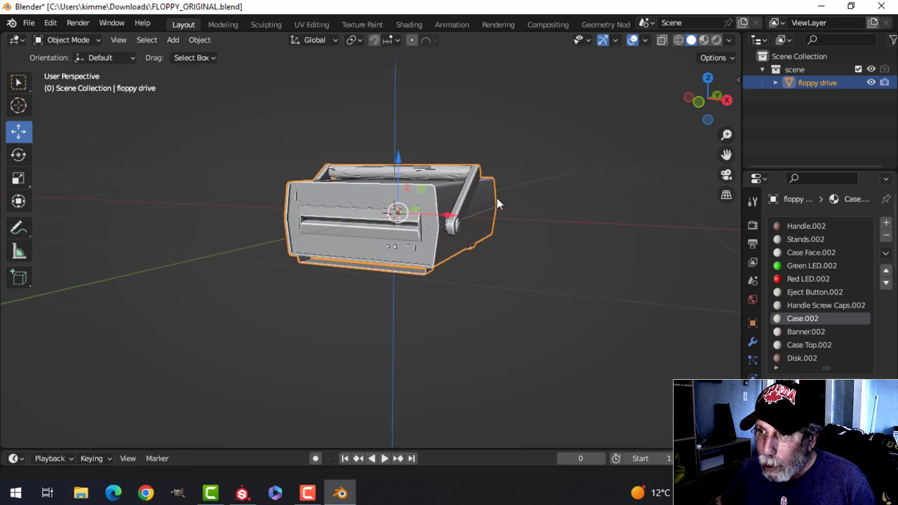
Step: Examine the floppy drive model's front, top, handle and side from several angles
middle_drag(558, 187, 513, 212)
scroll(492, 231, up, 1)
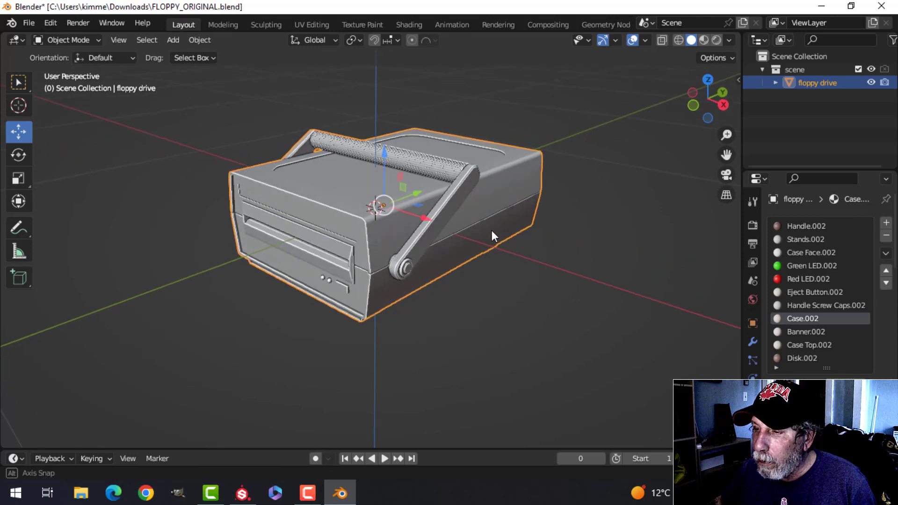
scroll(492, 230, up, 2)
scroll(490, 231, up, 1)
scroll(490, 231, down, 1)
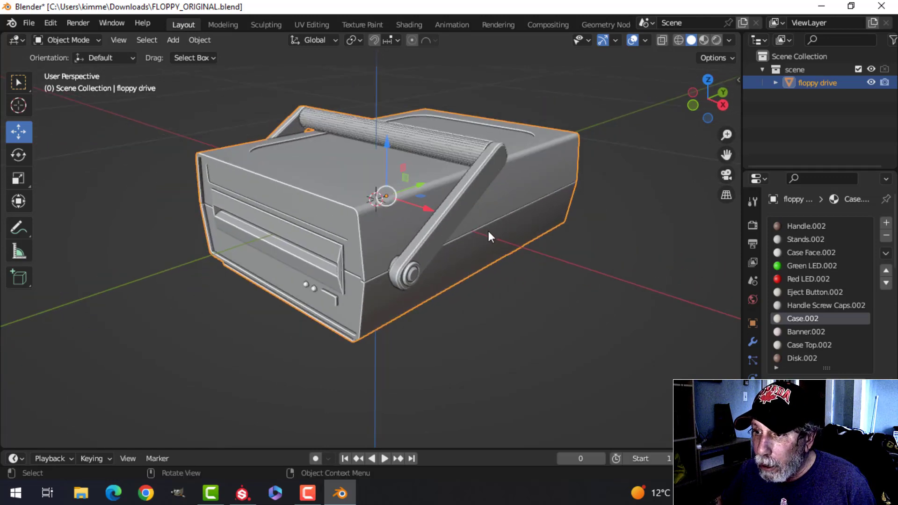
mouse_move(488, 231)
middle_down()
mouse_move(422, 247)
mouse_move(474, 233)
middle_up()
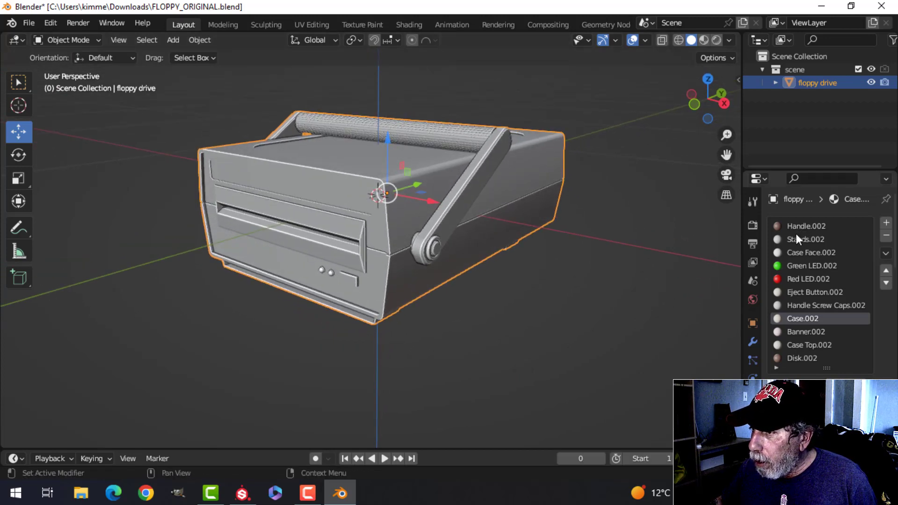
middle_drag(496, 277, 482, 283)
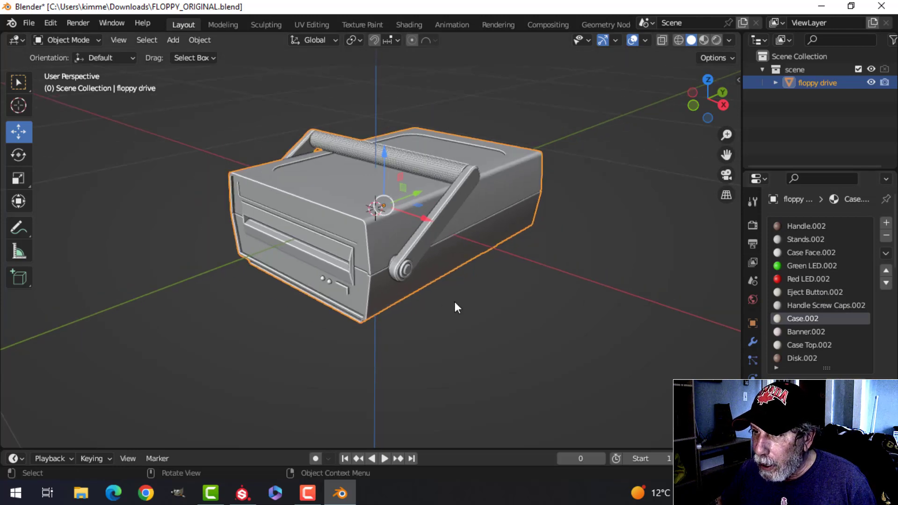
middle_drag(454, 302, 384, 243)
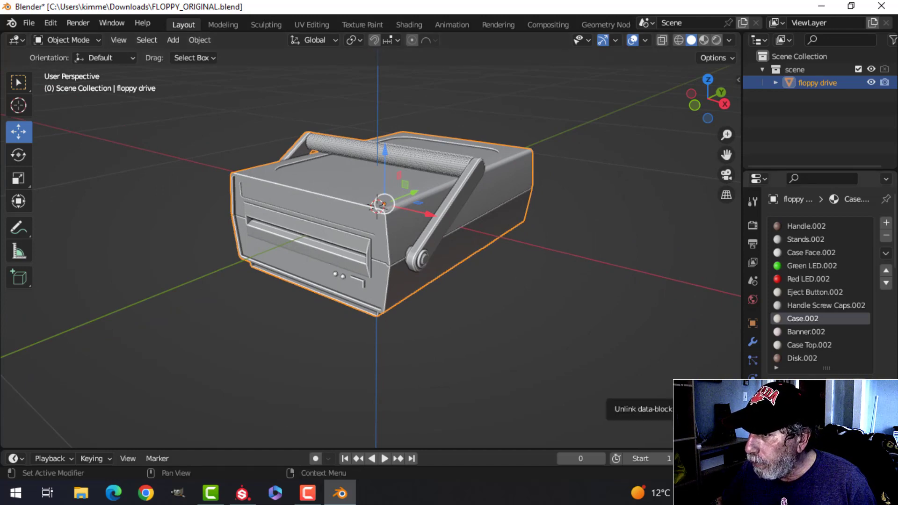
Step: Unlink the materials from the floppy drive's Handle and Stands material slots, leaving both slots empty
click(806, 227)
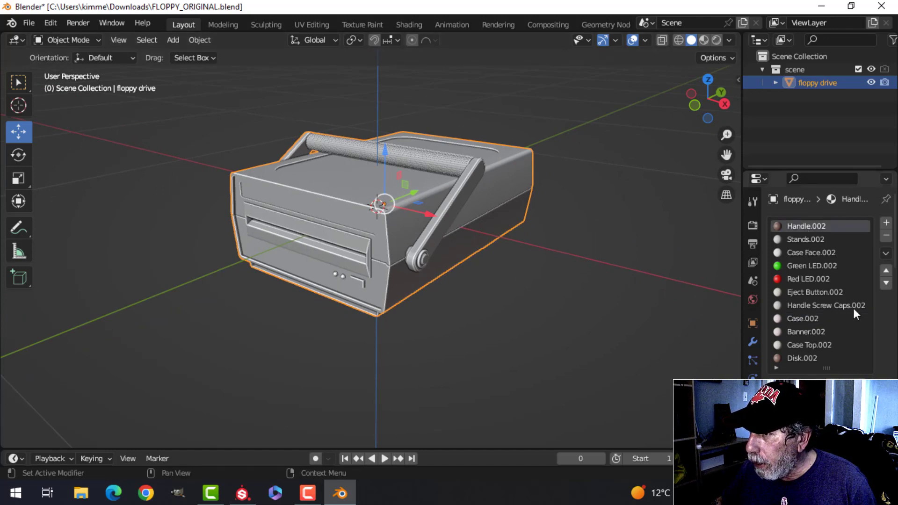
click(859, 386)
click(858, 386)
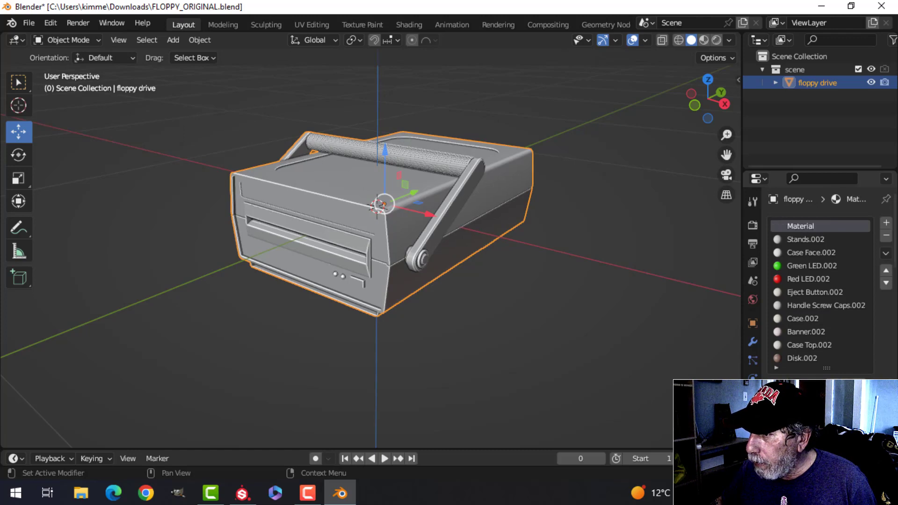
click(859, 386)
click(859, 386)
click(804, 238)
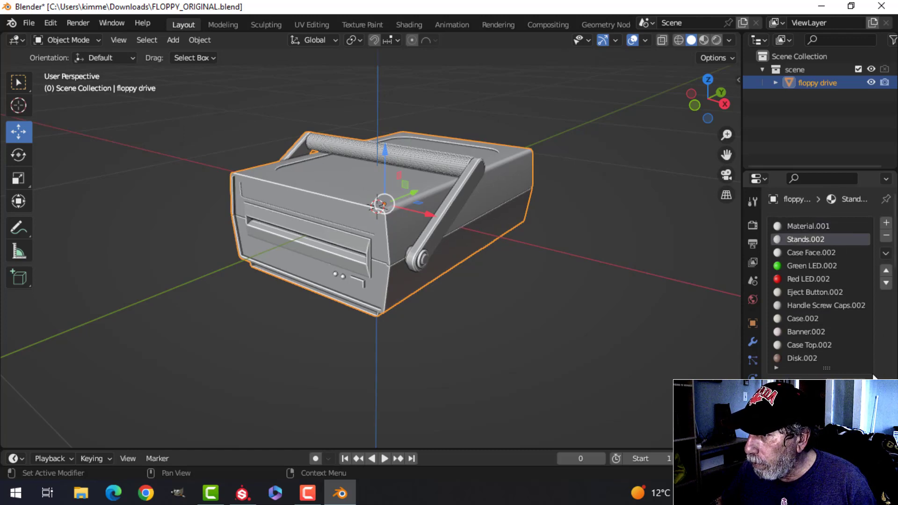
click(859, 385)
click(810, 228)
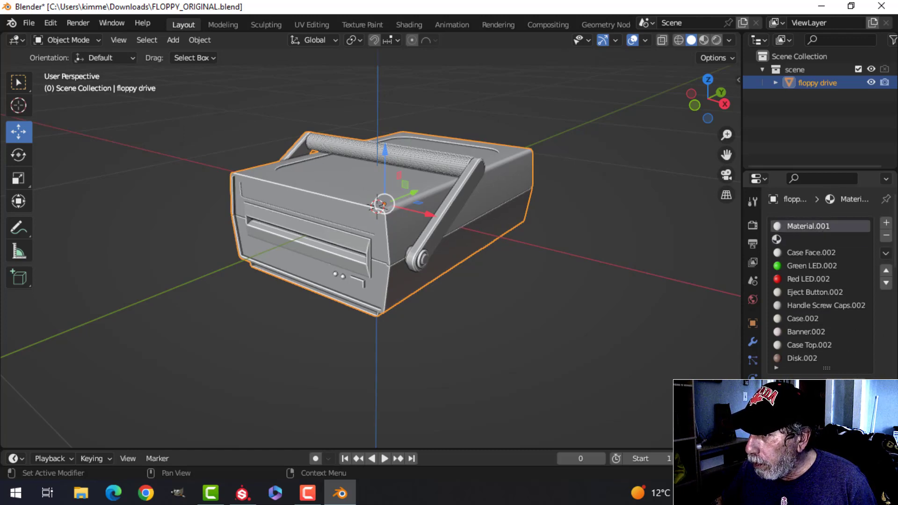
click(859, 386)
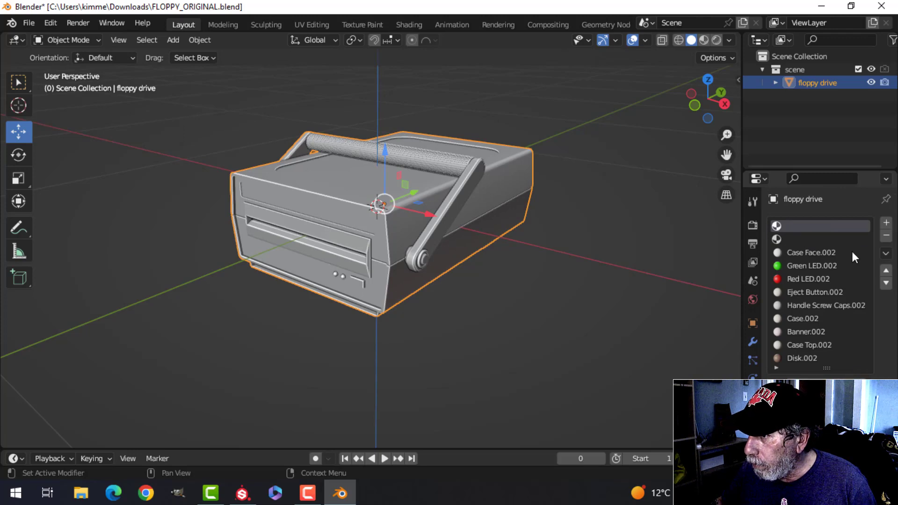
Step: Unlink the Case Face.002, Green LED.002, Red LED.002 and Eject Button.002 materials from their slots
click(801, 250)
click(859, 386)
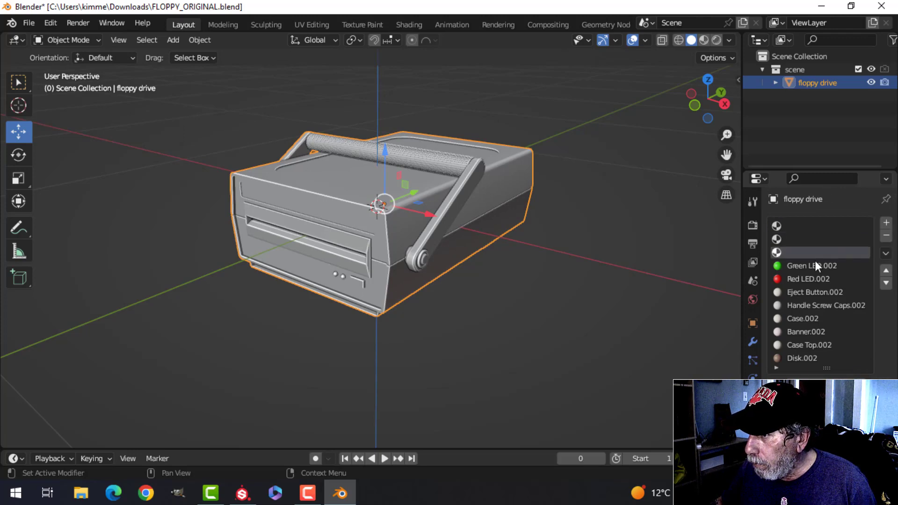
click(815, 265)
click(858, 385)
click(807, 278)
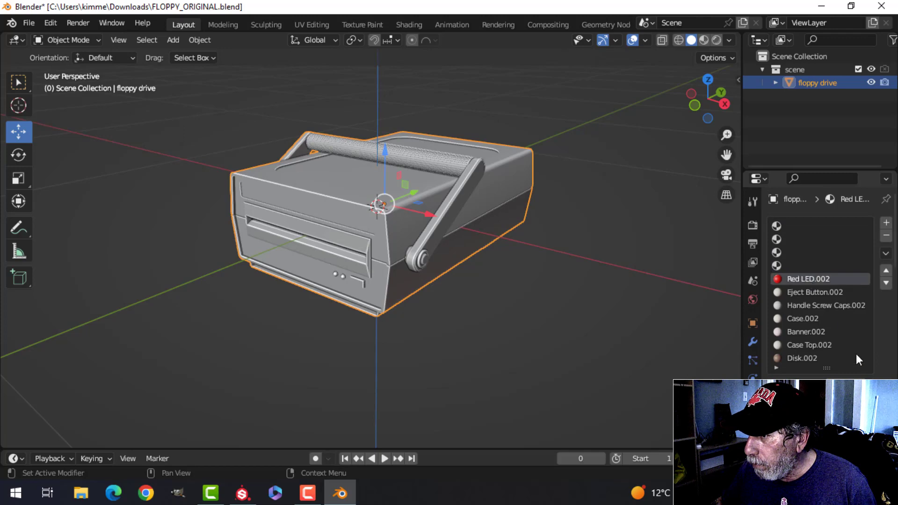
click(859, 385)
click(816, 293)
click(859, 386)
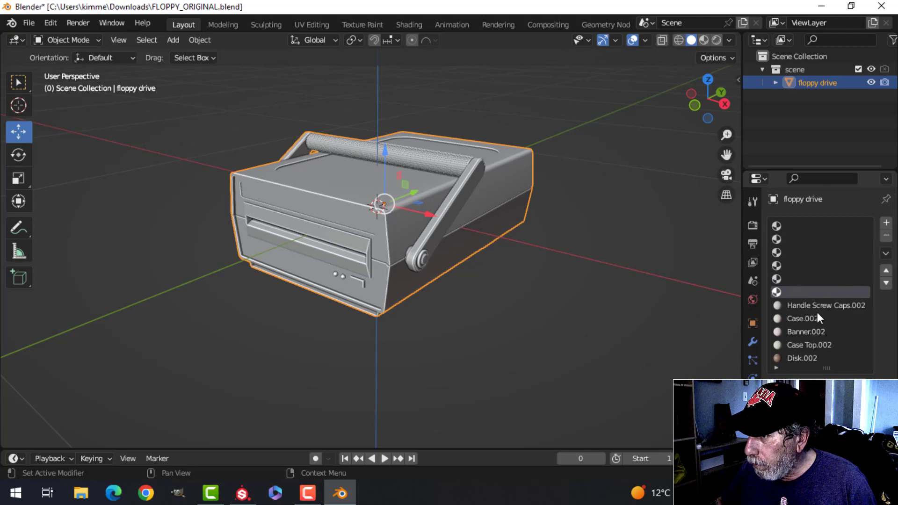
Step: Unlink the Handle Screw Caps.002, Case.002, Banner.002 and Case Top.002 materials from their slots
click(819, 307)
click(859, 386)
click(807, 318)
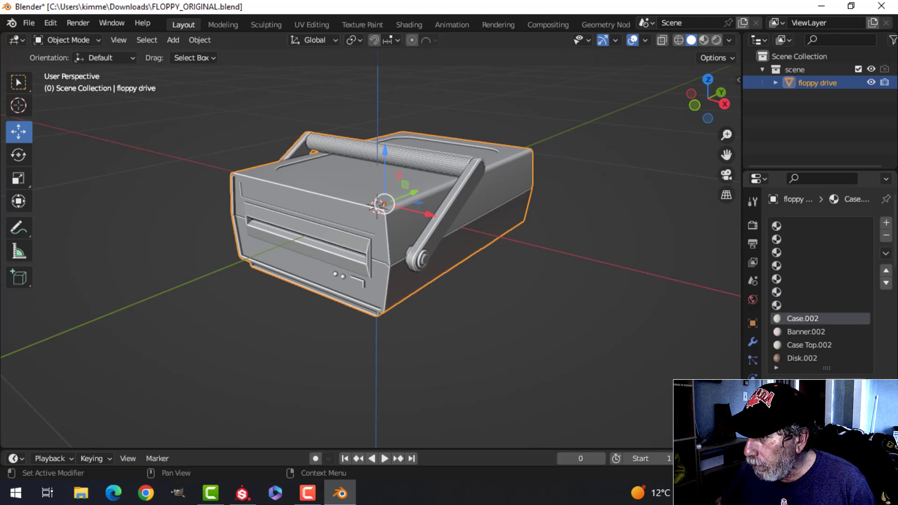
click(859, 385)
click(803, 332)
click(859, 386)
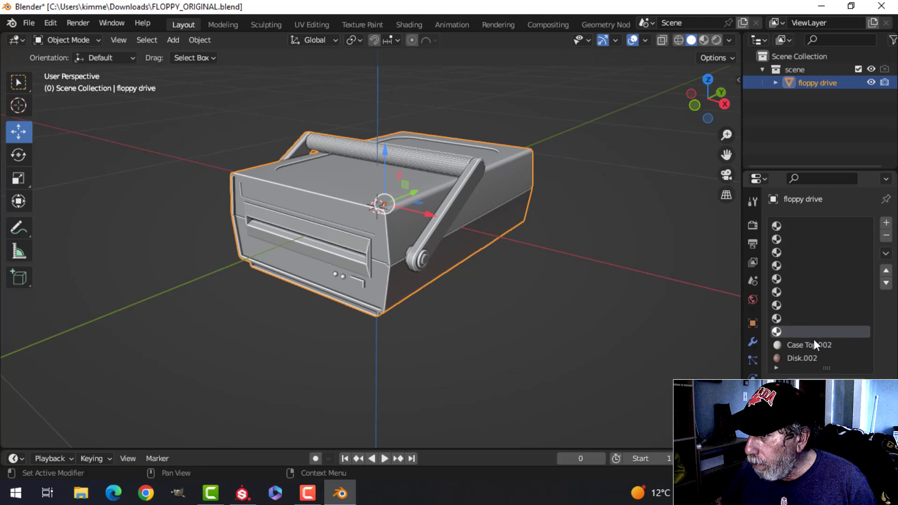
click(814, 344)
click(859, 386)
Step: Rename the Disk.002 material to BaseMaterial
click(803, 359)
double_click(824, 359)
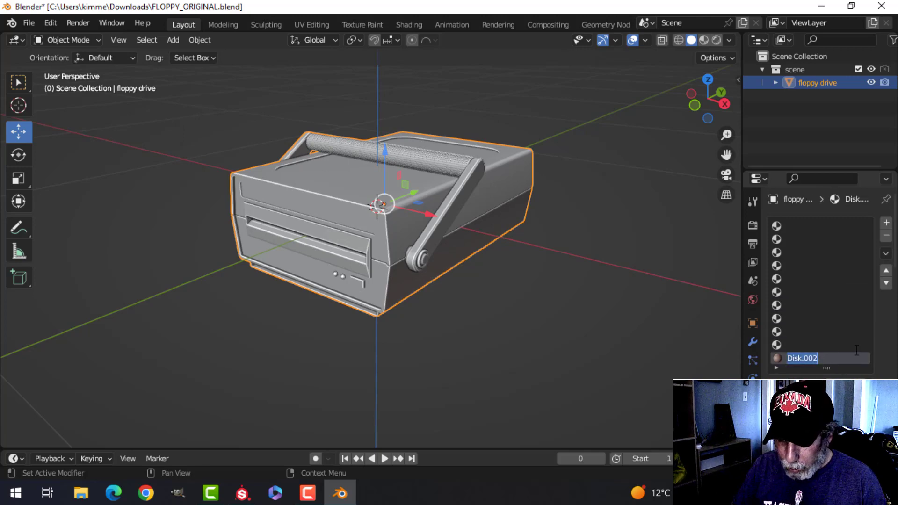
key(Caps_Lock)
text(BaseM)
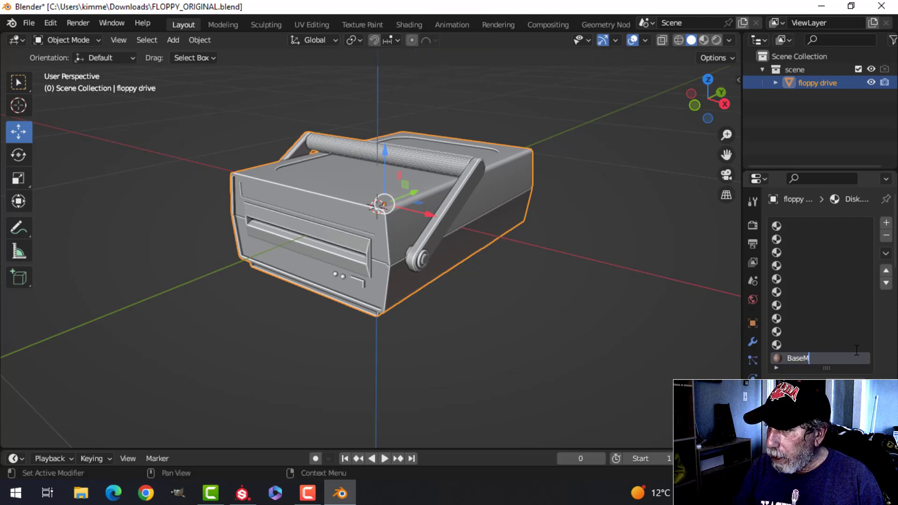
text(aterial)
key(Return)
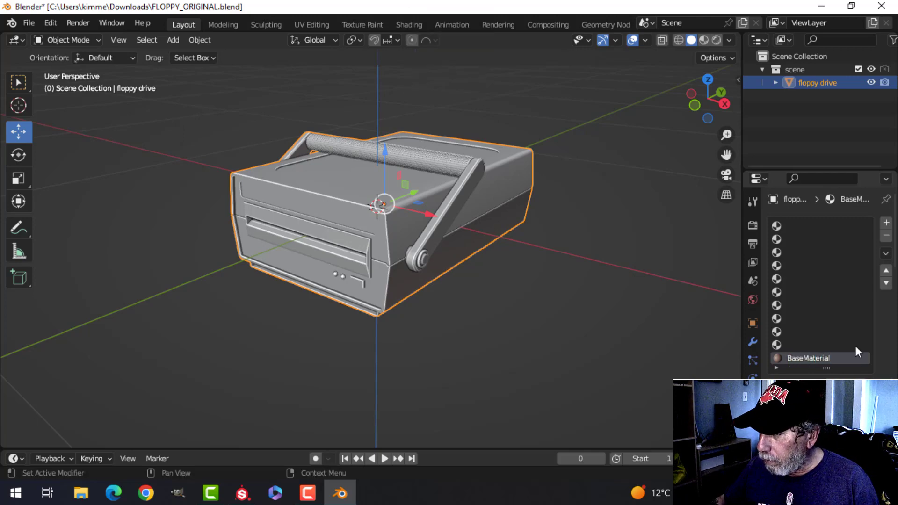
Step: Unlink the remaining material from the last slot, create a new material there and name it BaseMaterial
scroll(833, 370, down, 4)
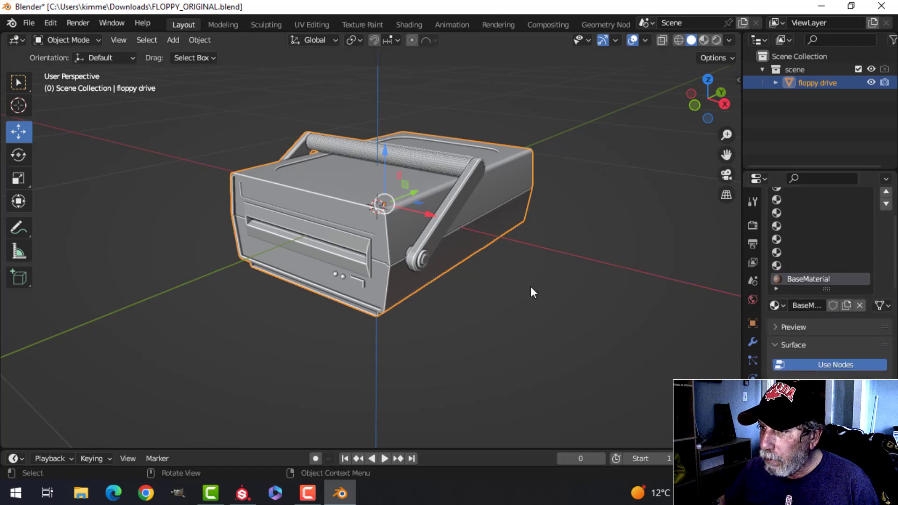
scroll(828, 290, down, 12)
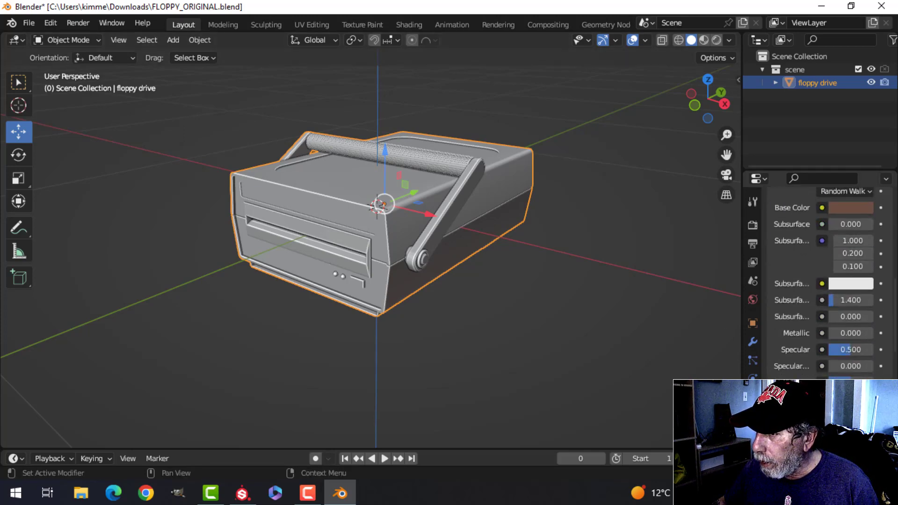
scroll(840, 302, up, 10)
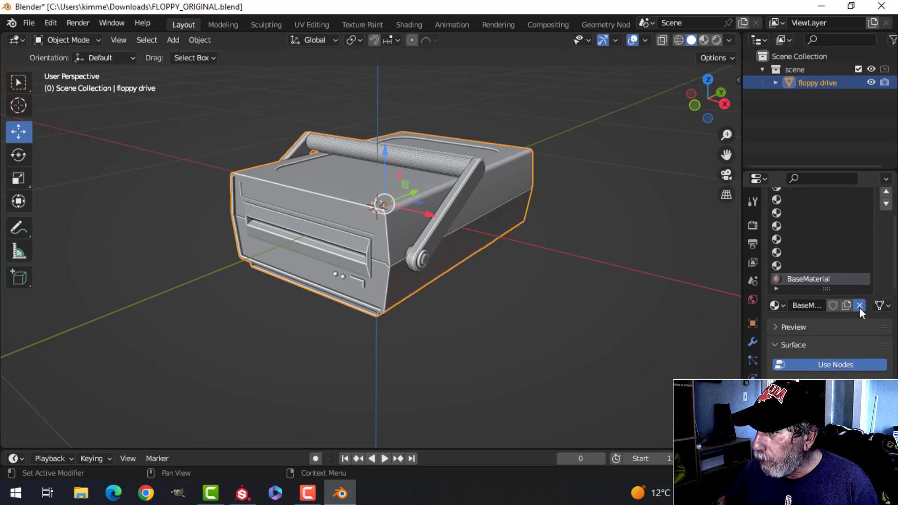
click(860, 307)
click(830, 385)
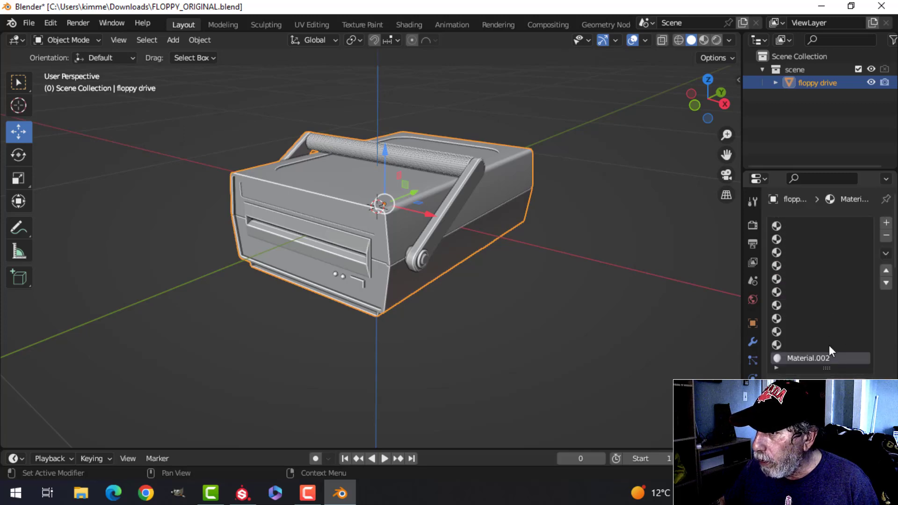
double_click(819, 359)
text(Base)
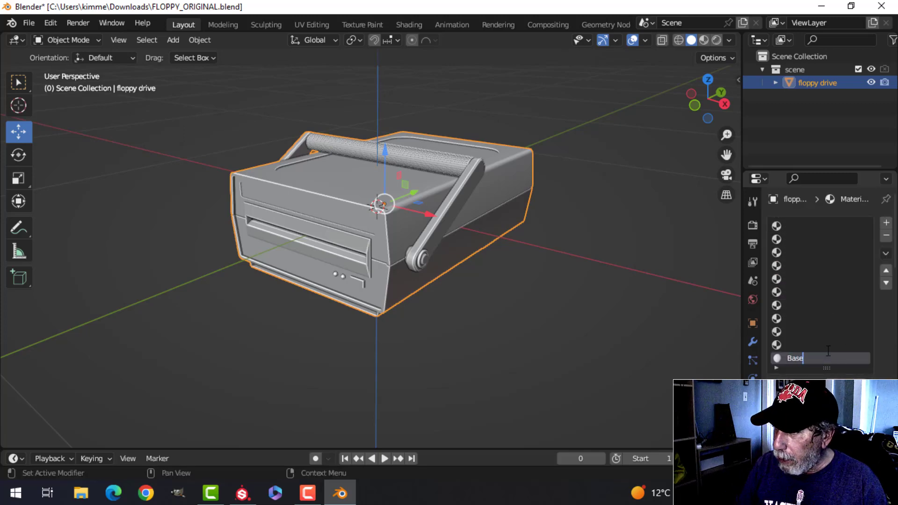
text(Material)
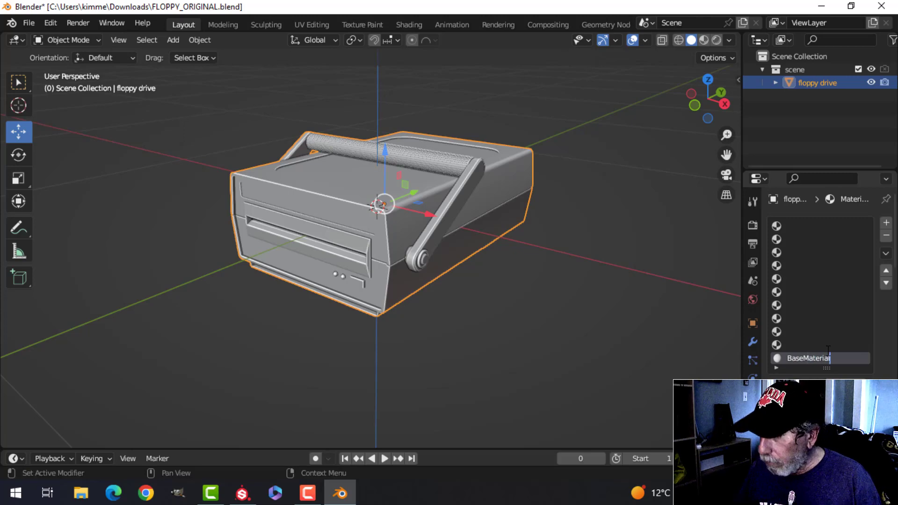
key(Return)
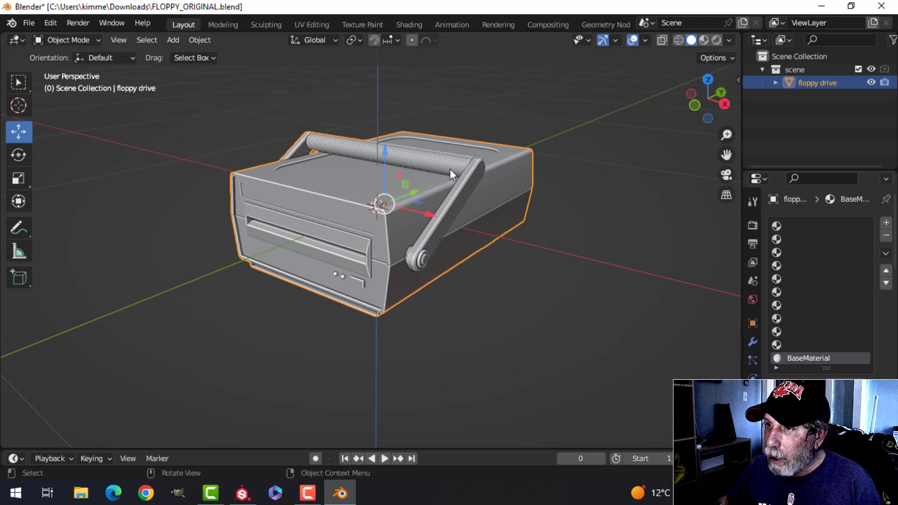
Step: Switch the outliner to the Orphan Data display mode and expand its Materials list
scroll(517, 201, down, 2)
mouse_move(518, 200)
middle_down()
mouse_move(481, 217)
mouse_move(506, 209)
middle_up()
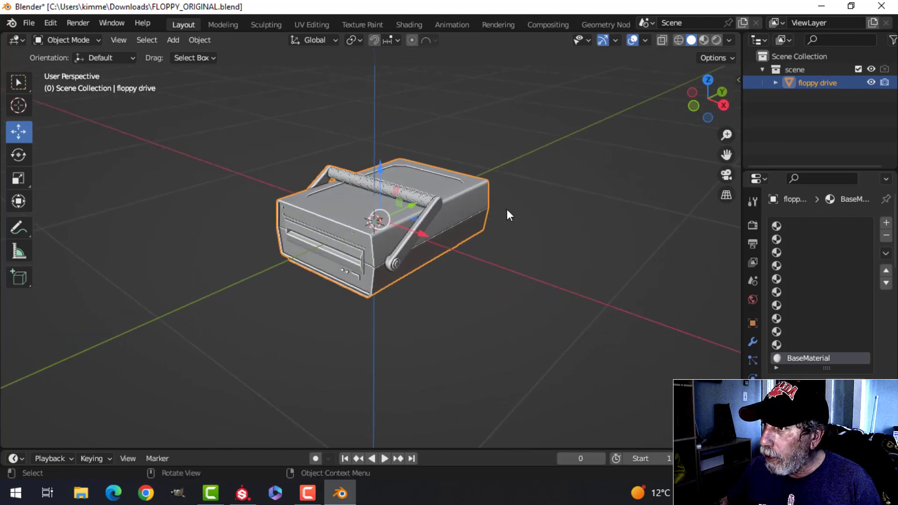
click(784, 40)
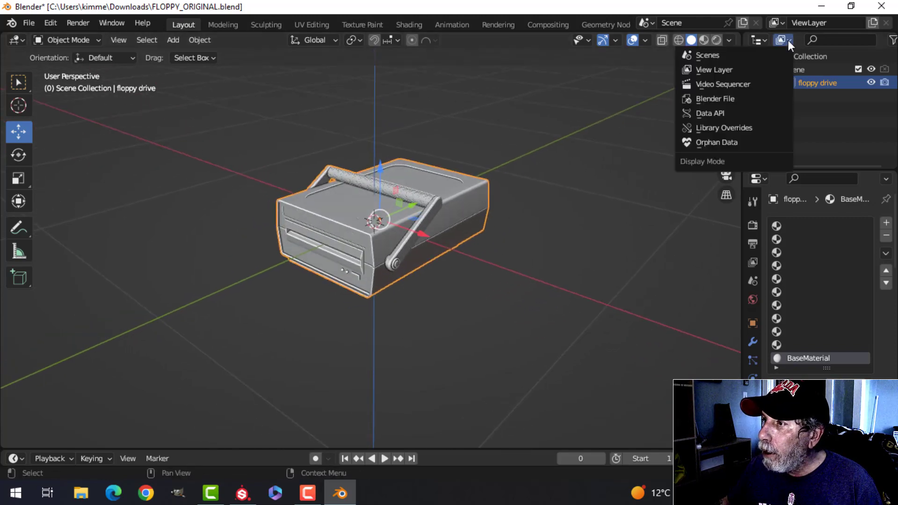
click(725, 140)
click(780, 80)
click(751, 82)
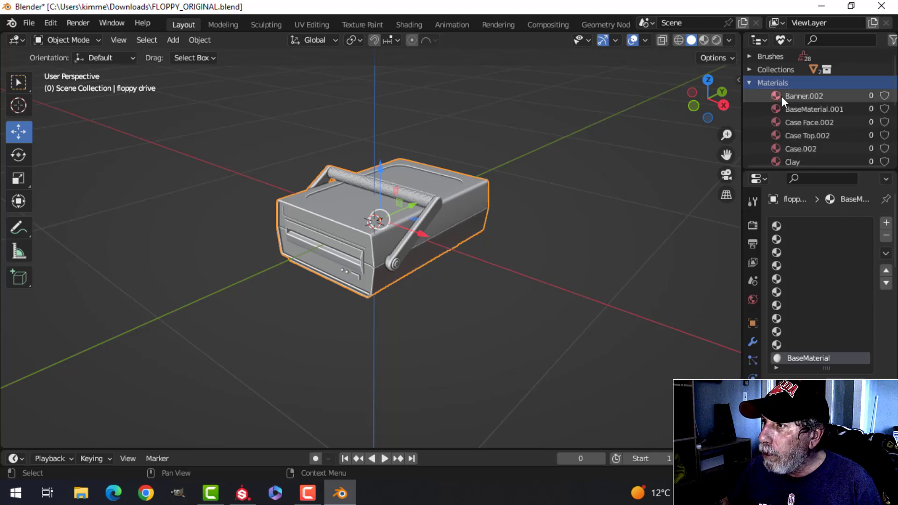
Step: Delete the orphaned Banner.002, BaseMaterial.001 and Case Face.002 materials
click(806, 96)
right_click(806, 97)
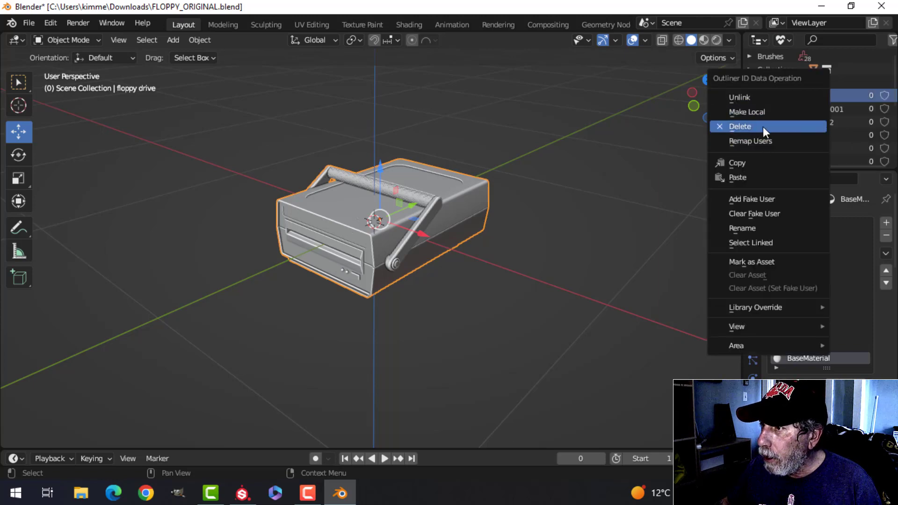
click(763, 126)
right_click(808, 98)
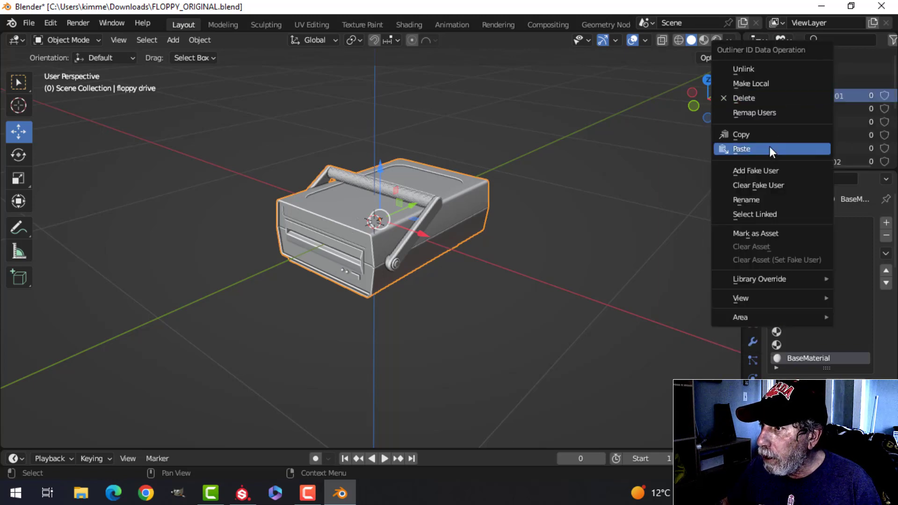
click(770, 147)
right_click(807, 98)
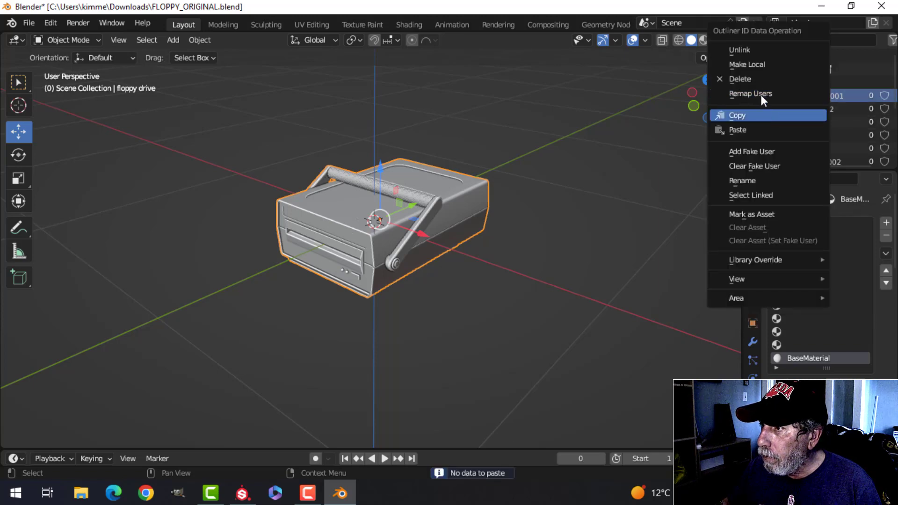
click(762, 80)
right_click(812, 99)
click(812, 97)
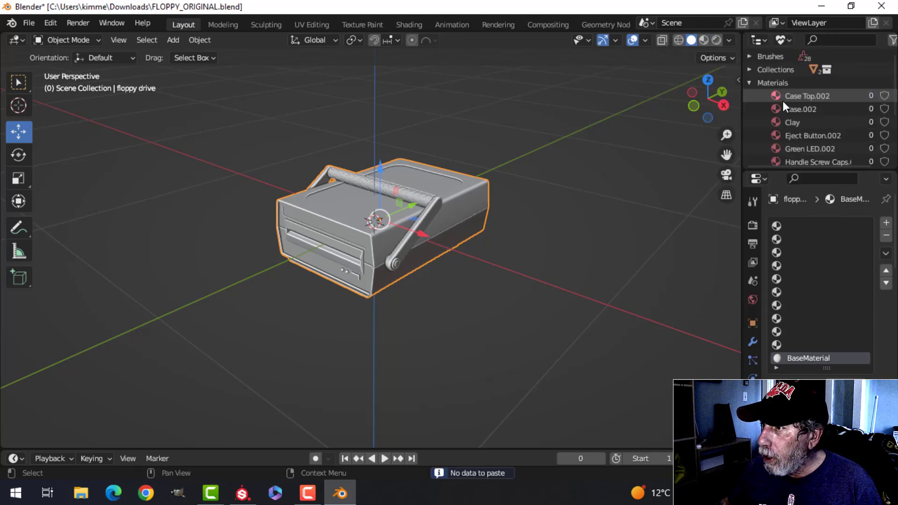
Step: Delete the orphaned Case Top.002, Case.002 and Clay materials
right_click(803, 95)
click(812, 98)
right_click(812, 98)
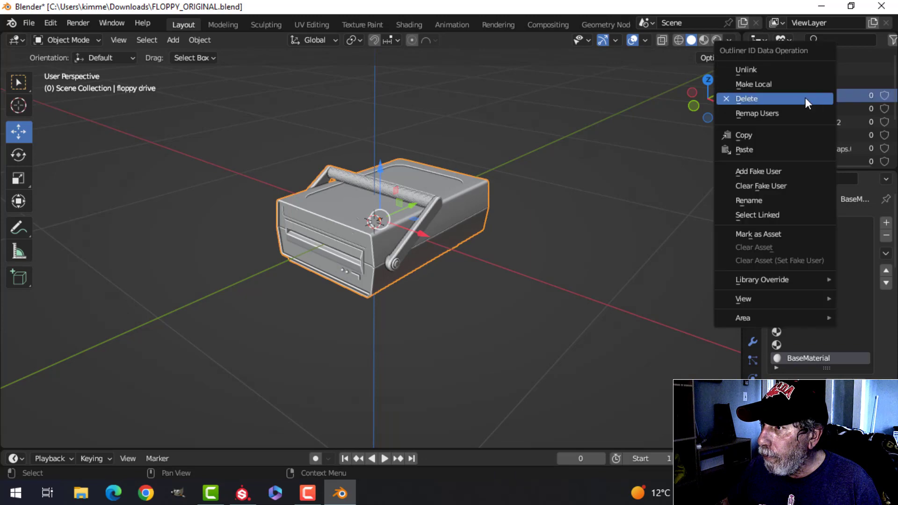
click(804, 97)
right_click(808, 97)
click(782, 98)
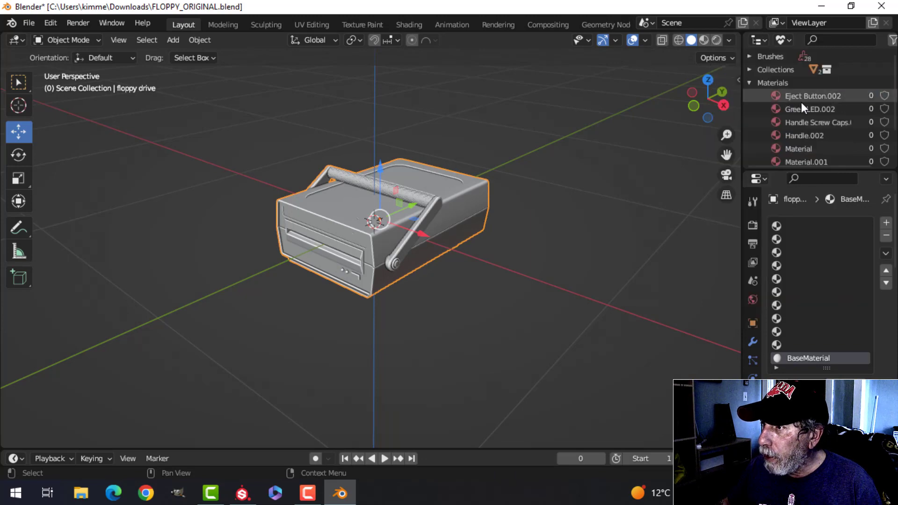
Step: Delete the orphaned Eject Button.002, Green LED.002 and Handle Screw Caps materials
right_click(801, 102)
click(804, 96)
right_click(818, 96)
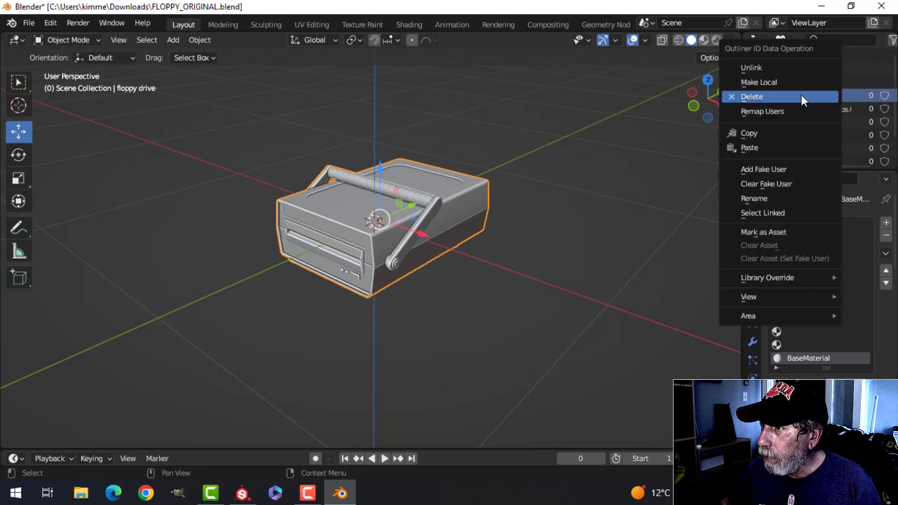
click(801, 94)
right_click(812, 95)
click(812, 96)
Step: Delete the orphaned Handle.002, Material and Material.001 materials
right_click(818, 95)
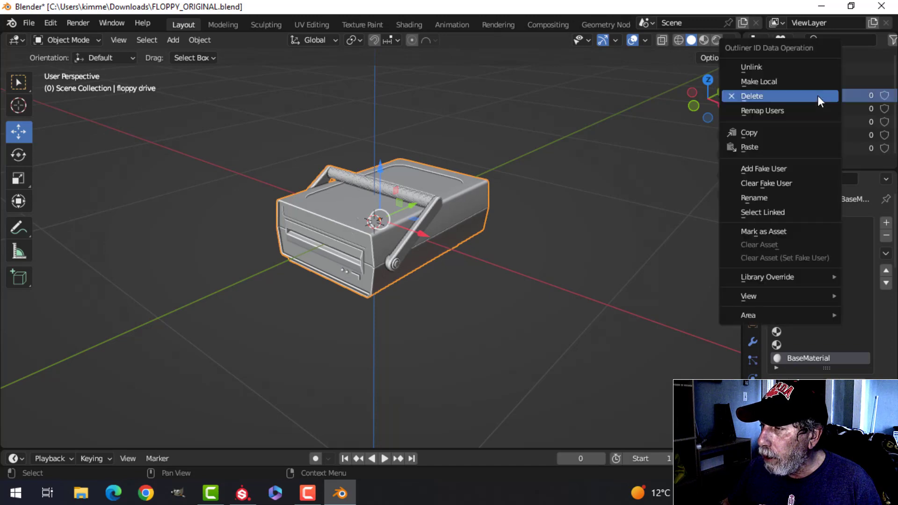
click(805, 95)
right_click(807, 95)
click(806, 95)
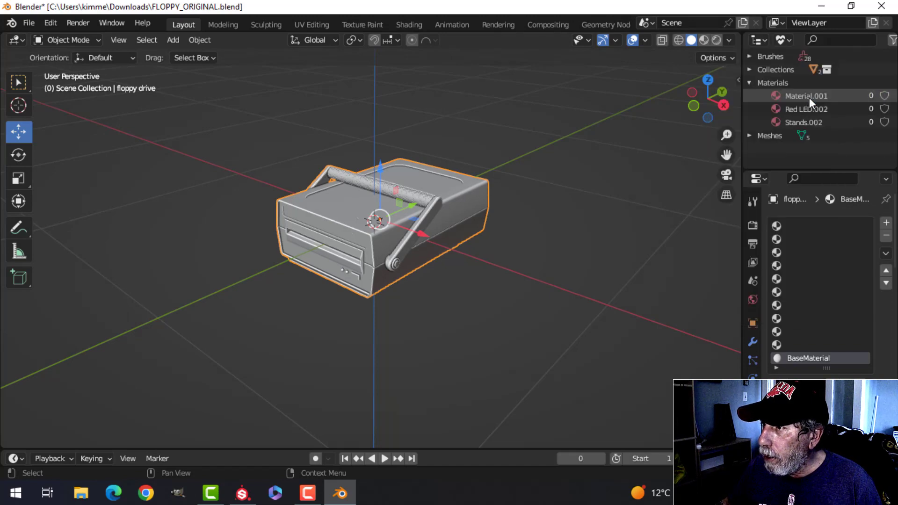
right_click(809, 97)
click(810, 97)
Step: Delete the last orphaned materials, Red LED.002 and Stands.002
right_click(810, 99)
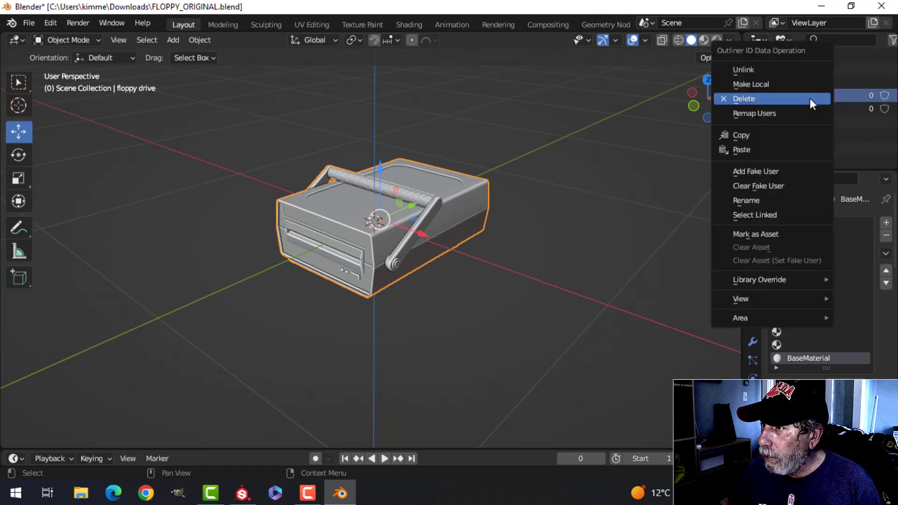
click(809, 99)
right_click(812, 96)
click(812, 95)
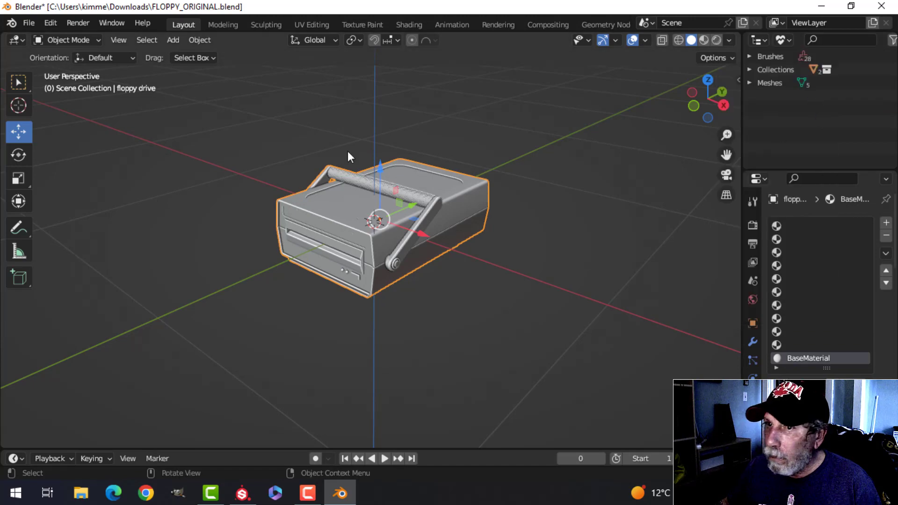
Step: Save the scene as a new file named FLOPPY_NEW.blend in the Downloads folder
click(30, 22)
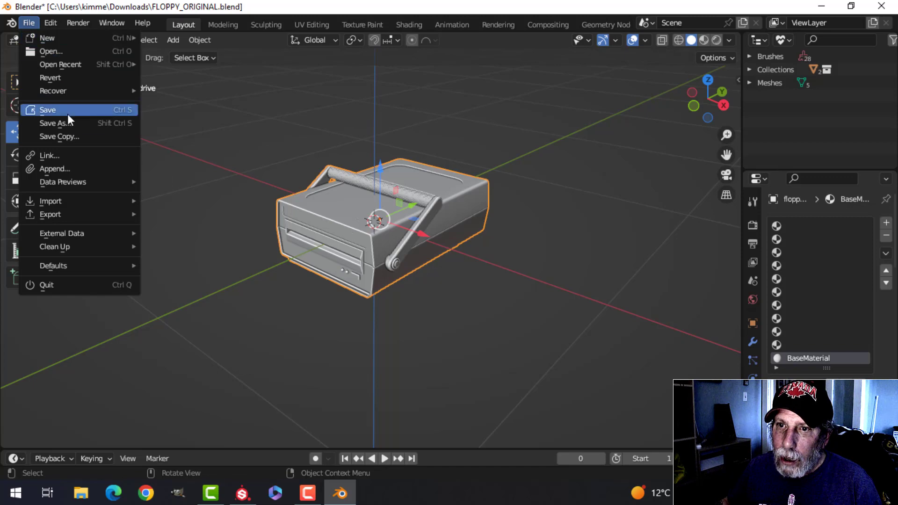
click(81, 124)
click(321, 426)
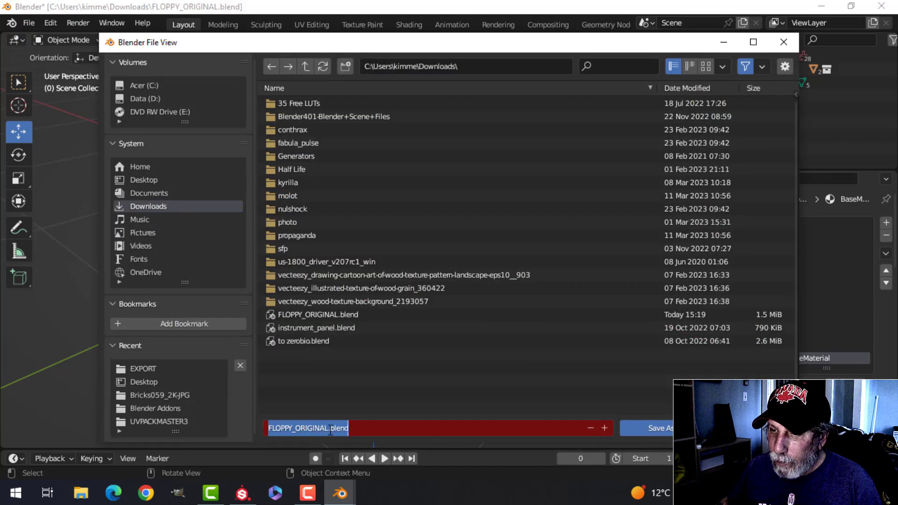
click(329, 428)
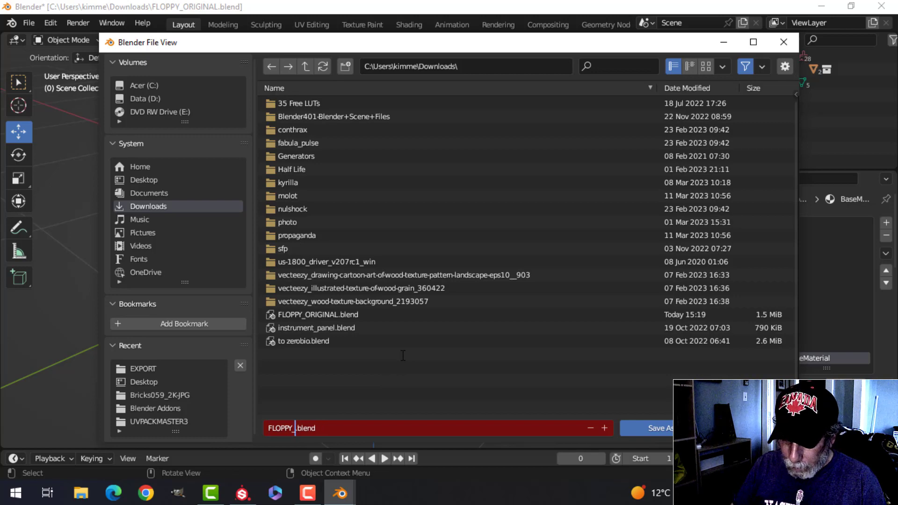
key(Caps_Lock)
text(NEW)
key(Return)
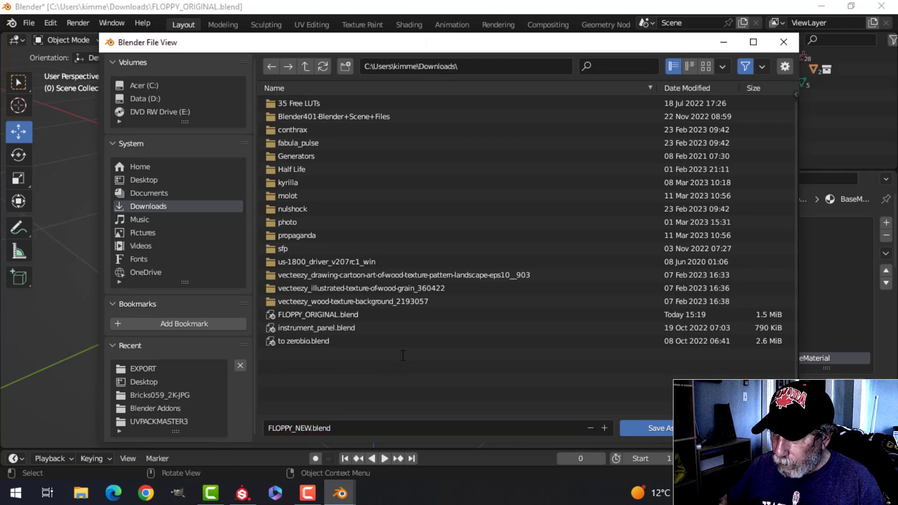
click(651, 433)
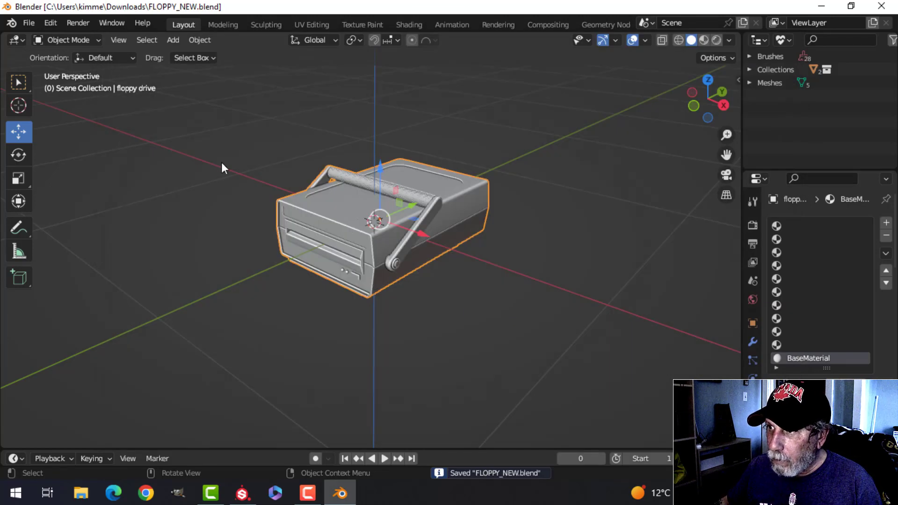
Step: Start a new General file and open the recent FLOPPY_ORIGINAL.blend
click(27, 23)
mouse_move(70, 36)
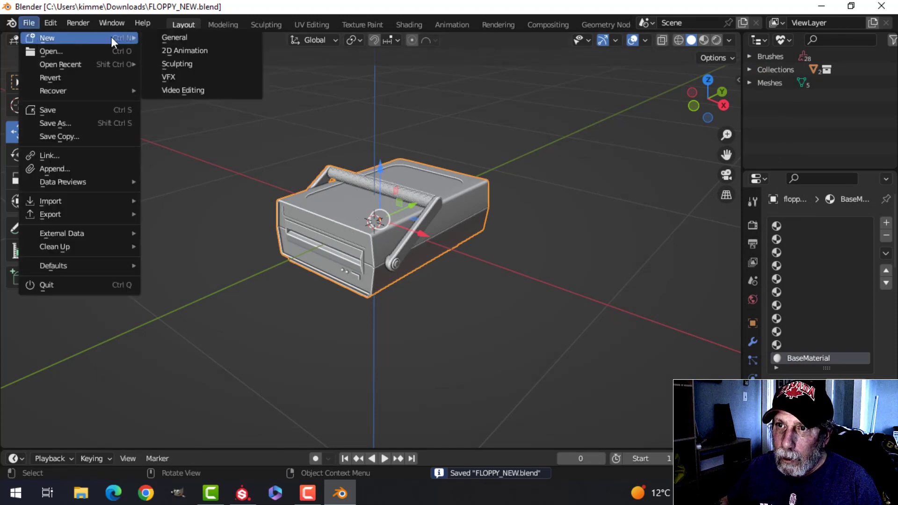
click(208, 37)
click(23, 21)
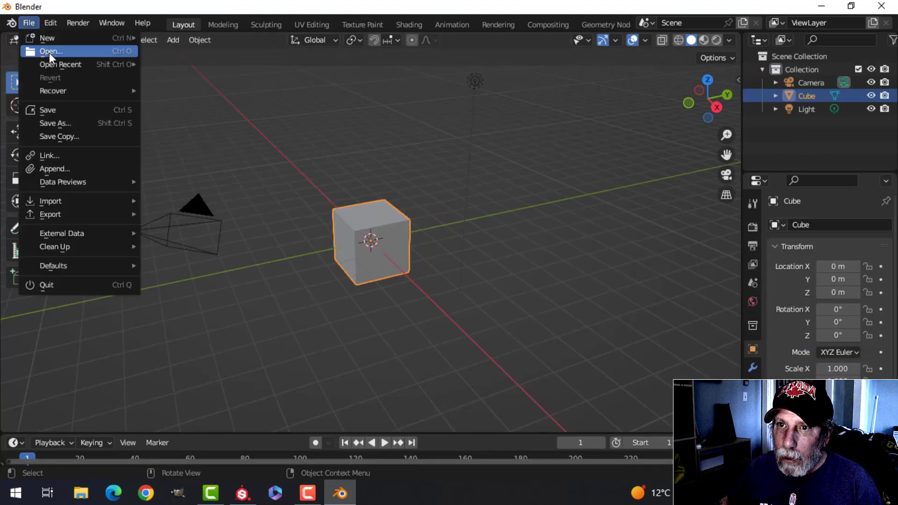
mouse_move(57, 69)
click(224, 75)
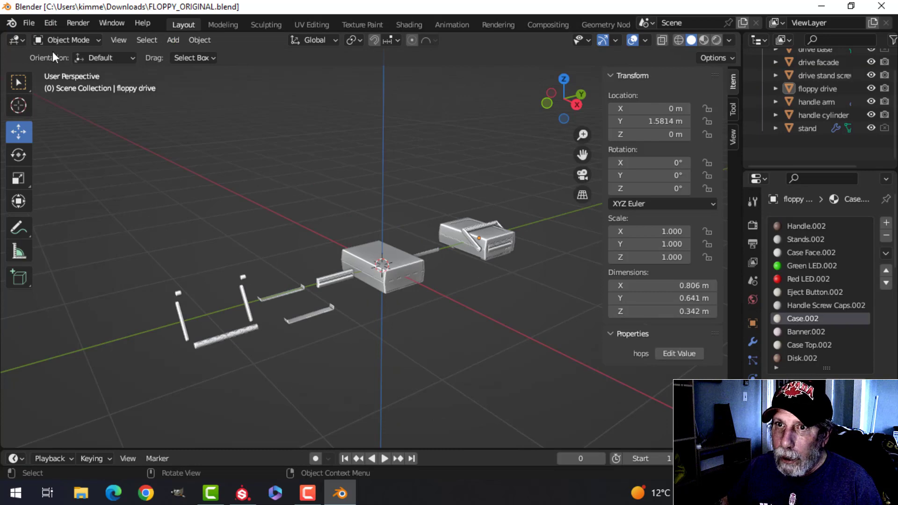
Step: Reopen FLOPPY_NEW.blend from the recent files
click(29, 22)
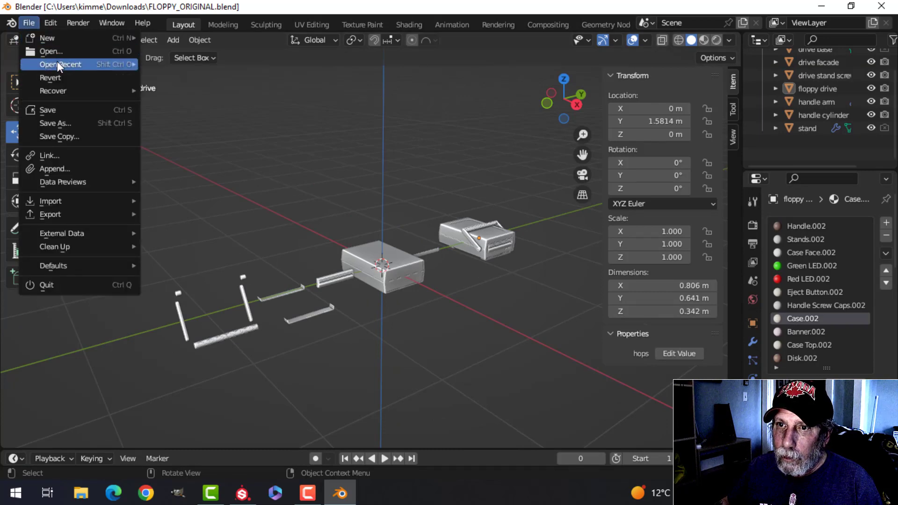
mouse_move(60, 63)
click(180, 78)
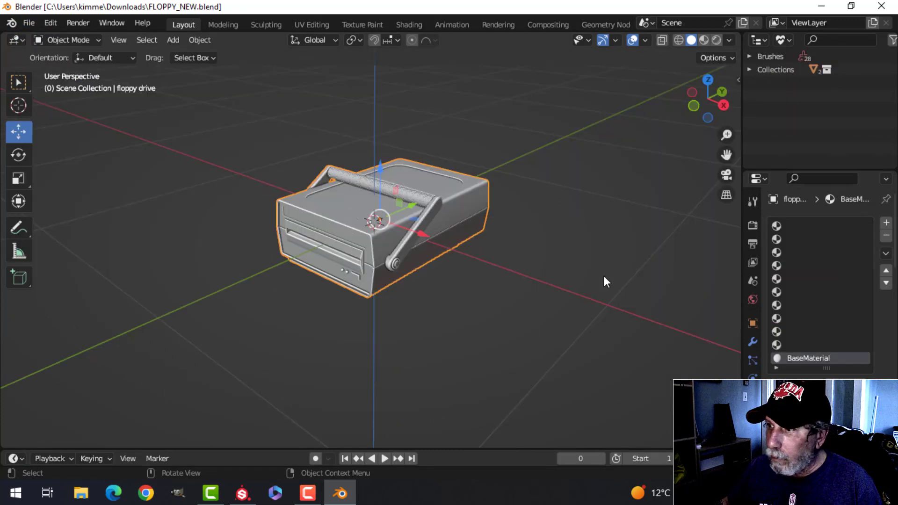
Step: Remove all empty material slots from the floppy drive, keeping only BaseMaterial, and save the file
click(805, 227)
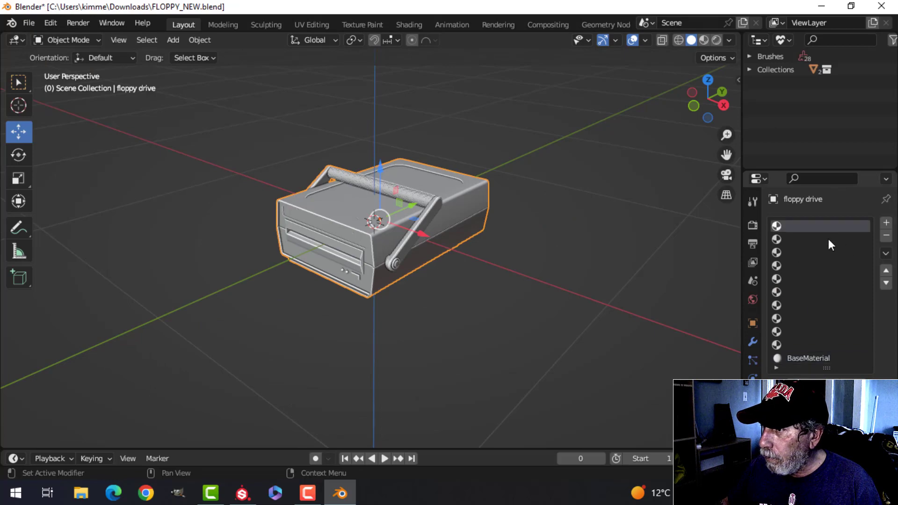
click(887, 239)
click(887, 239)
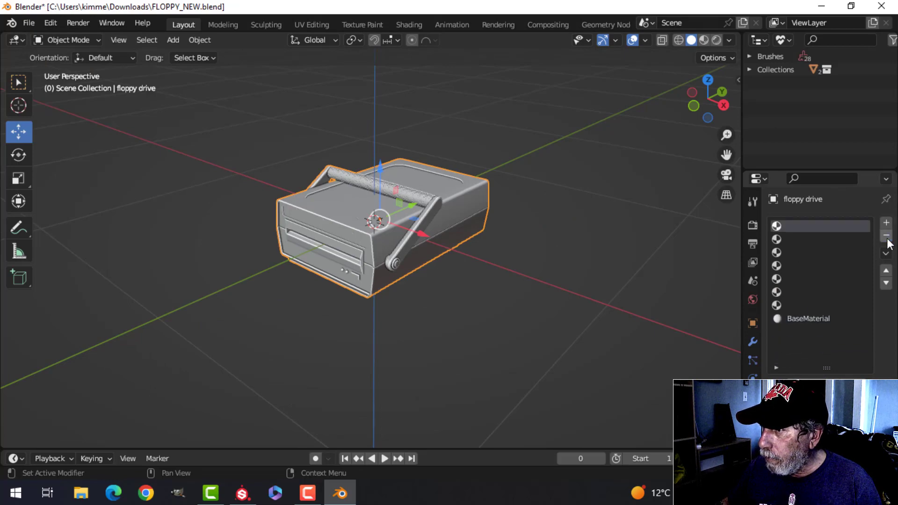
click(887, 239)
click(887, 239)
click(887, 236)
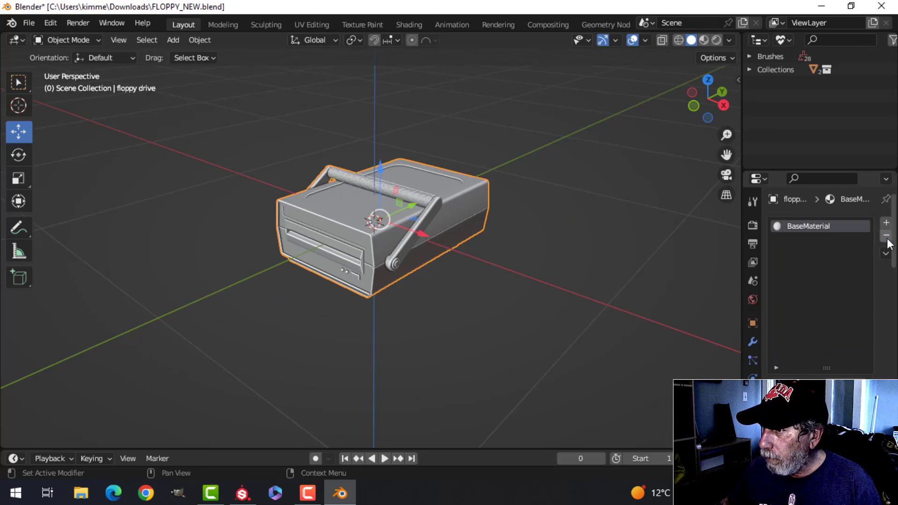
key(ctrl+s)
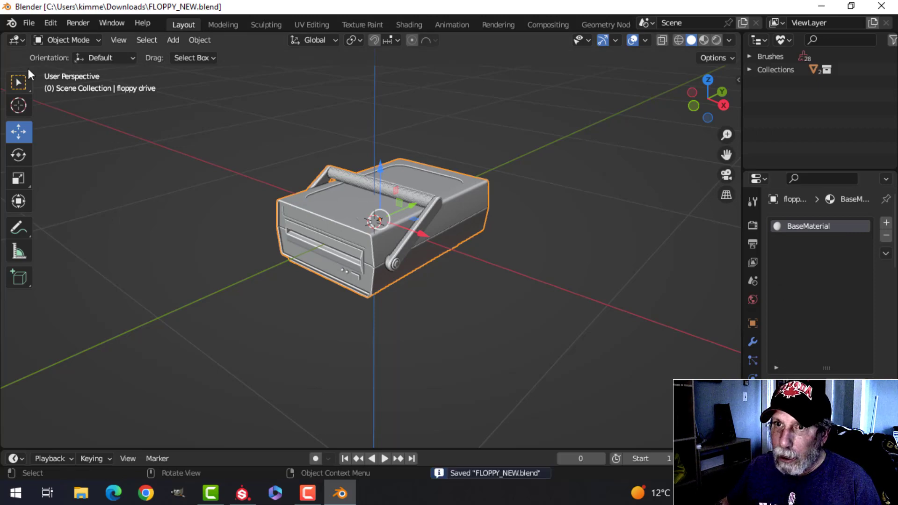
Step: Start a new General file and reload the recent FLOPPY_NEW.blend
click(29, 23)
mouse_move(47, 38)
click(178, 37)
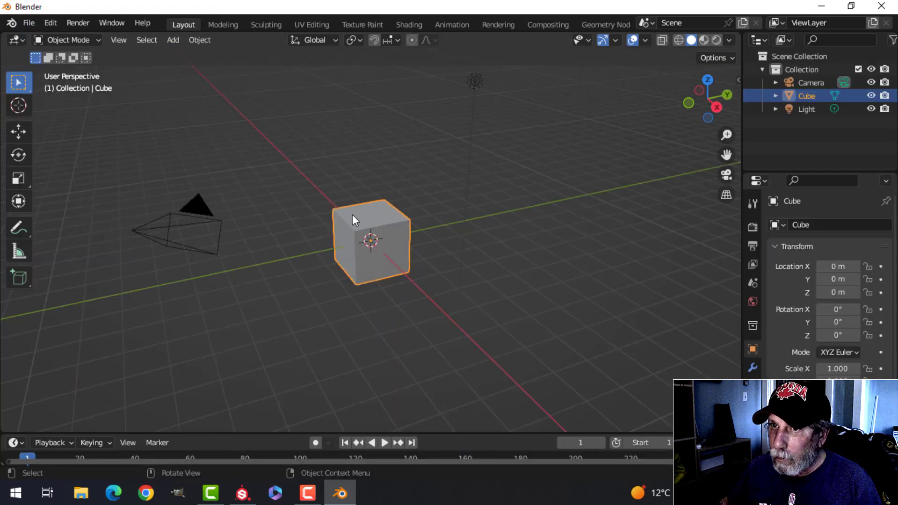
click(28, 23)
mouse_move(53, 65)
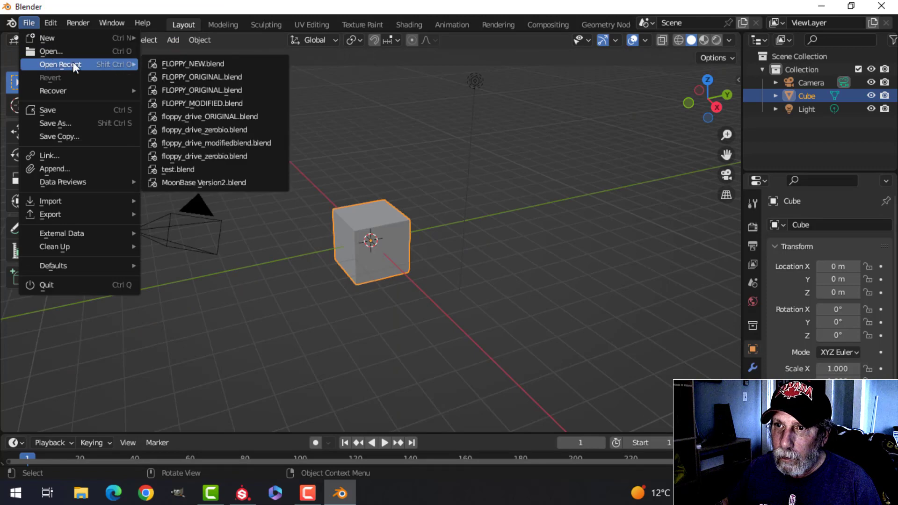
click(189, 63)
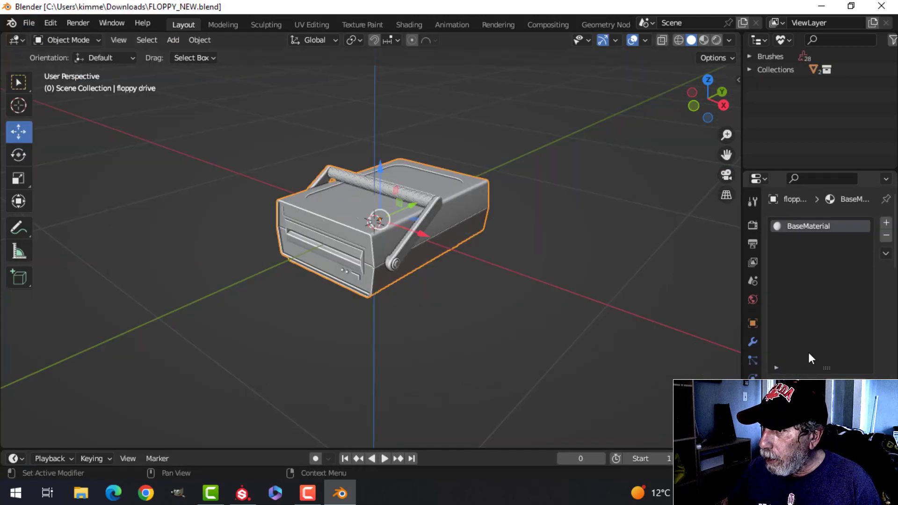
Step: Enter Edit Mode on the floppy drive and select its entire mesh
scroll(521, 243, down, 1)
middle_drag(522, 243, 408, 205)
scroll(399, 228, up, 3)
middle_drag(433, 205, 401, 232)
key(Tab)
key(a)
scroll(385, 225, down, 2)
scroll(403, 229, up, 2)
Step: Check the mesh's normals with the Face Orientation overlay and turn the overlay off again
click(646, 41)
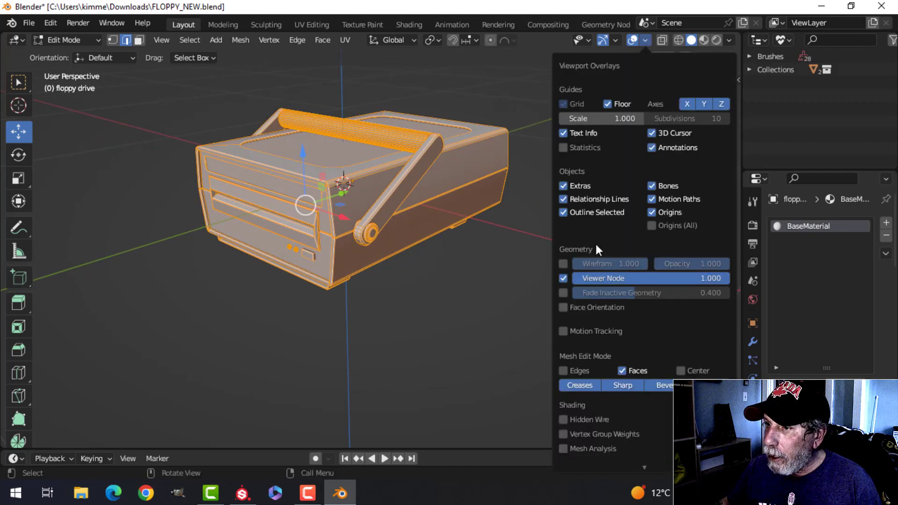
click(590, 307)
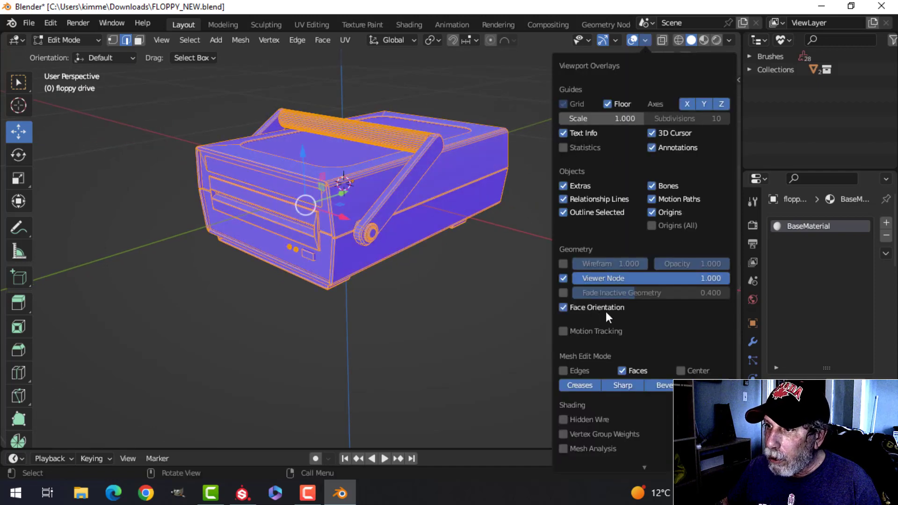
click(601, 307)
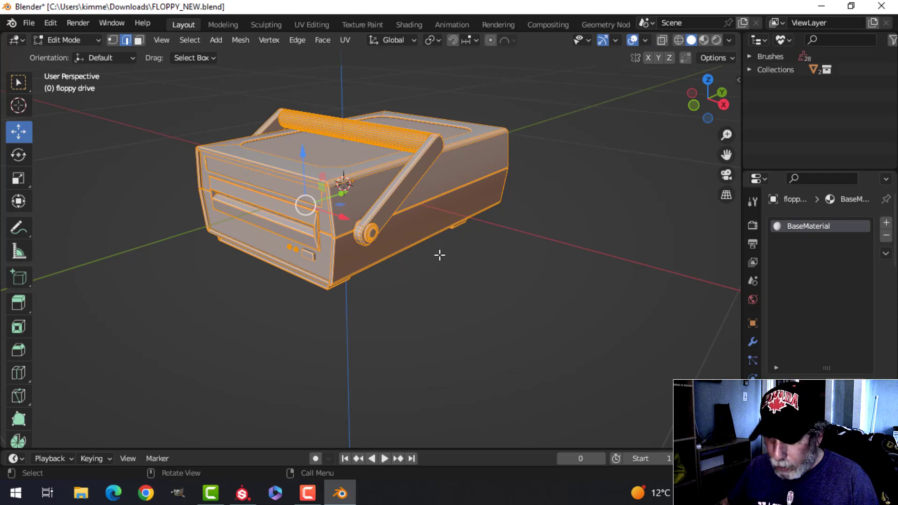
Step: Merge the selected mesh's vertices by distance and clear the selection
key(m)
click(417, 304)
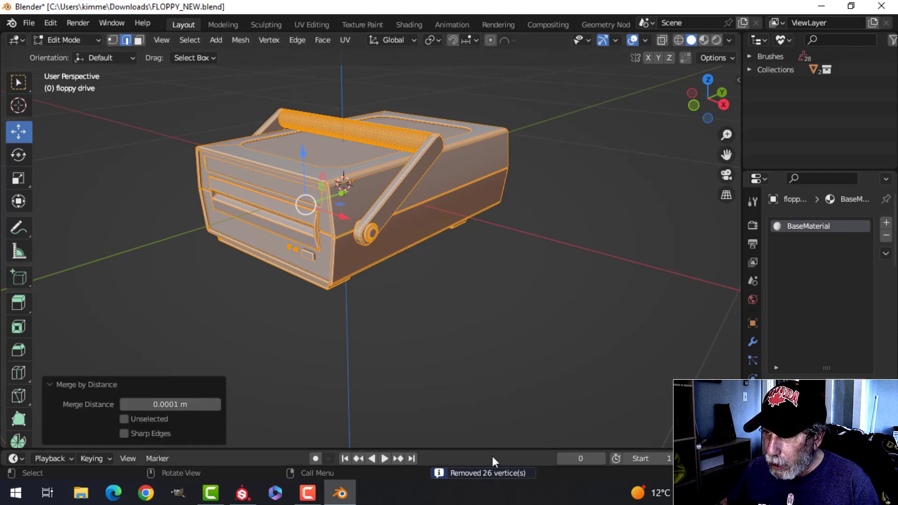
scroll(427, 307, up, 3)
key(alt+a)
Step: Select the whole linked handle cylinder, separate it into its own object and return to Object Mode
middle_drag(427, 241, 399, 225)
scroll(408, 246, down, 3)
scroll(369, 251, up, 4)
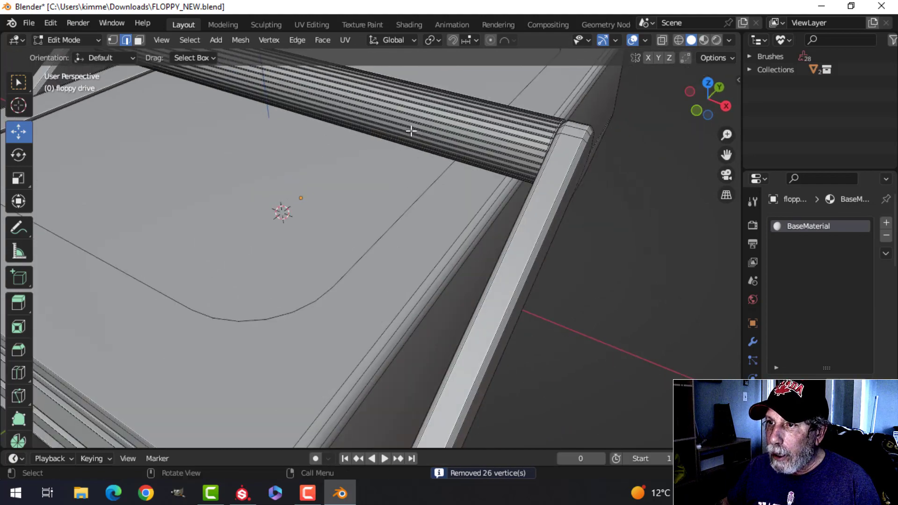
scroll(410, 131, down, 4)
key(ctrl+l)
scroll(431, 200, down, 2)
middle_drag(431, 200, 398, 211)
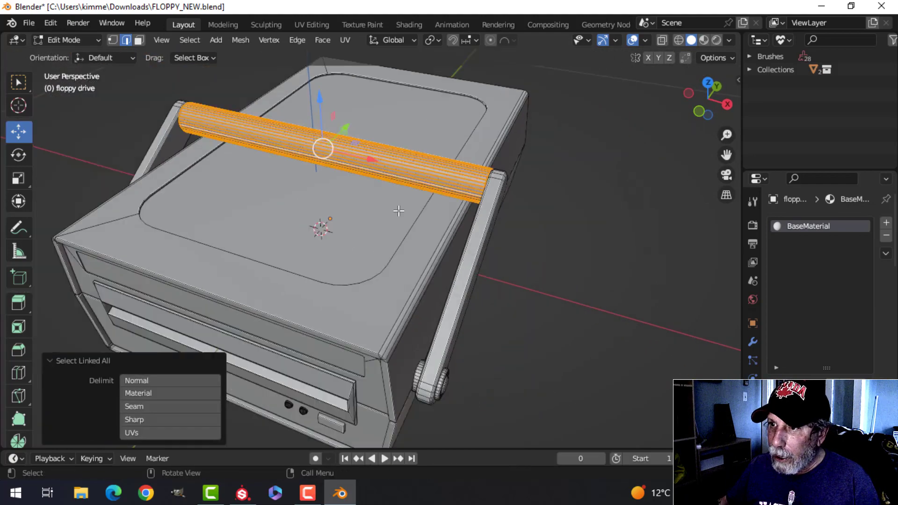
scroll(399, 211, down, 1)
key(alt+a)
key(Tab)
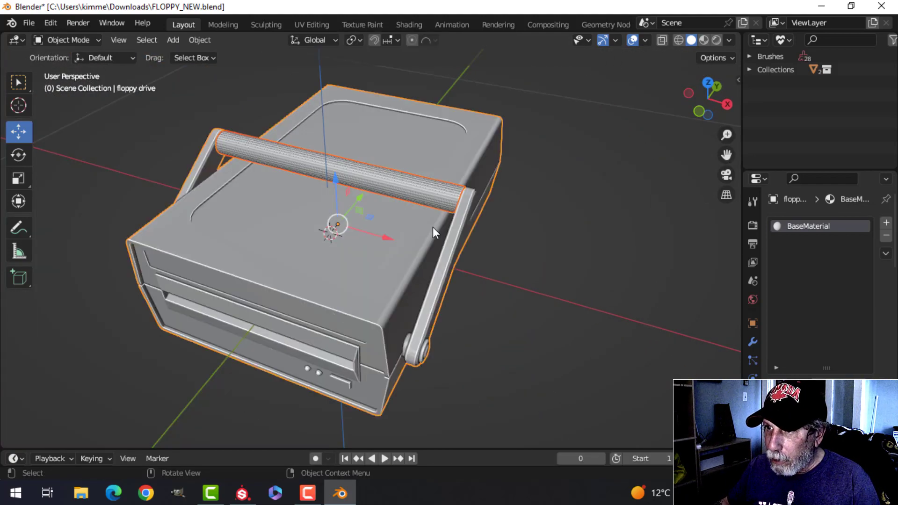
Step: Separate both handle arms from the floppy drive mesh into one object and select it in Object Mode
key(Tab)
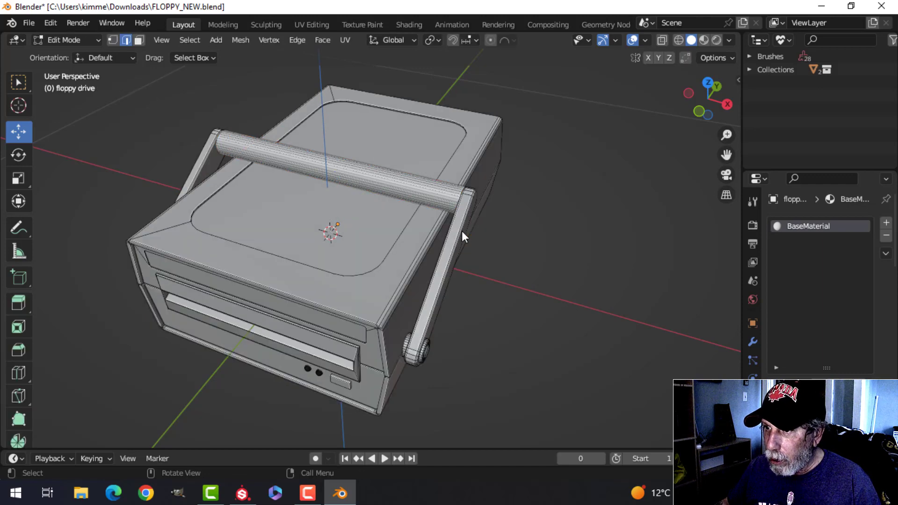
key(l)
shift+click(207, 162)
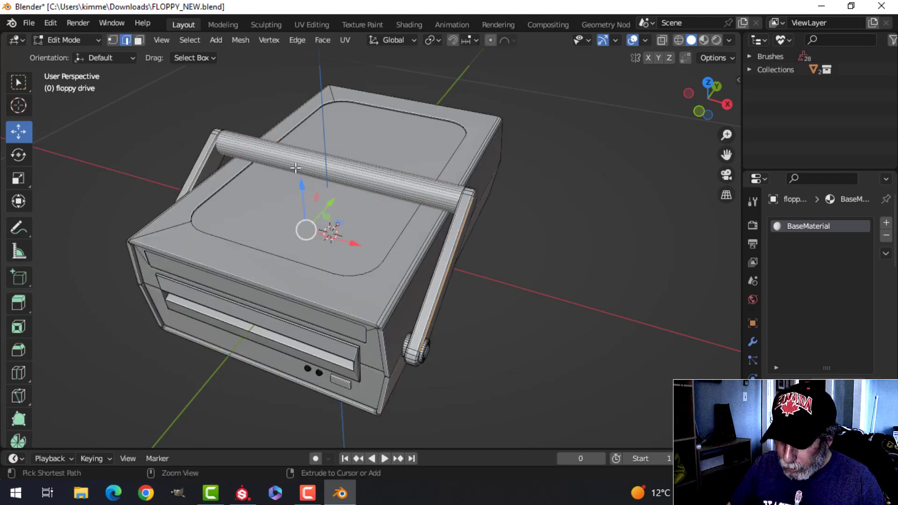
key(ctrl+l)
key(p)
click(295, 168)
key(Tab)
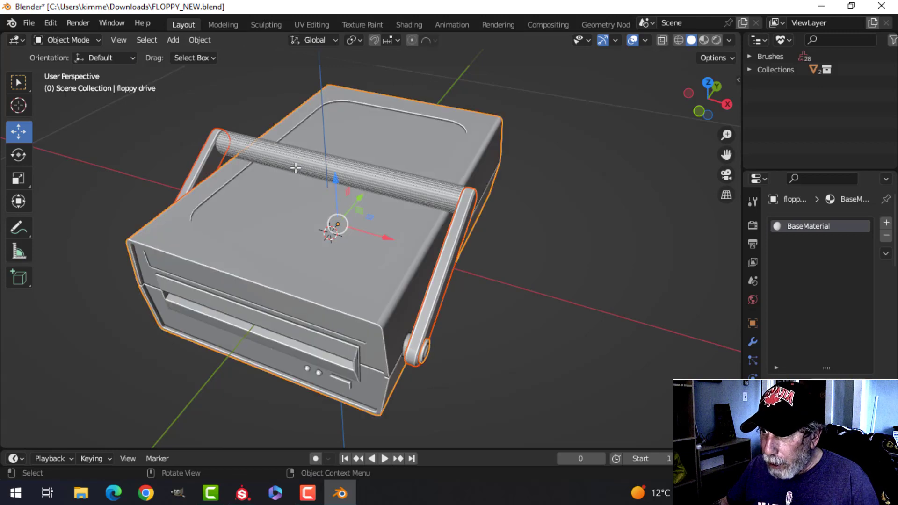
click(401, 186)
click(464, 221)
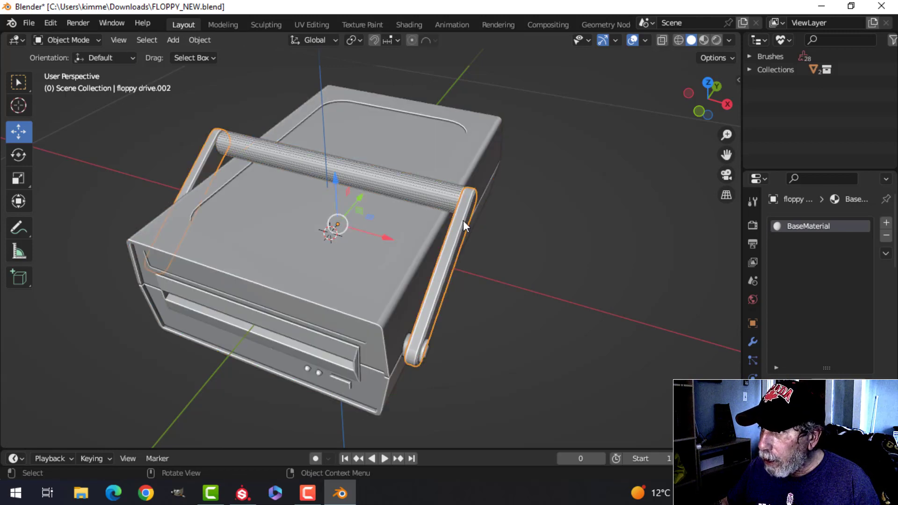
Step: Separate both foot rails under the floppy drive body into one object by selecting their linked geometry, and return to Object Mode
click(463, 157)
shift+scroll(393, 335, down, 4)
shift+scroll(392, 342, down, 3)
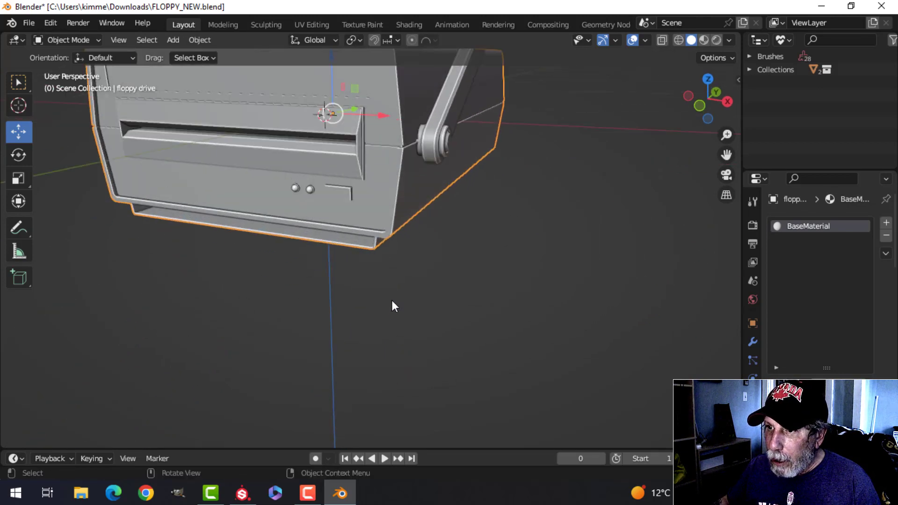
middle_drag(393, 304, 363, 248)
middle_drag(397, 317, 387, 246)
key(Tab)
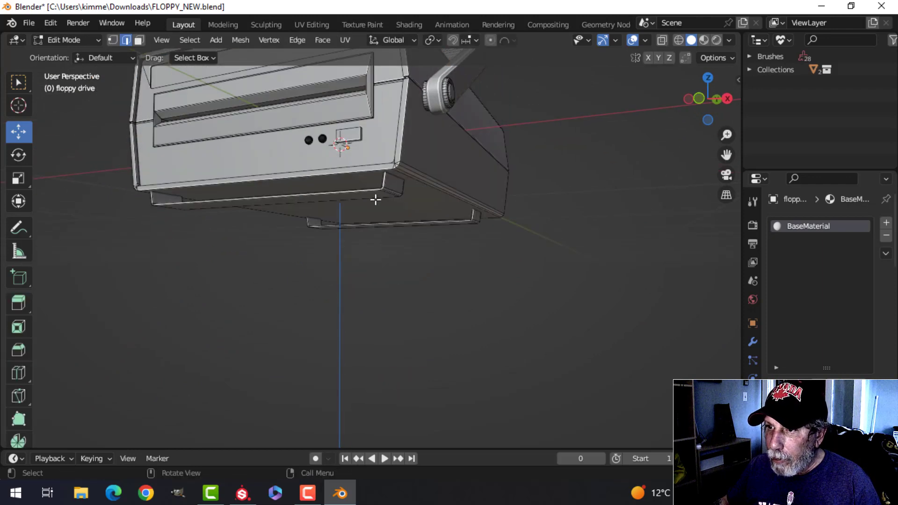
click(375, 199)
shift+click(462, 224)
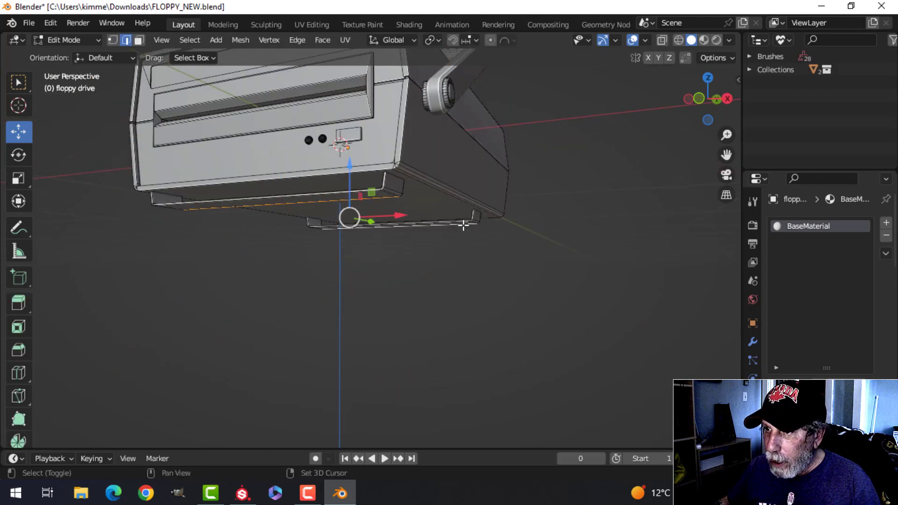
key(ctrl+l)
middle_drag(467, 242, 487, 240)
key(p)
click(489, 241)
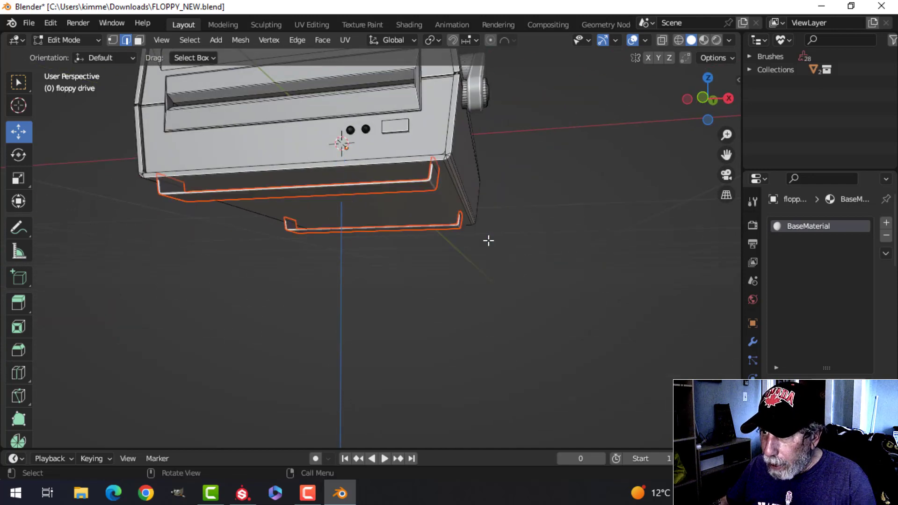
key(Tab)
Step: Select the linked rectangular button on the front panel and separate it from the floppy drive mesh into its own object
middle_drag(465, 207, 423, 211)
scroll(423, 212, up, 3)
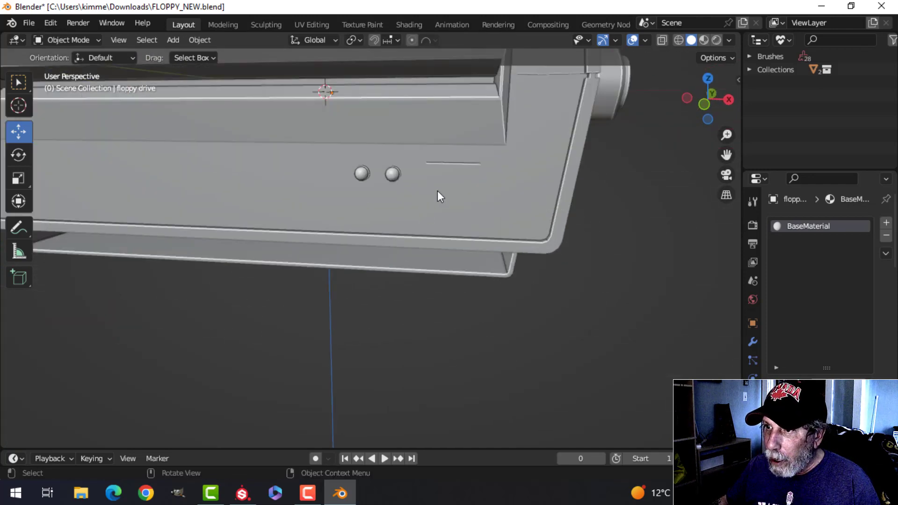
click(493, 190)
key(Tab)
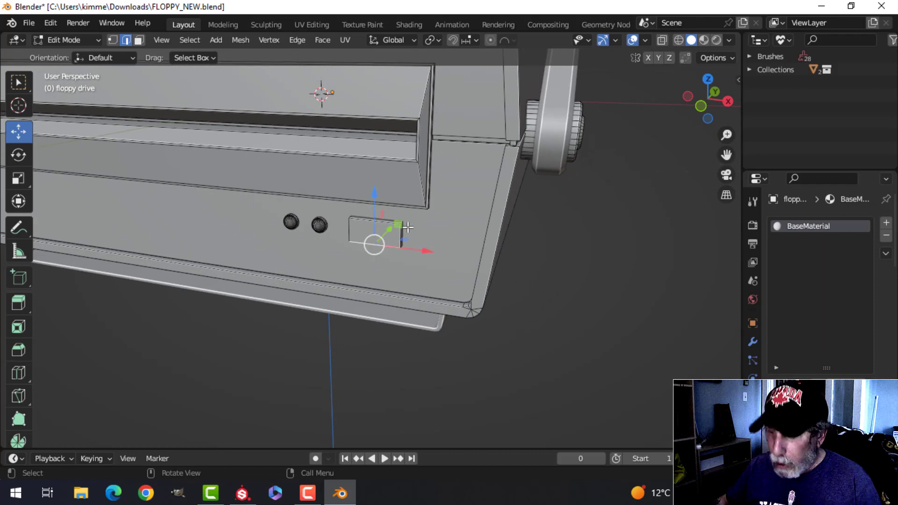
key(ctrl+l)
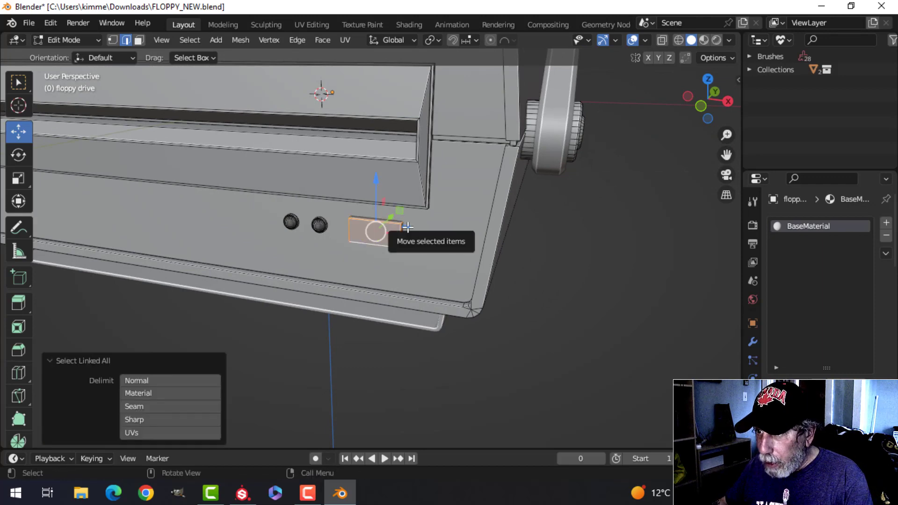
middle_drag(408, 227, 398, 262)
scroll(398, 262, up, 4)
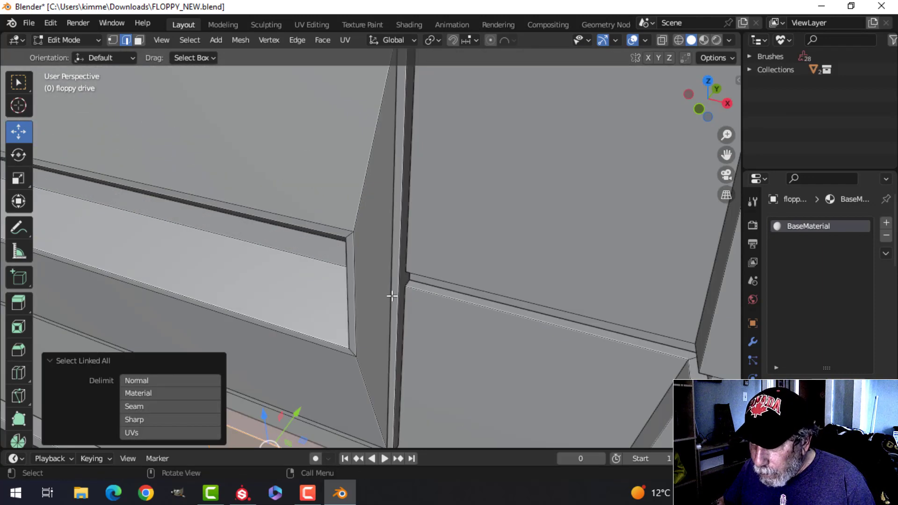
shift+middle_drag(395, 295, 379, 220)
key(p)
click(378, 216)
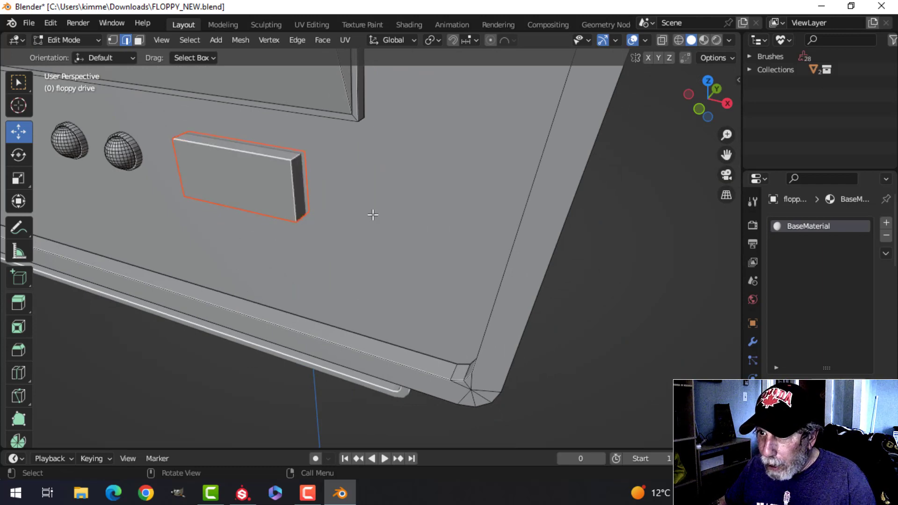
key(Tab)
Step: Select both round indicator lights with their rims, separate them into one object and return to Object Mode
click(122, 156)
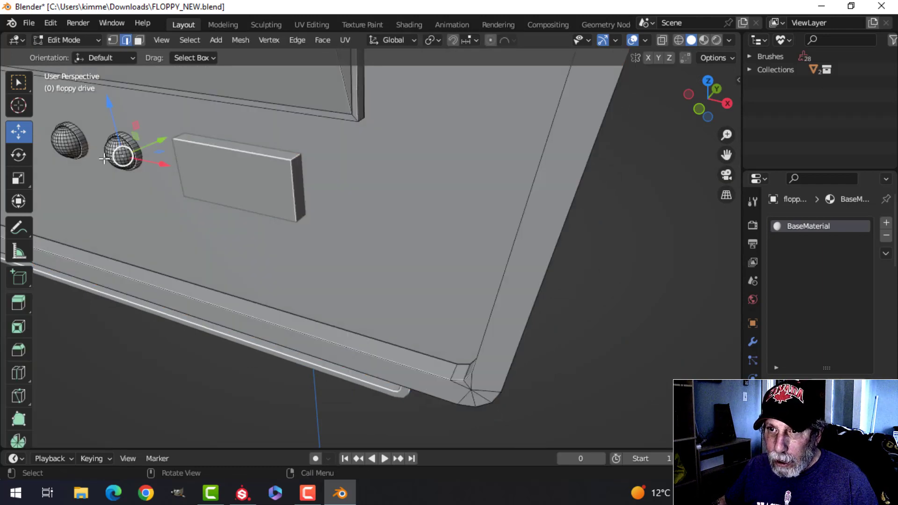
key(ctrl+l)
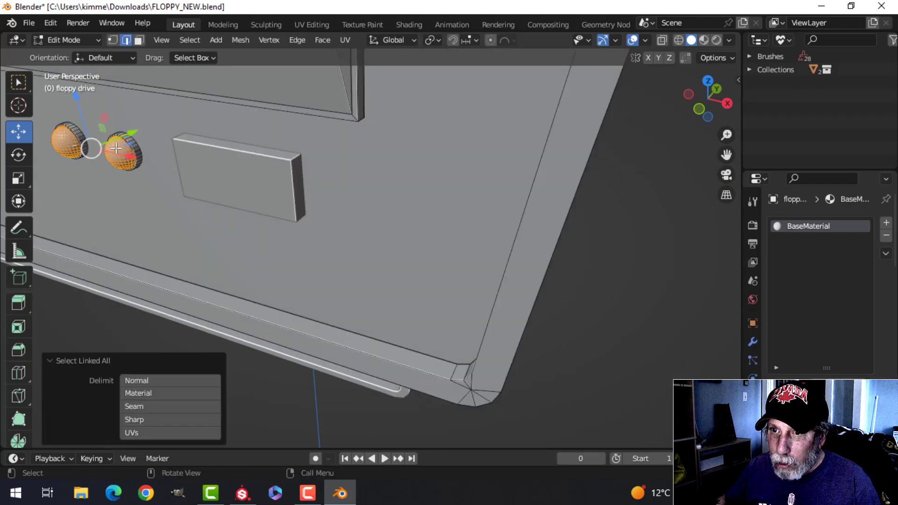
shift+middle_drag(161, 174, 319, 202)
shift+middle_drag(369, 190, 329, 193)
scroll(384, 202, up, 1)
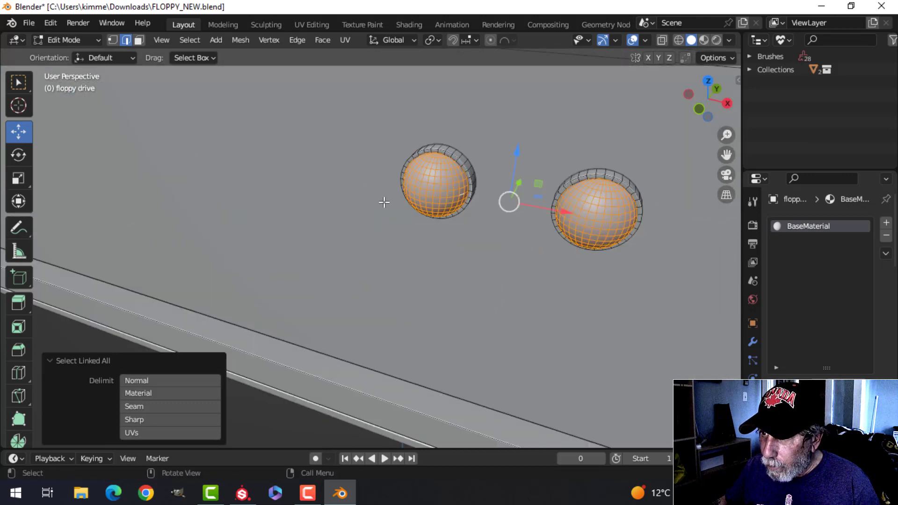
middle_drag(384, 202, 261, 223)
shift+click(293, 206)
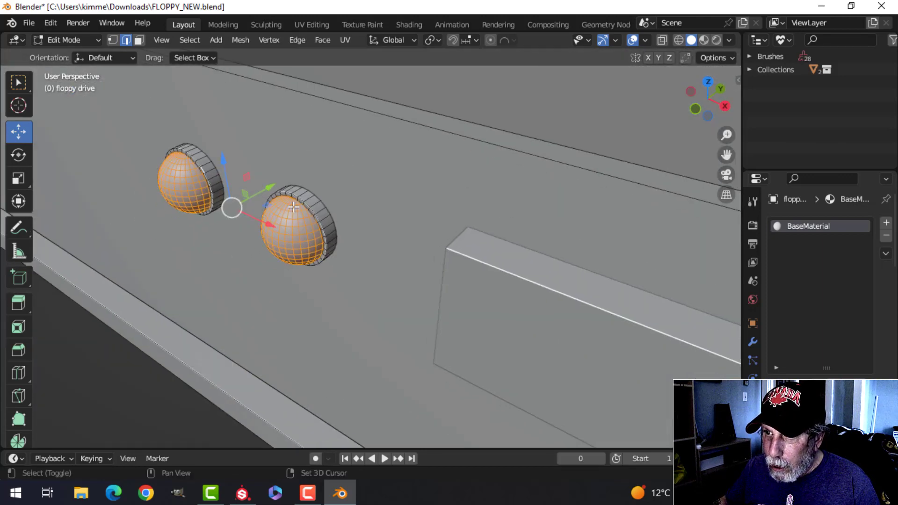
key(ctrl+l)
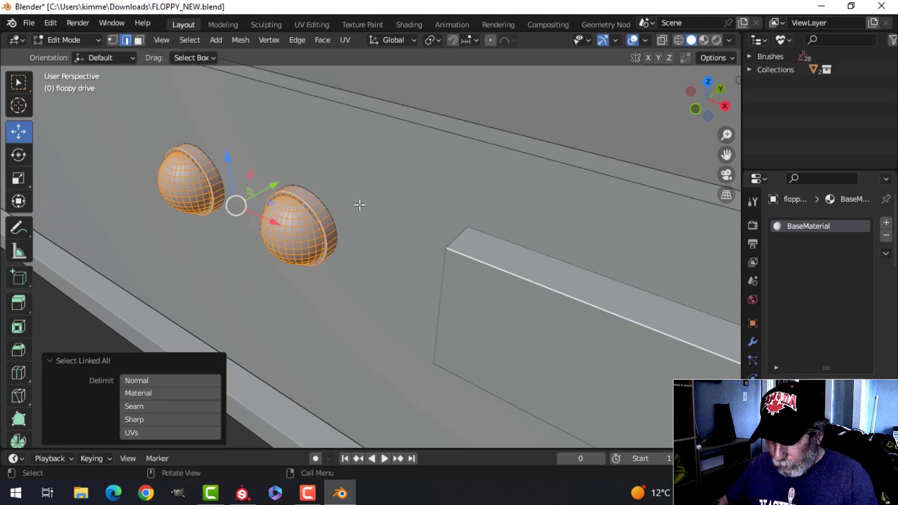
key(p)
click(361, 202)
key(Tab)
Step: Try to select the disk slot bezel of the drive body as linked geometry, and clear the selection
middle_drag(361, 203, 381, 219)
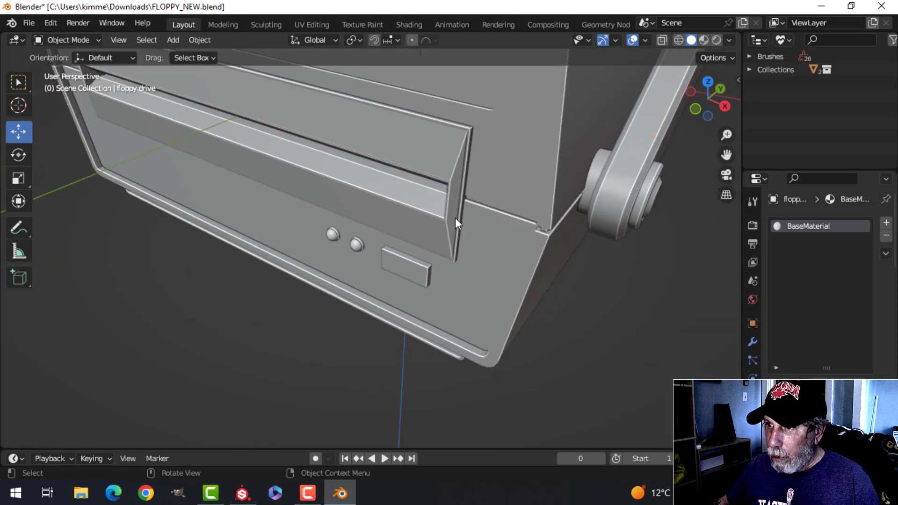
click(437, 203)
key(Tab)
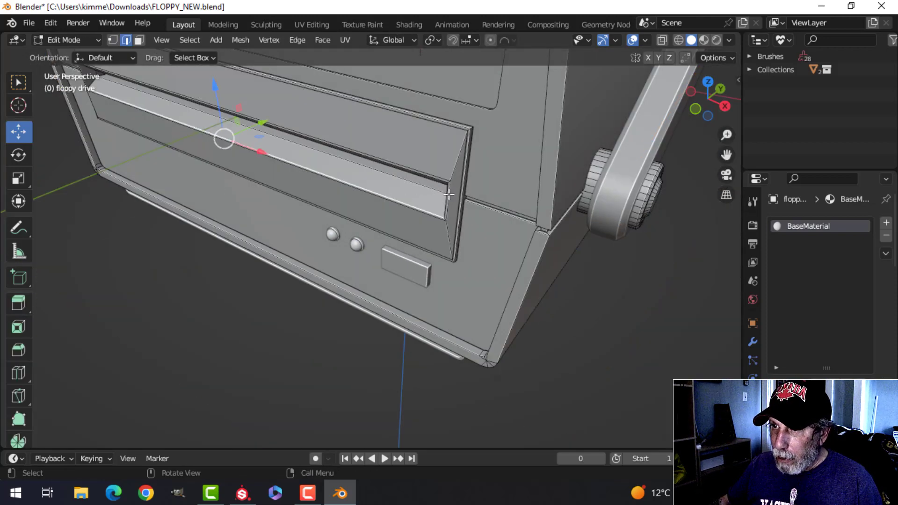
key(ctrl+l)
key(alt+a)
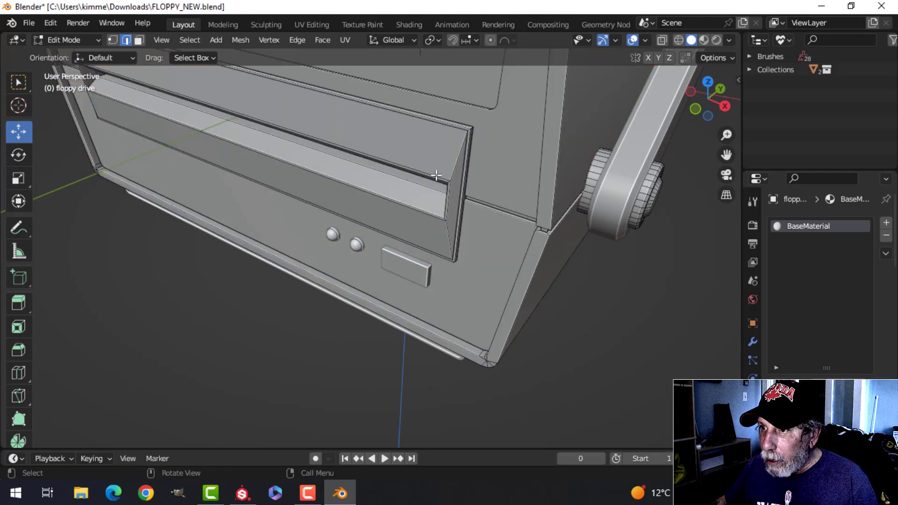
scroll(440, 178, down, 2)
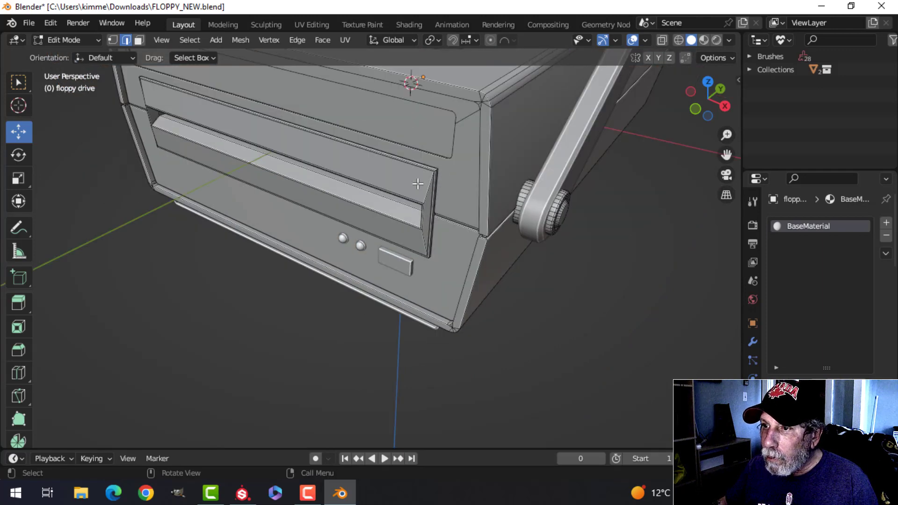
key(ctrl+l)
key(alt+a)
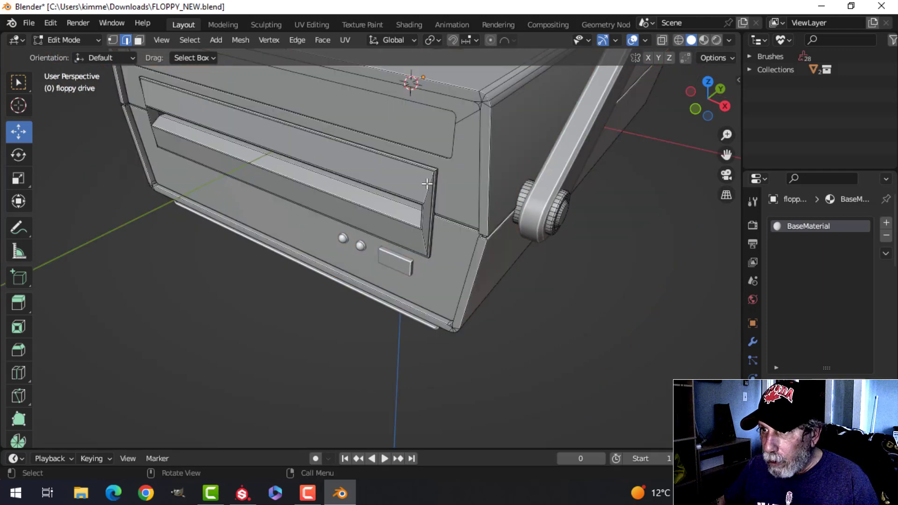
Step: Switch to face selection and select the sloped inner faces all around the disk slot opening
scroll(444, 177, up, 2)
key(3)
middle_drag(412, 185, 429, 166)
shift+middle_drag(410, 105, 413, 164)
middle_drag(342, 150, 411, 211)
scroll(355, 197, up, 2)
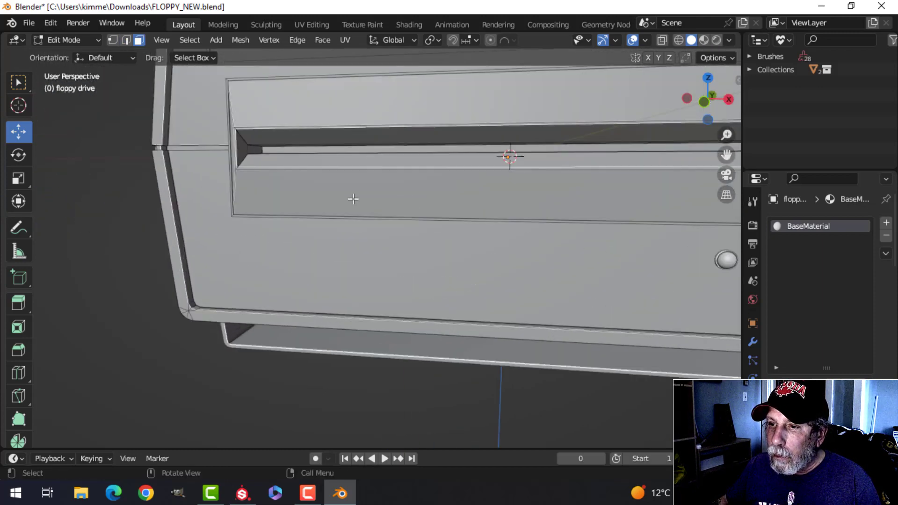
scroll(261, 150, up, 2)
scroll(245, 156, up, 2)
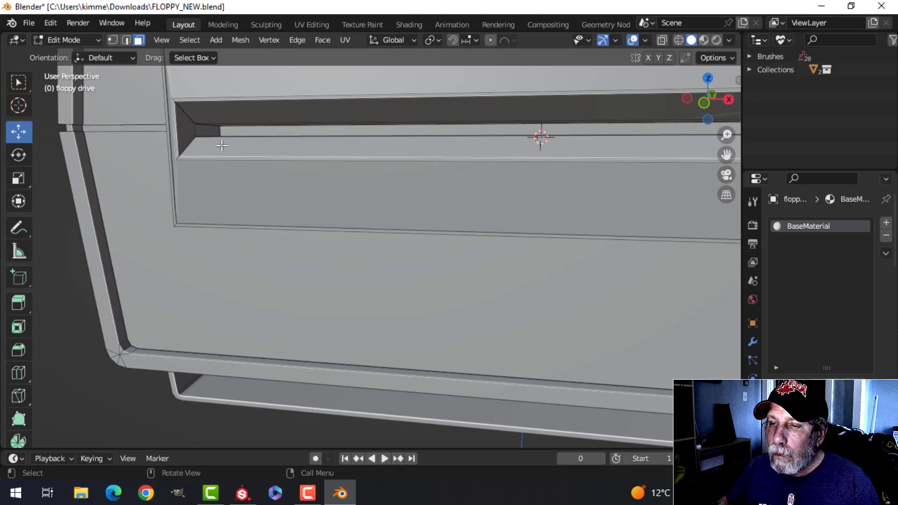
click(223, 151)
shift+click(186, 129)
scroll(417, 153, down, 3)
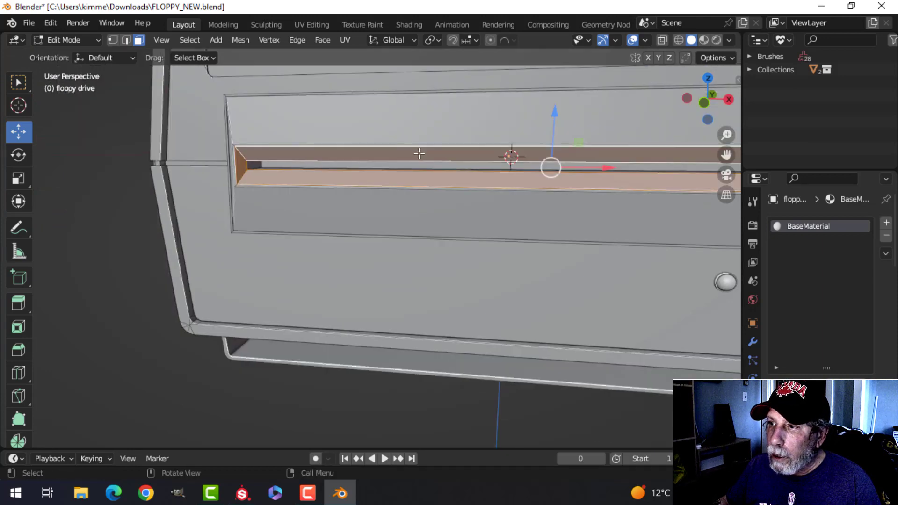
middle_drag(417, 153, 352, 169)
scroll(266, 161, up, 1)
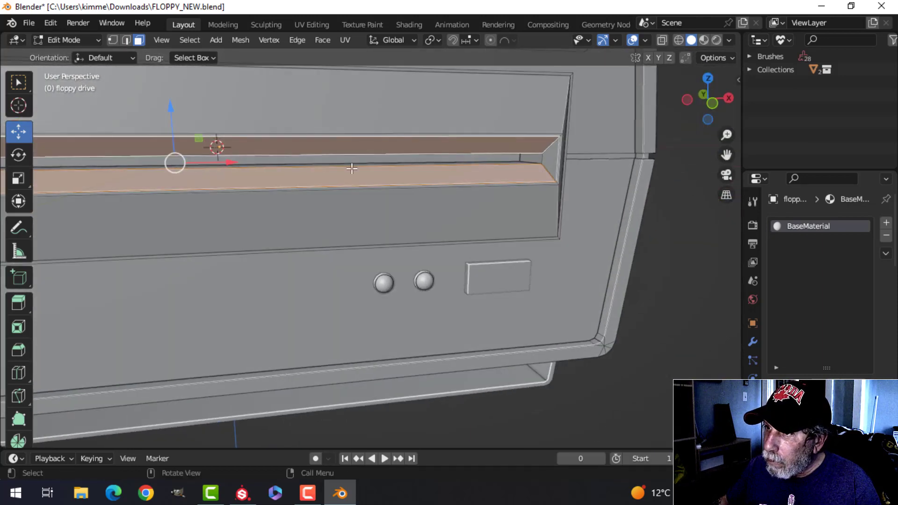
shift+click(546, 163)
Step: Grow the face selection three times until it covers the whole disk slot bezel including its outer side faces
key(ctrl+KP_Add)
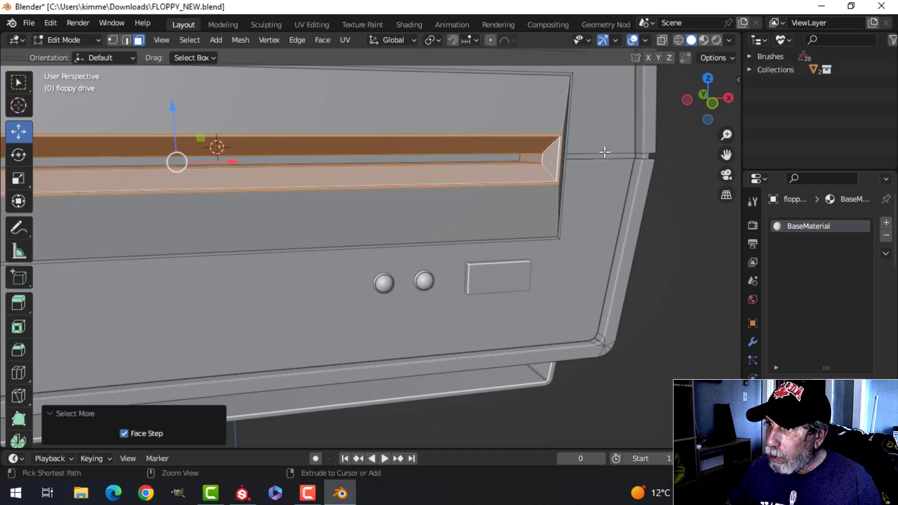
key(ctrl+KP_Add)
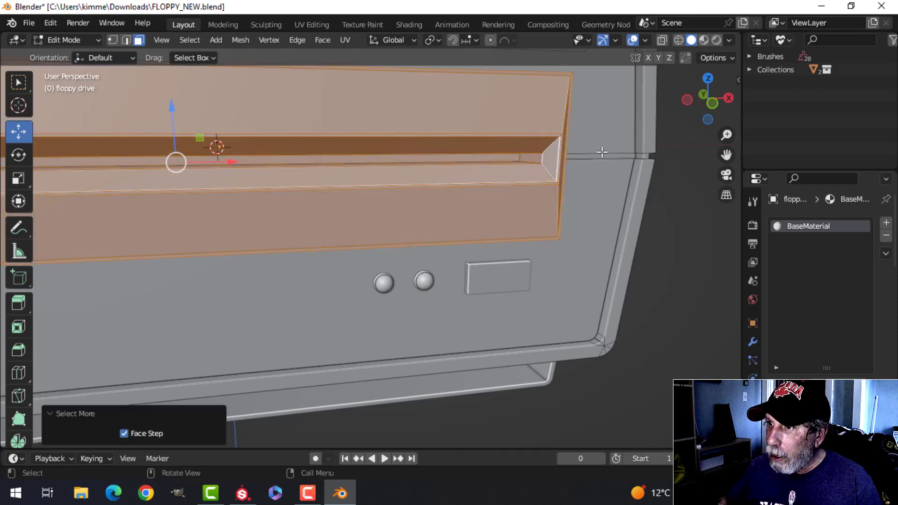
scroll(602, 152, down, 5)
middle_drag(581, 157, 405, 232)
scroll(435, 185, up, 5)
scroll(395, 192, up, 2)
scroll(397, 195, up, 2)
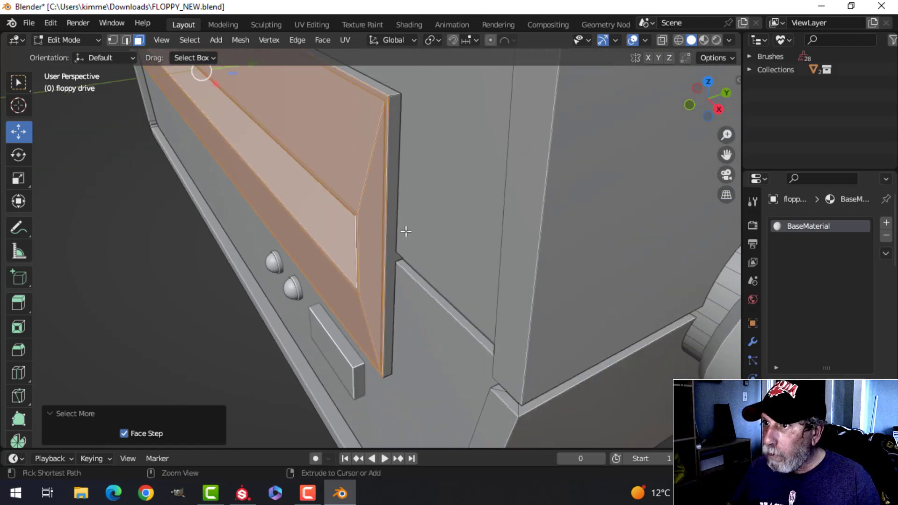
key(ctrl+KP_Add)
scroll(302, 157, down, 3)
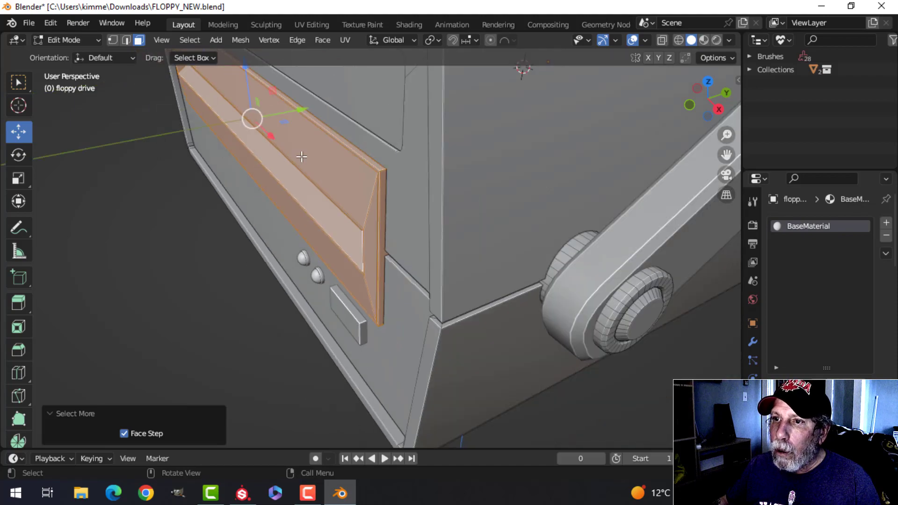
Step: Separate the selected disk slot bezel from the floppy drive mesh into its own object and return to Object Mode
drag(304, 111, 243, 123)
key(ctrl+z)
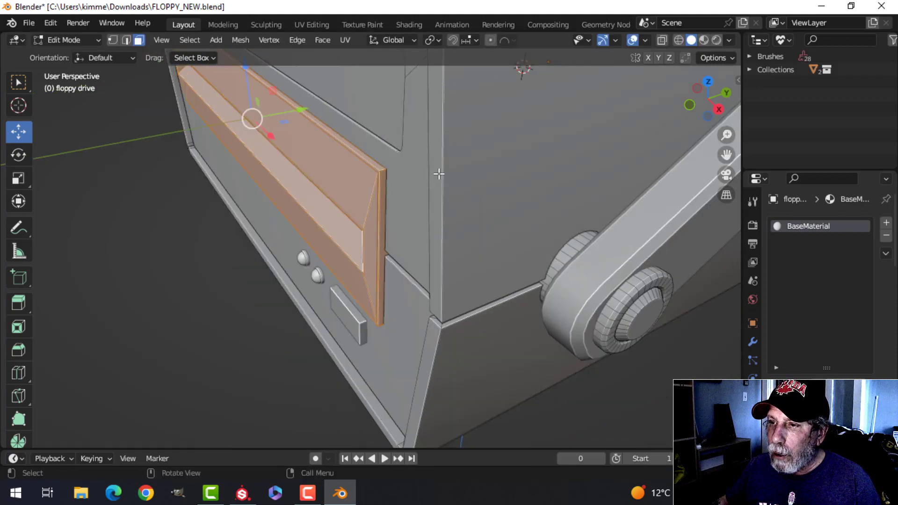
middle_drag(439, 174, 624, 149)
scroll(454, 195, down, 2)
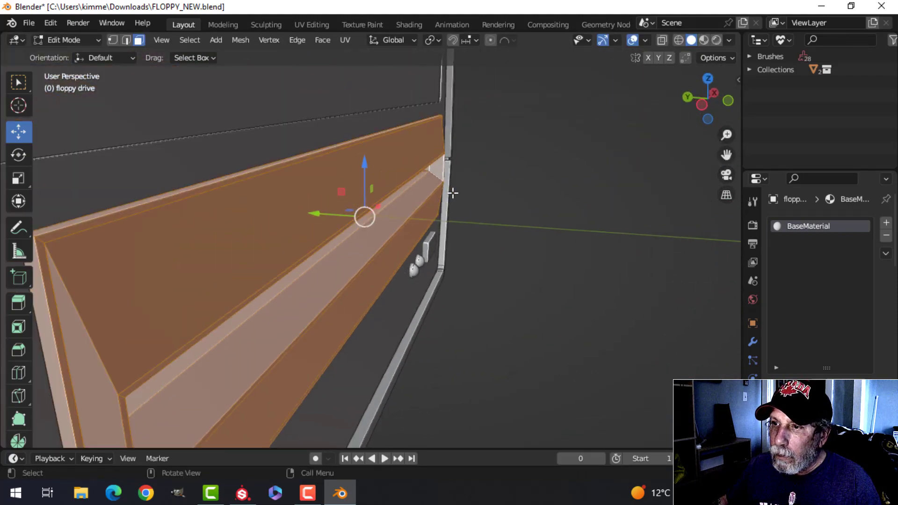
middle_drag(438, 198, 399, 206)
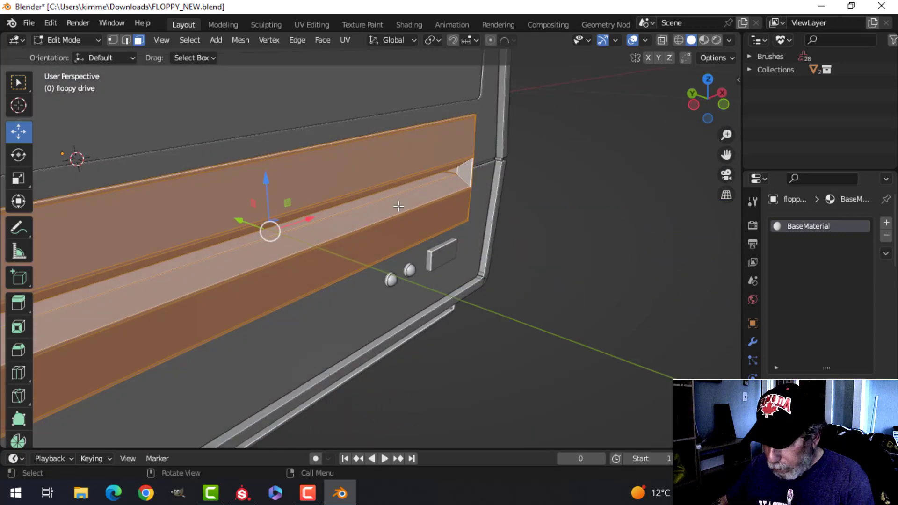
key(p)
click(399, 206)
key(Tab)
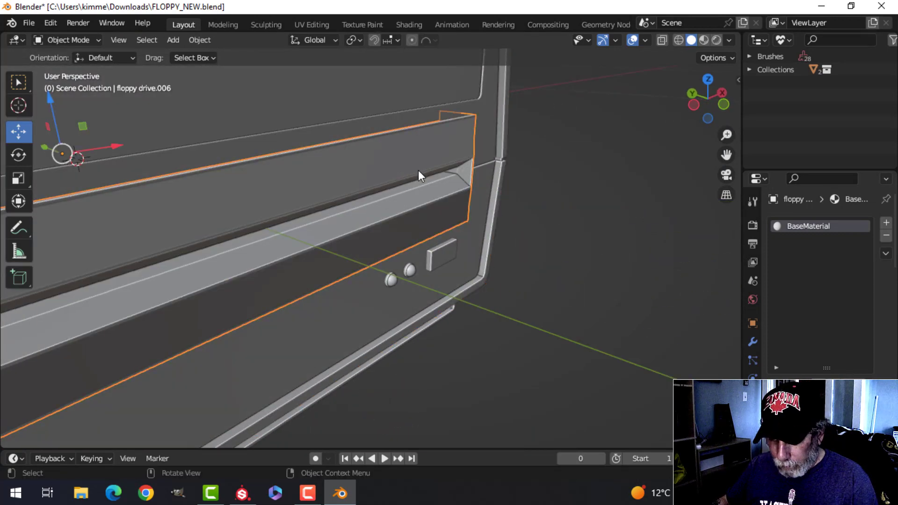
Step: Hide the separated bezel, delete the back face of the front recess in the drive body and return to Object Mode
key(h)
middle_drag(453, 164, 440, 186)
click(440, 186)
key(Tab)
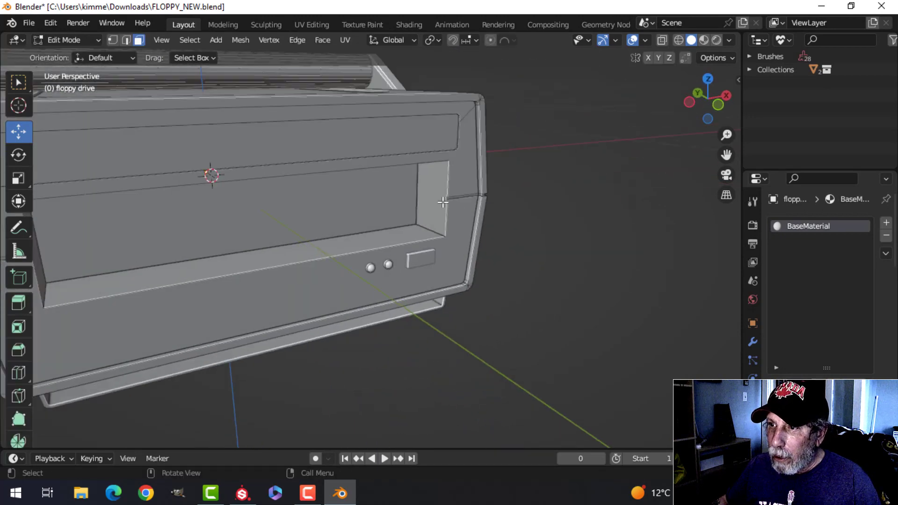
scroll(443, 202, down, 2)
click(384, 213)
middle_drag(384, 214, 295, 201)
key(x)
click(282, 226)
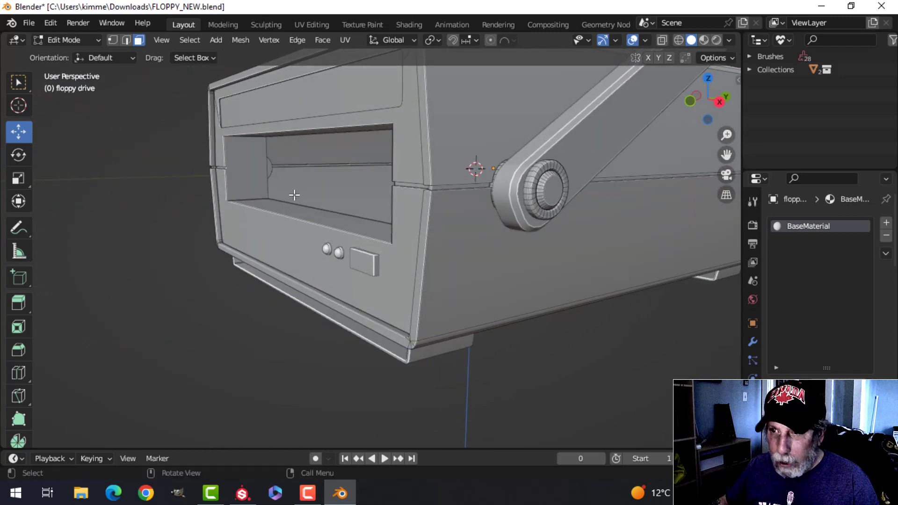
key(Tab)
middle_drag(430, 195, 433, 212)
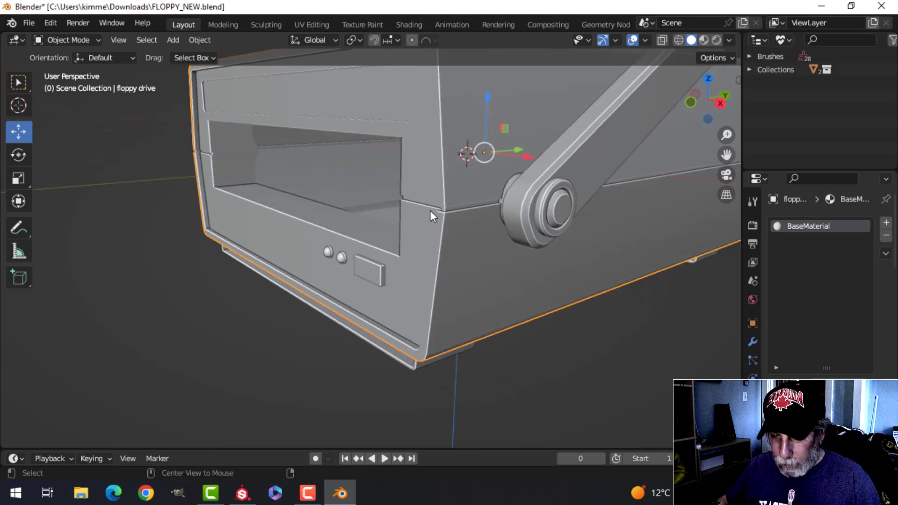
key(alt+g)
key(ctrl+z)
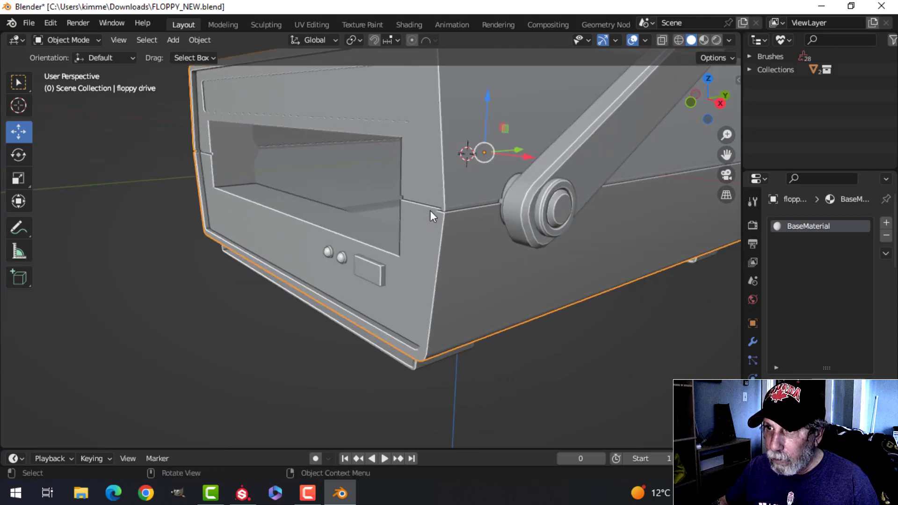
Step: Unhide the separated disk slot bezel and clear the object selection
key(alt+h)
key(Caps_Lock)
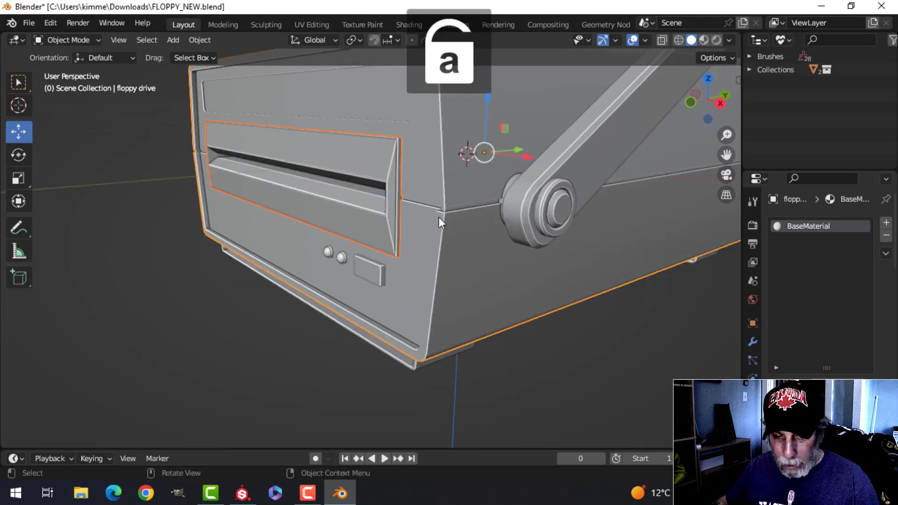
key(alt+a)
middle_drag(454, 212, 436, 227)
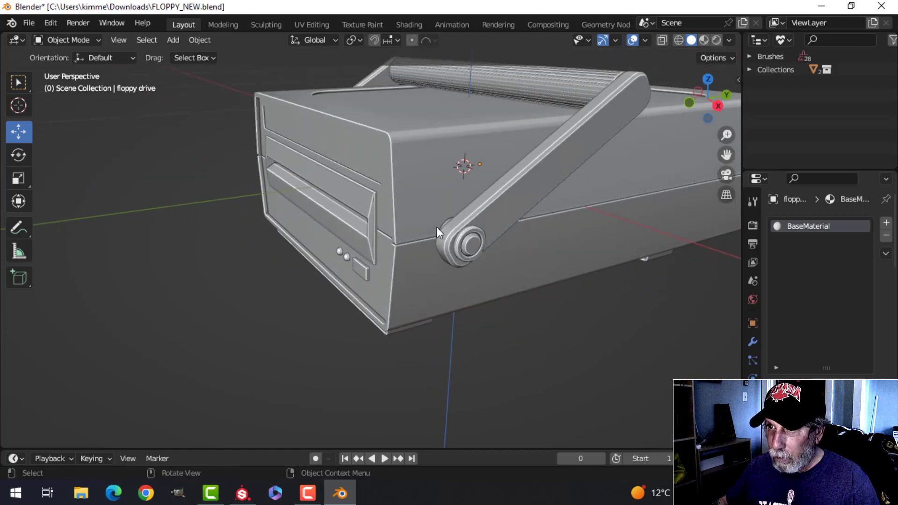
Step: Separate the round handle pivots from the drive body into their own object and return to Object Mode
middle_drag(384, 212, 395, 133)
click(393, 184)
click(454, 92)
middle_drag(455, 92, 463, 270)
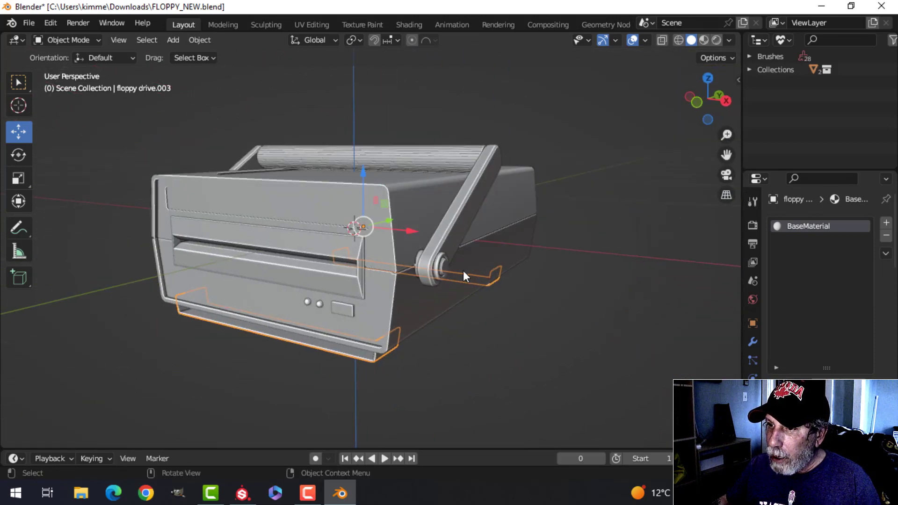
click(445, 271)
scroll(489, 280, up, 2)
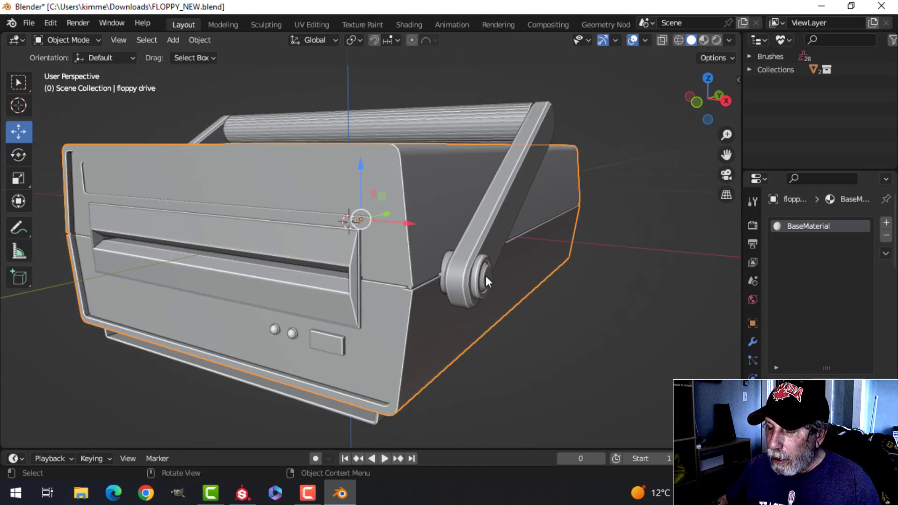
key(Tab)
middle_drag(485, 281, 334, 266)
key(ctrl+l)
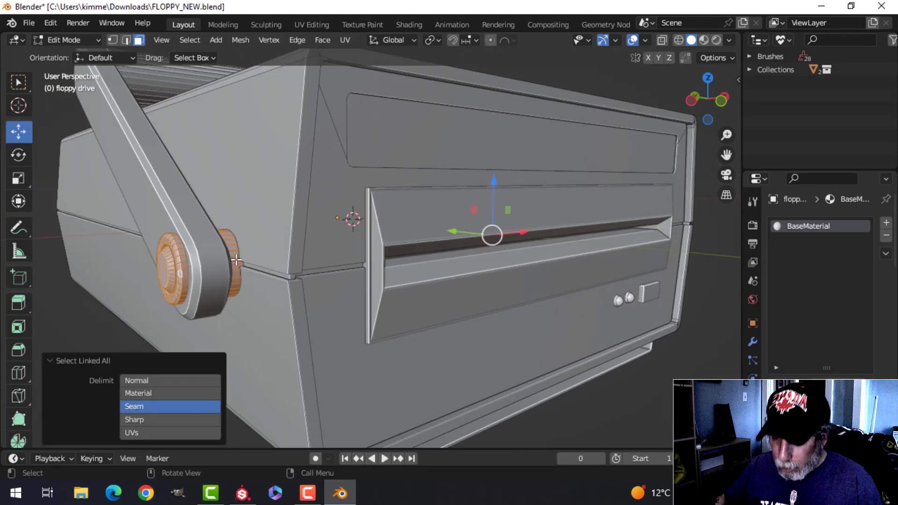
key(p)
click(236, 260)
key(Tab)
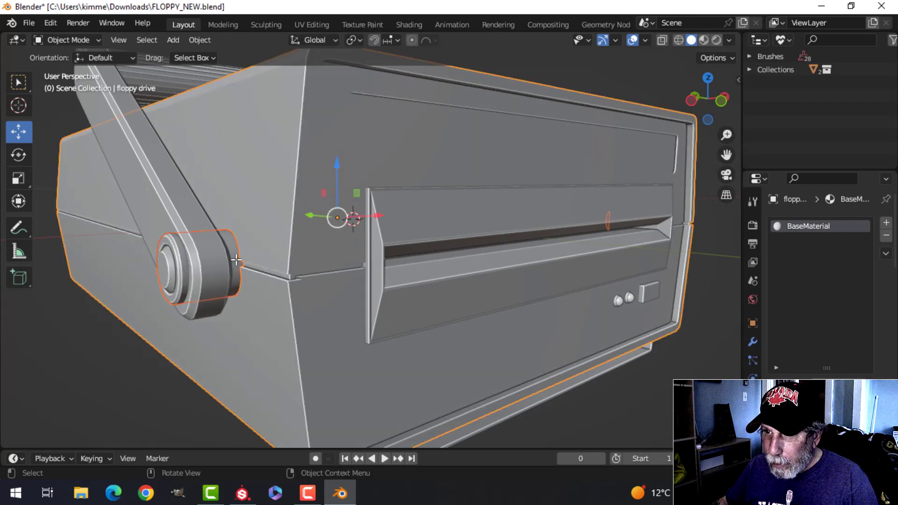
Step: Isolate the handle pivots in local view and delete the flat end face on the pivot's inner side
click(167, 263)
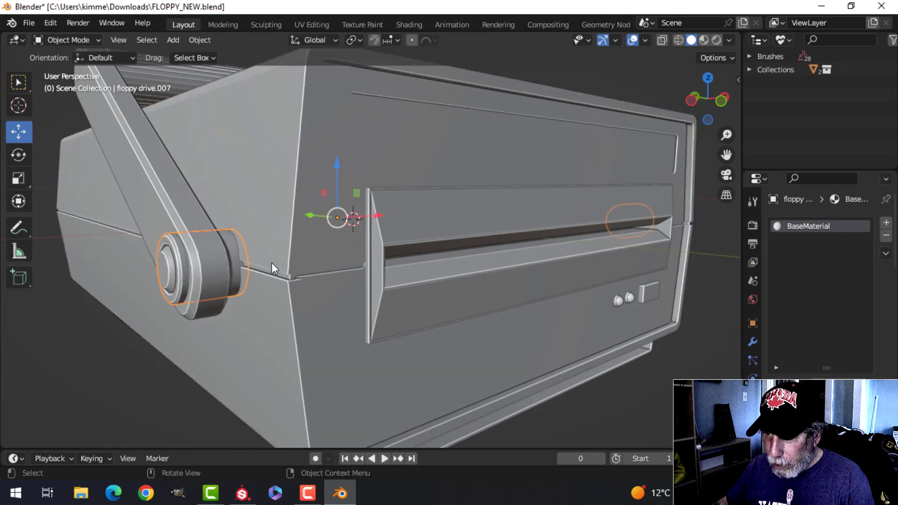
key(KP_Divide)
middle_drag(311, 254, 226, 225)
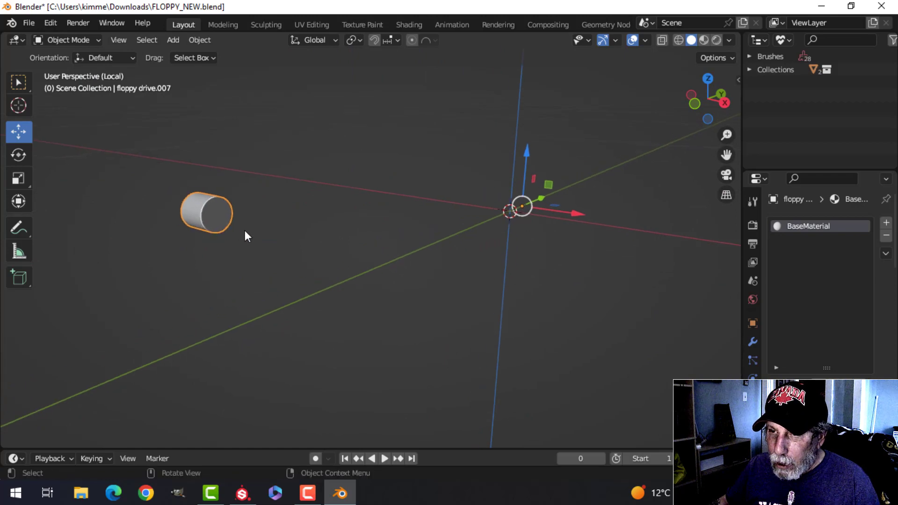
scroll(239, 225, up, 3)
key(Tab)
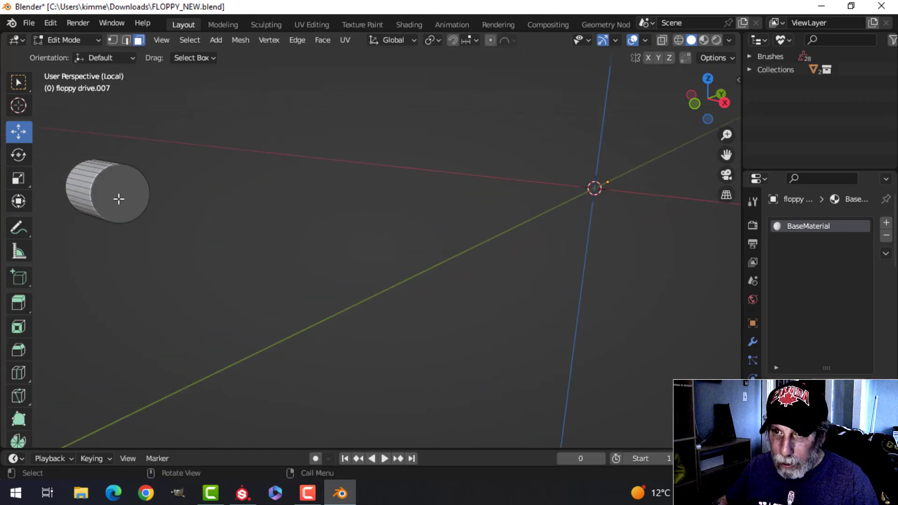
middle_drag(119, 198, 421, 245)
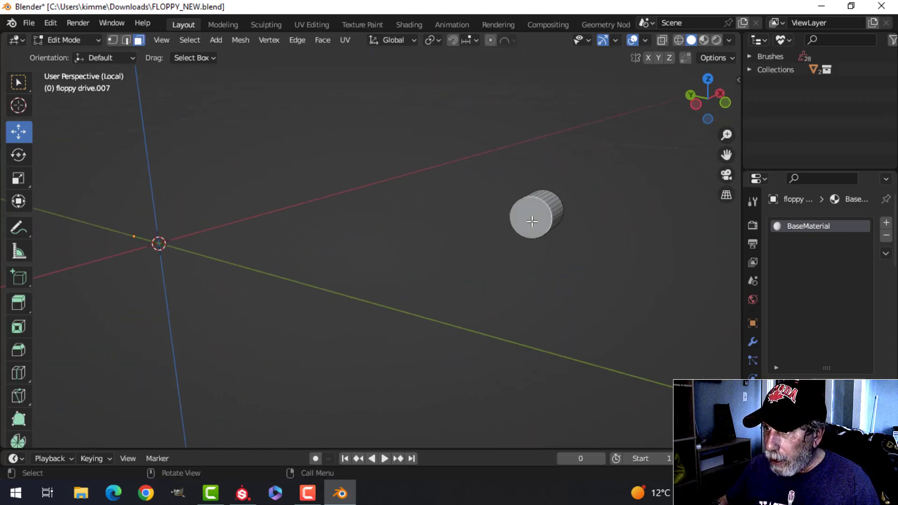
click(532, 221)
key(x)
click(518, 223)
Step: Merge all vertices of the handle pivots by distance at 0.0001 m and return to Object Mode
middle_drag(597, 226, 253, 87)
scroll(239, 191, down, 3)
shift+middle_drag(239, 191, 277, 176)
scroll(277, 177, up, 3)
scroll(198, 171, down, 2)
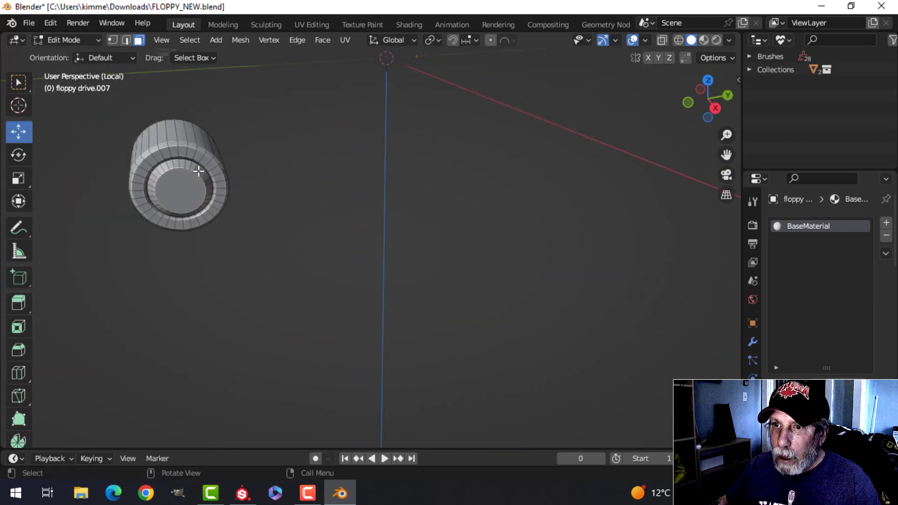
key(a)
middle_drag(199, 172, 241, 187)
key(m)
click(238, 185)
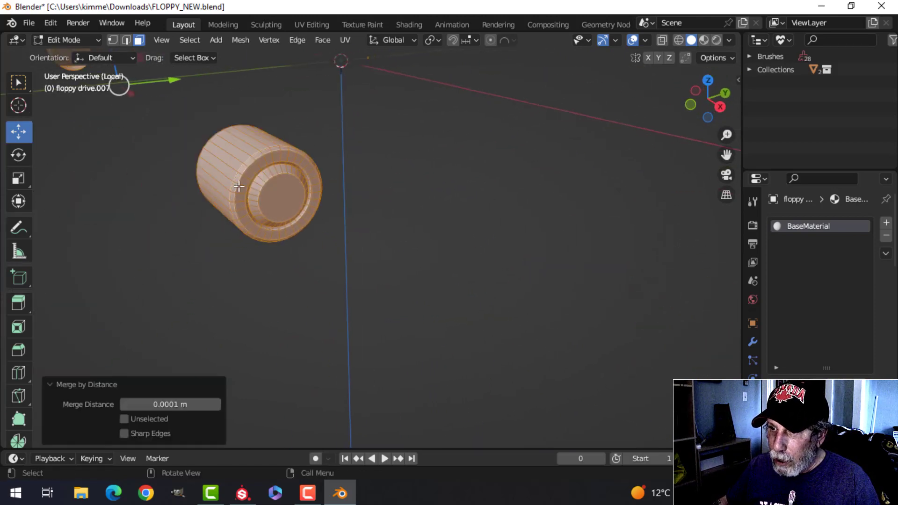
key(Tab)
Step: Examine the pivot mesh up close with nothing selected, then leave local view to show the whole drive
scroll(347, 228, down, 4)
key(alt+a)
middle_drag(335, 233, 368, 281)
scroll(323, 237, up, 5)
scroll(329, 256, up, 3)
key(Tab)
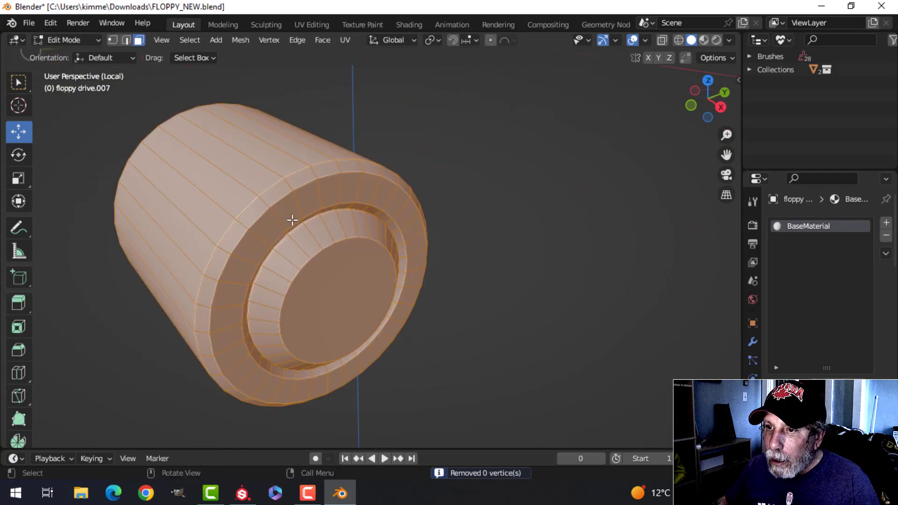
shift+middle_drag(291, 219, 287, 182)
key(alt+a)
scroll(318, 238, down, 3)
scroll(302, 217, up, 3)
scroll(263, 146, down, 4)
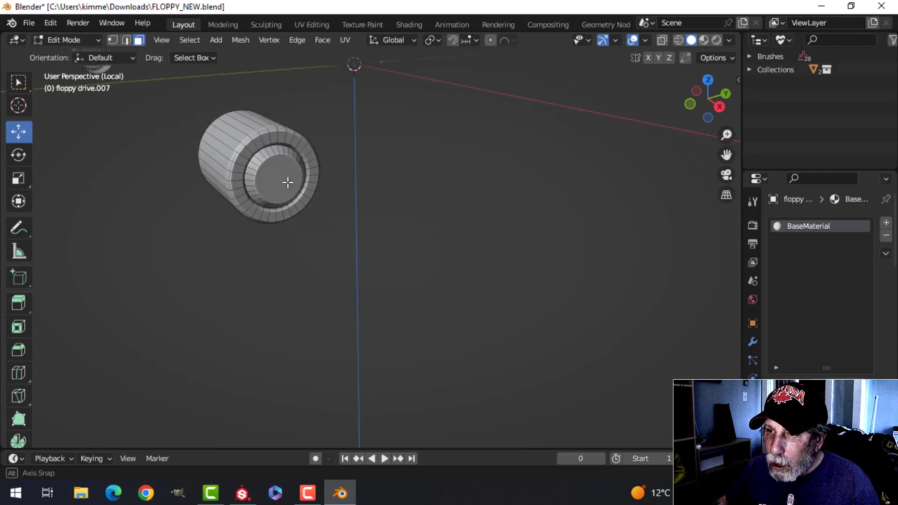
scroll(288, 183, up, 4)
key(Tab)
scroll(276, 186, down, 5)
alt+drag(322, 215, 420, 224)
key(slash)
scroll(420, 223, down, 2)
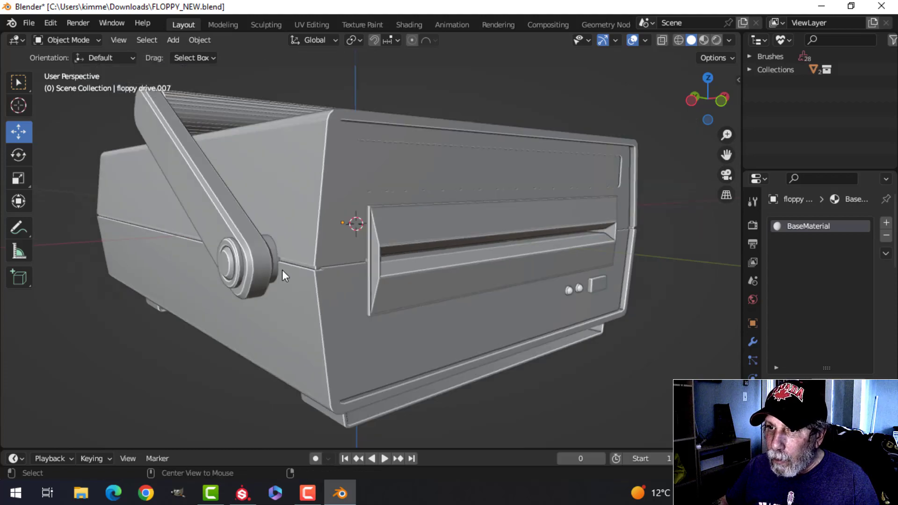
Step: Isolate the ribbed handle grip in local view and enter Edit Mode on it
click(231, 222)
middle_drag(281, 242, 394, 286)
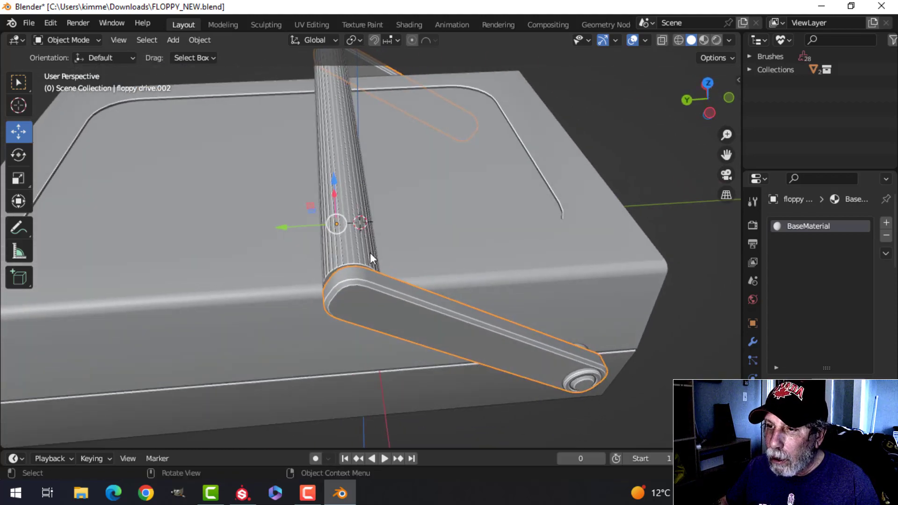
middle_drag(370, 257, 387, 253)
scroll(371, 273, up, 3)
click(448, 283)
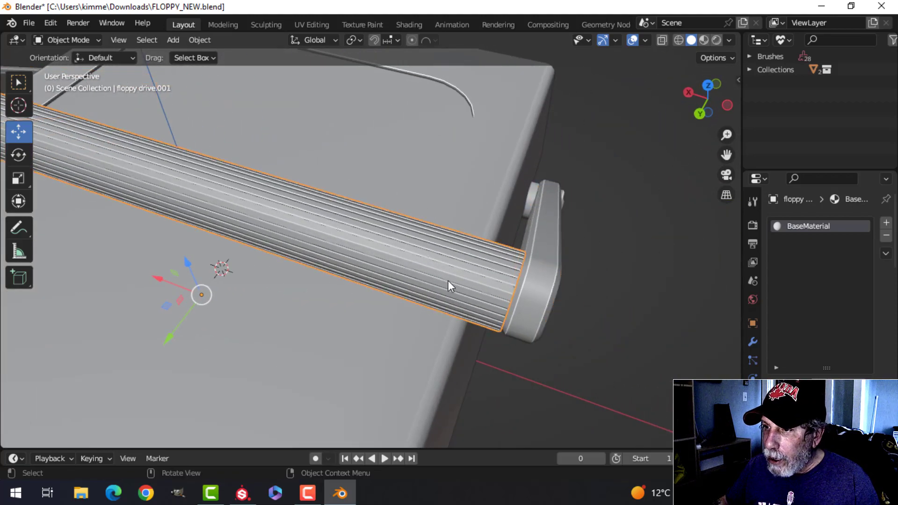
middle_drag(448, 280, 423, 283)
key(Tab)
key(Tab)
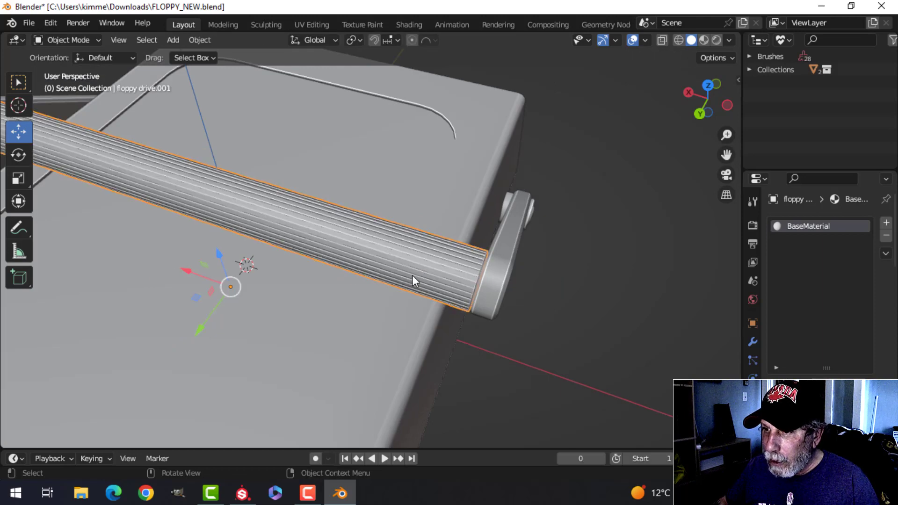
key(KP_Divide)
middle_drag(411, 275, 372, 285)
key(Tab)
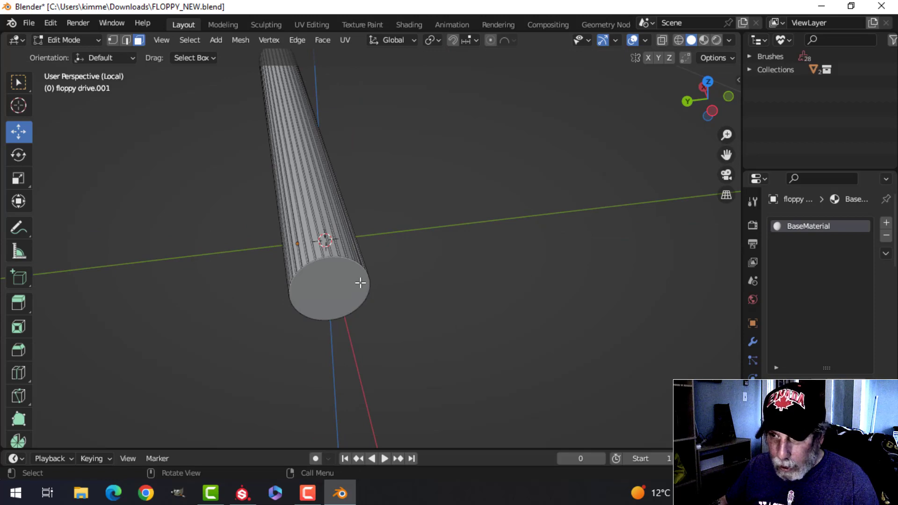
Step: Select the flat end cap faces at both ends of the handle grip
click(346, 284)
middle_drag(281, 264, 399, 226)
shift+middle_drag(262, 248, 441, 194)
middle_drag(344, 205, 377, 211)
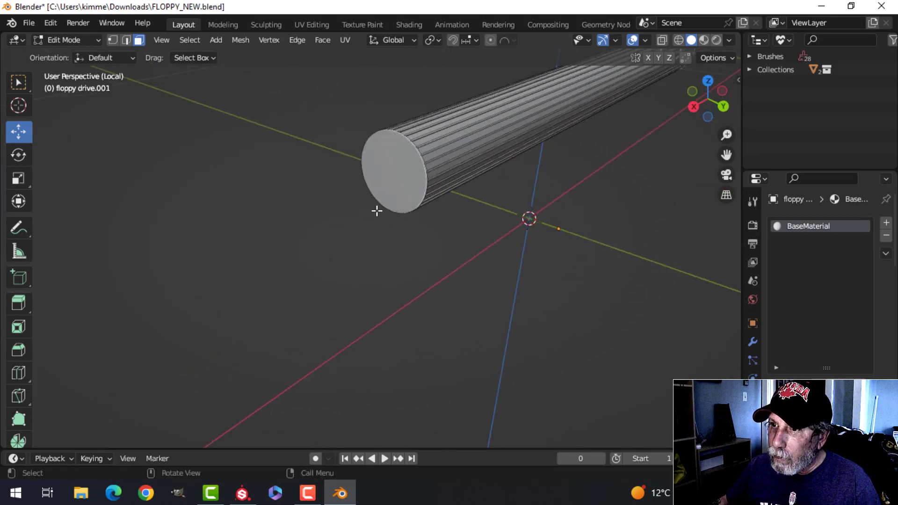
shift+click(401, 188)
shift+middle_drag(648, 144, 473, 205)
middle_drag(591, 236, 485, 245)
shift+middle_drag(498, 276, 355, 274)
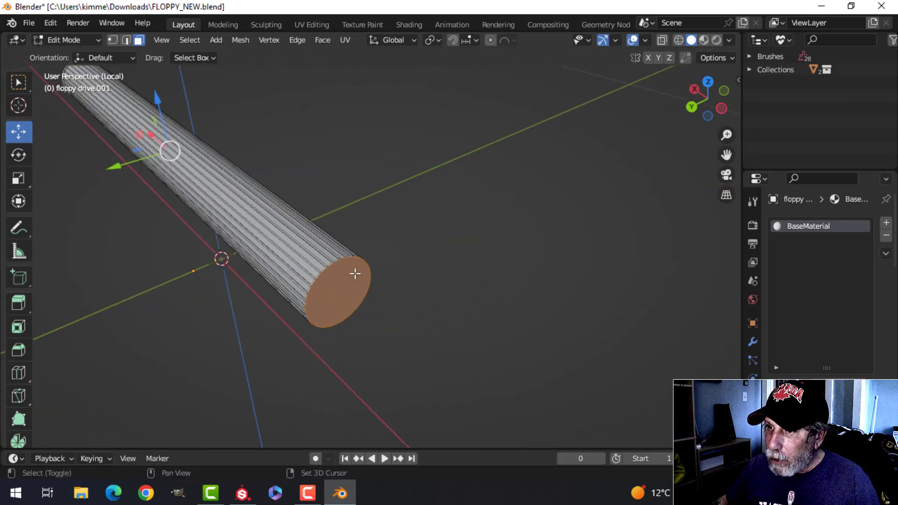
scroll(447, 257, up, 1)
middle_drag(461, 251, 443, 247)
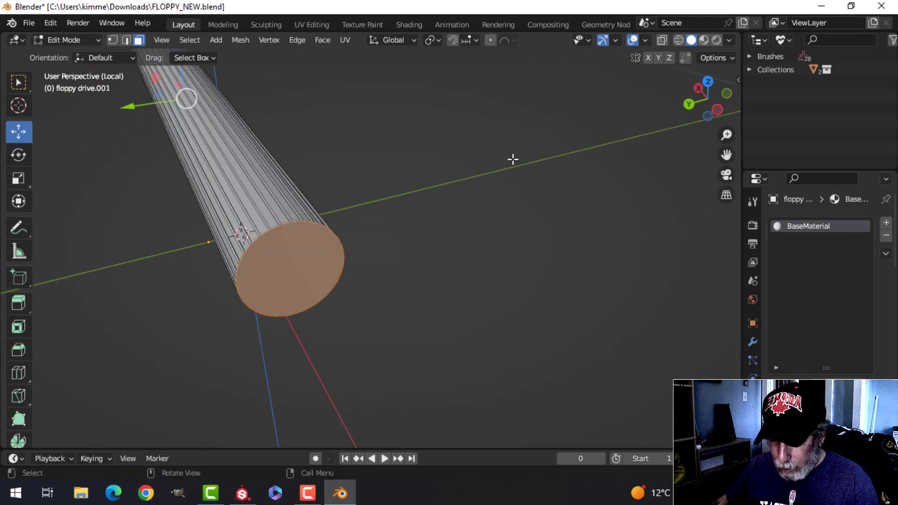
Step: Inset both selected end caps of the grip by about 0.0046 m
key(i)
click(506, 160)
scroll(380, 221, down, 2)
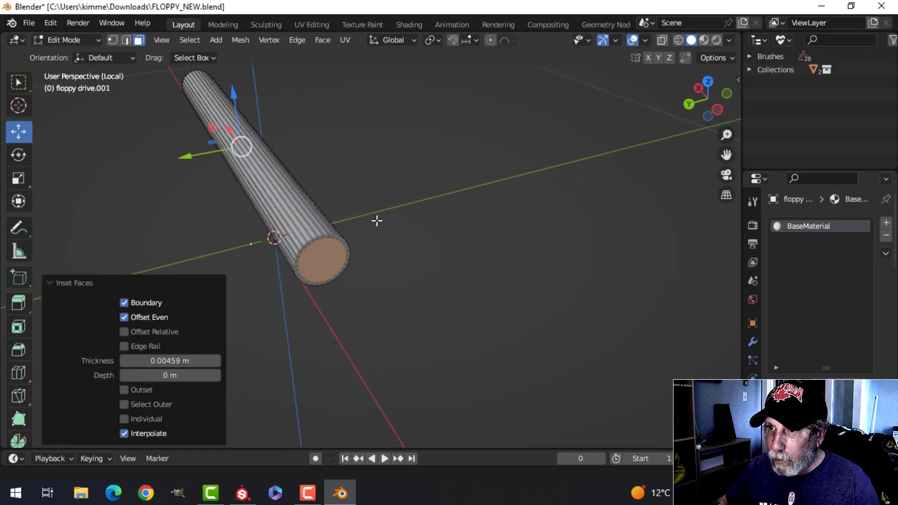
Step: Extrude the inset end caps in place and scale them outward along X by about 1.02 to form short collars
middle_drag(377, 220, 421, 209)
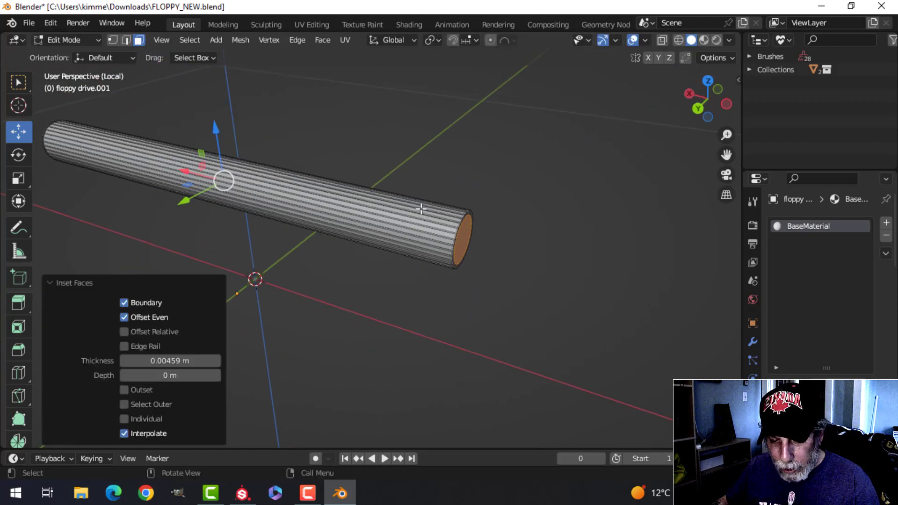
key(e)
right_click(421, 209)
key(s)
key(x)
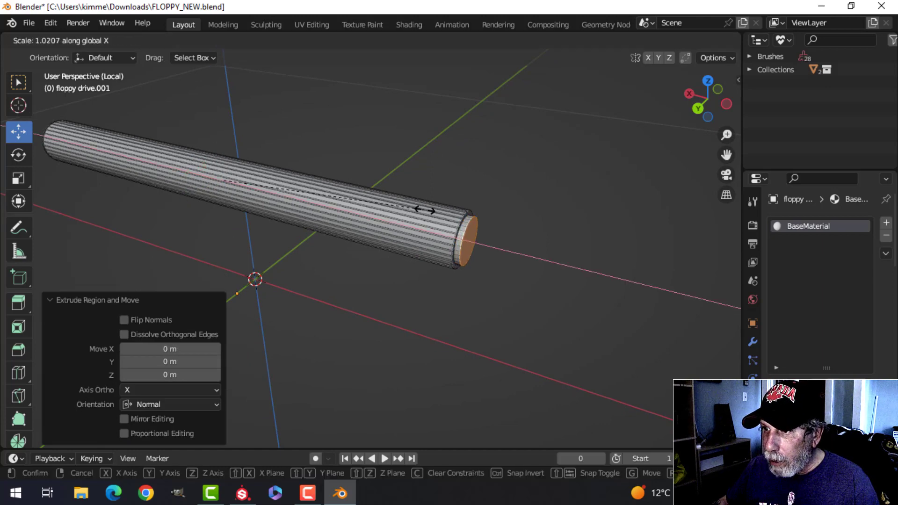
click(424, 210)
Step: Delete the extruded end cap faces, return to Object Mode and exit local view
key(x)
click(423, 211)
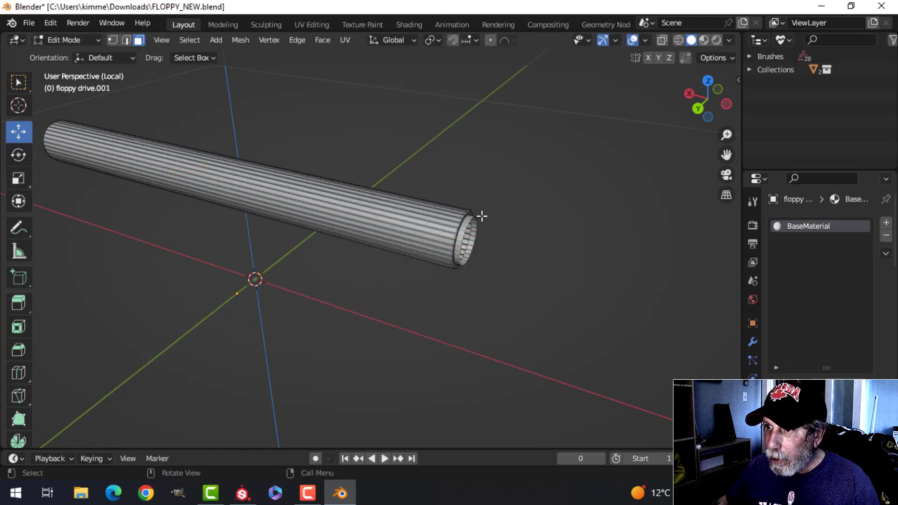
key(Tab)
middle_drag(471, 215, 396, 227)
key(KP_Divide)
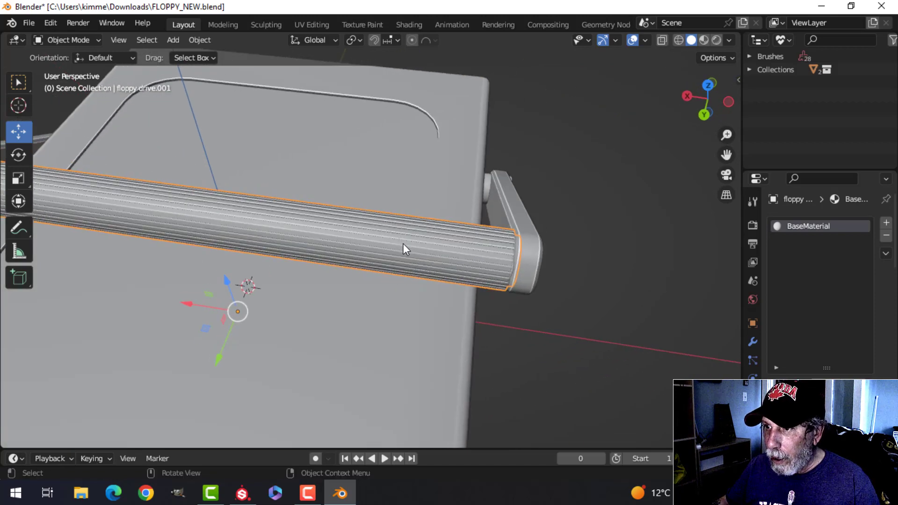
Step: Select the grip's whole mesh in Edit Mode and scale it to 0.990 along X
key(Tab)
key(a)
middle_drag(453, 247, 469, 276)
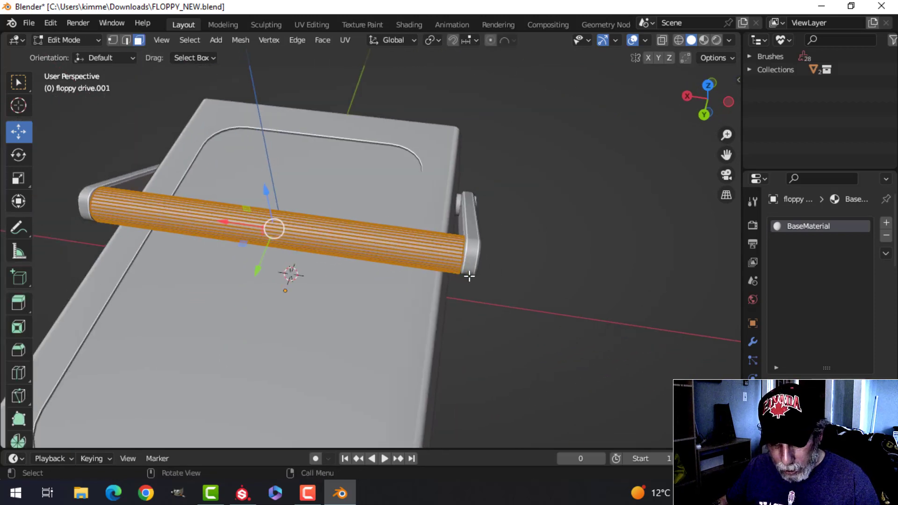
key(s)
key(x)
click(449, 271)
scroll(507, 267, up, 3)
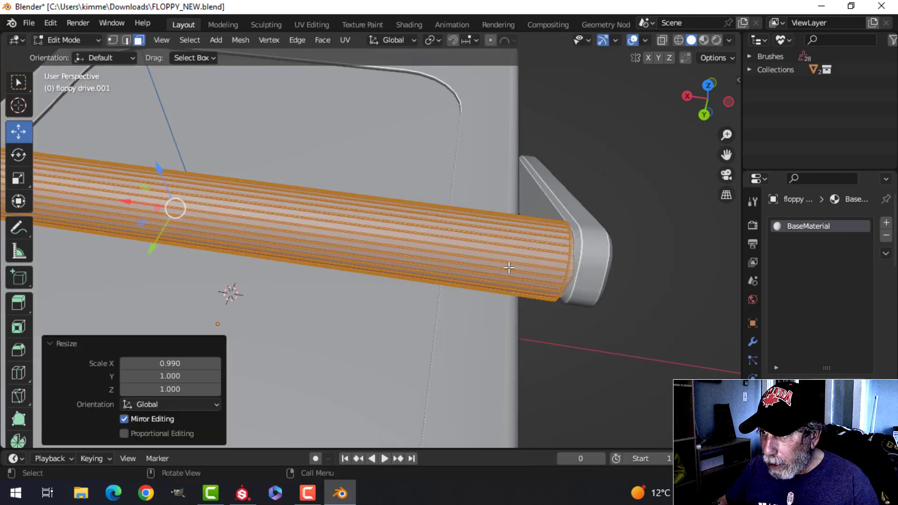
shift+middle_drag(508, 266, 410, 245)
scroll(401, 262, up, 1)
scroll(401, 263, down, 1)
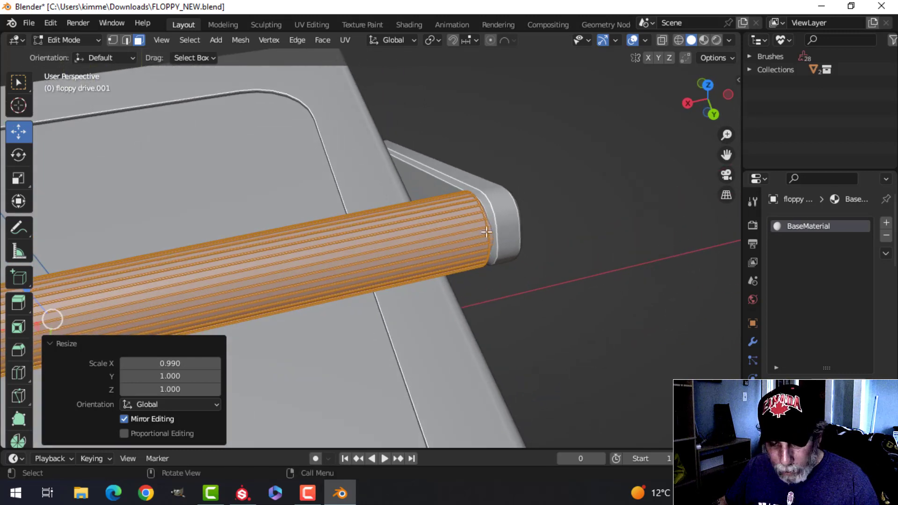
Step: Scale the grip mesh down slightly in Y and Z only and return to Object Mode
key(s)
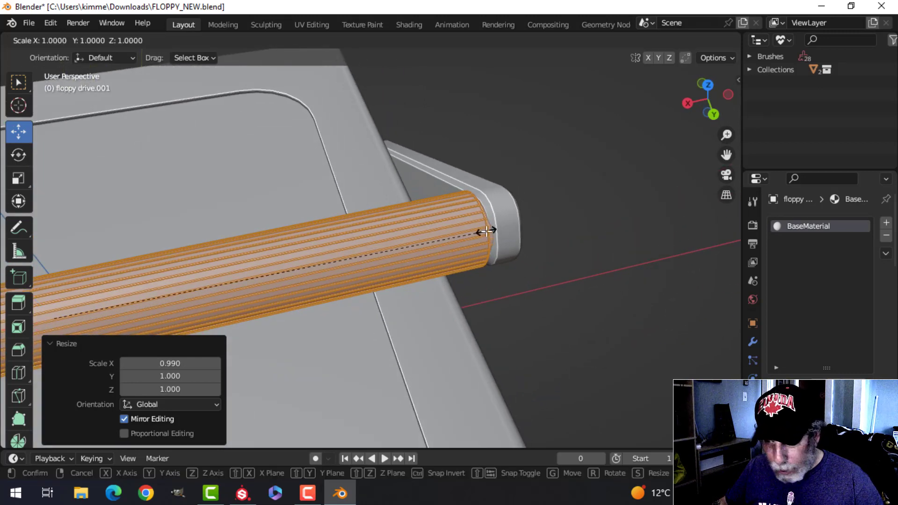
key(shift+x)
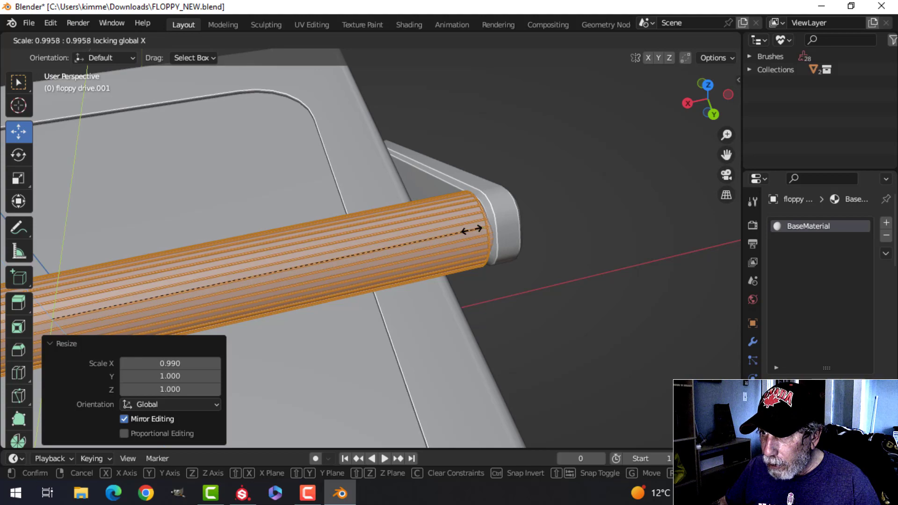
click(427, 244)
key(Tab)
Step: Examine the joint between the grip's end and the handle arm, then select the grip object again
middle_drag(468, 233, 219, 190)
scroll(437, 238, up, 2)
key(alt+a)
scroll(444, 253, down, 1)
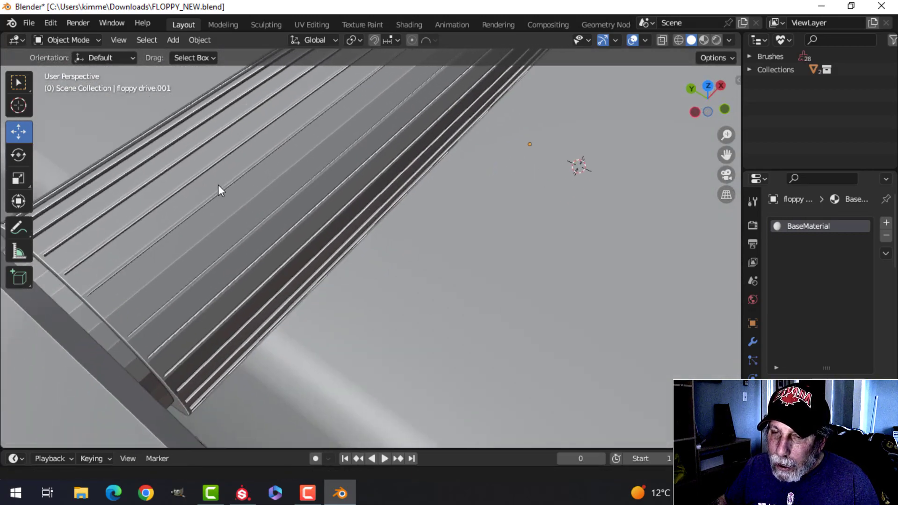
scroll(218, 184, down, 3)
click(288, 204)
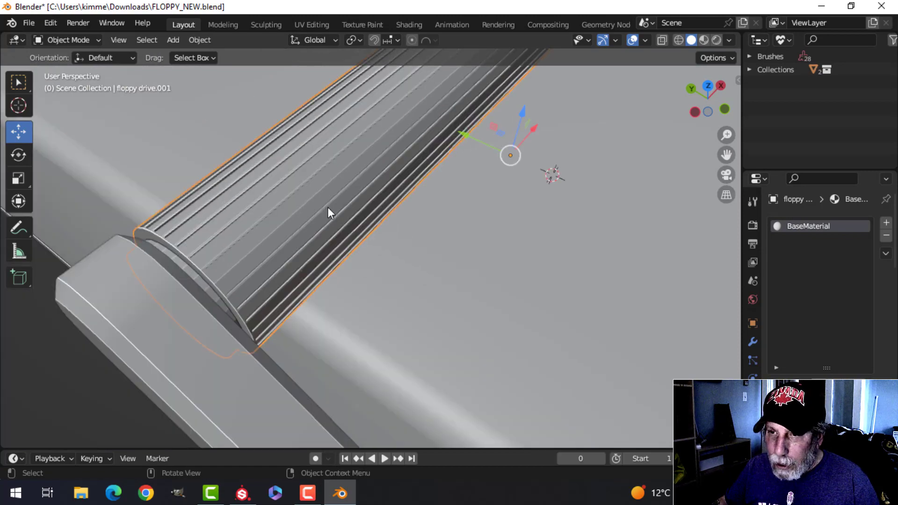
middle_drag(306, 214, 548, 211)
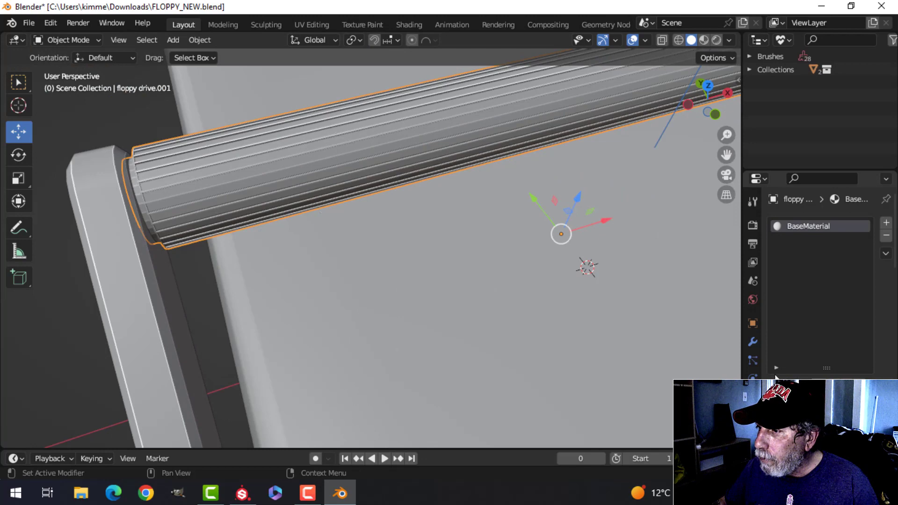
Step: Add a Bevel modifier to the handle grip
click(752, 342)
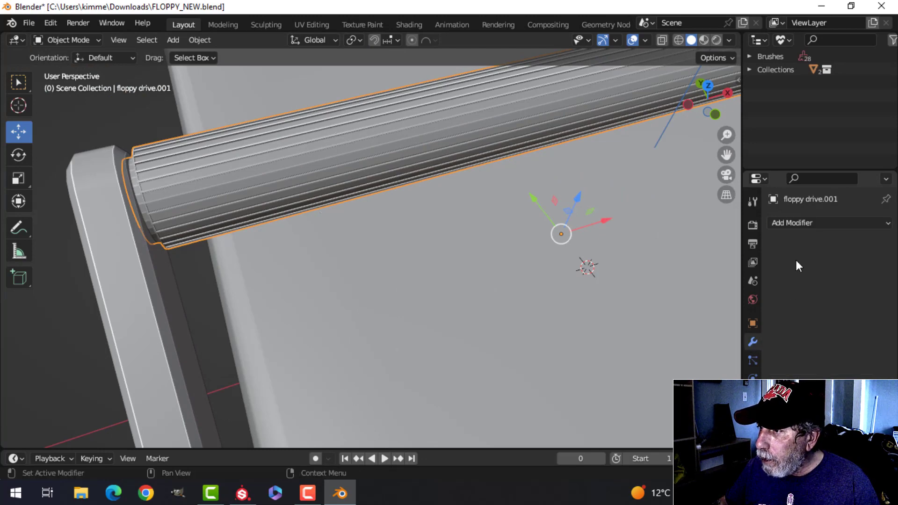
click(795, 223)
click(643, 273)
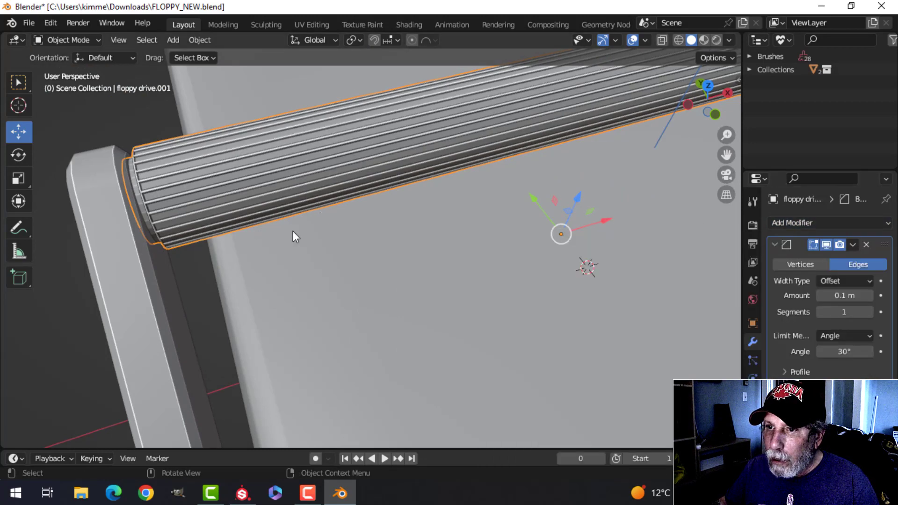
middle_drag(249, 209, 415, 184)
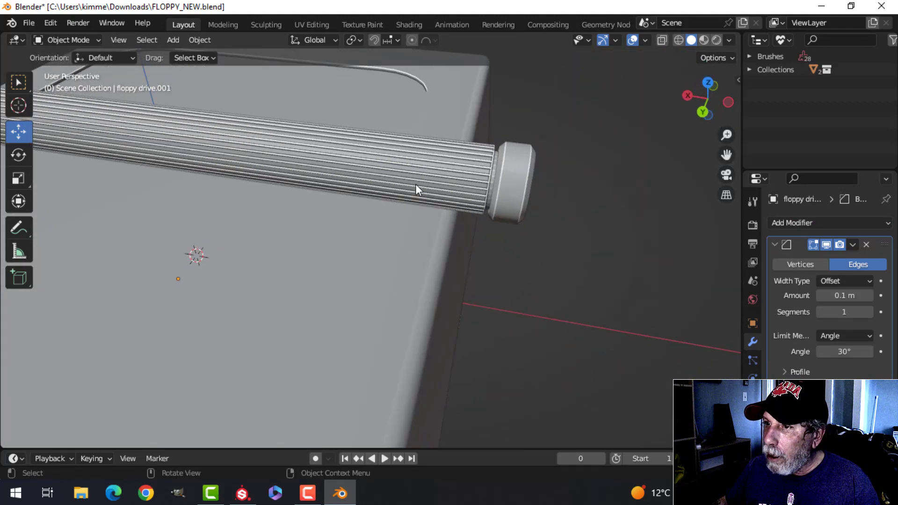
Step: Apply smooth shading to the ribbed handle grip object
click(414, 174)
right_click(414, 174)
click(412, 174)
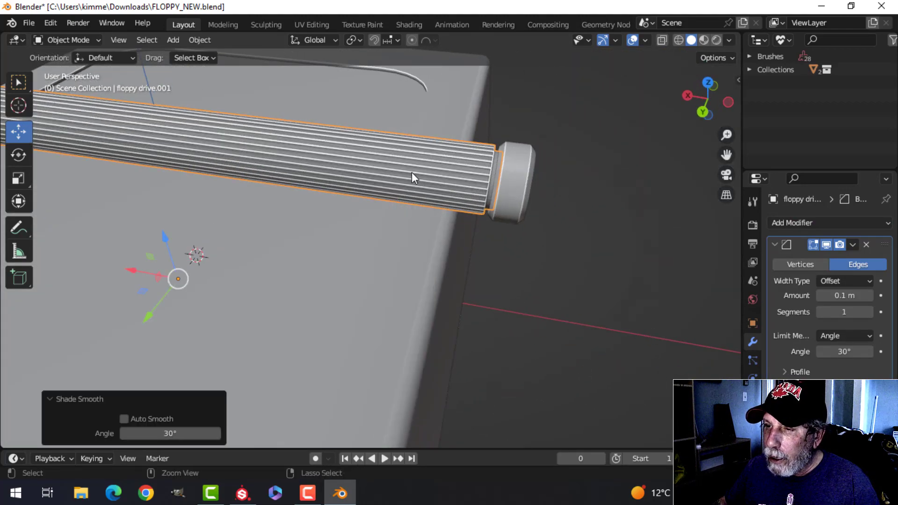
right_click(405, 169)
click(407, 174)
middle_drag(438, 176, 336, 188)
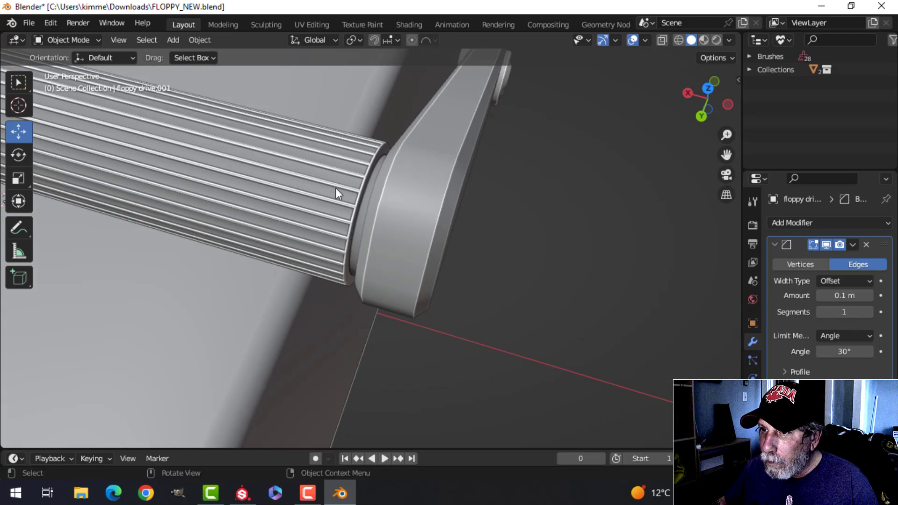
Step: Check the face orientation of the grip and handle arm with the viewport overlay, switching it back off
click(645, 40)
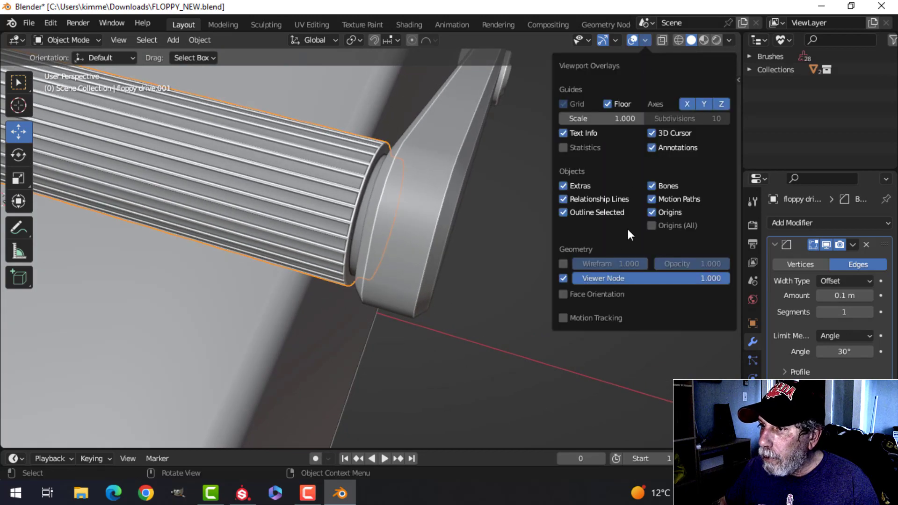
click(602, 293)
click(601, 294)
Step: Merge the handle arms' vertices by distance in Edit Mode and return to Object Mode
middle_drag(422, 244, 316, 218)
click(315, 218)
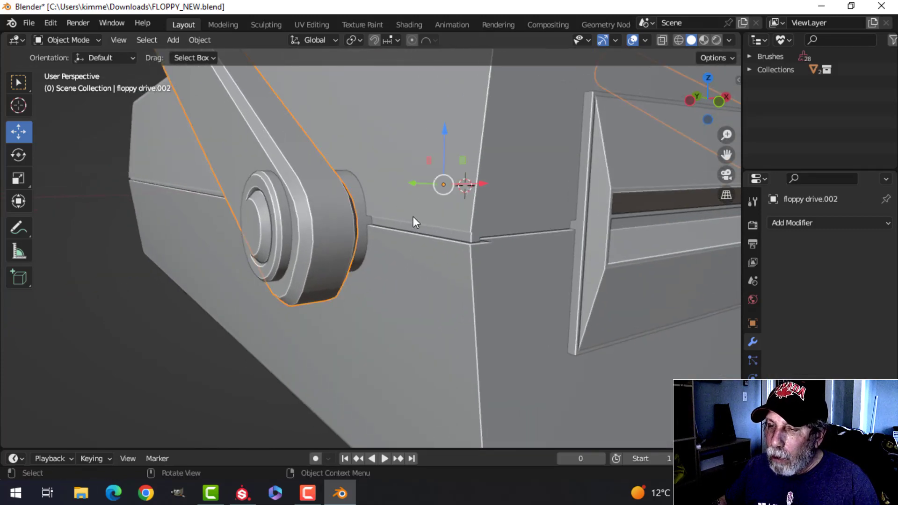
key(Tab)
key(Tab)
scroll(402, 222, up, 2)
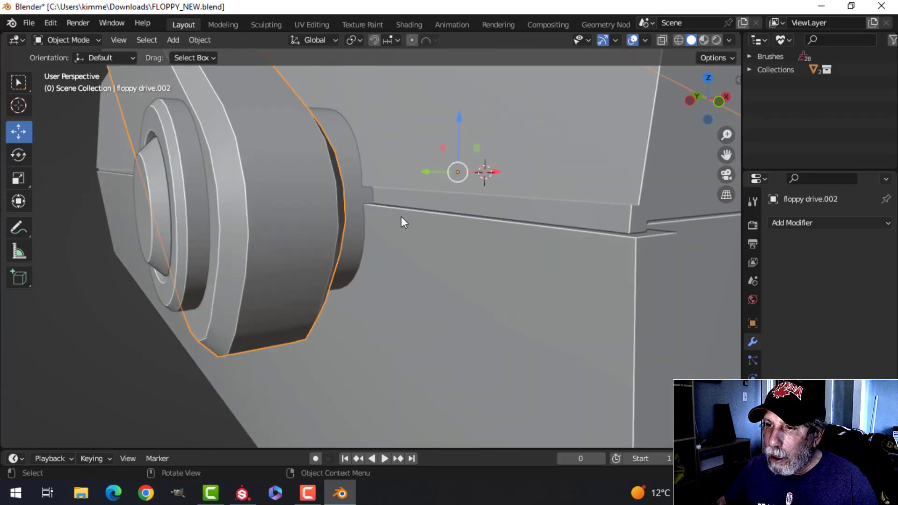
middle_drag(404, 222, 347, 207)
key(alt+a)
click(238, 232)
key(Tab)
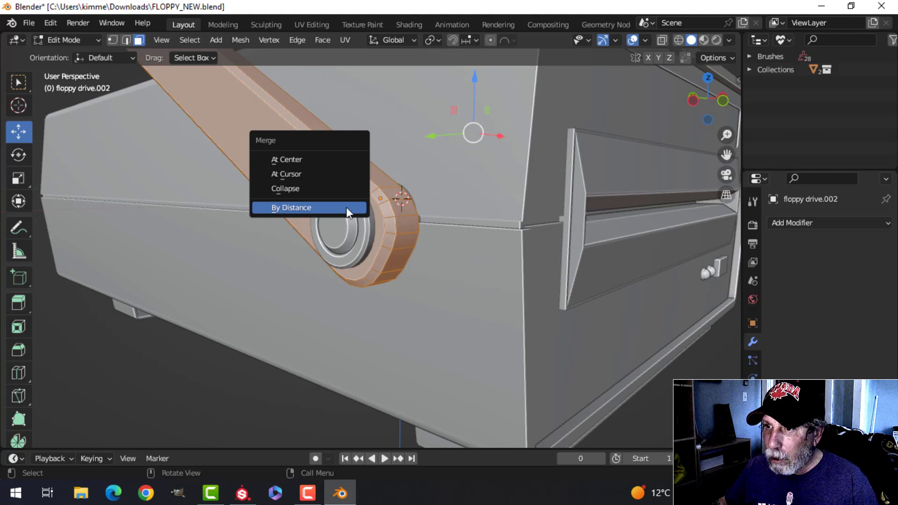
click(347, 209)
scroll(347, 209, down, 4)
middle_drag(437, 208, 386, 231)
key(Tab)
Step: Select the small rectangular button on the drive's front and isolate it in local view
middle_drag(476, 165, 332, 232)
click(411, 146)
shift+middle_drag(440, 101, 427, 174)
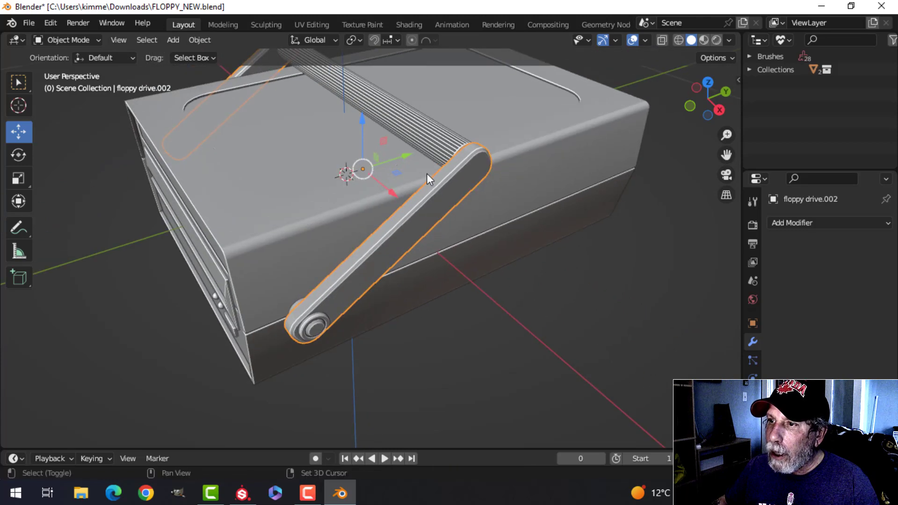
click(425, 143)
shift+middle_drag(302, 263, 389, 257)
scroll(385, 229, up, 3)
click(381, 211)
scroll(383, 230, up, 3)
scroll(395, 251, up, 3)
key(KP_Divide)
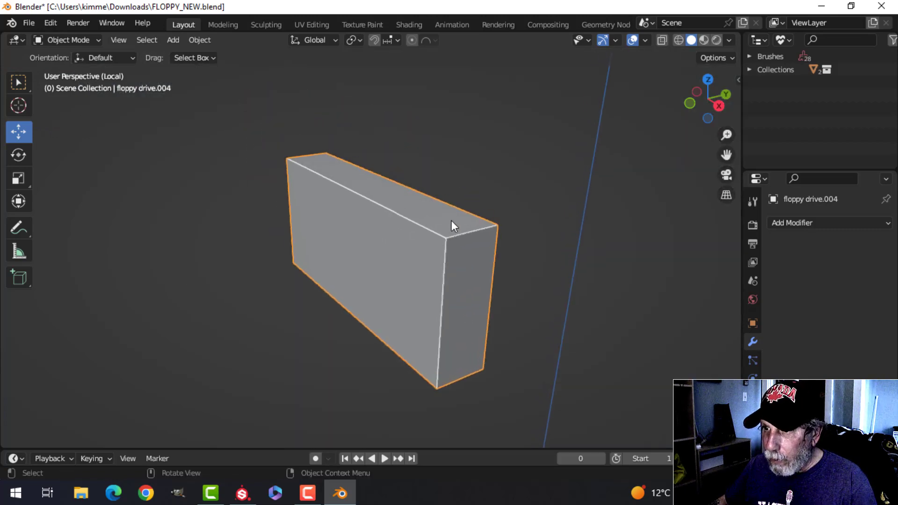
Step: Delete the hidden back face of the rectangular button in Edit Mode
middle_drag(454, 227, 413, 273)
key(Tab)
click(349, 254)
key(x)
click(337, 253)
Step: Bevel all edges of the rectangular button by about 0.0006 m with 2 segments and return to Object Mode
key(a)
key(2)
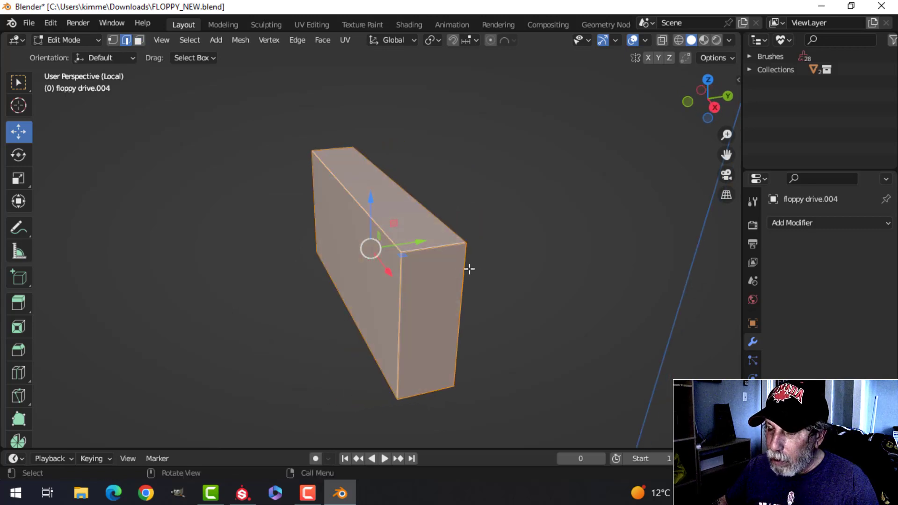
key(ctrl+b)
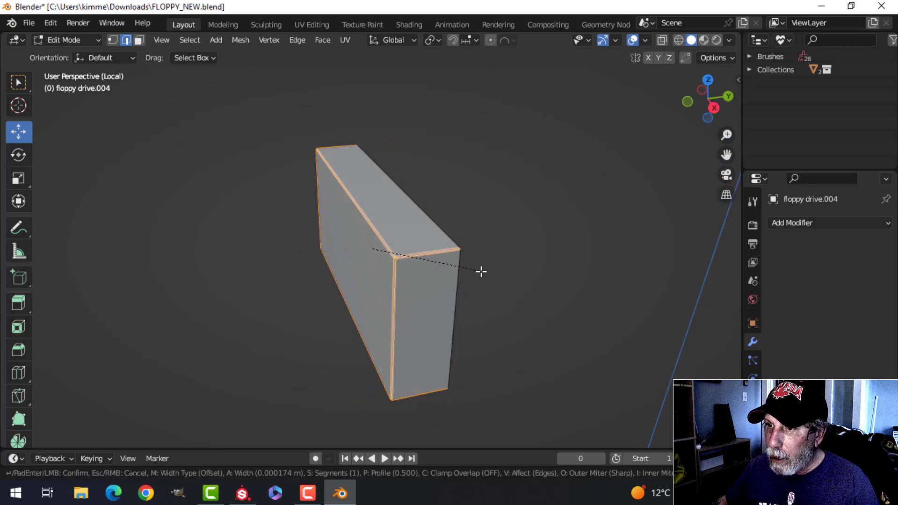
scroll(503, 271, up, 1)
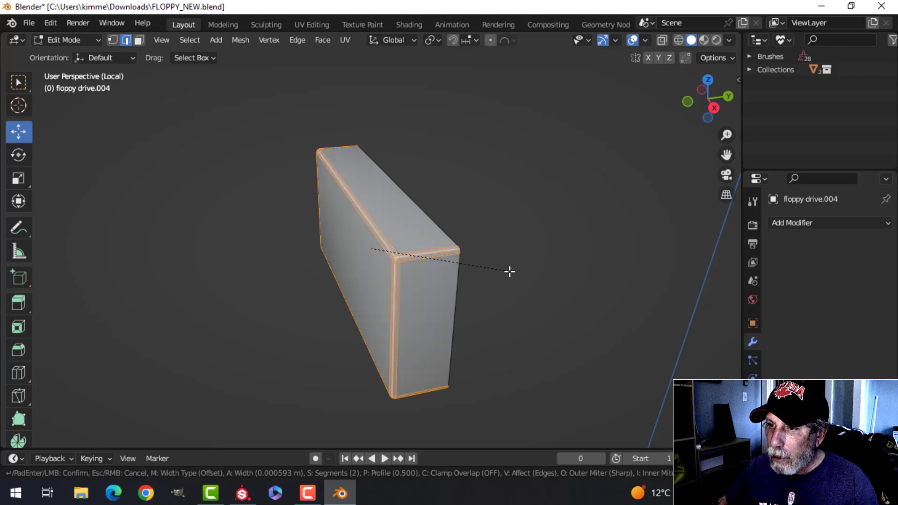
click(509, 272)
key(Tab)
Step: Add a Weighted Normal modifier to the rectangular button, open its object data properties and exit local view
scroll(374, 276, down, 4)
click(356, 277)
middle_drag(358, 278, 388, 269)
scroll(429, 259, down, 2)
click(786, 223)
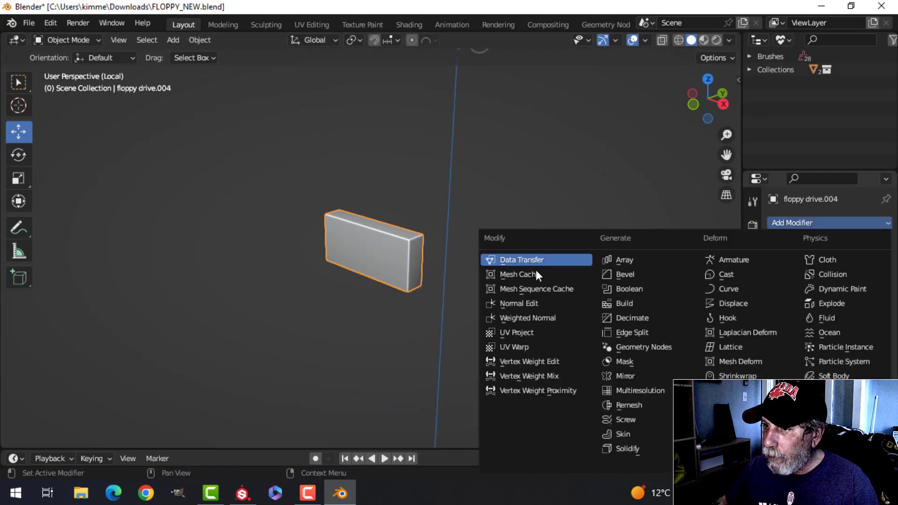
key(Escape)
click(787, 223)
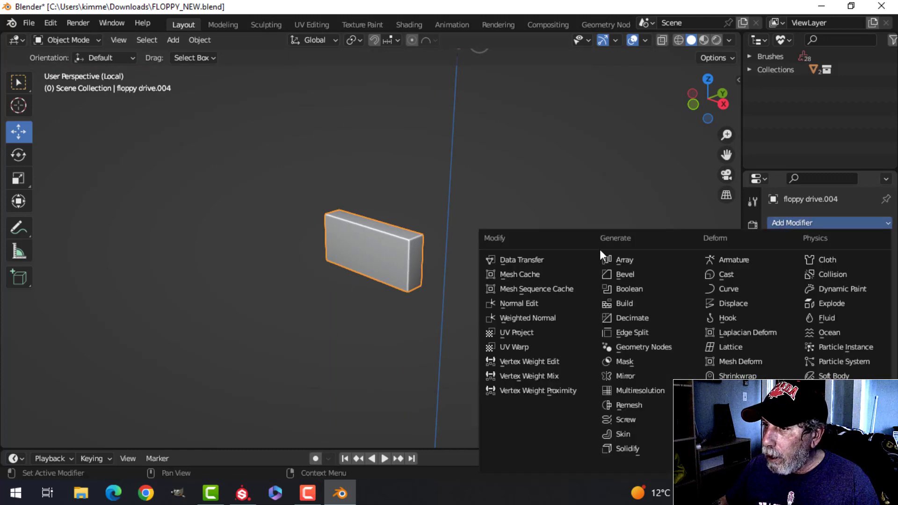
click(567, 317)
click(753, 416)
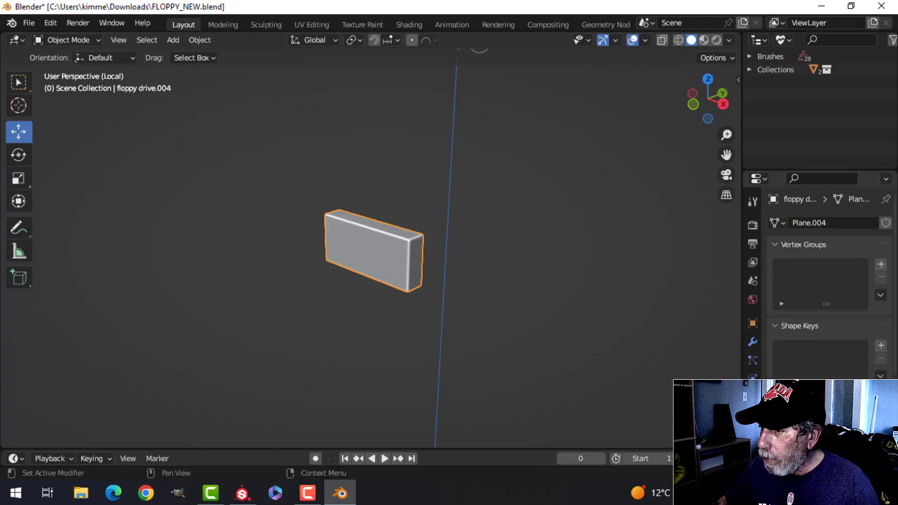
scroll(828, 300, down, 4)
scroll(470, 277, up, 3)
click(474, 268)
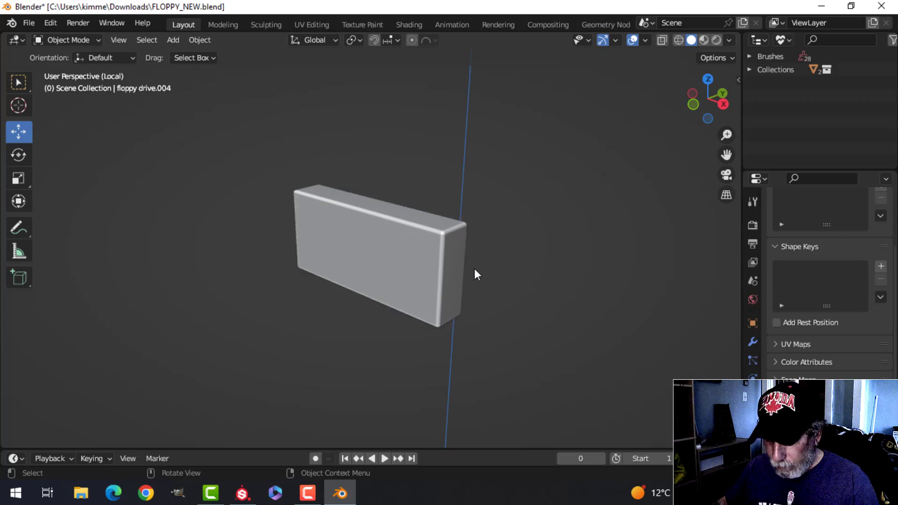
key(KP_Divide)
Step: Isolate the two round indicator lights beside the button in local view and enter Edit Mode
scroll(348, 211, down, 3)
scroll(320, 207, down, 4)
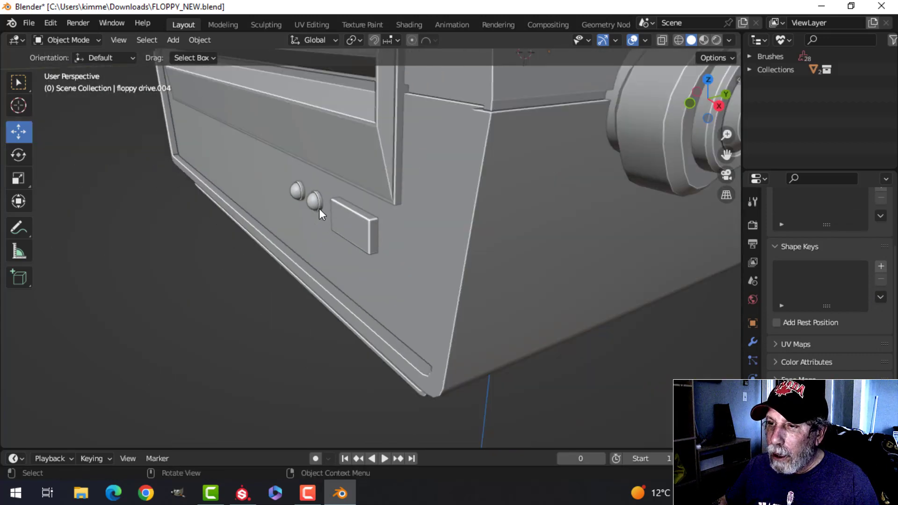
middle_drag(319, 209, 377, 244)
scroll(460, 246, up, 3)
scroll(435, 252, up, 4)
click(377, 249)
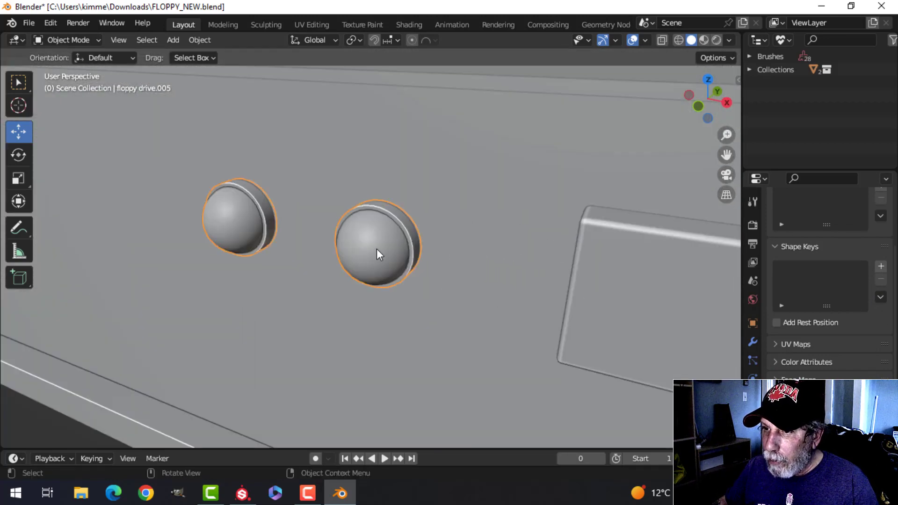
key(KP_Divide)
key(Tab)
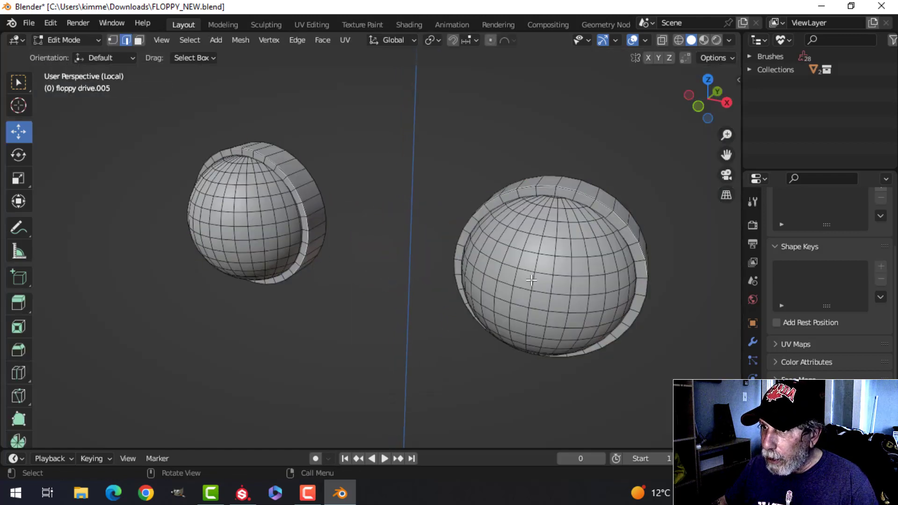
Step: Select both linked sphere meshes of the indicator lights and delete them
middle_drag(406, 241, 361, 248)
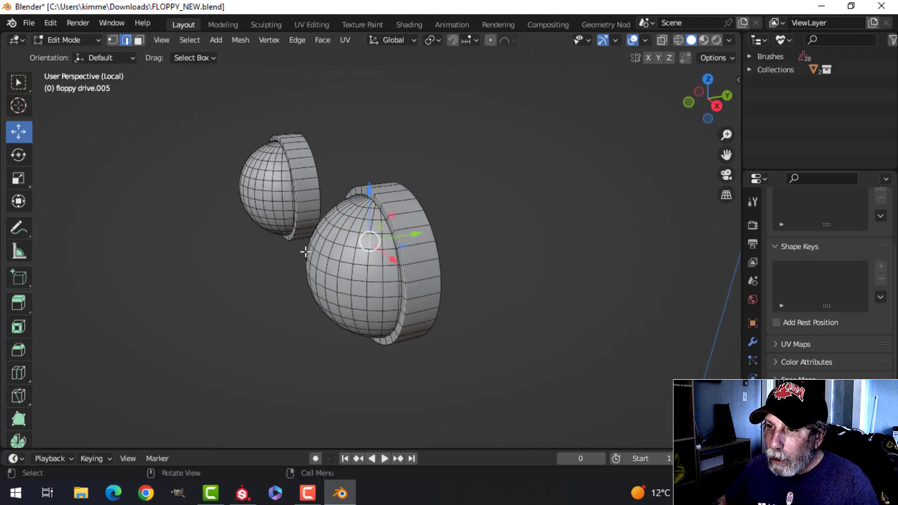
key(ctrl+l)
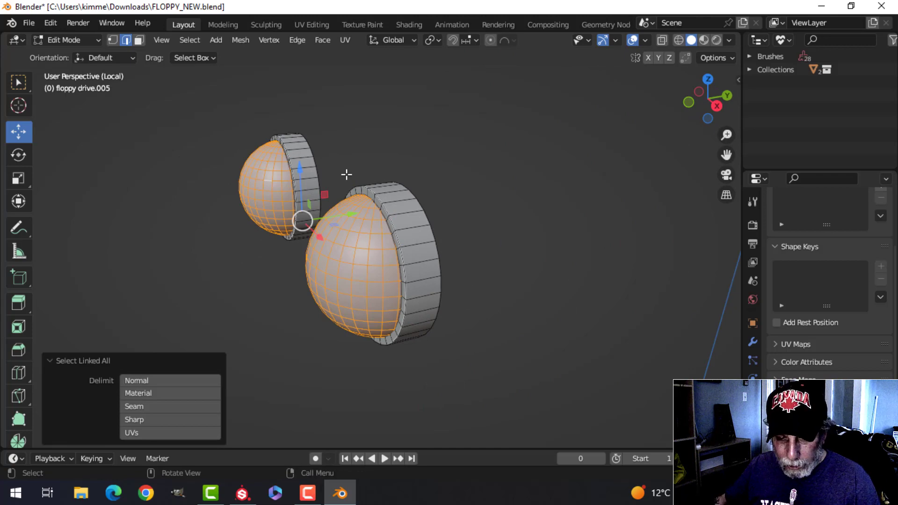
key(x)
click(345, 174)
middle_drag(344, 174, 392, 208)
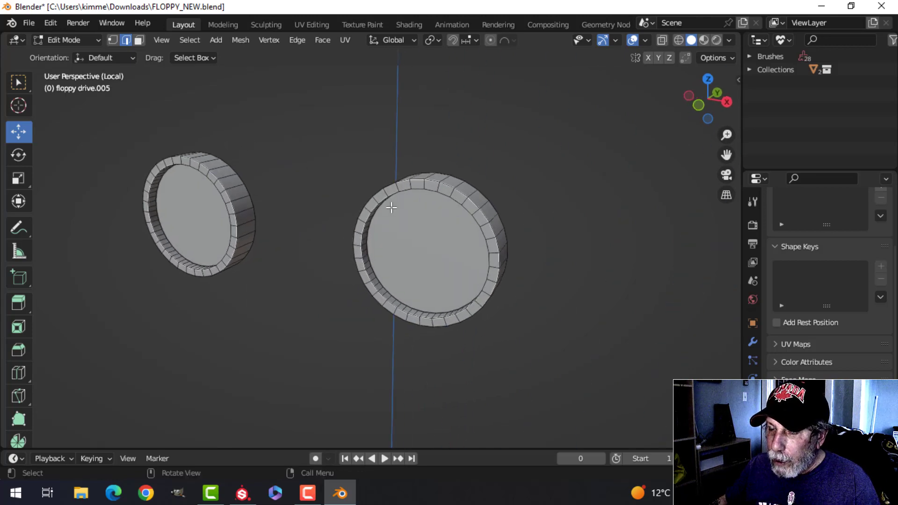
Step: Delete the front disc faces inside both indicator light rings
key(3)
click(445, 242)
shift+click(181, 220)
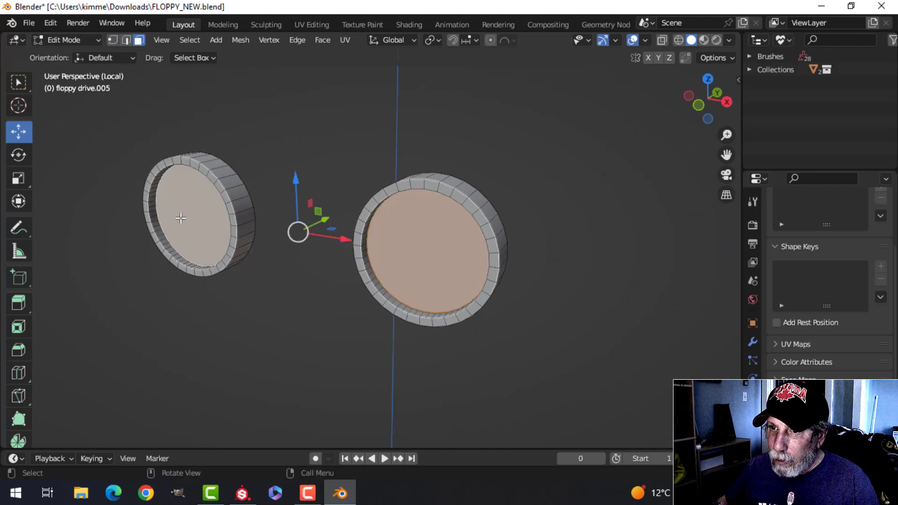
key(x)
click(181, 216)
Step: Delete the remaining back disc face of each indicator light ring
click(428, 243)
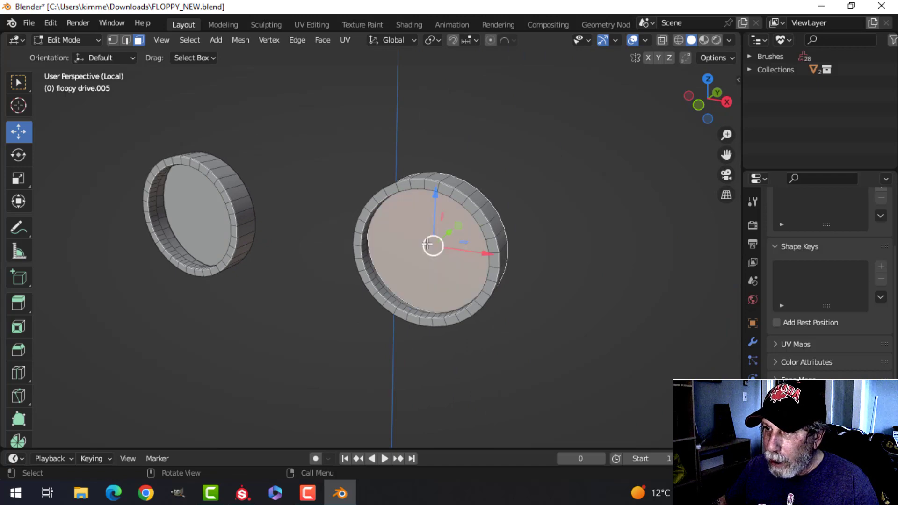
key(x)
click(428, 244)
click(190, 215)
key(x)
click(190, 216)
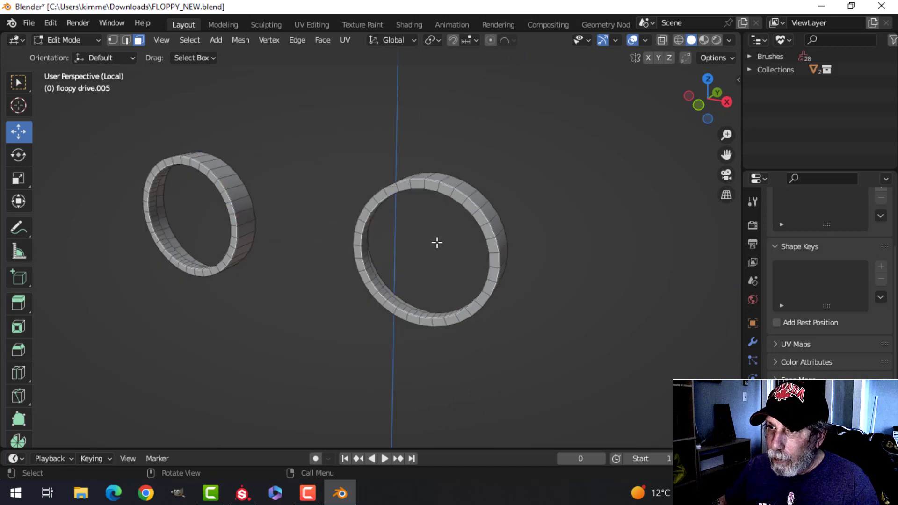
Step: Delete the inner face loop of the nearer indicator light ring
middle_drag(436, 243, 327, 225)
scroll(373, 237, up, 5)
alt+click(327, 225)
key(x)
click(327, 224)
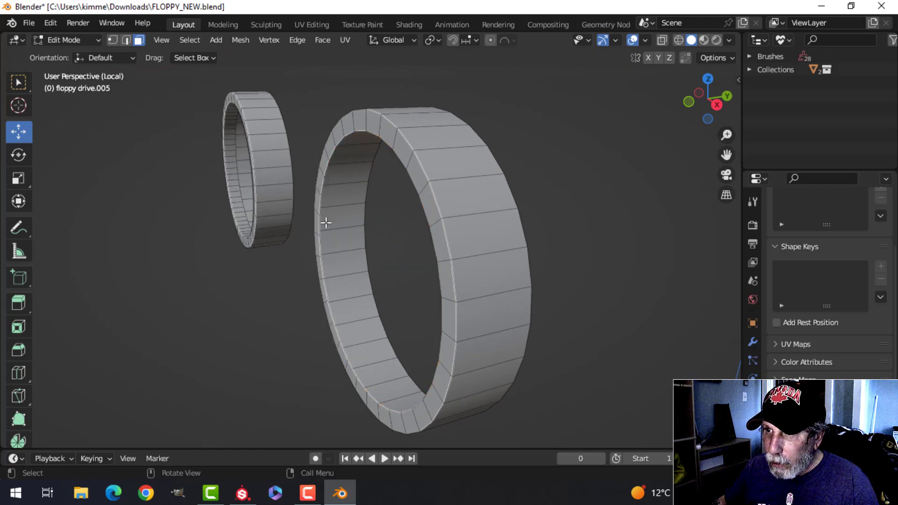
Step: Box-select the vertices along the ring's front edge in the right orthographic wireframe view and delete them
key(2)
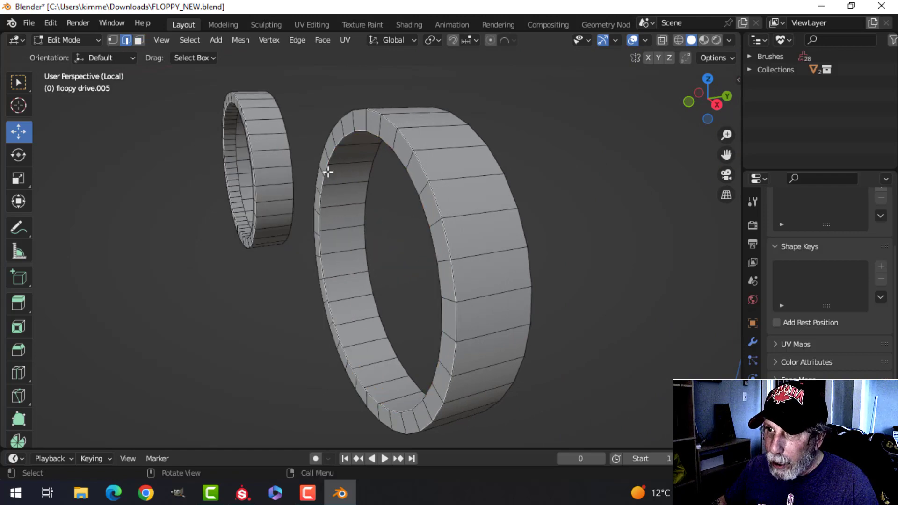
middle_drag(332, 154, 487, 209)
key(3)
middle_drag(370, 188, 350, 199)
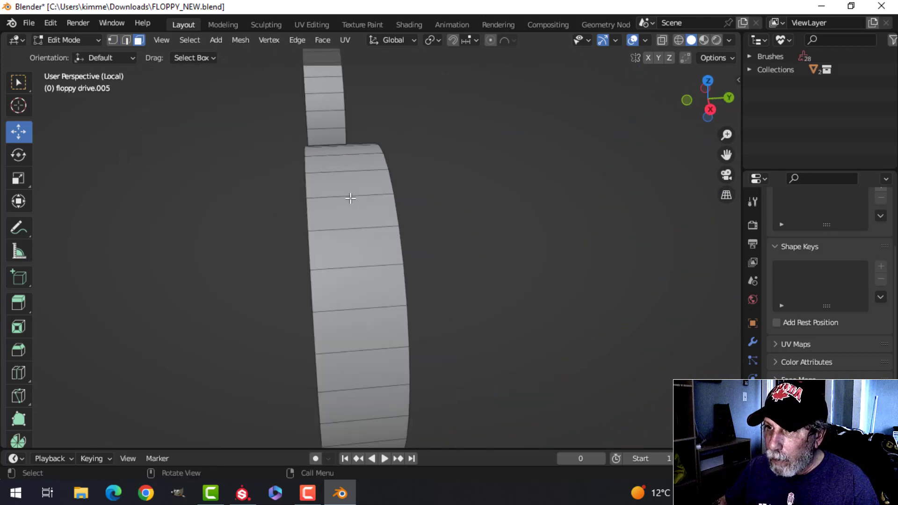
key(KP_3)
key(z)
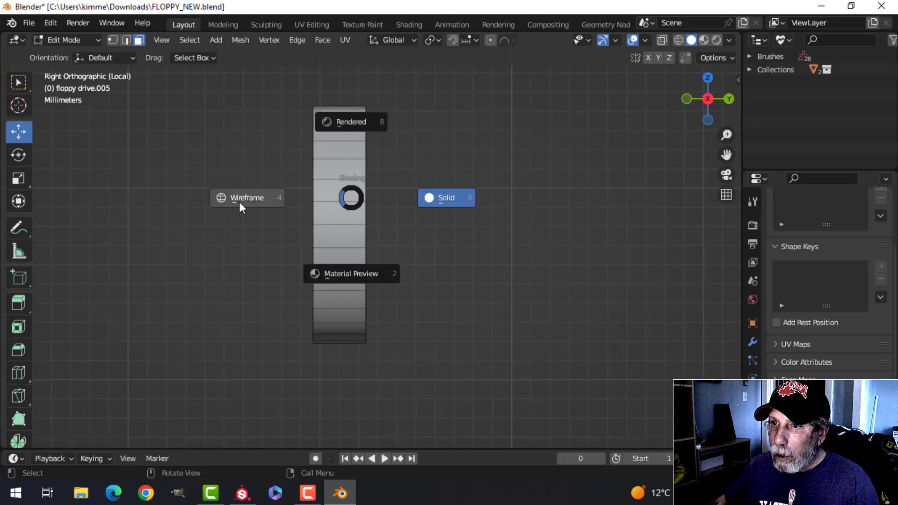
click(240, 201)
key(1)
drag(277, 66, 324, 357)
key(super)
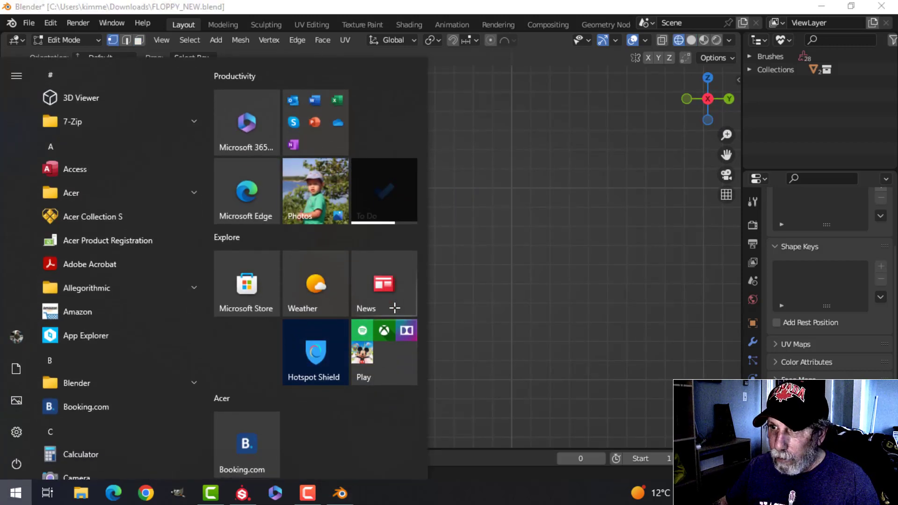
key(super)
key(x)
click(389, 307)
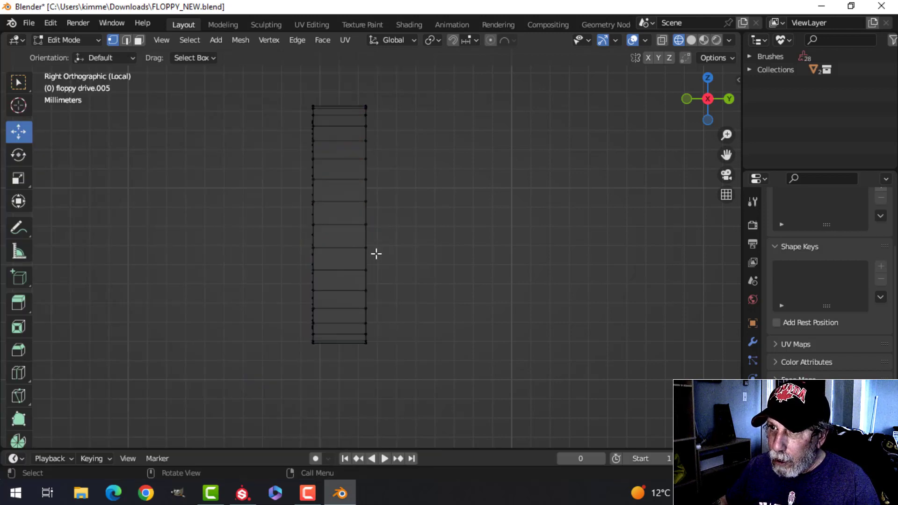
Step: Select the leftover front faces of the nearer indicator light ring in solid view and delete them
key(z)
click(462, 250)
mouse_move(461, 250)
middle_down()
mouse_move(457, 257)
mouse_move(481, 239)
mouse_move(485, 222)
mouse_move(474, 182)
mouse_move(455, 186)
middle_up()
scroll(455, 186, up, 1)
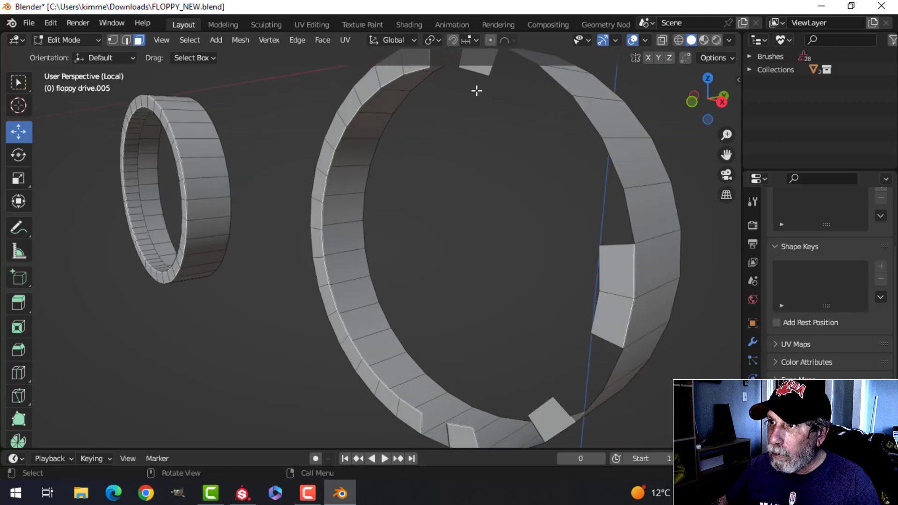
shift+click(613, 312)
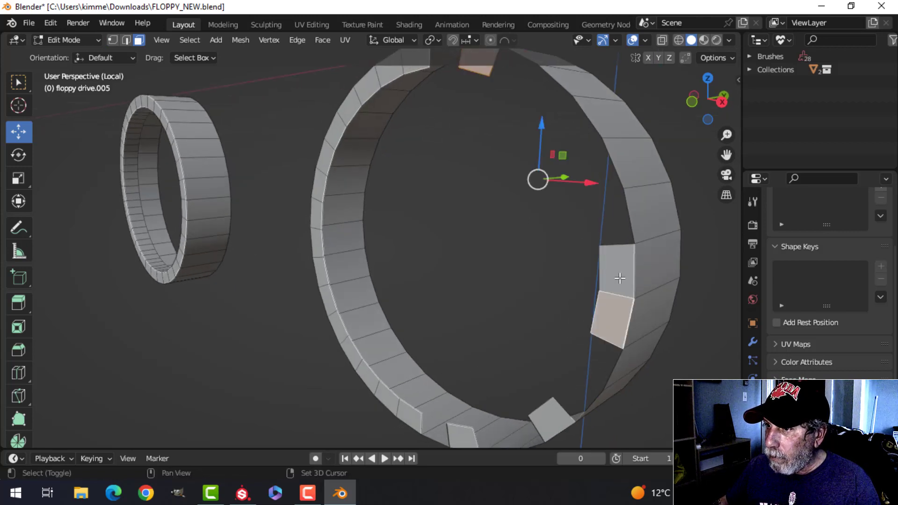
shift+click(618, 277)
shift+click(556, 412)
shift+click(465, 436)
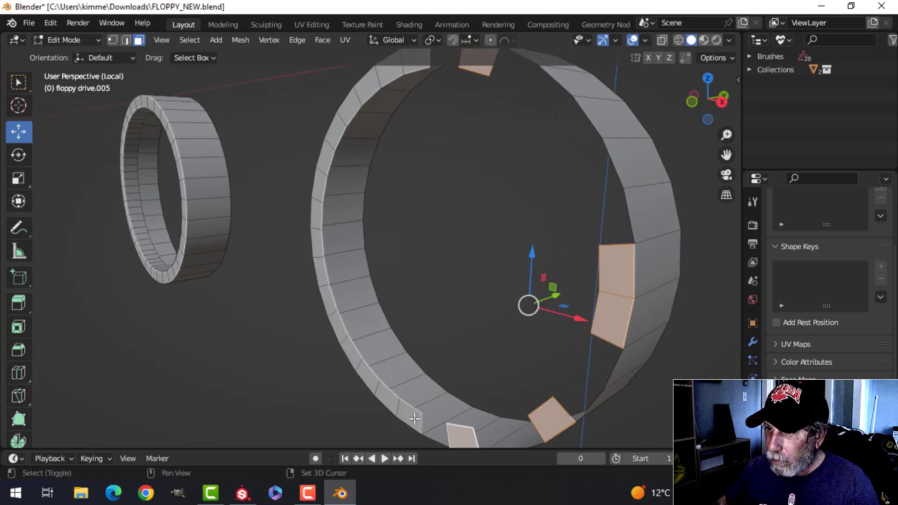
shift+click(415, 419)
ctrl+click(316, 240)
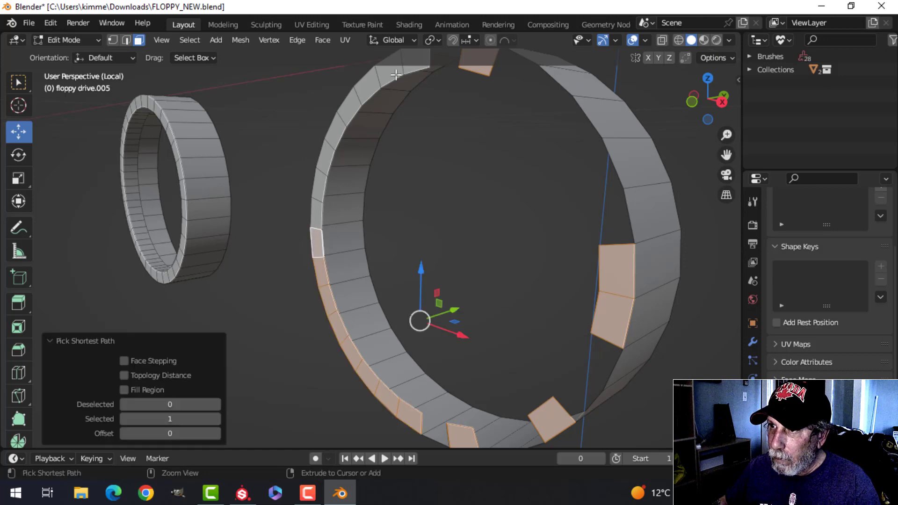
ctrl+click(418, 62)
key(x)
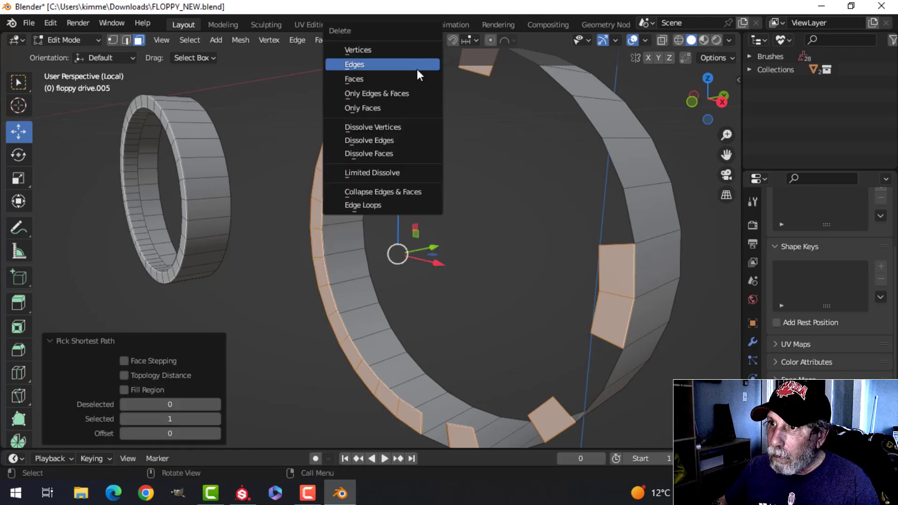
click(410, 78)
Step: Extrude the ring's open front edge loop in place and scale it inward to 0.870 to form a rim
key(2)
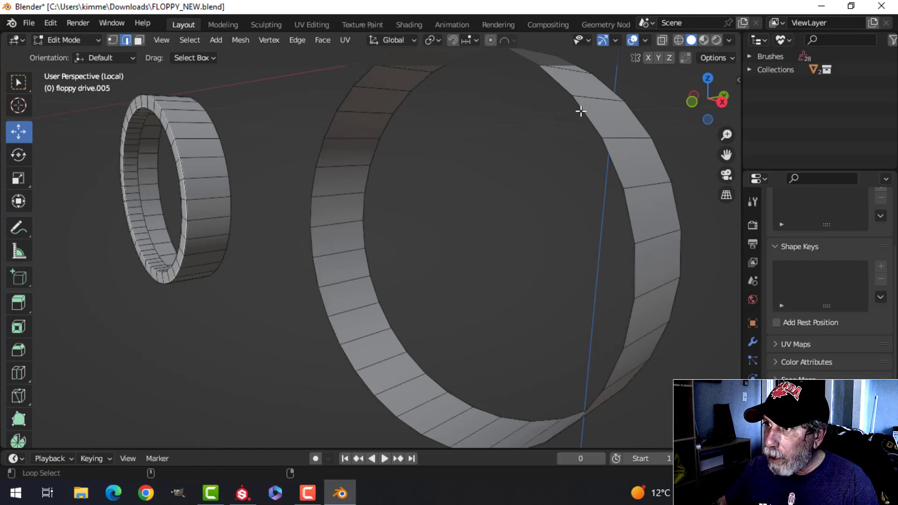
alt+click(580, 110)
scroll(595, 155, down, 3)
middle_drag(596, 154, 501, 184)
key(e)
right_click(594, 204)
key(s)
click(561, 211)
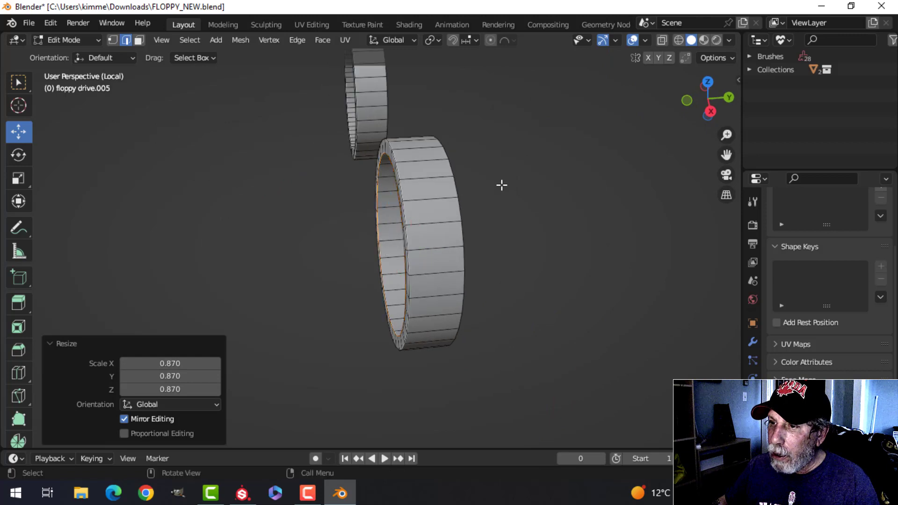
Step: Extrude the rim's inner edge loop forward along Y into a cylinder and cap its front with a face
key(e)
right_click(496, 191)
drag(442, 241, 374, 249)
middle_drag(374, 248, 459, 220)
Step: Bevel the cylinder's front edge with 5 segments and a width of 0.00379 m to shape a dome
key(ctrl+b)
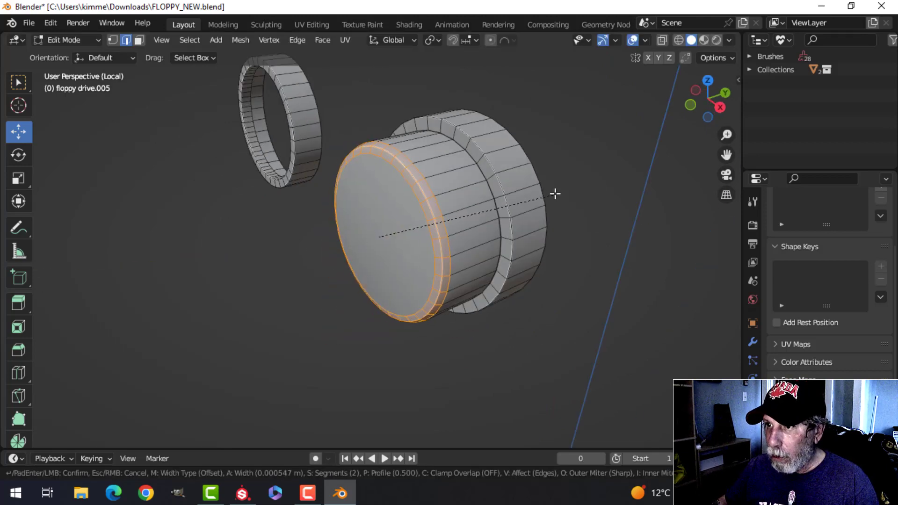
scroll(605, 175, up, 5)
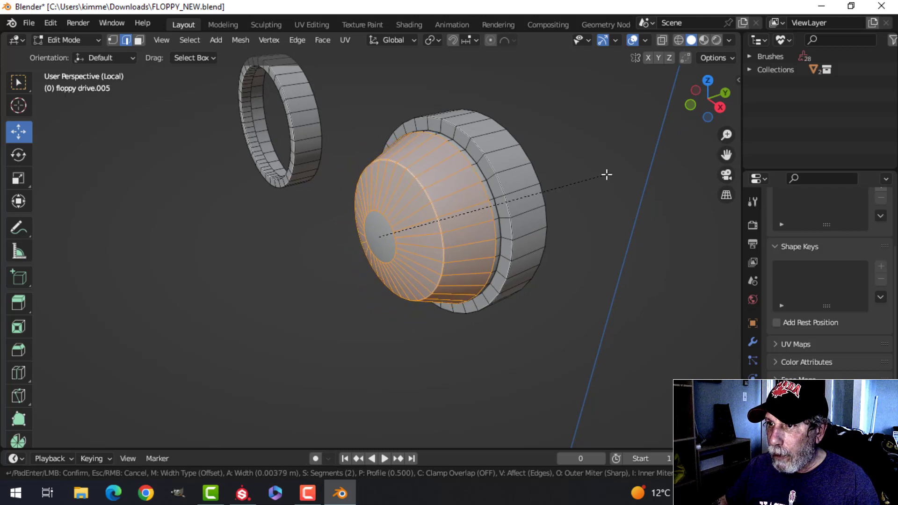
click(607, 175)
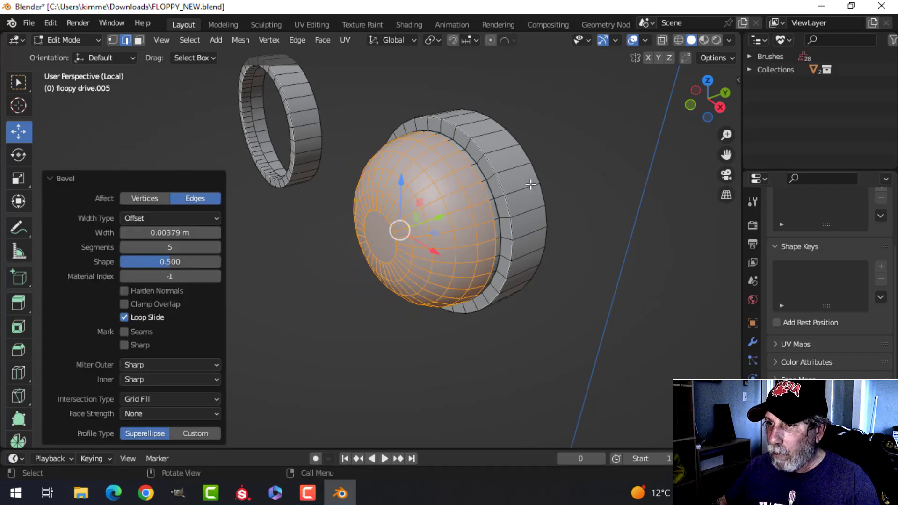
Step: Bevel the outer front edge loop of the domed light's ring with 4 segments, about 0.0004 m wide
key(Tab)
scroll(430, 248, down, 3)
key(alt+a)
middle_drag(431, 248, 402, 216)
scroll(392, 238, up, 3)
click(395, 197)
key(Tab)
scroll(402, 214, up, 2)
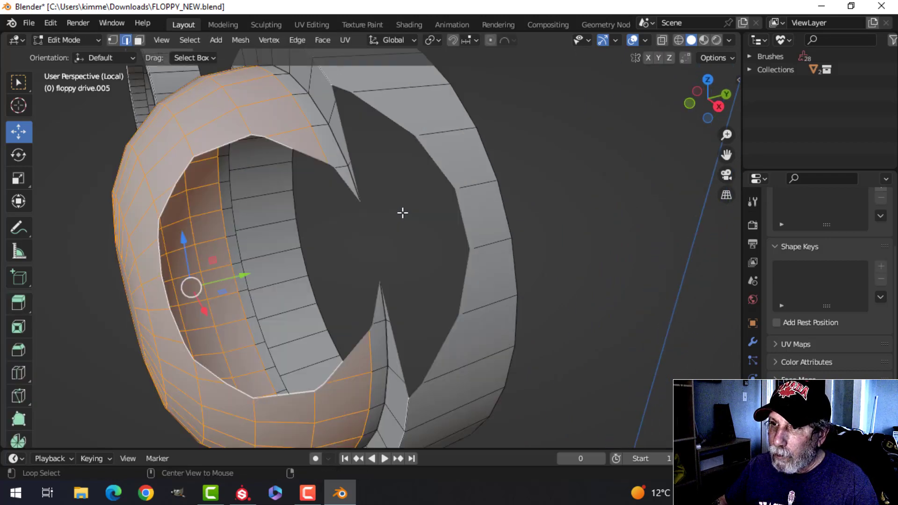
key(alt+a)
scroll(402, 211, down, 3)
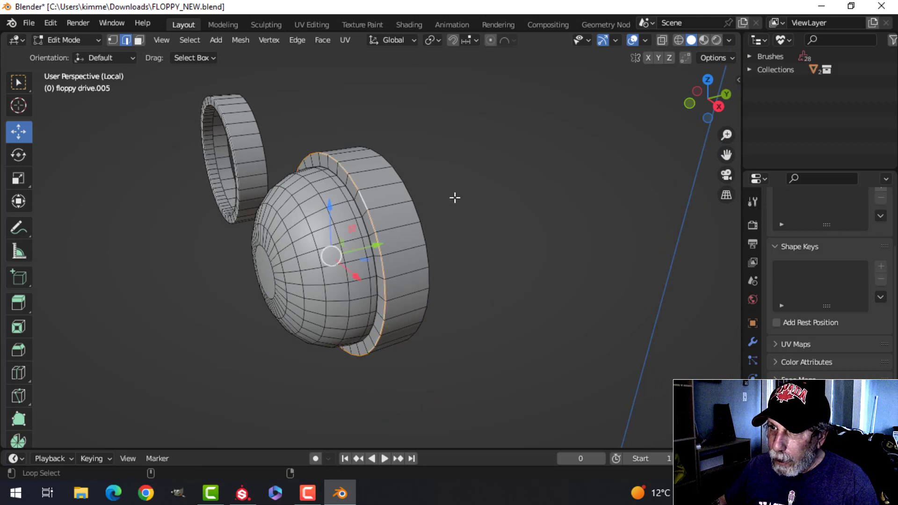
key(ctrl+b)
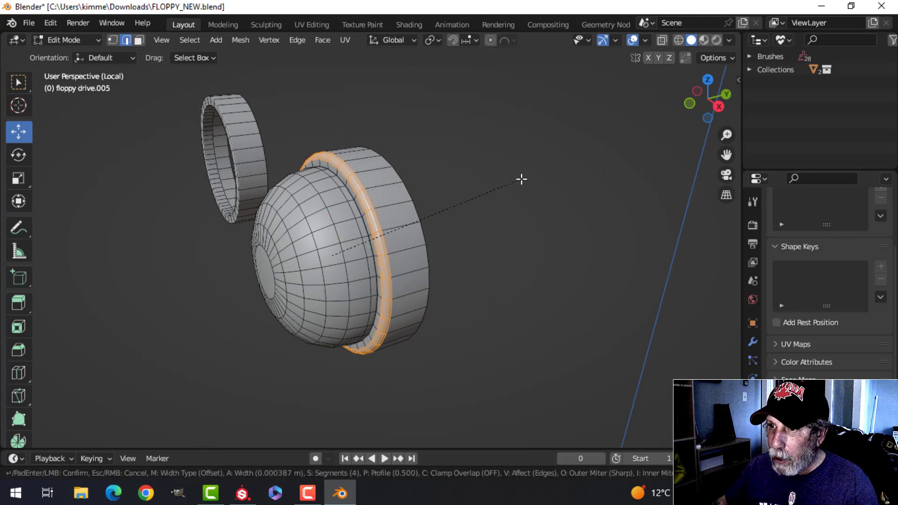
click(522, 179)
key(Tab)
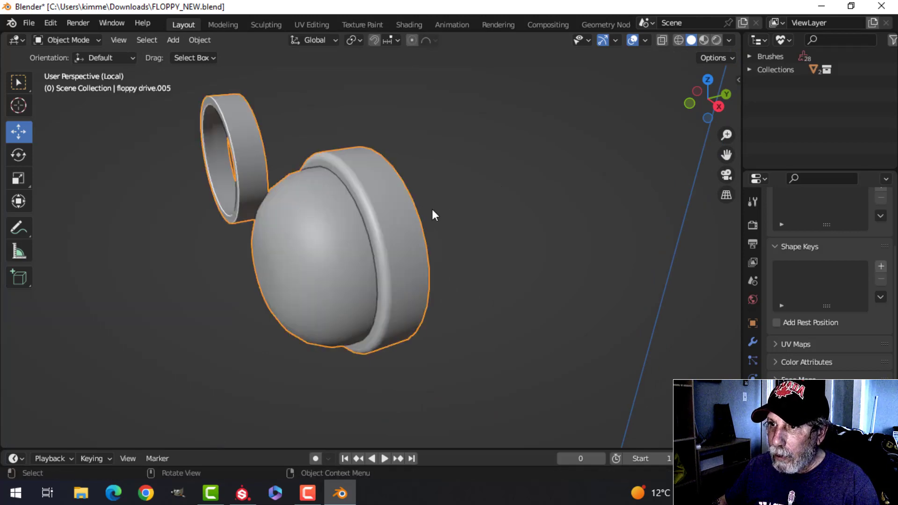
Step: Snap the 3D cursor to the center of the unfinished indicator light ring and delete that whole ring
scroll(398, 227, down, 3)
key(alt+a)
middle_drag(310, 224, 351, 236)
click(278, 196)
key(Tab)
click(241, 213)
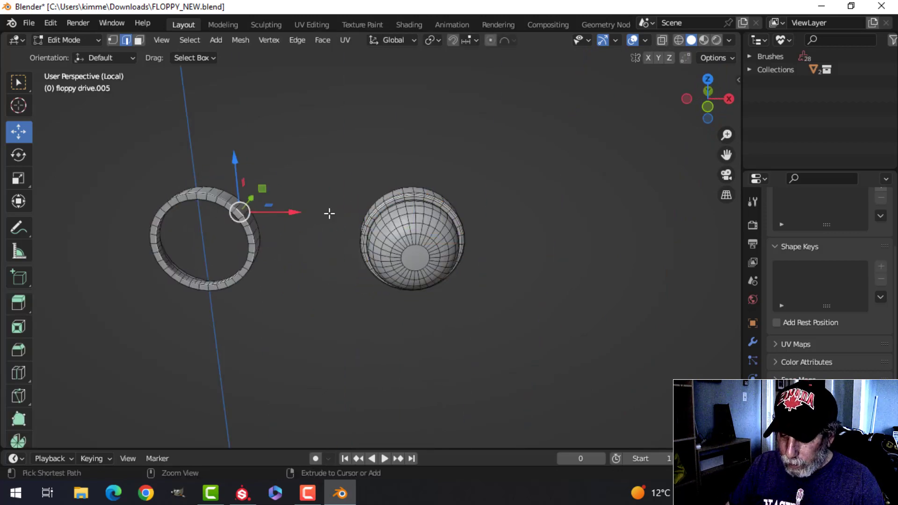
key(ctrl+l)
key(shift+s)
click(322, 288)
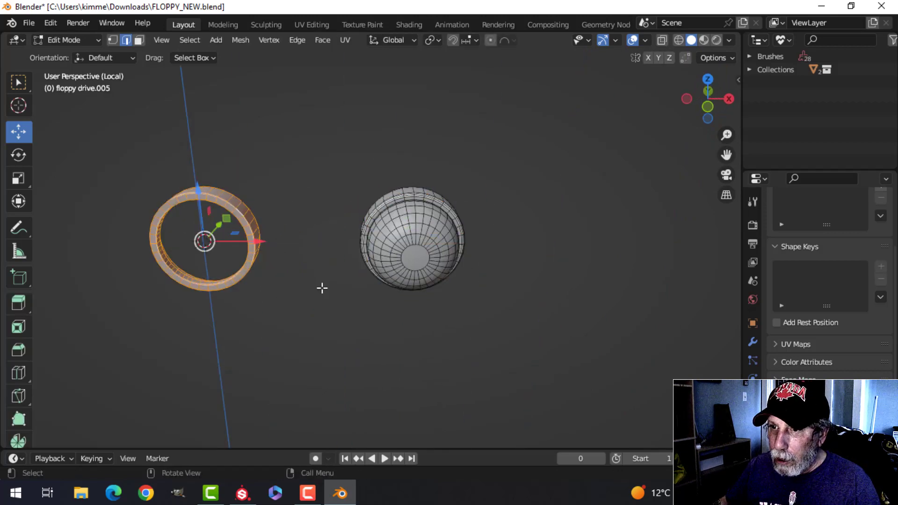
key(x)
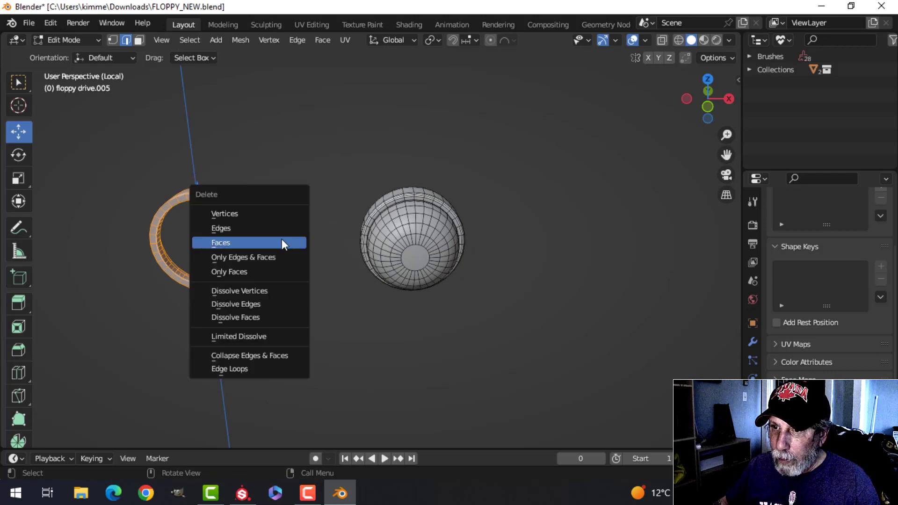
click(281, 241)
Step: Duplicate the domed light and move the copy -0.0246 m along X onto the 3D cursor
key(a)
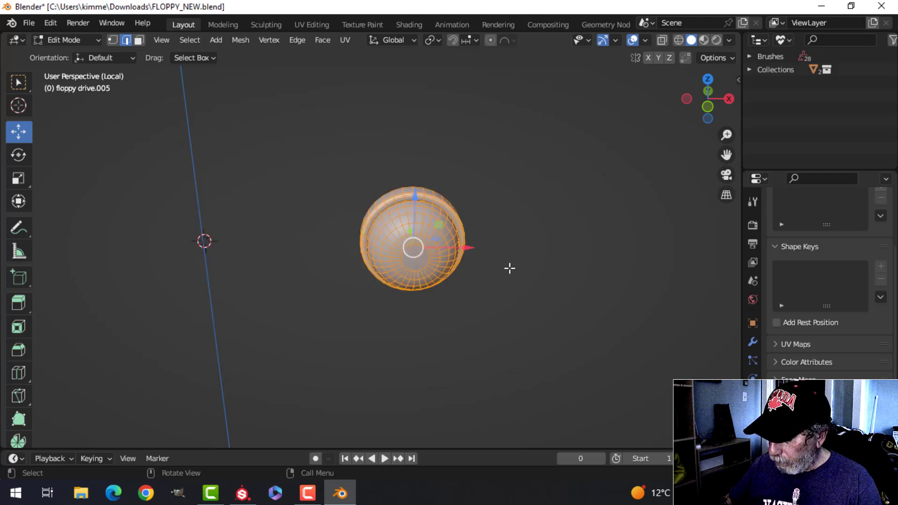
key(KP_1)
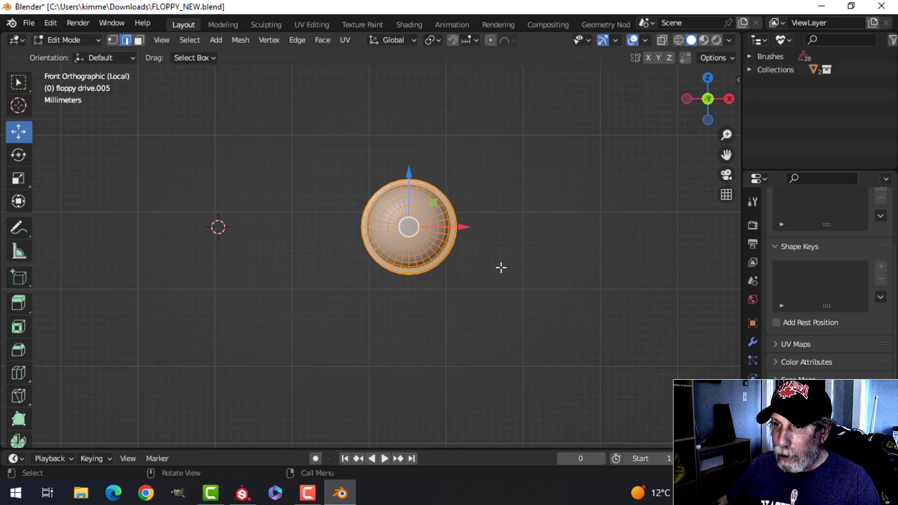
shift+middle_drag(501, 268, 532, 269)
key(shift+d)
click(536, 269)
key(g)
key(x)
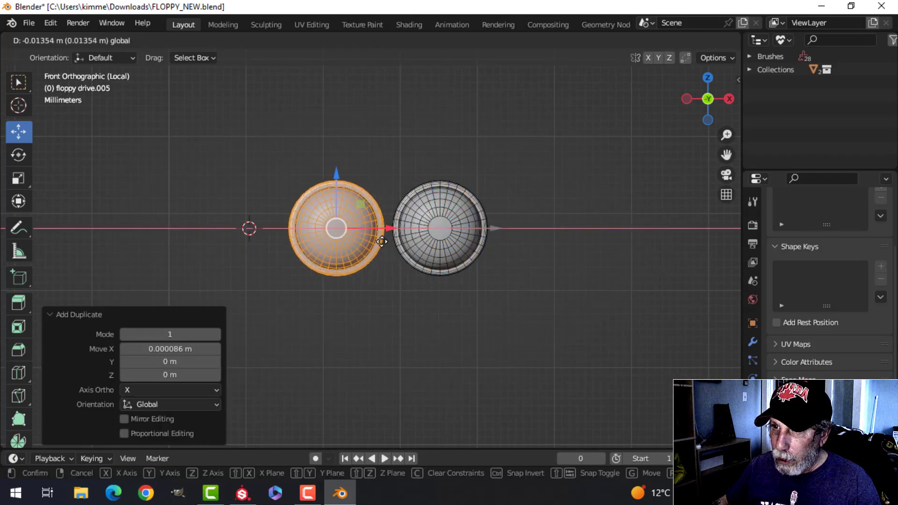
drag(306, 249, 309, 249)
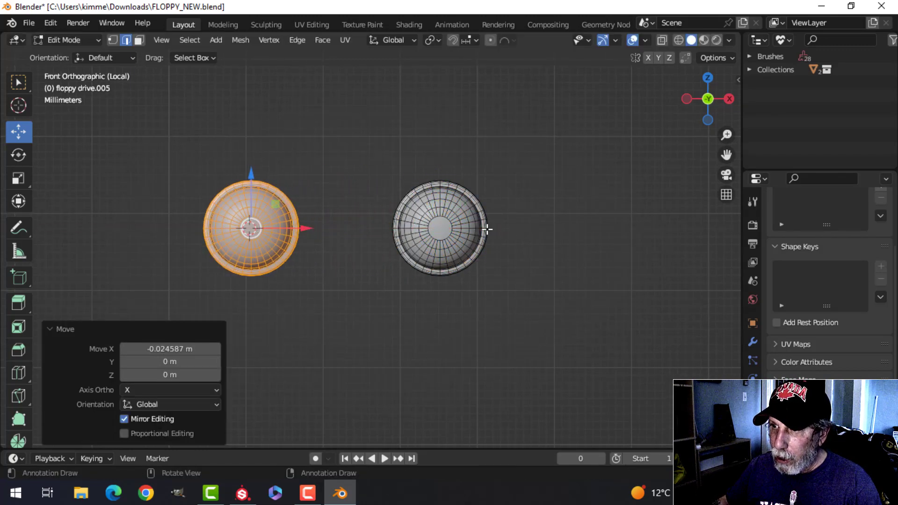
Step: Finish editing the indicator lights and leave local view to bring back the whole floppy drive
key(Tab)
scroll(515, 232, down, 4)
click(520, 234)
middle_drag(520, 234, 383, 294)
scroll(409, 281, up, 2)
key(KP_Divide)
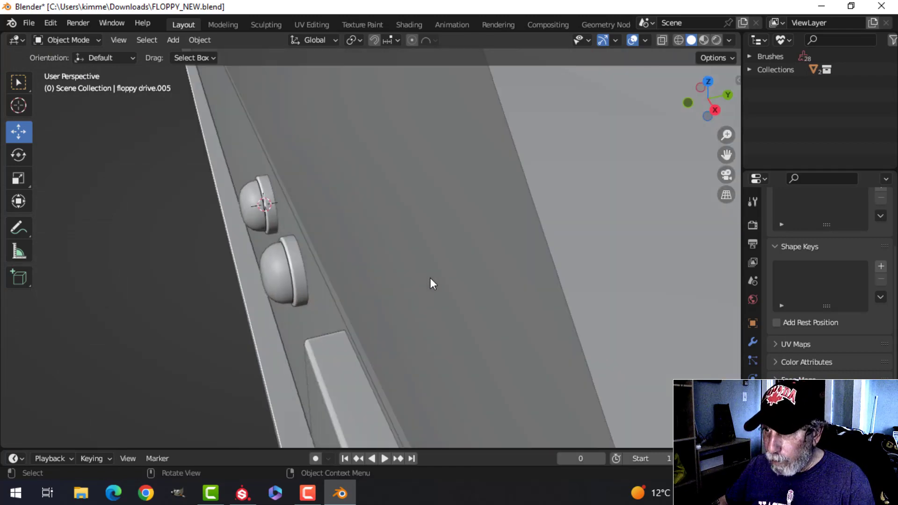
Step: Move both indicator lights slightly along Y into the drive's front panel
scroll(354, 247, down, 4)
middle_drag(402, 262, 397, 243)
scroll(294, 288, up, 3)
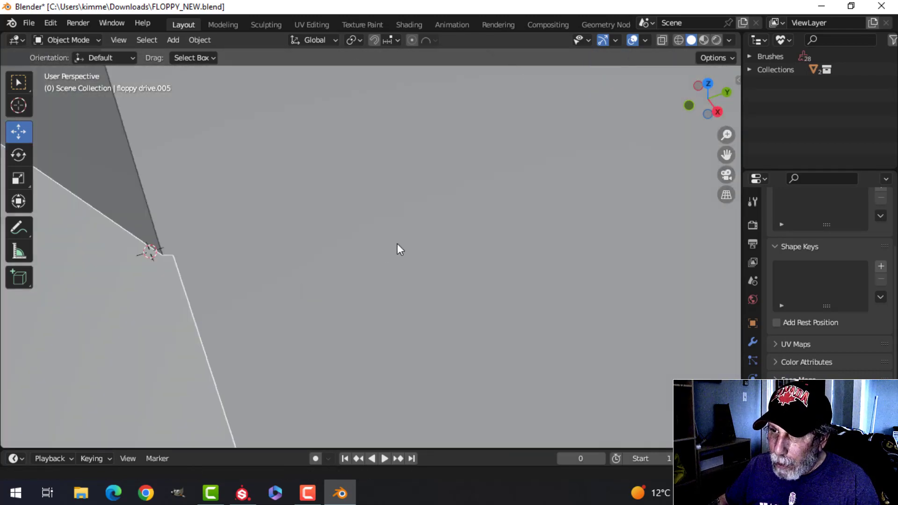
scroll(267, 267, down, 4)
shift+middle_drag(267, 267, 340, 183)
scroll(315, 260, up, 3)
click(332, 207)
key(Tab)
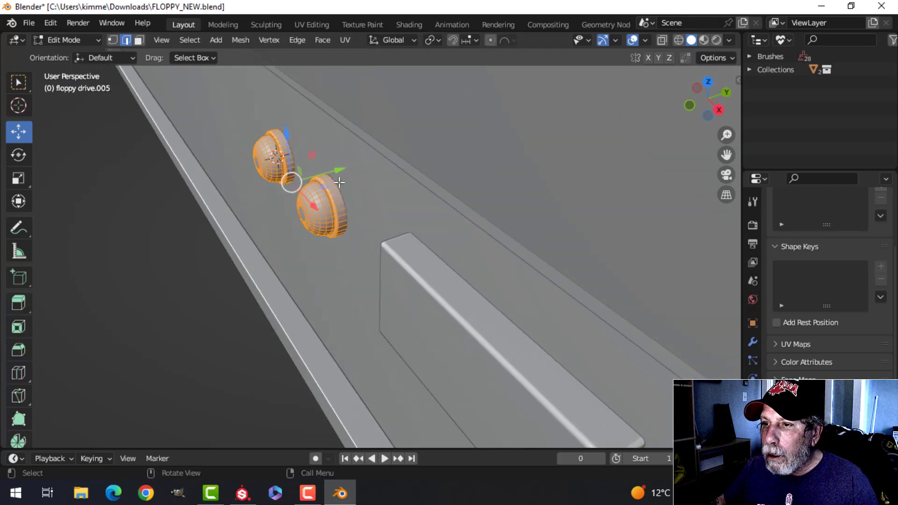
drag(337, 170, 341, 169)
key(Tab)
scroll(346, 207, down, 6)
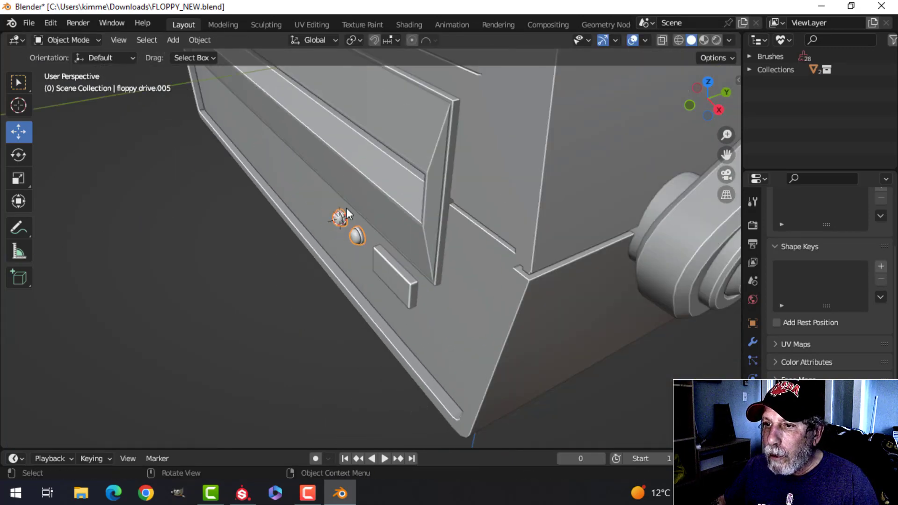
Step: Isolate the pair of foot brackets under the drive in local view
key(alt+a)
middle_drag(346, 208, 556, 227)
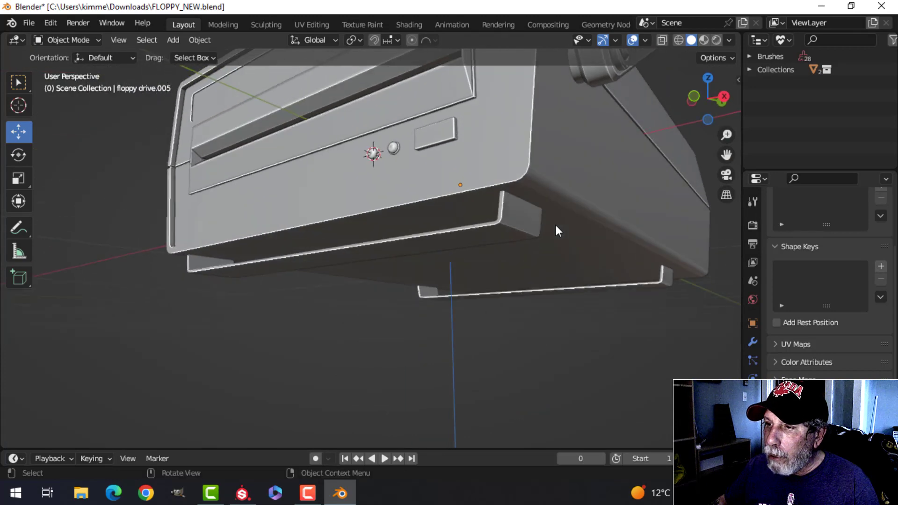
click(521, 236)
key(slash)
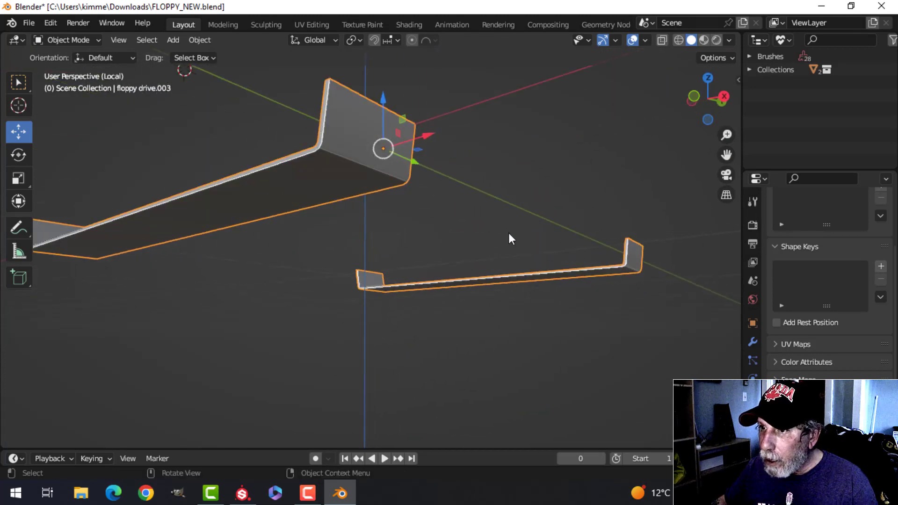
middle_drag(432, 239, 428, 288)
shift+middle_drag(433, 328, 434, 253)
scroll(425, 297, up, 1)
Step: Delete the hidden top faces on the upright ends of both foot brackets
key(Tab)
shift+middle_drag(428, 339, 427, 295)
click(337, 283)
shift+middle_drag(86, 176, 449, 357)
middle_drag(234, 242, 385, 313)
shift+click(391, 311)
shift+middle_drag(149, 139, 329, 278)
middle_drag(237, 188, 346, 234)
shift+middle_drag(126, 283, 416, 192)
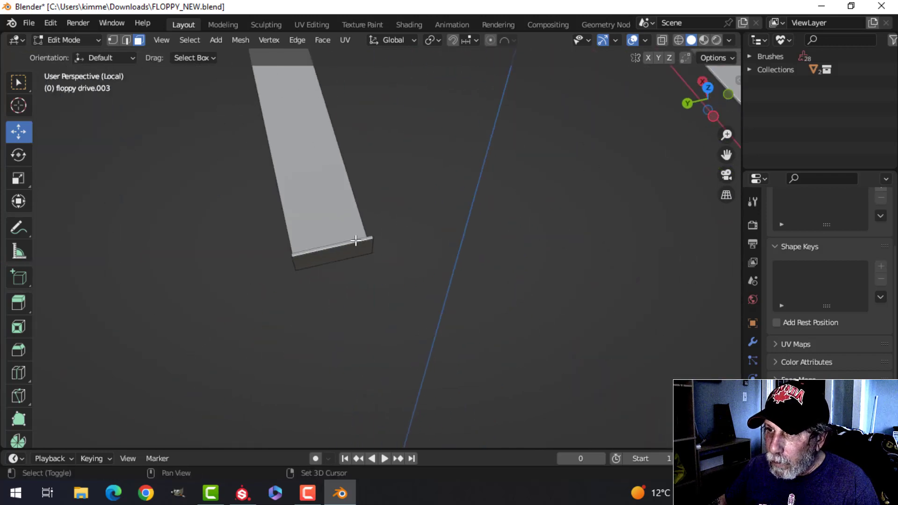
middle_drag(391, 241, 443, 179)
scroll(522, 146, up, 1)
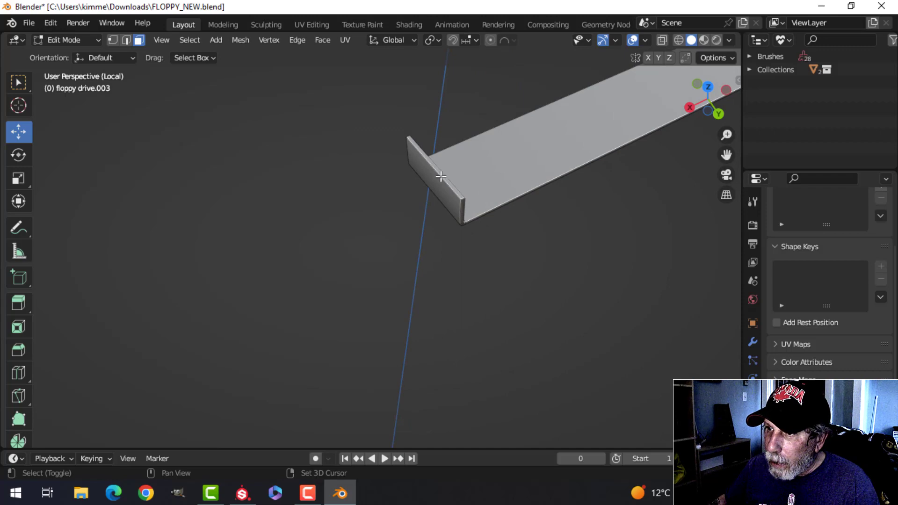
key(x)
click(441, 175)
Step: Select the lengthwise edge loops that run along both sides of one foot bracket and up its ends
middle_drag(507, 166, 358, 168)
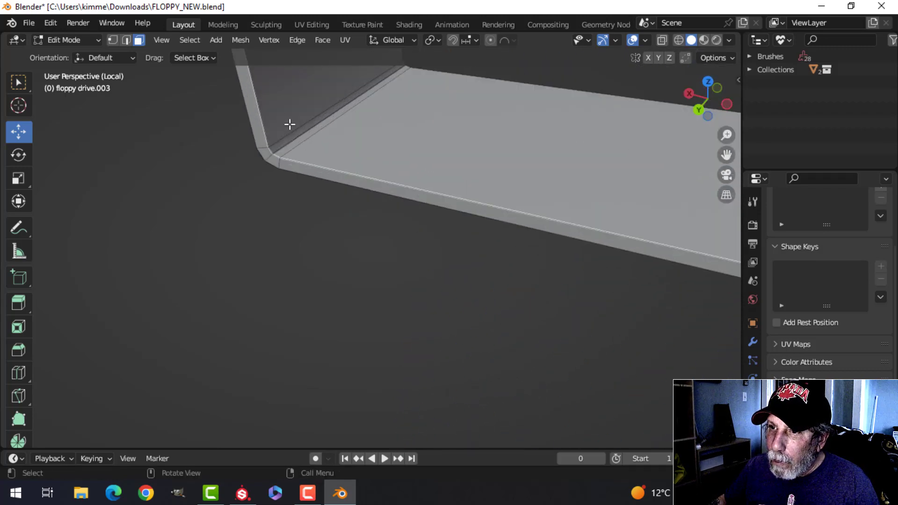
alt+click(335, 178)
middle_drag(337, 180, 184, 90)
scroll(281, 145, down, 4)
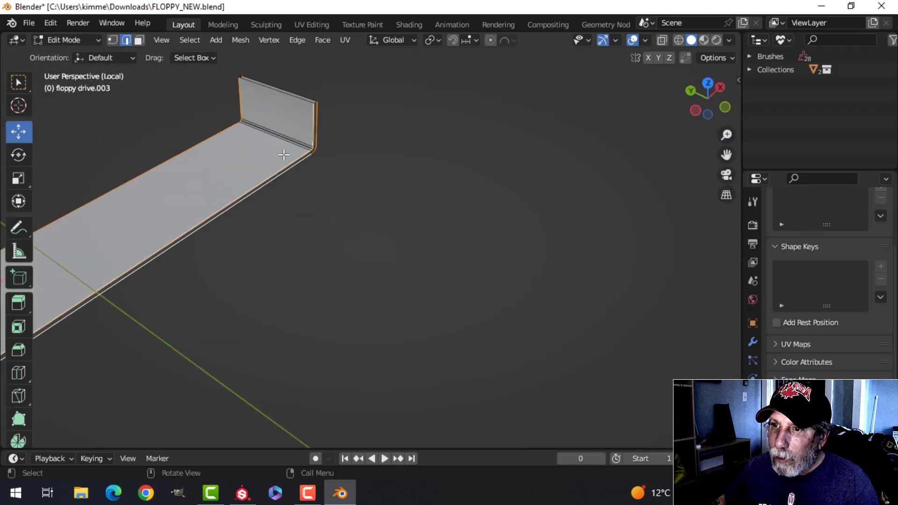
scroll(415, 142, up, 4)
scroll(417, 178, down, 6)
scroll(417, 204, up, 10)
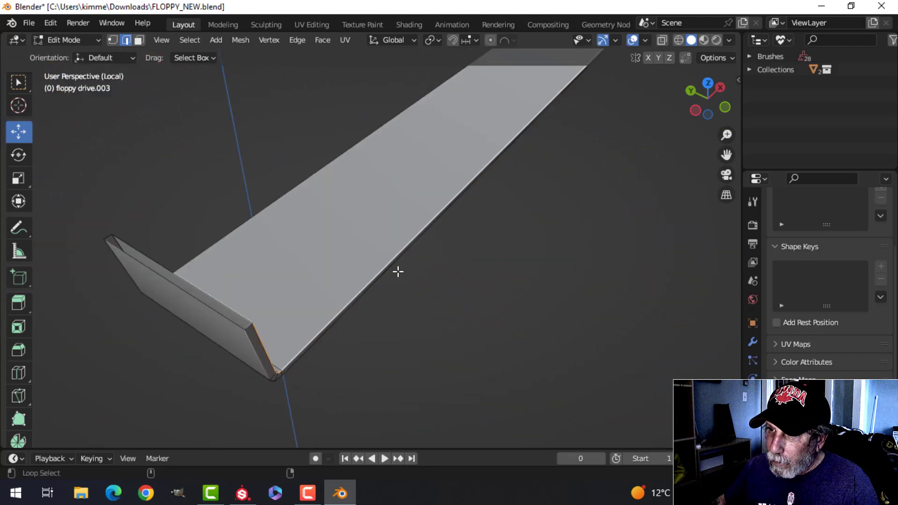
middle_drag(416, 234, 445, 237)
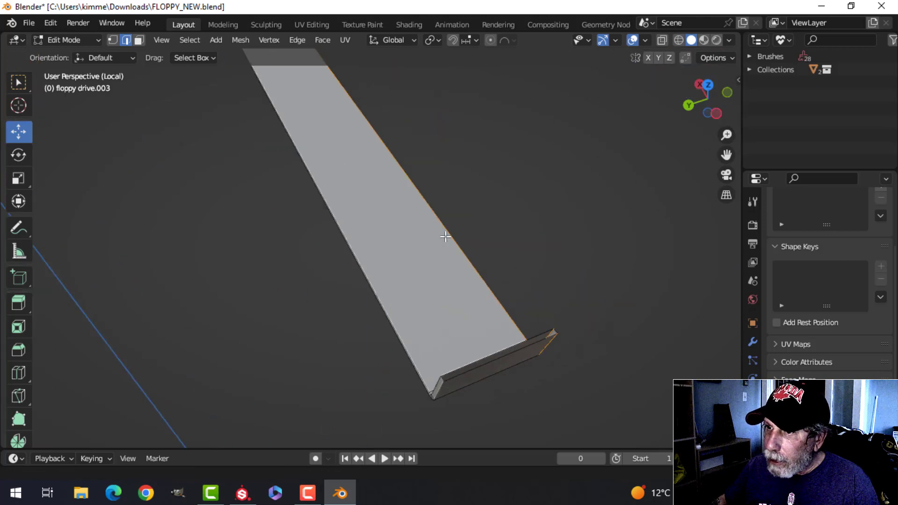
middle_drag(341, 227, 318, 239)
scroll(369, 260, up, 3)
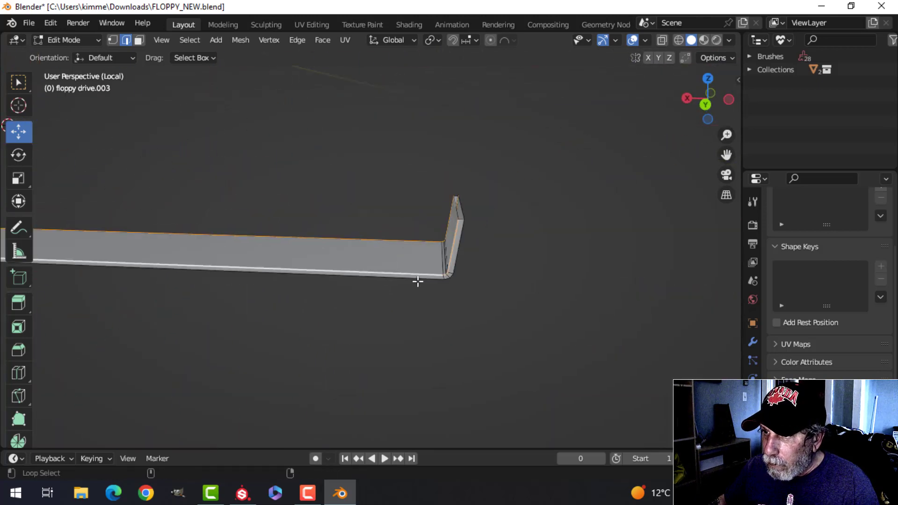
middle_drag(417, 281, 487, 236)
key(ctrl+b)
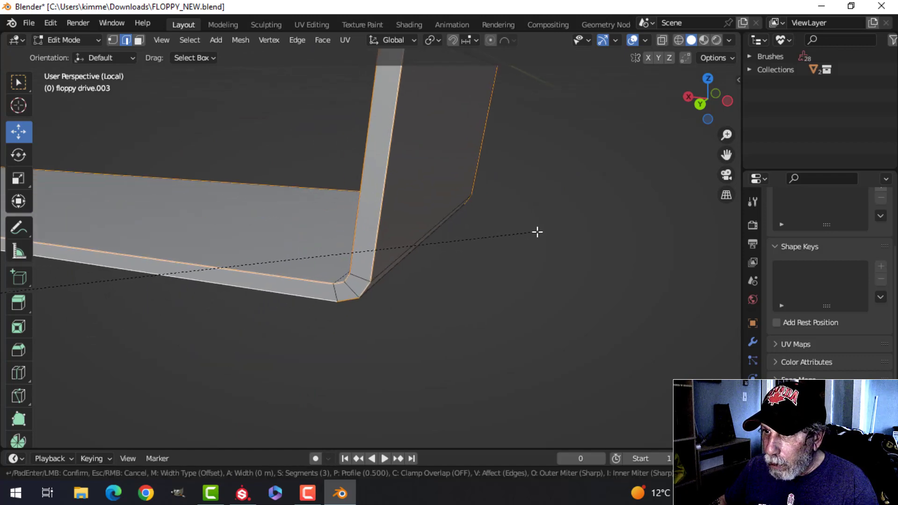
right_click(587, 227)
scroll(533, 241, down, 5)
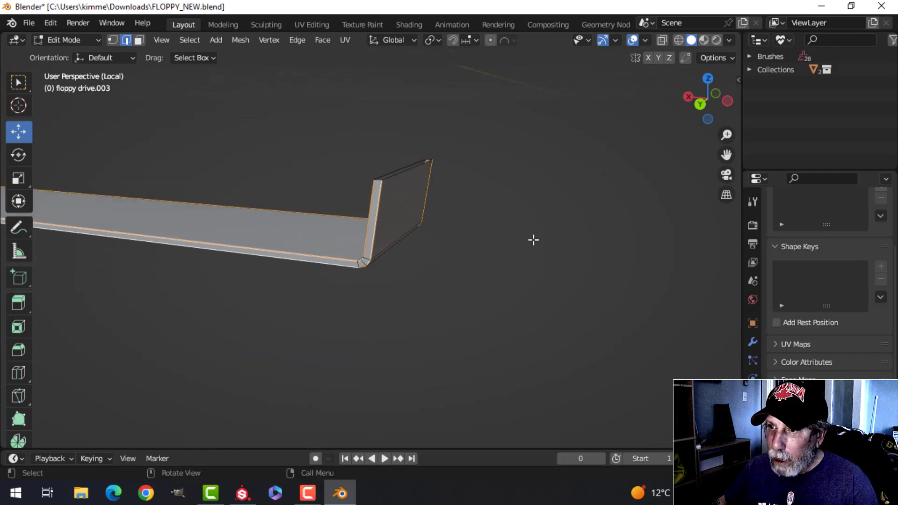
Step: Extend the selection on the same foot bracket with the remaining edge loop along its long side
shift+middle_drag(252, 241, 440, 244)
middle_drag(285, 225, 333, 249)
scroll(307, 247, up, 2)
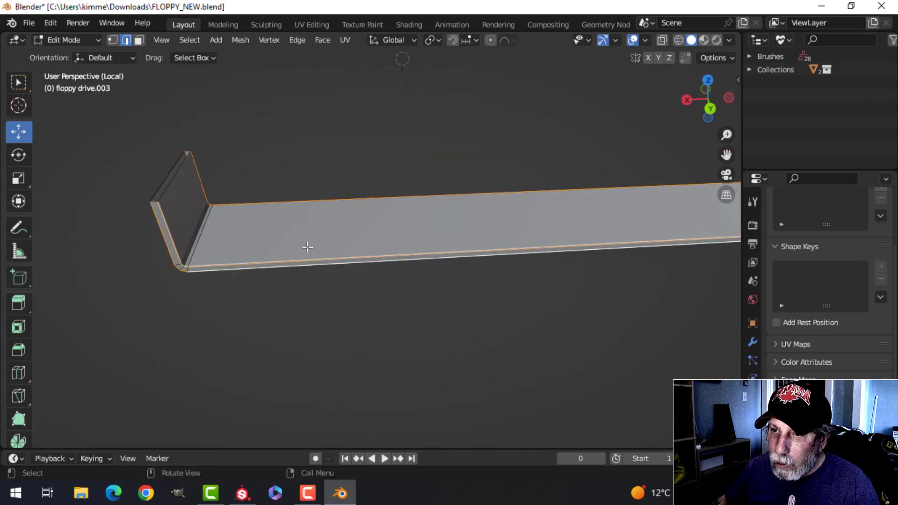
middle_drag(217, 265, 232, 244)
scroll(232, 244, up, 3)
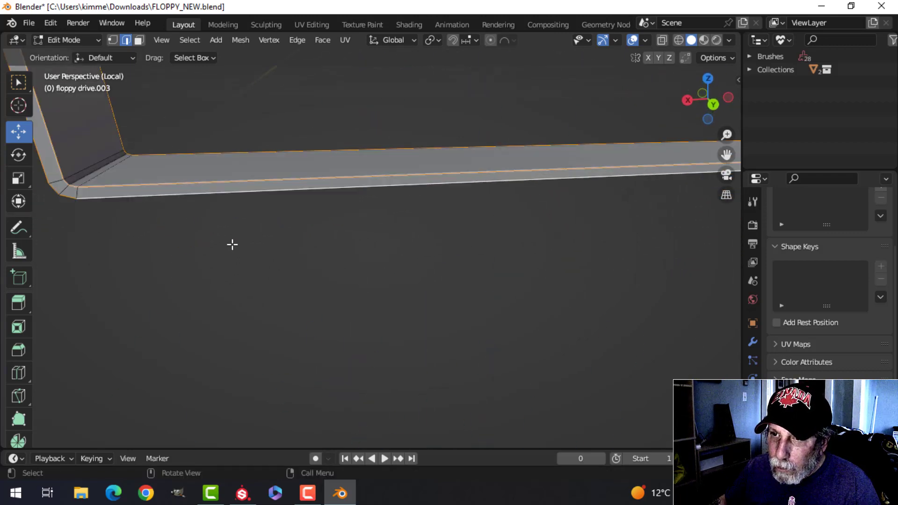
middle_drag(160, 189, 89, 195)
middle_drag(311, 200, 399, 201)
alt+shift+click(352, 249)
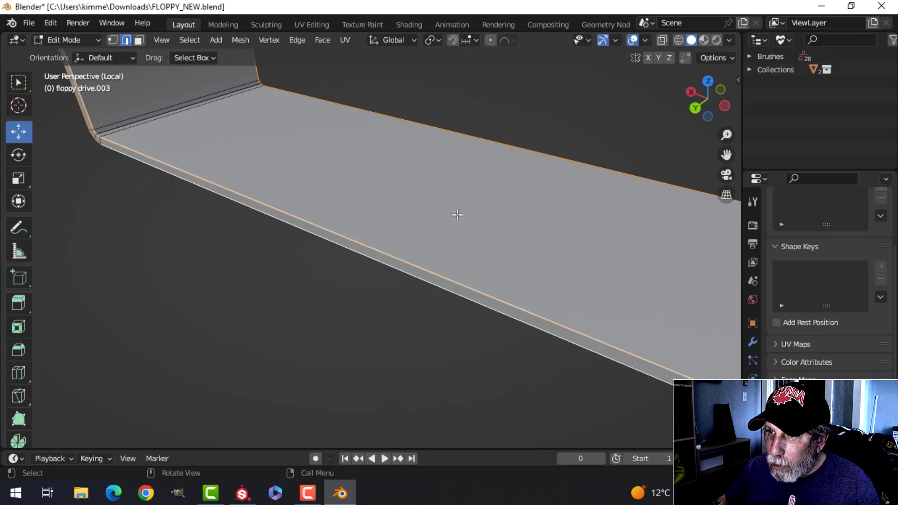
Step: Apply a narrow two-segment bevel to the selected edge loops of the foot bracket and return to Object Mode
key(ctrl+b)
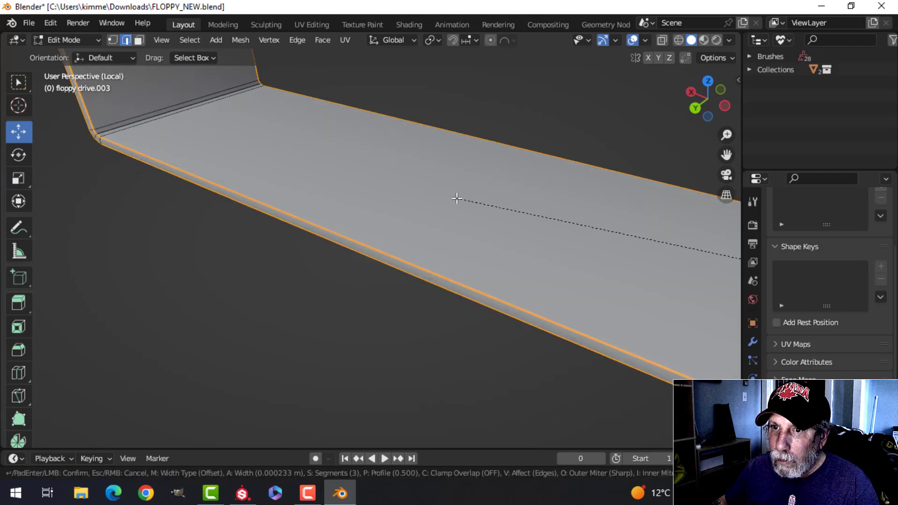
right_click(457, 198)
scroll(457, 198, down, 3)
shift+middle_drag(664, 288, 477, 209)
shift+middle_drag(503, 239, 357, 169)
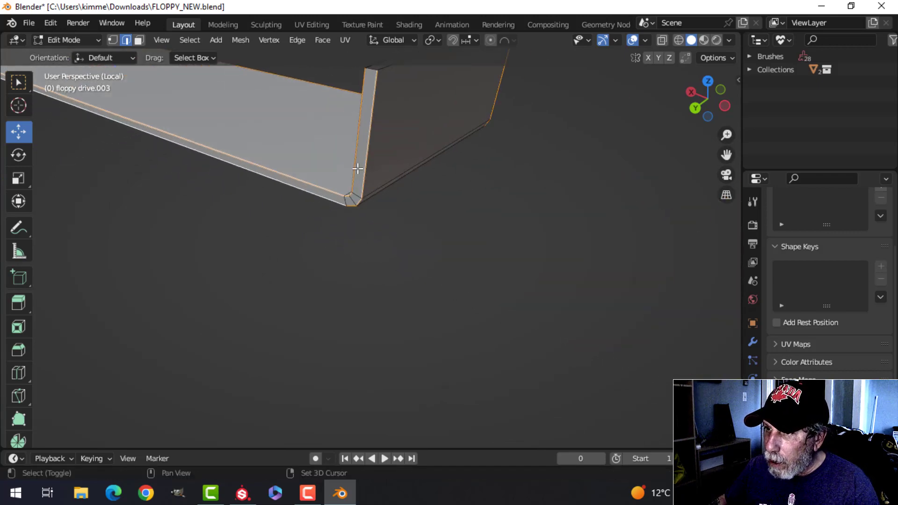
scroll(358, 168, up, 5)
shift+middle_drag(423, 211, 433, 237)
scroll(457, 231, down, 4)
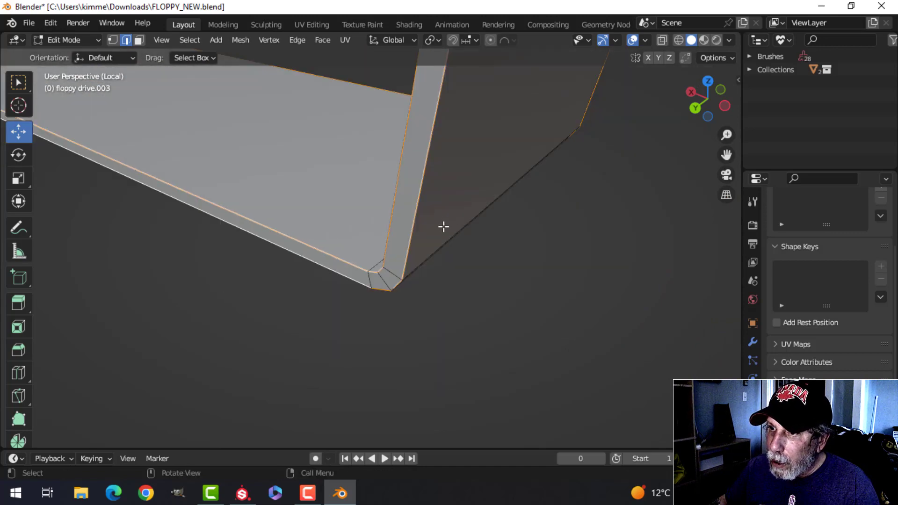
key(ctrl+b)
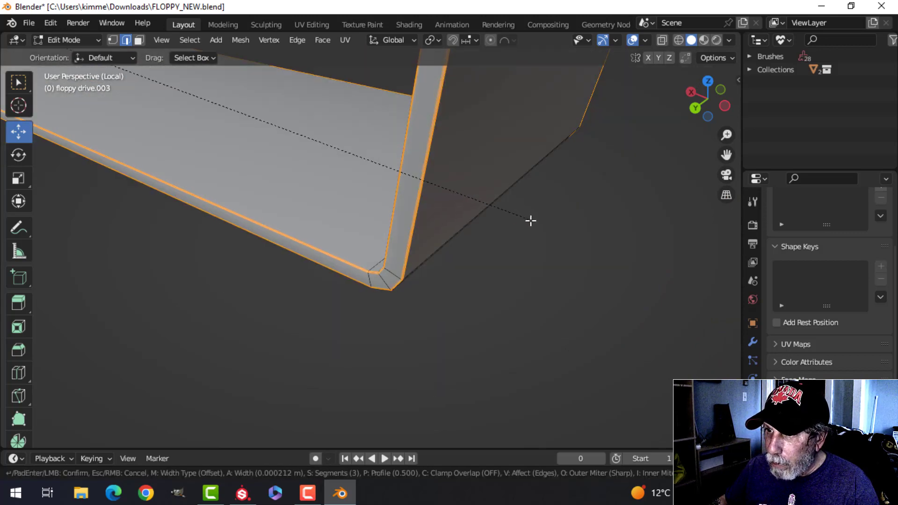
scroll(539, 227, down, 1)
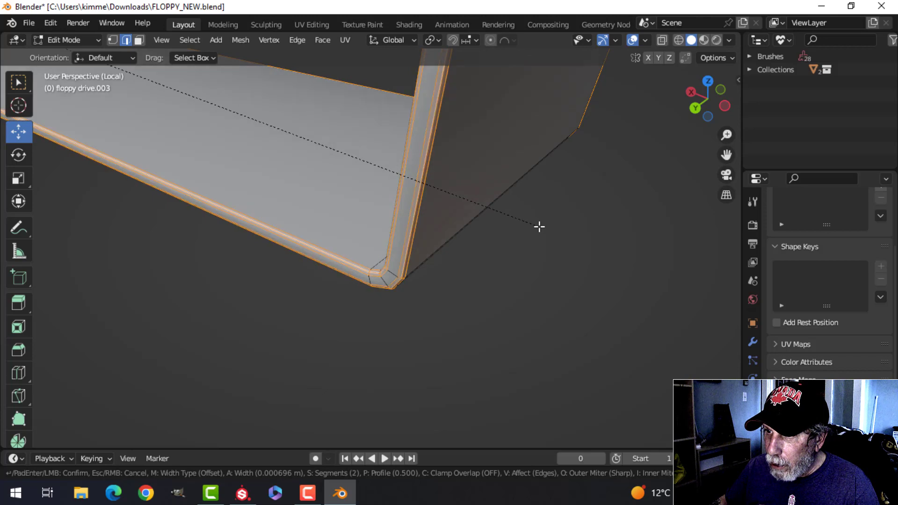
click(485, 220)
key(Tab)
Step: Select the foot brackets and adjust their mesh shading so it runs smoothly across the beveled edges
scroll(445, 227, down, 3)
scroll(419, 237, up, 4)
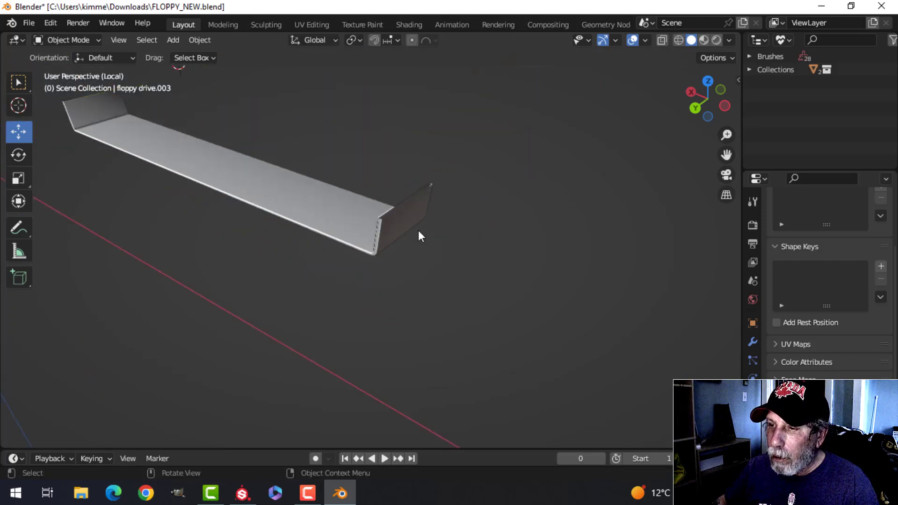
scroll(414, 229, up, 4)
scroll(403, 220, down, 3)
middle_drag(391, 220, 387, 157)
click(387, 157)
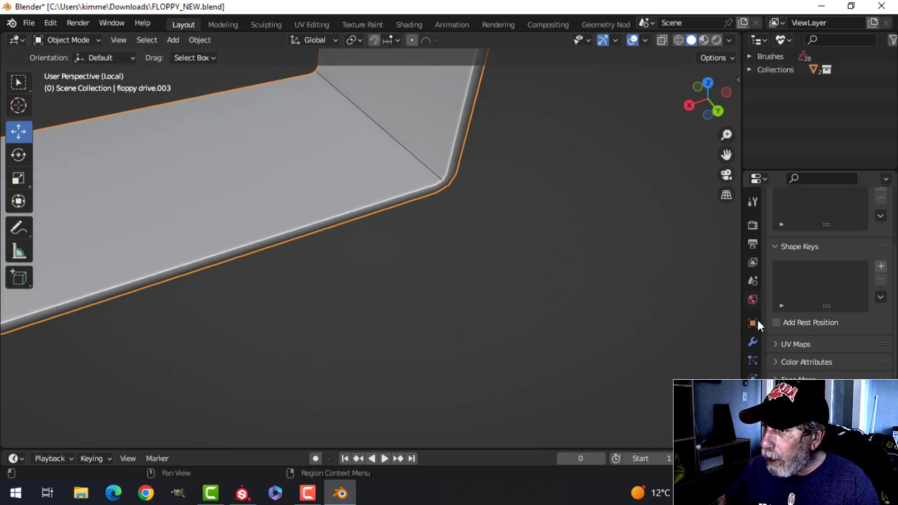
click(753, 342)
click(753, 416)
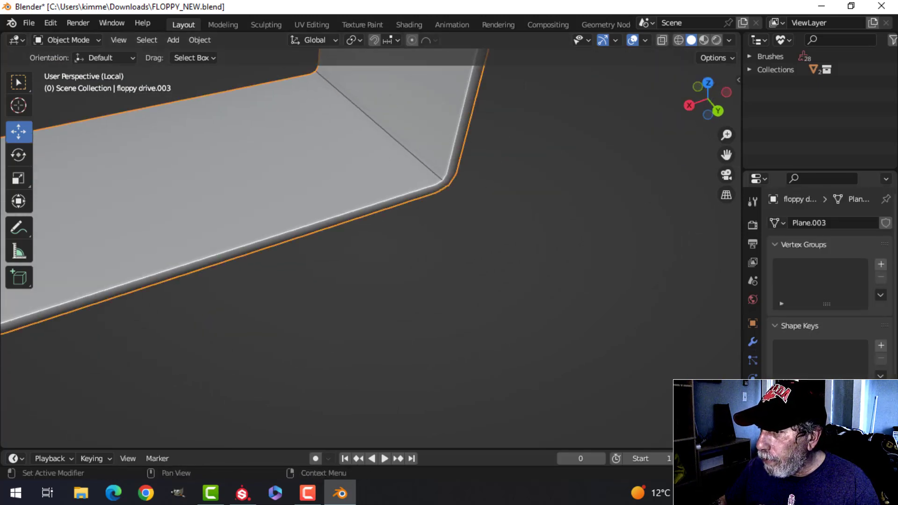
scroll(795, 402, down, 4)
scroll(545, 276, down, 3)
middle_drag(544, 277, 459, 249)
scroll(415, 224, up, 3)
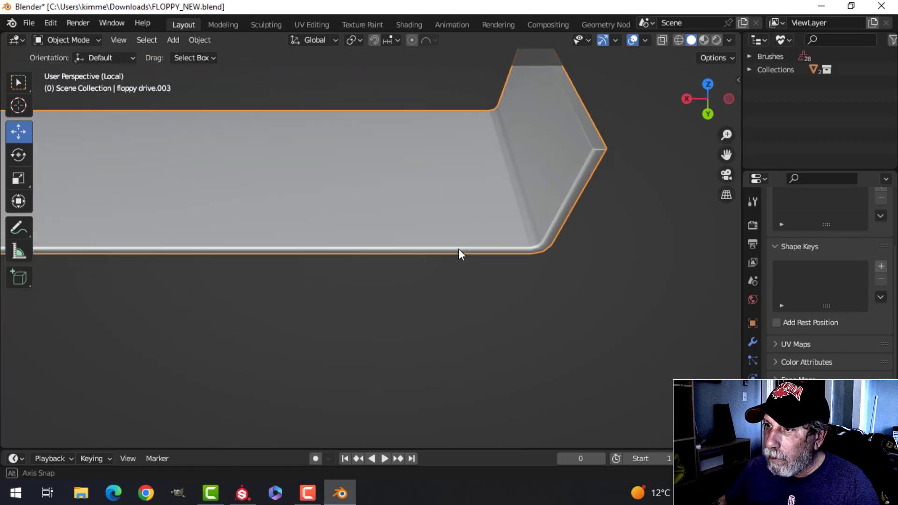
Step: Select all linked geometry of the other, unbeveled foot bracket and snap the 3D cursor to its center
scroll(415, 251, down, 4)
click(318, 258)
scroll(317, 258, down, 4)
scroll(407, 232, down, 3)
middle_drag(407, 233, 273, 195)
click(273, 195)
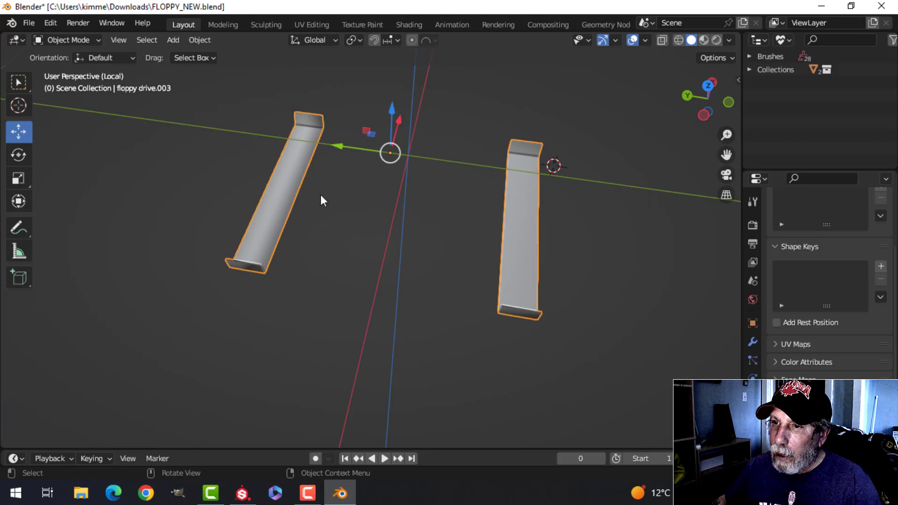
key(Tab)
key(alt+a)
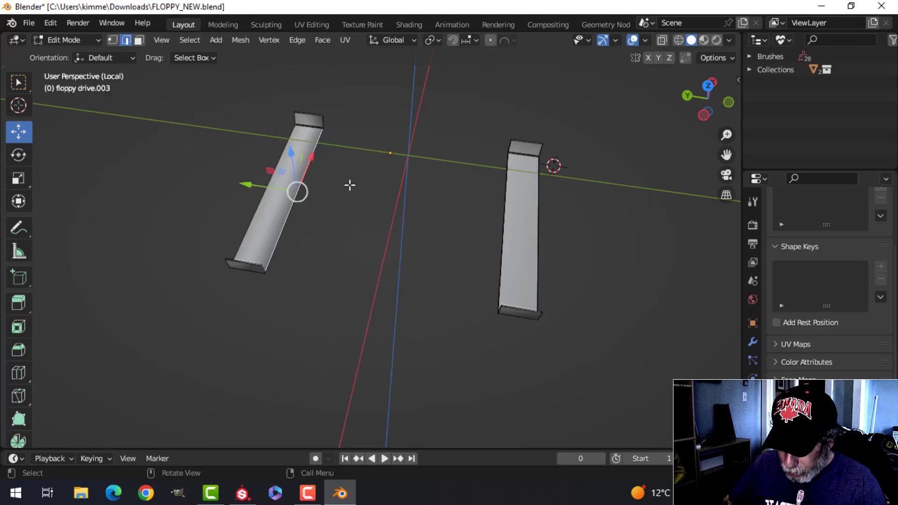
key(ctrl+l)
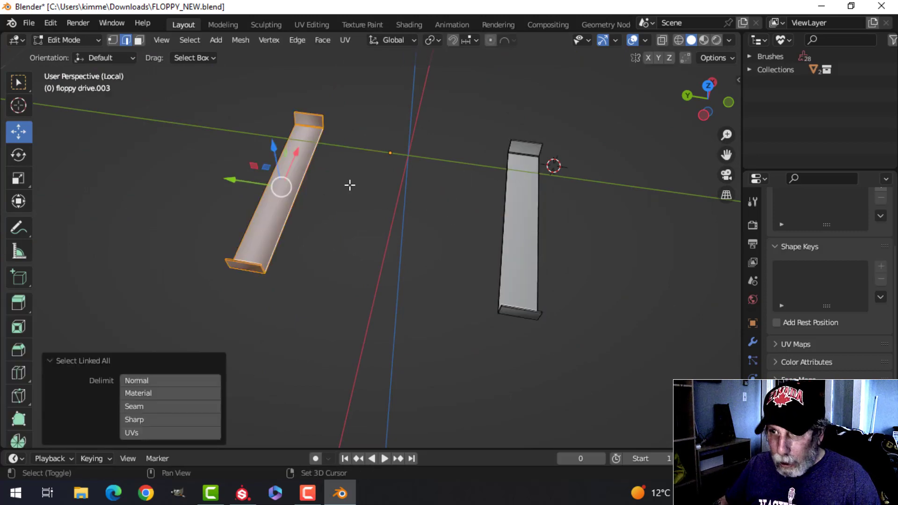
key(shift+s)
click(347, 261)
key(Tab)
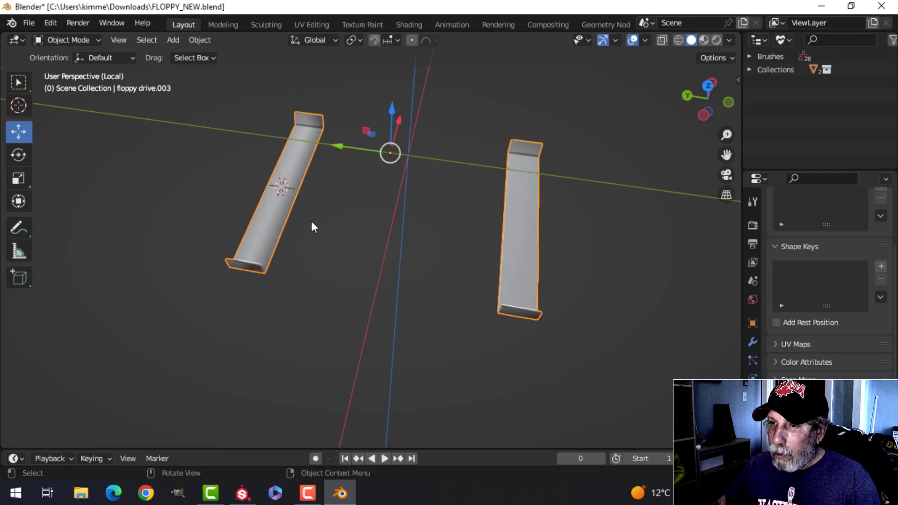
Step: Delete the edges of the unbeveled foot bracket so only the beveled bracket is left in the mesh
click(288, 203)
key(Tab)
key(x)
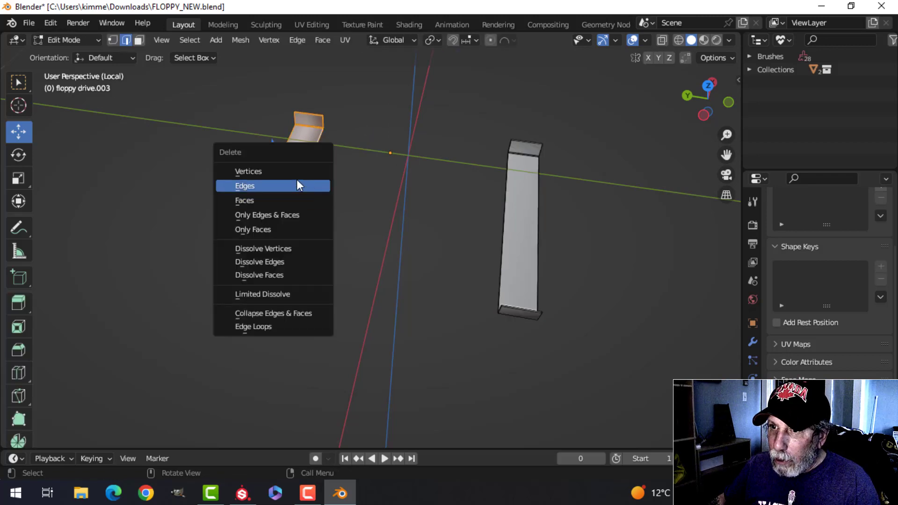
click(298, 185)
Step: Duplicate the beveled foot bracket and move the copy 0.55169 m along Y onto the 3D cursor
key(a)
key(KP_7)
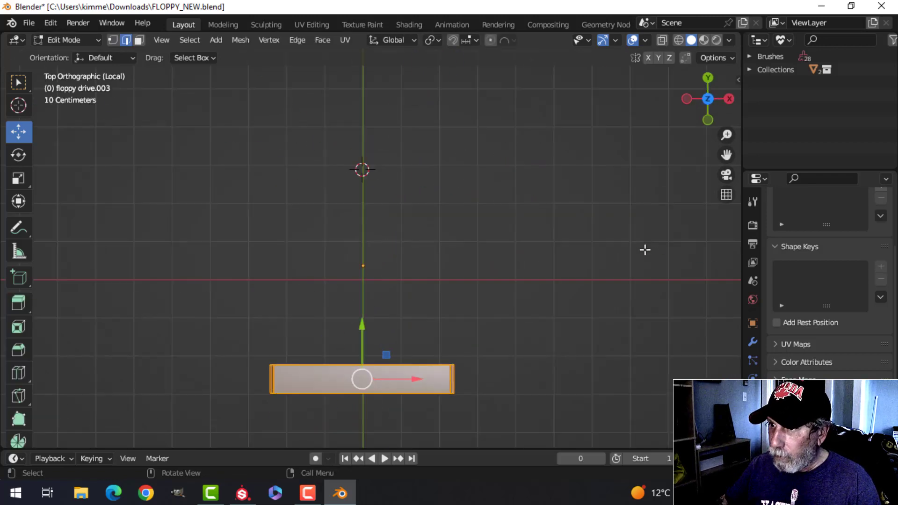
key(shift+d)
right_click(390, 308)
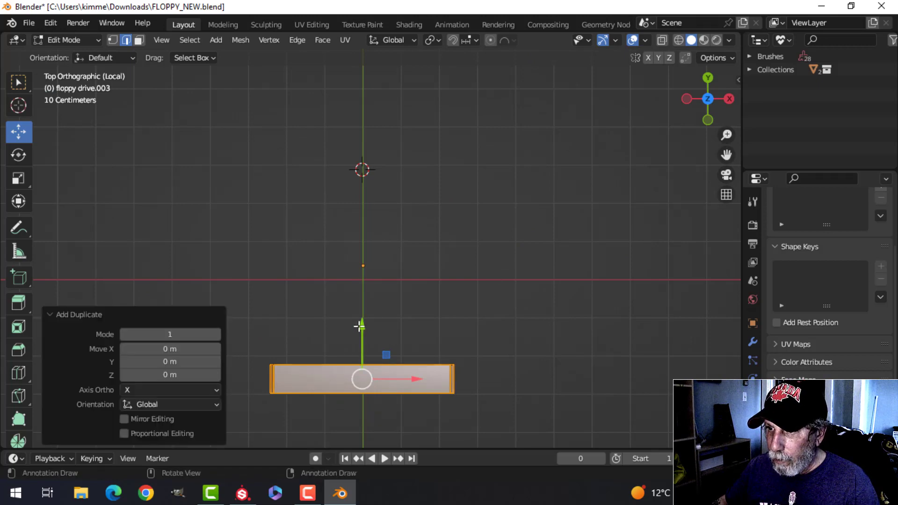
drag(360, 326, 453, 154)
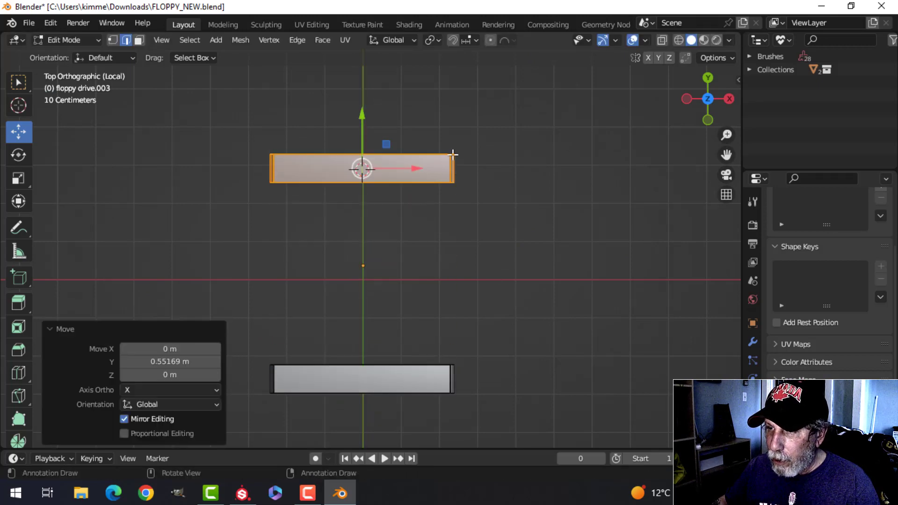
Step: Finish editing the brackets, leave local view to bring back the whole drive, and select the foot brackets
key(Tab)
middle_drag(498, 215, 433, 262)
scroll(468, 222, up, 5)
scroll(449, 234, down, 3)
scroll(427, 245, up, 2)
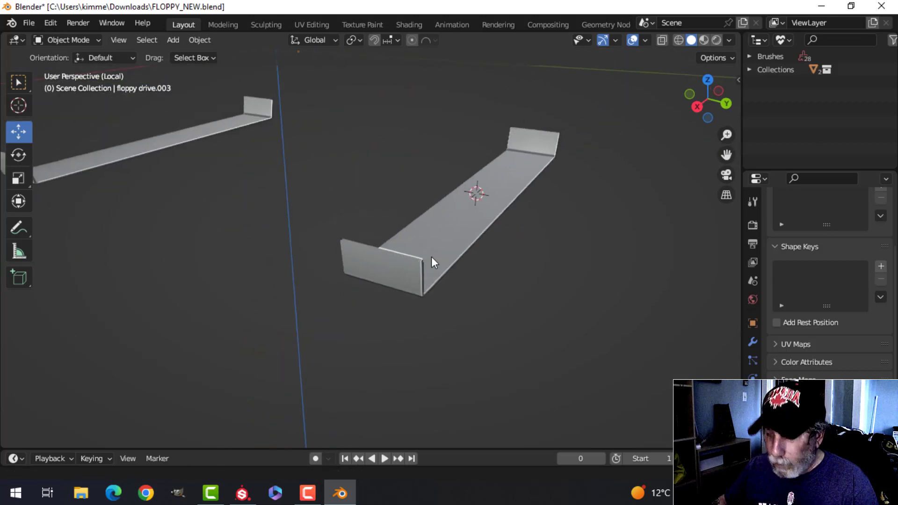
key(KP_Divide)
middle_drag(413, 231, 468, 182)
click(427, 196)
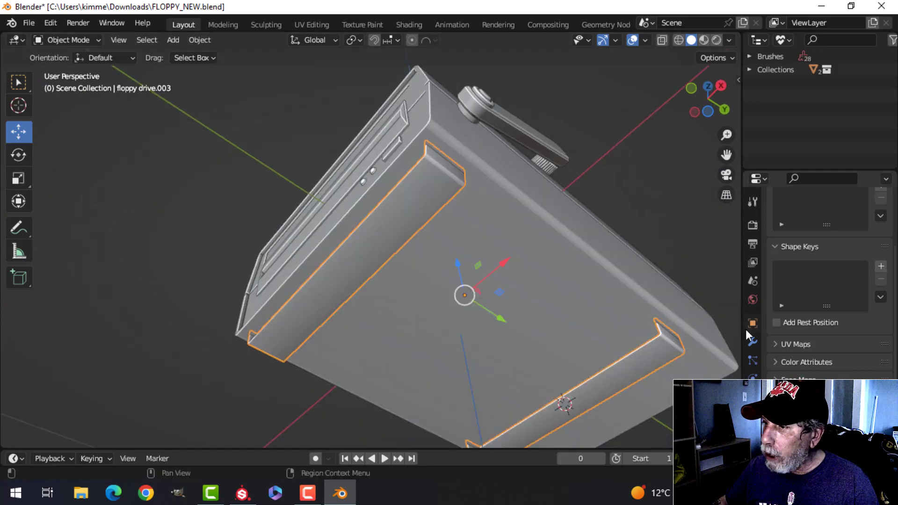
Step: Add a Weighted Normal modifier to the foot brackets and enable Auto Smooth for their mesh
scroll(580, 248, down, 3)
click(755, 339)
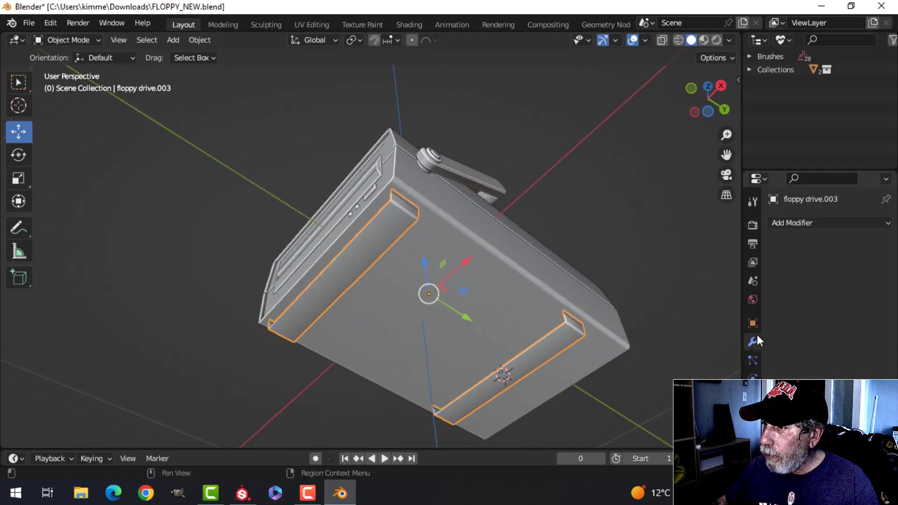
click(804, 223)
click(543, 316)
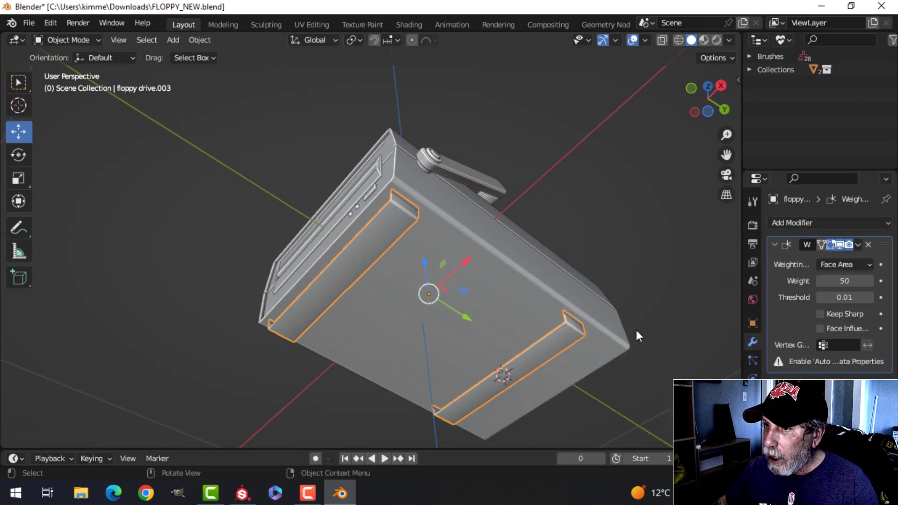
click(752, 416)
scroll(795, 407, down, 3)
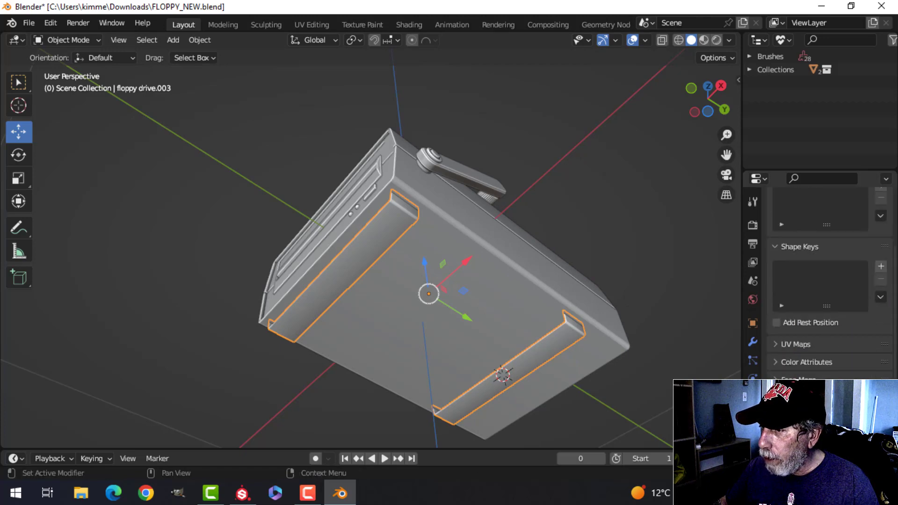
Step: Isolate the main floppy drive body in local view
middle_drag(456, 297, 437, 324)
scroll(422, 300, up, 2)
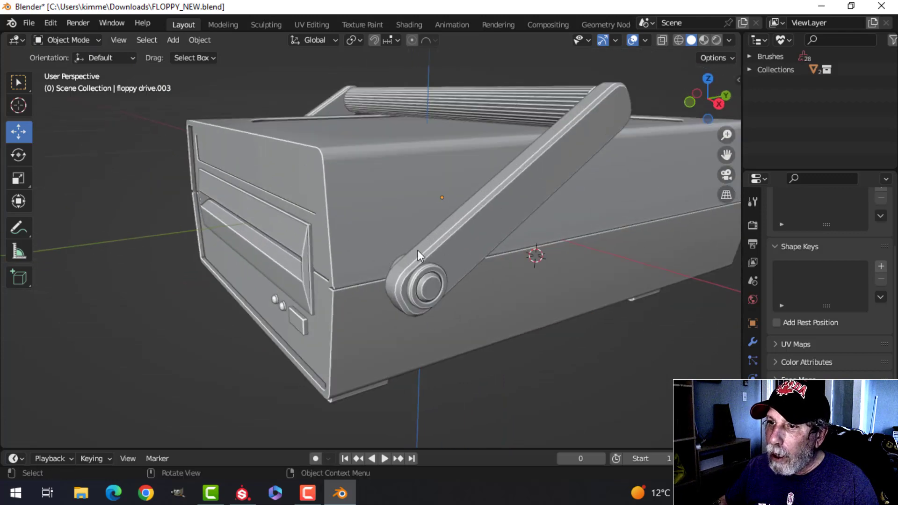
middle_drag(417, 251, 391, 193)
click(400, 185)
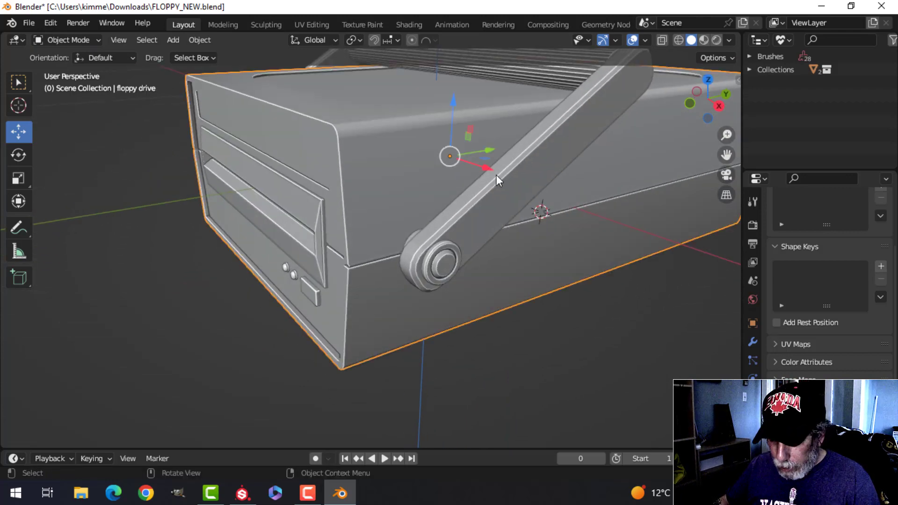
key(KP_Divide)
middle_drag(361, 223, 465, 253)
scroll(408, 212, up, 3)
scroll(380, 232, down, 4)
Step: Cut an edge with the Knife from the top recess's rounded front +X corner to the body's outer corner
key(Tab)
middle_drag(401, 231, 434, 267)
scroll(388, 255, up, 2)
scroll(424, 228, down, 3)
scroll(434, 266, up, 2)
key(KP_7)
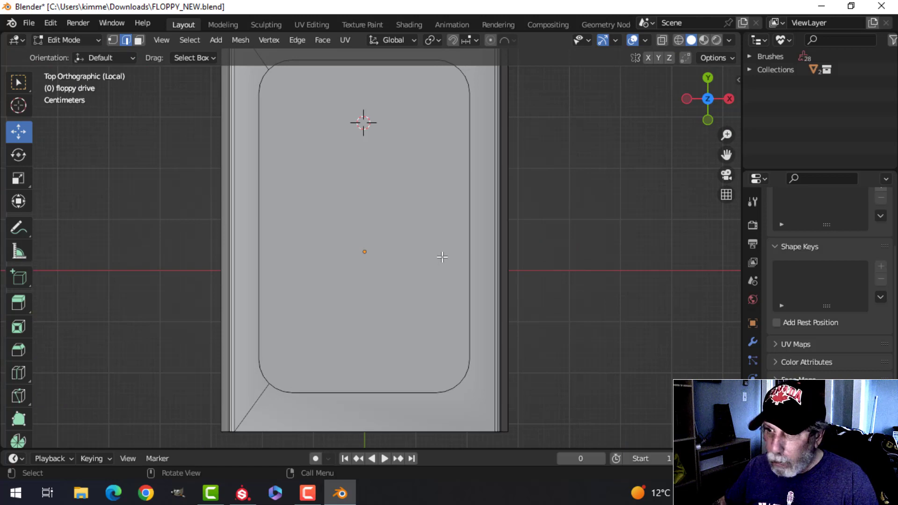
key(1)
scroll(521, 328, up, 2)
shift+middle_drag(521, 329, 465, 183)
scroll(465, 183, down, 1)
key(k)
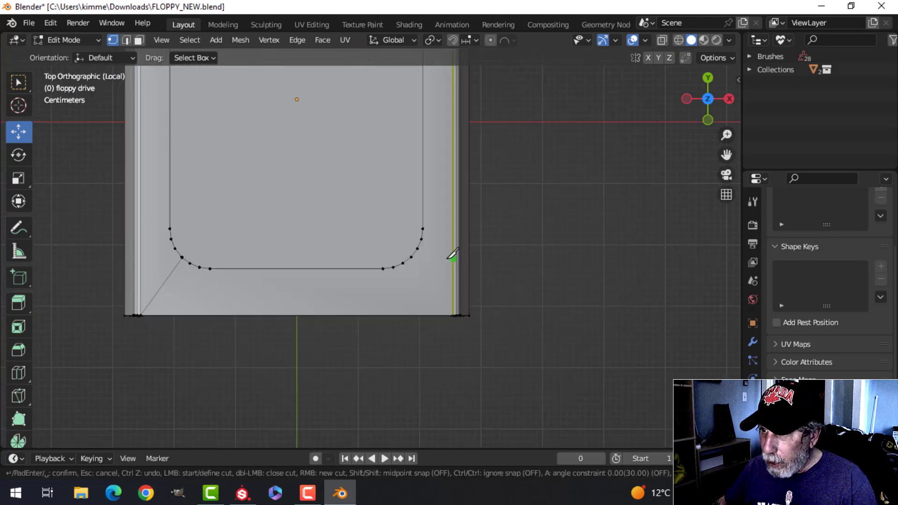
click(453, 314)
key(Return)
Step: Knife a matching diagonal edge from the recess's rounded rear +X corner to the body's outer rear corner
scroll(520, 154, up, 4)
shift+middle_drag(525, 131, 429, 299)
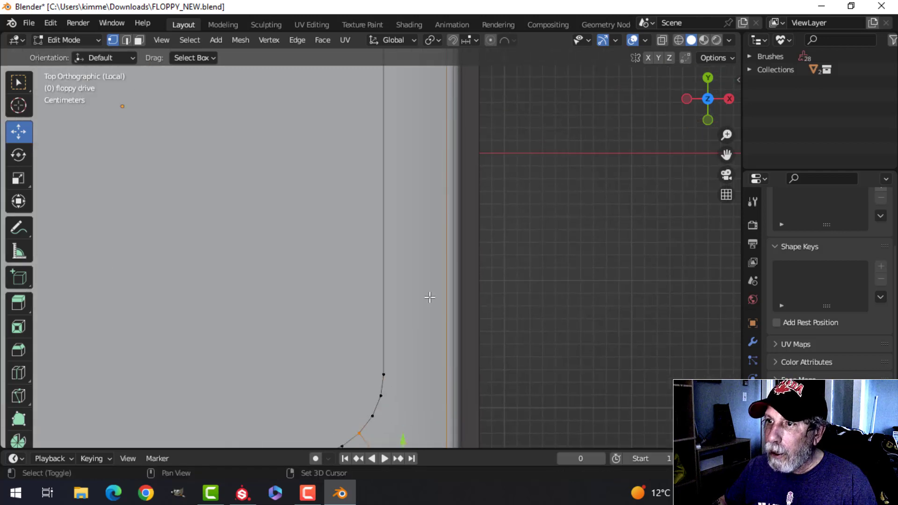
scroll(435, 280, down, 4)
key(alt+a)
shift+middle_drag(429, 136, 373, 346)
scroll(365, 253, up, 1)
shift+middle_drag(363, 245, 392, 296)
scroll(417, 269, up, 2)
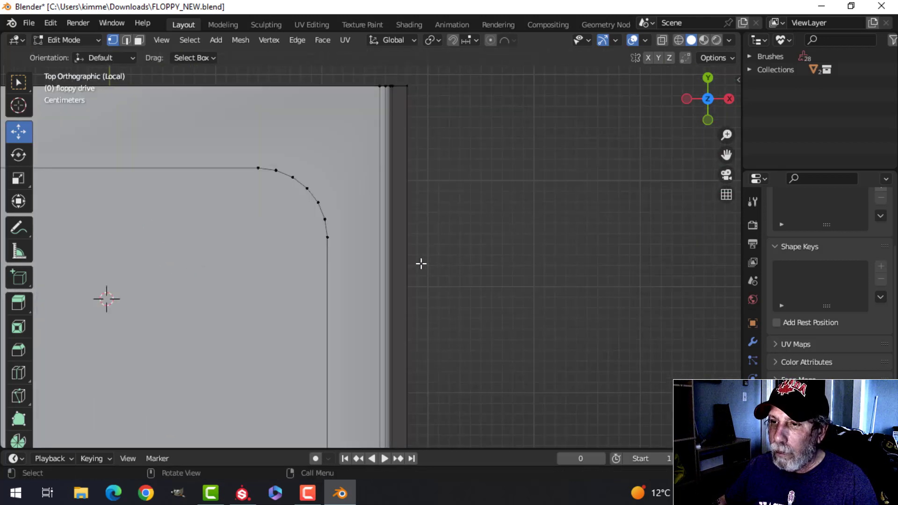
key(k)
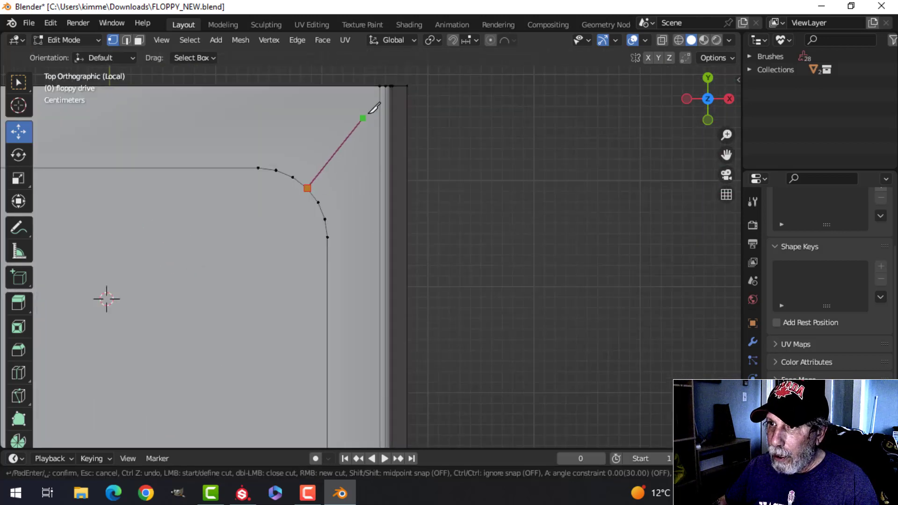
key(Return)
scroll(468, 210, down, 3)
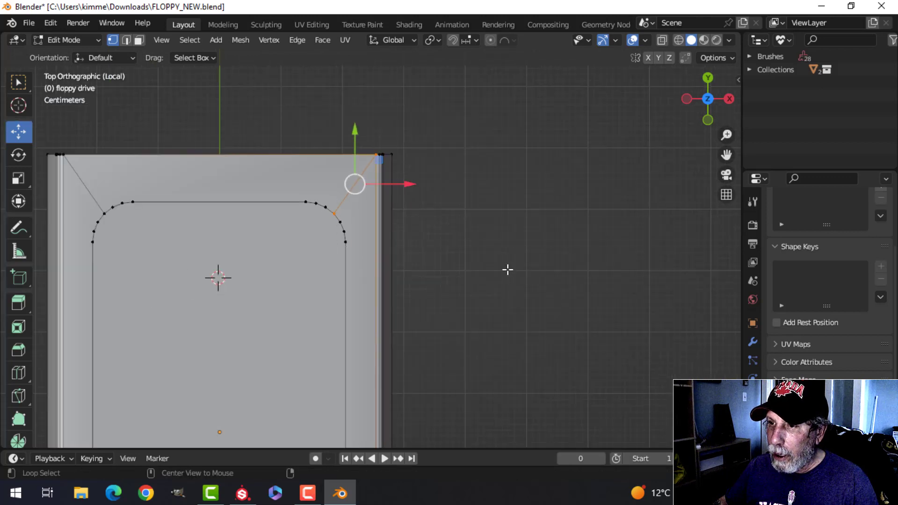
key(alt+a)
Step: Select the recessed panel face on top of the body and lower it 0.002845 m along Z
middle_drag(507, 269, 357, 207)
shift+middle_drag(358, 206, 403, 214)
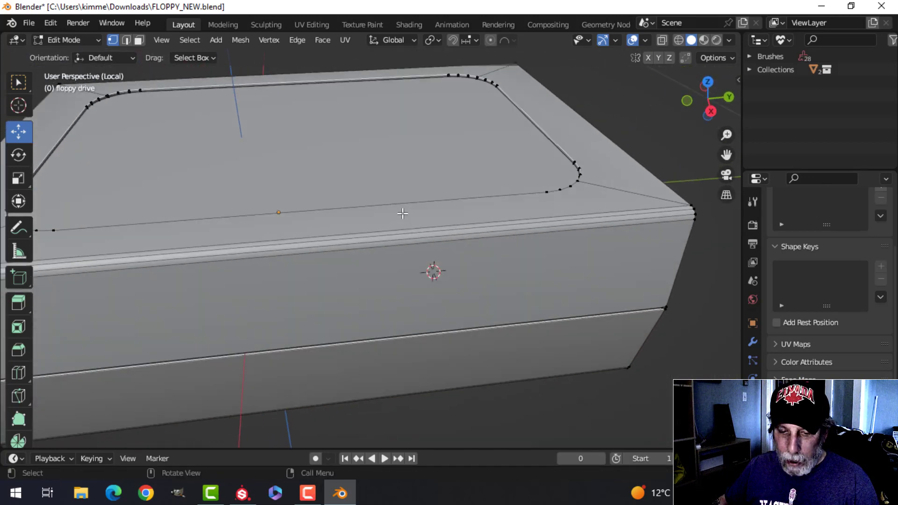
click(349, 144)
scroll(356, 159, down, 2)
shift+middle_drag(325, 185, 374, 185)
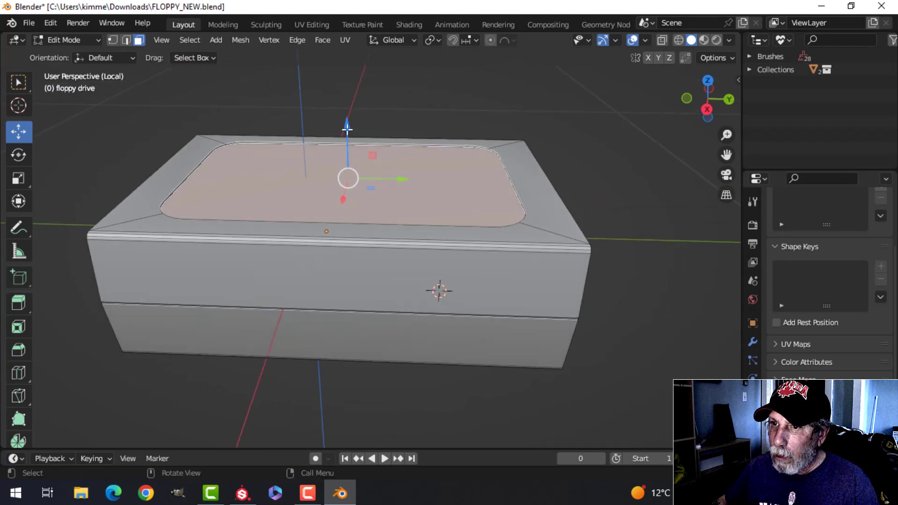
drag(344, 128, 346, 132)
scroll(256, 174, up, 2)
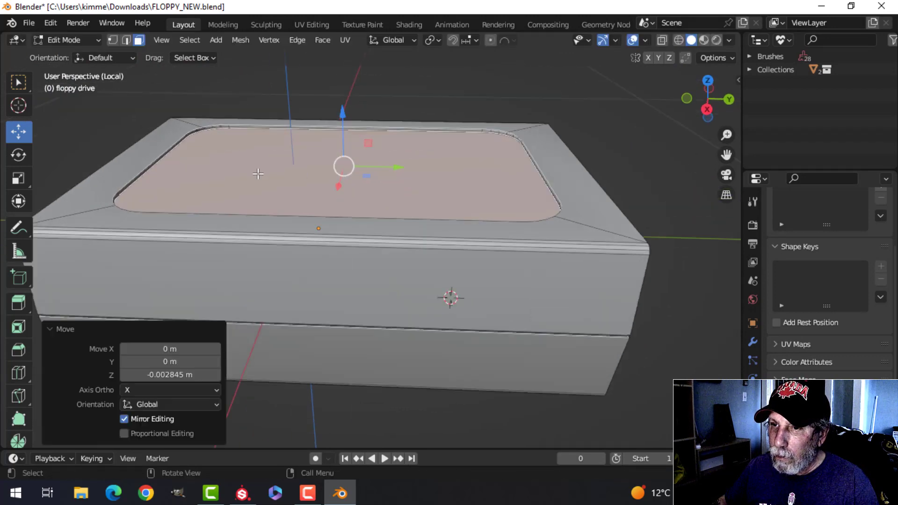
key(alt+a)
Step: Select the upper edge loop around the top recess and bevel it with 2 segments, then return to Object Mode
shift+middle_drag(181, 160, 243, 168)
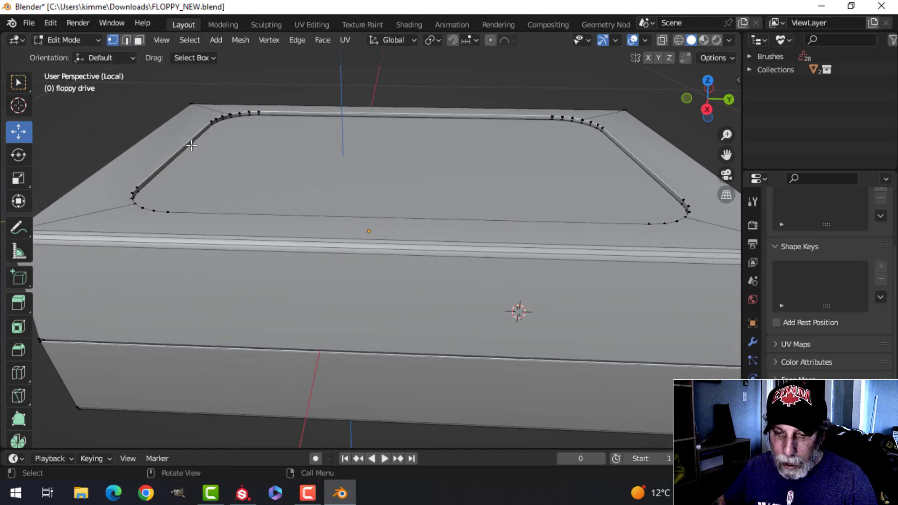
key(2)
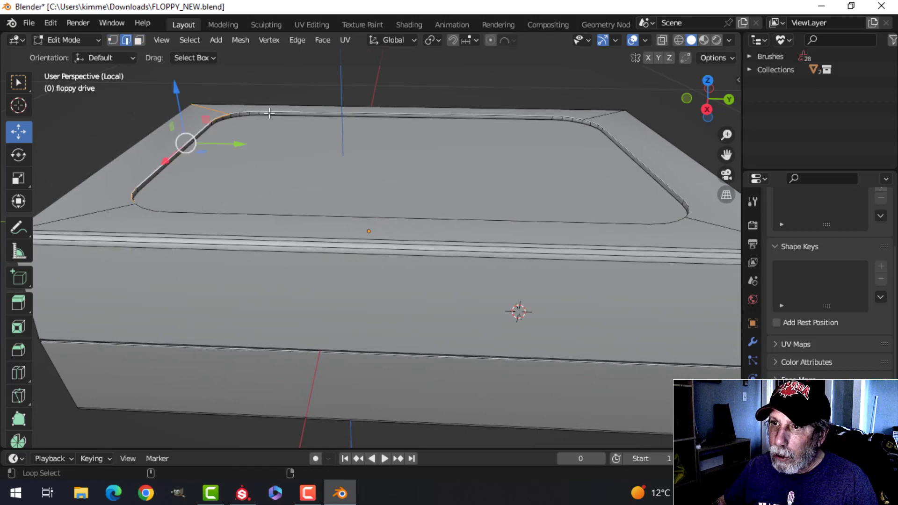
alt+shift+click(271, 109)
alt+shift+click(216, 221)
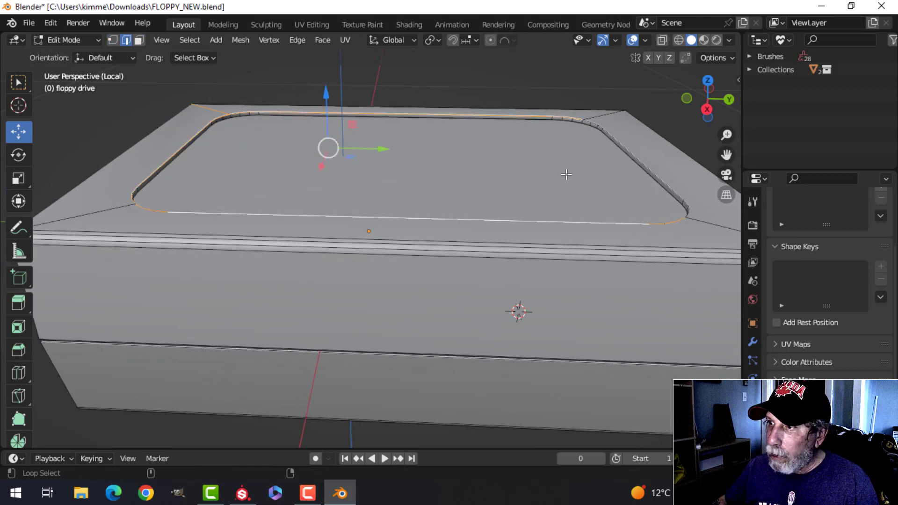
alt+shift+click(640, 153)
scroll(619, 170, down, 2)
shift+middle_drag(243, 126, 538, 236)
scroll(294, 192, up, 4)
shift+middle_drag(537, 236, 367, 269)
scroll(501, 178, down, 3)
scroll(449, 239, up, 3)
shift+middle_drag(559, 207, 352, 286)
scroll(408, 242, up, 2)
middle_drag(351, 286, 445, 218)
shift+middle_drag(337, 306, 484, 160)
key(ctrl+b)
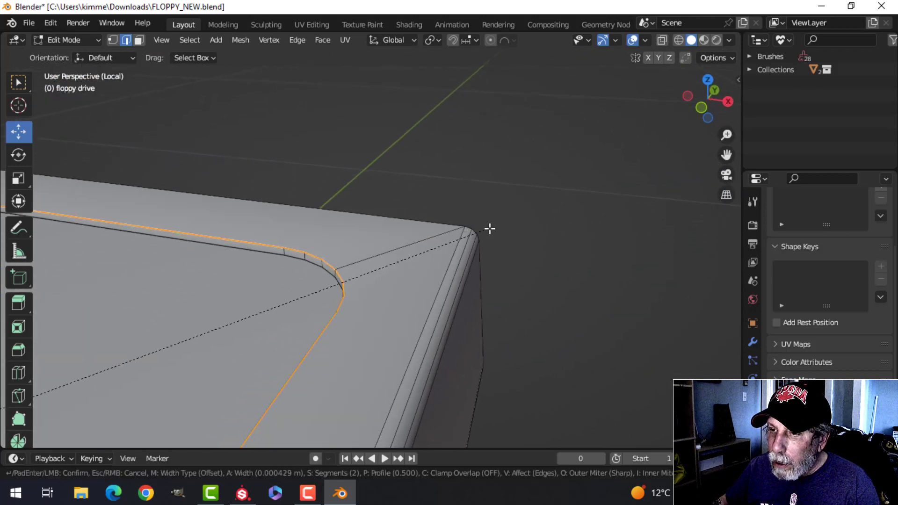
click(577, 208)
key(Tab)
scroll(380, 258, down, 9)
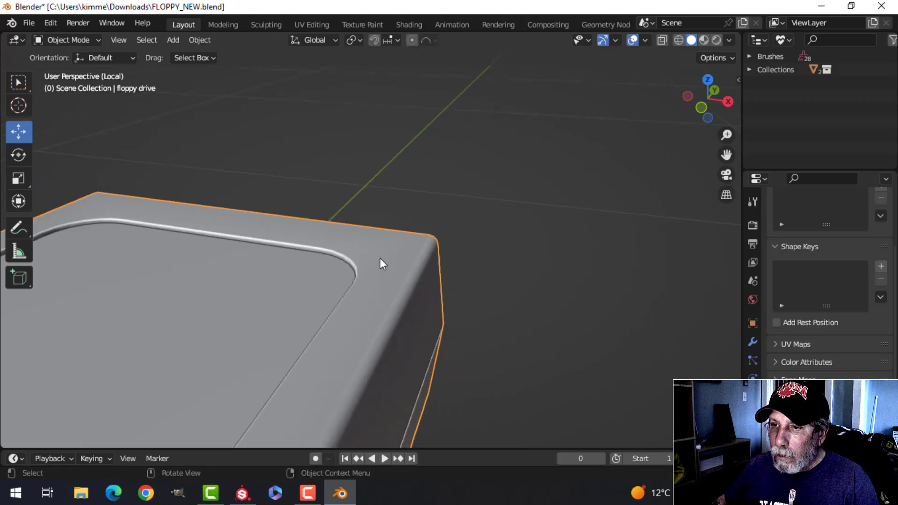
key(alt+a)
Step: Delete the faces of the narrow front border around the upper and lower body halves, including the small corner triangles
middle_drag(311, 309, 364, 247)
scroll(320, 282, up, 3)
scroll(367, 253, up, 2)
key(Tab)
middle_drag(380, 280, 370, 253)
key(alt+a)
scroll(370, 252, up, 1)
scroll(359, 248, up, 2)
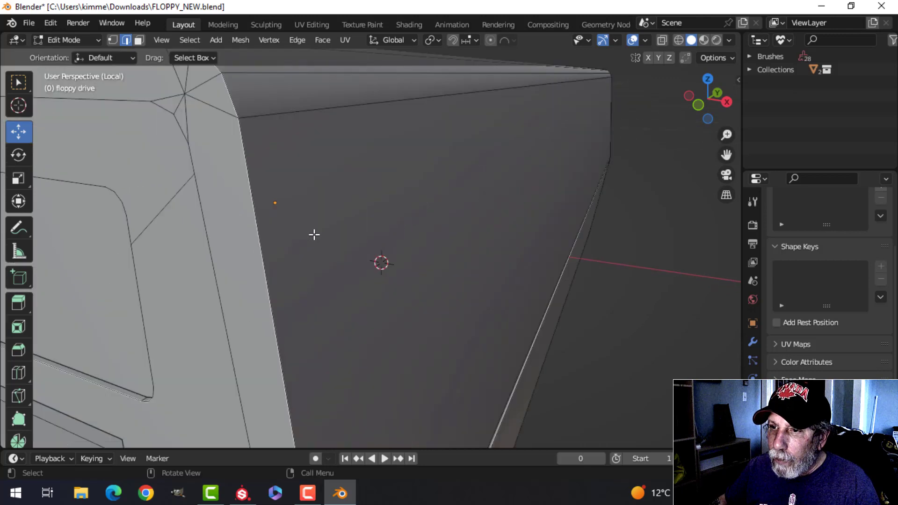
shift+middle_drag(315, 234, 490, 272)
scroll(595, 299, down, 4)
shift+middle_drag(595, 298, 548, 272)
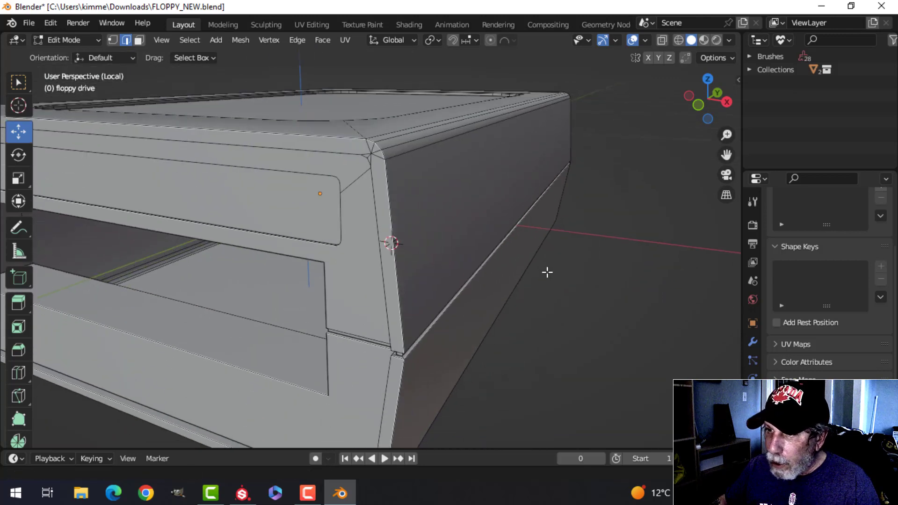
key(3)
middle_drag(460, 269, 467, 269)
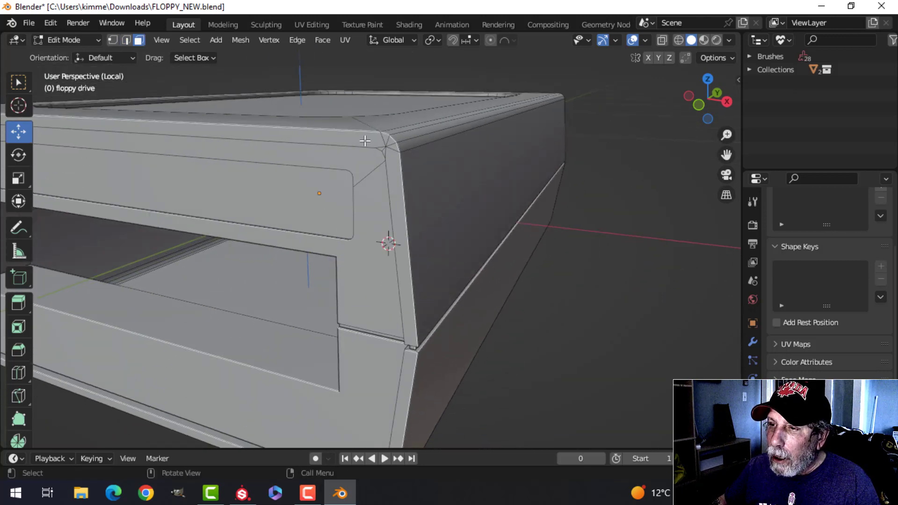
click(393, 167)
scroll(408, 200, up, 1)
shift+middle_drag(410, 200, 421, 229)
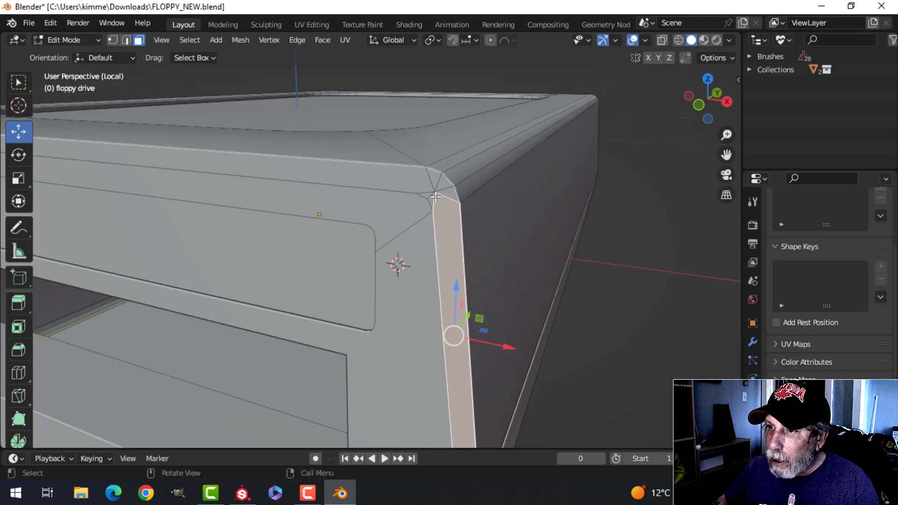
shift+click(445, 185)
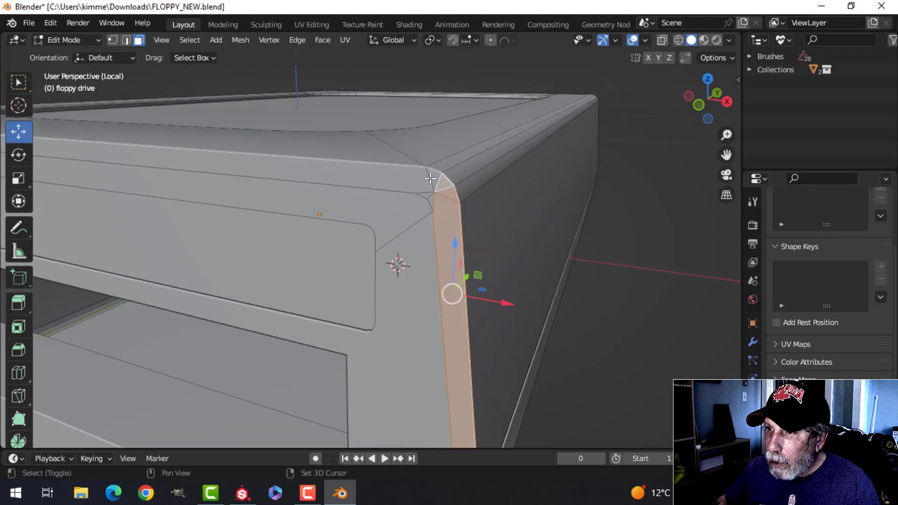
shift+click(415, 179)
middle_drag(284, 248, 351, 244)
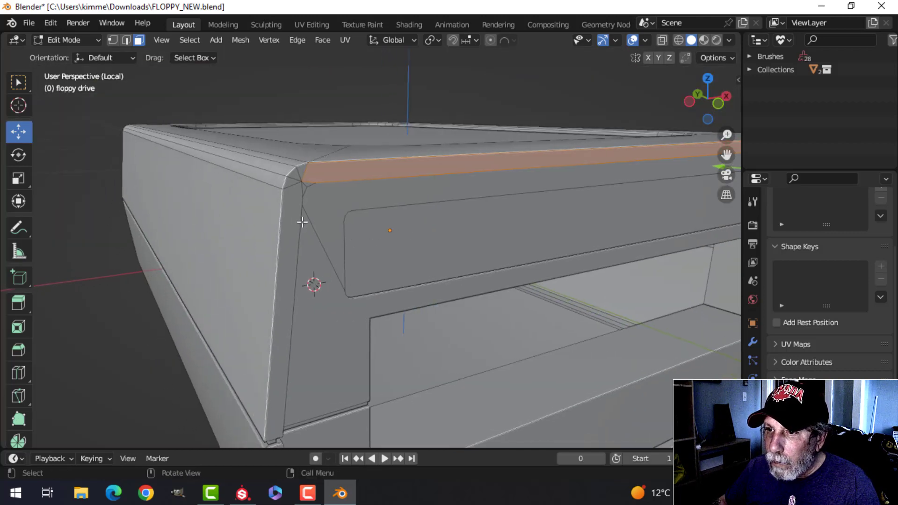
shift+click(296, 209)
shift+click(301, 172)
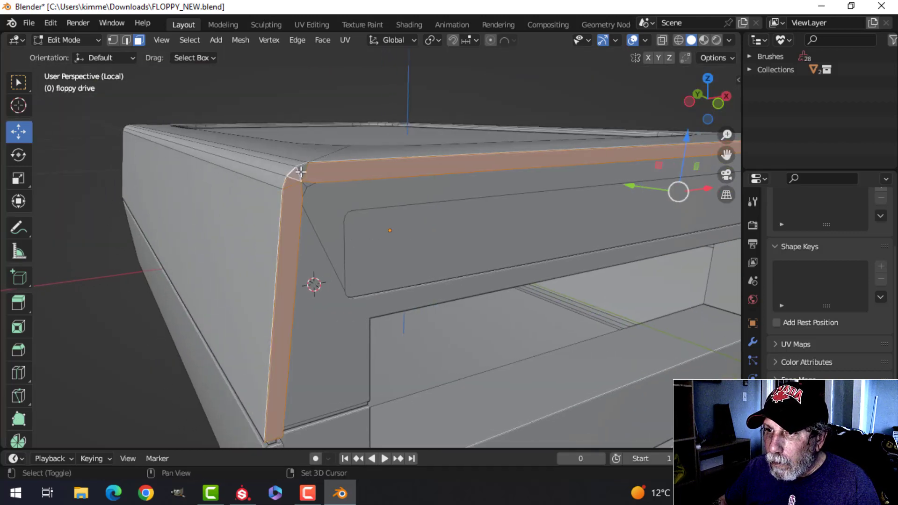
shift+click(301, 191)
scroll(346, 275, down, 3)
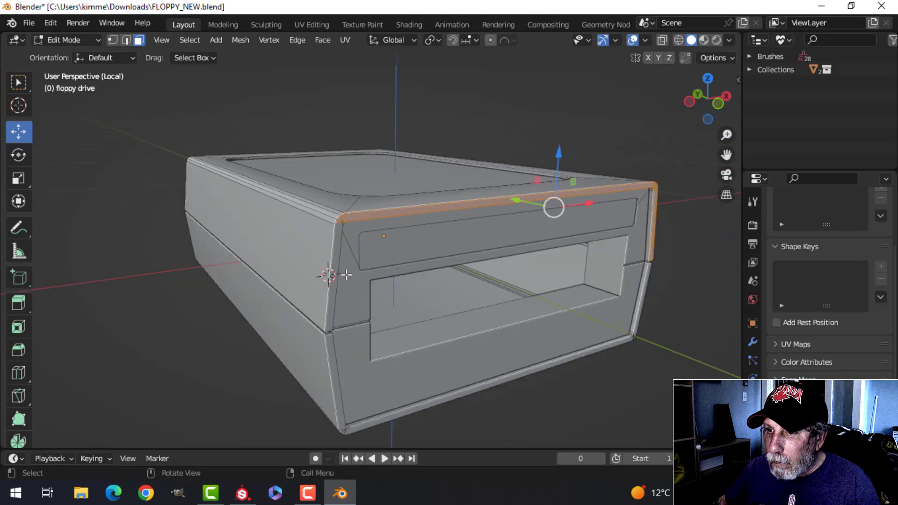
shift+click(337, 244)
scroll(318, 229, up, 5)
scroll(309, 201, down, 2)
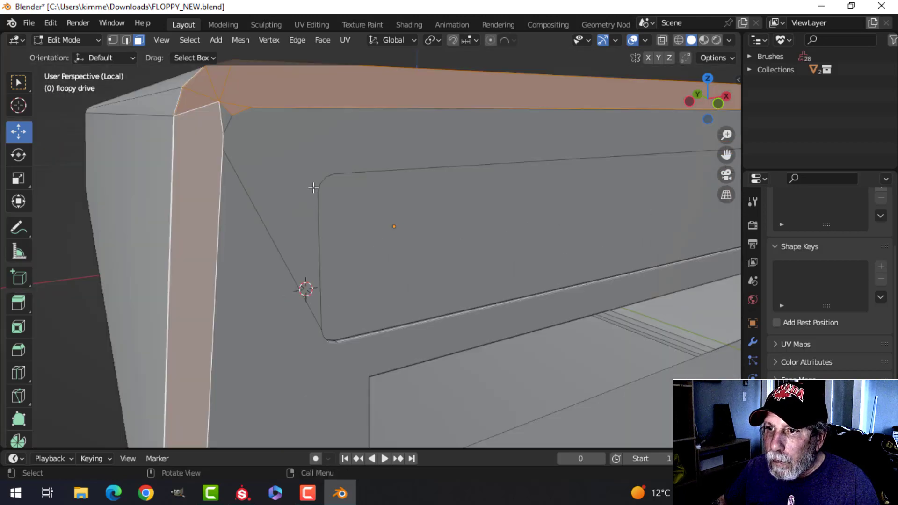
shift+click(229, 122)
scroll(262, 178, down, 4)
shift+middle_drag(323, 275, 290, 162)
scroll(257, 203, up, 1)
scroll(255, 203, up, 2)
shift+click(307, 90)
shift+middle_drag(350, 154, 357, 181)
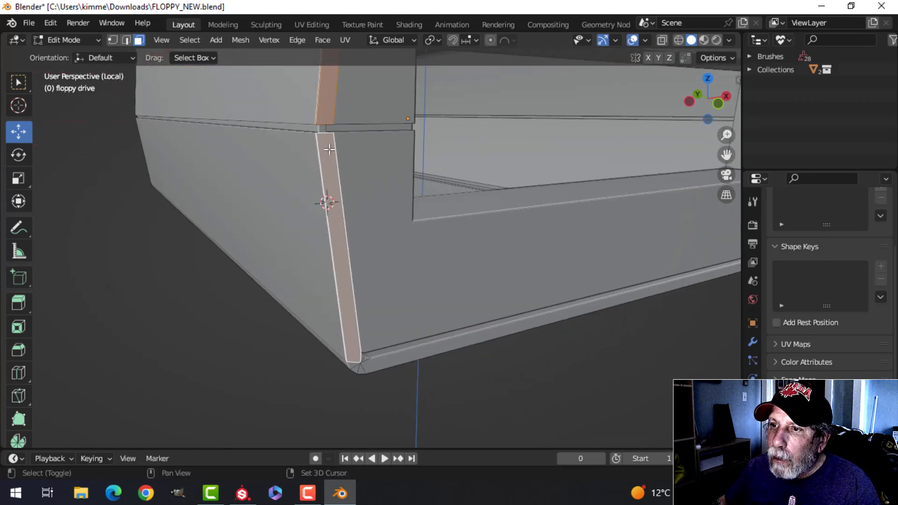
middle_drag(360, 302, 356, 281)
scroll(357, 280, up, 2)
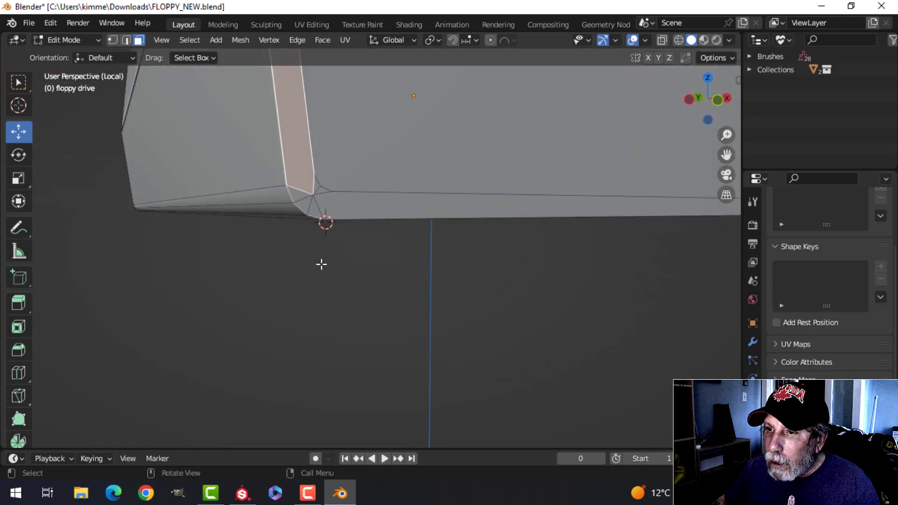
shift+click(304, 196)
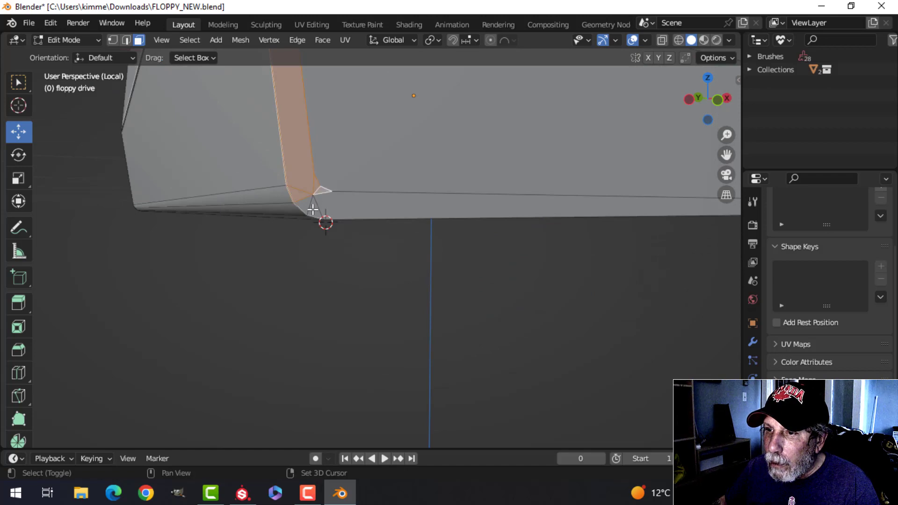
shift+click(336, 209)
scroll(453, 221, down, 5)
shift+middle_drag(572, 242, 385, 264)
scroll(385, 265, up, 3)
scroll(326, 280, up, 4)
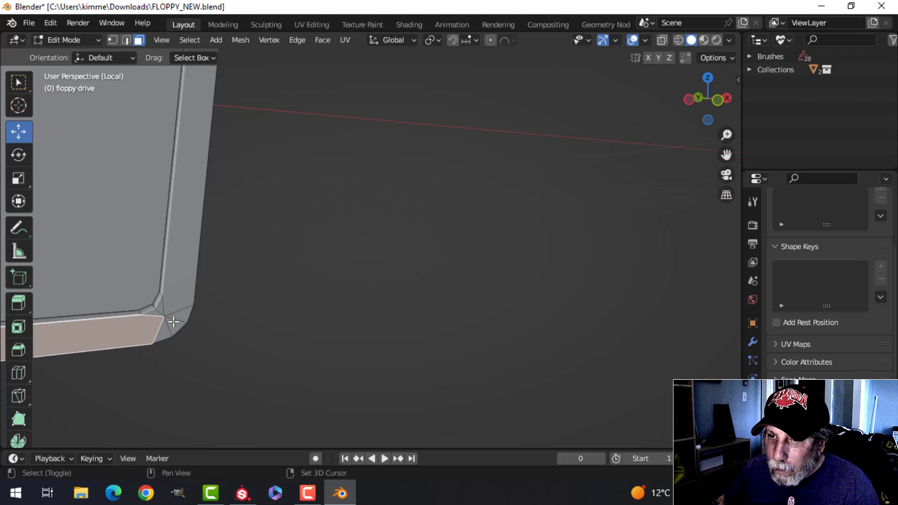
shift+click(177, 319)
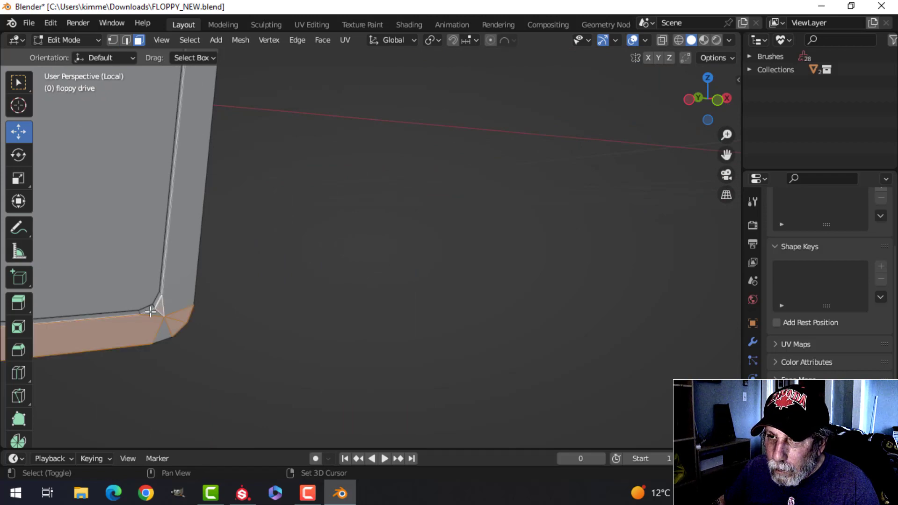
shift+click(178, 285)
scroll(272, 206, down, 3)
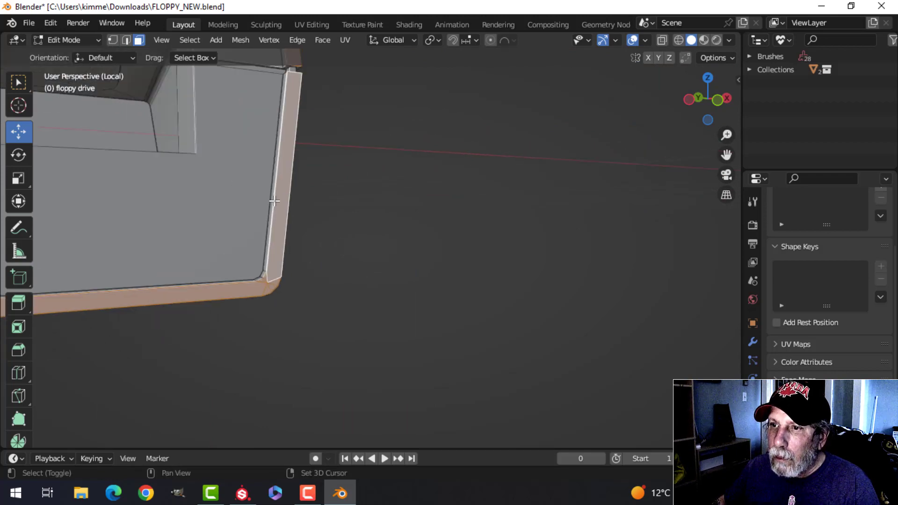
shift+middle_drag(273, 202, 380, 317)
scroll(286, 298, up, 4)
scroll(314, 318, up, 3)
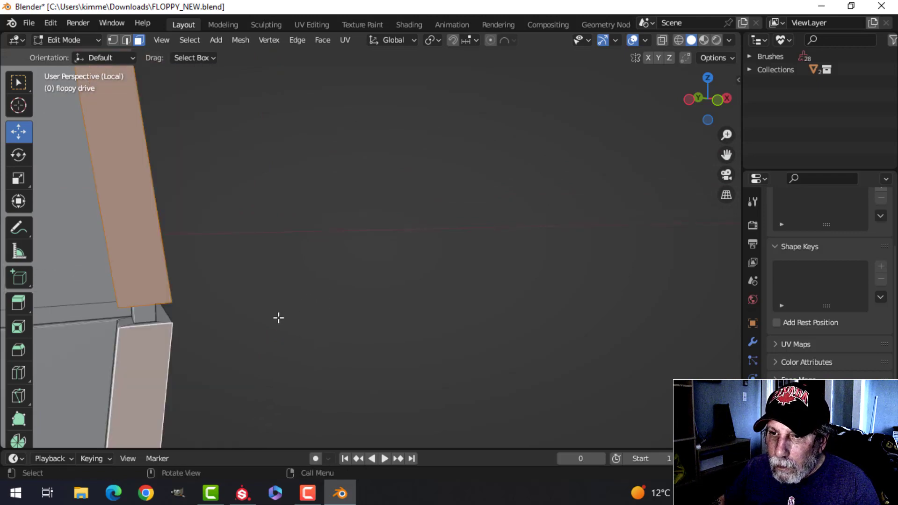
key(x)
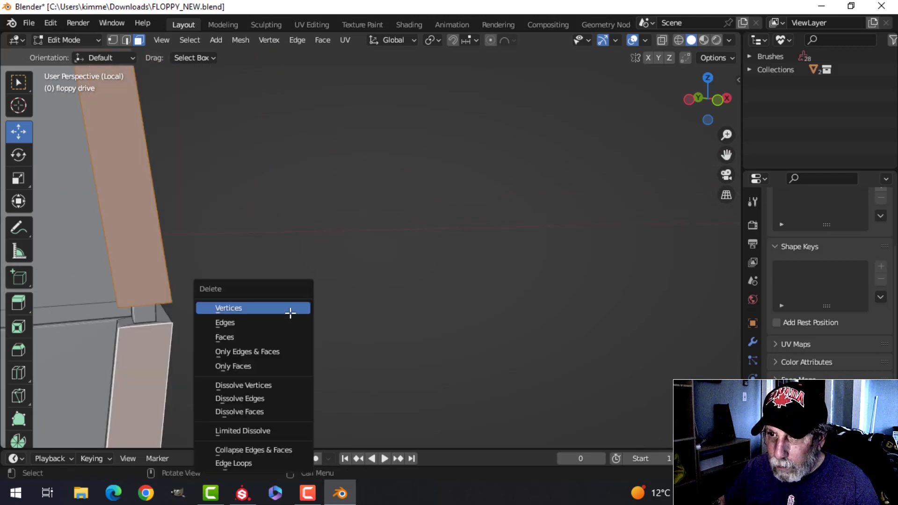
click(270, 336)
scroll(225, 298, up, 3)
middle_drag(225, 298, 232, 296)
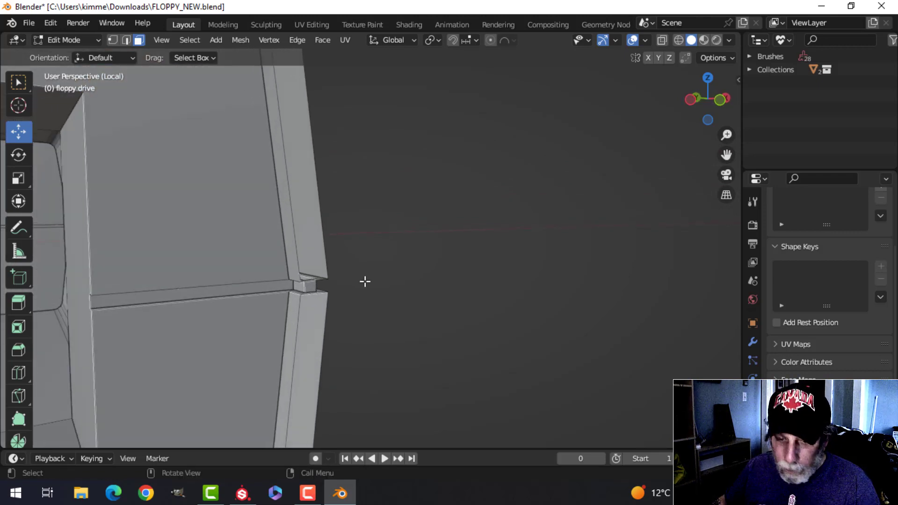
Step: Select the open edge loop of the upper half's front border and fill it with a single face
scroll(359, 272, down, 3)
scroll(367, 181, down, 2)
shift+middle_drag(360, 180, 353, 218)
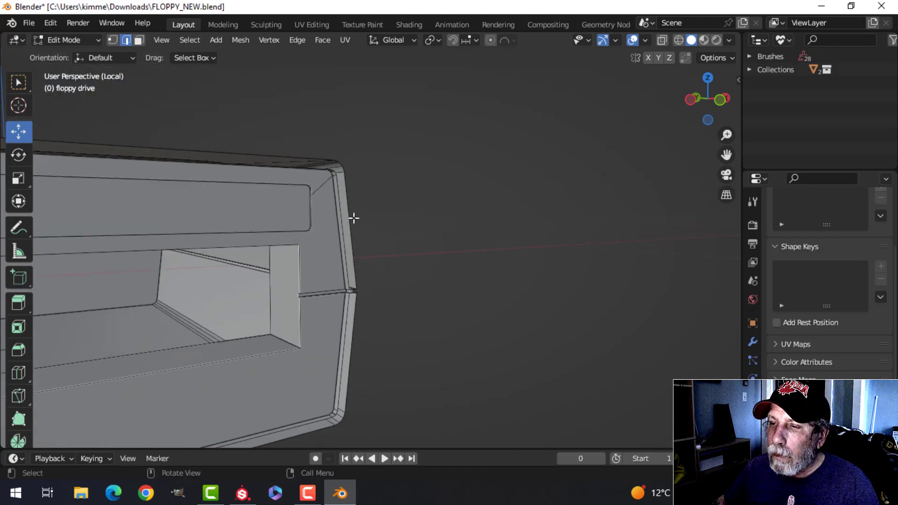
scroll(358, 211, up, 2)
alt+click(328, 146)
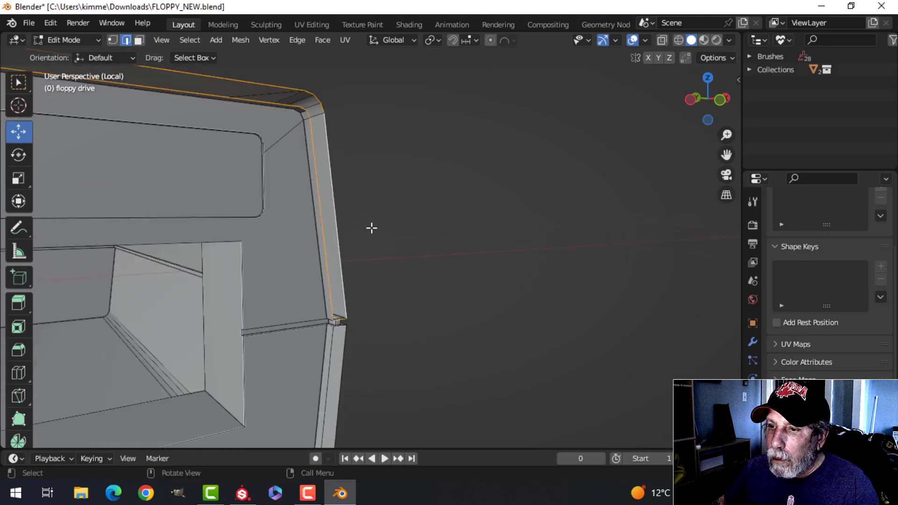
key(f)
scroll(377, 231, down, 4)
key(alt+a)
Step: Select the open edge loop of the lower half's front border and fill it with a single face
scroll(205, 302, down, 3)
shift+middle_drag(205, 303, 299, 259)
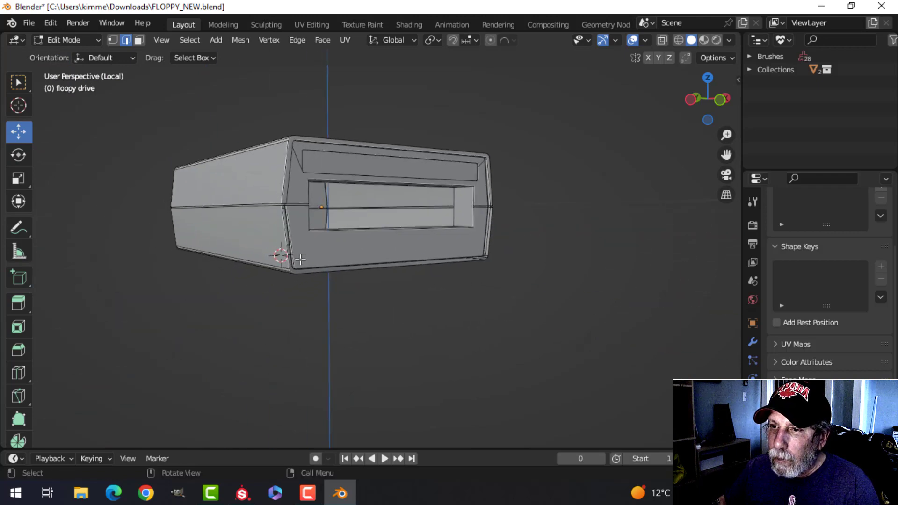
scroll(271, 260, up, 2)
alt+click(141, 180)
key(f)
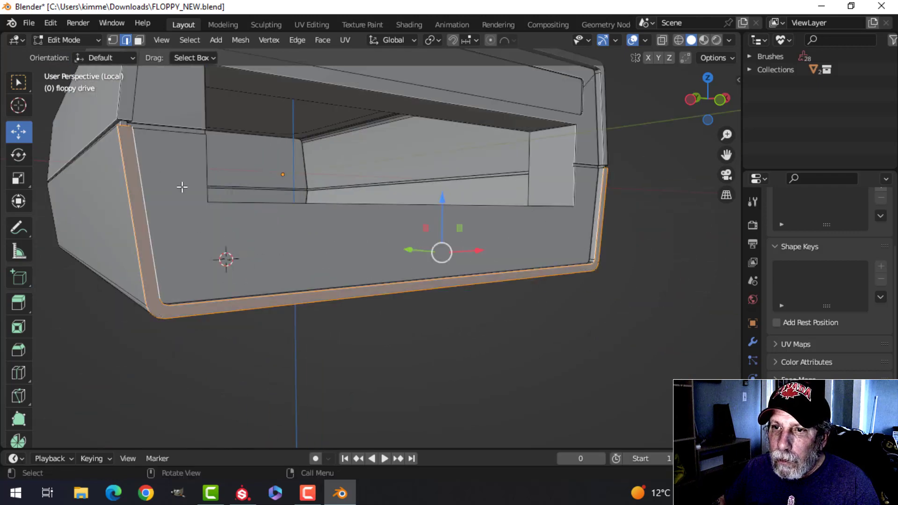
Step: Clear the selection and examine the mesh around the front rim, its rounded corner and the drive opening
key(alt+a)
scroll(185, 190, down, 3)
shift+middle_drag(185, 190, 222, 267)
scroll(312, 252, up, 2)
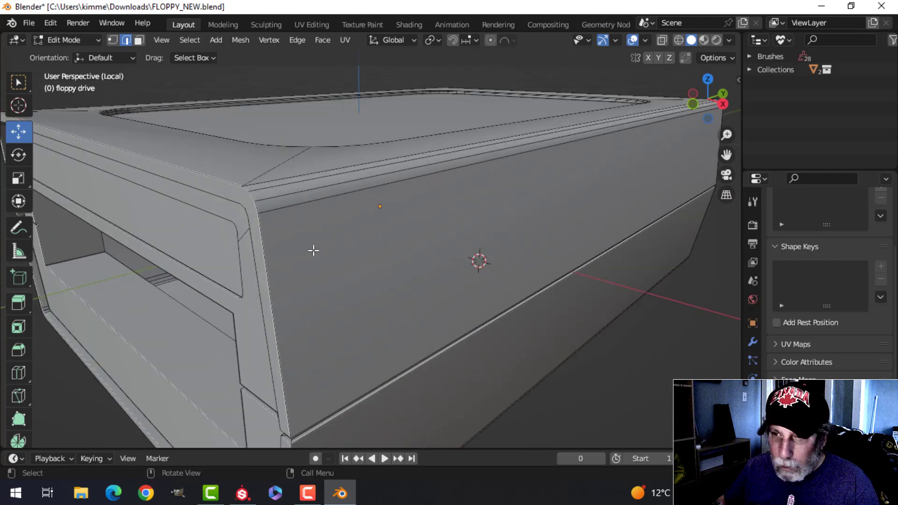
key(1)
scroll(314, 250, down, 3)
middle_drag(293, 247, 300, 246)
scroll(386, 227, down, 3)
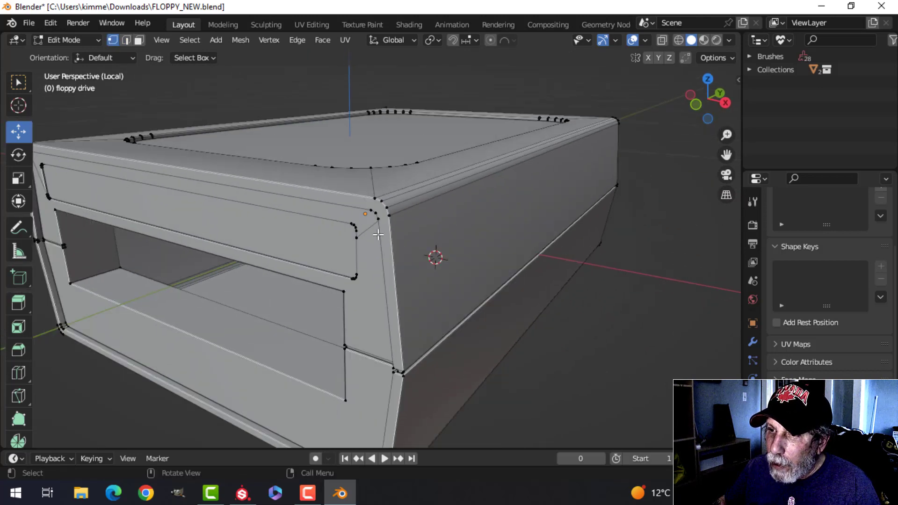
scroll(371, 236, up, 5)
middle_drag(371, 236, 347, 263)
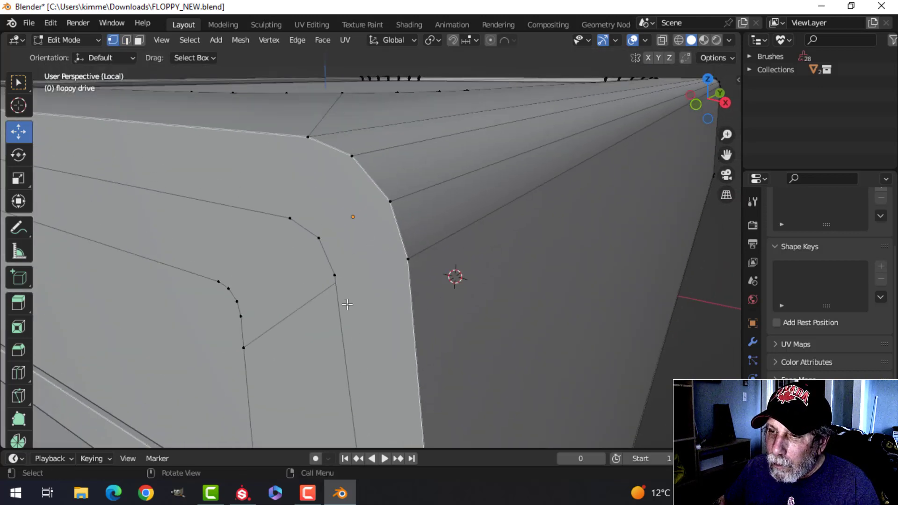
scroll(347, 304, down, 3)
middle_drag(347, 305, 374, 266)
scroll(346, 272, down, 1)
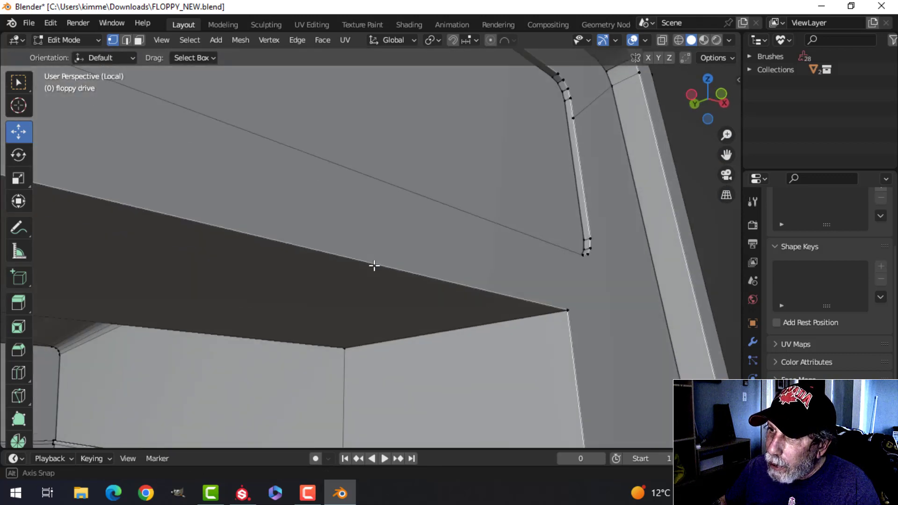
scroll(580, 92, down, 3)
middle_drag(493, 194, 388, 263)
scroll(409, 224, up, 2)
Step: Select the outer front edges of the case's upper half, leaving the long top side edge out of the selection
key(2)
alt+click(407, 231)
drag(264, 275, 319, 279)
middle_drag(318, 280, 278, 212)
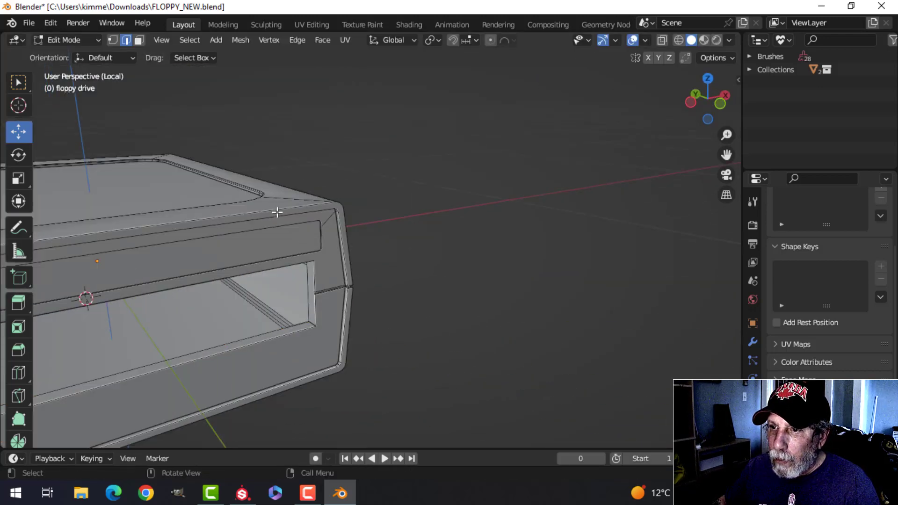
middle_drag(370, 227, 309, 236)
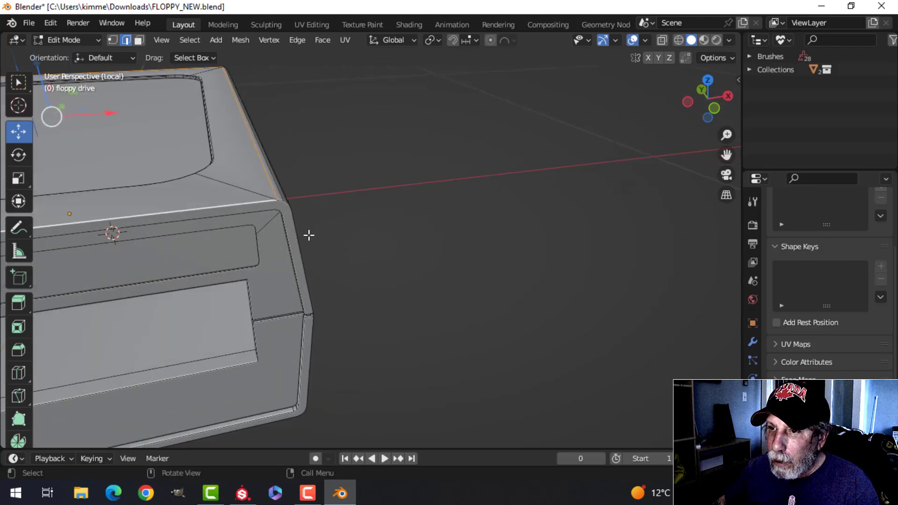
scroll(256, 163, up, 1)
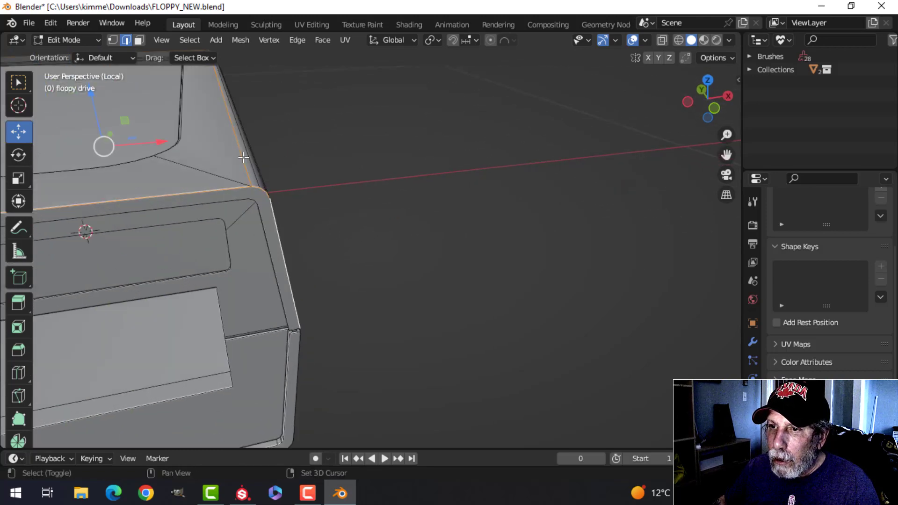
shift+click(243, 158)
scroll(263, 216, down, 3)
shift+middle_drag(266, 220, 414, 285)
shift+middle_drag(332, 289, 331, 222)
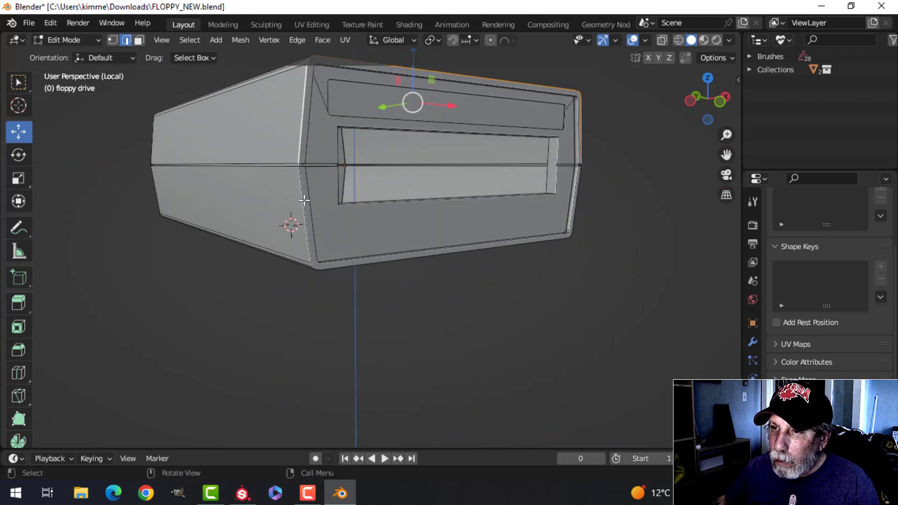
Step: Add the lower half's outer front edges and the inner side edges of the front rim to the selection
scroll(389, 271, up, 8)
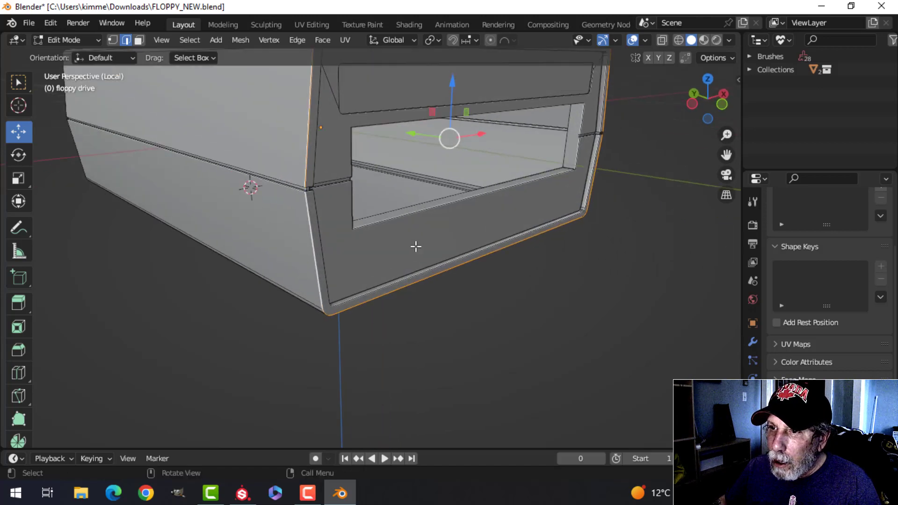
middle_drag(351, 265, 337, 248)
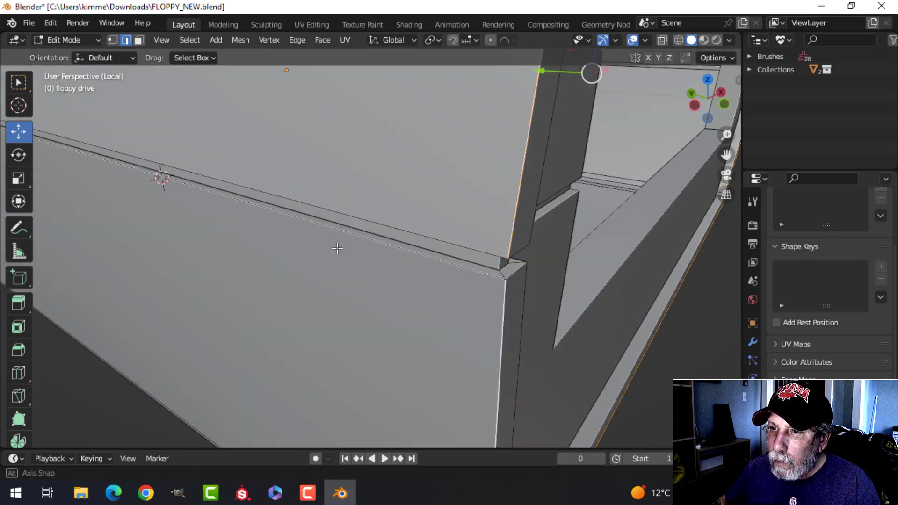
middle_drag(499, 265, 176, 233)
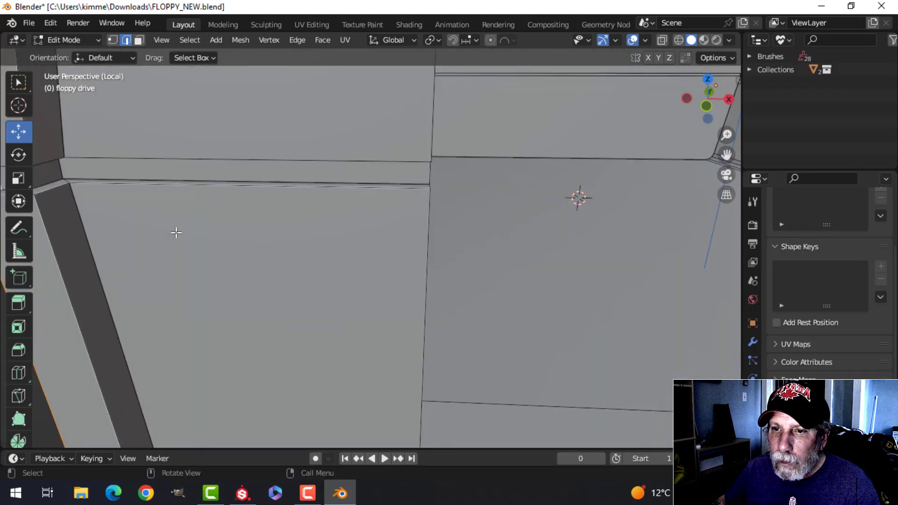
middle_drag(89, 185, 108, 180)
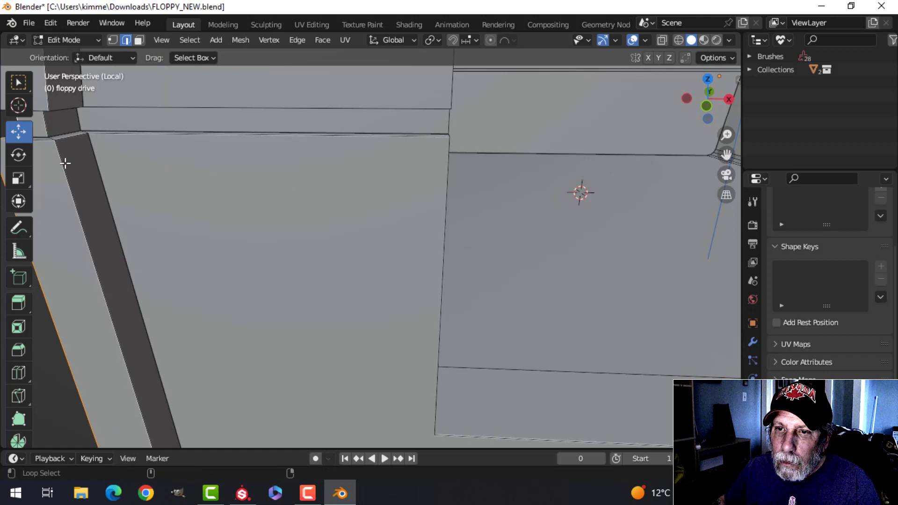
scroll(90, 153, down, 2)
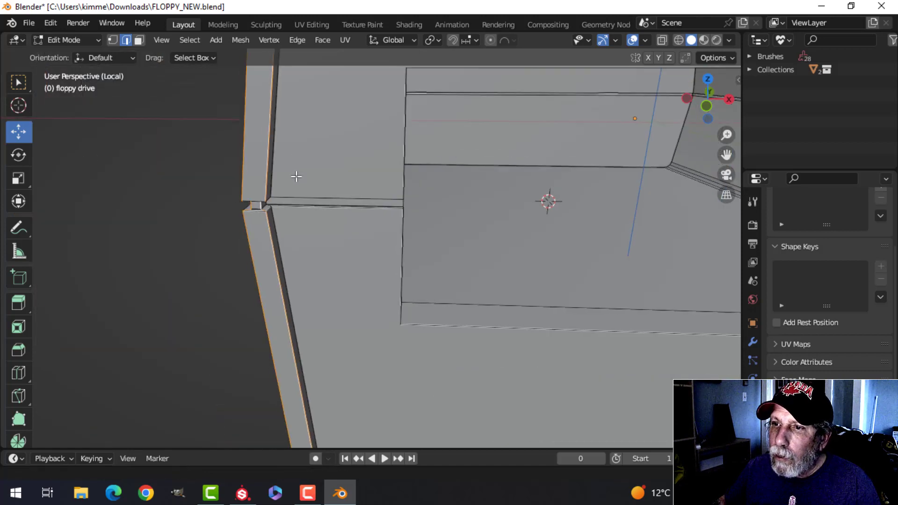
shift+middle_drag(294, 176, 290, 216)
scroll(290, 215, up, 2)
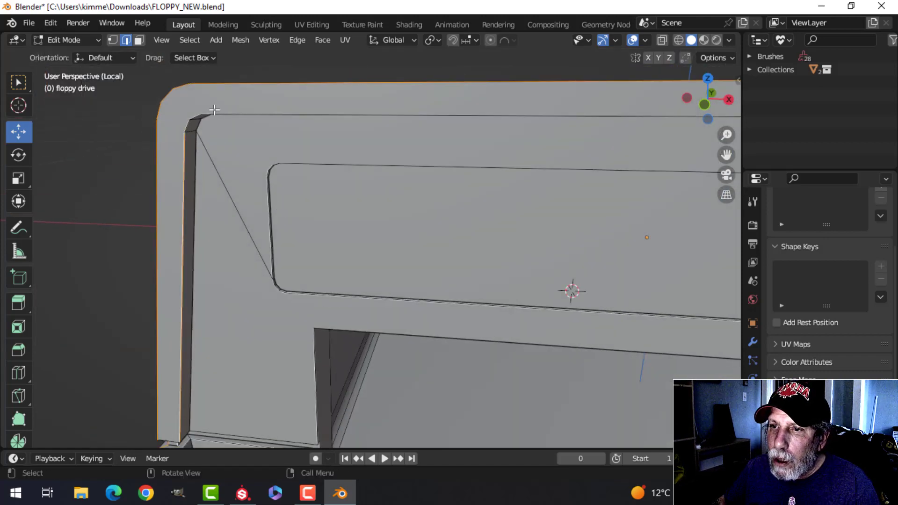
Step: Add the remaining inner edges along the upper part of the front rim to the selection
middle_drag(214, 114, 434, 208)
middle_drag(490, 205, 499, 157)
scroll(550, 248, up, 1)
alt+shift+click(530, 213)
scroll(536, 248, down, 3)
scroll(471, 195, up, 2)
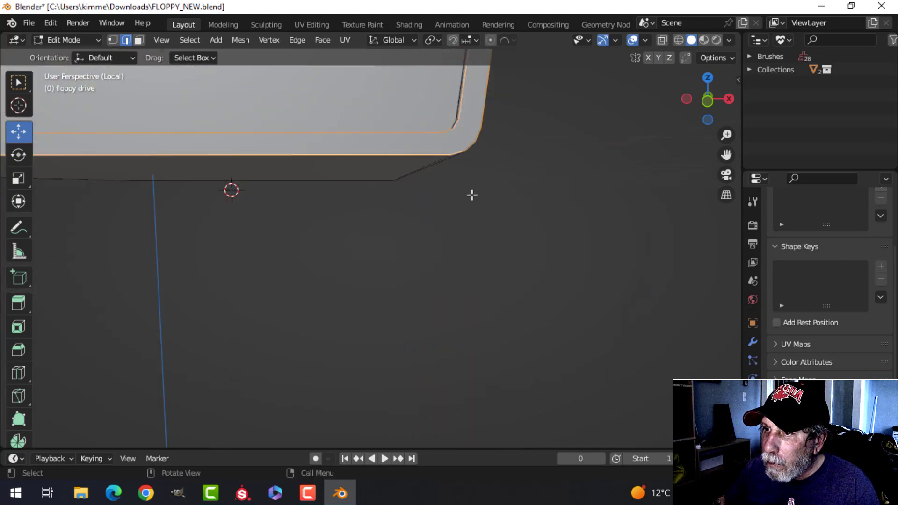
Step: Bevel the selected inner and outer front rim edges with a width of 0.00208 m and 2 segments
scroll(468, 195, down, 3)
shift+middle_drag(298, 199, 389, 265)
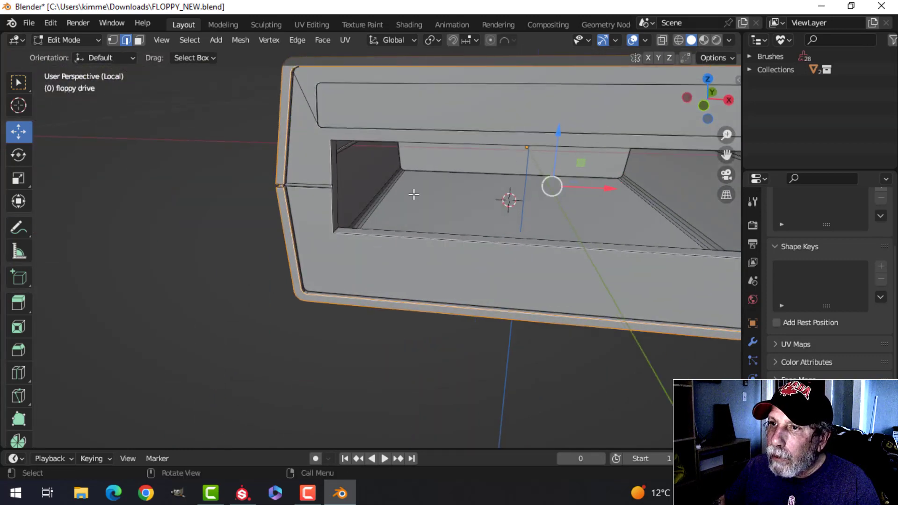
shift+middle_drag(414, 195, 350, 264)
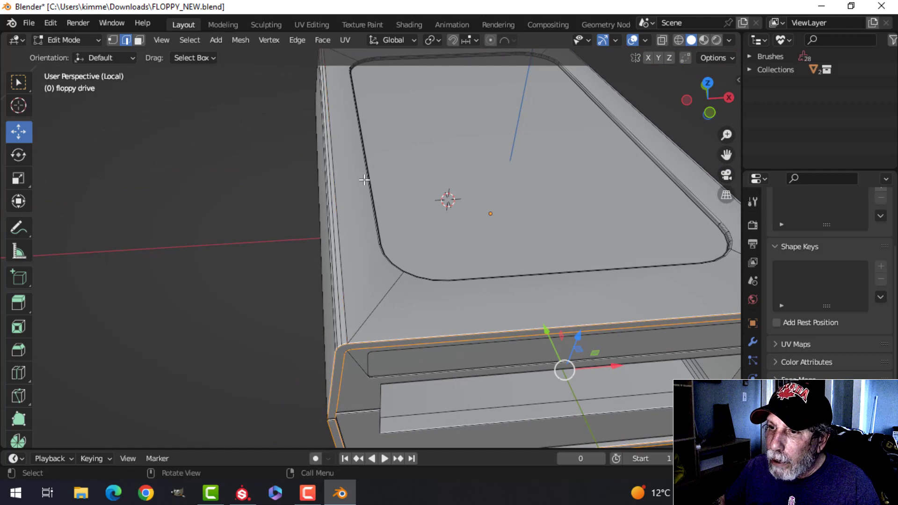
middle_drag(365, 180, 450, 271)
scroll(351, 325, down, 4)
scroll(494, 230, up, 3)
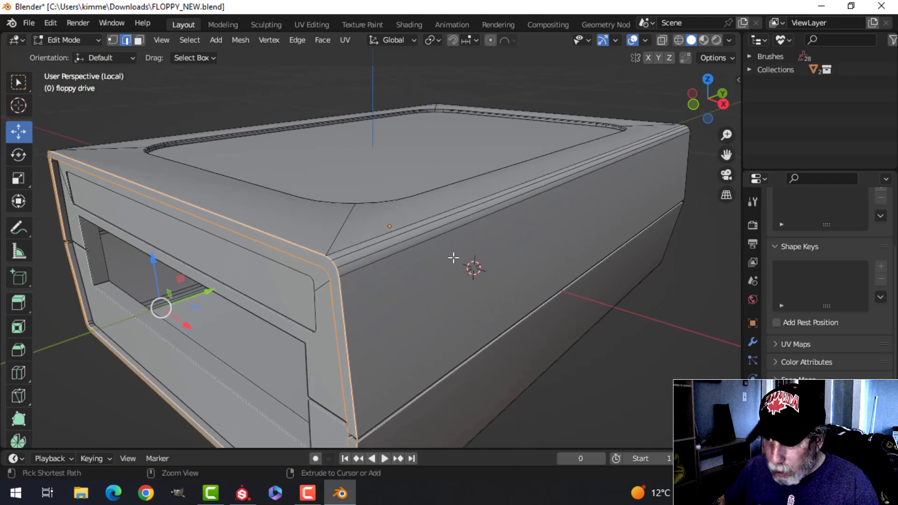
scroll(477, 255, down, 2)
scroll(478, 256, up, 1)
click(477, 256)
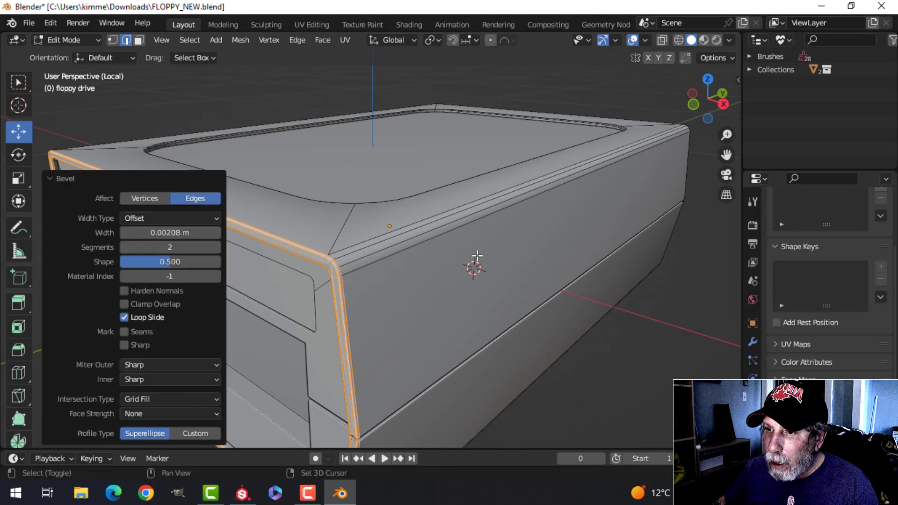
Step: Inspect the bevelled front rim in Object Mode and Edit Mode, including its rounded corner
scroll(397, 266, down, 3)
key(Tab)
scroll(397, 267, up, 5)
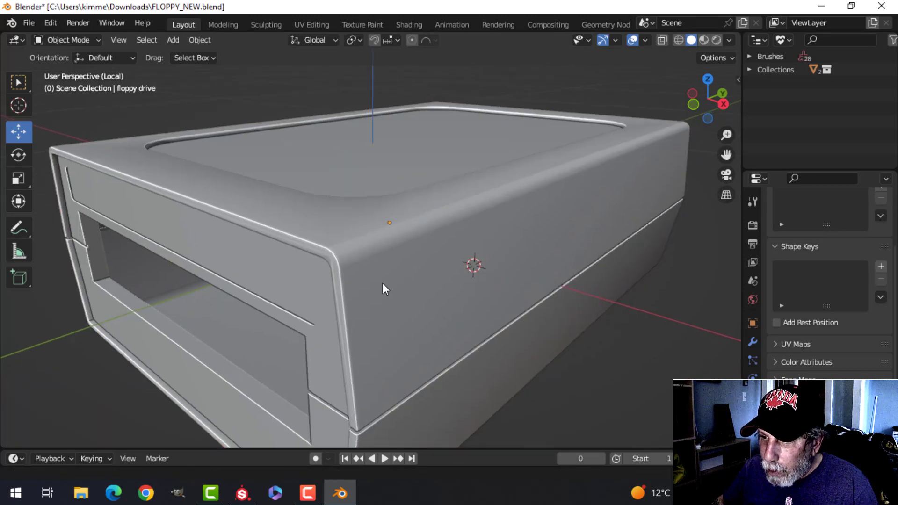
middle_drag(383, 282, 395, 255)
scroll(407, 251, up, 6)
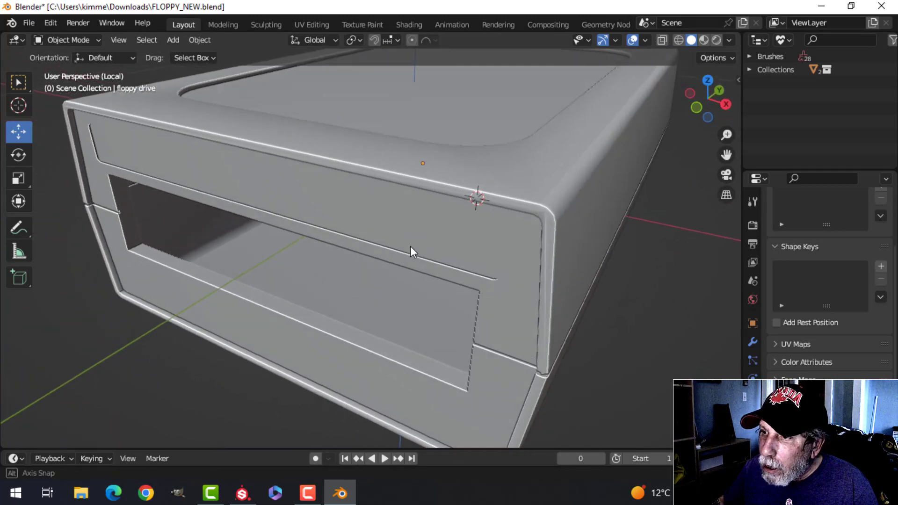
key(Tab)
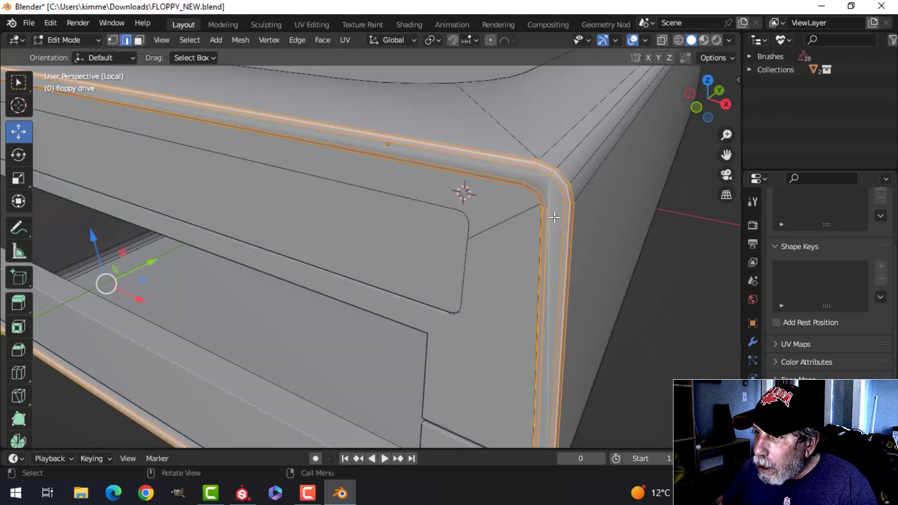
key(Tab)
scroll(492, 220, down, 6)
shift+middle_drag(342, 222, 364, 234)
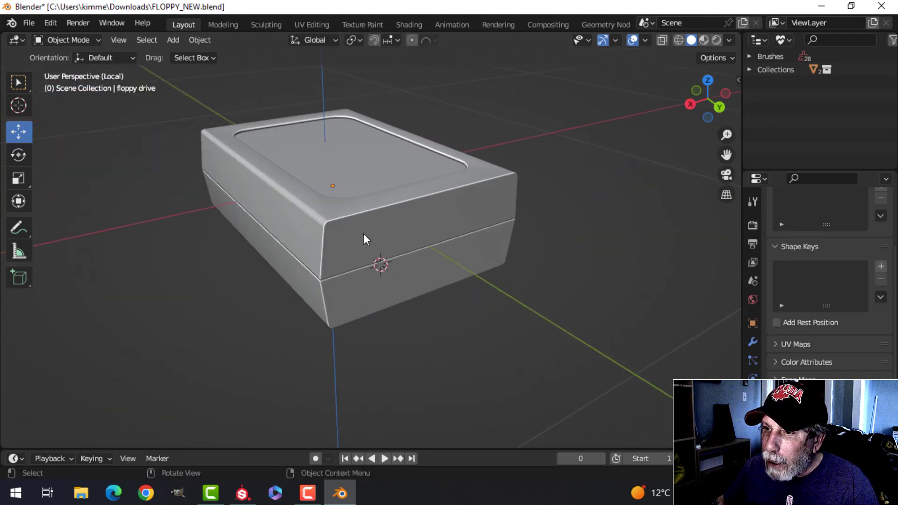
Step: In Edit Mode, select the outer rear edges of the case's upper and lower halves, starting from one rear corner
key(Tab)
scroll(372, 245, up, 4)
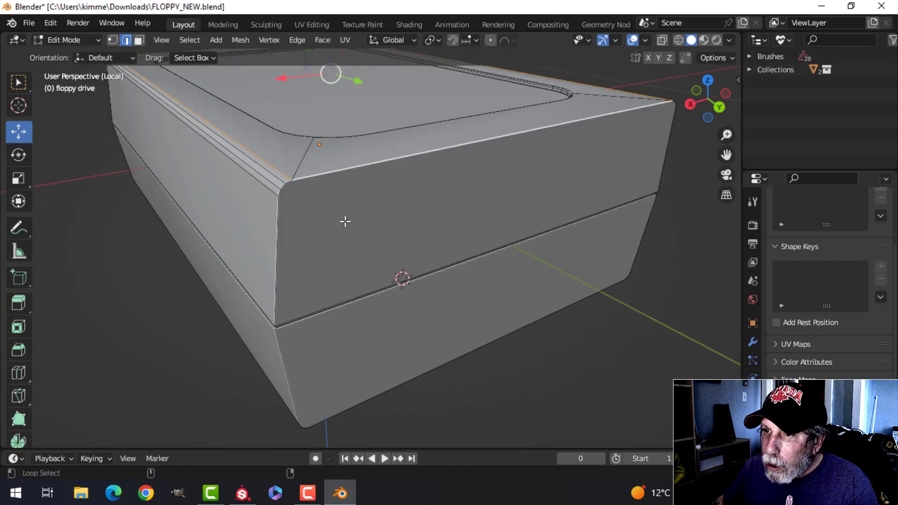
shift+click(281, 171)
shift+middle_drag(422, 259, 420, 201)
scroll(298, 268, up, 3)
shift+middle_drag(298, 268, 399, 206)
scroll(399, 206, up, 2)
shift+middle_drag(417, 129, 366, 180)
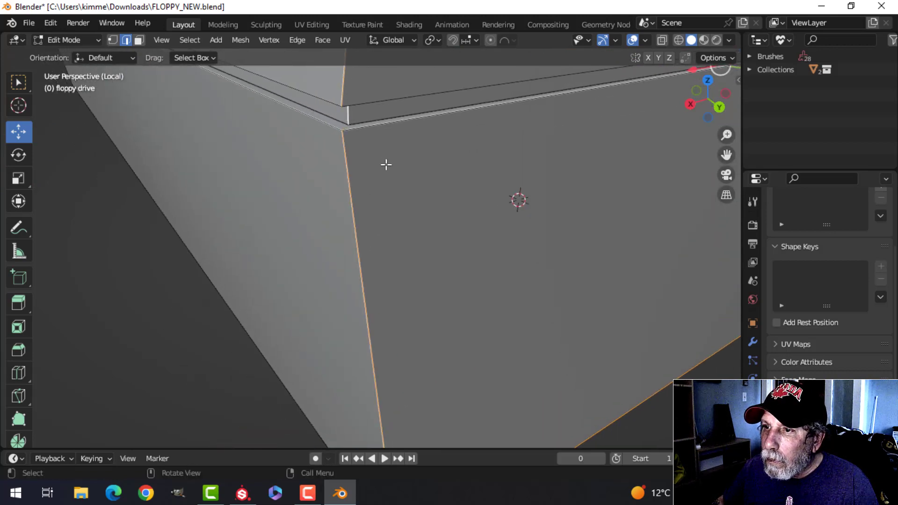
Step: Add the upper half's missing outline edges at the opposite rear corner to the rear edge selection
scroll(386, 165, down, 5)
middle_drag(620, 245, 507, 241)
scroll(412, 206, up, 2)
shift+middle_drag(412, 207, 440, 270)
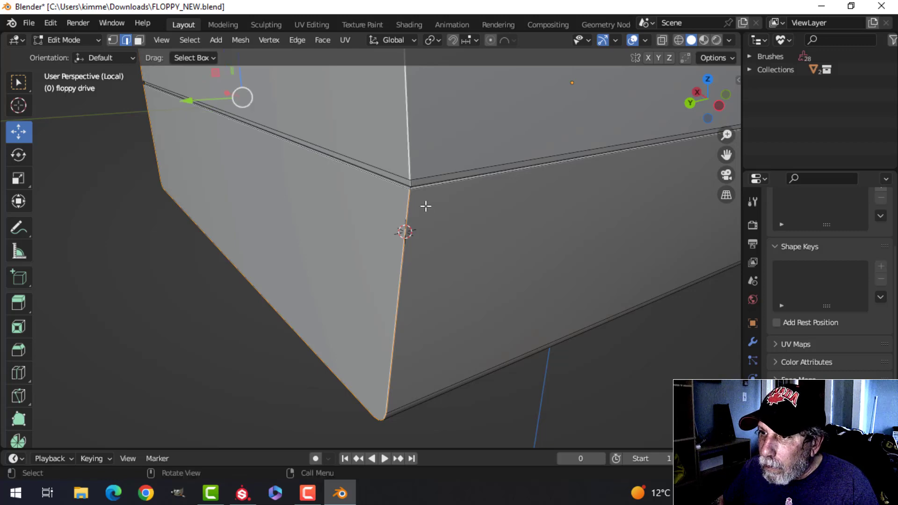
scroll(425, 200, up, 2)
alt+shift+click(447, 123)
scroll(471, 175, down, 2)
shift+middle_drag(469, 174, 718, 248)
scroll(399, 277, up, 3)
scroll(399, 276, up, 2)
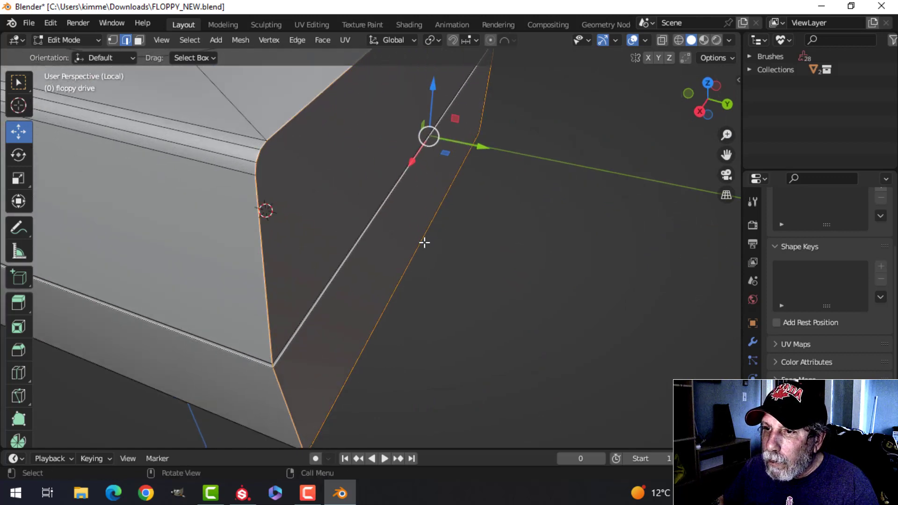
Step: Bevel the selected rear outline edges with a width of 0.00315 m and 2 segments, and return to Object Mode
middle_drag(422, 237, 398, 257)
scroll(374, 261, down, 2)
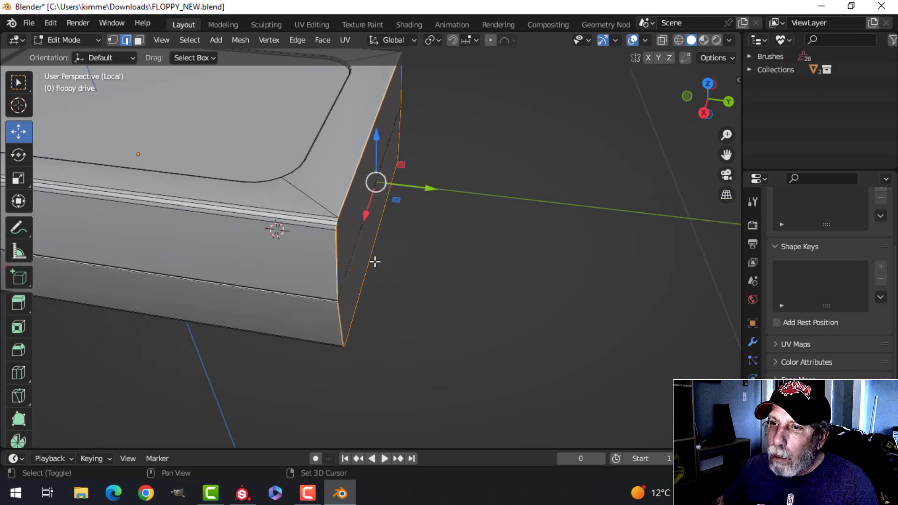
shift+middle_drag(341, 189, 393, 230)
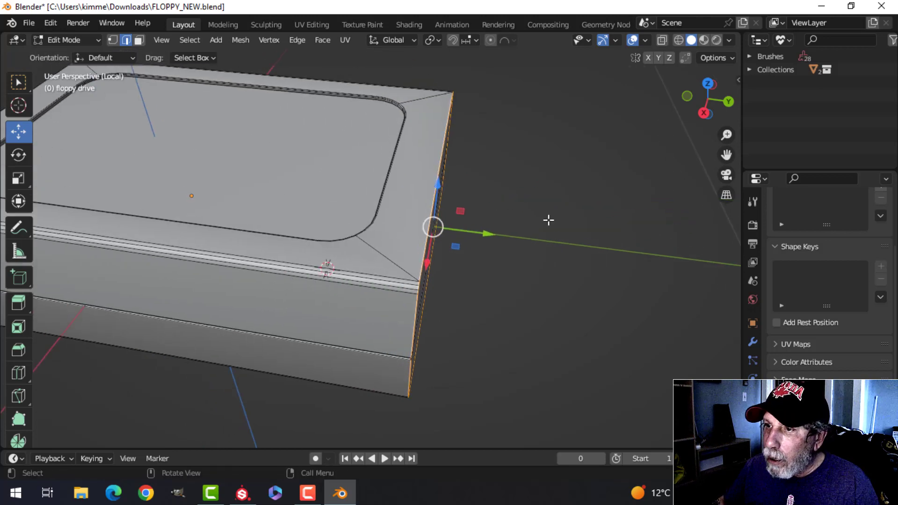
shift+middle_drag(548, 220, 369, 214)
shift+middle_drag(475, 255, 227, 204)
scroll(468, 220, up, 2)
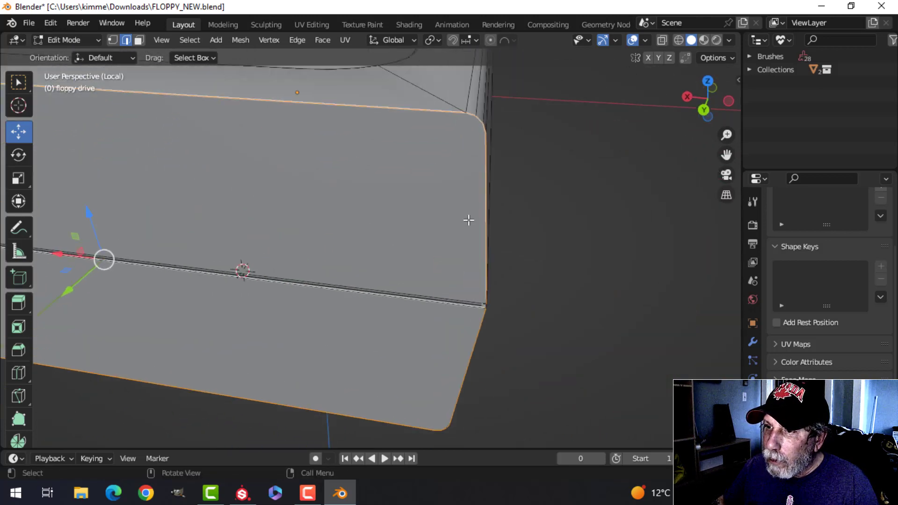
middle_drag(469, 220, 397, 217)
scroll(462, 149, down, 2)
scroll(499, 270, up, 1)
shift+middle_drag(499, 271, 472, 225)
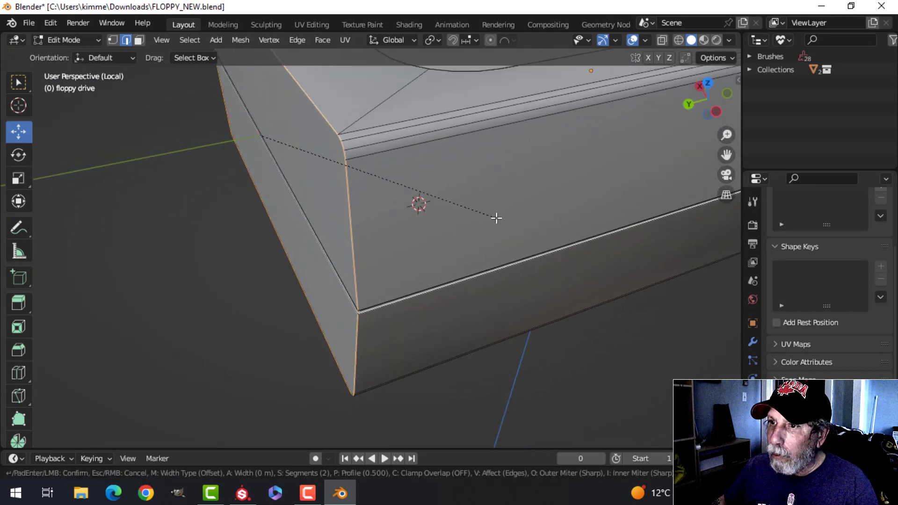
click(526, 229)
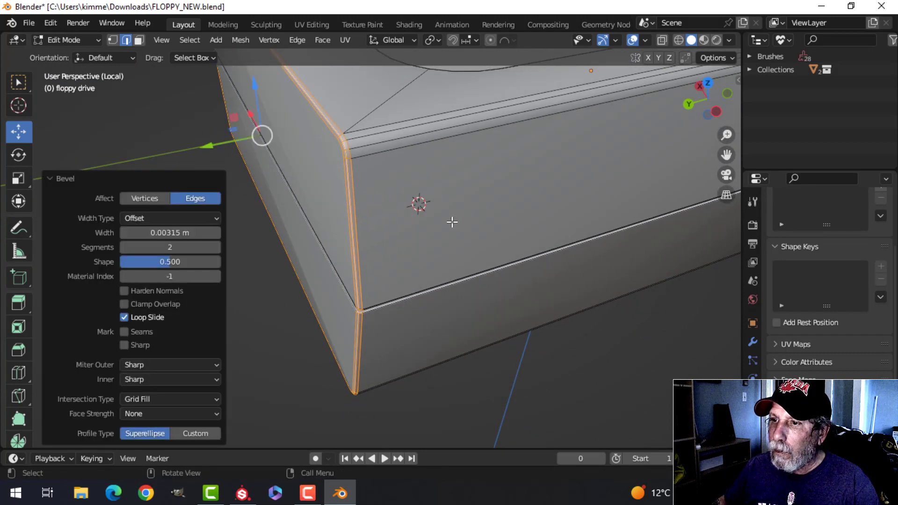
key(Tab)
scroll(457, 231, down, 3)
Step: In Edit Mode, select the facing seam edges of the case's upper and lower halves all the way round
key(alt+a)
middle_drag(458, 235, 406, 250)
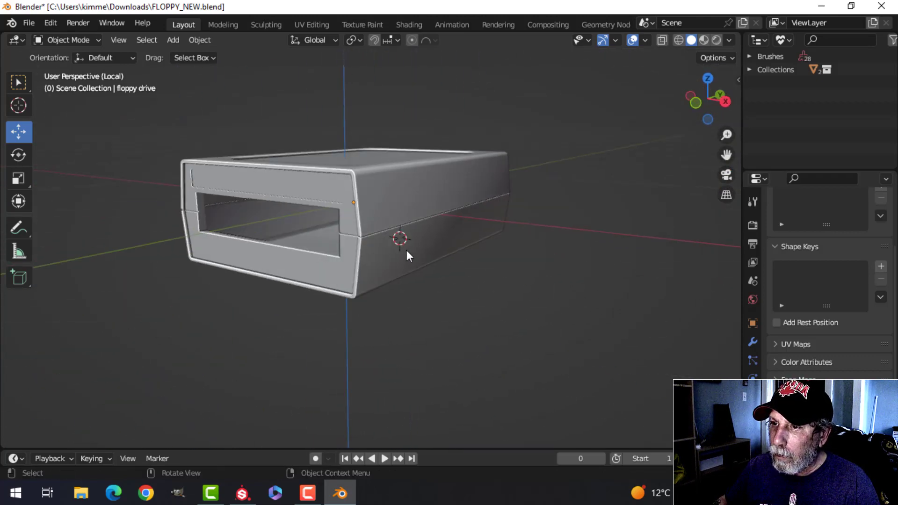
scroll(406, 251, up, 6)
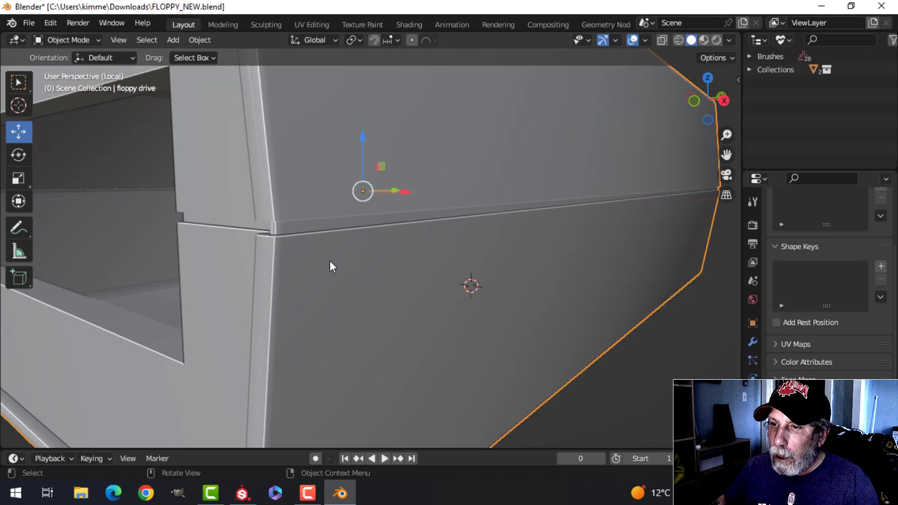
key(Tab)
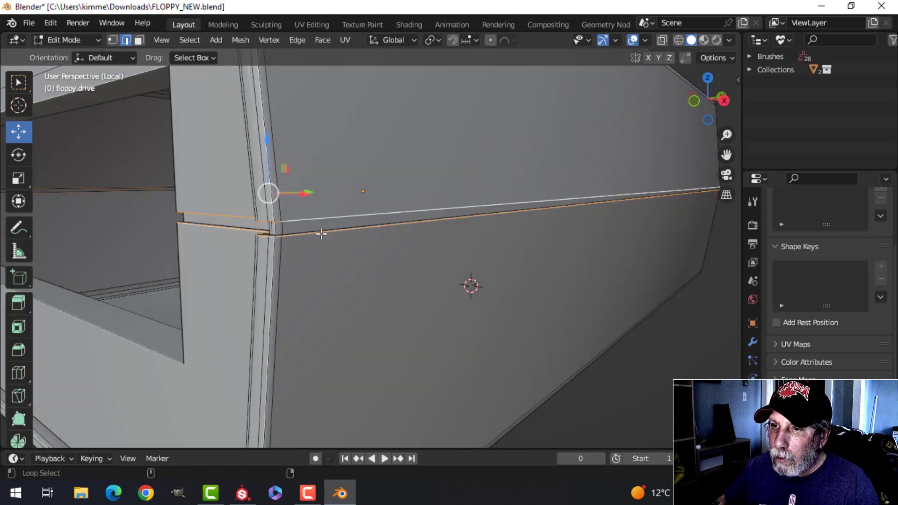
scroll(322, 234, down, 5)
middle_drag(322, 234, 381, 252)
scroll(382, 263, up, 5)
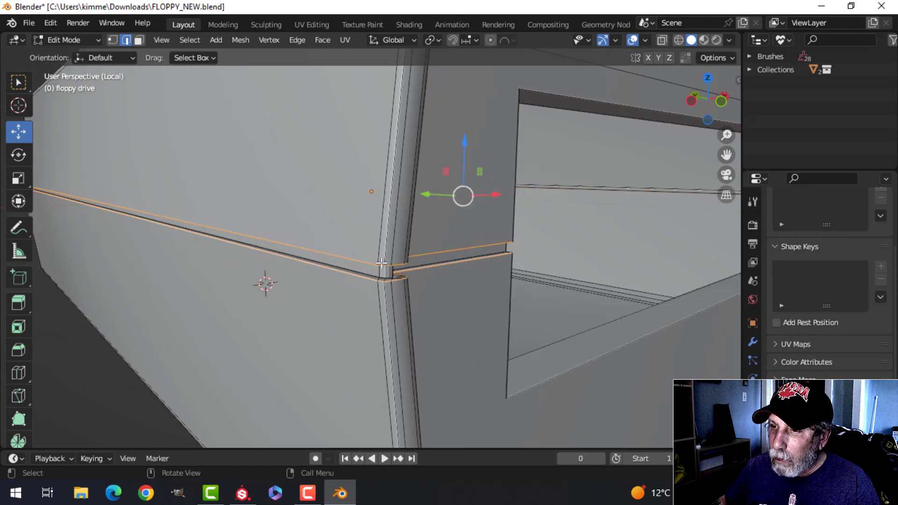
scroll(480, 275, up, 1)
Step: Bevel the selected seam edges with a width of about 0.00093 m and 3 segments, and return to Object Mode
shift+middle_drag(498, 292, 455, 266)
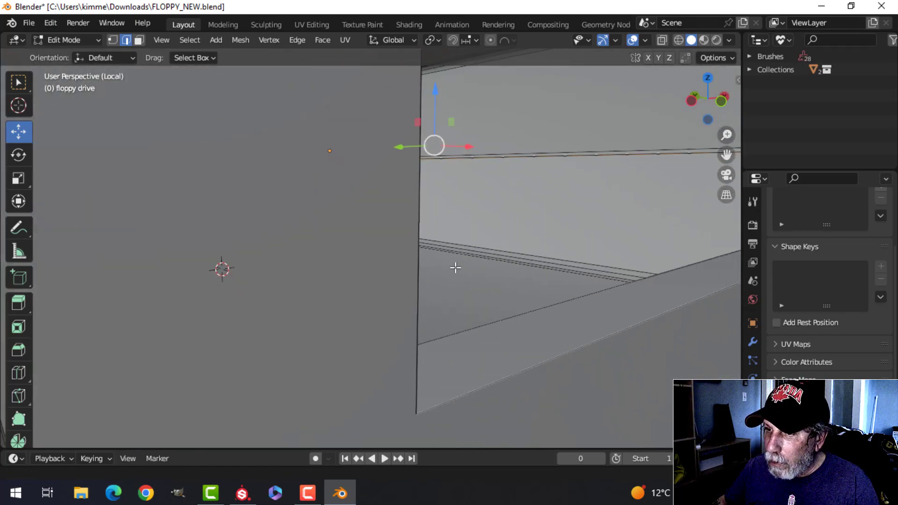
scroll(381, 271, down, 1)
shift+middle_drag(380, 271, 391, 277)
scroll(393, 275, up, 1)
scroll(391, 277, down, 1)
scroll(359, 243, up, 1)
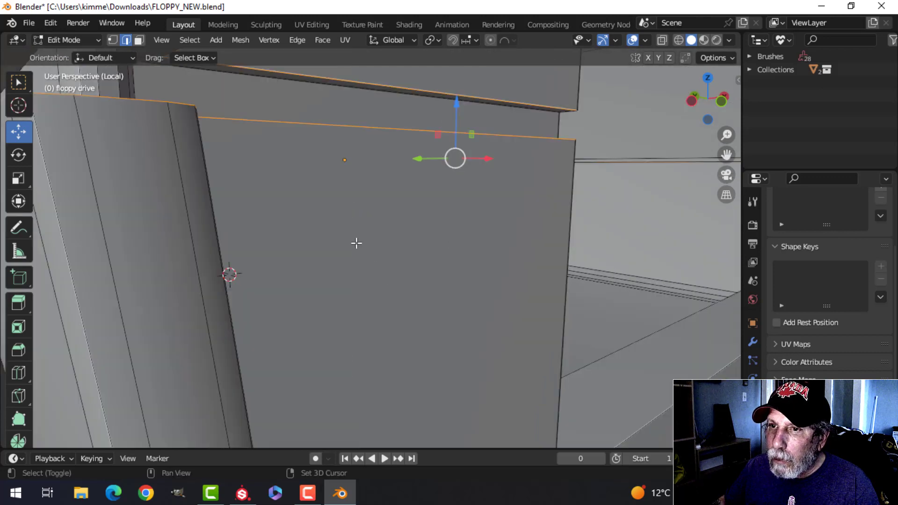
shift+middle_drag(357, 244, 408, 271)
shift+middle_drag(408, 272, 400, 230)
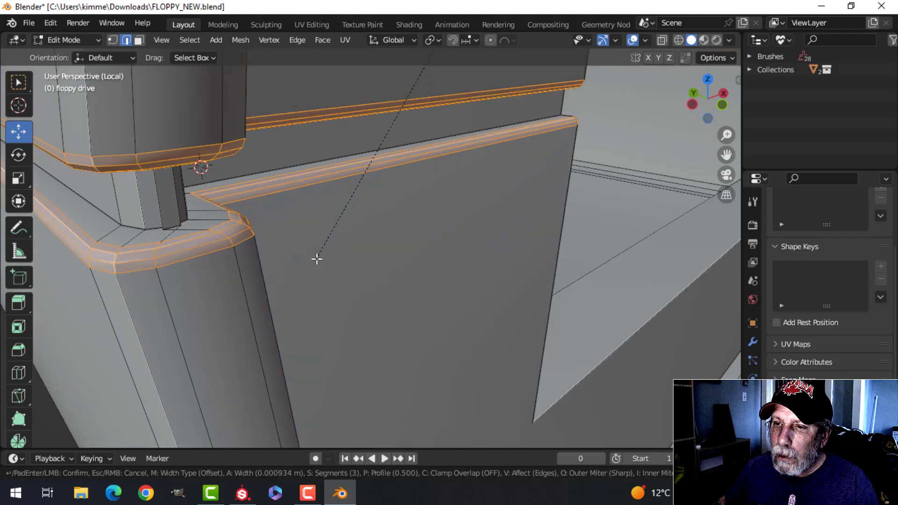
click(317, 259)
key(Tab)
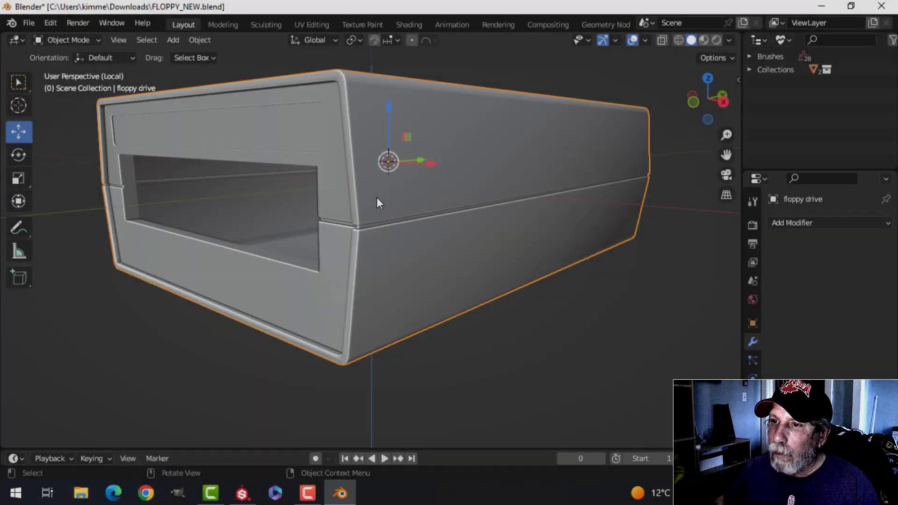
Step: In Edit Mode, select the outline edges of the long panel above the case's front opening
scroll(328, 191, up, 2)
key(Tab)
scroll(347, 191, up, 3)
shift+middle_drag(461, 166, 485, 178)
middle_drag(518, 203, 504, 201)
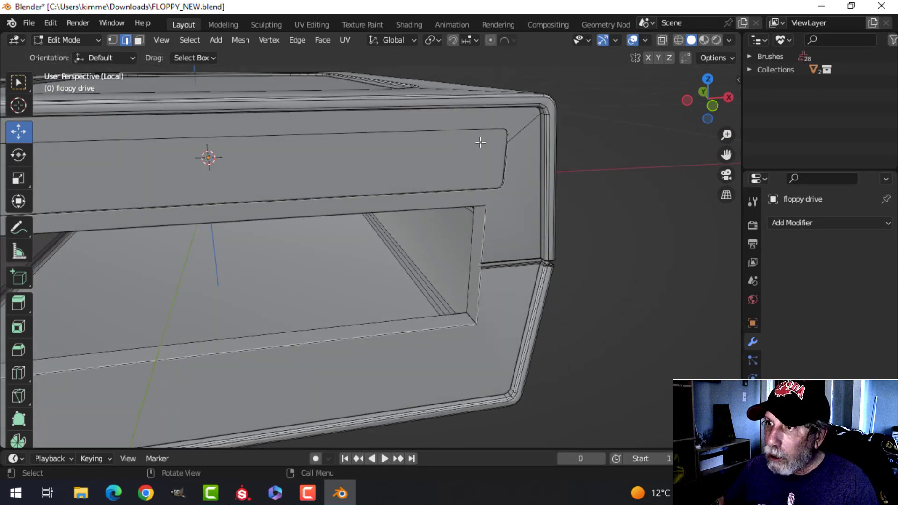
scroll(356, 188, down, 3)
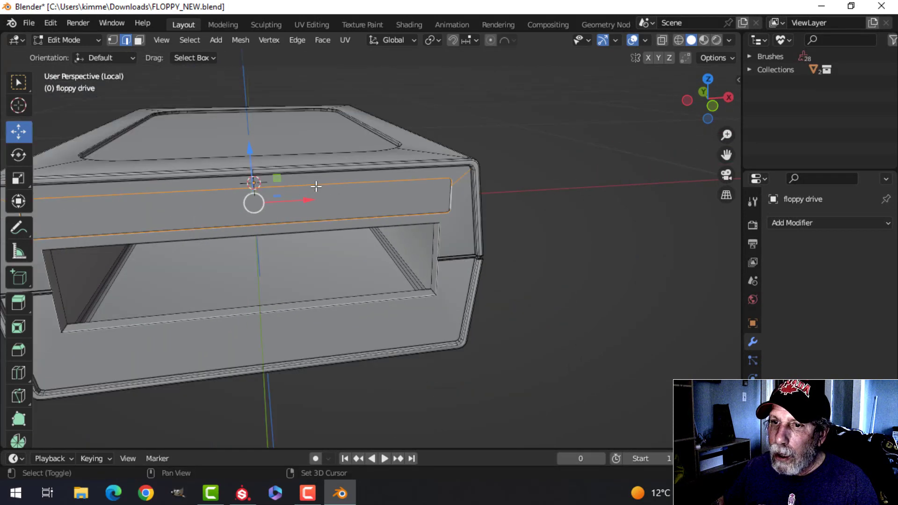
shift+middle_drag(315, 187, 363, 181)
scroll(391, 182, up, 2)
middle_drag(429, 186, 532, 179)
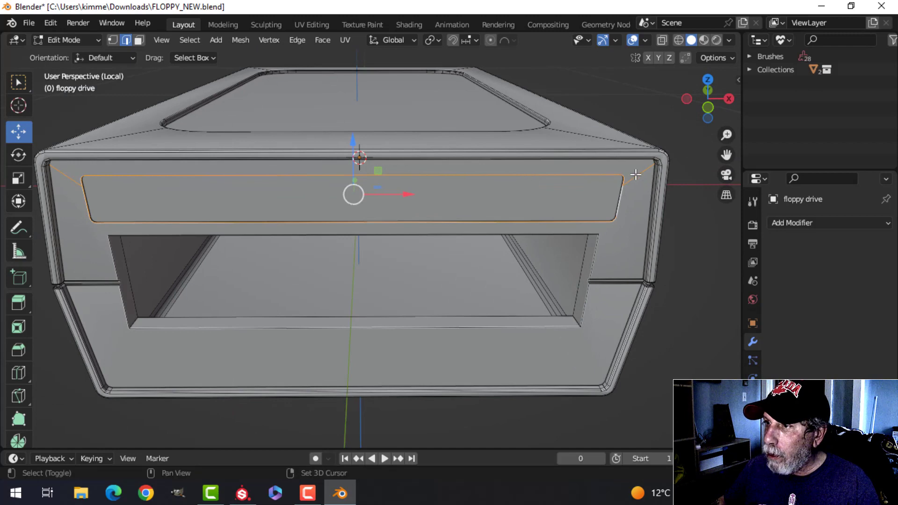
Step: Leave the diagonal corner edges out of the selection and bevel the panel outline with a width of 0.000547 m and 2 segments
scroll(224, 219, up, 3)
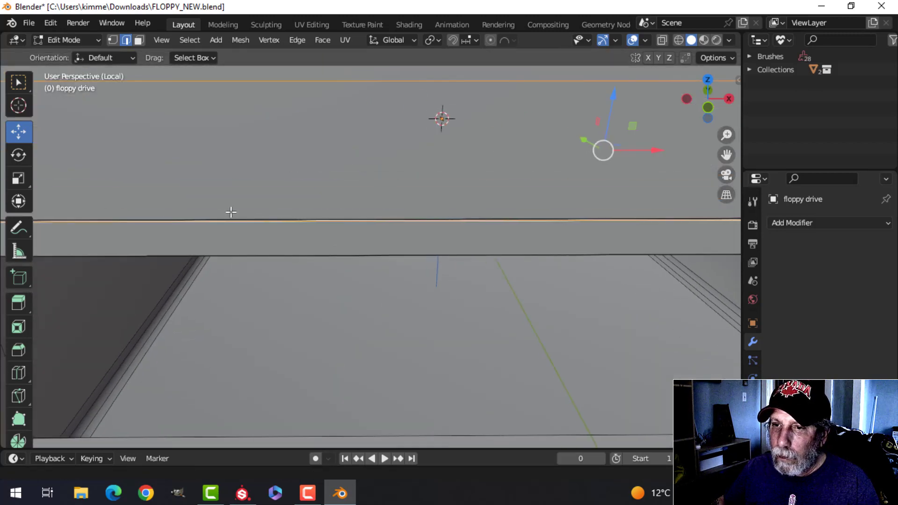
shift+middle_drag(309, 195, 381, 204)
shift+middle_drag(458, 183, 694, 193)
middle_drag(725, 195, 52, 178)
shift+middle_drag(557, 103, 505, 157)
scroll(506, 158, up, 4)
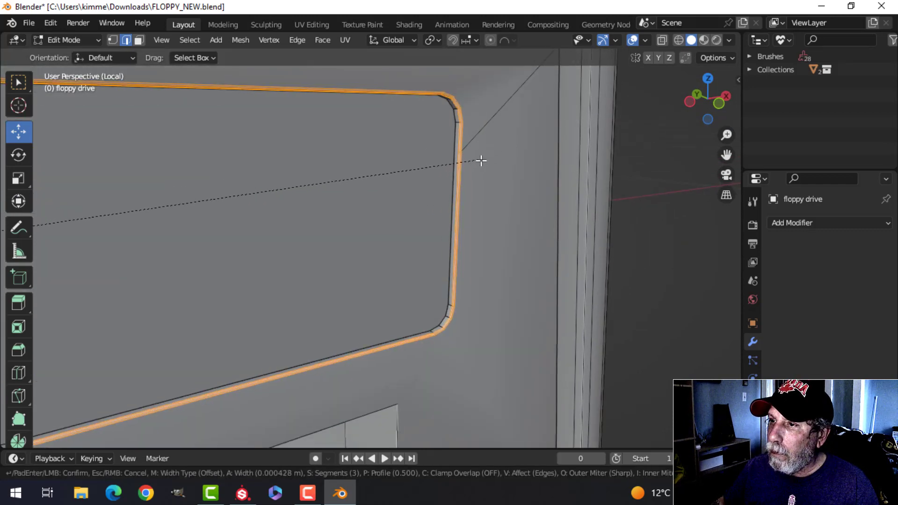
scroll(460, 171, up, 1)
click(459, 171)
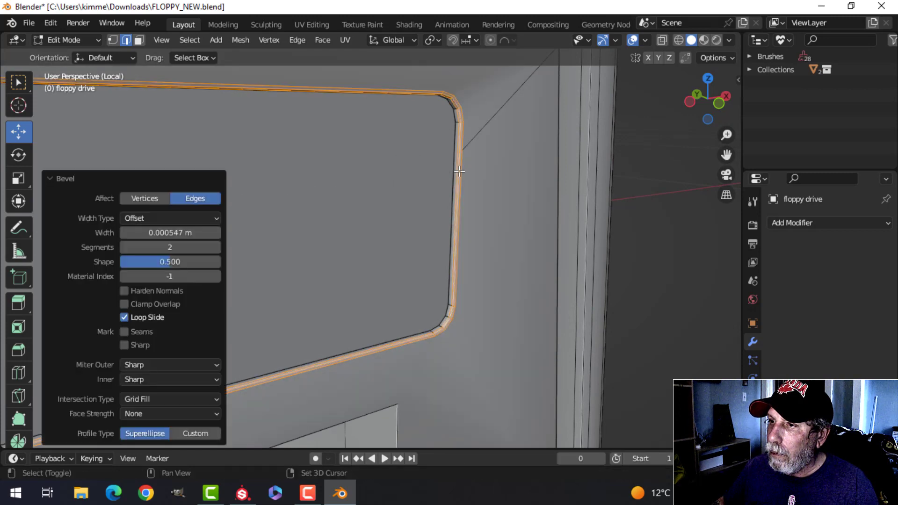
Step: Return to Object Mode and add a Weighted Normal modifier to the case
key(Tab)
scroll(419, 253, down, 10)
shift+middle_drag(419, 260, 513, 207)
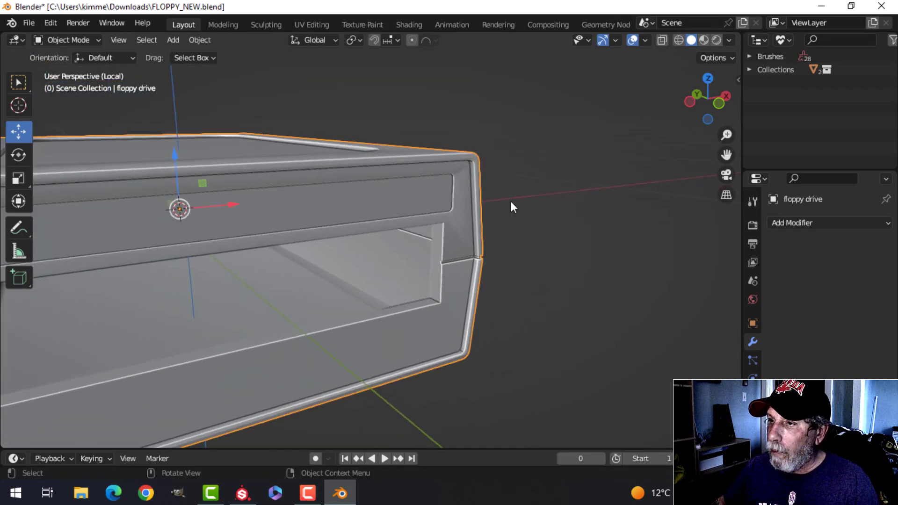
click(784, 224)
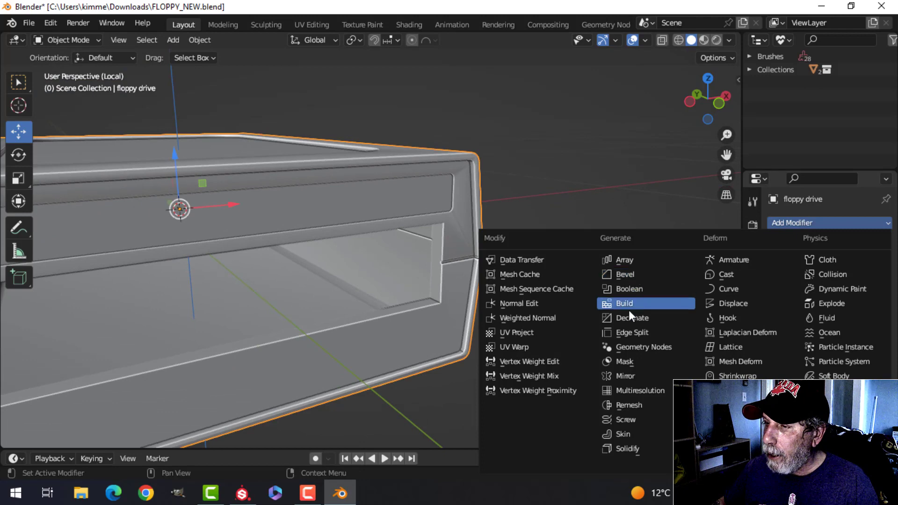
click(528, 318)
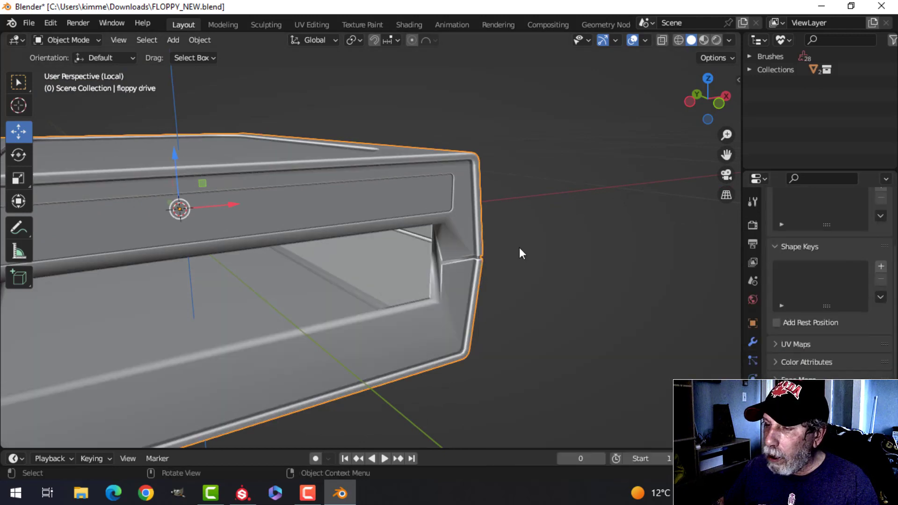
Step: In Edit Mode, select the inner faces around the front opening and delete them
scroll(519, 245, up, 4)
key(Tab)
scroll(552, 218, up, 4)
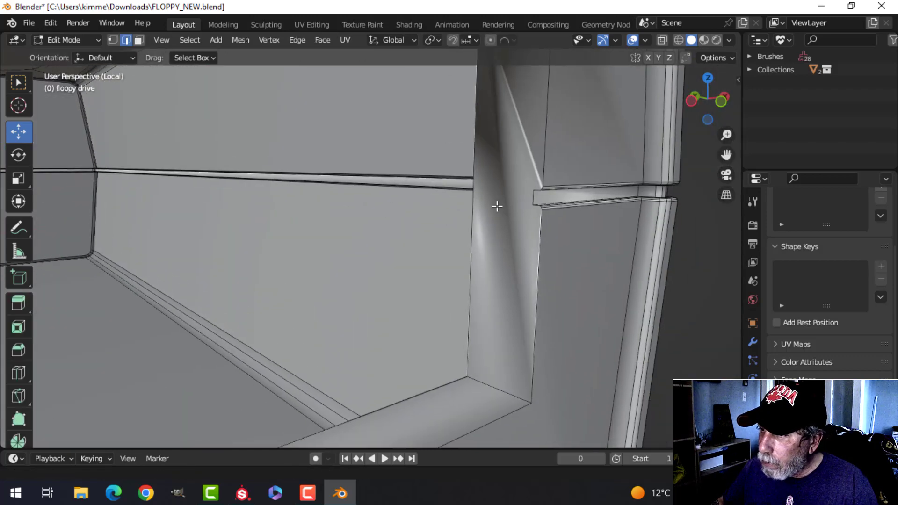
scroll(510, 191, down, 3)
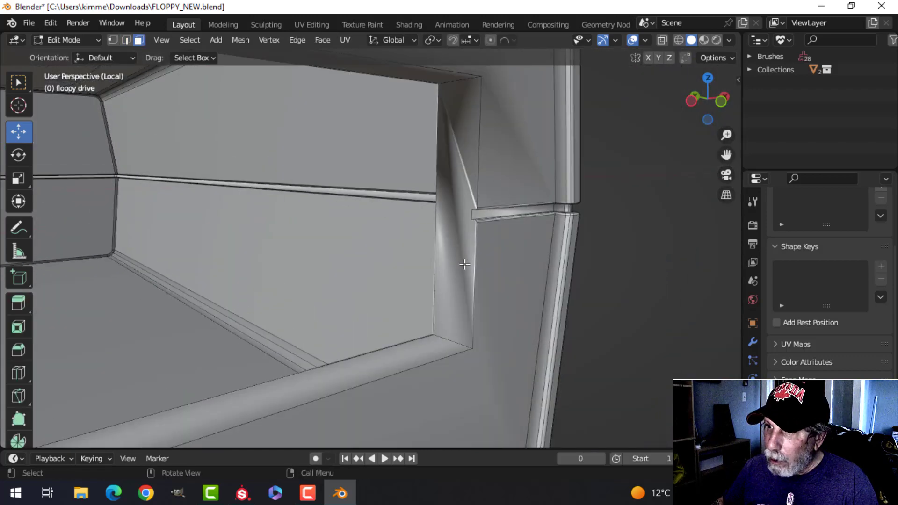
middle_drag(457, 216, 449, 169)
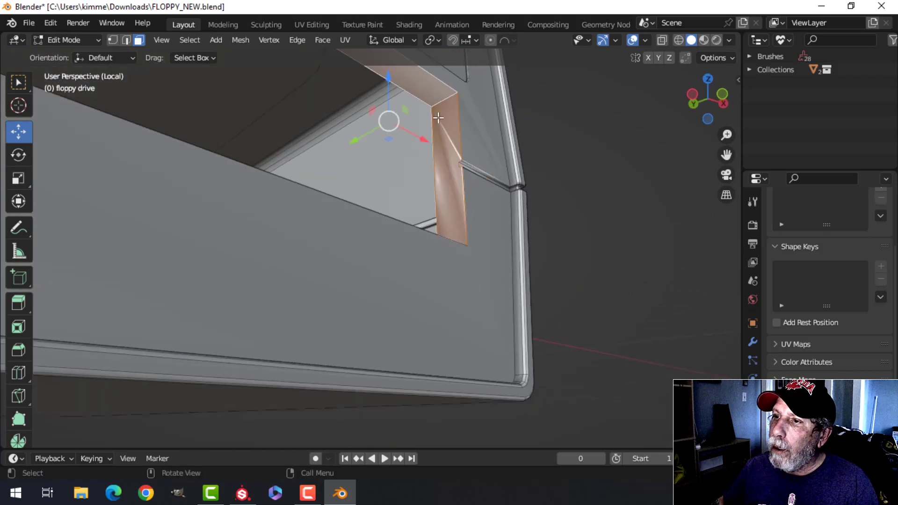
middle_drag(438, 118, 453, 200)
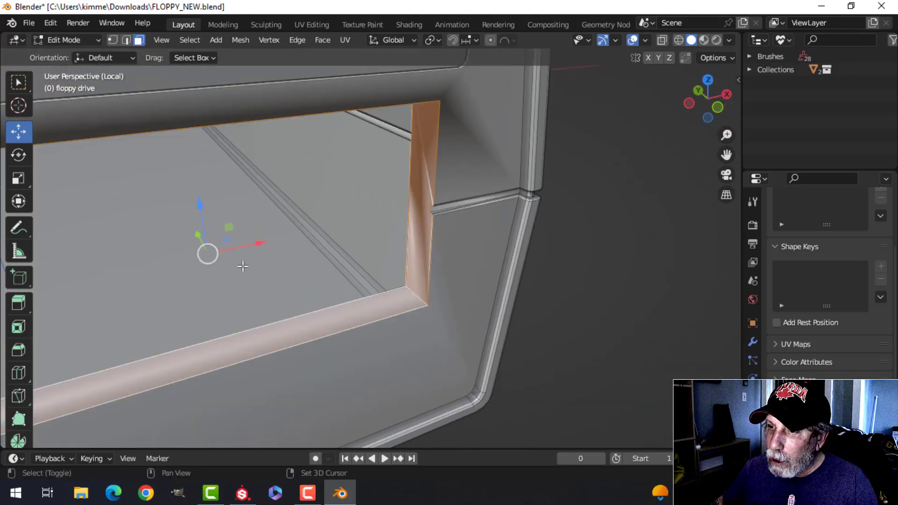
shift+middle_drag(243, 266, 323, 201)
middle_drag(323, 201, 148, 189)
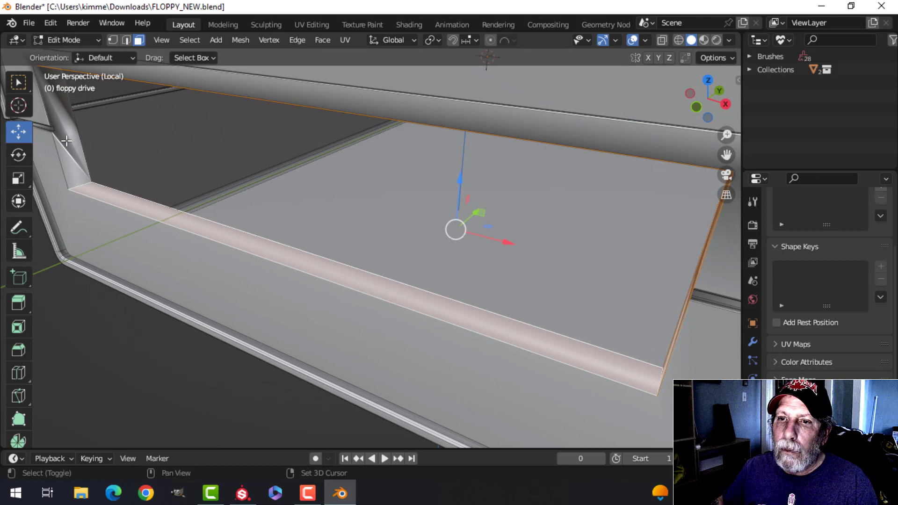
key(x)
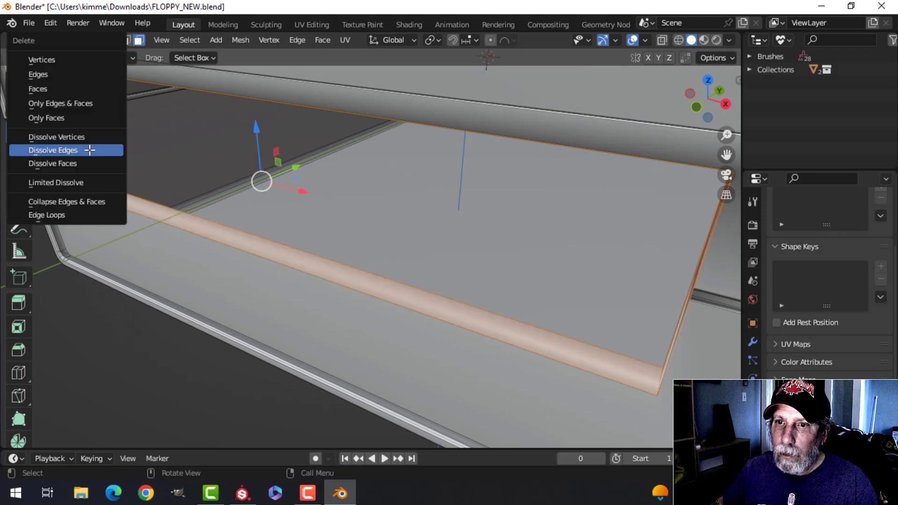
click(77, 91)
Step: Return to Object Mode, clear the selection and leave local view to show the whole floppy drive
scroll(397, 197, down, 4)
key(Tab)
scroll(339, 201, up, 2)
key(alt+a)
scroll(297, 187, down, 2)
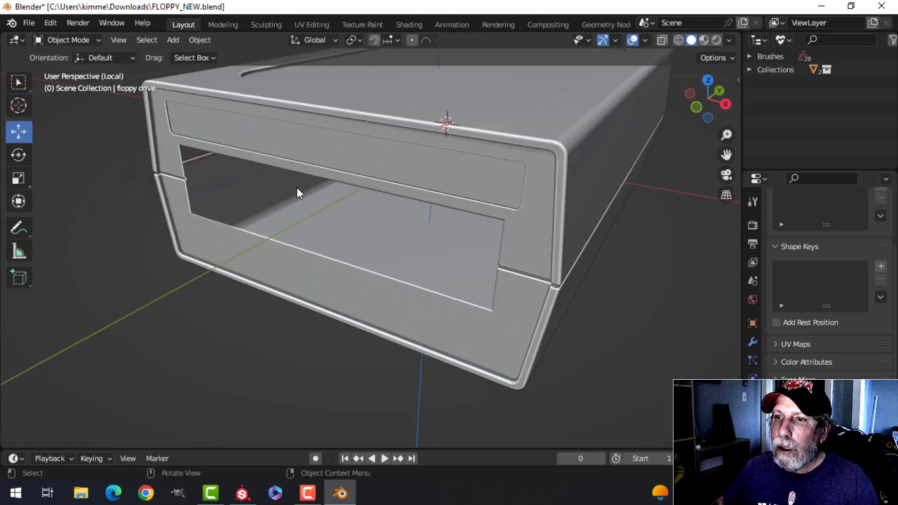
middle_drag(297, 187, 260, 217)
key(KP_Divide)
scroll(377, 210, up, 4)
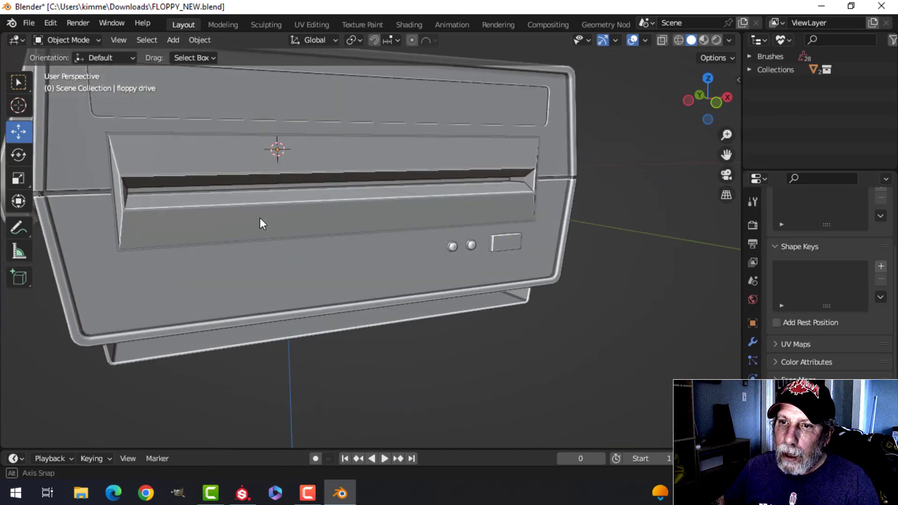
Step: Isolate the disk slot insert in local view and bring its rear side into view
key(Tab)
middle_drag(338, 173, 419, 240)
key(Tab)
scroll(470, 230, up, 3)
scroll(473, 241, down, 5)
key(alt+a)
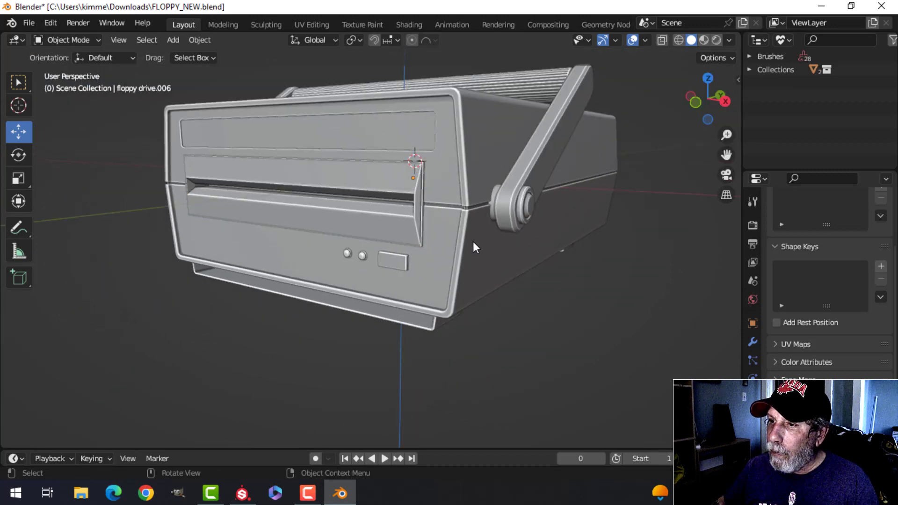
scroll(350, 216, up, 1)
key(KP_Divide)
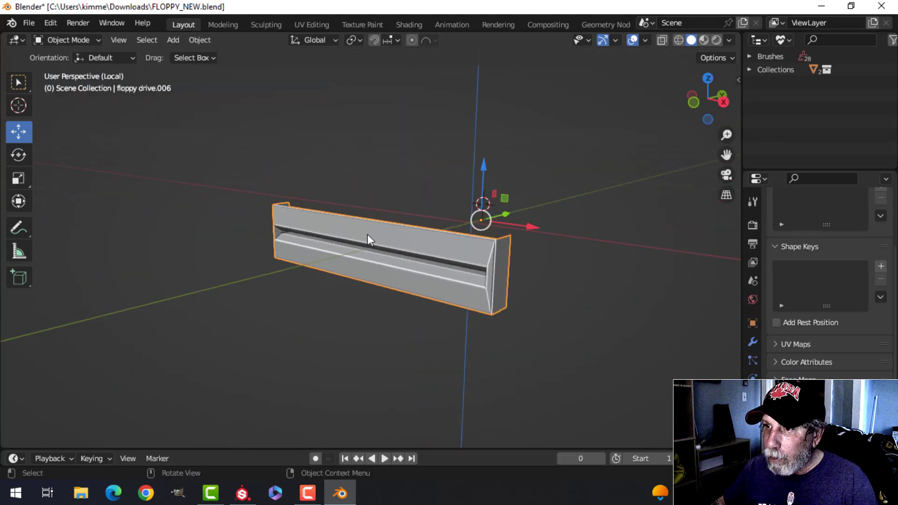
middle_drag(370, 238, 331, 207)
scroll(242, 230, up, 2)
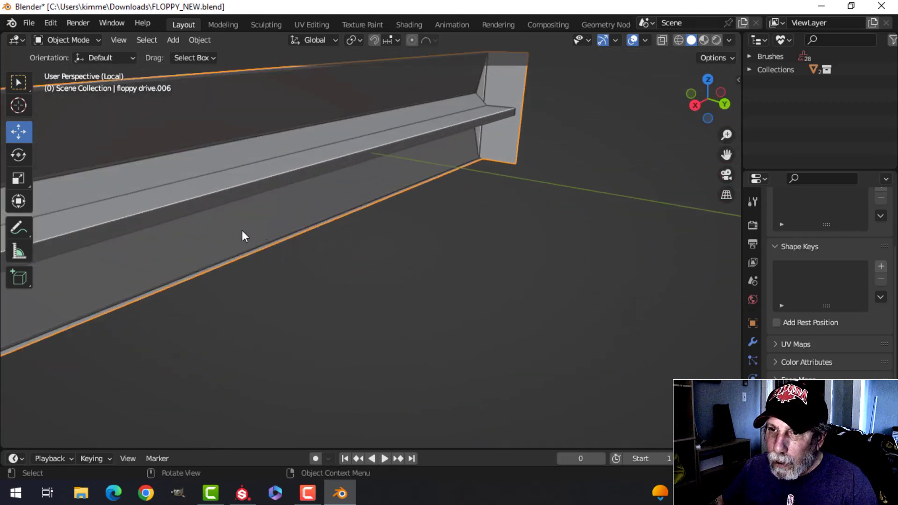
Step: In Edit Mode, select the unneeded geometry at the back of the slot insert and delete it
key(Tab)
middle_drag(161, 234, 455, 221)
key(alt+a)
click(264, 191)
key(x)
click(267, 192)
Step: Select the slot insert's entire mesh and examine it in front orthographic view
scroll(526, 192, up, 3)
middle_drag(330, 244, 619, 198)
key(a)
scroll(487, 239, down, 3)
key(KP_1)
scroll(592, 202, up, 2)
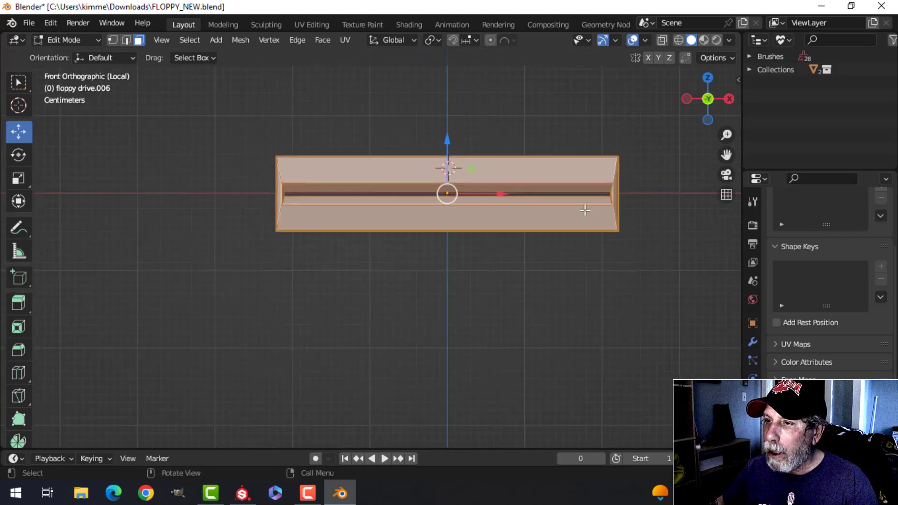
scroll(584, 209, down, 3)
scroll(583, 209, up, 1)
shift+middle_drag(544, 224, 503, 240)
scroll(532, 223, up, 1)
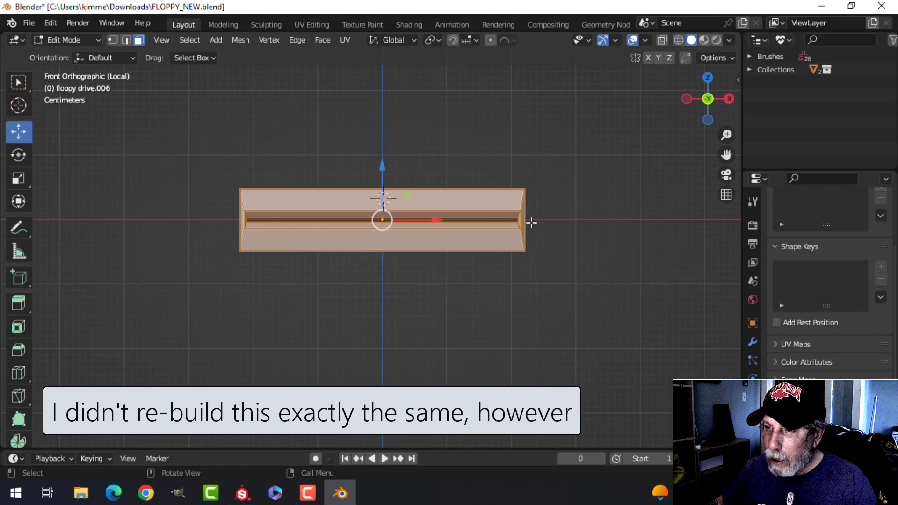
Step: In Object Mode, add a plane as a separate object and enter its Edit Mode
key(shift+a)
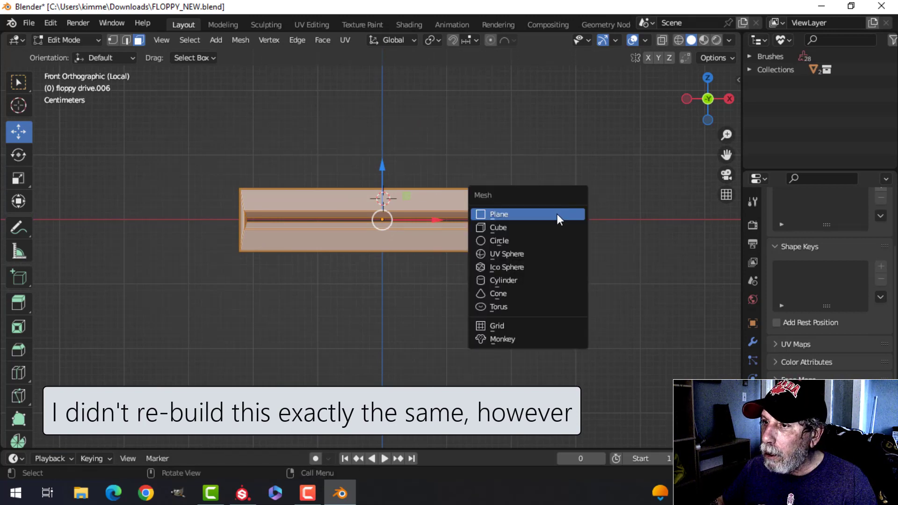
key(Escape)
key(Tab)
key(shift+a)
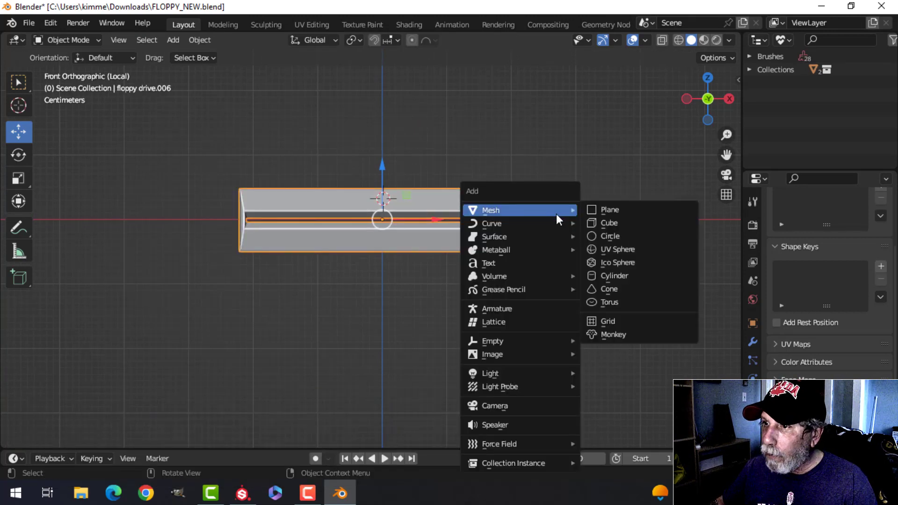
click(595, 210)
key(Tab)
Step: Scale the plane to 0.229 and rotate it 90° about the X axis so it faces the front
scroll(589, 213, down, 2)
key(s)
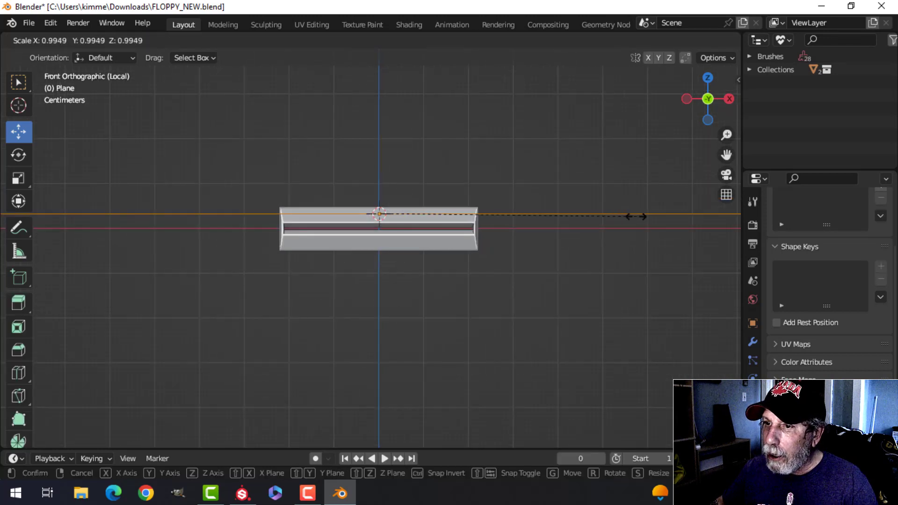
click(443, 224)
scroll(499, 222, up, 2)
key(r)
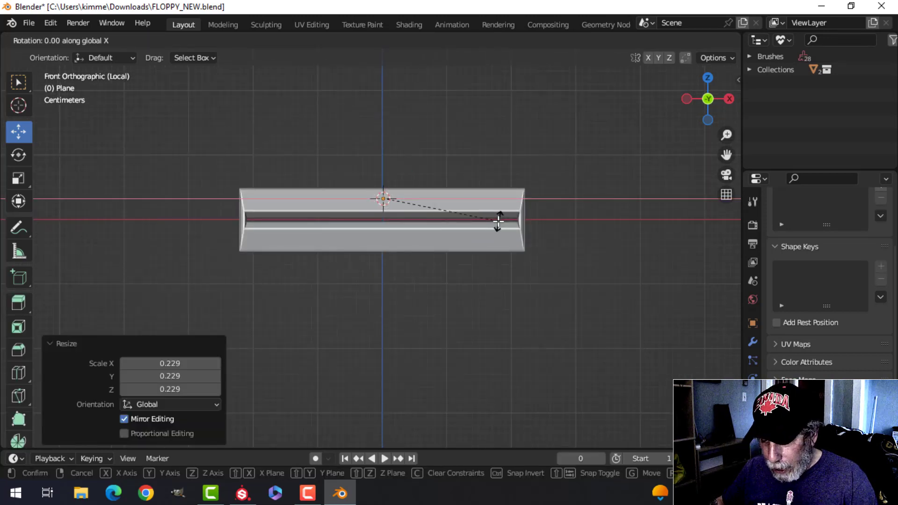
key(x)
key(9)
key(0)
key(Return)
scroll(447, 218, down, 2)
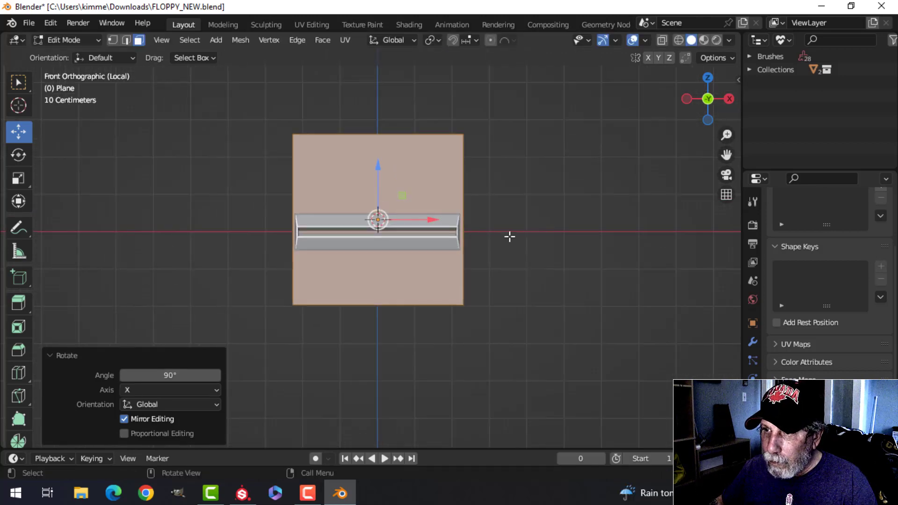
Step: Scale the plane to 0.364 along Z and lower its upper edge to meet the top of the old slot insert
key(s)
key(z)
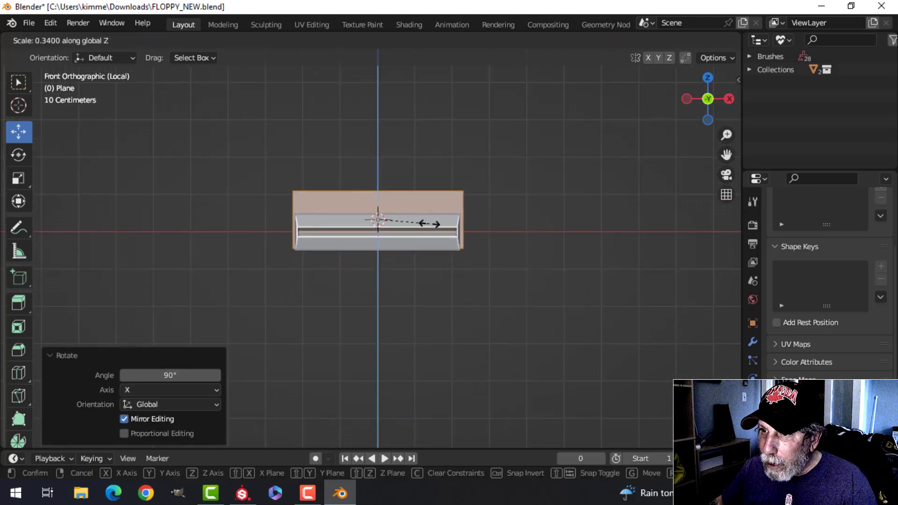
click(440, 228)
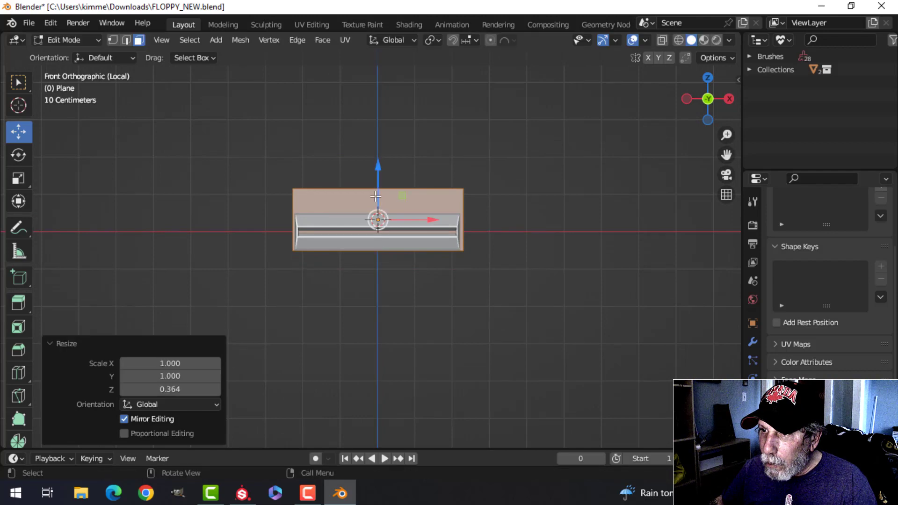
click(380, 177)
click(380, 190)
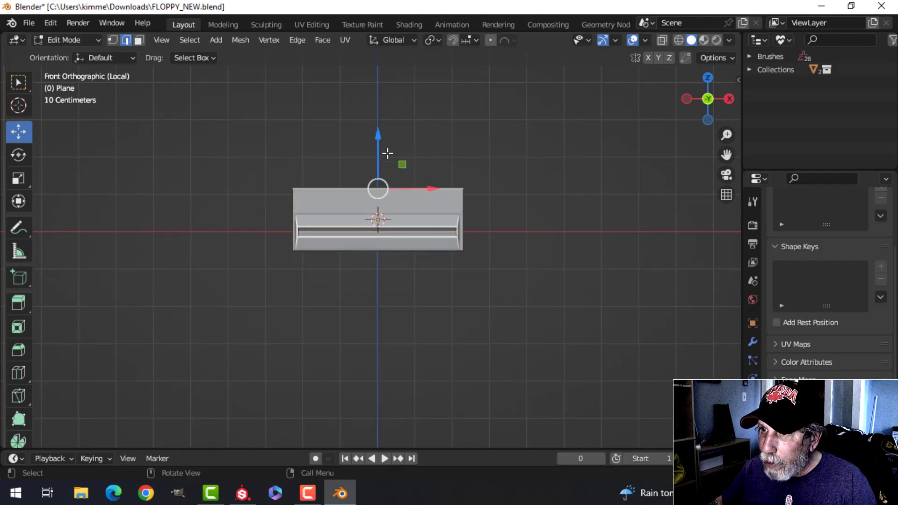
mouse_move(382, 142)
mouse_down()
mouse_move(380, 169)
mouse_move(381, 150)
mouse_up()
scroll(481, 193, up, 3)
Step: Scale the entire plane to about 0.977 along X to match the old slot insert's width
key(a)
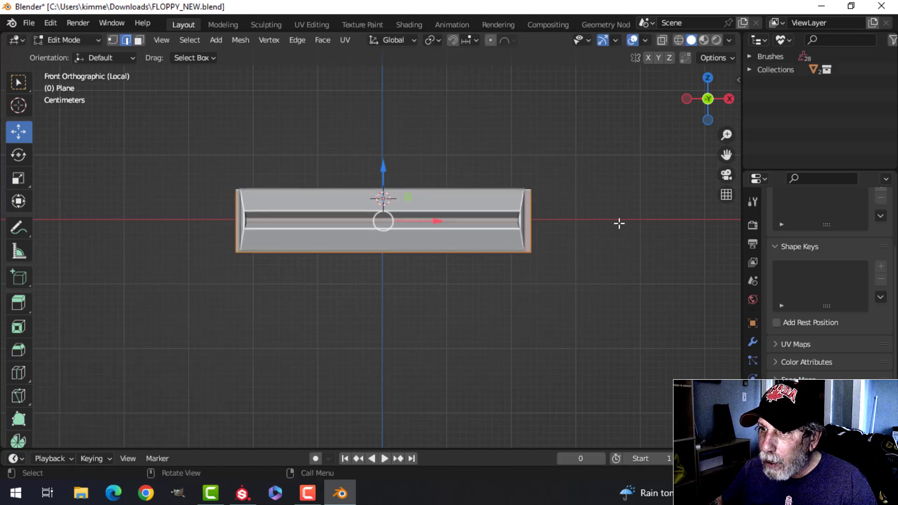
scroll(618, 222, up, 1)
key(s)
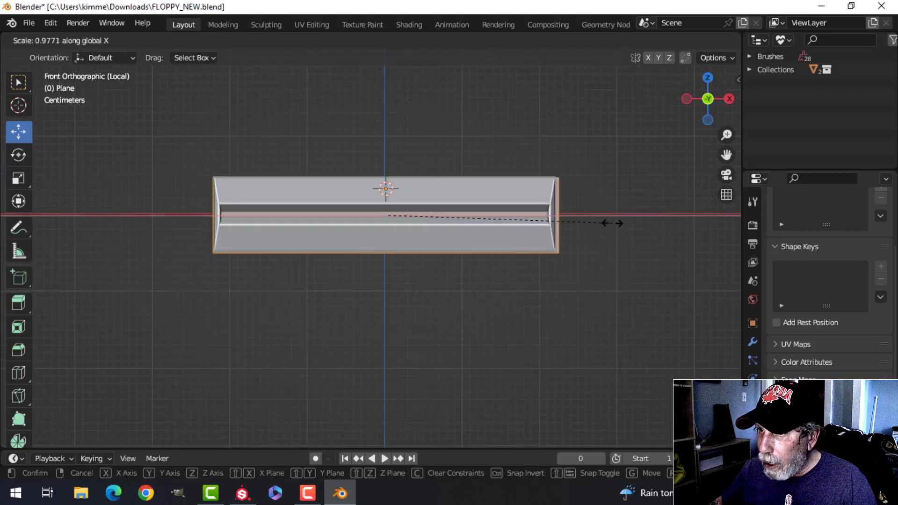
click(611, 223)
Step: In Object Mode, move the old slot insert aside along X and enter the plane's Edit Mode
key(Tab)
click(547, 202)
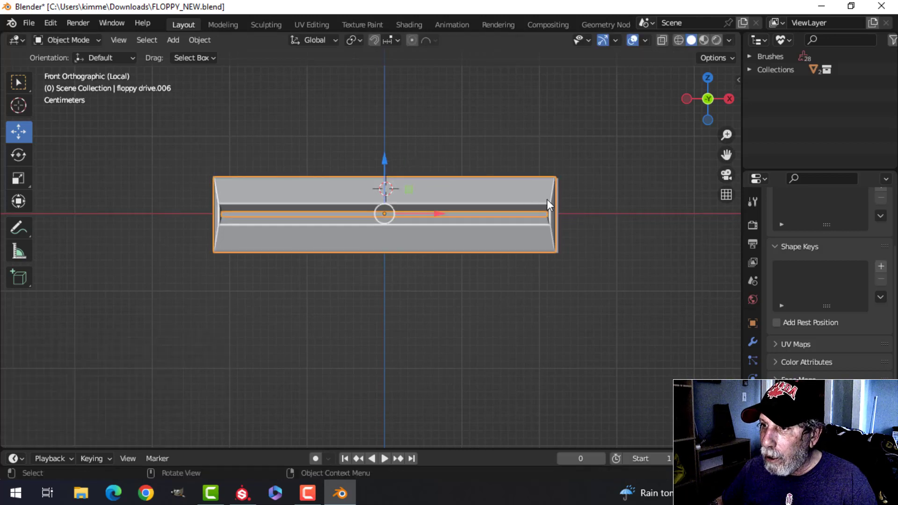
drag(440, 213, 57, 213)
click(404, 228)
key(Tab)
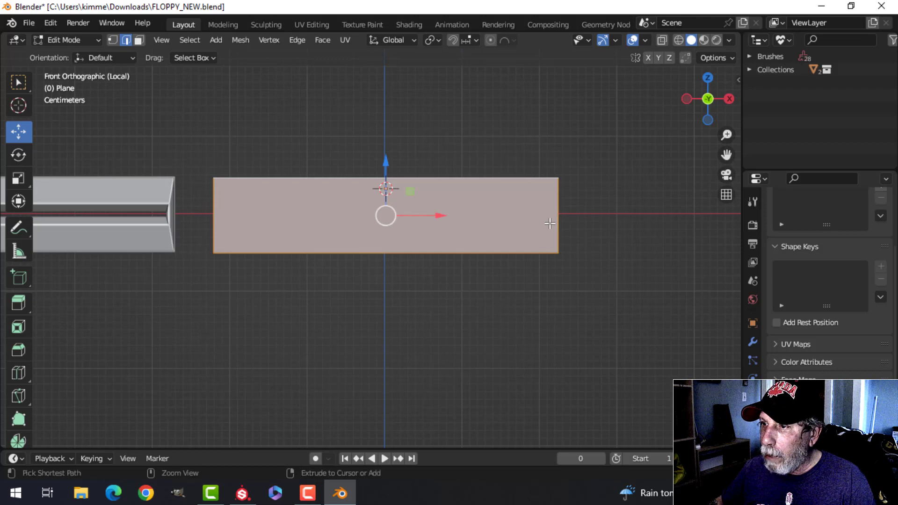
Step: Add a centred lengthwise loop cut to the plane and bevel it 0.00715 m with one segment to outline the slot height
key(ctrl+r)
click(549, 214)
right_click(627, 240)
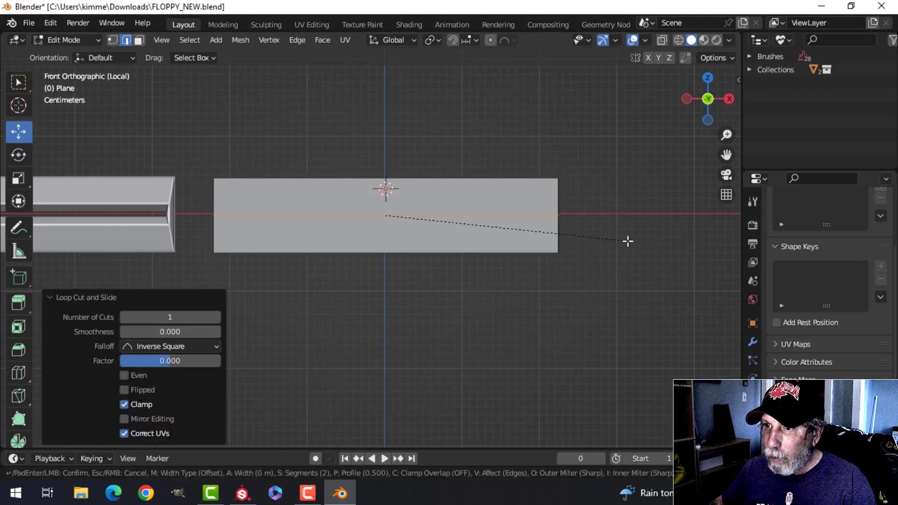
click(682, 275)
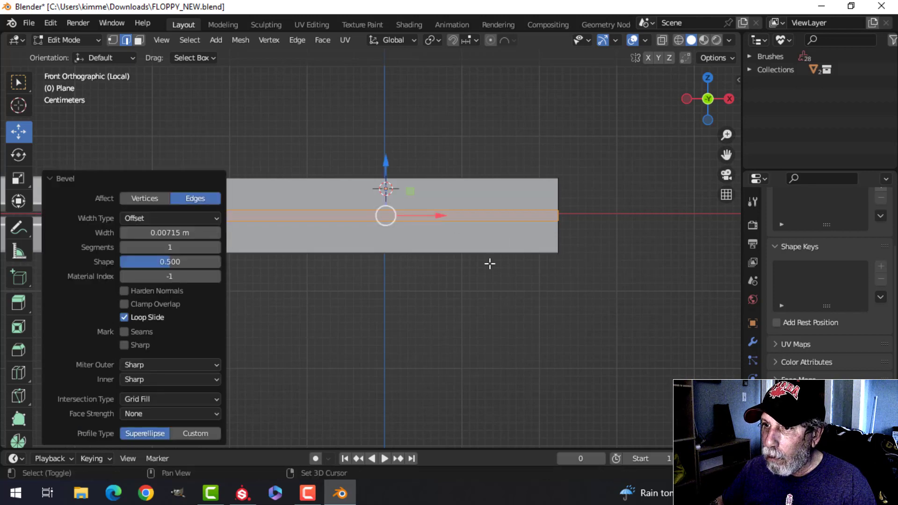
key(alt+a)
Step: Add a centred vertical loop cut and bevel it about 0.198 m so its two edges lie near the plane's ends
key(ctrl+r)
click(371, 247)
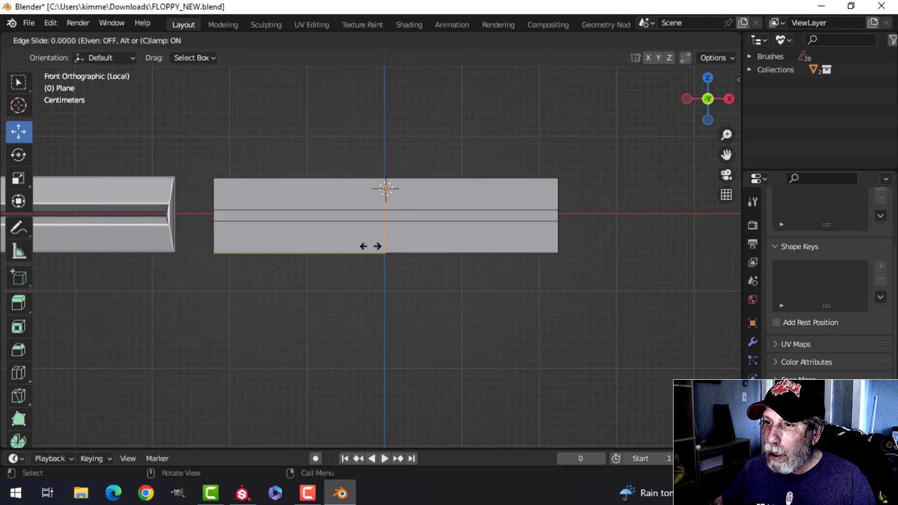
right_click(375, 247)
key(ctrl+b)
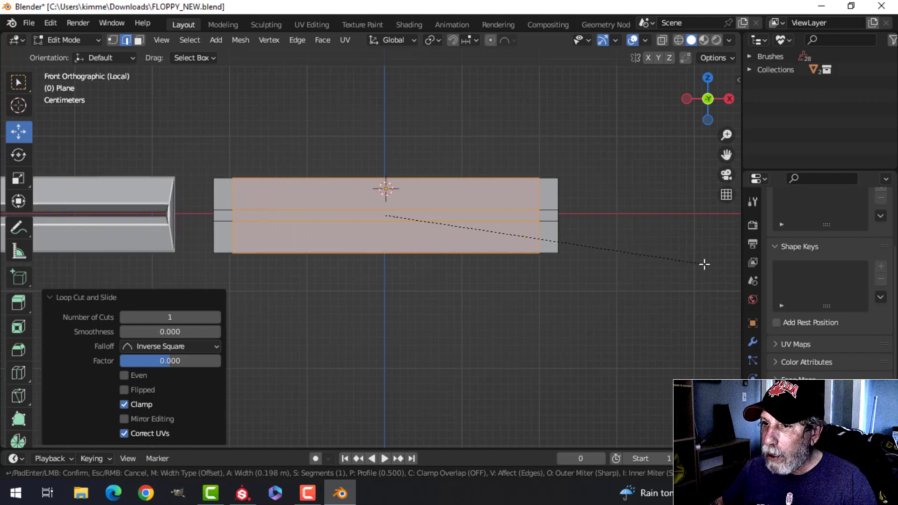
click(518, 257)
key(alt+a)
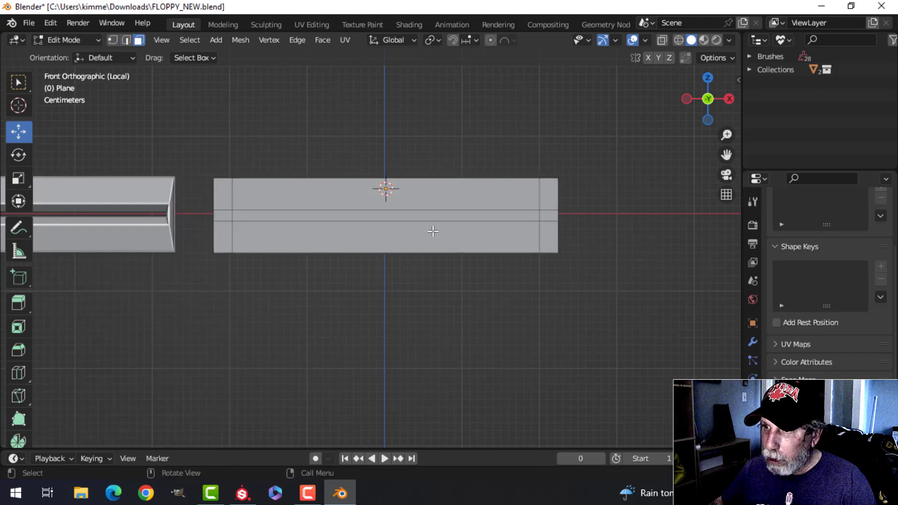
Step: Select the narrow central face and extrude it -0.024434 m along its normal to recess the slot
click(418, 213)
middle_drag(419, 213, 439, 227)
key(e)
click(348, 246)
key(KP_1)
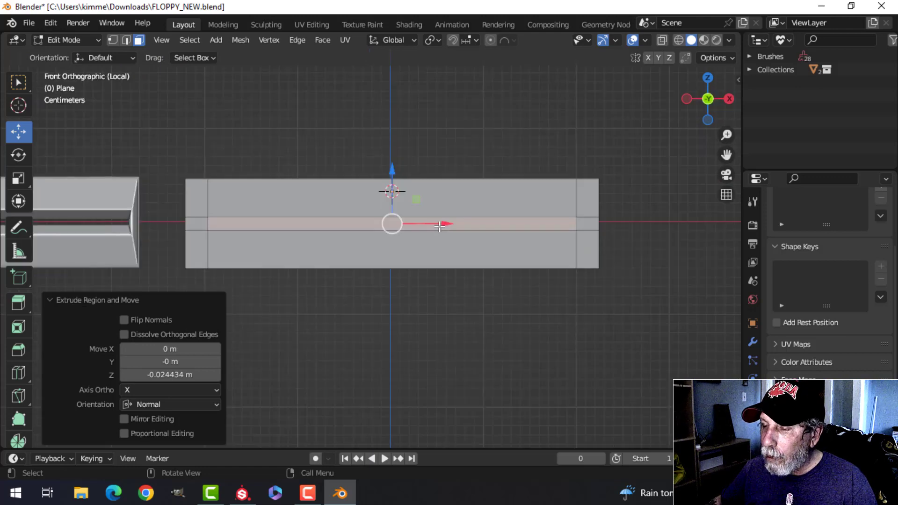
Step: Scale the recessed slot face to 0.356 along Z and shorten it along X so the slot walls taper inward
scroll(471, 235, up, 2)
key(s)
key(z)
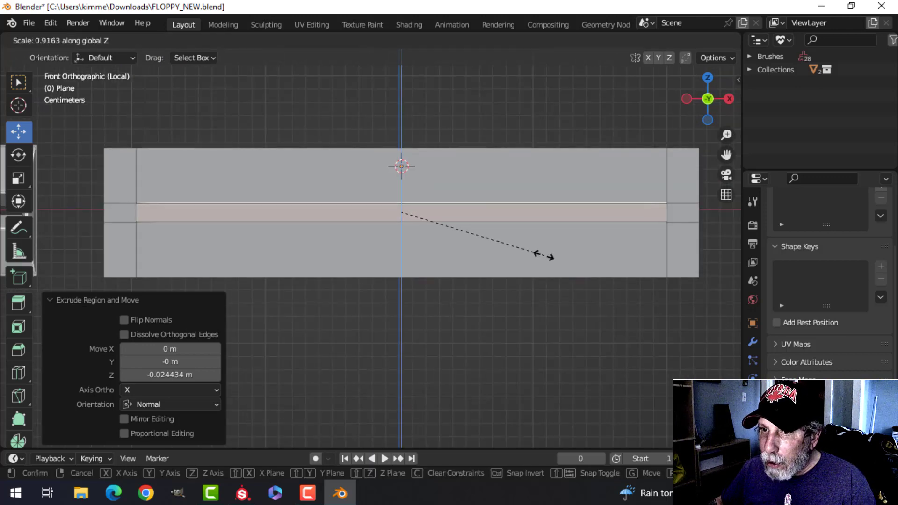
click(460, 227)
key(s)
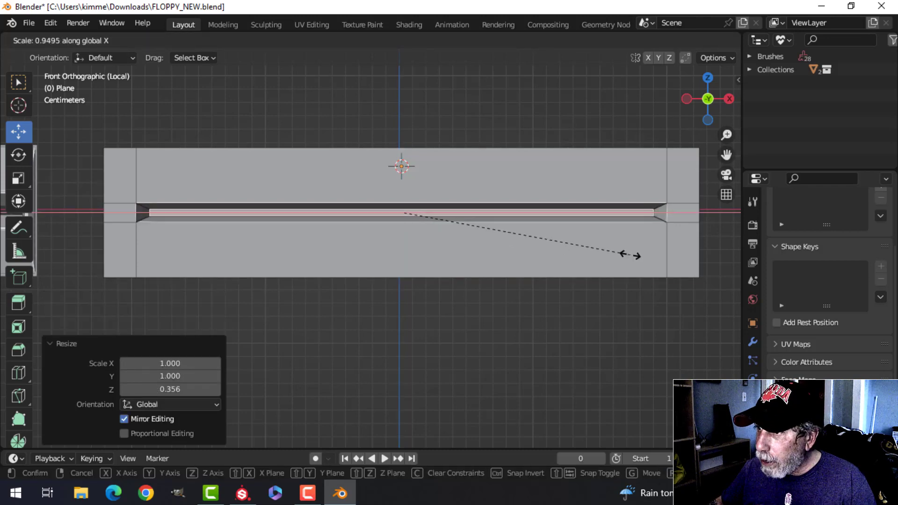
click(622, 256)
Step: Delete the recessed slot face to open the slot and check the opening in Object Mode
key(x)
click(608, 256)
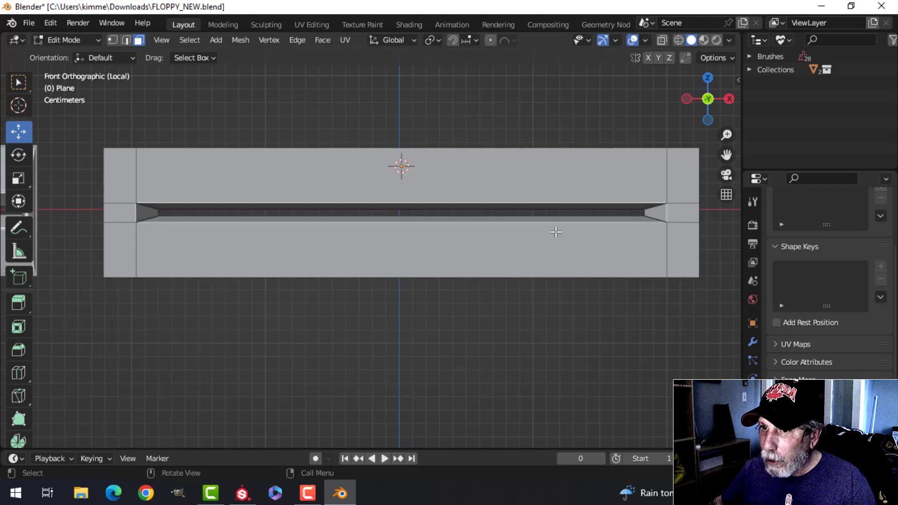
middle_drag(556, 231, 311, 265)
key(Tab)
scroll(478, 248, down, 5)
scroll(297, 276, up, 3)
middle_drag(310, 265, 352, 254)
Step: In Edit Mode, widen the slot's rear edge loop by scaling it to about 1.035 along X
key(Tab)
middle_drag(265, 305, 385, 266)
key(2)
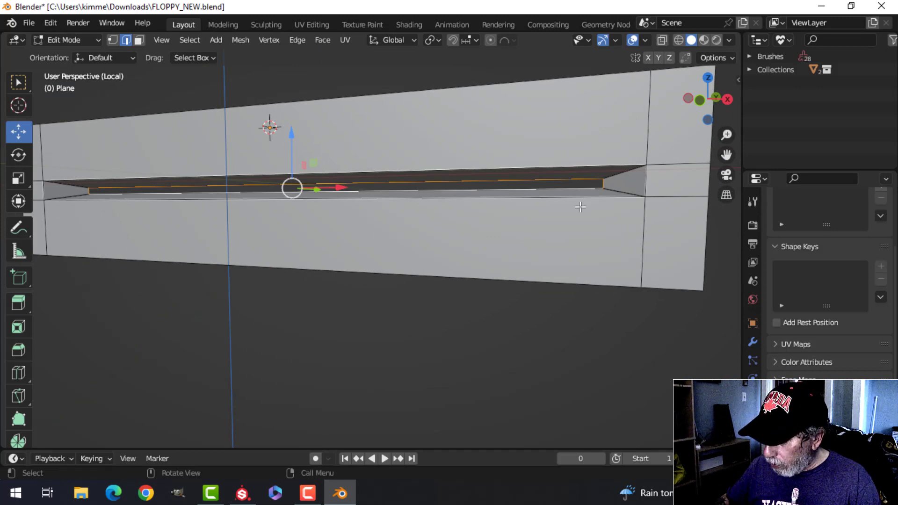
key(KP_1)
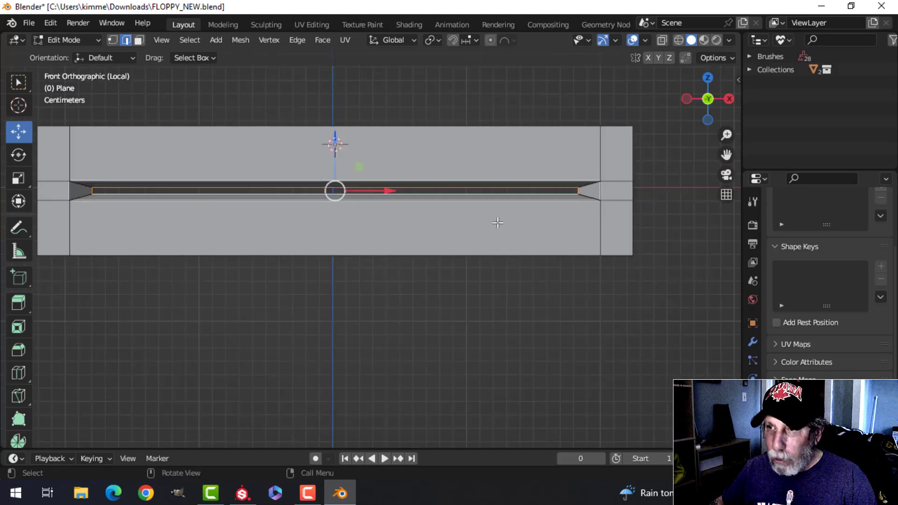
key(s)
key(x)
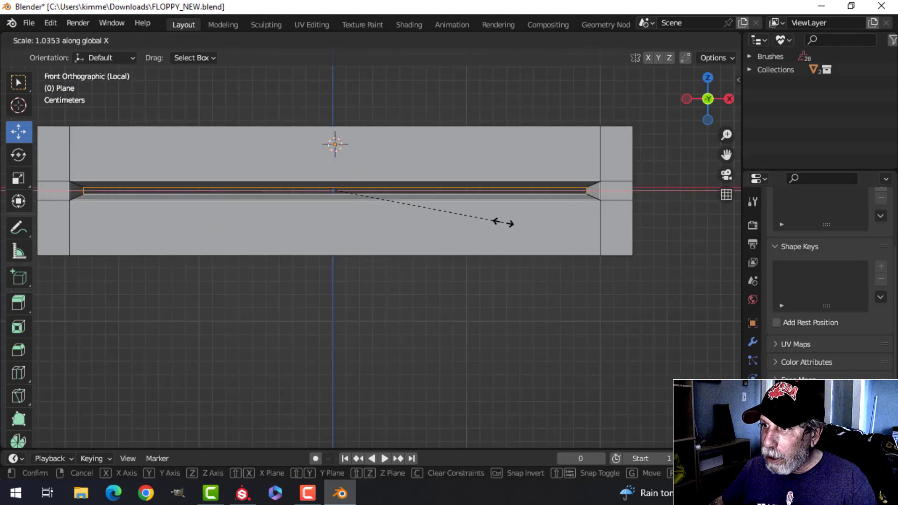
click(502, 223)
Step: Select the plane's outer border edges and extrude them backward to form side walls around the slot insert
mouse_move(502, 223)
middle_down()
mouse_move(546, 201)
mouse_move(511, 233)
middle_up()
alt+click(533, 112)
scroll(532, 141, down, 3)
scroll(515, 229, up, 1)
alt+shift+click(593, 206)
scroll(572, 220, down, 1)
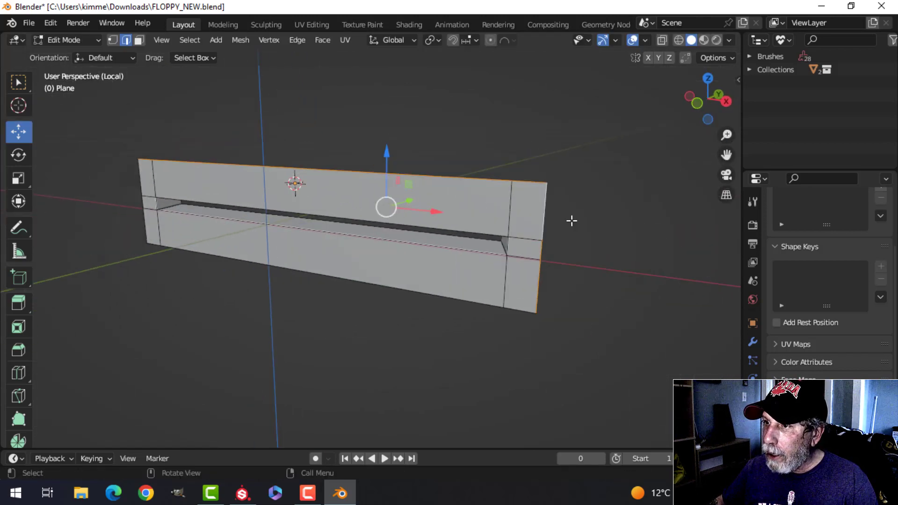
scroll(571, 221, down, 2)
middle_drag(467, 272, 414, 261)
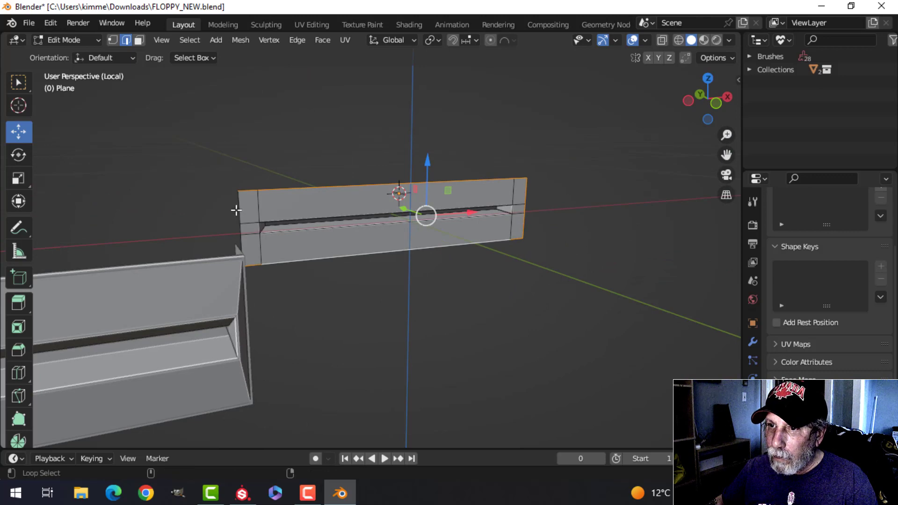
middle_drag(635, 224, 413, 257)
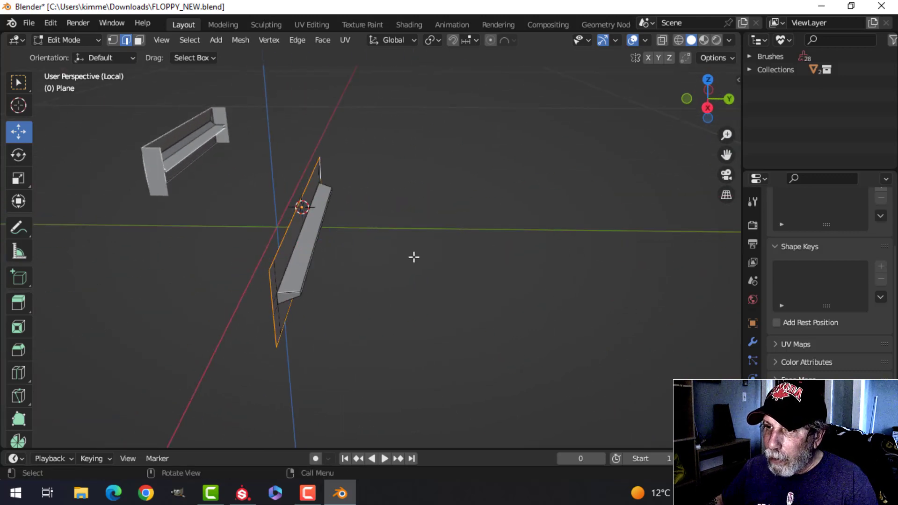
key(e)
drag(362, 230, 376, 231)
middle_drag(365, 270, 433, 245)
key(alt+a)
shift+middle_drag(586, 249, 561, 252)
Step: In Object Mode, add a Bevel modifier to the plane with 3 segments and an amount of 0.02 m
key(Tab)
click(754, 341)
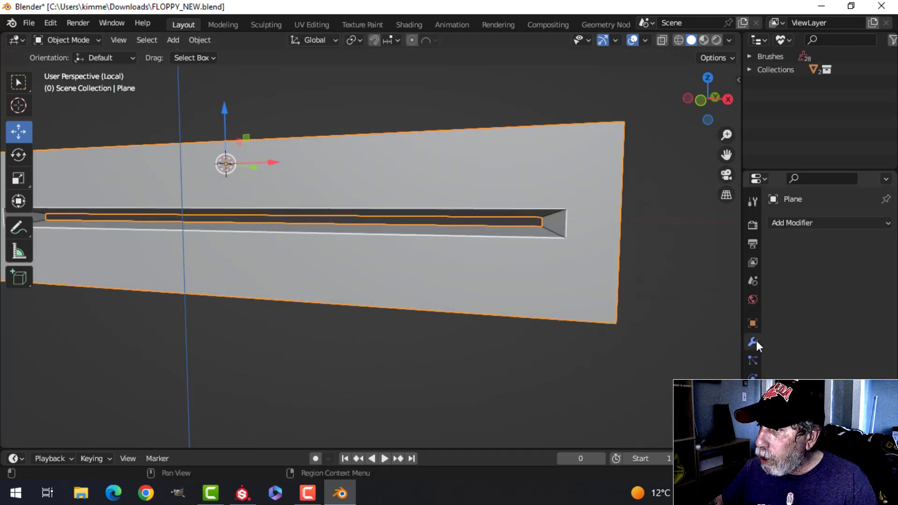
click(800, 223)
click(654, 275)
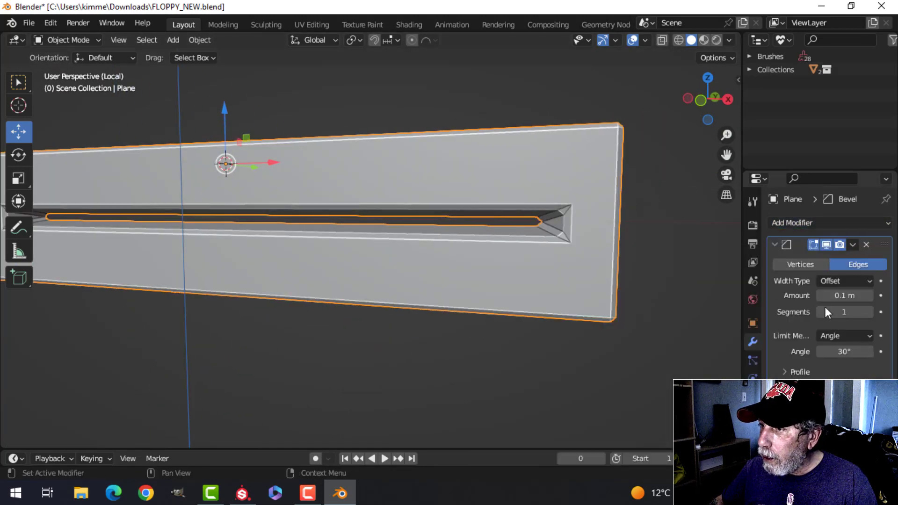
click(869, 312)
click(869, 312)
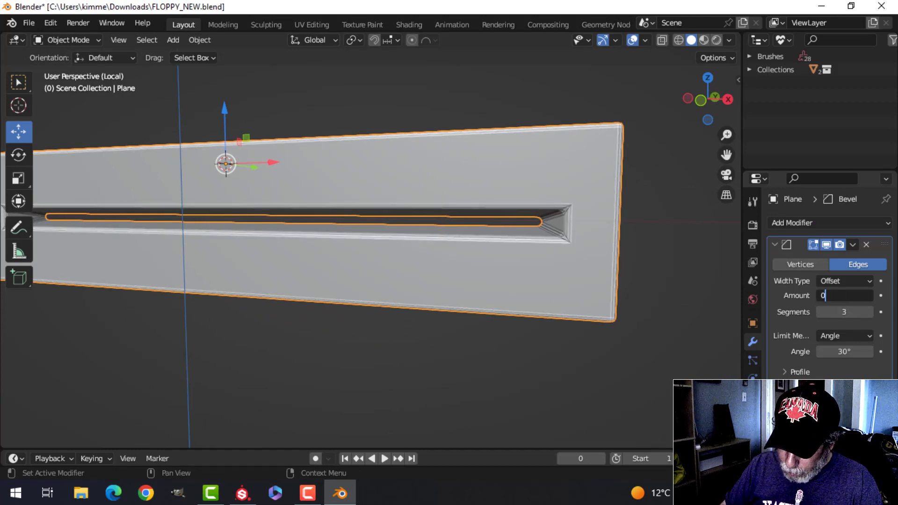
text(2)
key(Return)
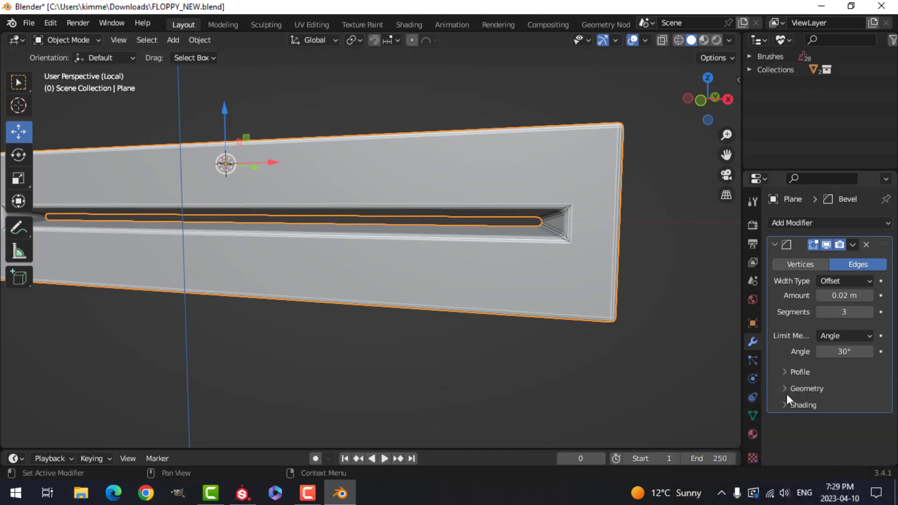
Step: Set the Bevel modifier's outer miter to Arc and shade the new slot insert smooth
click(789, 389)
scroll(796, 386, down, 2)
click(835, 363)
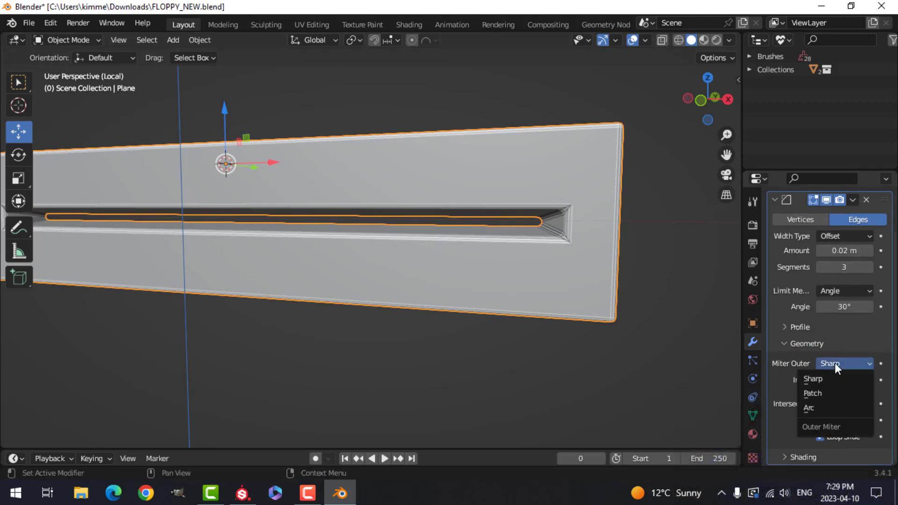
click(825, 408)
scroll(608, 265, down, 6)
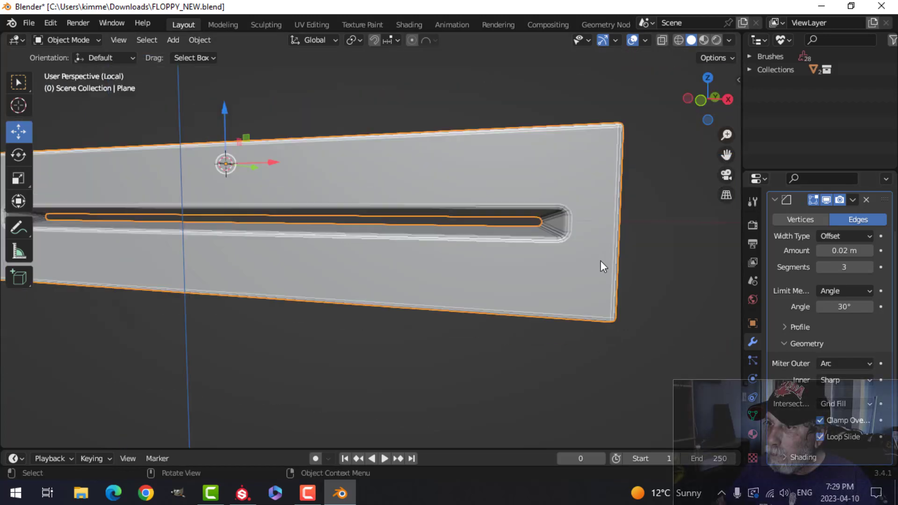
right_click(514, 189)
click(515, 189)
Step: Examine the new slot insert's bevels and walls from the front and back in both Object and Edit Mode
scroll(544, 206, down, 3)
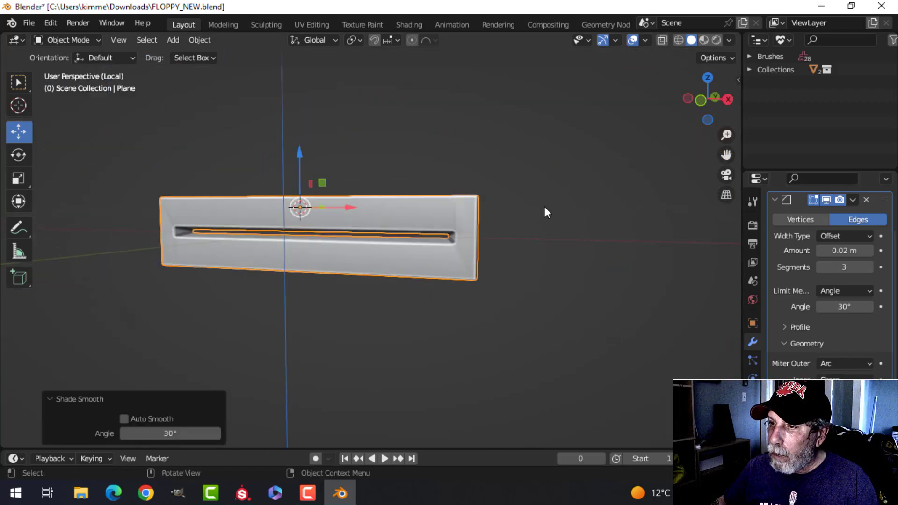
click(545, 207)
middle_drag(545, 207, 467, 222)
scroll(422, 242, up, 2)
scroll(449, 227, up, 3)
middle_drag(435, 230, 405, 207)
click(450, 169)
key(Tab)
scroll(450, 172, down, 2)
middle_drag(450, 173, 379, 226)
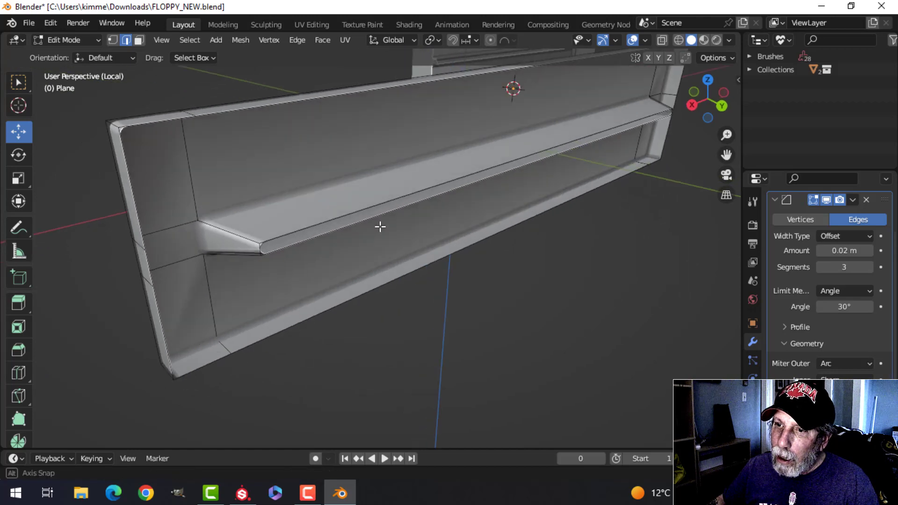
middle_drag(301, 232, 421, 212)
scroll(421, 213, down, 5)
shift+middle_drag(357, 217, 541, 232)
key(KP_1)
scroll(496, 241, down, 2)
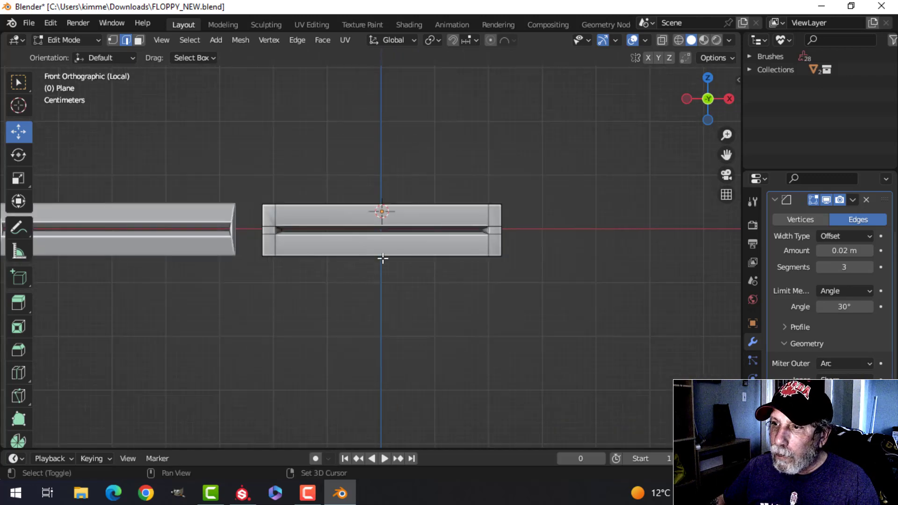
scroll(476, 245, up, 2)
shift+middle_drag(383, 257, 444, 270)
scroll(552, 267, down, 3)
middle_drag(498, 268, 530, 270)
key(Tab)
scroll(568, 297, up, 4)
shift+middle_drag(632, 278, 560, 236)
Step: Apply the slot insert's Bevel modifier and add a Weighted Normal modifier
click(853, 200)
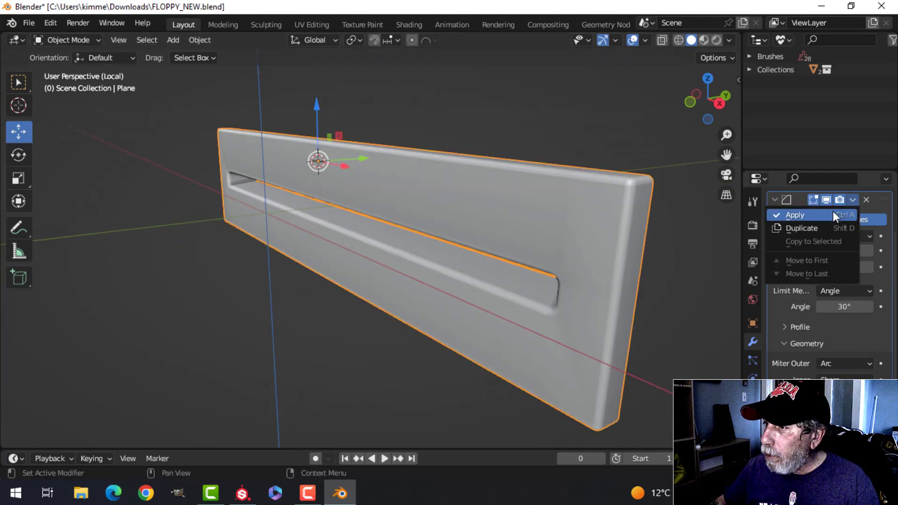
click(833, 212)
click(793, 223)
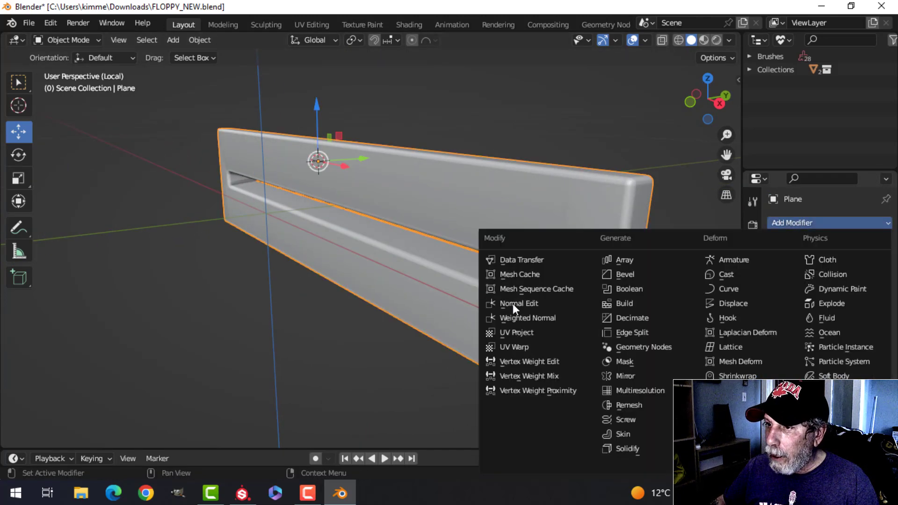
click(515, 317)
Step: Open the slot insert's mesh data properties, deselect the object and inspect its shading up close
click(753, 415)
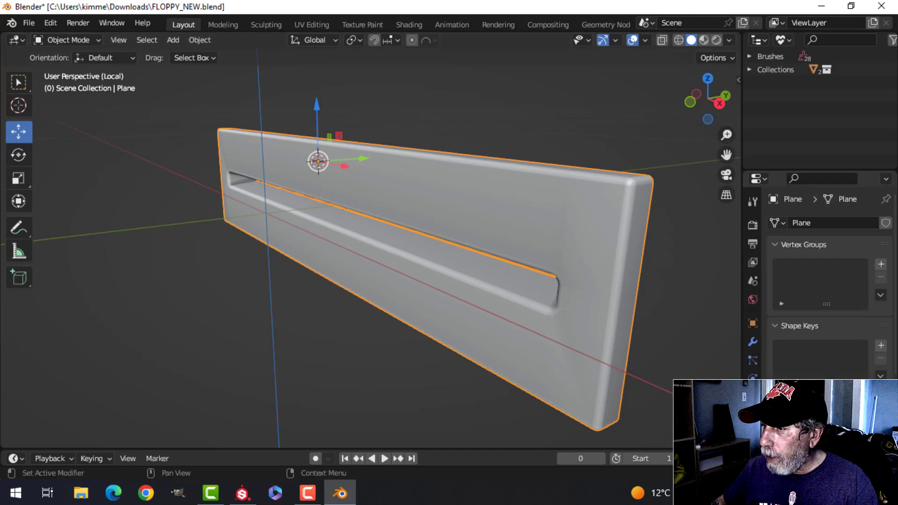
scroll(830, 290, down, 4)
scroll(561, 335, up, 3)
key(alt+a)
middle_drag(561, 335, 595, 322)
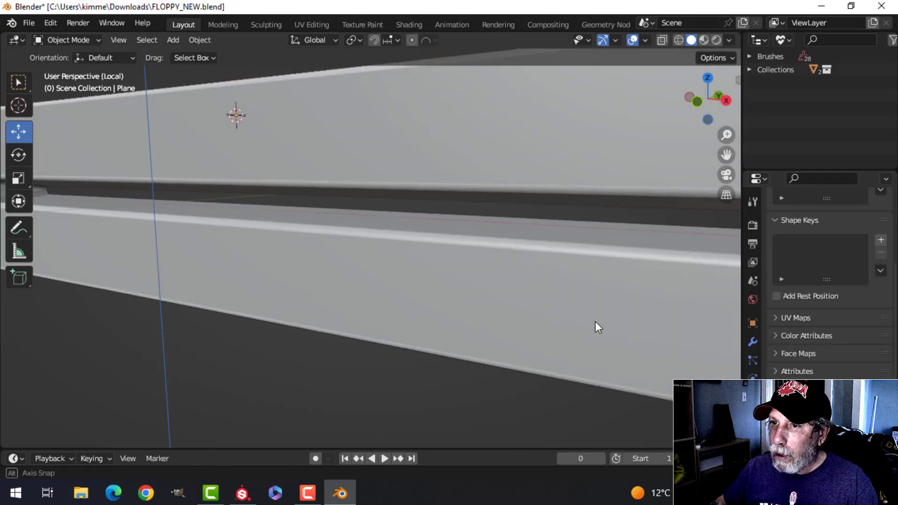
Step: Exit the isolated view and move the slot insert about -0.354 m along Y onto the drive's front panel
scroll(595, 321, down, 4)
key(KP_Divide)
middle_drag(486, 290, 361, 216)
click(411, 224)
middle_drag(488, 223, 430, 227)
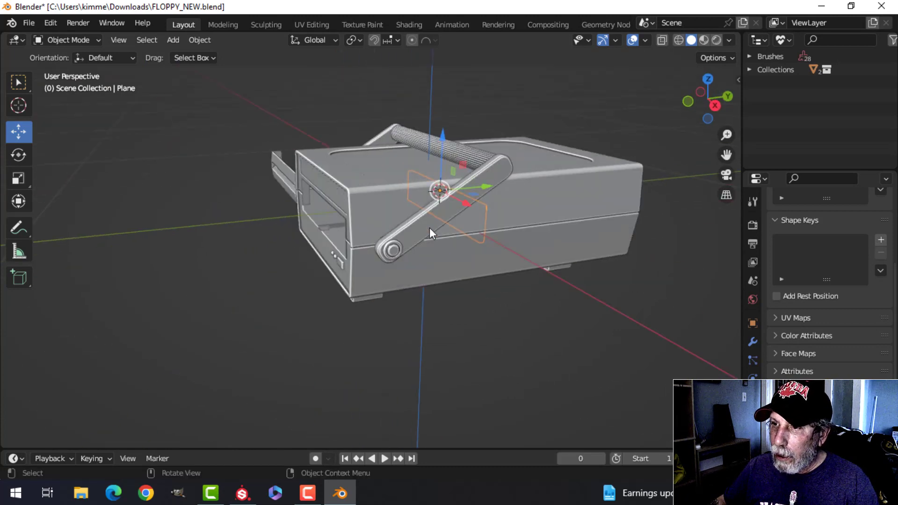
drag(493, 191, 425, 202)
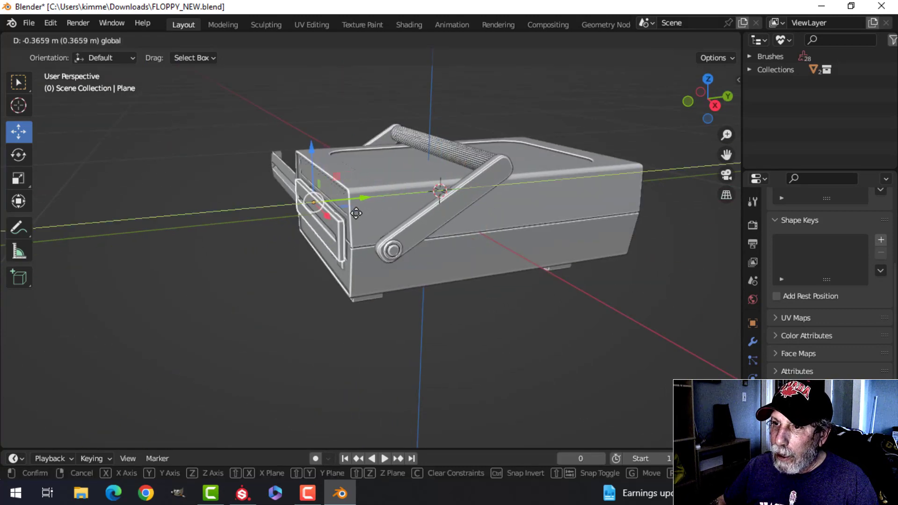
drag(361, 215, 368, 234)
scroll(374, 239, up, 6)
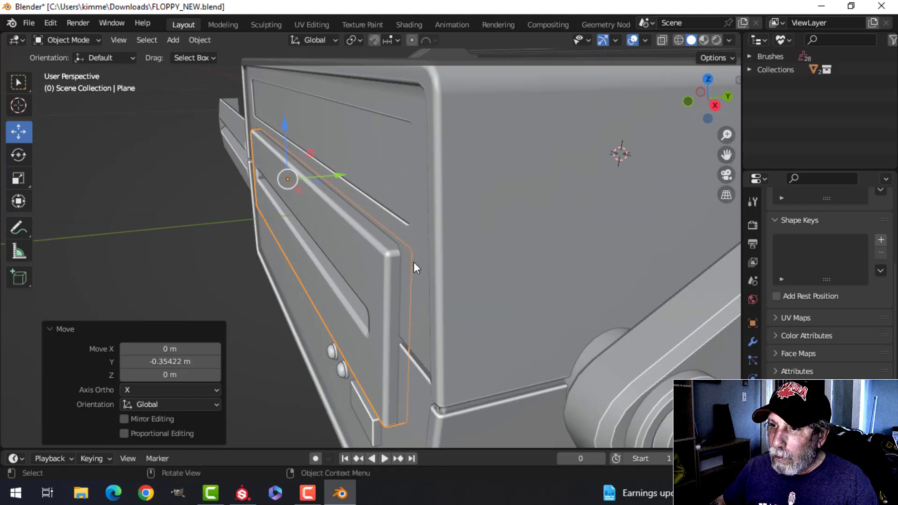
drag(344, 175, 344, 175)
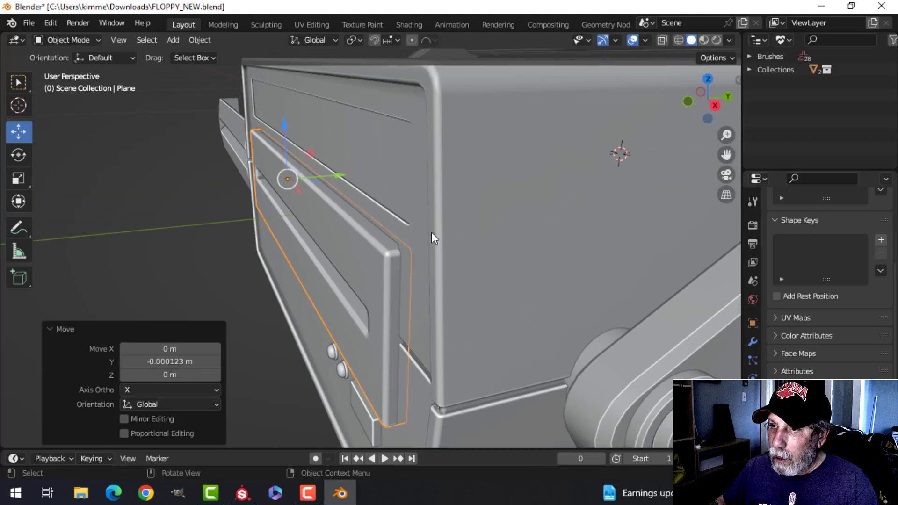
Step: Deselect everything and examine how the slot insert sits on the drive's front from several angles
key(alt+a)
scroll(416, 252, down, 4)
middle_drag(413, 253, 473, 257)
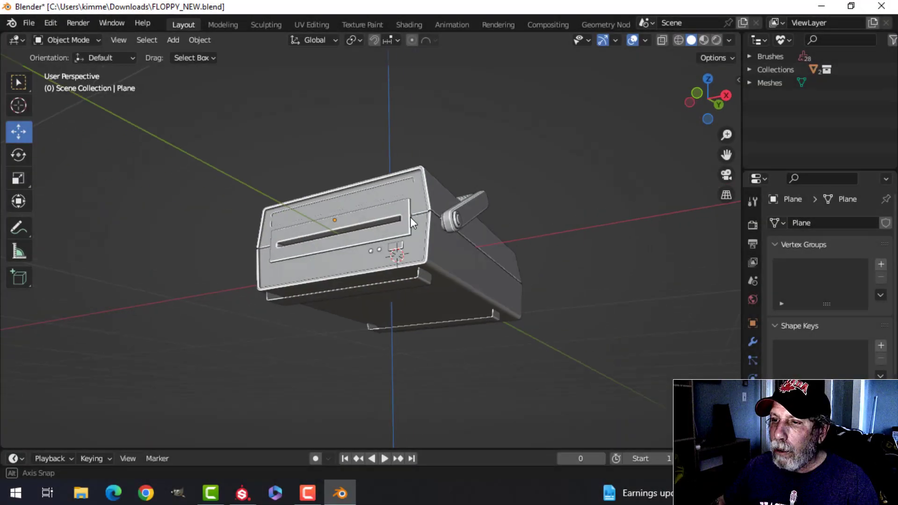
middle_drag(411, 217, 477, 228)
scroll(443, 249, up, 4)
scroll(448, 268, down, 3)
scroll(436, 249, down, 3)
scroll(228, 236, up, 3)
scroll(481, 239, down, 2)
Step: Merge the vertices of all the drive's parts by distance, clear the mesh selection and return to Object Mode
key(Tab)
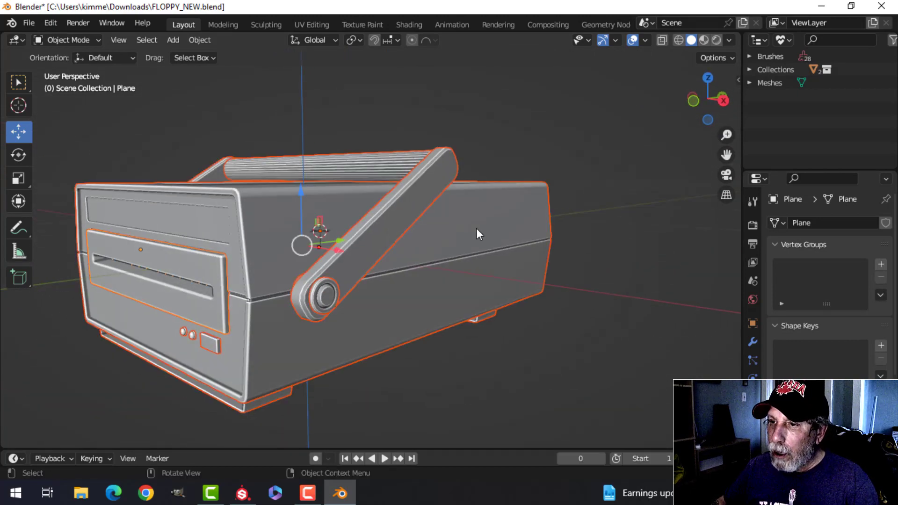
key(m)
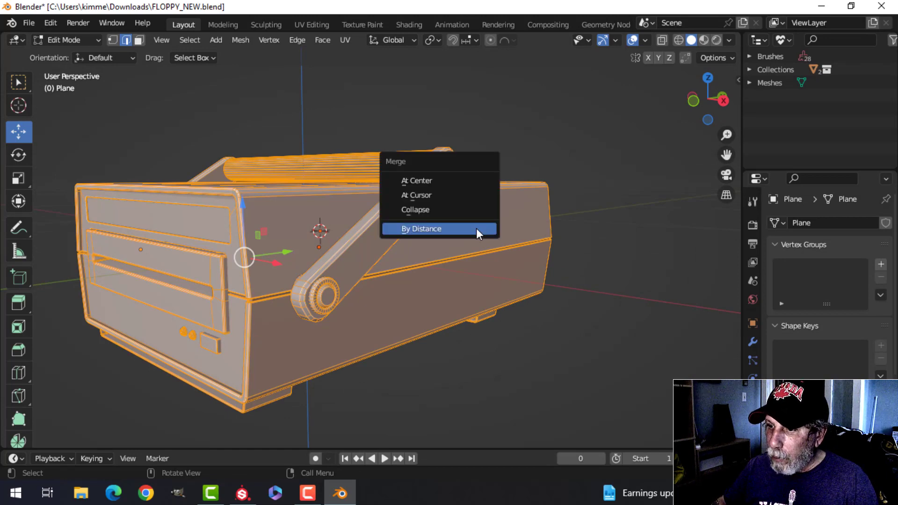
click(477, 229)
key(alt+a)
key(Tab)
scroll(497, 259, down, 4)
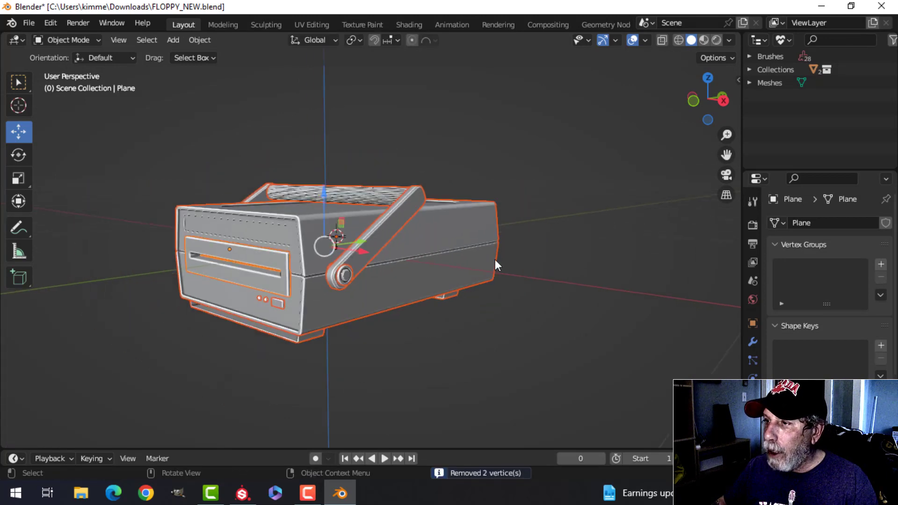
Step: Make the floppy drive body the active object, open its material properties and inspect the whole model
click(752, 380)
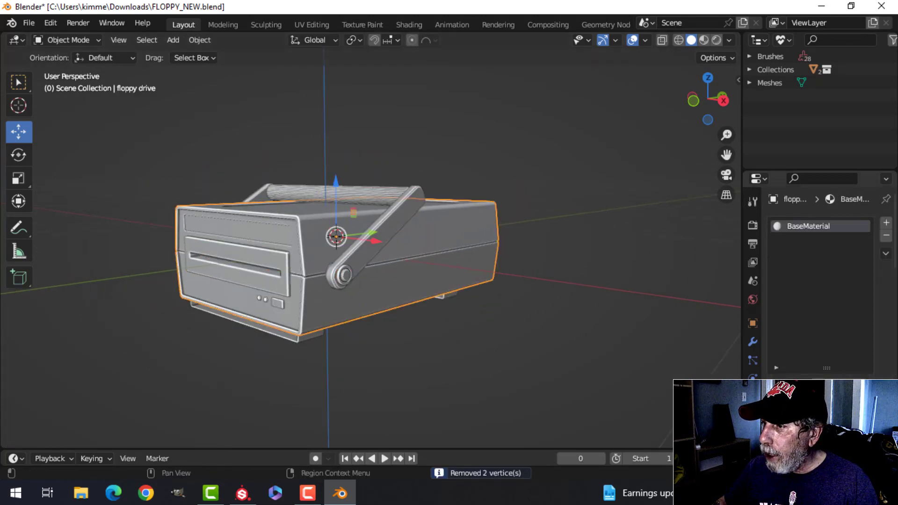
middle_drag(538, 247, 494, 231)
scroll(494, 230, up, 4)
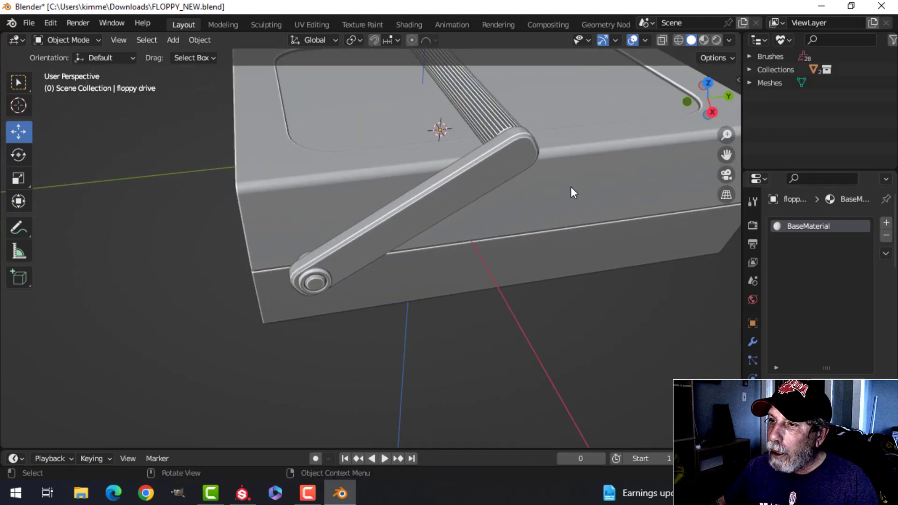
middle_drag(571, 186, 417, 228)
scroll(369, 268, down, 2)
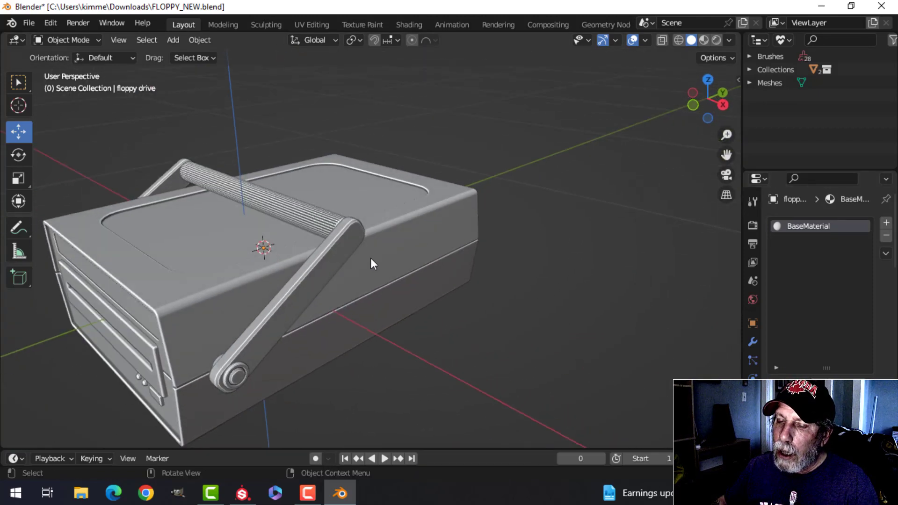
scroll(370, 258, down, 2)
shift+middle_drag(327, 267, 393, 282)
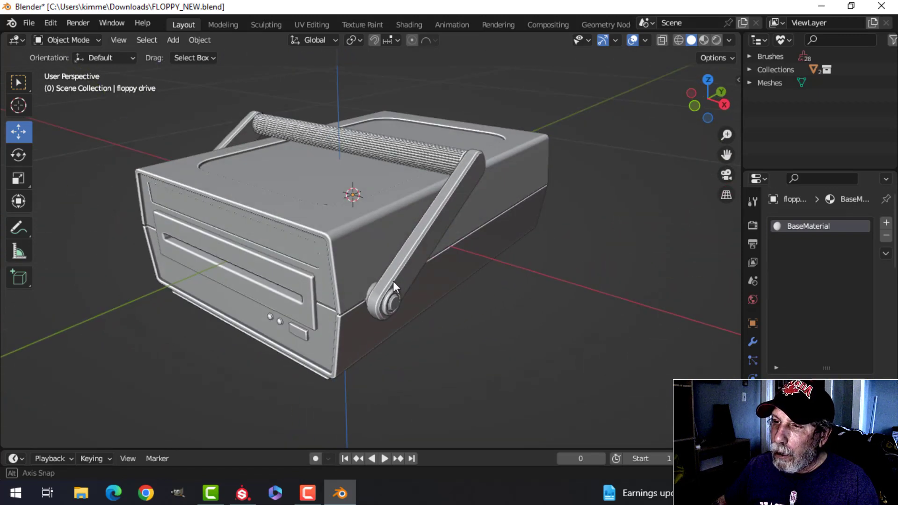
Step: Check the model's normals by turning the Face Orientation overlay on and off
click(645, 40)
click(600, 294)
click(599, 294)
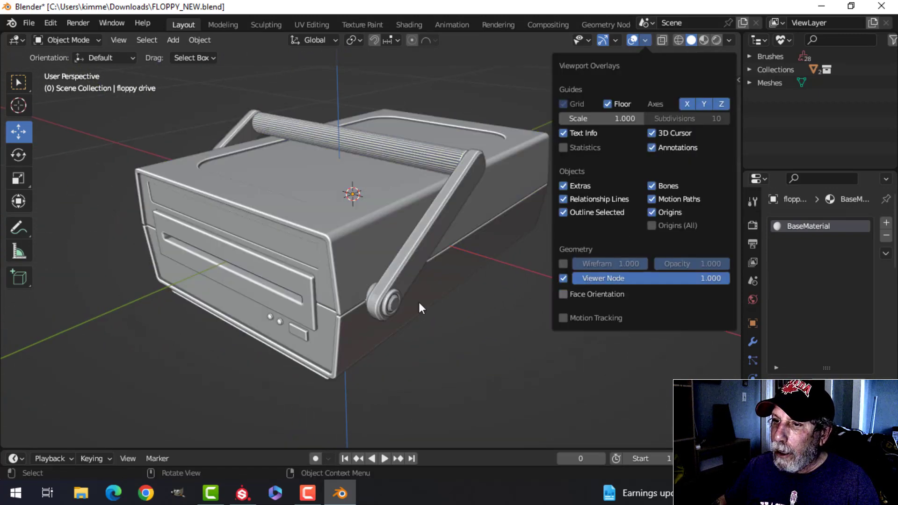
middle_drag(419, 302, 413, 260)
scroll(419, 267, up, 2)
middle_drag(412, 260, 420, 266)
Step: Switch to the UV Editing workspace and frame both the drive body and its UV layout
click(309, 24)
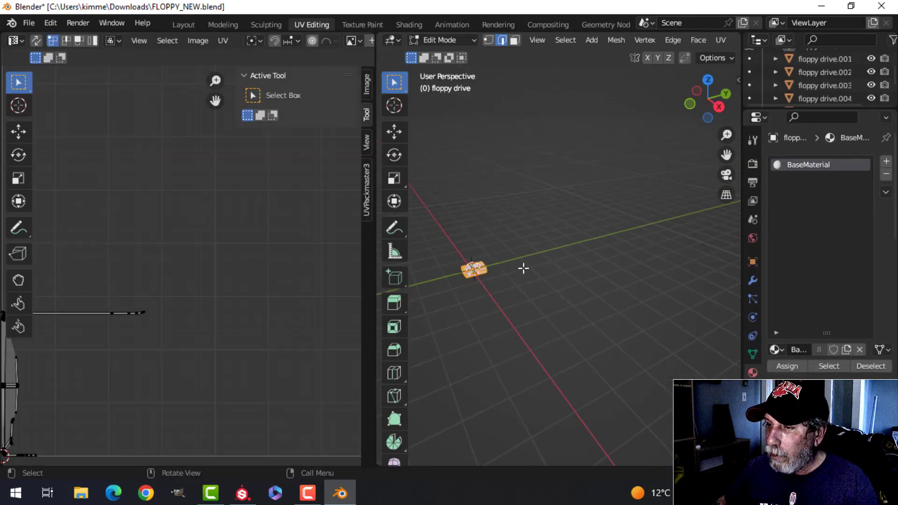
key(KP_Decimal)
key(Home)
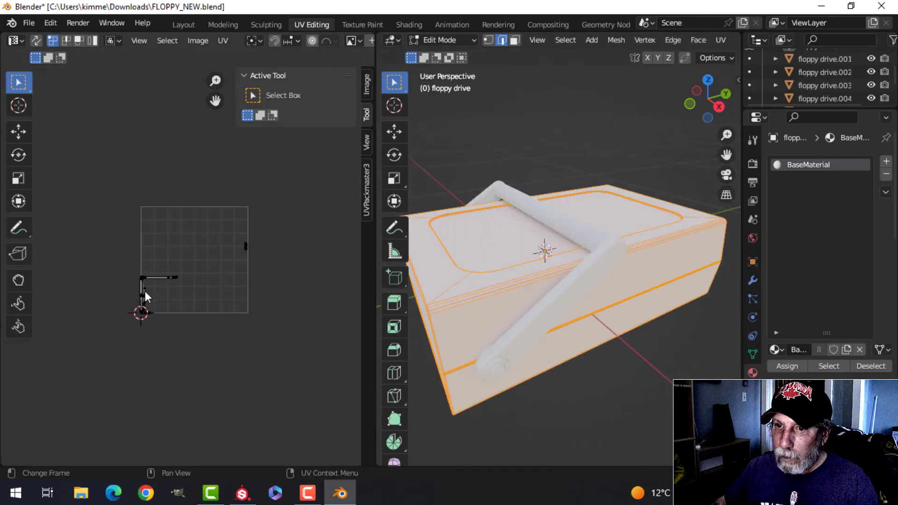
scroll(215, 266, up, 3)
middle_drag(567, 294, 680, 66)
scroll(678, 40, down, 5)
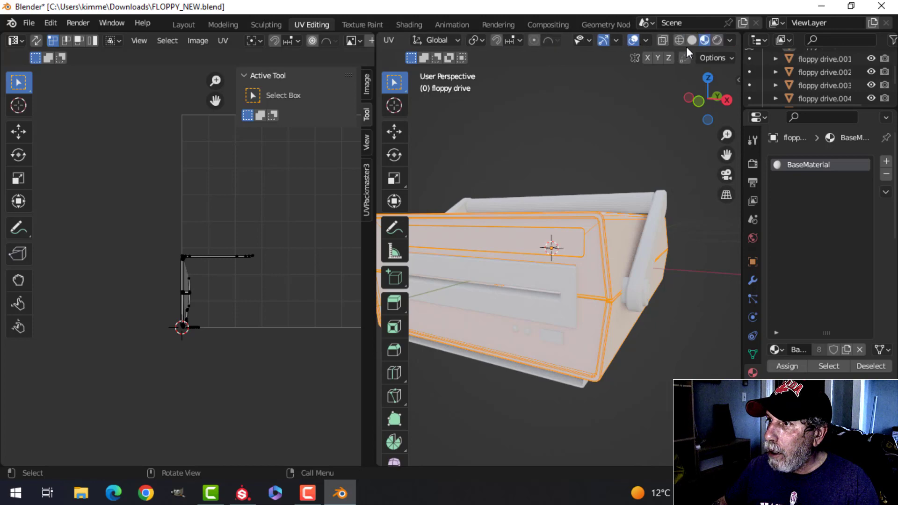
Step: Show the model in Solid shading in Object Mode and hide the image editor's sidebar
click(689, 40)
scroll(640, 235, up, 5)
scroll(622, 219, down, 4)
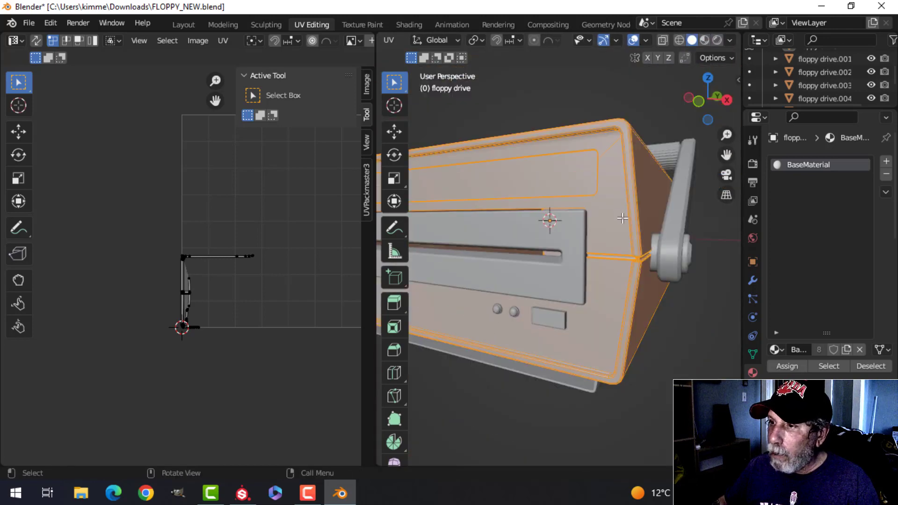
key(Tab)
scroll(613, 218, down, 3)
middle_drag(621, 223, 621, 265)
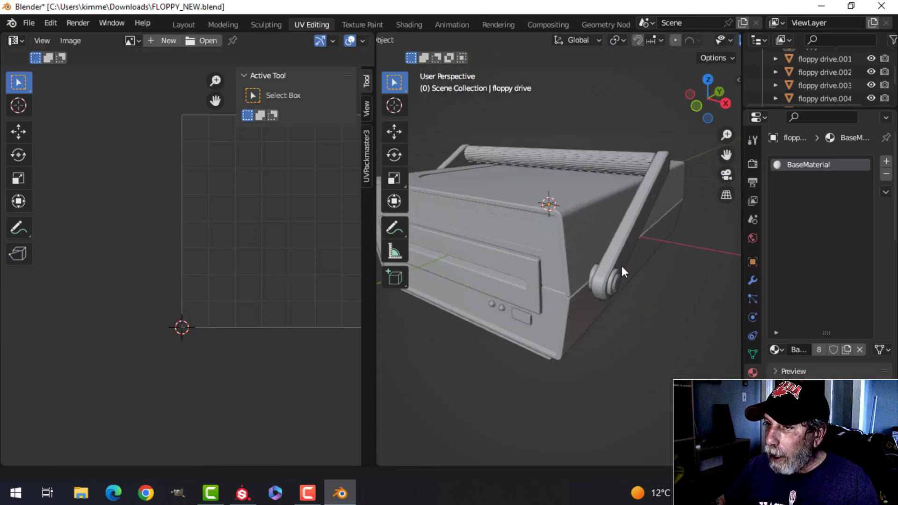
scroll(286, 259, down, 3)
key(n)
scroll(313, 195, up, 3)
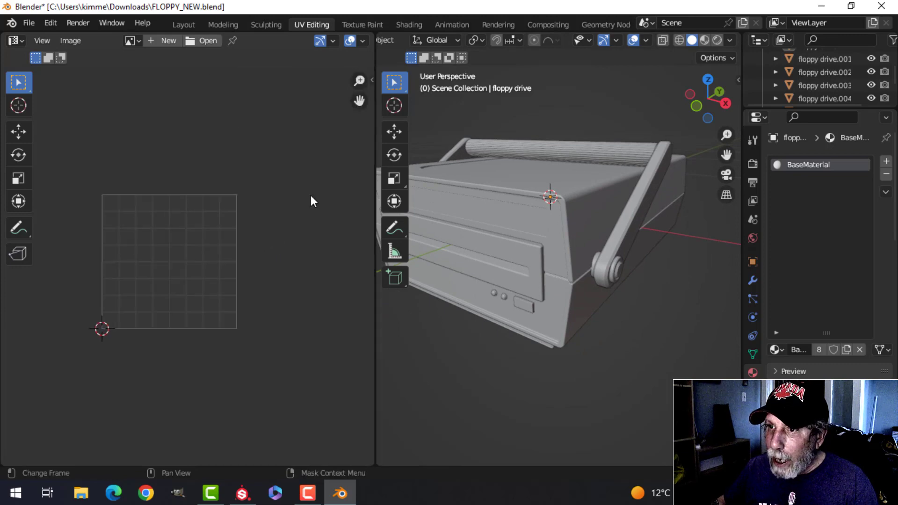
Step: Enable Cavity in the viewport shading options and inspect the drive's front and edges with it
scroll(580, 215, down, 3)
middle_drag(613, 217, 598, 223)
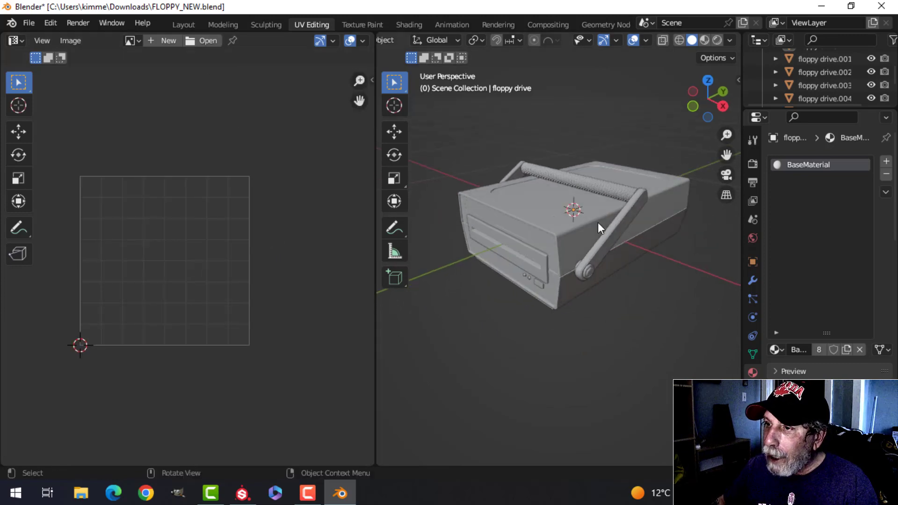
scroll(597, 223, up, 5)
click(731, 40)
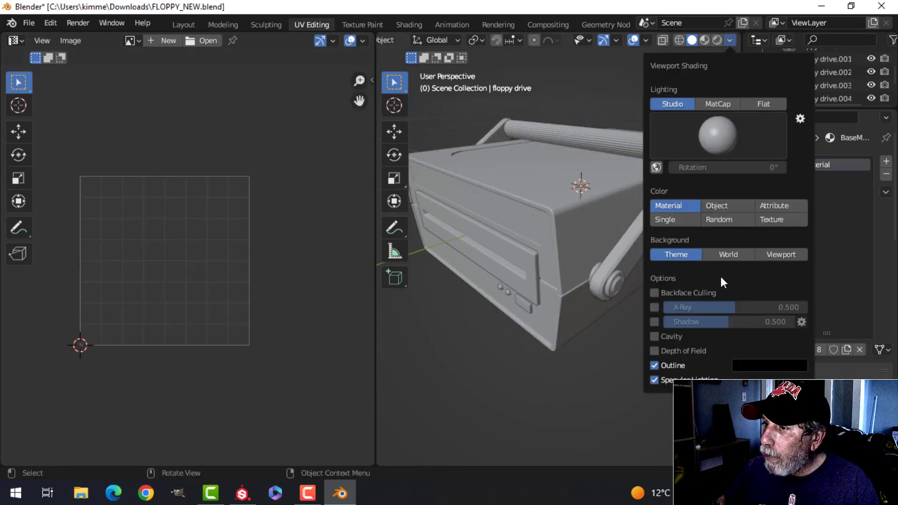
click(658, 337)
scroll(535, 291, down, 4)
middle_drag(535, 291, 603, 249)
scroll(593, 257, up, 5)
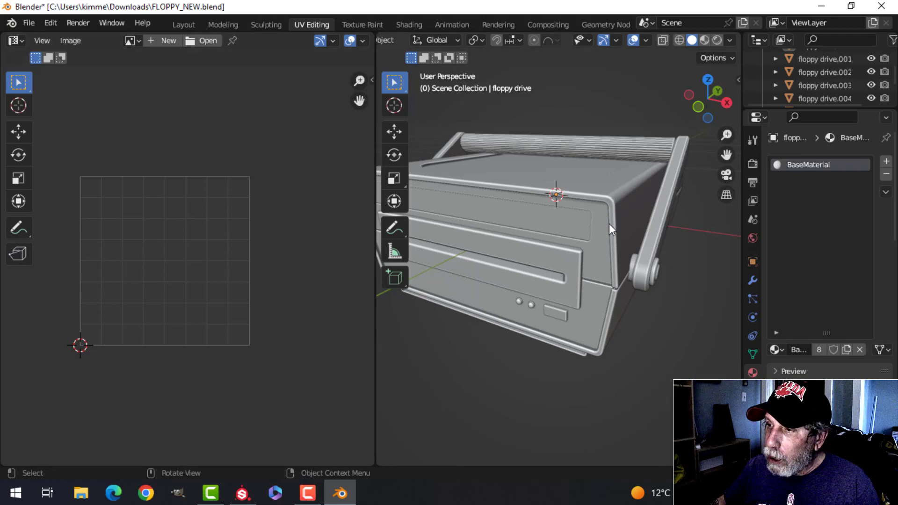
scroll(610, 224, down, 3)
mouse_move(617, 226)
middle_down()
mouse_move(586, 218)
mouse_move(592, 239)
mouse_move(627, 239)
middle_up()
scroll(588, 231, up, 5)
scroll(613, 237, down, 4)
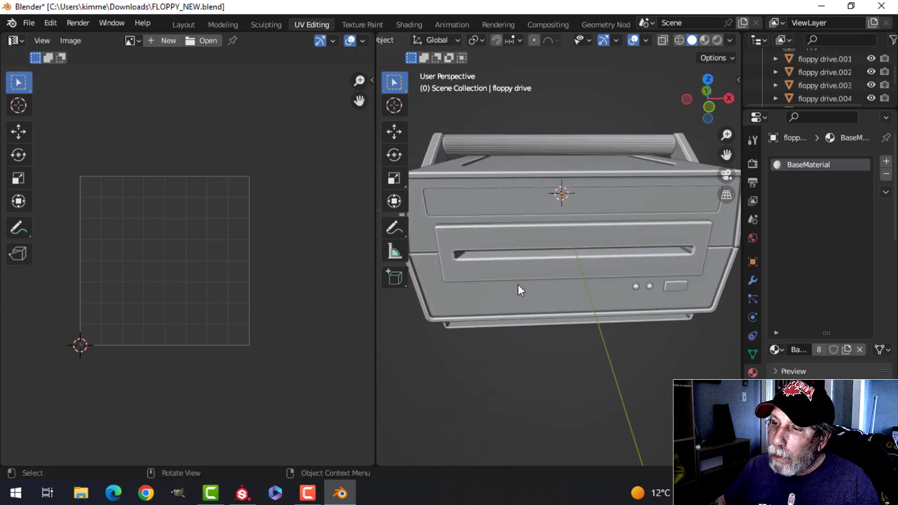
Step: Select the front panel faces of the drive body around the slot insert in Edit Mode's face selection
middle_drag(534, 305, 493, 290)
click(493, 290)
key(Tab)
key(3)
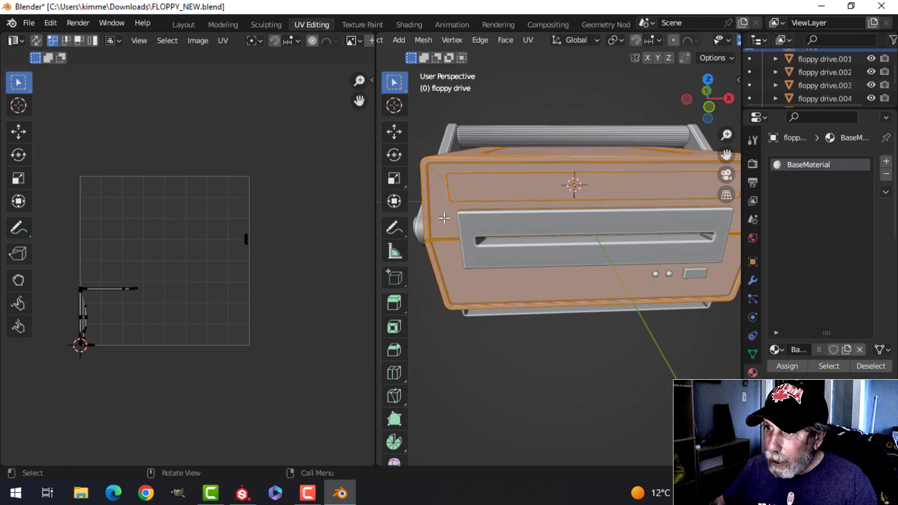
click(444, 218)
shift+click(466, 285)
shift+click(459, 168)
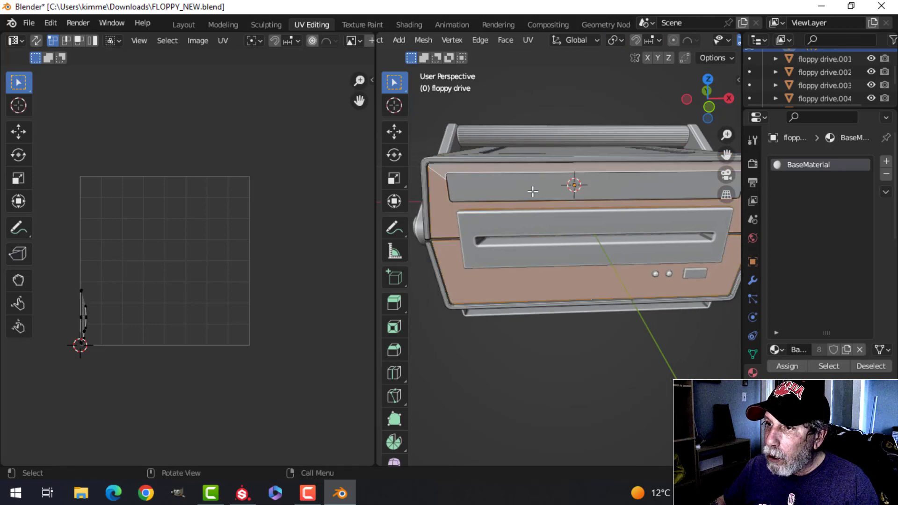
Step: Examine the body's mesh from the side, top and front, clear the face selection and return to Object Mode
scroll(608, 254, down, 3)
middle_drag(638, 255, 512, 245)
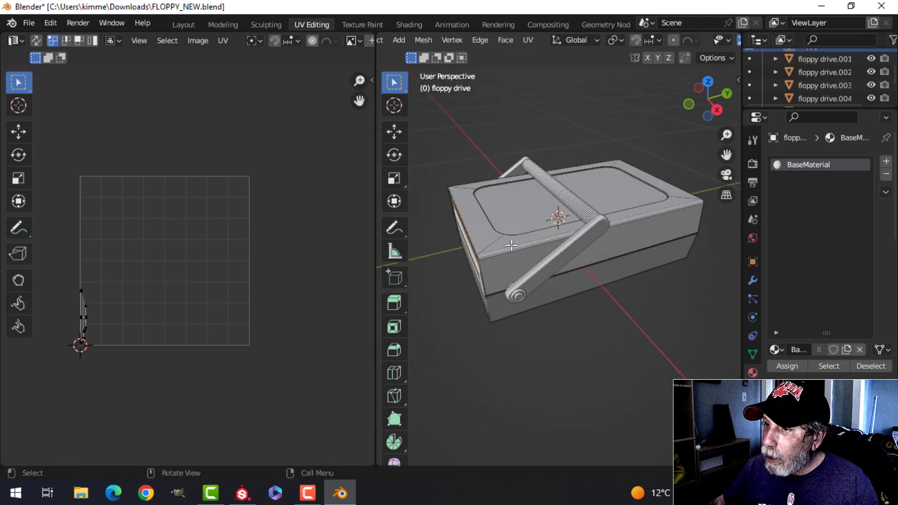
mouse_move(628, 248)
middle_down()
mouse_move(554, 260)
mouse_move(557, 226)
mouse_move(578, 251)
mouse_move(647, 251)
mouse_move(624, 259)
mouse_move(634, 245)
middle_up()
scroll(555, 260, up, 4)
scroll(554, 259, up, 2)
scroll(554, 257, down, 6)
scroll(564, 242, up, 4)
scroll(544, 236, down, 6)
scroll(645, 251, up, 3)
key(alt+a)
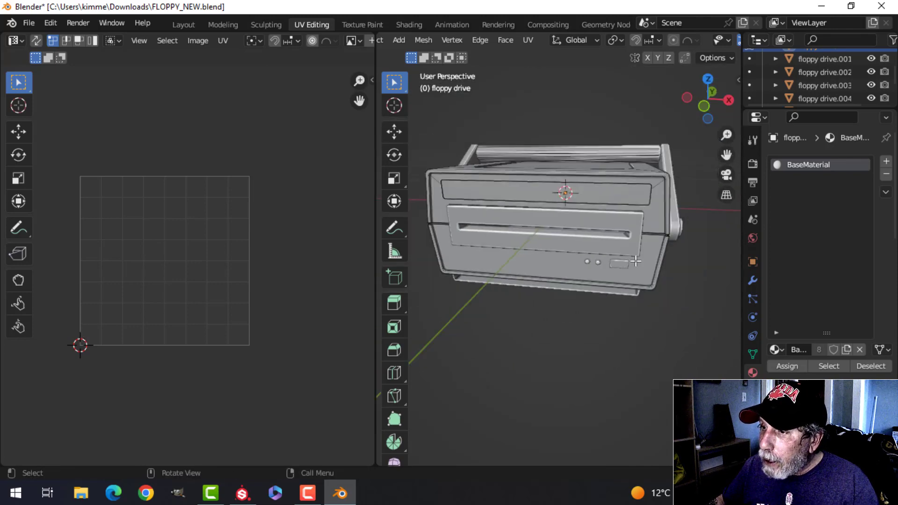
key(Tab)
key(alt+a)
Step: Examine the slot insert, the two indicator lights and the rectangular button on the drive's front up close
mouse_move(561, 252)
shift+middle_down()
mouse_move(584, 242)
mouse_move(572, 246)
shift+middle_up()
scroll(571, 246, up, 1)
scroll(572, 246, down, 1)
middle_drag(631, 230, 586, 260)
scroll(564, 288, up, 2)
scroll(564, 288, up, 2)
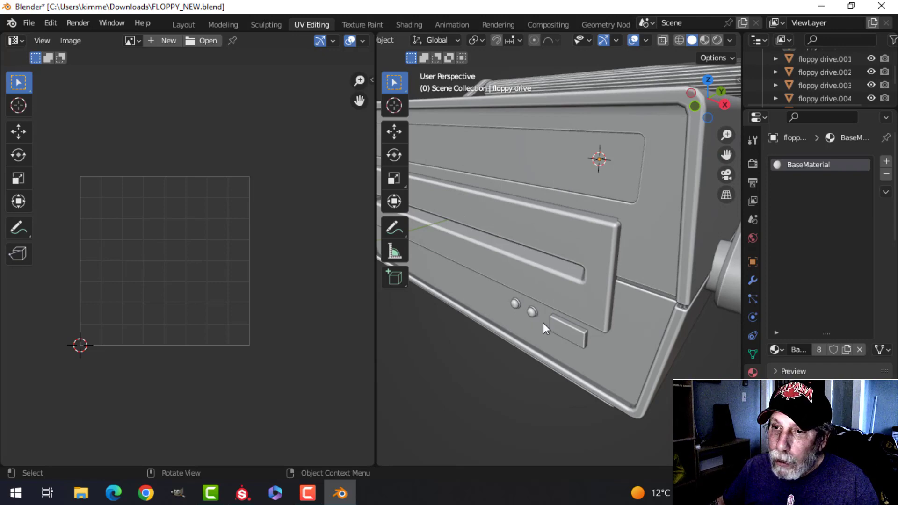
scroll(607, 293, down, 2)
scroll(568, 293, up, 4)
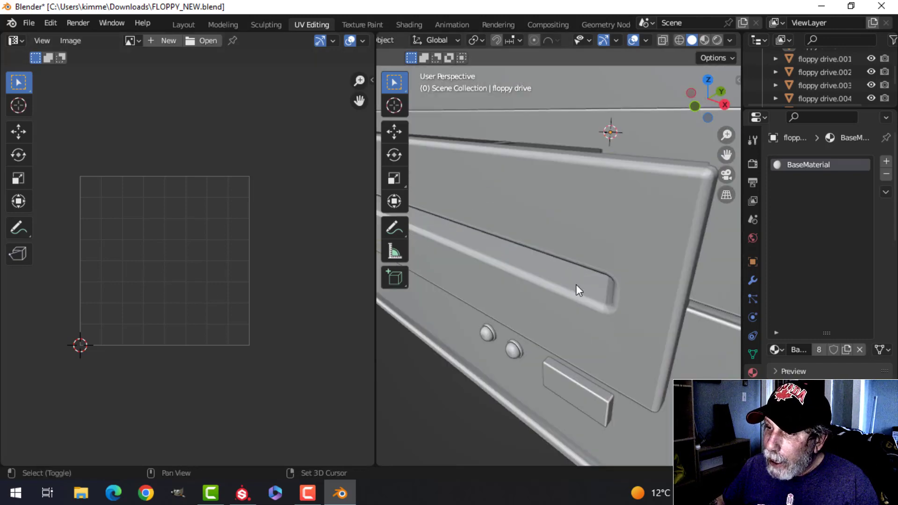
shift+middle_drag(576, 284, 583, 259)
scroll(597, 262, down, 2)
scroll(587, 259, up, 3)
scroll(583, 259, down, 2)
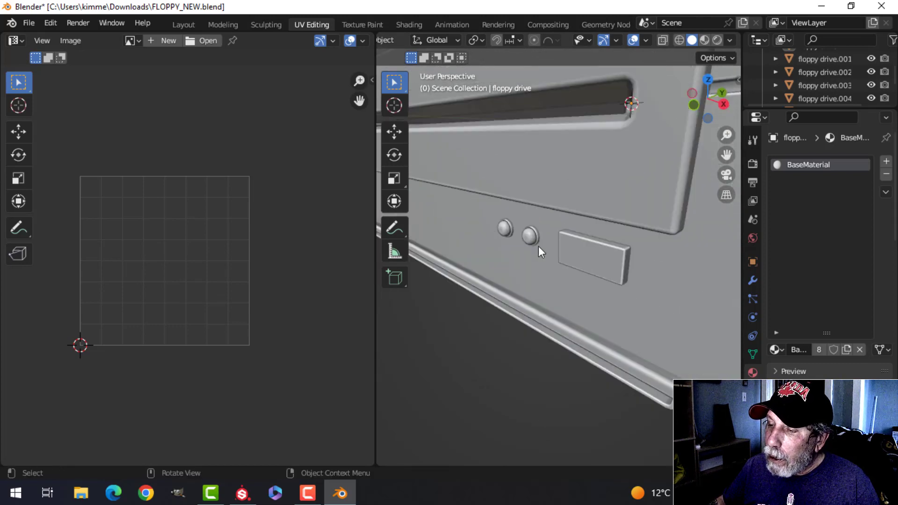
scroll(563, 250, down, 5)
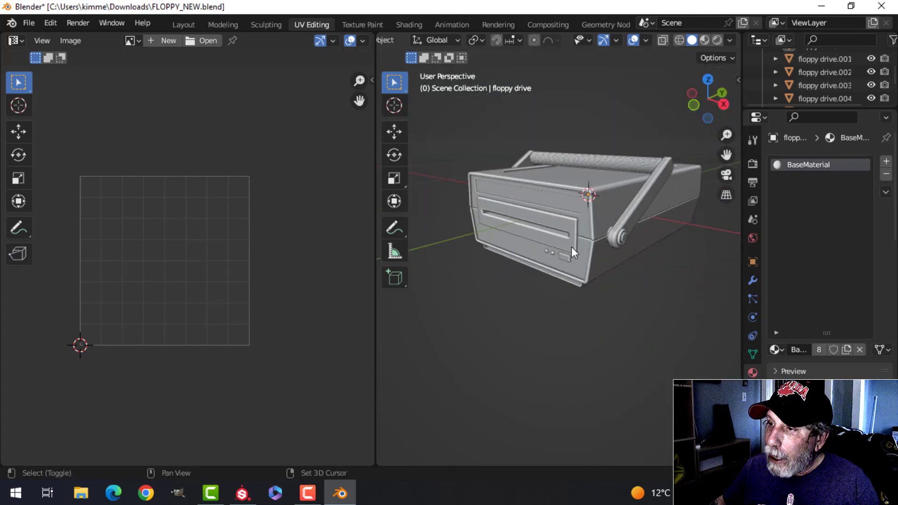
middle_drag(571, 246, 624, 254)
scroll(617, 261, up, 3)
scroll(620, 248, down, 4)
scroll(618, 259, up, 6)
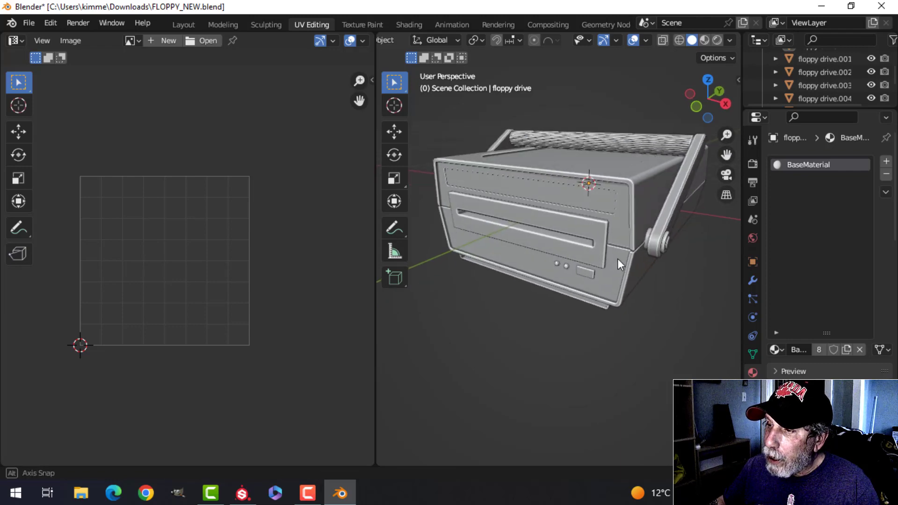
Step: Isolate the two indicator lights in local view and open their mesh in Edit Mode
scroll(571, 282, up, 6)
scroll(555, 334, down, 2)
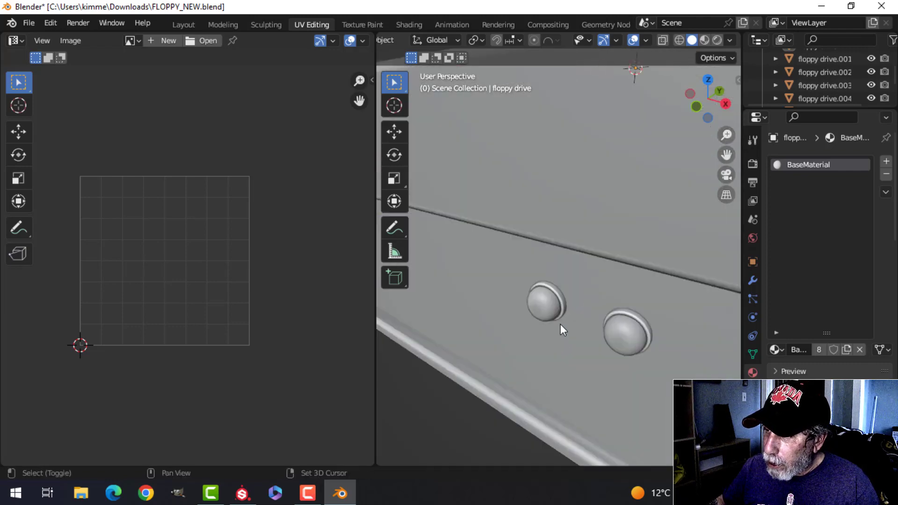
shift+middle_drag(560, 324, 557, 214)
click(546, 198)
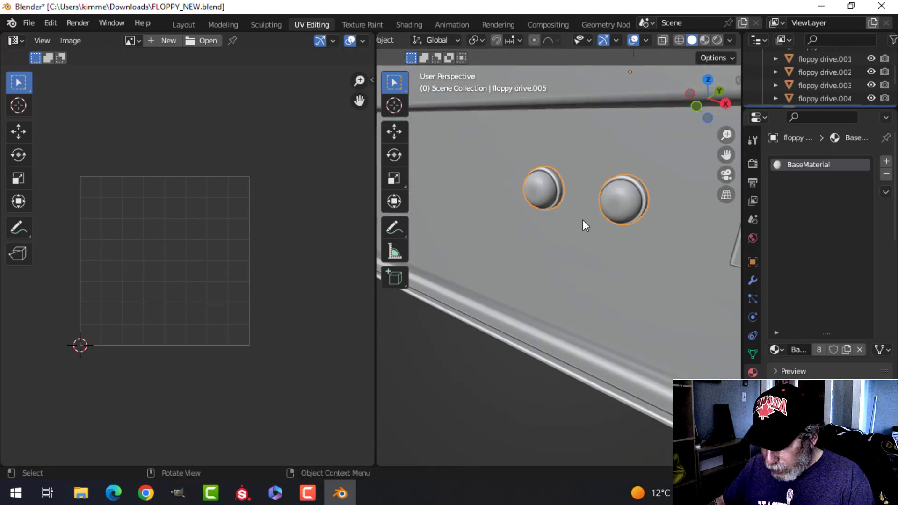
key(KP_Divide)
key(Tab)
middle_drag(545, 208, 499, 232)
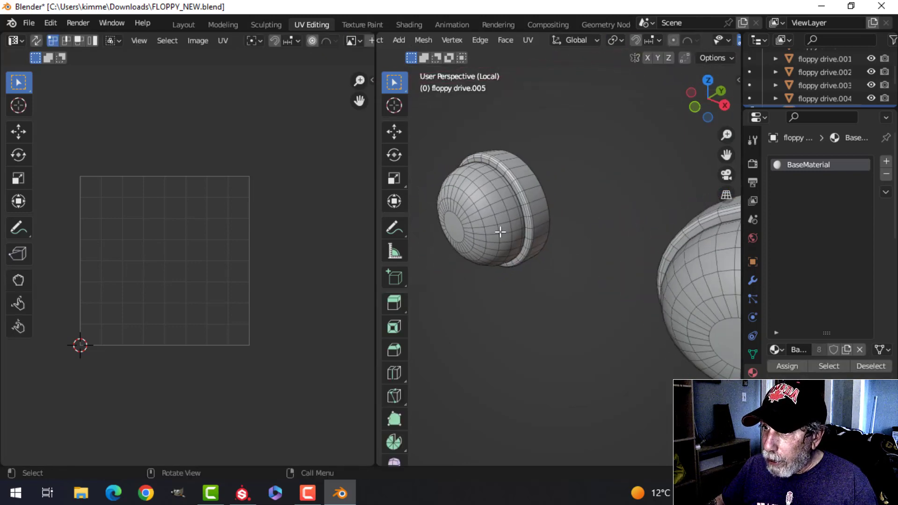
Step: Mark a seam around the edge loop where each indicator light's dome meets its ring
scroll(500, 233, up, 3)
shift+middle_drag(552, 224, 619, 295)
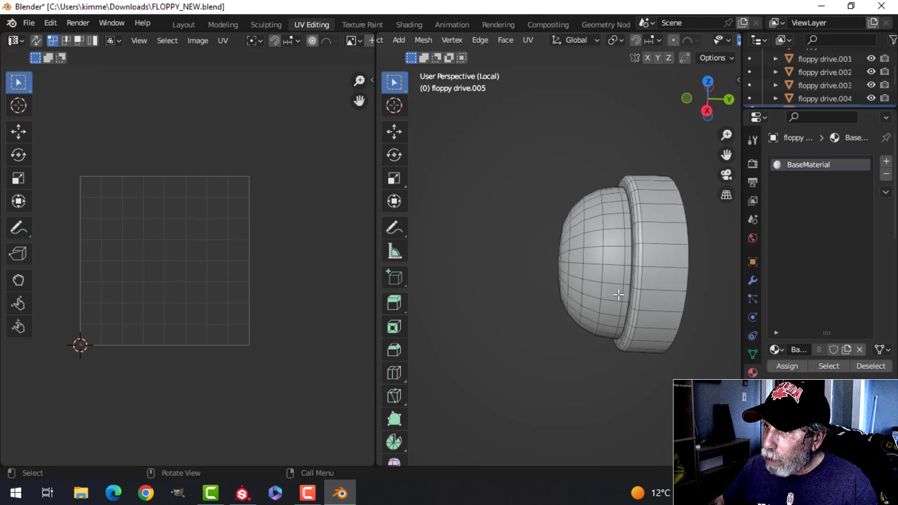
middle_drag(564, 276, 547, 292)
scroll(647, 264, up, 2)
scroll(557, 278, up, 3)
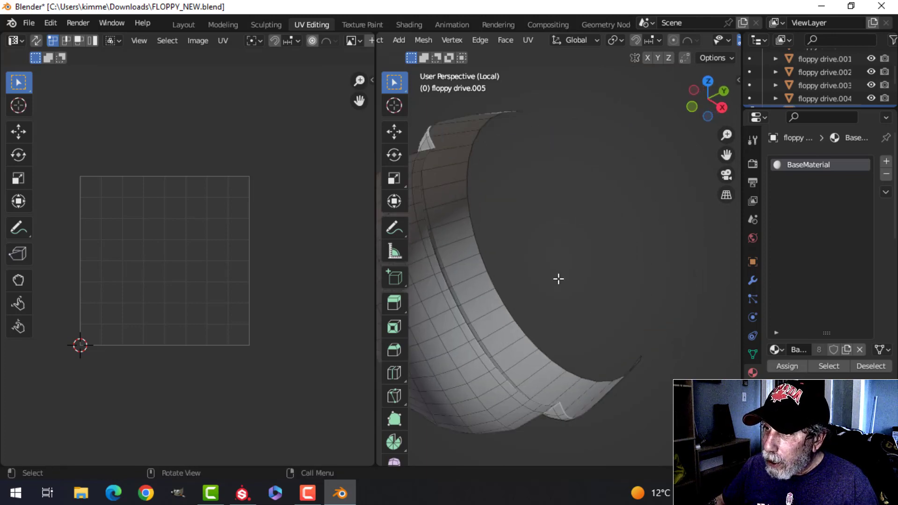
scroll(563, 273, down, 4)
key(2)
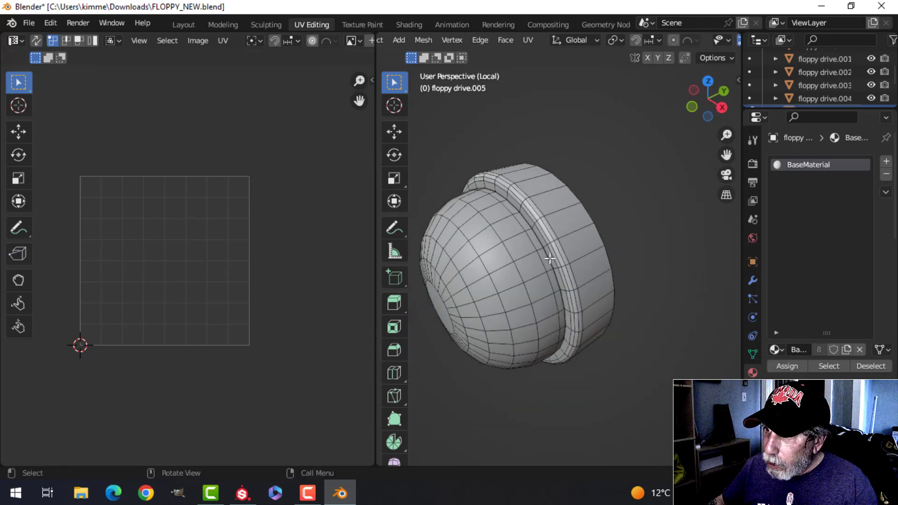
key(alt+a)
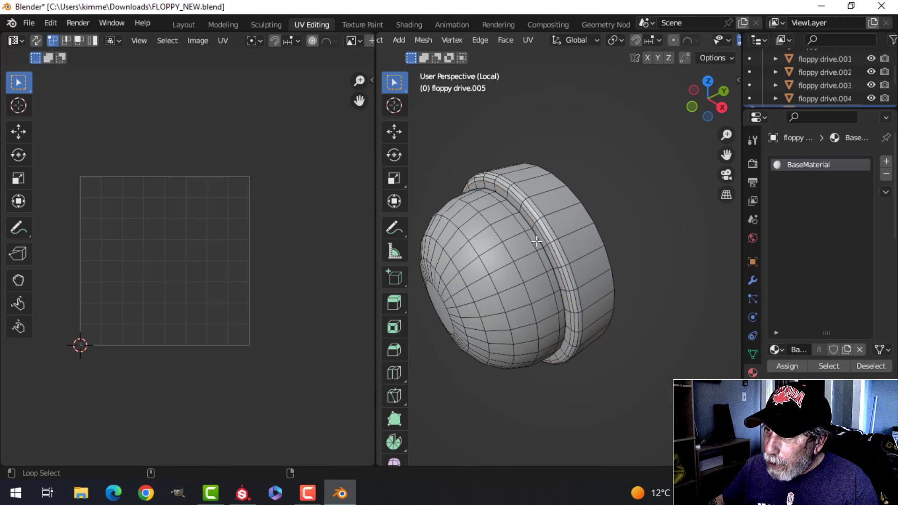
alt+click(537, 241)
middle_drag(557, 266, 586, 247)
scroll(585, 246, down, 2)
shift+middle_drag(602, 317, 411, 221)
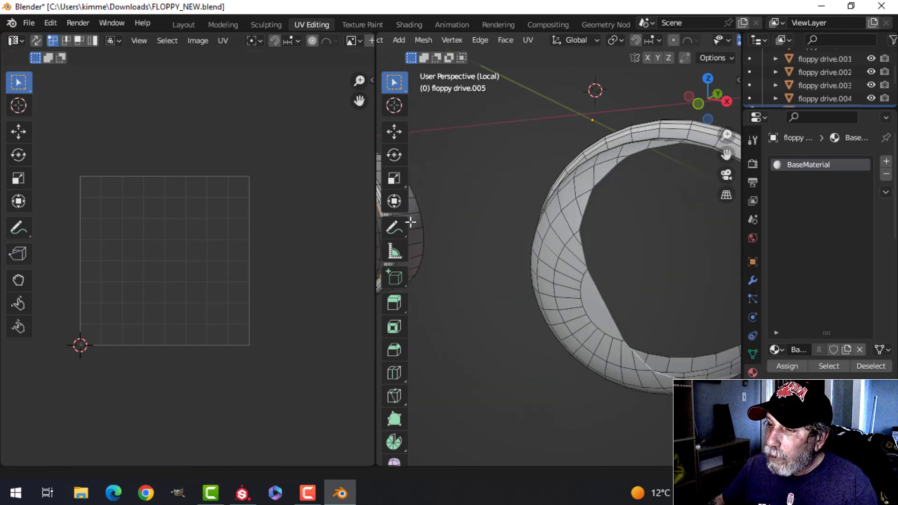
scroll(548, 279, down, 2)
middle_drag(624, 264, 598, 247)
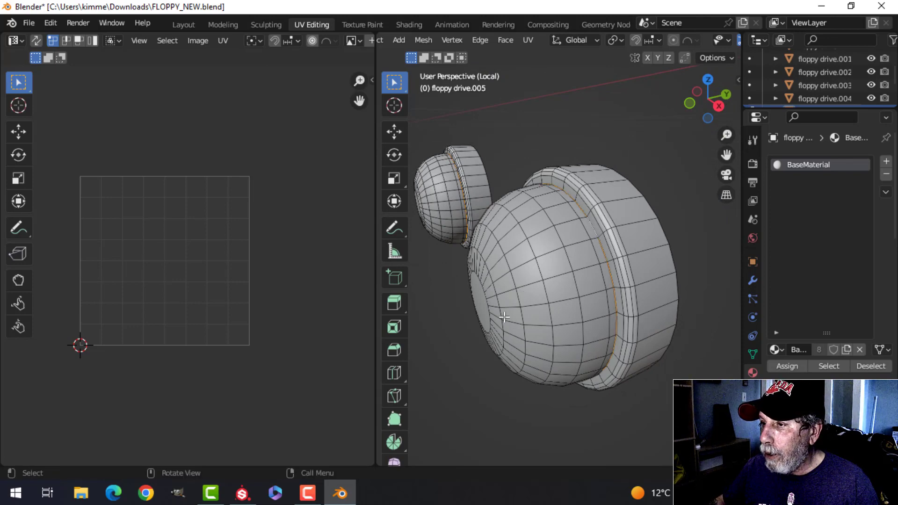
key(ctrl+e)
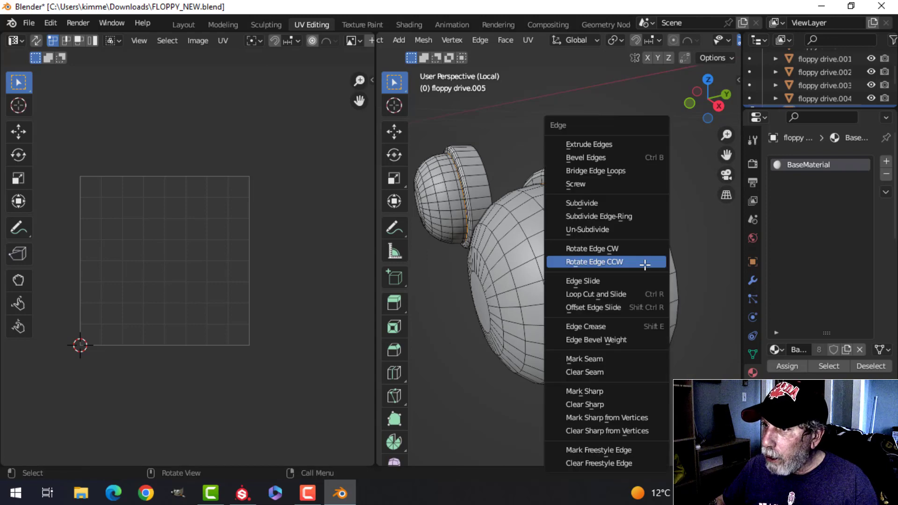
click(609, 359)
Step: Unwrap the entire mesh of both indicator lights
key(a)
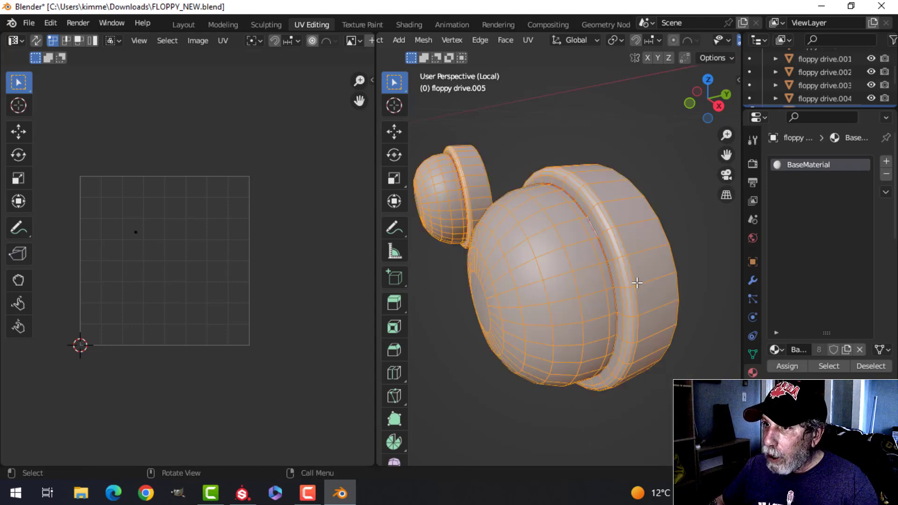
key(u)
click(637, 282)
scroll(239, 296, down, 3)
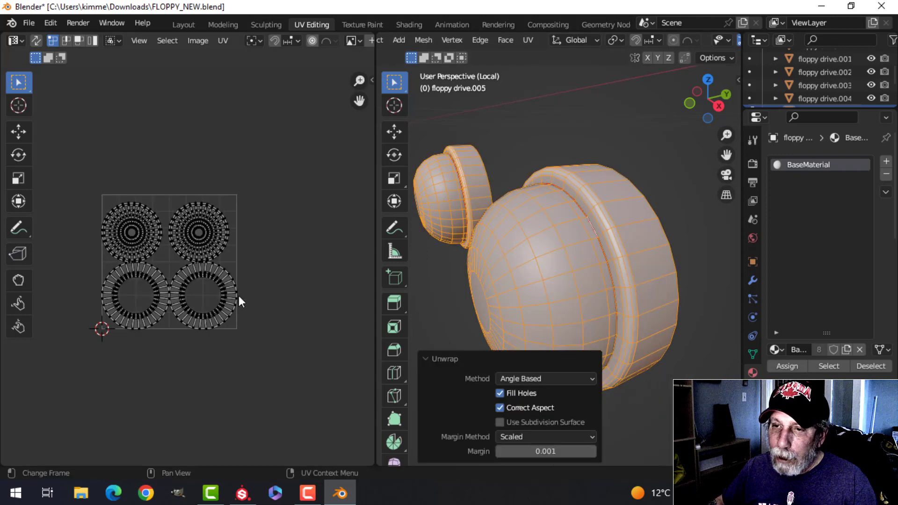
Step: Scale all the indicator lights' UV islands to about half size and move them outside the UV square, above its upper-right corner
key(a)
key(s)
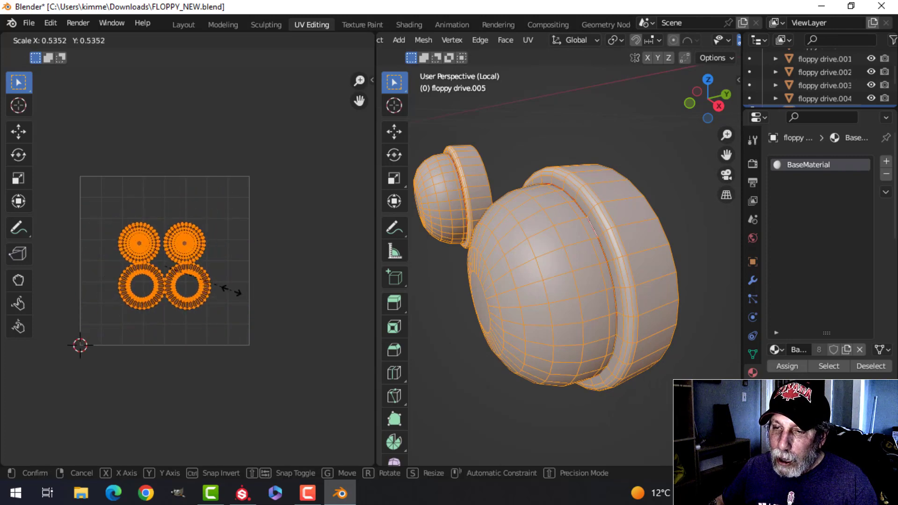
click(223, 292)
scroll(239, 293, down, 5)
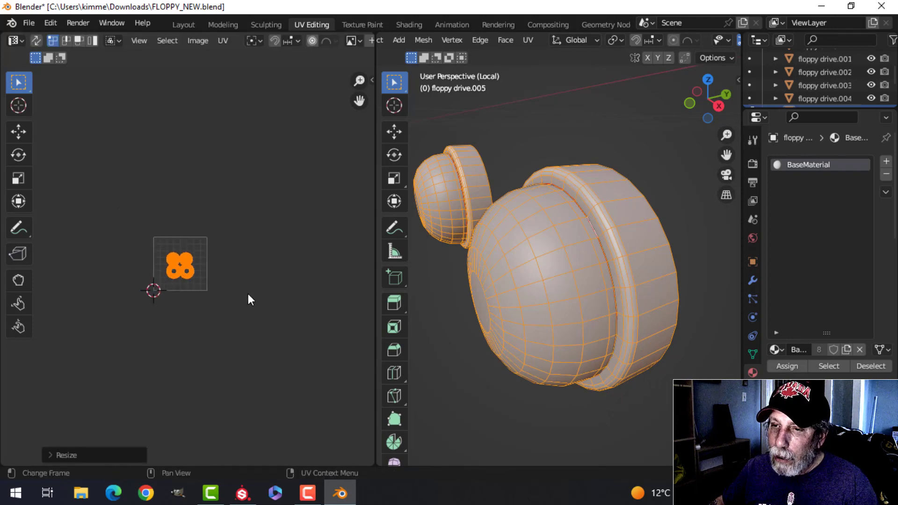
key(g)
click(347, 215)
Step: Leave Edit Mode and exit local view to show the whole floppy drive
scroll(660, 263, up, 5)
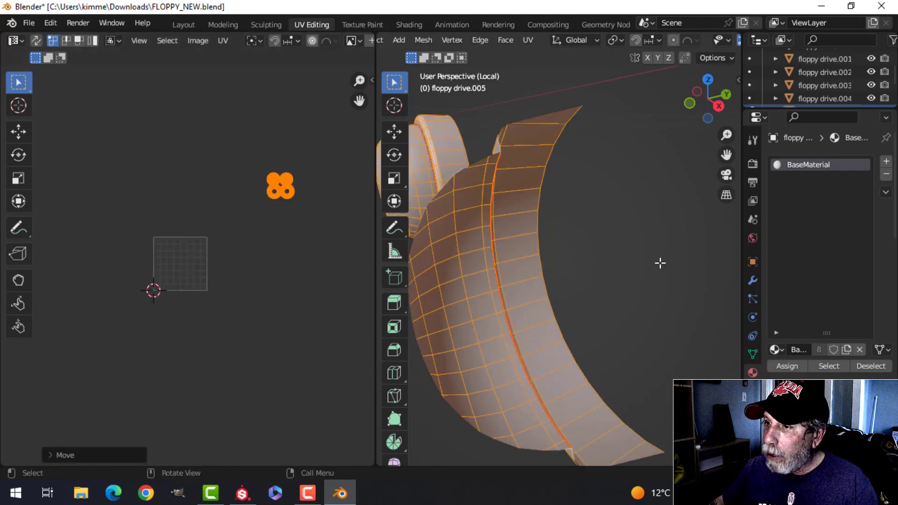
scroll(660, 262, down, 5)
key(Tab)
key(KP_Divide)
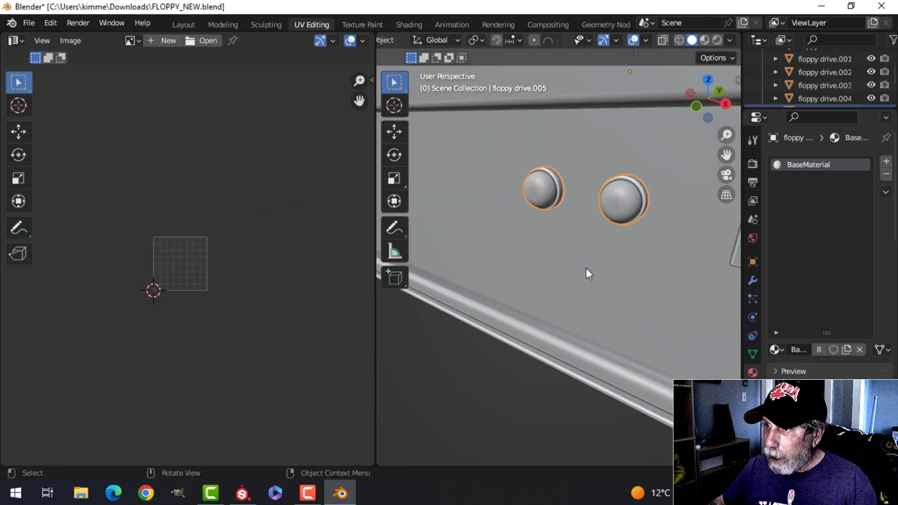
Step: Isolate the rectangular button beside the indicator lights in local view and open its mesh in Edit Mode
scroll(586, 268, down, 6)
click(601, 255)
key(Tab)
scroll(654, 276, up, 5)
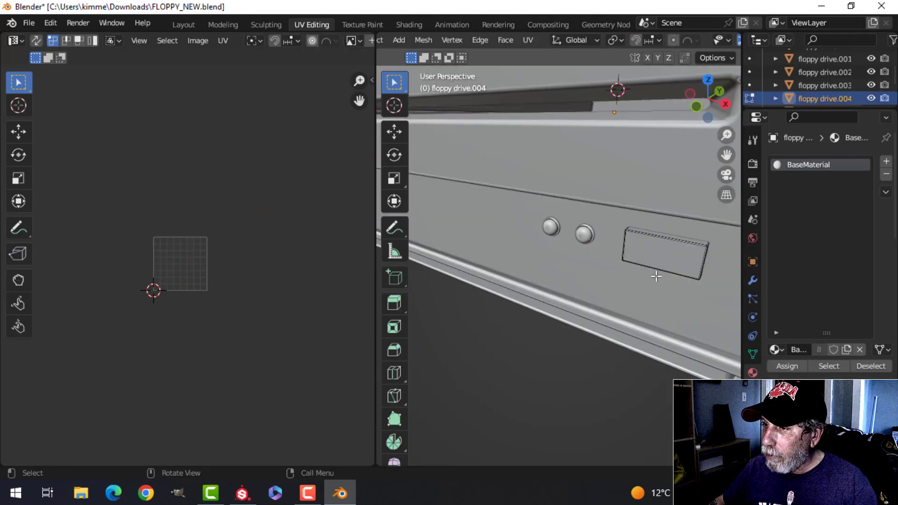
shift+middle_drag(653, 277, 584, 275)
scroll(563, 272, down, 4)
key(Tab)
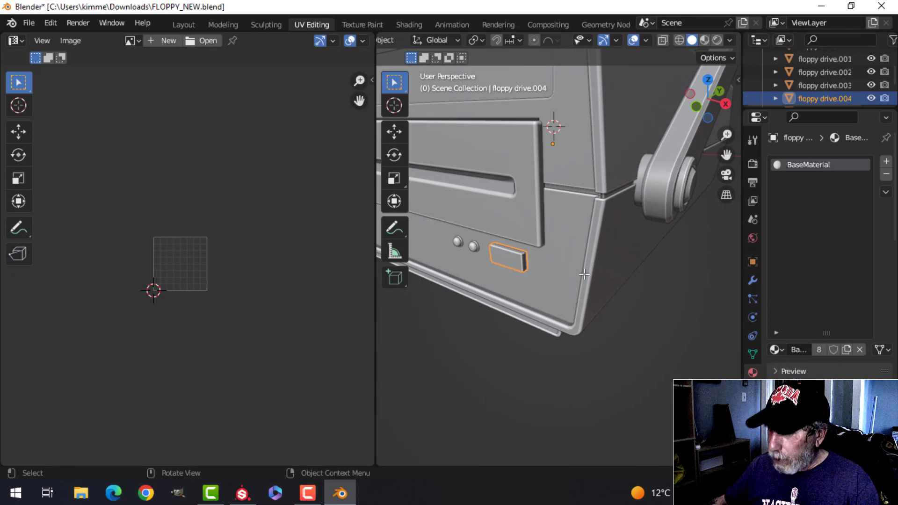
key(slash)
scroll(585, 275, up, 3)
key(Tab)
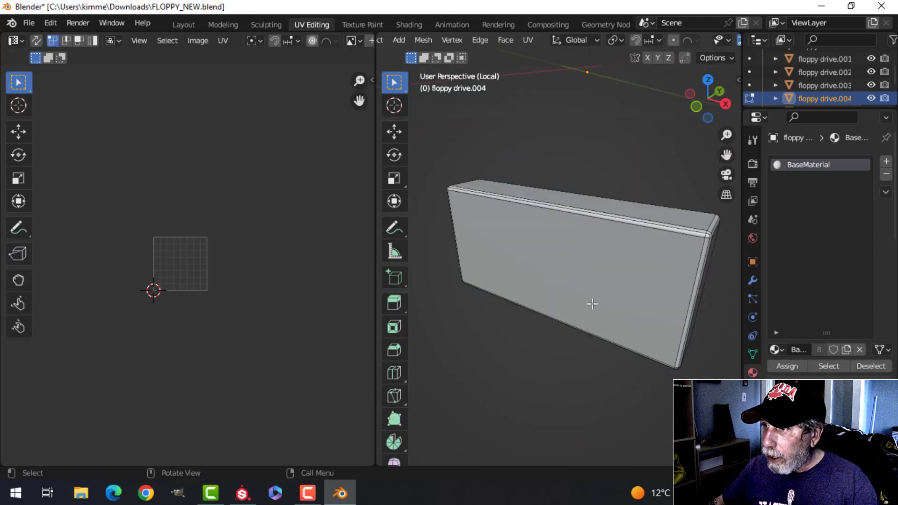
Step: Mark seams along the rear edge of the bevel around the button's front face and along one upper side corner
shift+middle_drag(592, 304, 466, 304)
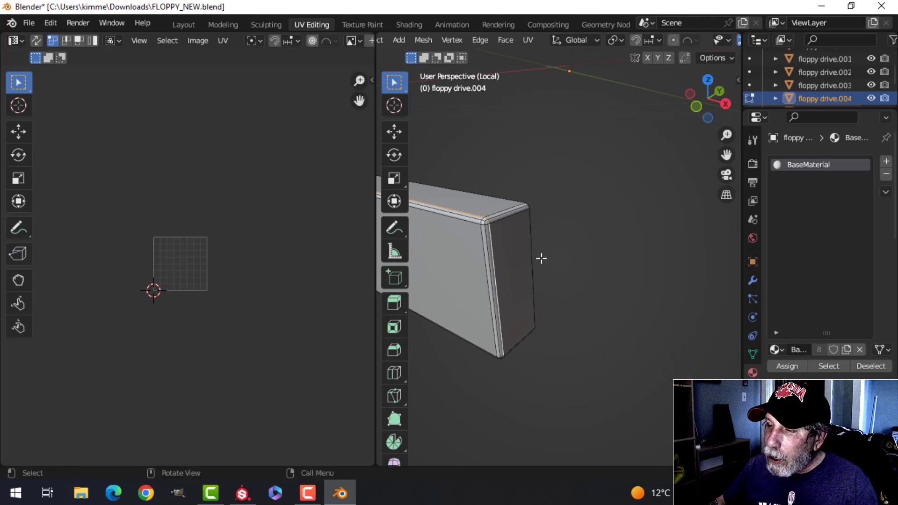
middle_drag(540, 256, 565, 134)
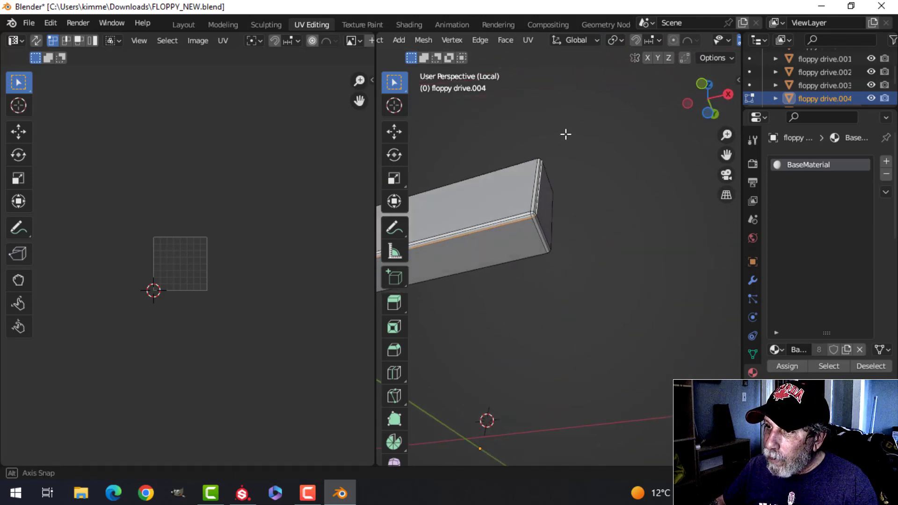
scroll(566, 204, up, 1)
middle_drag(566, 205, 556, 218)
scroll(556, 218, up, 1)
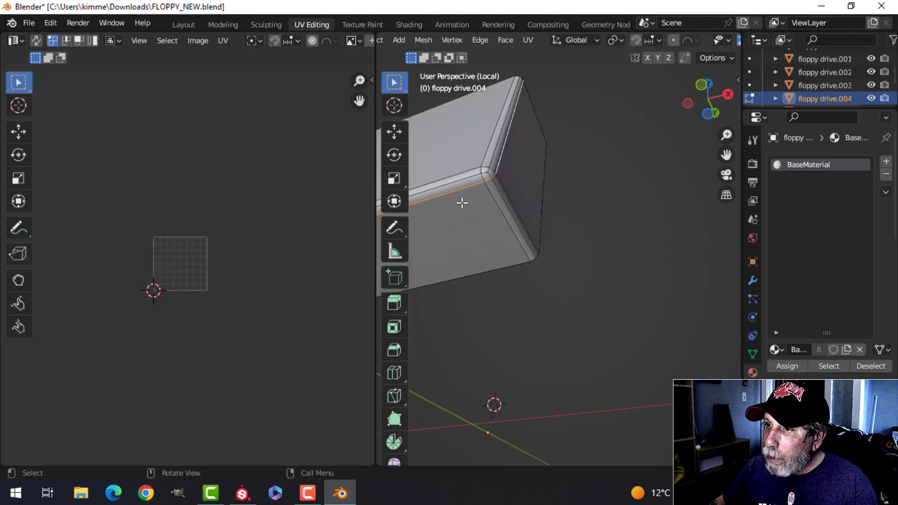
middle_drag(462, 202, 553, 308)
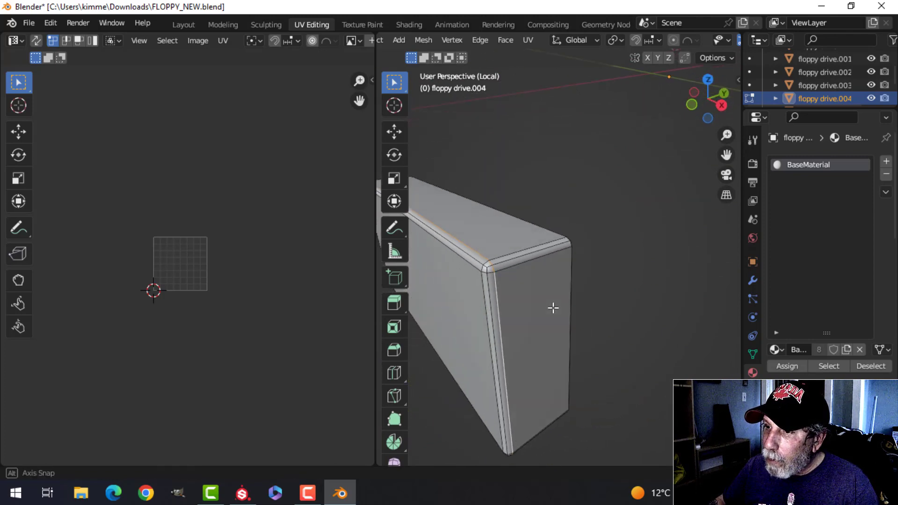
key(ctrl+e)
click(621, 272)
Step: Unwrap the whole button mesh and inspect its UV islands
key(a)
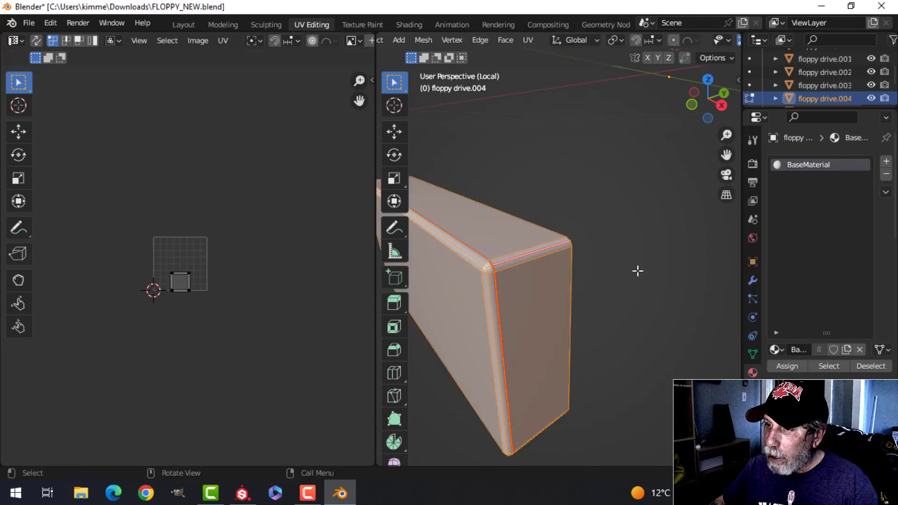
key(u)
click(637, 269)
scroll(211, 302, up, 4)
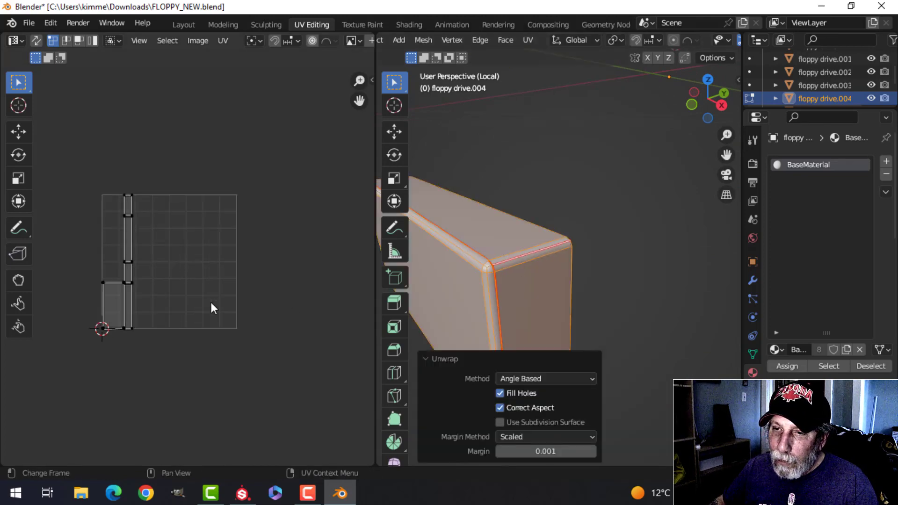
scroll(170, 294, up, 1)
scroll(170, 294, down, 4)
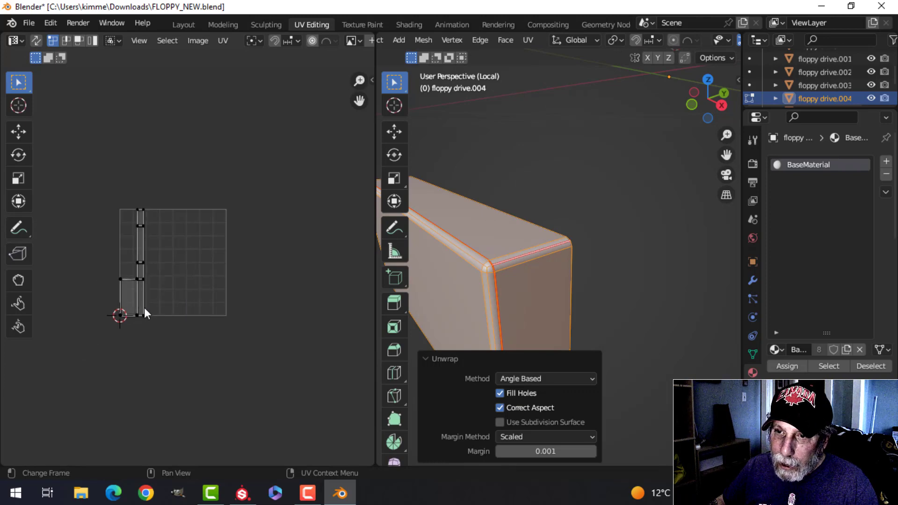
scroll(140, 307, up, 3)
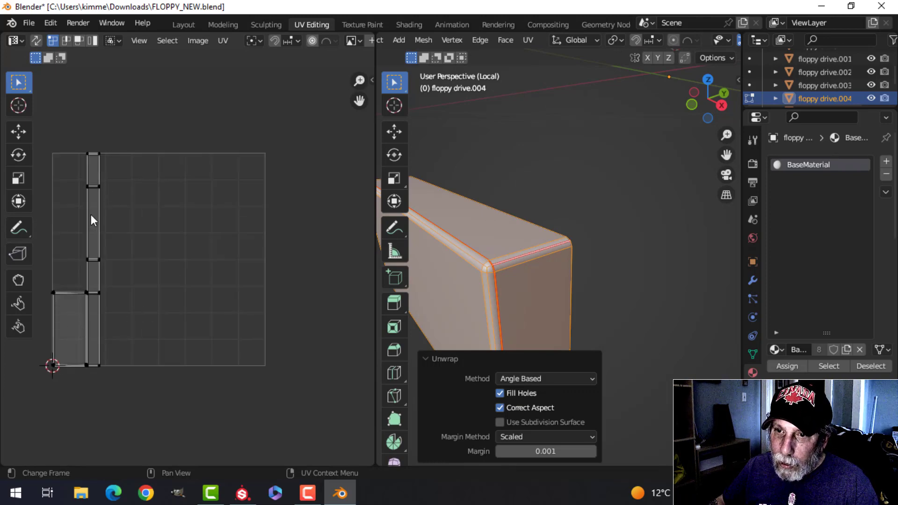
Step: Move all the button's UV islands outside the UV square, then return to Object Mode and exit local view
scroll(69, 330, down, 4)
key(a)
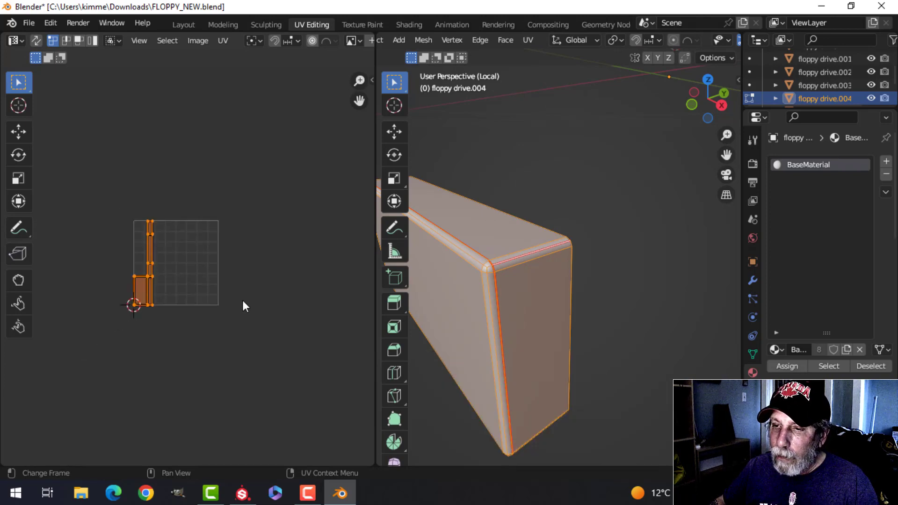
key(g)
click(18, 395)
key(Tab)
scroll(617, 273, down, 4)
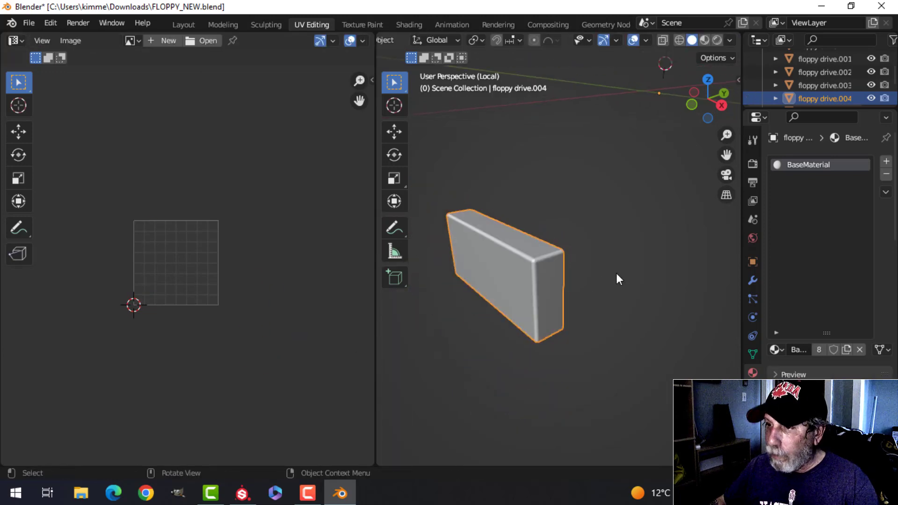
key(slash)
Step: Isolate the round pivot at the handle's lower end in local view and open its mesh in Edit Mode
scroll(572, 257, down, 2)
mouse_move(572, 257)
middle_down()
mouse_move(587, 259)
mouse_move(580, 253)
middle_up()
scroll(574, 248, up, 3)
click(568, 245)
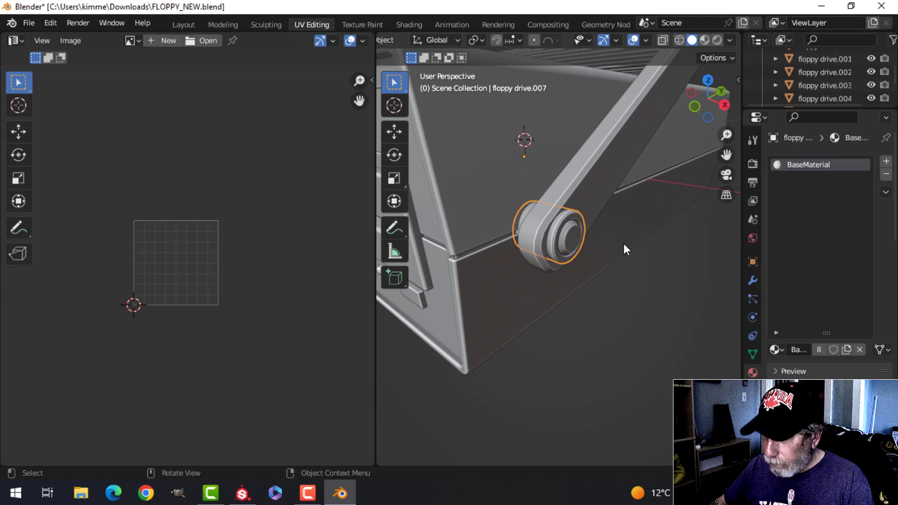
key(slash)
shift+middle_drag(636, 257, 313, 201)
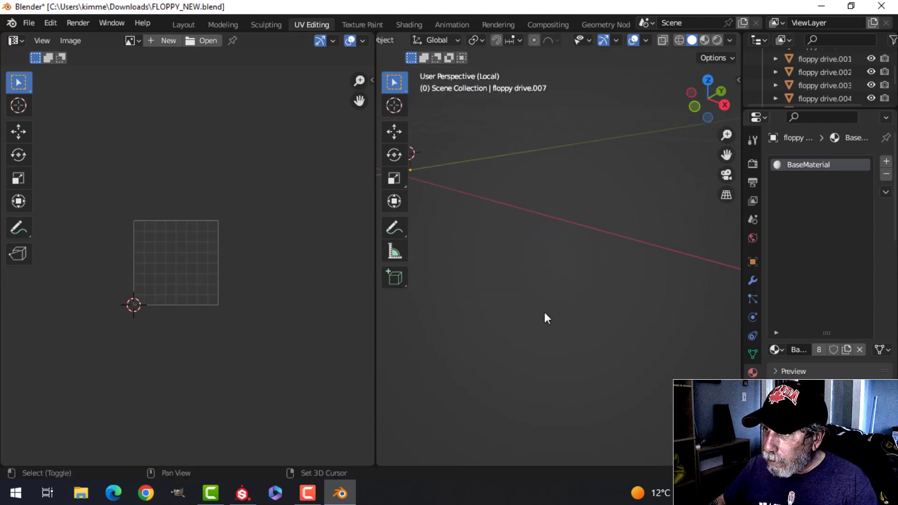
shift+middle_drag(545, 313, 642, 287)
mouse_move(537, 274)
shift+middle_down()
mouse_move(589, 282)
mouse_move(559, 204)
mouse_move(605, 245)
mouse_move(610, 299)
shift+middle_up()
scroll(578, 281, up, 3)
scroll(570, 276, down, 4)
key(Tab)
Step: Mark seams on the pivot along one lengthwise edge line, the outer rim loop and the loop around the end cap
scroll(577, 285, up, 4)
mouse_move(609, 299)
middle_down()
mouse_move(555, 226)
mouse_move(608, 311)
middle_up()
scroll(554, 224, up, 3)
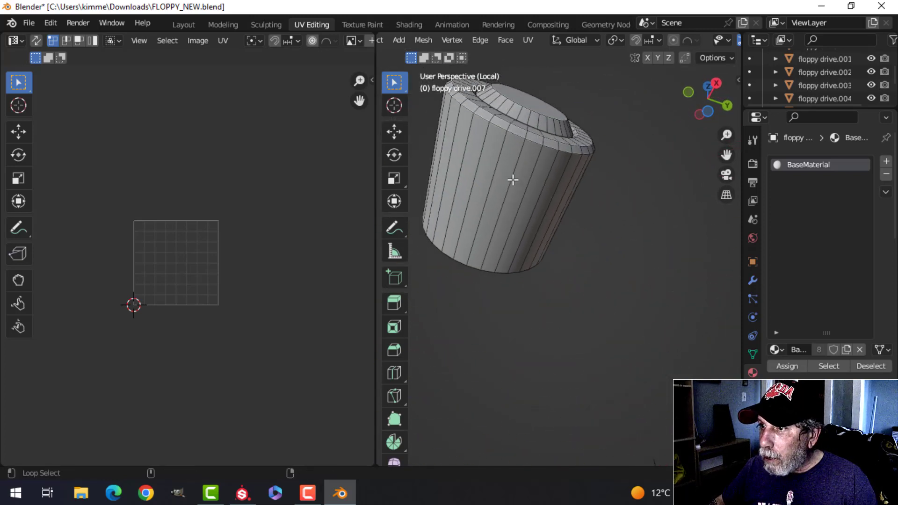
middle_drag(560, 190, 585, 257)
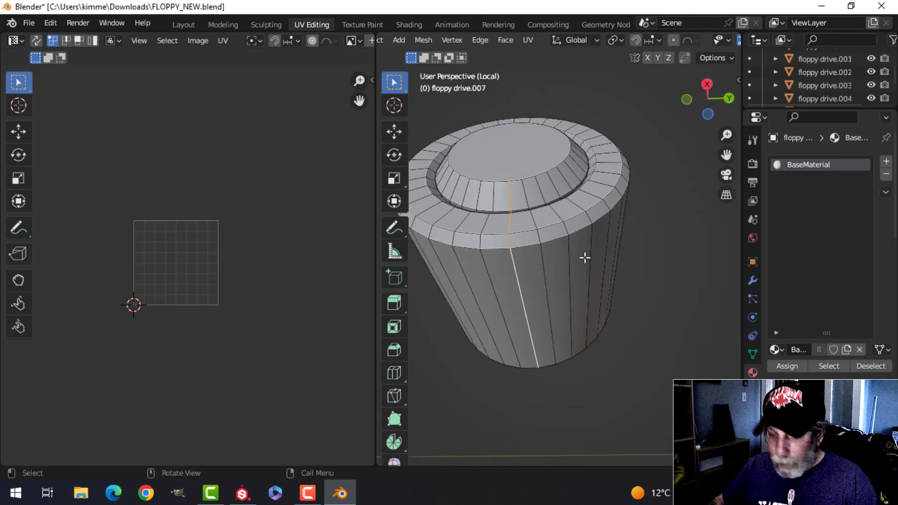
alt+shift+click(524, 245)
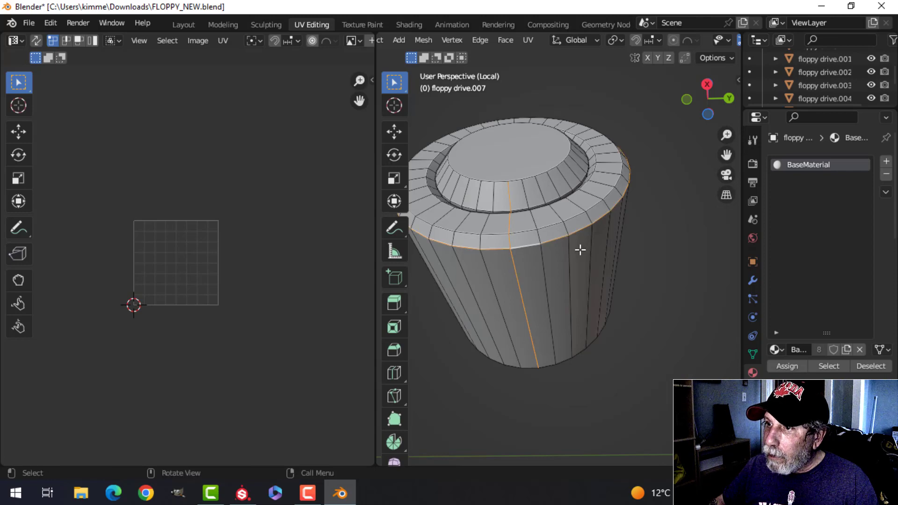
alt+shift+click(518, 178)
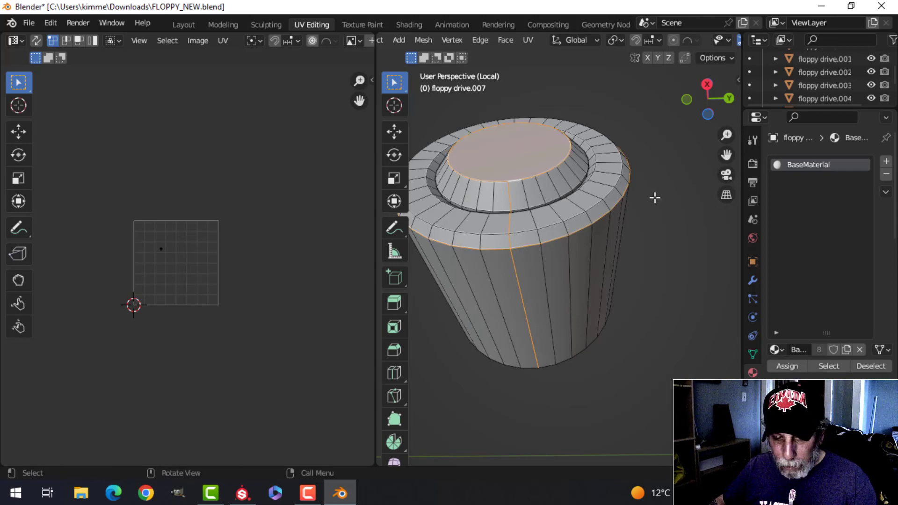
key(ctrl+e)
click(603, 263)
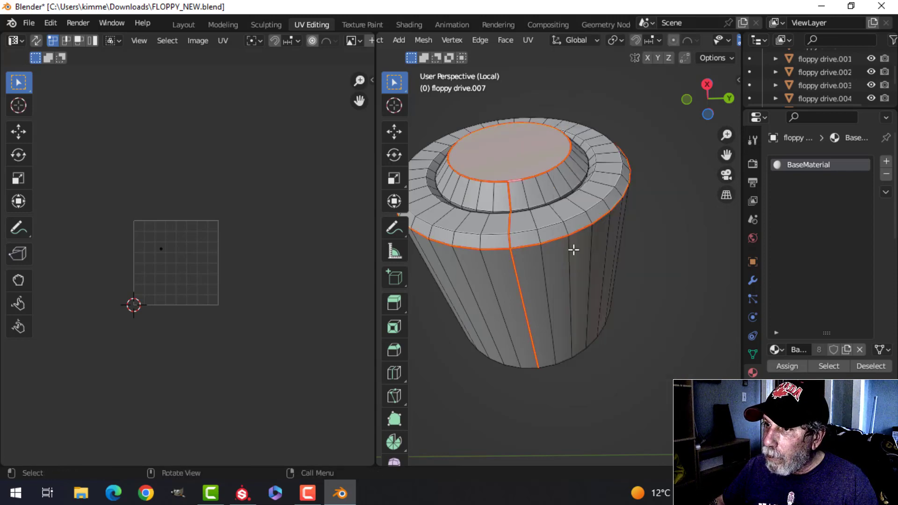
key(alt+a)
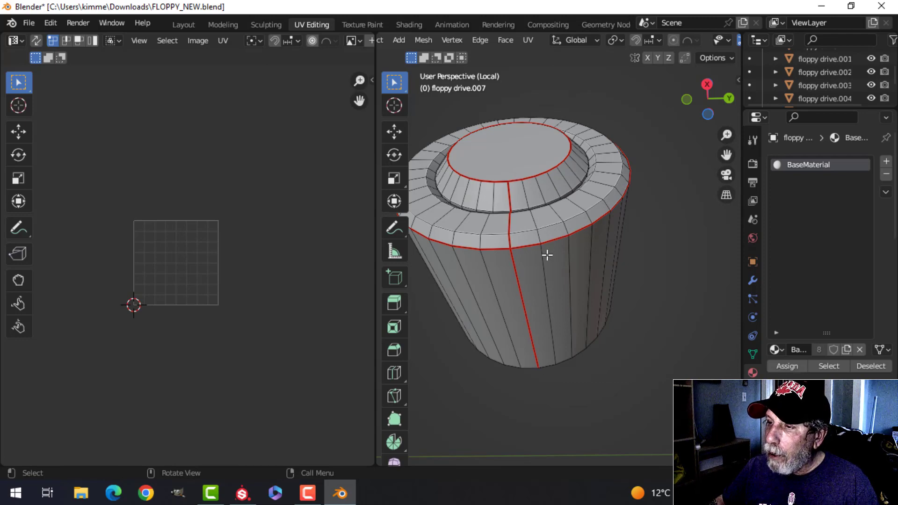
middle_drag(547, 255, 616, 266)
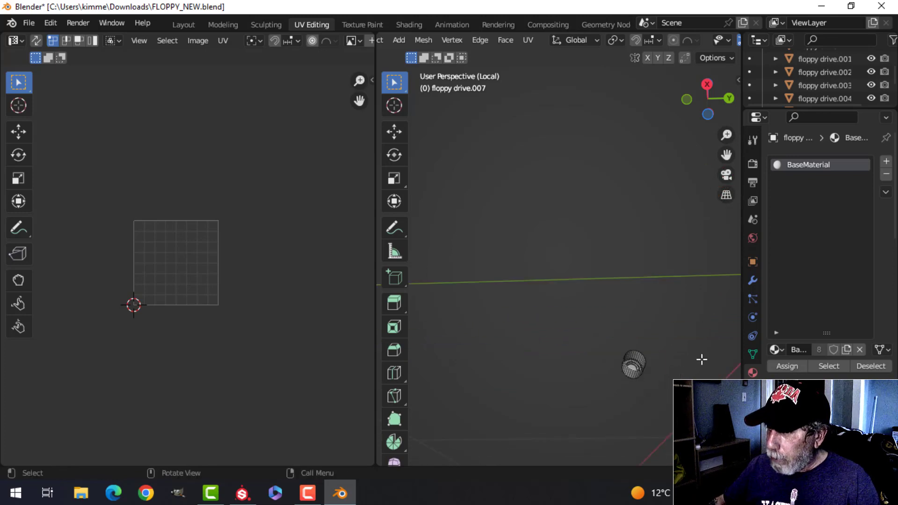
Step: Mark seams at the pivot's opposite end along one lengthwise edge line, the outer rim loop and the end cap's border
scroll(701, 360, up, 7)
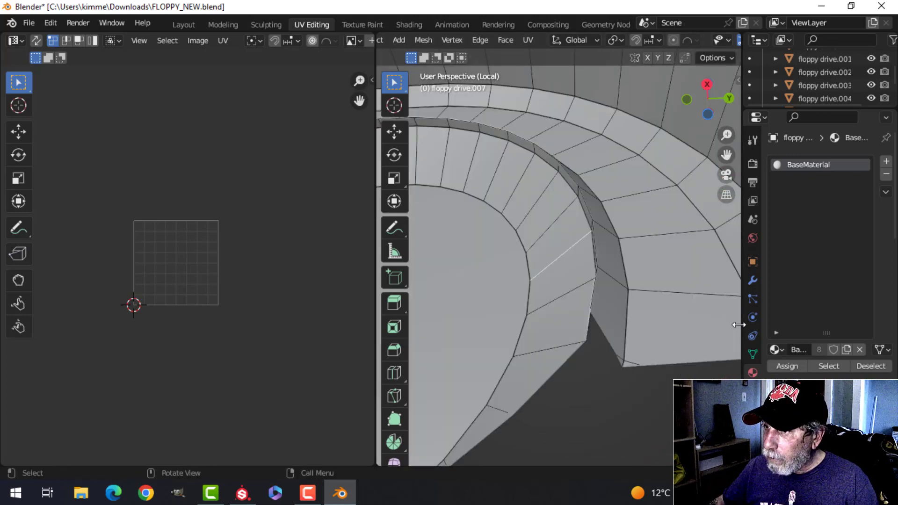
scroll(654, 322, down, 4)
middle_drag(658, 292, 574, 160)
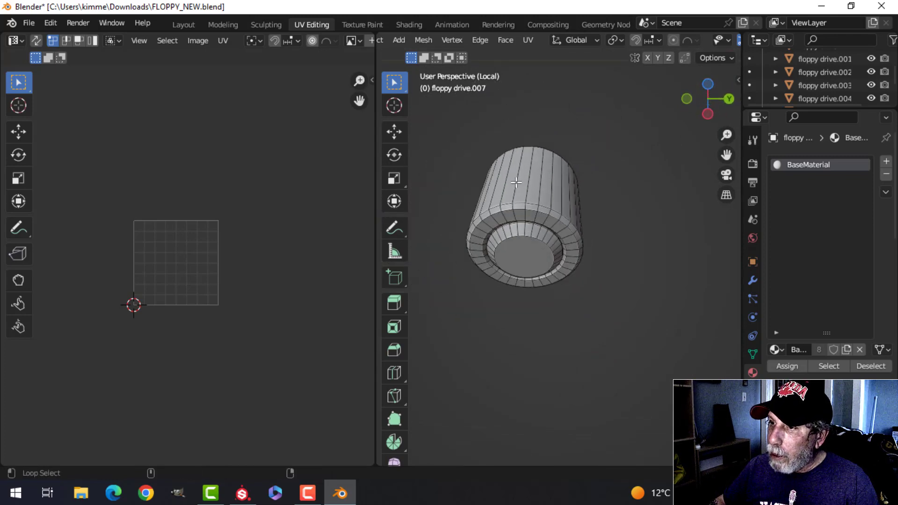
alt+click(517, 182)
scroll(534, 228, up, 2)
alt+shift+click(509, 191)
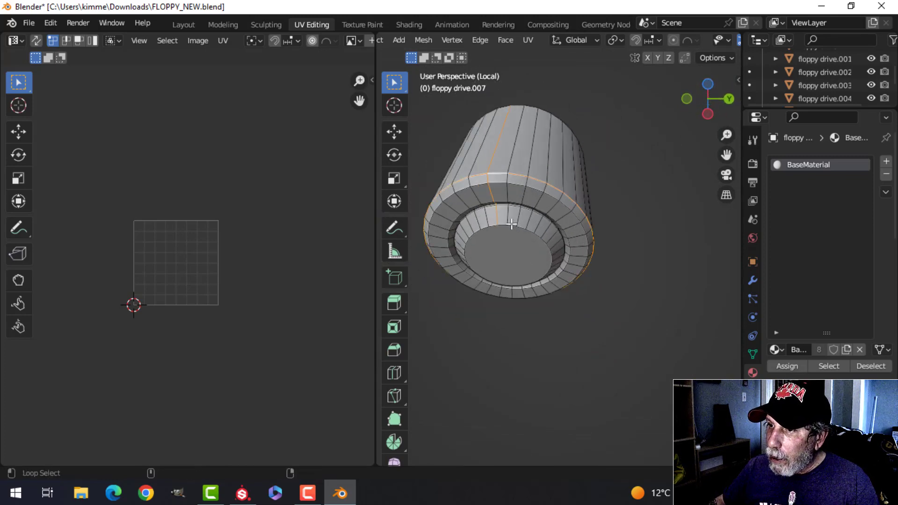
key(ctrl+e)
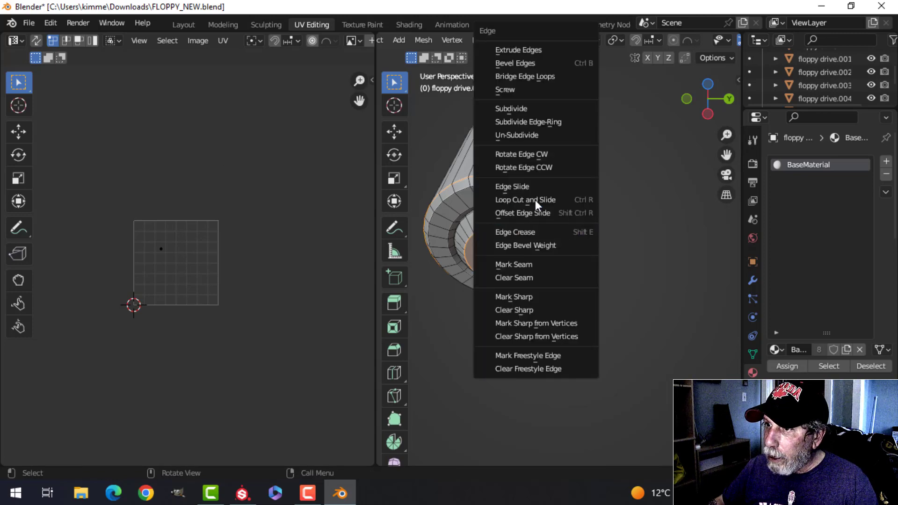
click(543, 267)
Step: Unwrap the whole pivot mesh and inspect its UV islands
key(a)
key(u)
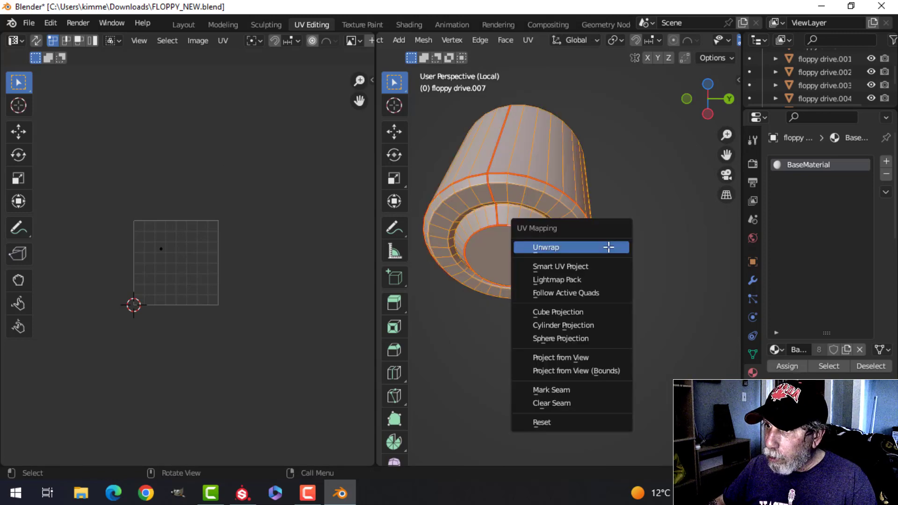
click(607, 246)
scroll(130, 286, up, 3)
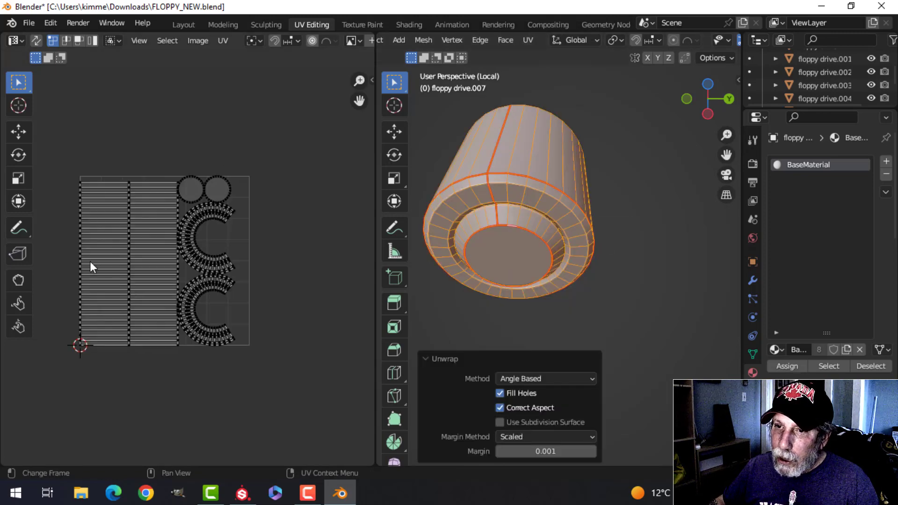
scroll(191, 244, up, 2)
scroll(240, 275, down, 4)
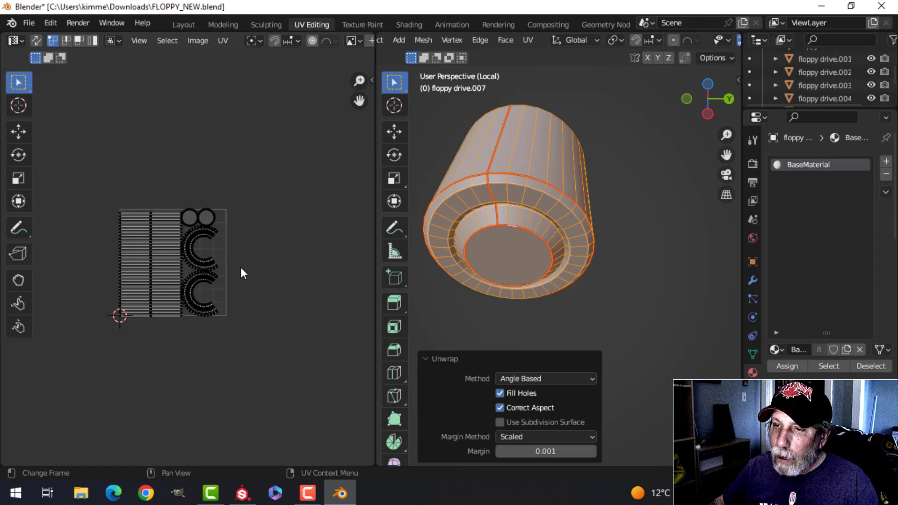
scroll(240, 267, up, 5)
scroll(221, 260, down, 8)
Step: Move all the pivot's UV islands outside the UV square, then return to Object Mode and exit local view
key(a)
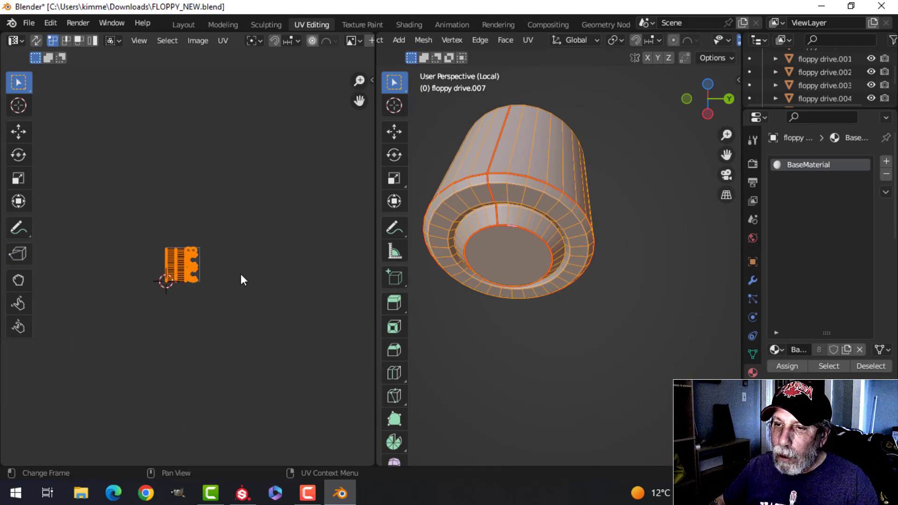
key(g)
click(235, 331)
key(Tab)
scroll(582, 243, down, 4)
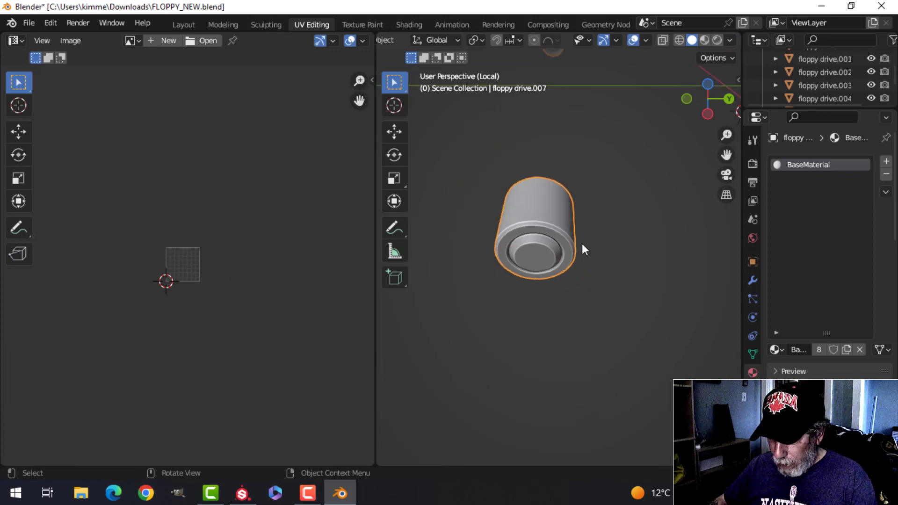
key(KP_Divide)
Step: Isolate the handle's ribbed grip bar in local view and open its mesh in Edit Mode
middle_drag(582, 243, 600, 187)
scroll(576, 250, down, 4)
click(604, 172)
scroll(654, 209, up, 5)
middle_drag(654, 209, 520, 158)
scroll(557, 186, down, 5)
key(KP_Divide)
scroll(566, 189, up, 3)
key(Tab)
middle_drag(550, 232, 545, 220)
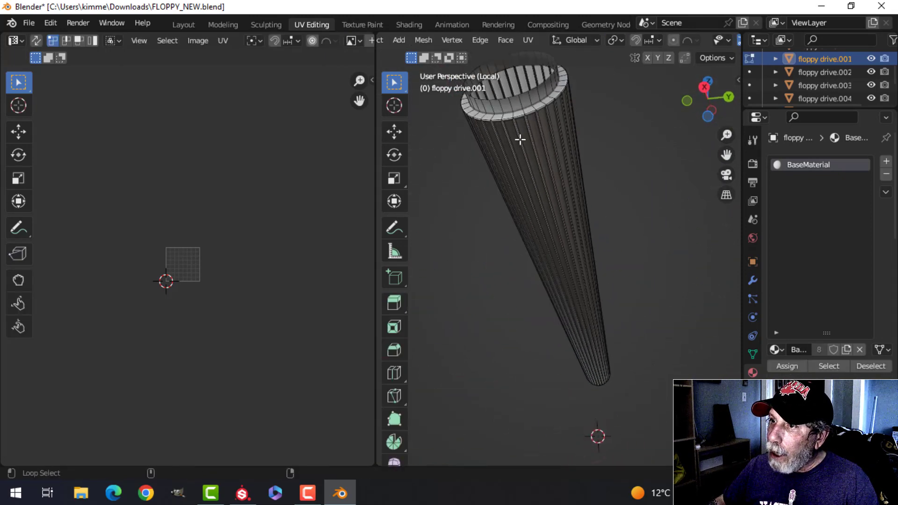
Step: Mark a seam along one lengthwise edge line of the grip, including the short collars at both ends
scroll(548, 172, up, 5)
scroll(559, 214, down, 2)
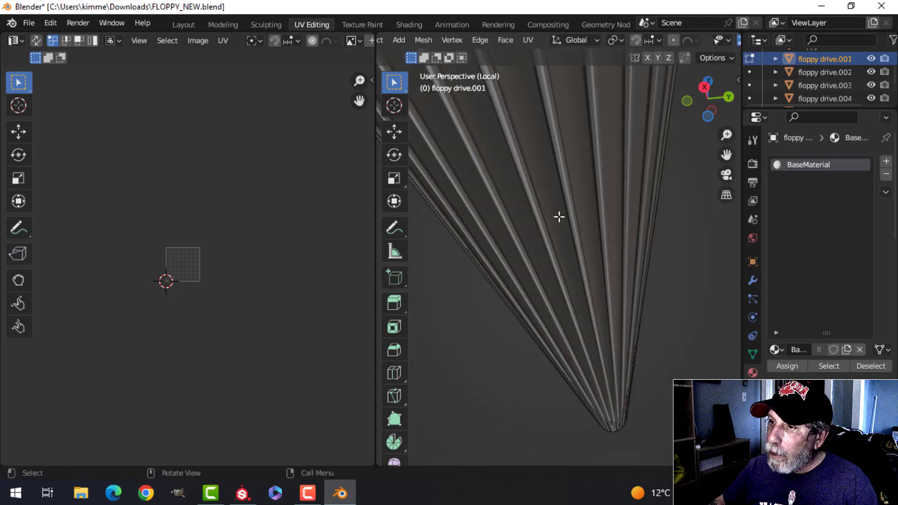
scroll(559, 216, down, 5)
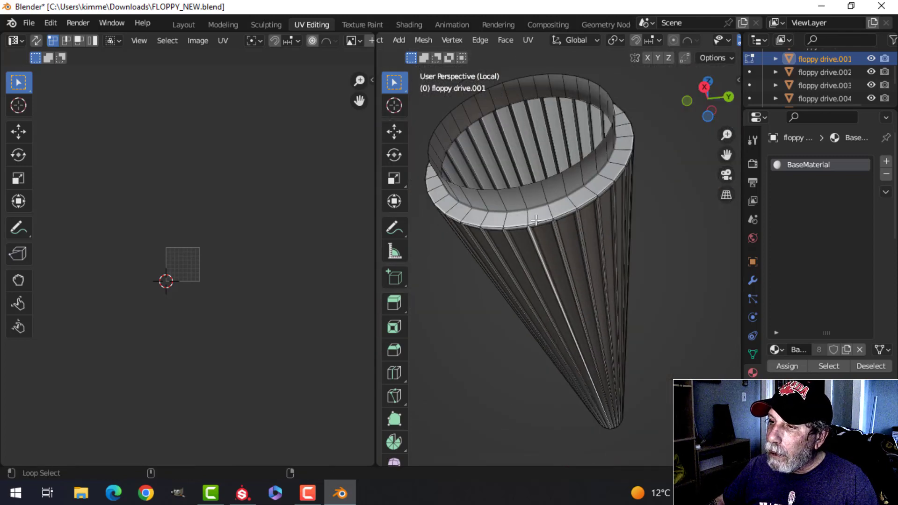
key(alt+a)
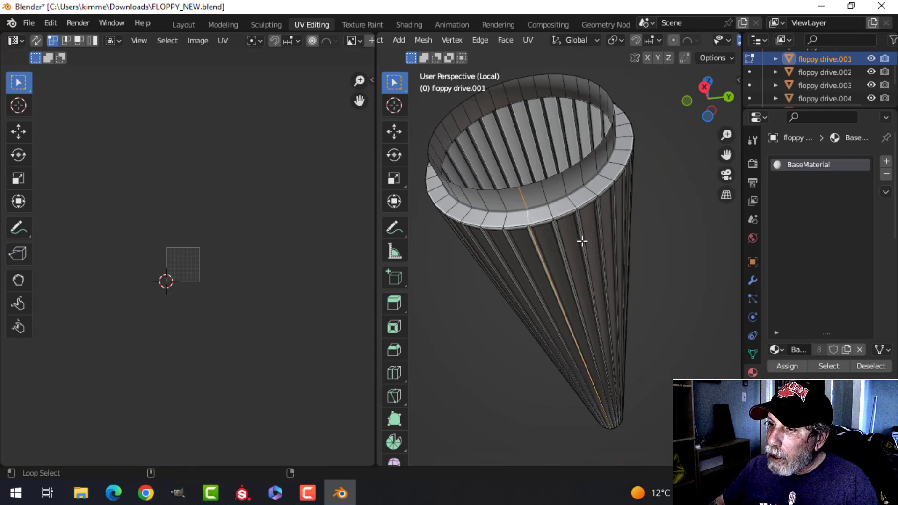
middle_drag(583, 241, 642, 293)
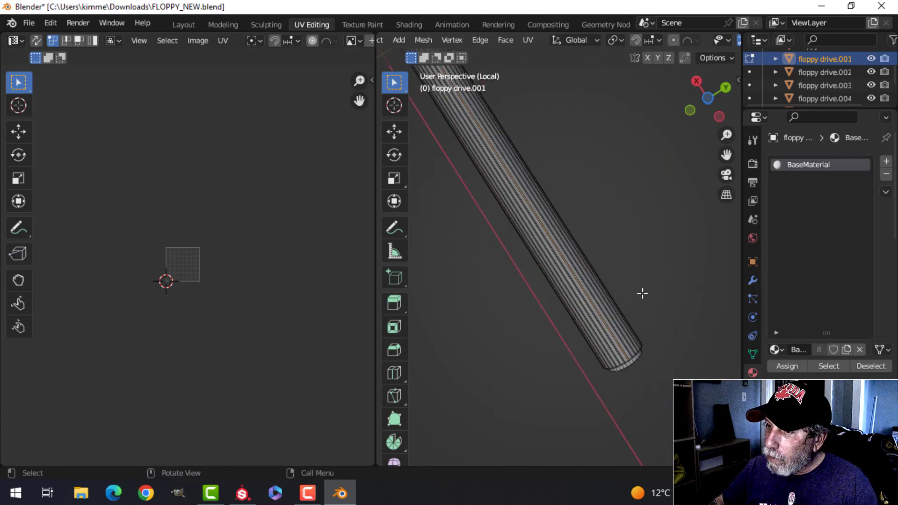
scroll(554, 255, up, 8)
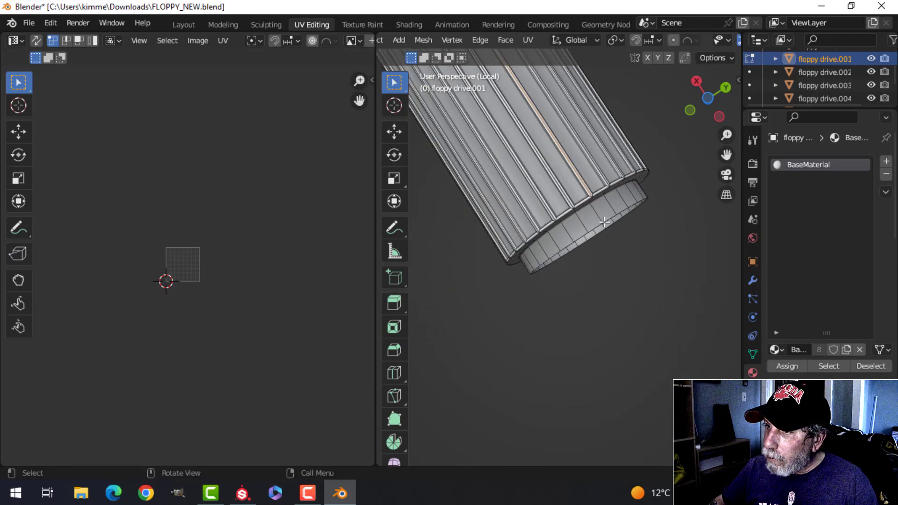
alt+click(599, 211)
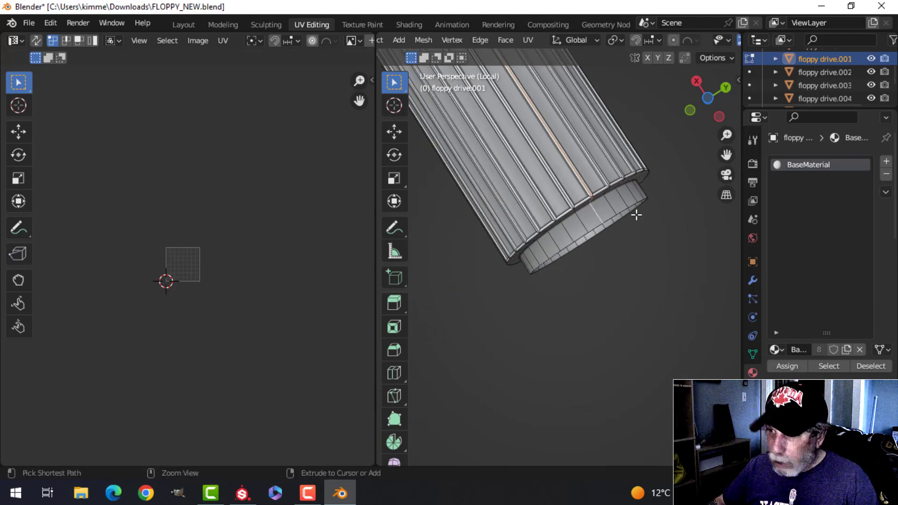
key(ctrl+e)
click(576, 265)
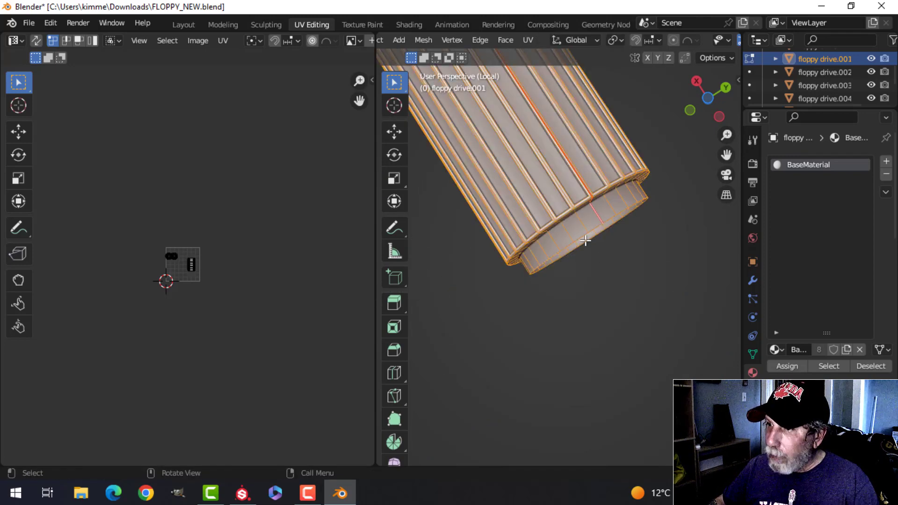
Step: Unwrap the whole grip mesh and park its UVs outside the UV square, leaving Edit Mode and local view
key(u)
click(585, 243)
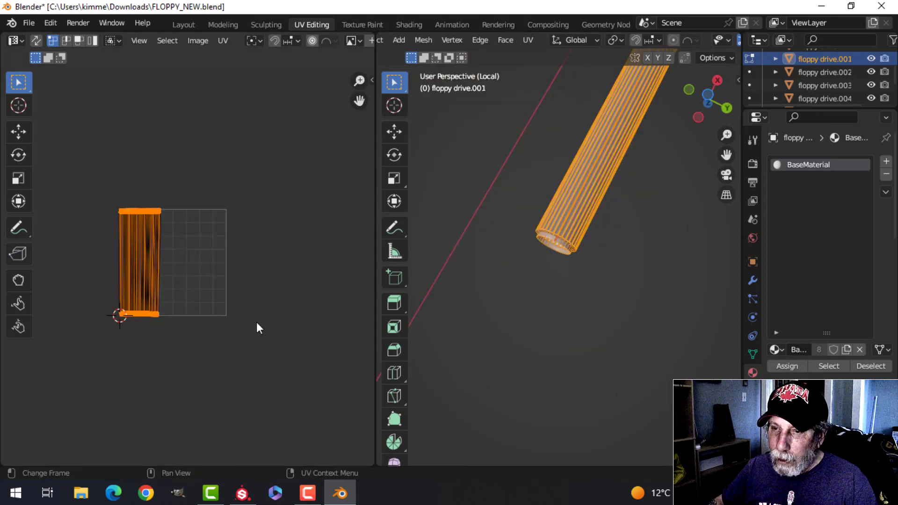
scroll(256, 322, down, 2)
key(g)
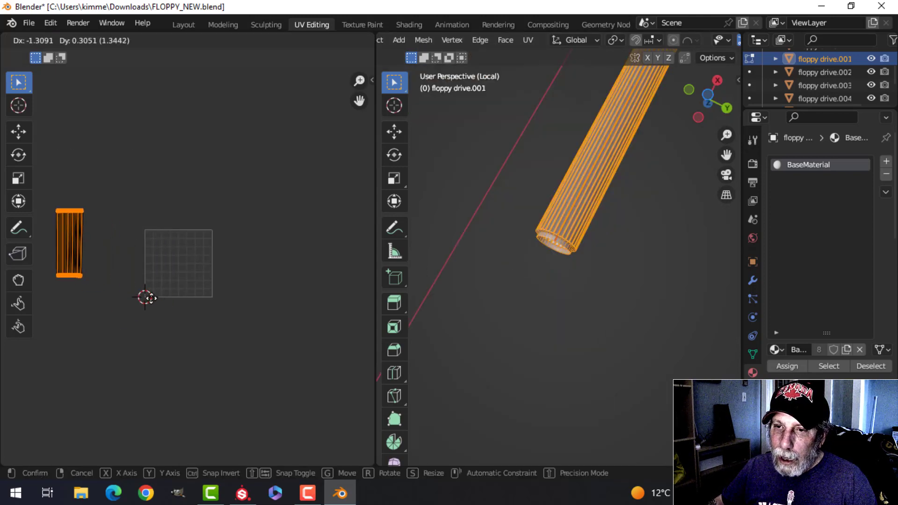
click(140, 296)
key(Tab)
key(KP_Divide)
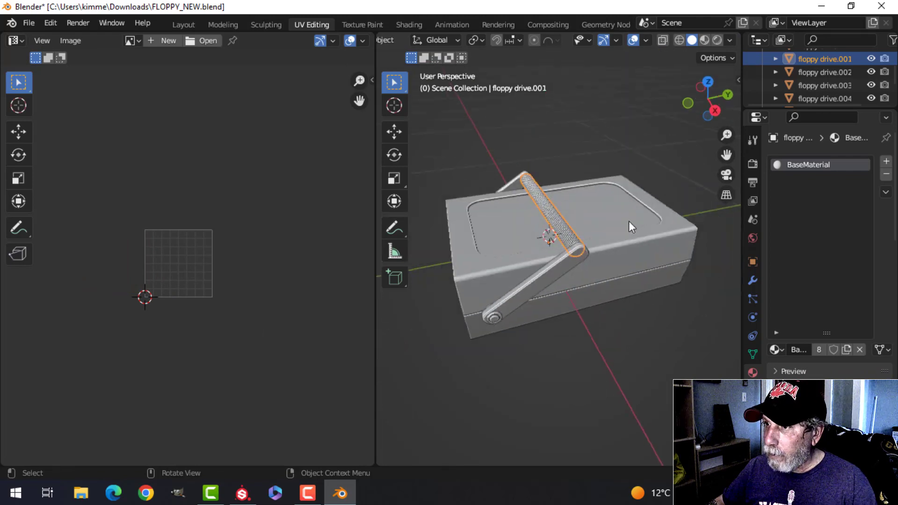
Step: Isolate the handle's two side arms in local view and open their mesh in Edit Mode with nothing selected
scroll(582, 266, up, 2)
click(587, 266)
key(Tab)
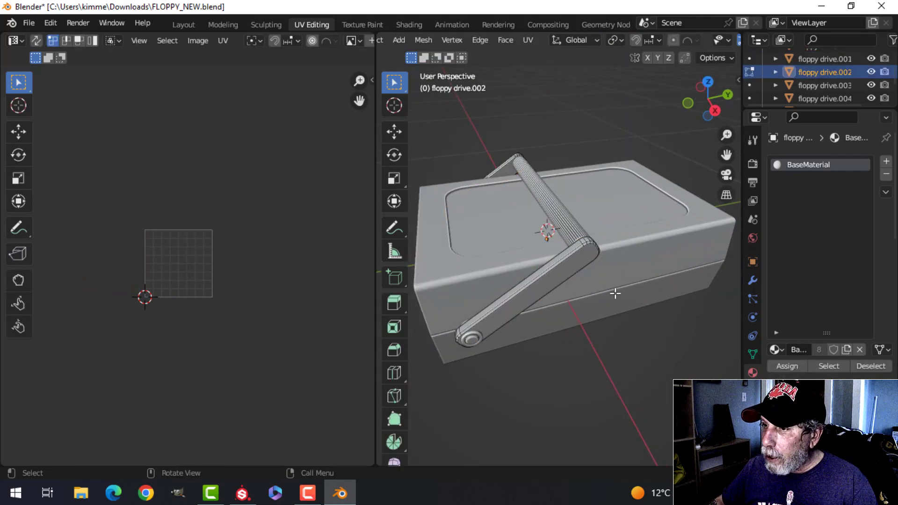
key(a)
scroll(617, 290, up, 2)
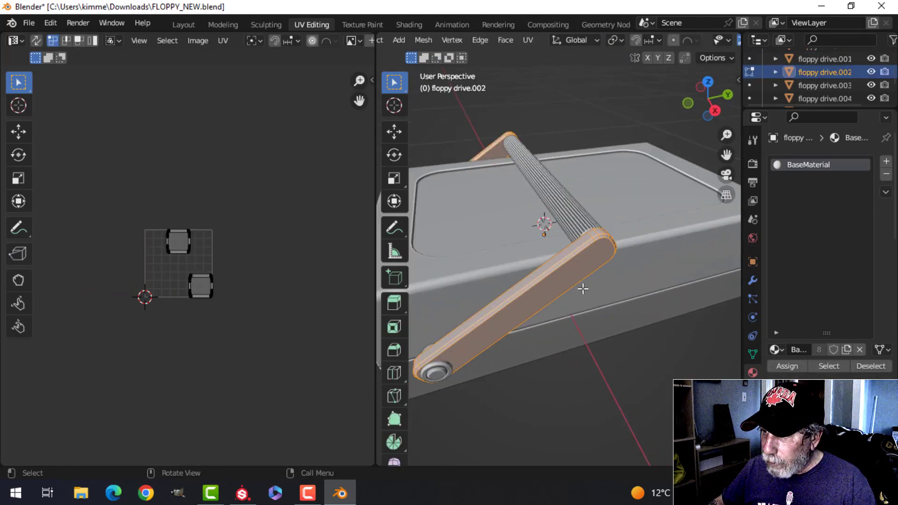
middle_drag(583, 289, 602, 281)
key(Tab)
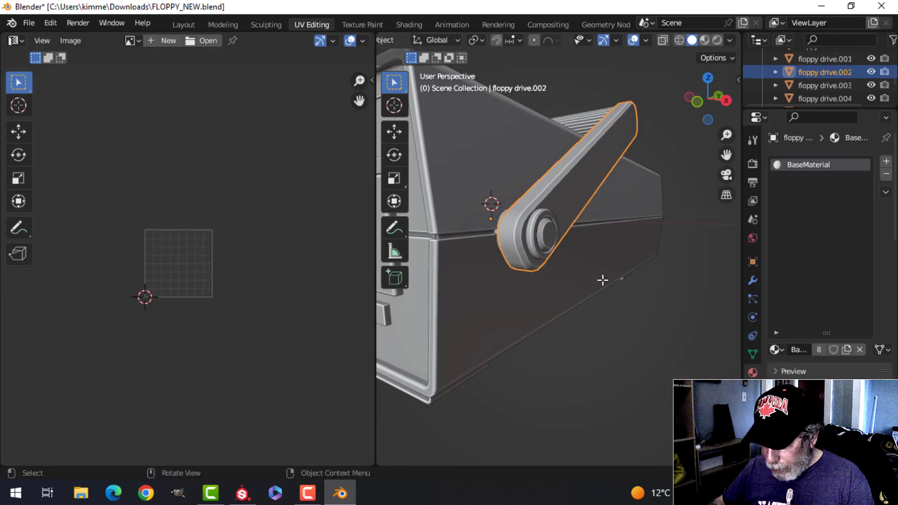
key(KP_Divide)
key(Tab)
scroll(650, 304, up, 2)
shift+middle_drag(652, 304, 538, 238)
key(alt+a)
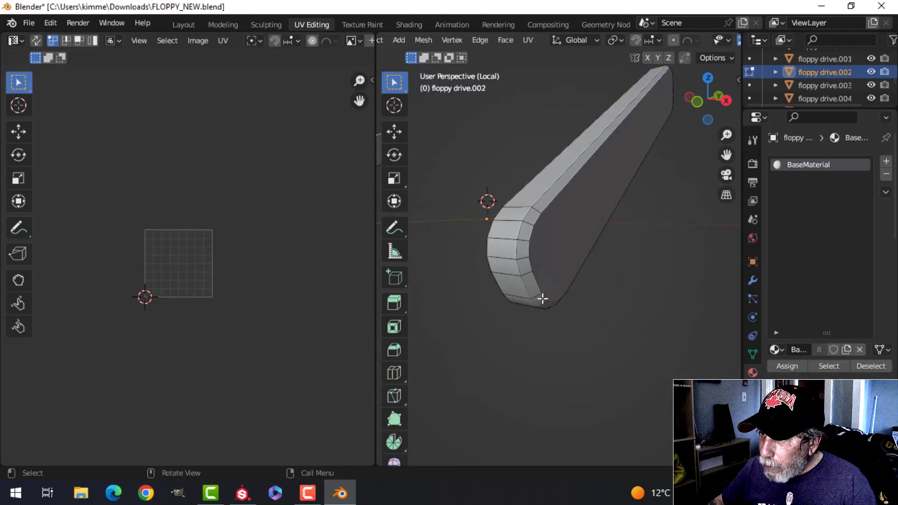
Step: Mark a seam across the underside of one arm's rounded end, linking its two flat side faces
middle_drag(542, 298, 478, 191)
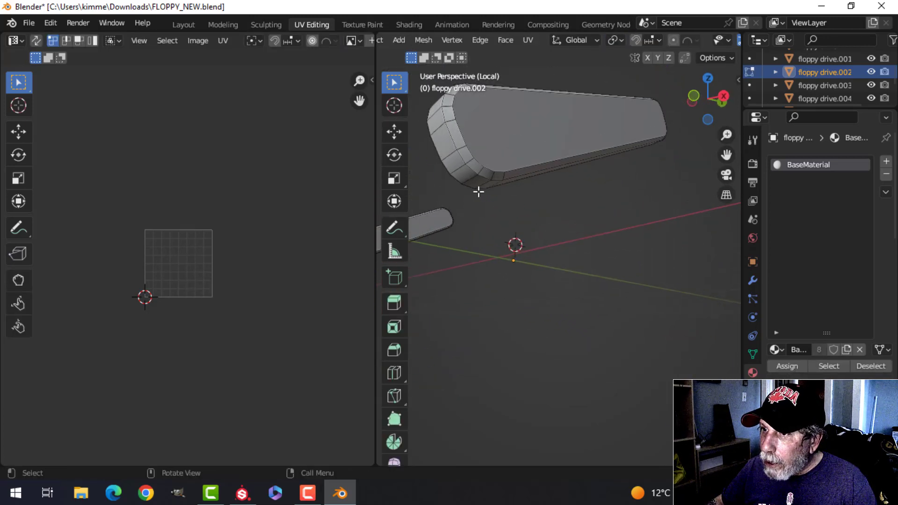
key(ctrl+e)
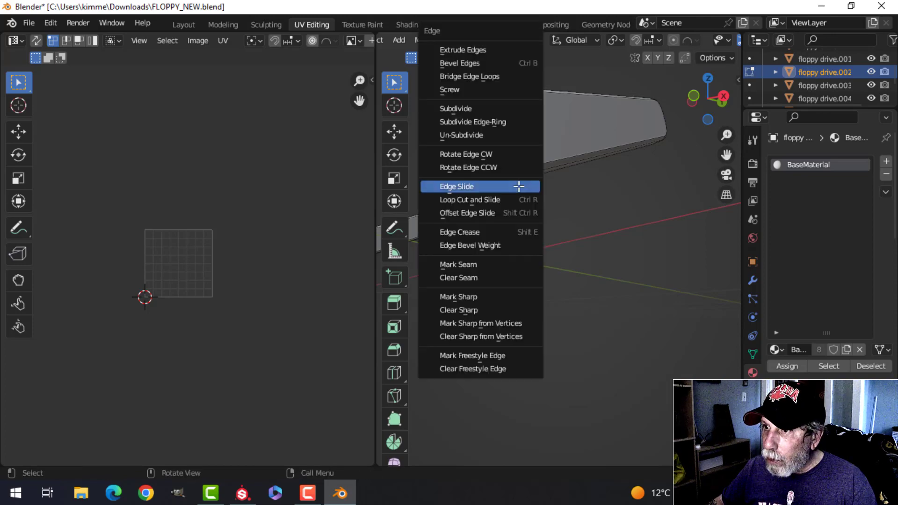
click(486, 265)
Step: Mark seams around both flat side faces of the same arm and unwrap that arm
scroll(513, 217, up, 2)
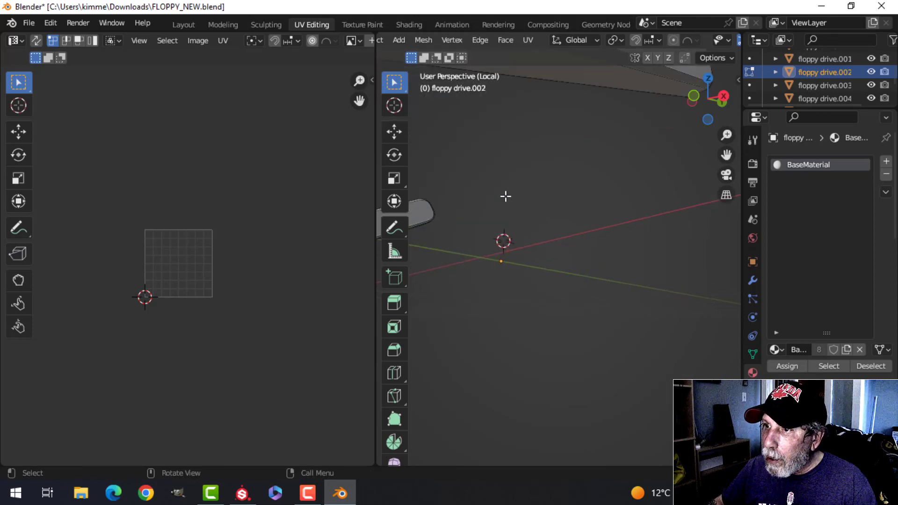
scroll(506, 197, down, 1)
alt+click(475, 119)
middle_drag(533, 172, 570, 214)
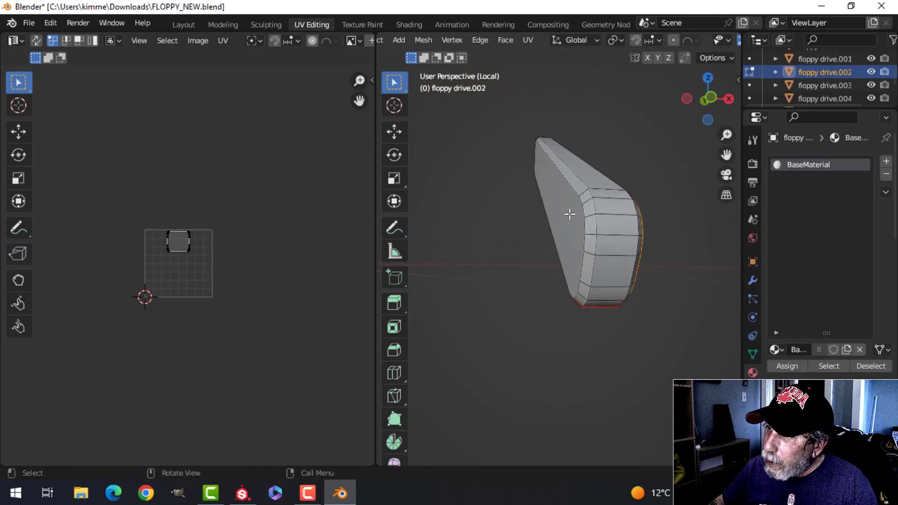
alt+shift+click(577, 189)
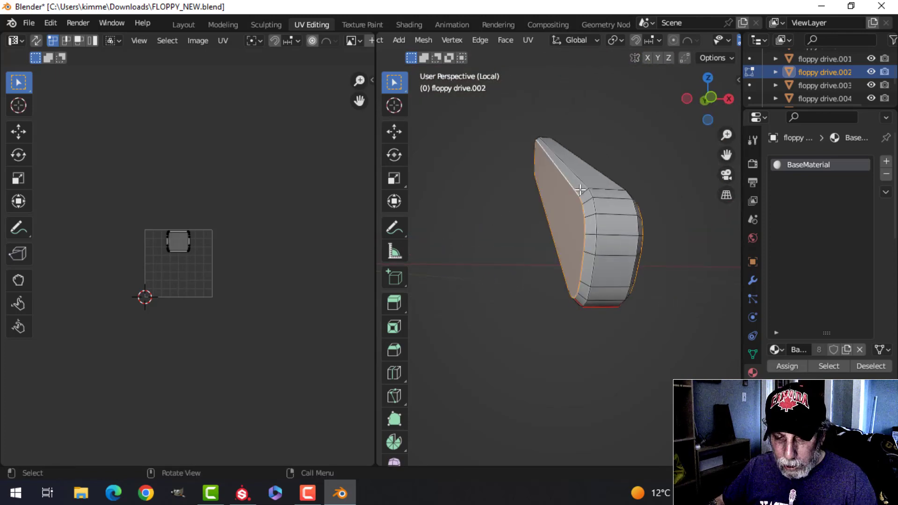
key(ctrl+e)
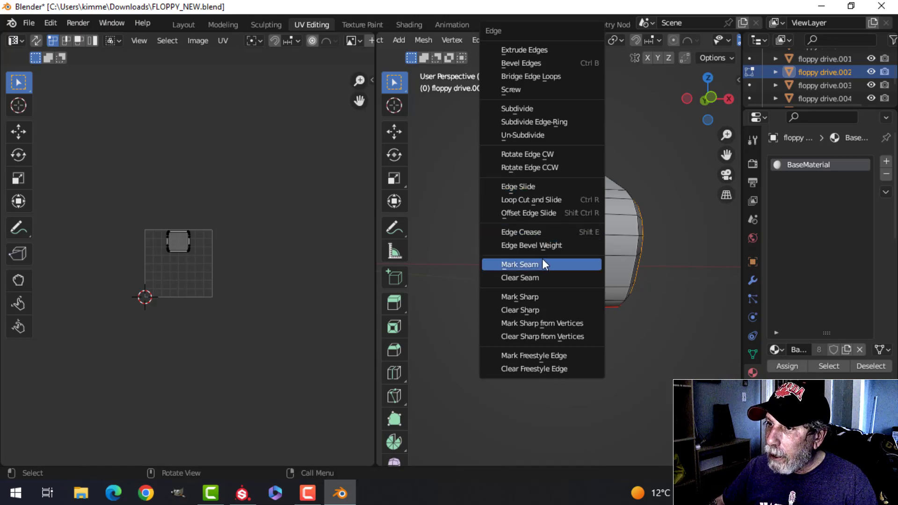
click(520, 265)
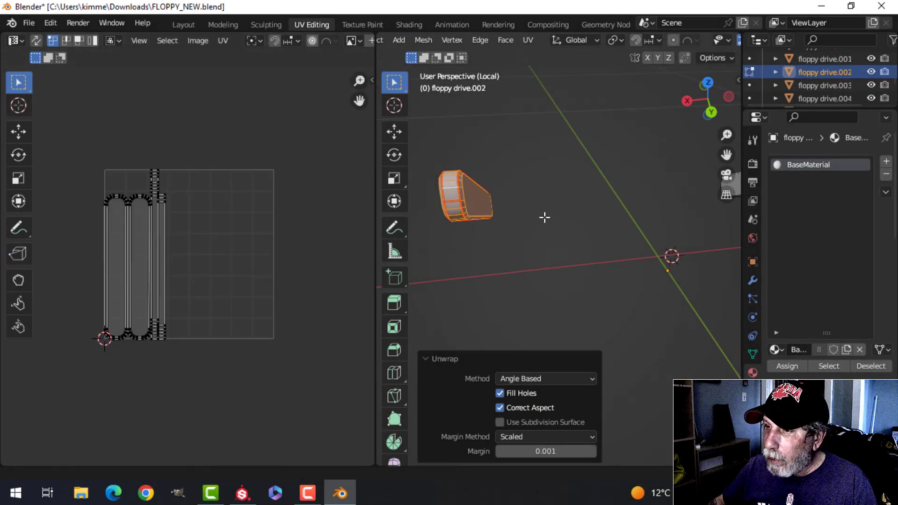
Step: Select the other arm's entire linked mesh and snap the 3D cursor to it, staying in Edit Mode
shift+middle_drag(545, 218, 487, 238)
scroll(563, 237, down, 4)
shift+middle_drag(649, 238, 576, 237)
click(682, 230)
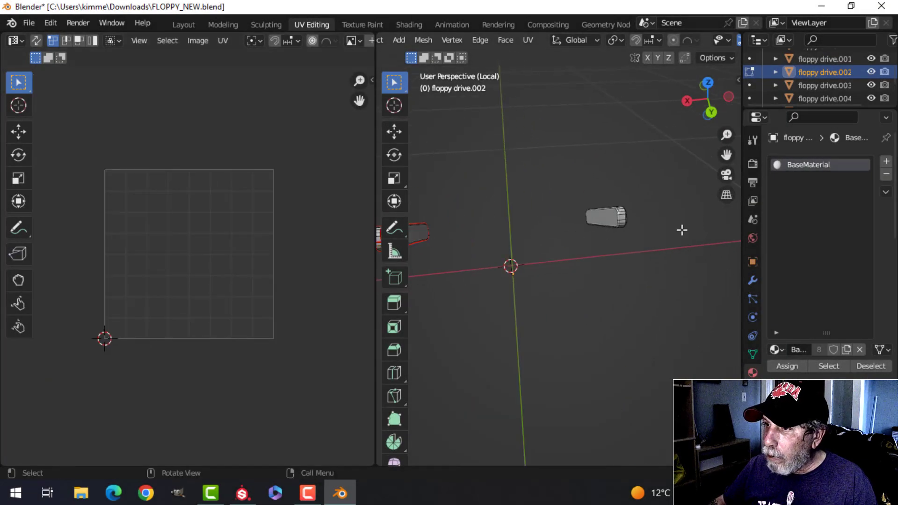
key(ctrl+l)
scroll(678, 229, down, 3)
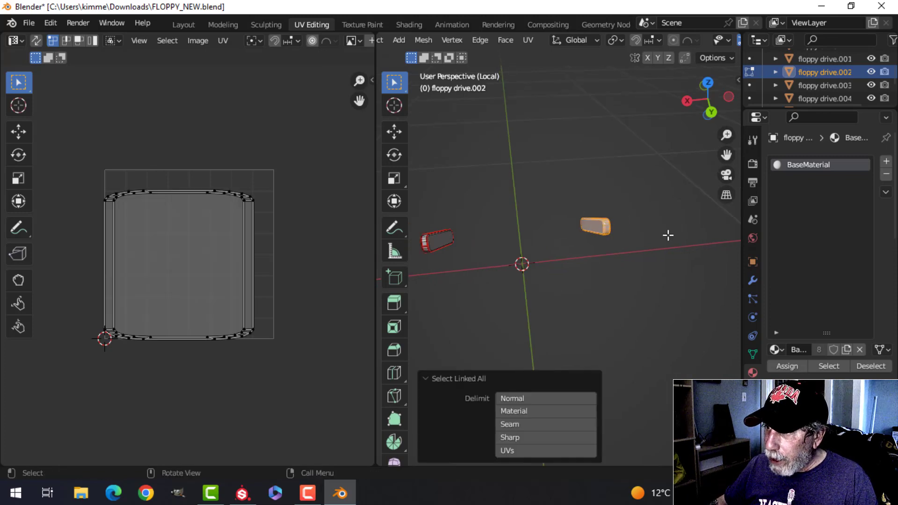
key(shift+s)
click(653, 316)
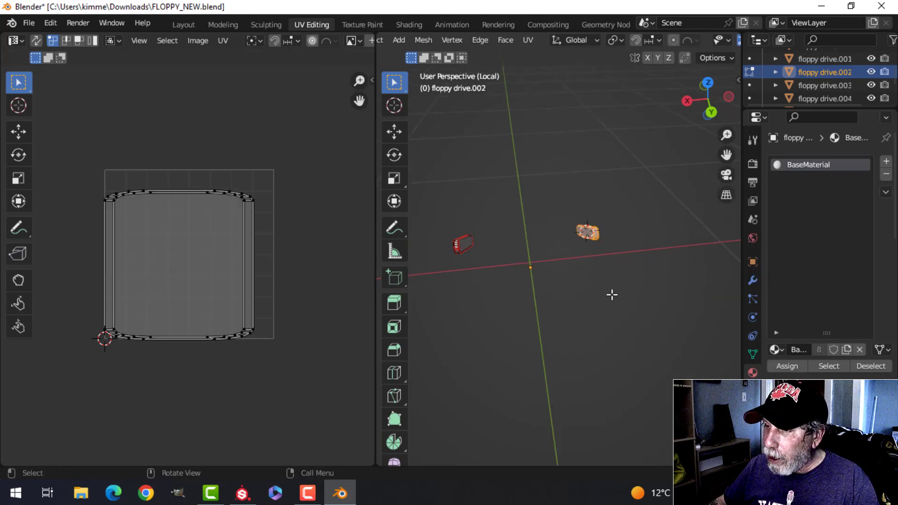
key(Tab)
key(Tab)
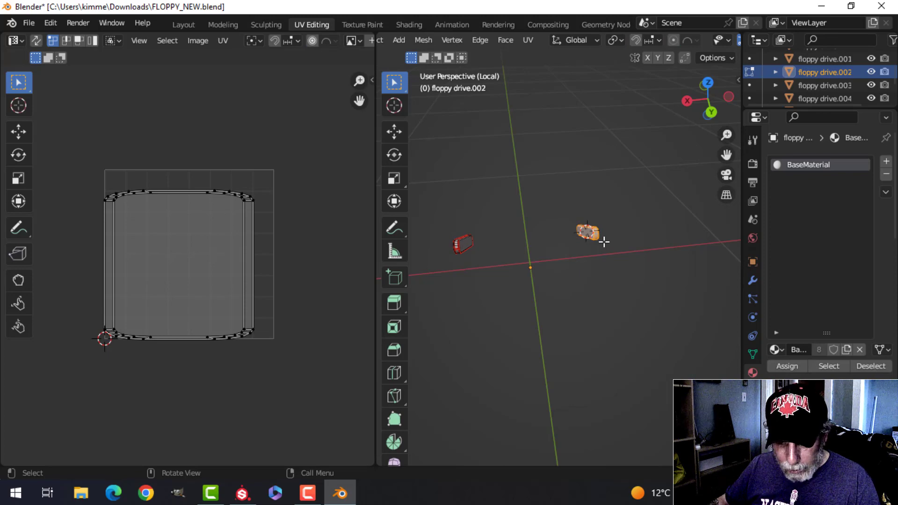
Step: Delete the selected second arm, then select the whole remaining unwrapped arm in front orthographic view
key(x)
click(571, 213)
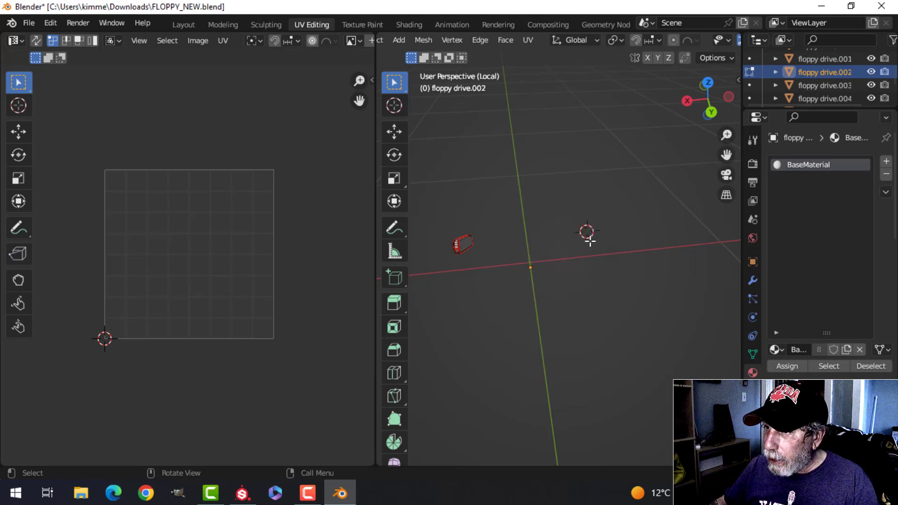
key(a)
key(KP_5)
key(KP_1)
scroll(592, 246, down, 2)
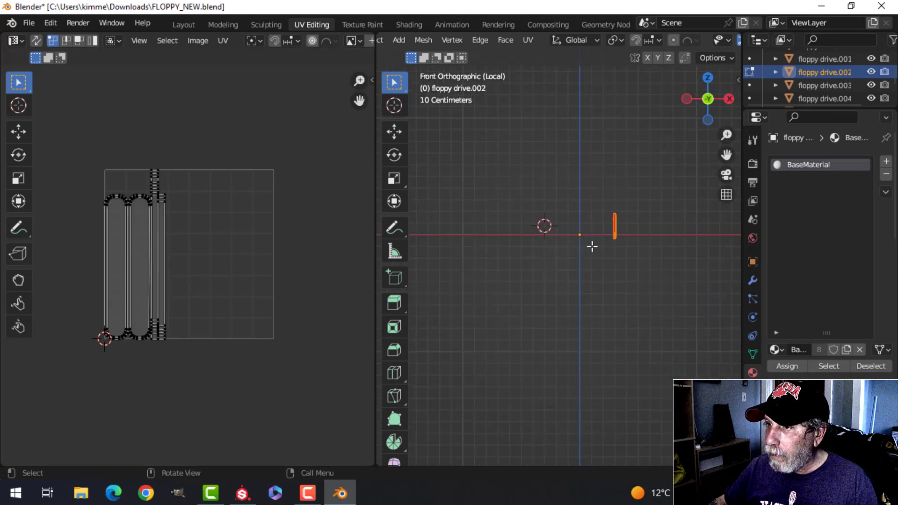
Step: Duplicate the finished arm in place and move the copy about -0.598 m along X onto the 3D cursor
shift+middle_drag(624, 251, 672, 270)
scroll(583, 253, up, 3)
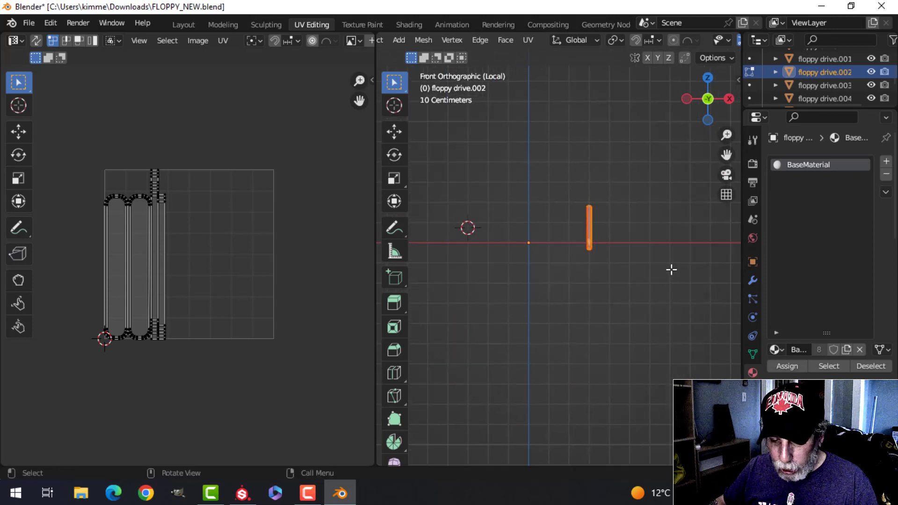
key(shift+d)
right_click(649, 268)
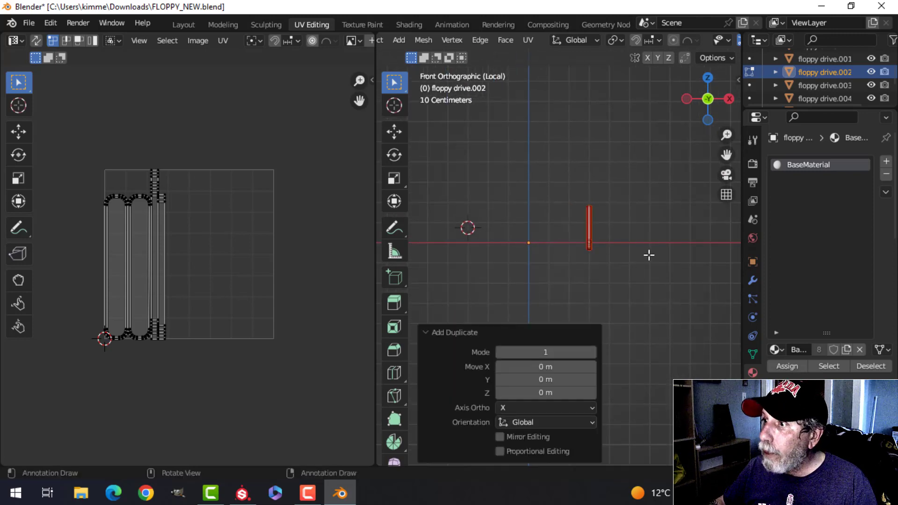
key(g)
key(x)
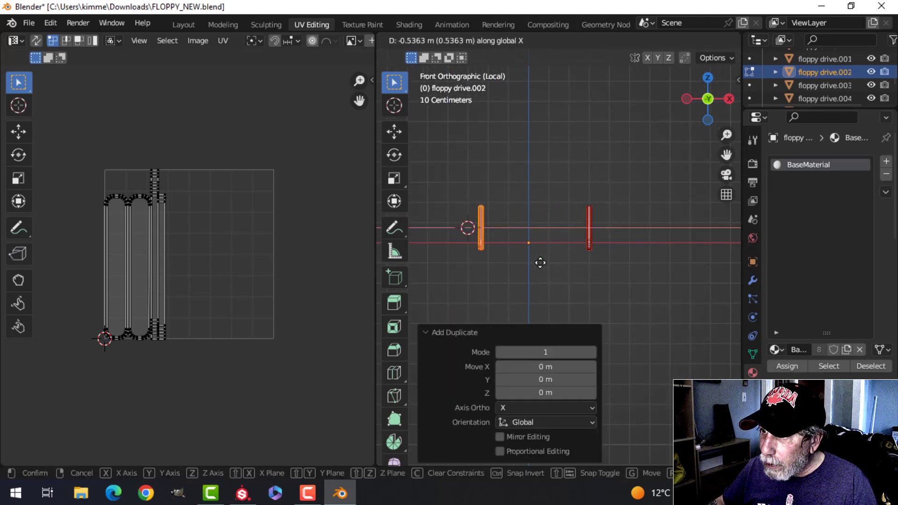
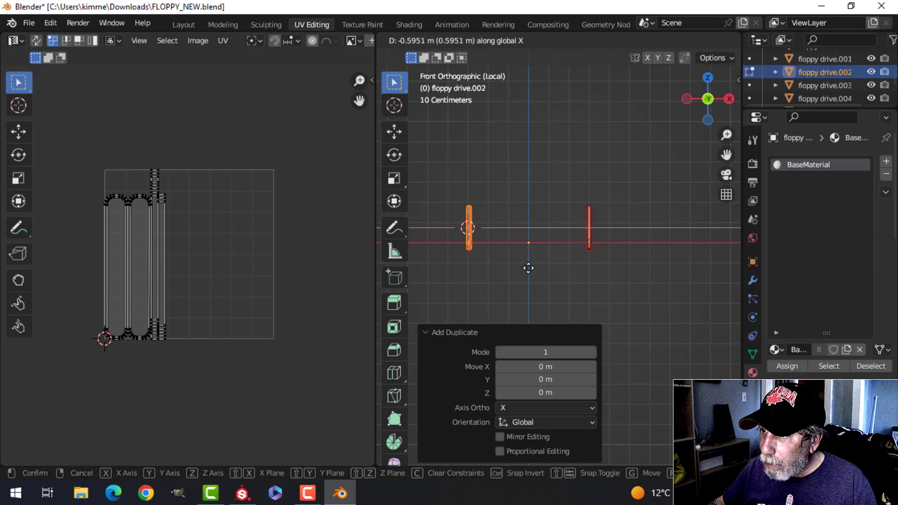
click(527, 266)
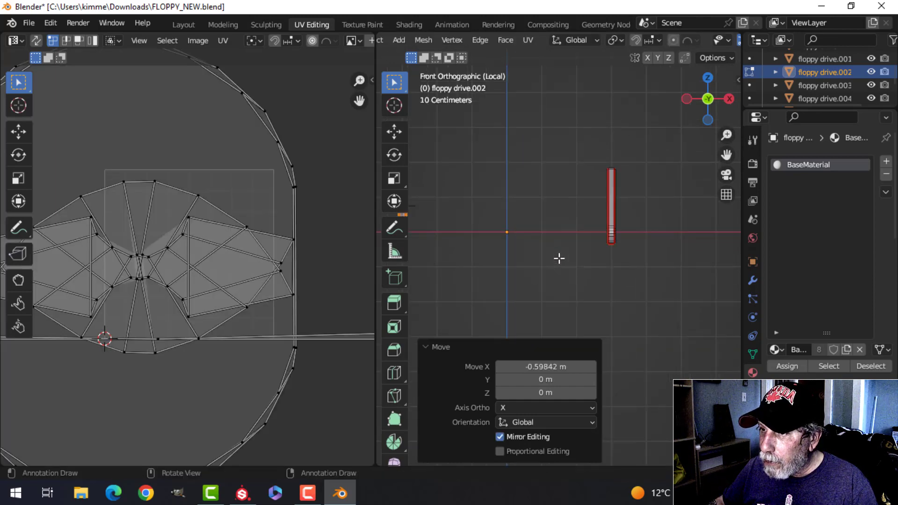
Step: Select both arms of the handle and unwrap them together
key(Tab)
key(Tab)
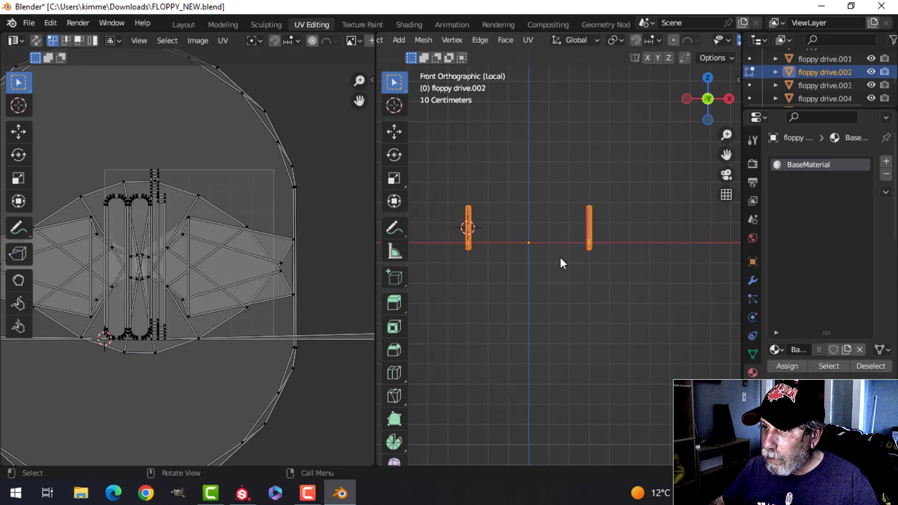
scroll(561, 257, down, 3)
key(u)
click(561, 257)
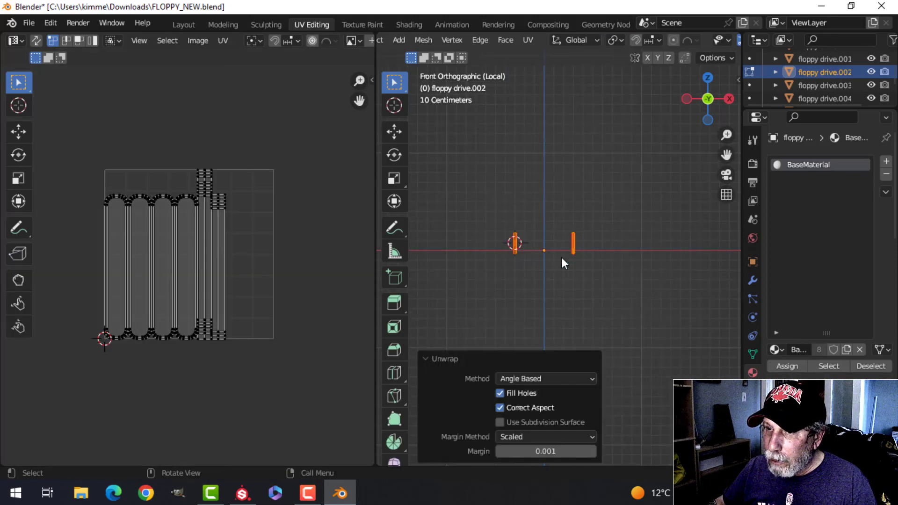
Step: Move all UV islands of the two arms outside the UV square, to its upper left
key(Tab)
key(Tab)
key(a)
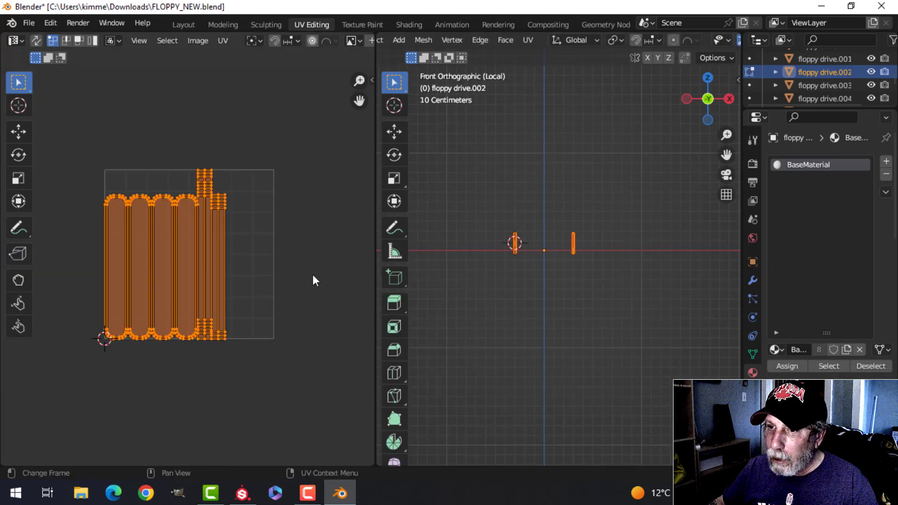
scroll(290, 279, down, 4)
key(g)
click(173, 176)
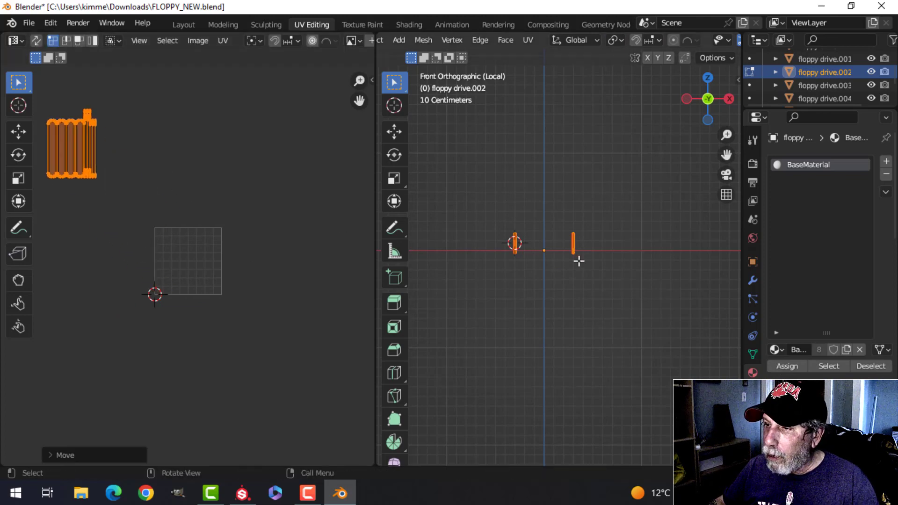
Step: Exit local view and check the UV layouts of all floppy drive parts together in Edit Mode
key(Tab)
key(KP_Divide)
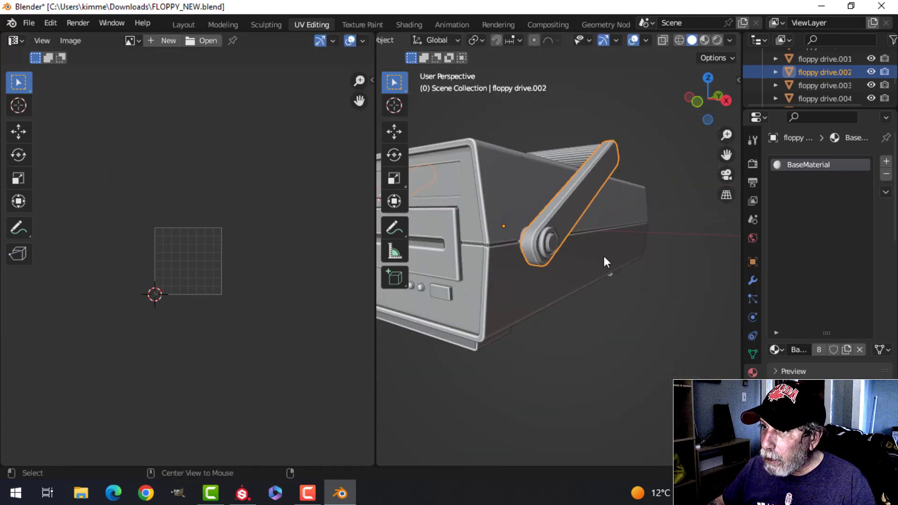
key(alt+a)
middle_drag(605, 257, 627, 254)
key(a)
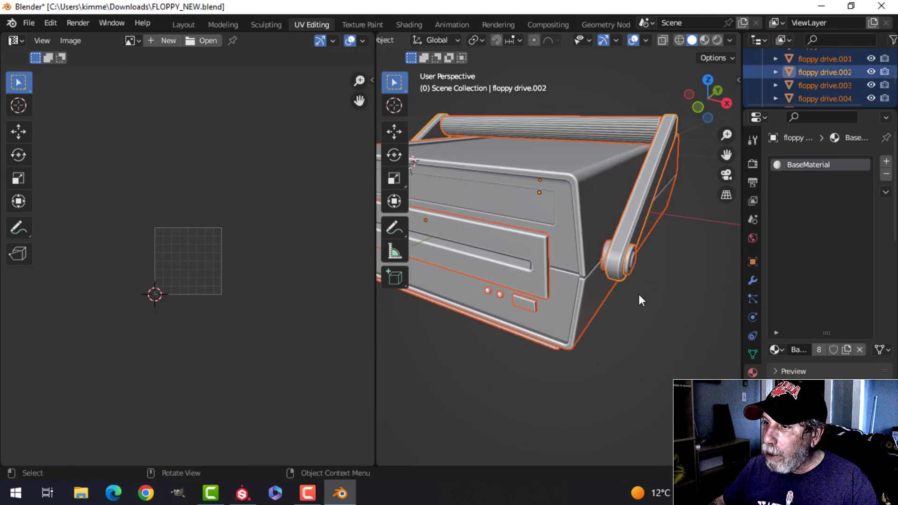
key(Tab)
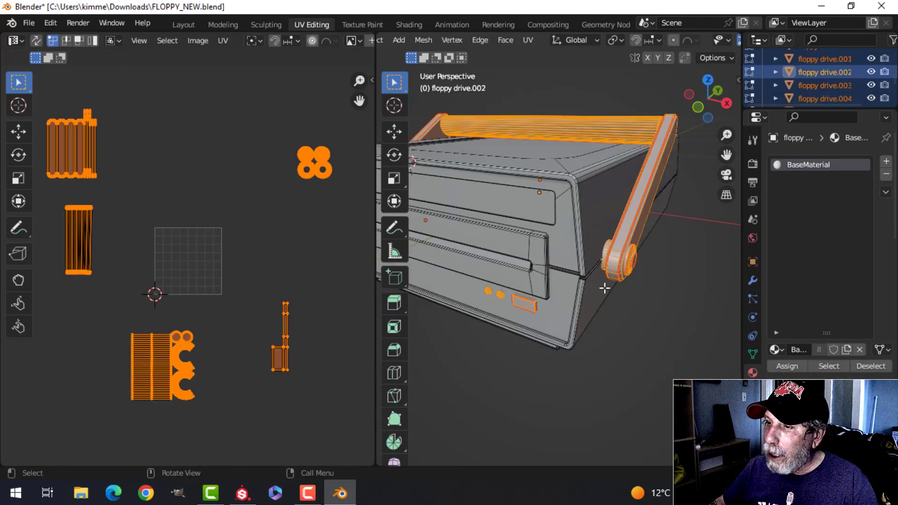
key(Tab)
Step: Select the entire mesh of the front panel with the disk slot and apply Cube Projection
click(534, 254)
key(Tab)
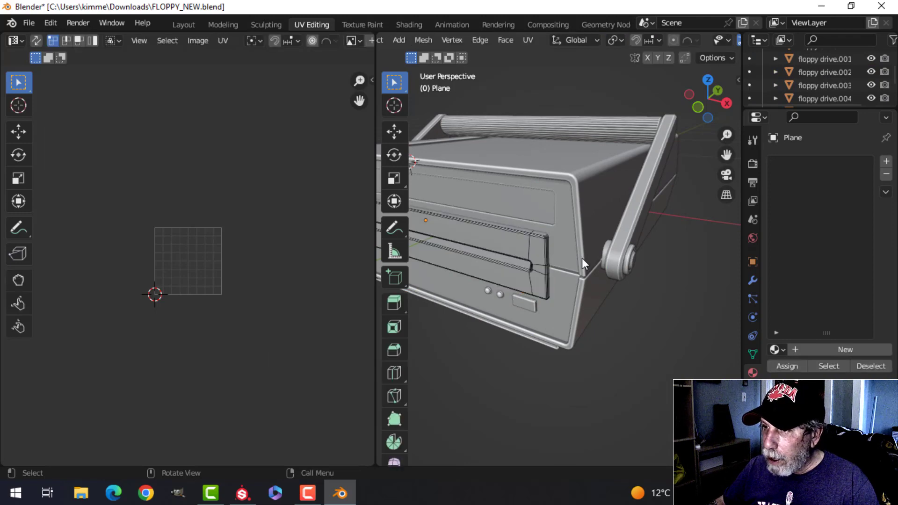
key(a)
scroll(584, 275, up, 2)
key(u)
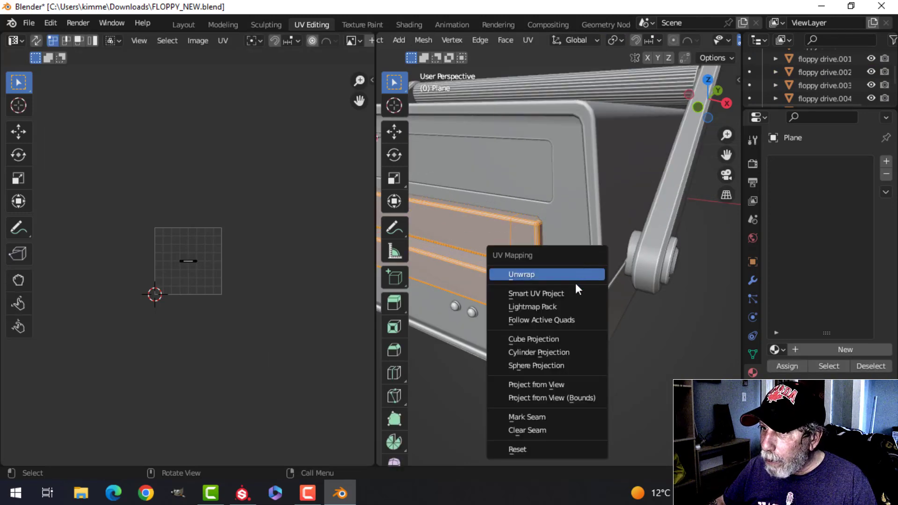
click(558, 335)
Step: Pack all of the disk-slot panel's UV islands into a single tile with UVPackmaster3
scroll(271, 265, up, 3)
key(a)
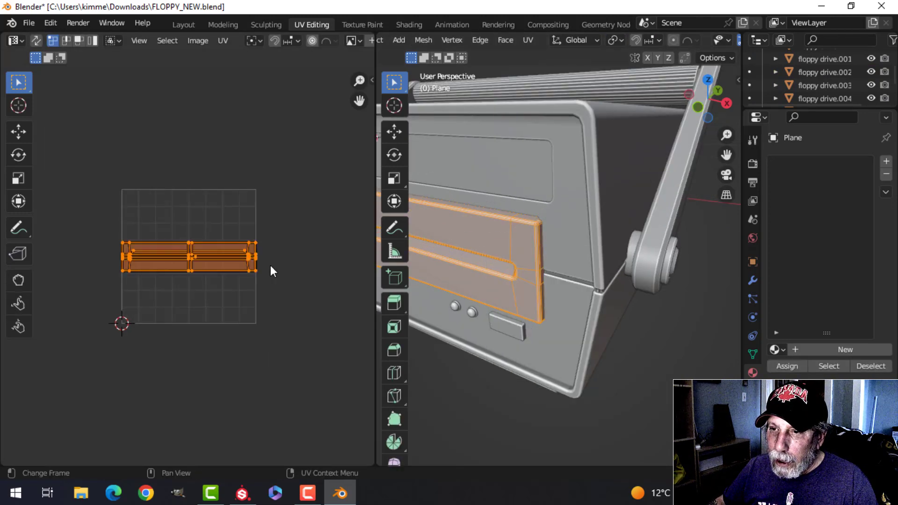
key(n)
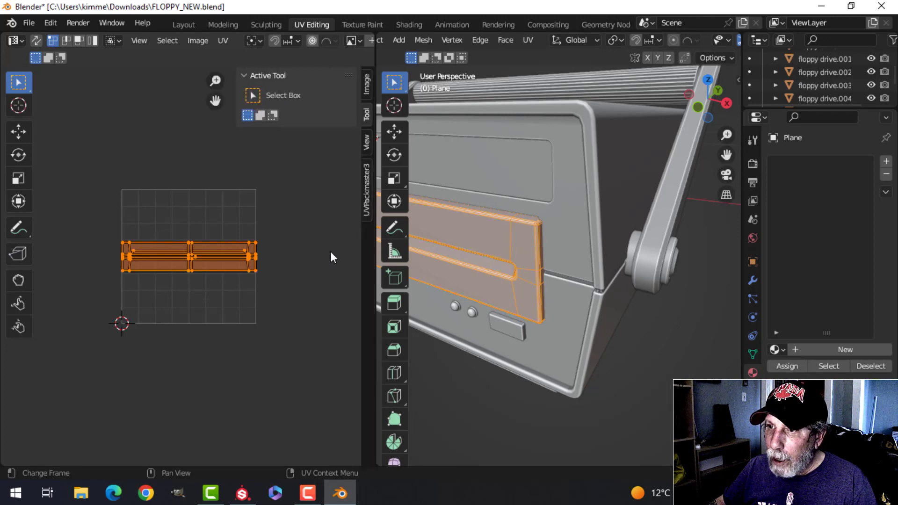
click(367, 200)
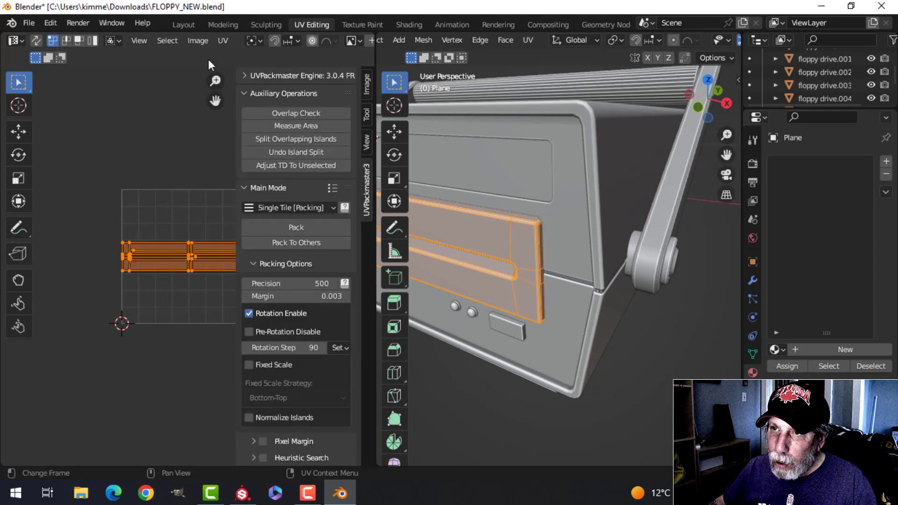
click(290, 227)
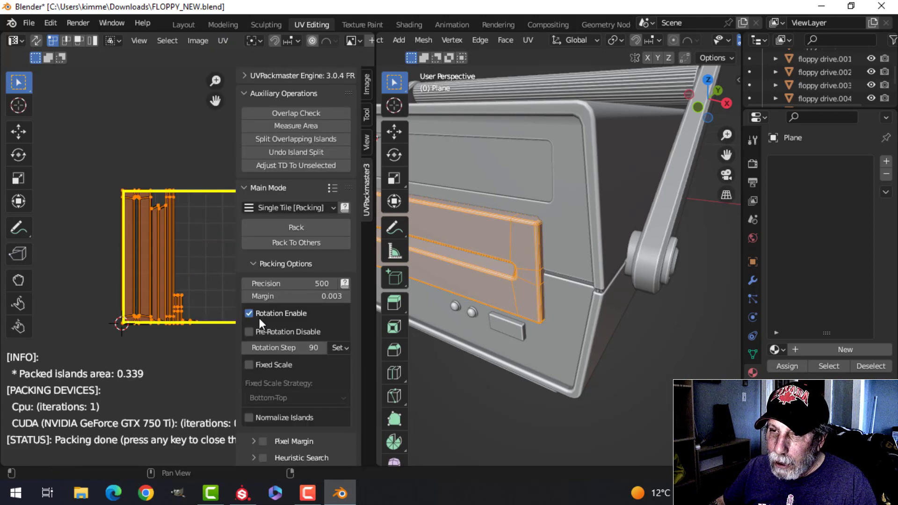
key(n)
Step: Move the disk-slot panel's packed islands outside the UV square, below it
scroll(206, 293, up, 4)
scroll(206, 291, down, 1)
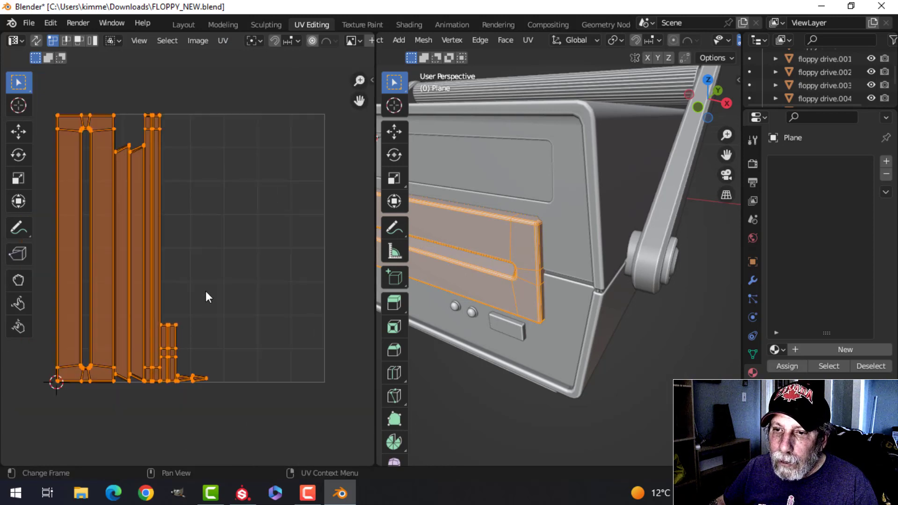
scroll(205, 290, down, 7)
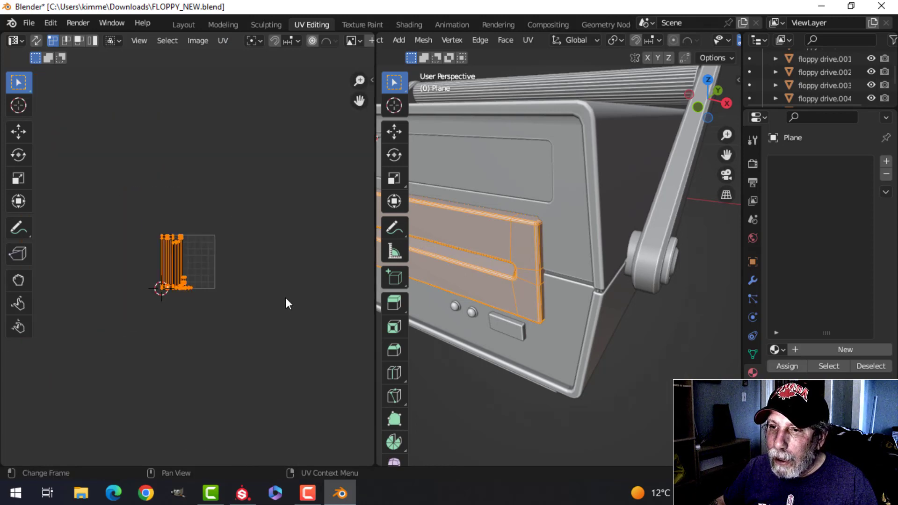
key(g)
click(290, 391)
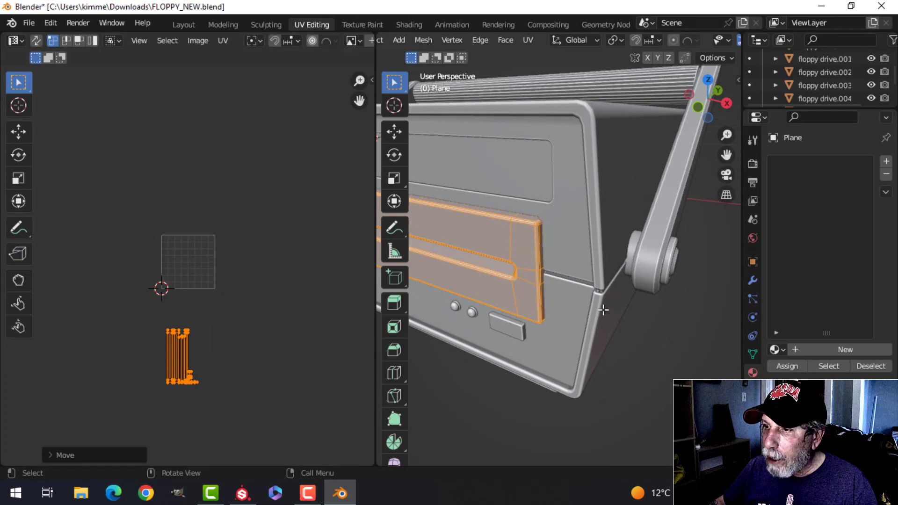
Step: Switch to editing the main floppy drive body, select its whole mesh and apply Cube Projection
scroll(598, 306, down, 5)
key(Tab)
click(562, 225)
key(Tab)
key(a)
scroll(622, 254, up, 5)
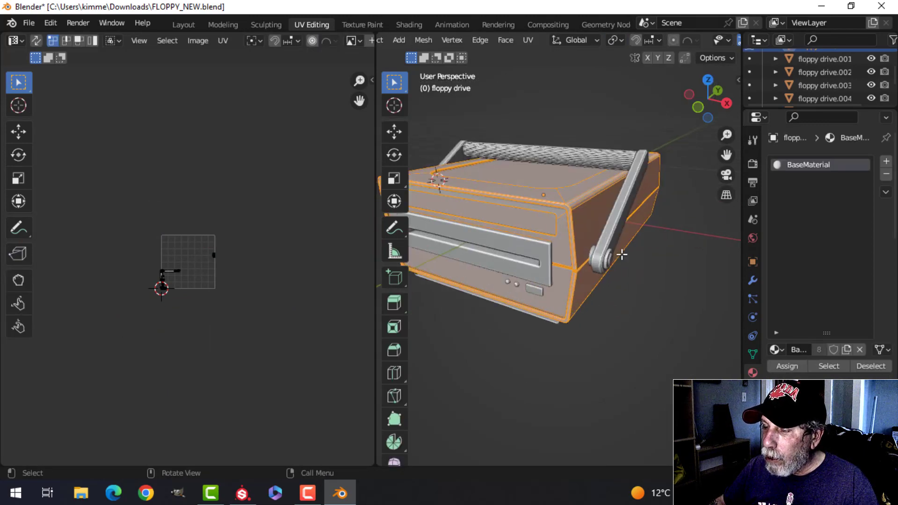
key(u)
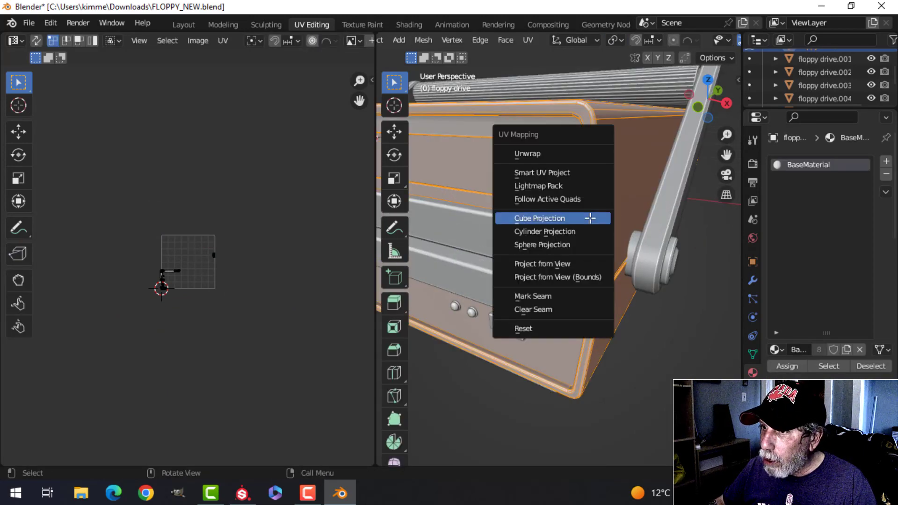
click(590, 218)
Step: Pack all UV islands of the main drive body into a single tile with UVPackmaster3
scroll(263, 290, up, 3)
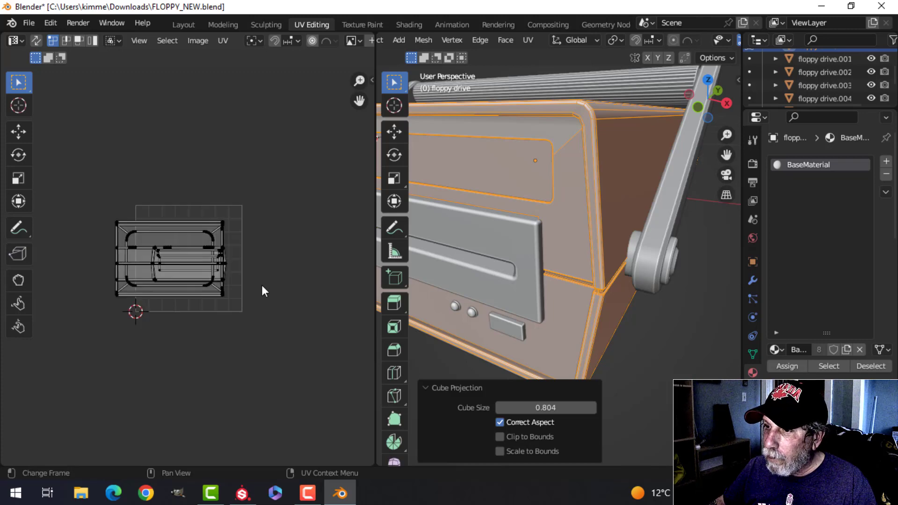
key(a)
key(n)
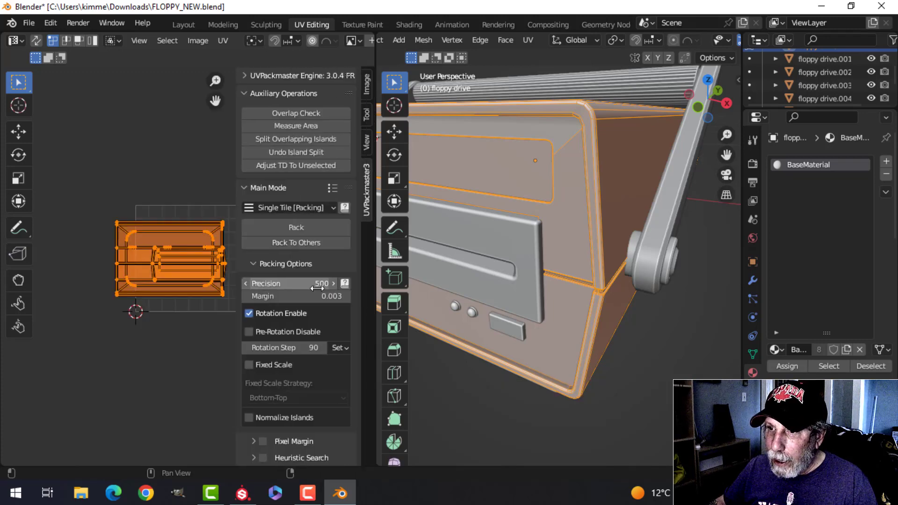
click(312, 228)
key(n)
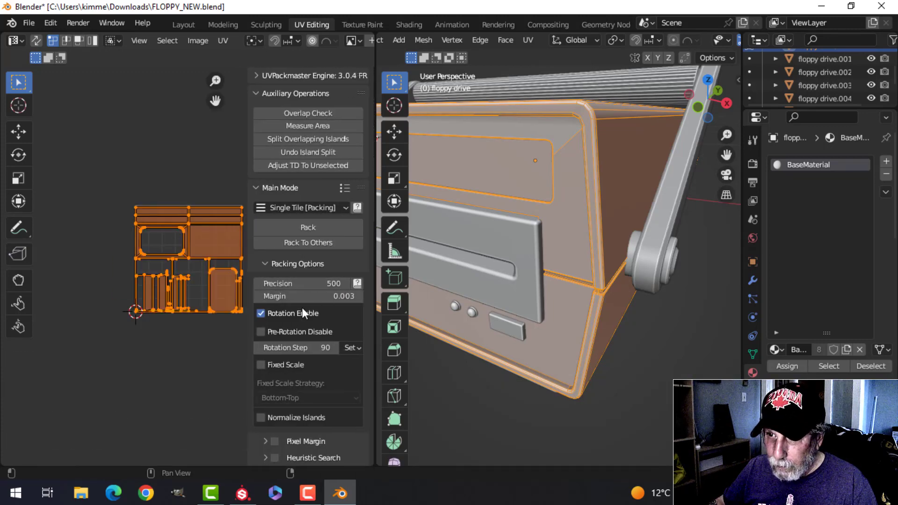
scroll(257, 320, down, 2)
scroll(258, 318, up, 6)
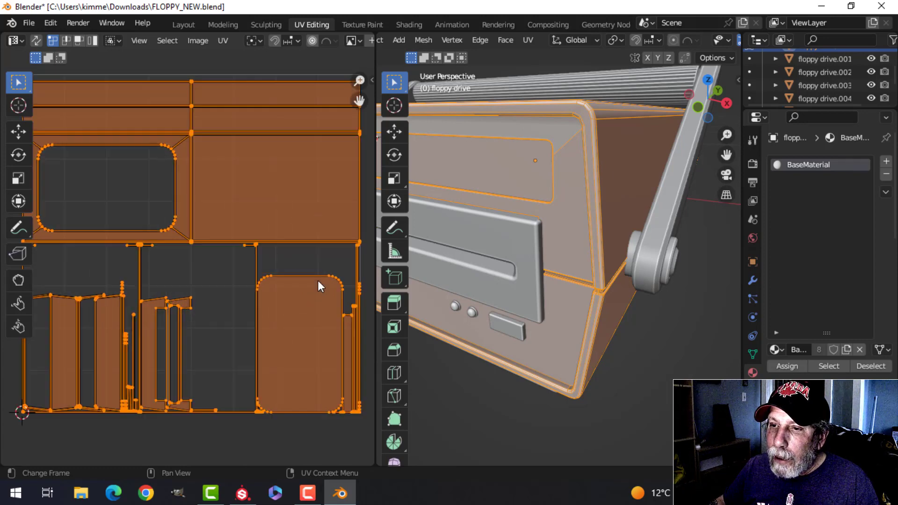
shift+middle_drag(263, 294, 270, 296)
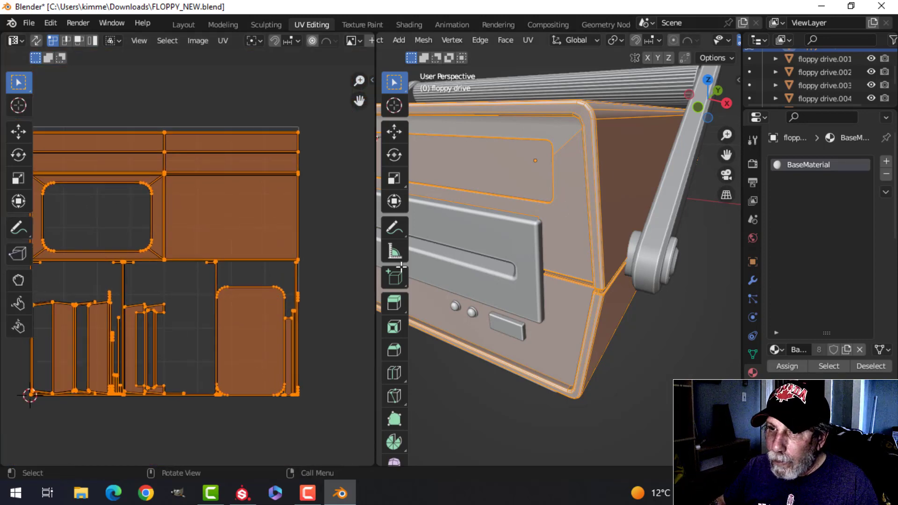
shift+middle_drag(239, 246, 258, 259)
Step: Enable UV Sync Selection in face select mode and select the body's front face surrounding the disk-slot panel
key(3)
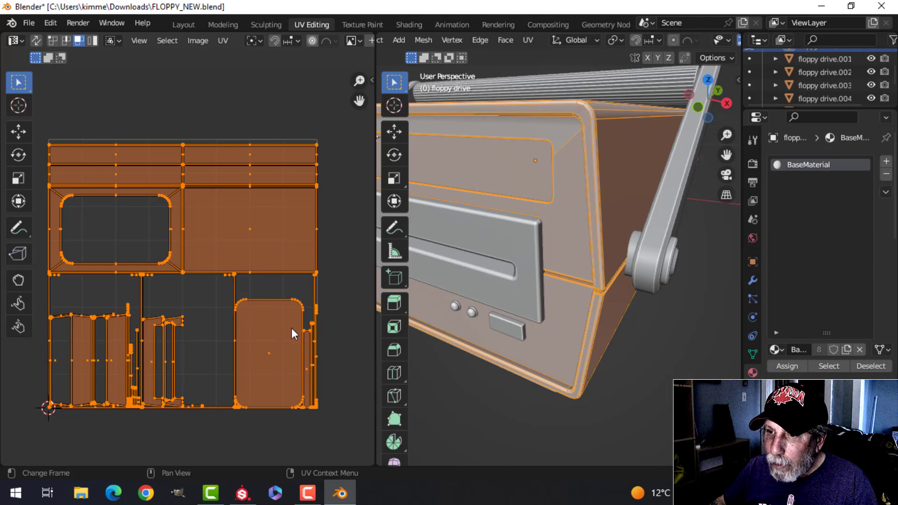
click(43, 41)
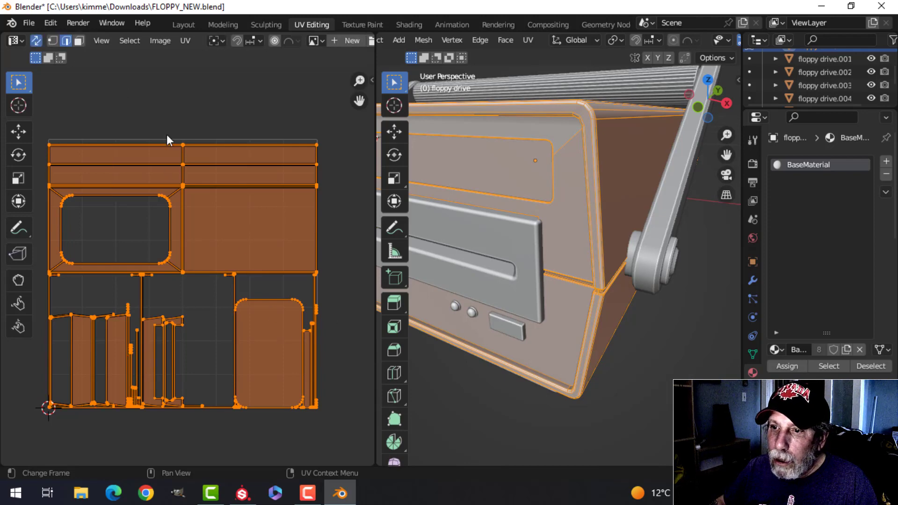
click(269, 322)
key(3)
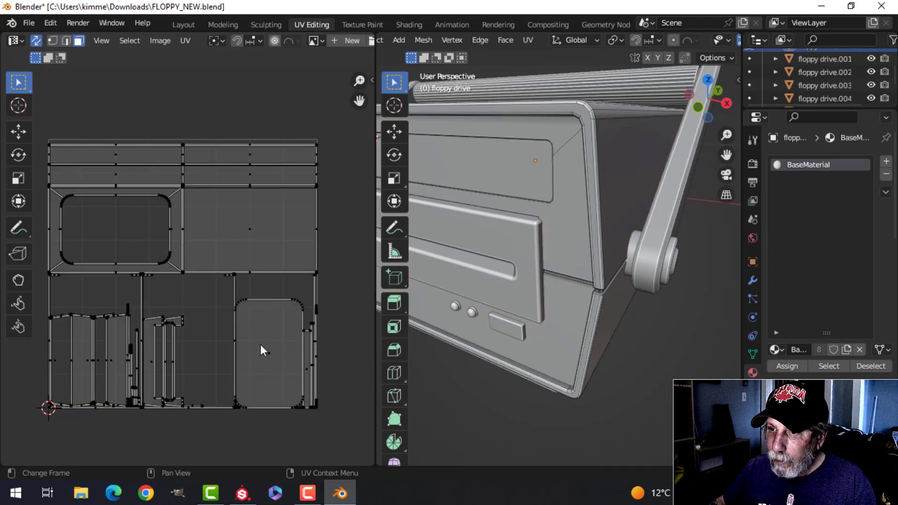
click(287, 352)
click(570, 185)
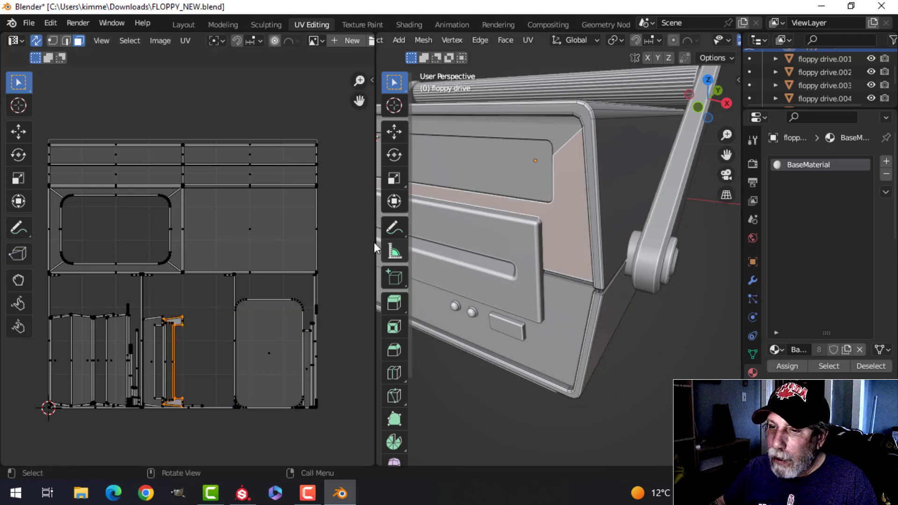
scroll(395, 225, down, 1)
scroll(561, 189, up, 4)
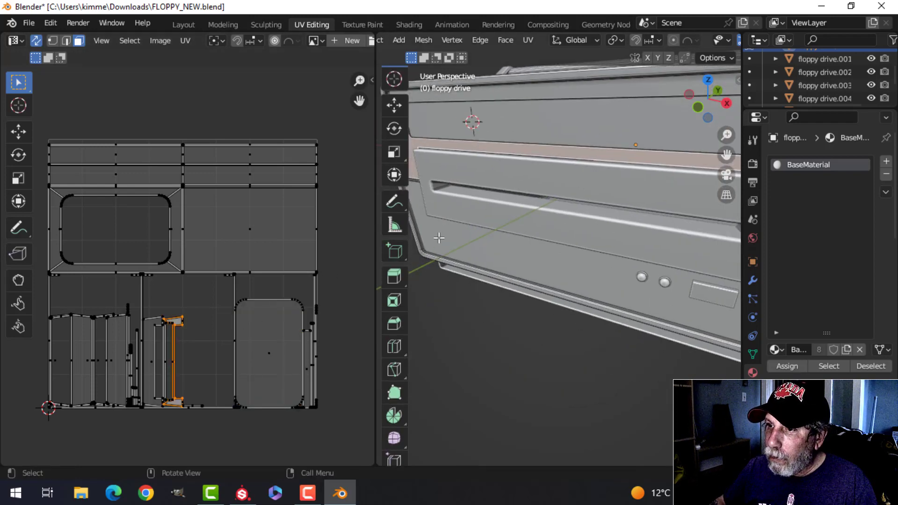
click(427, 254)
scroll(521, 246, down, 4)
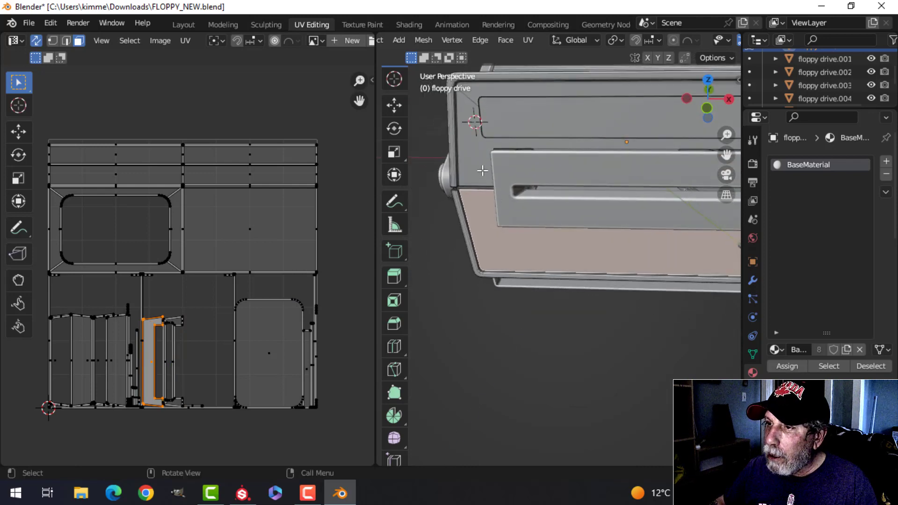
key(a)
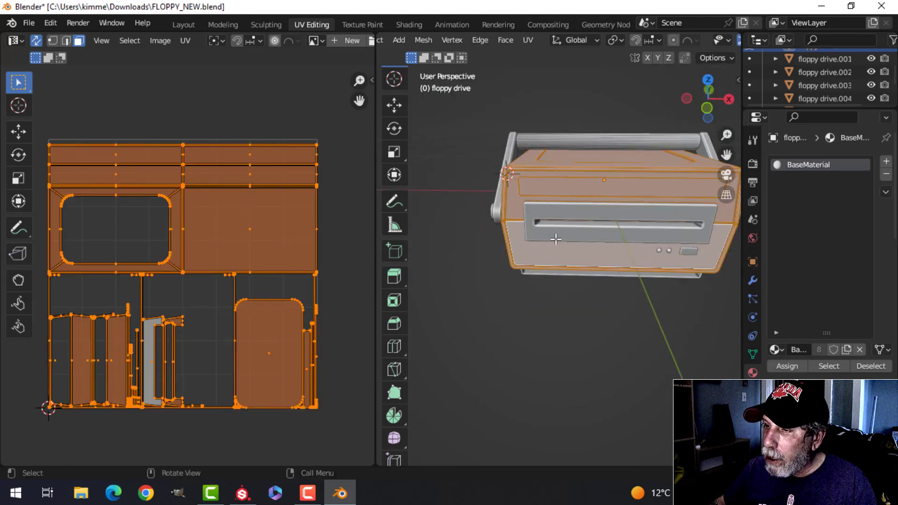
middle_drag(601, 231, 562, 234)
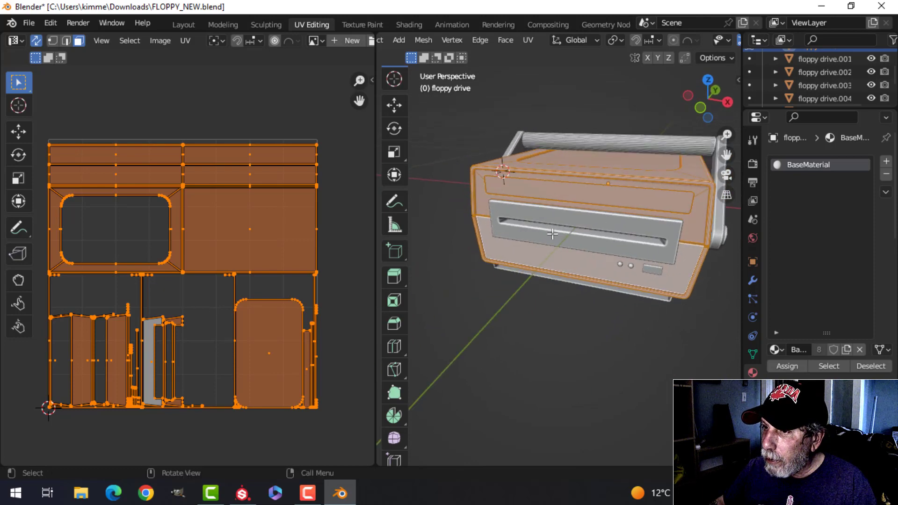
Step: Select the body's front faces above and below the disk slot plus the thin upper strip, and unwrap them with the standard Unwrap method
scroll(456, 181, up, 4)
middle_drag(467, 200, 496, 201)
click(502, 170)
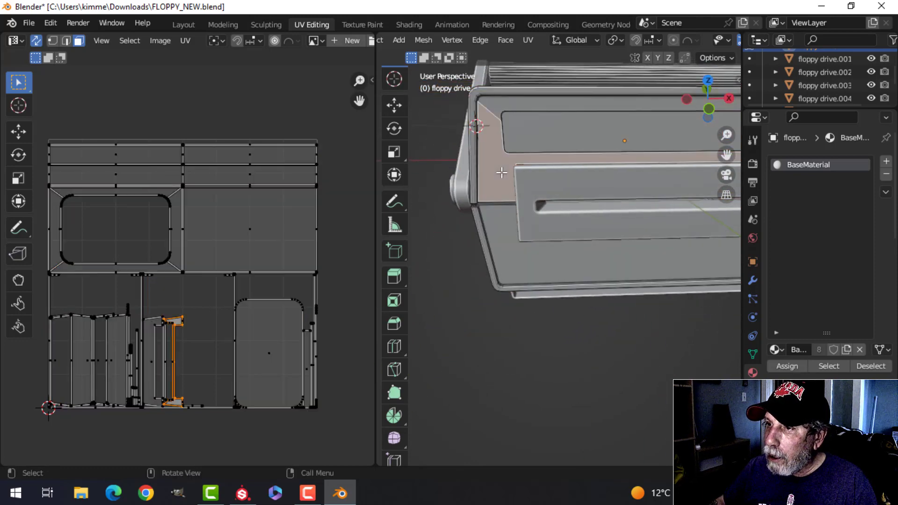
shift+click(525, 260)
shift+click(526, 105)
scroll(580, 168, down, 5)
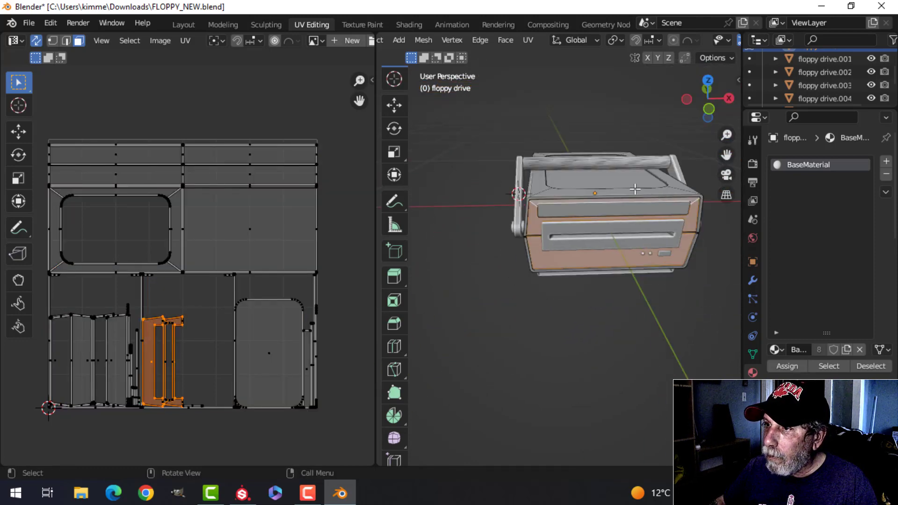
middle_drag(655, 217, 620, 232)
scroll(624, 202, up, 4)
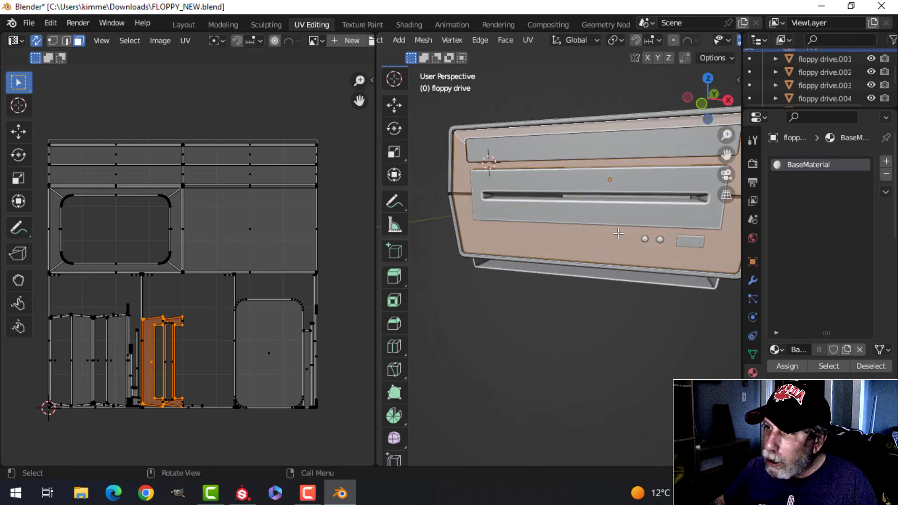
scroll(606, 235, up, 3)
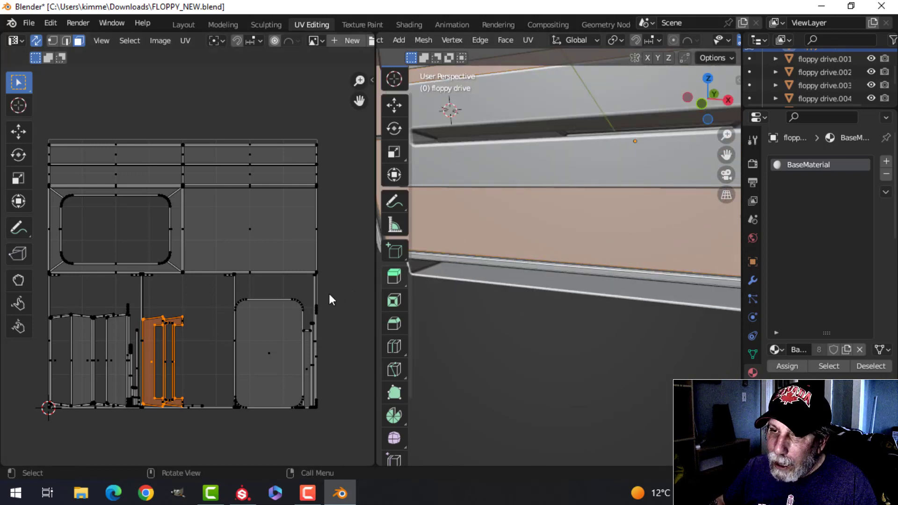
scroll(195, 351, down, 2)
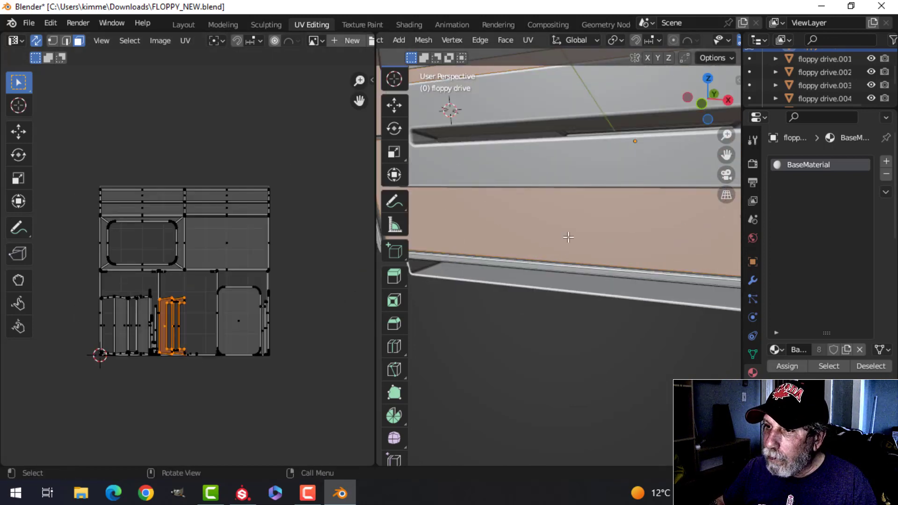
scroll(481, 237, down, 4)
key(u)
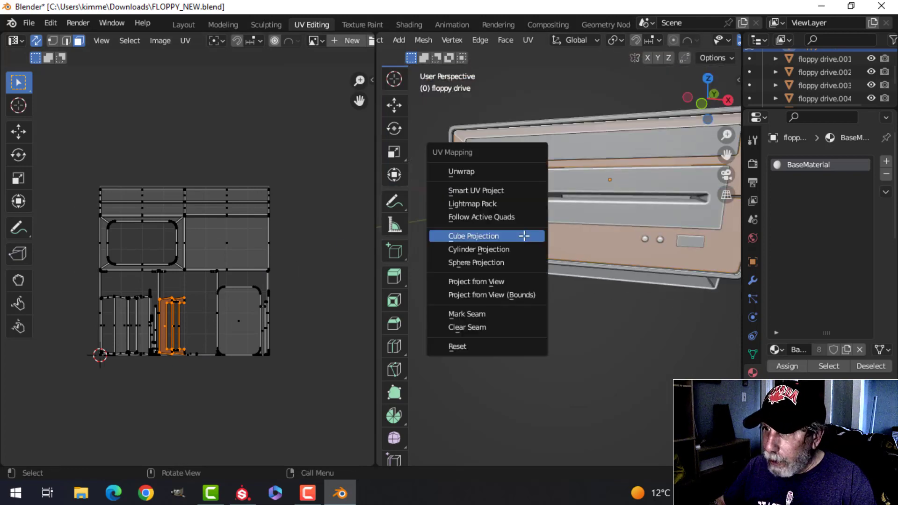
click(485, 172)
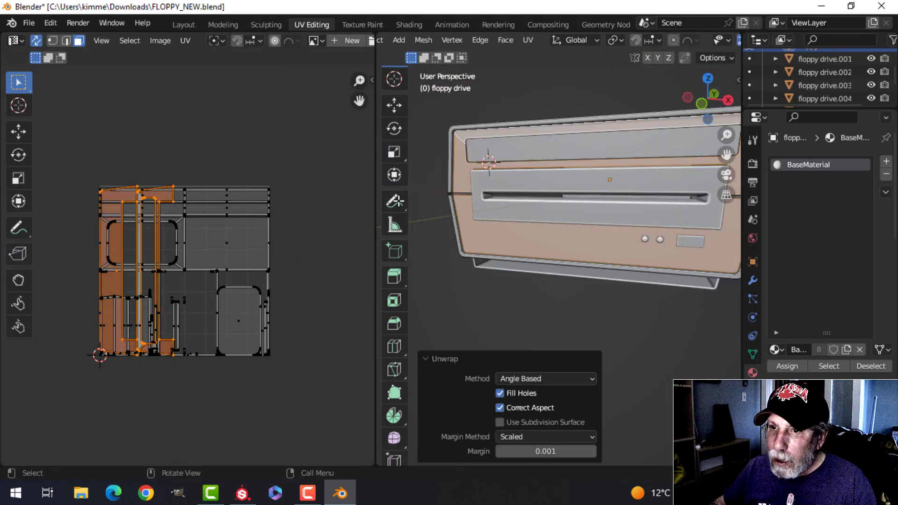
Step: Select all of the main body's faces and repack their UV islands into a single tile with UVPackmaster3
key(a)
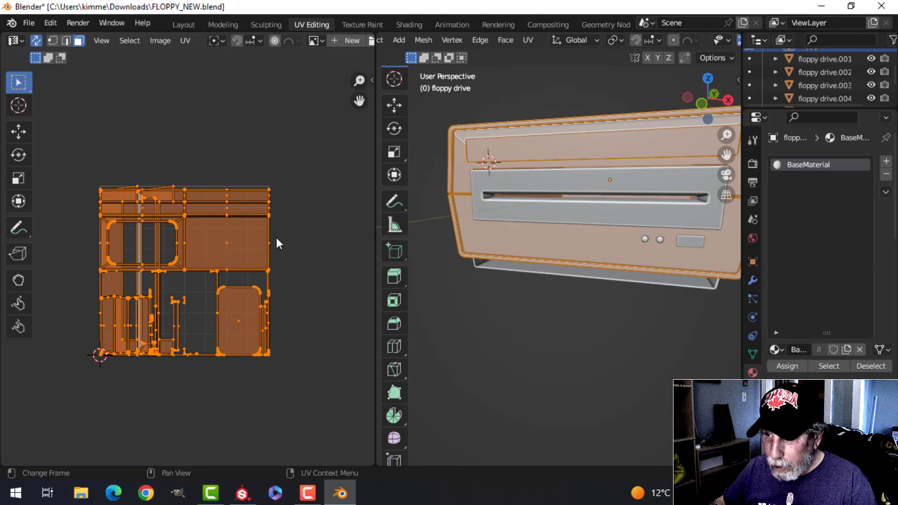
key(n)
click(285, 229)
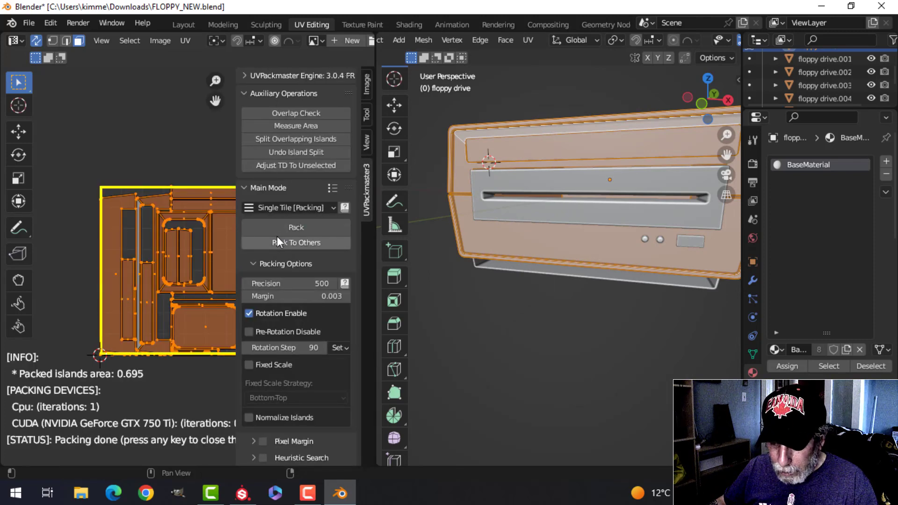
key(n)
Step: Examine the packed UV islands belonging to the body's lower front face and the strip above the upper recess
click(575, 242)
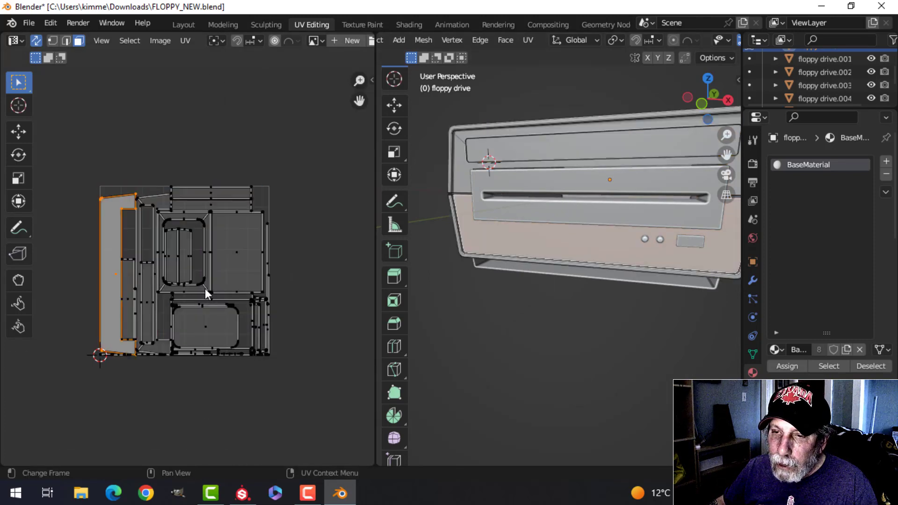
scroll(187, 287, up, 2)
scroll(185, 287, down, 2)
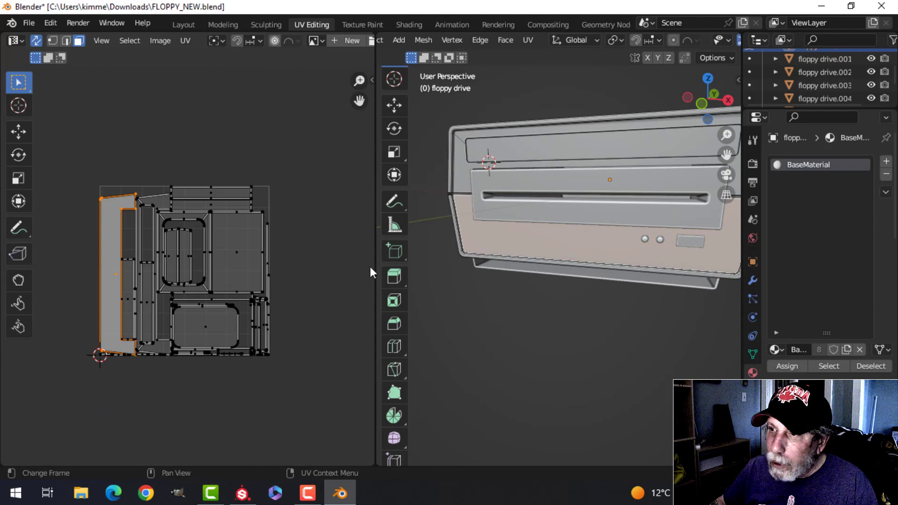
click(467, 175)
click(514, 134)
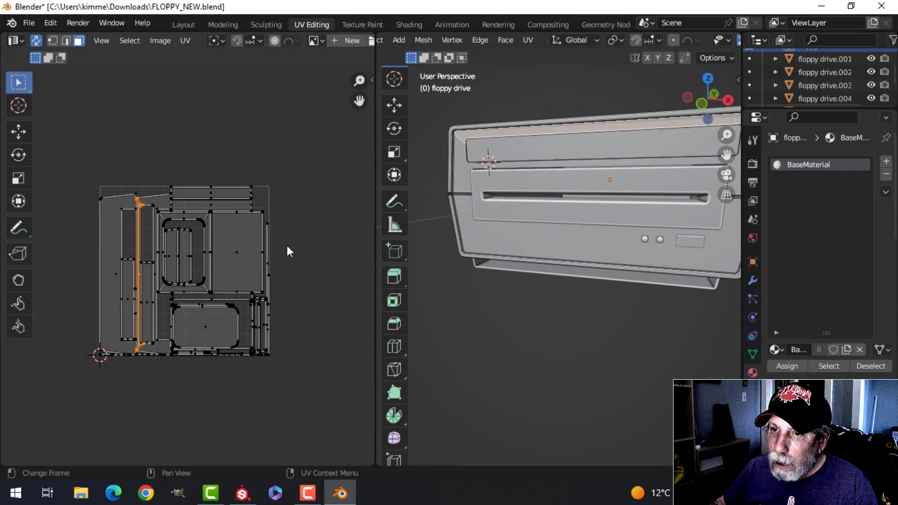
scroll(242, 262, up, 1)
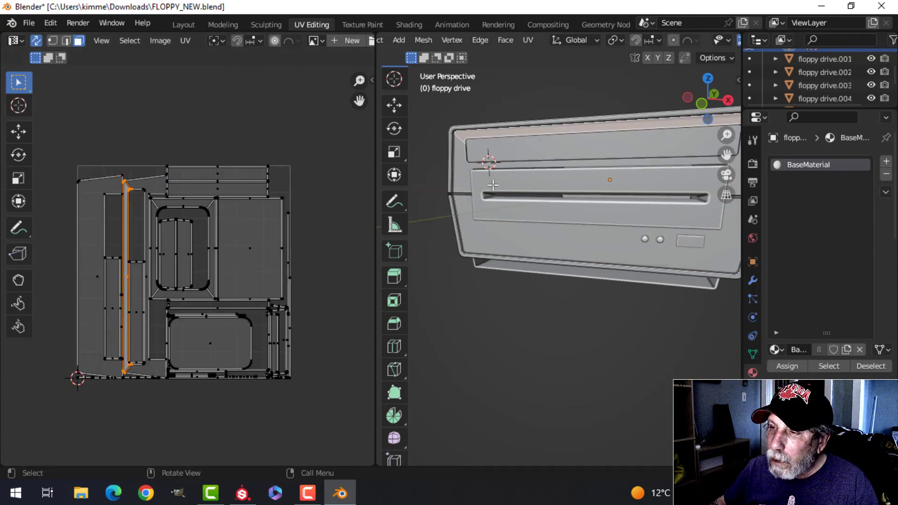
scroll(223, 300, down, 3)
scroll(229, 298, up, 4)
scroll(229, 295, down, 1)
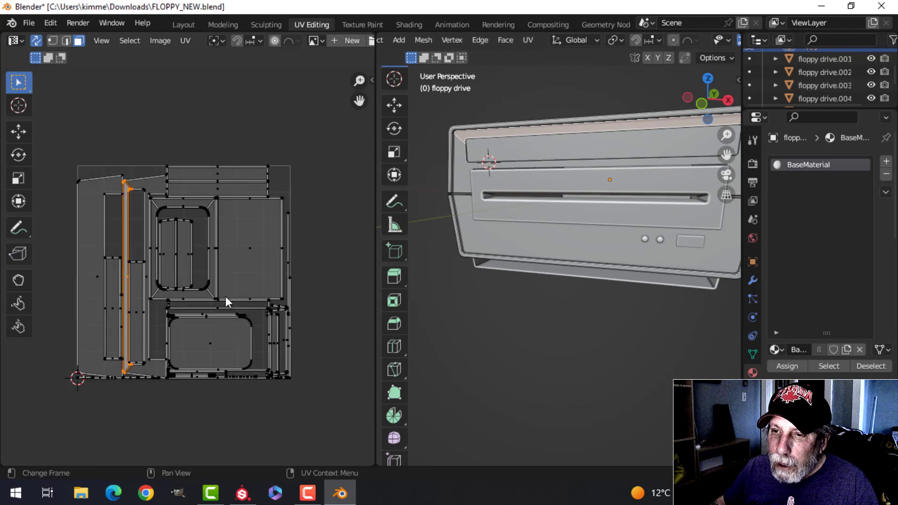
scroll(226, 296, up, 3)
scroll(230, 290, down, 6)
Step: Select every floppy drive part and open them all in Edit Mode together to compare their UV layouts
key(alt+a)
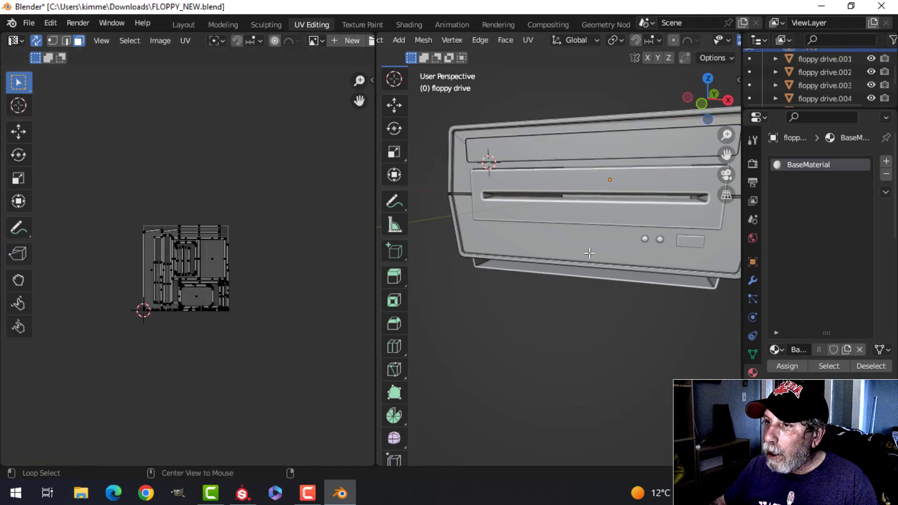
key(Tab)
scroll(590, 255, down, 6)
key(Tab)
key(a)
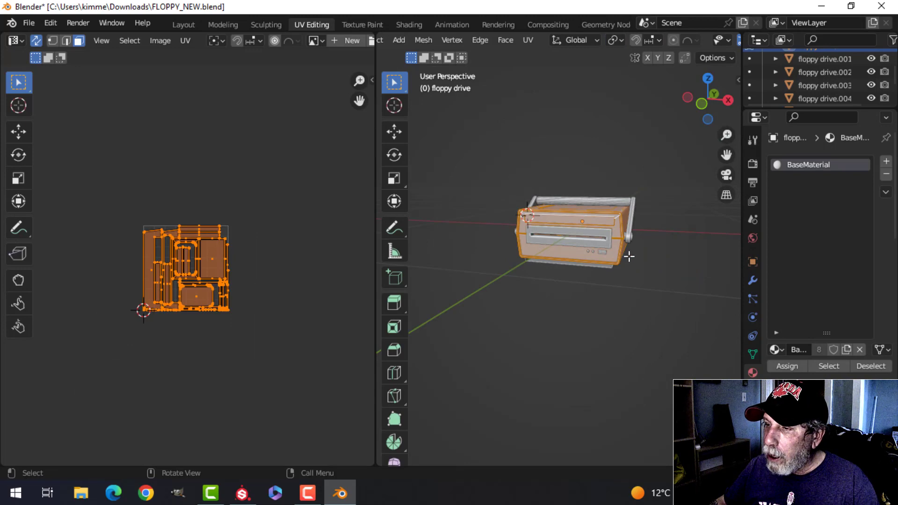
key(Tab)
key(a)
key(Tab)
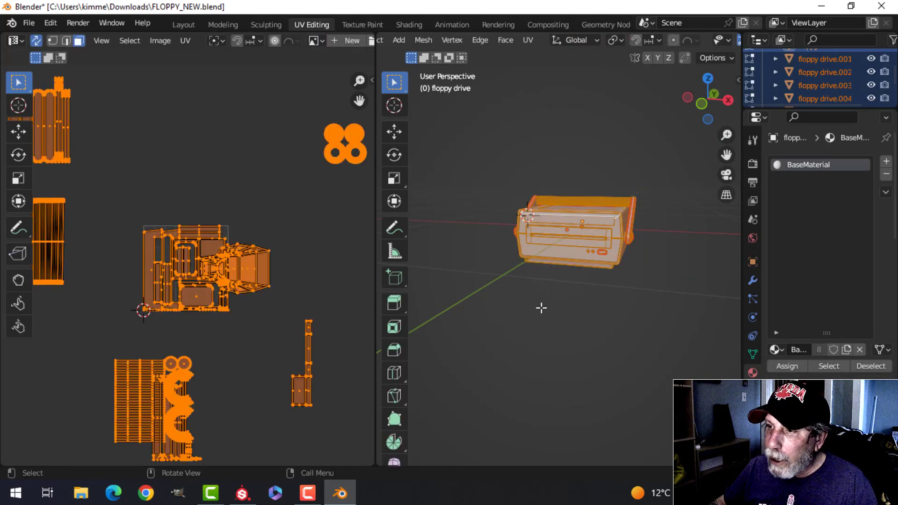
Step: Select the entire linked part whose UVs overlap the body's packed layout and locate it on the model
scroll(263, 309, up, 3)
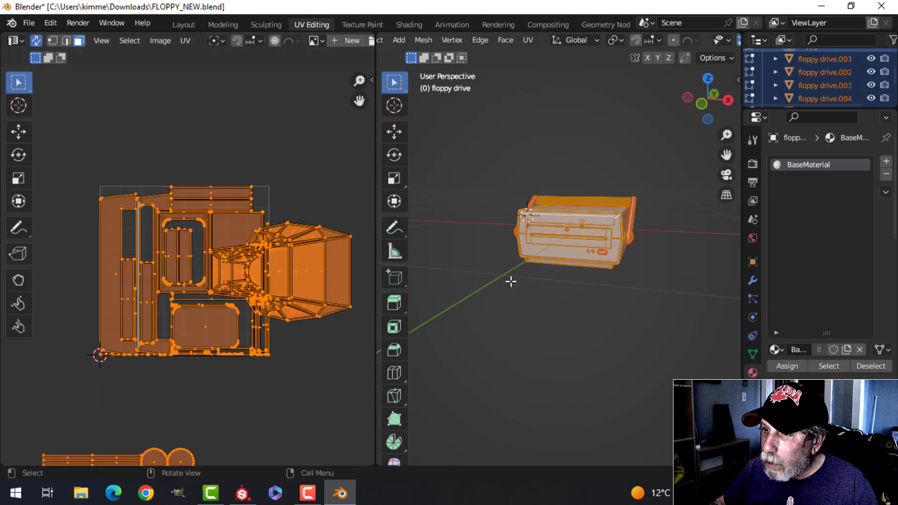
scroll(290, 307, up, 2)
click(340, 279)
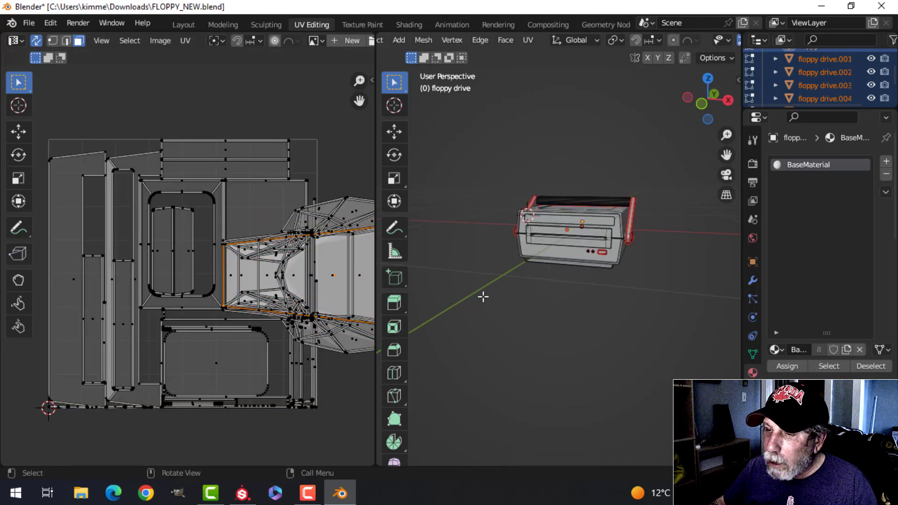
middle_drag(336, 313, 215, 303)
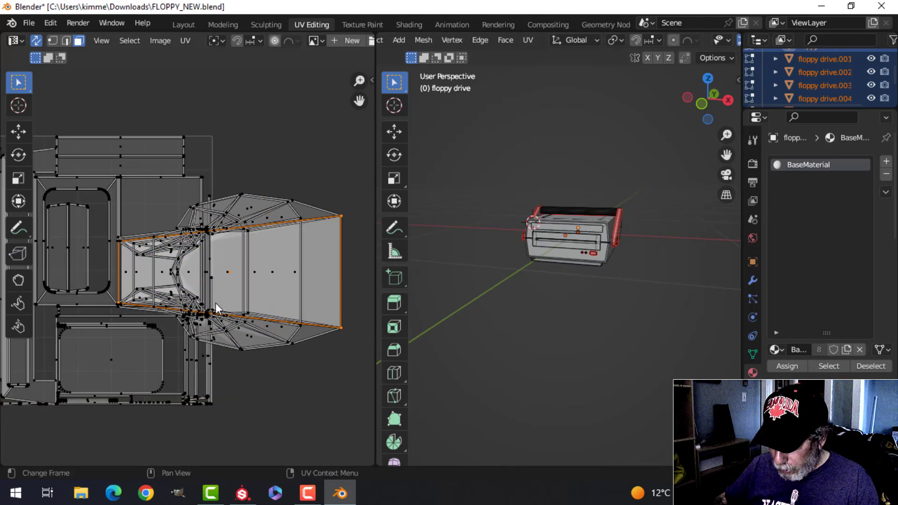
key(ctrl+l)
middle_drag(575, 238, 537, 250)
scroll(537, 251, up, 3)
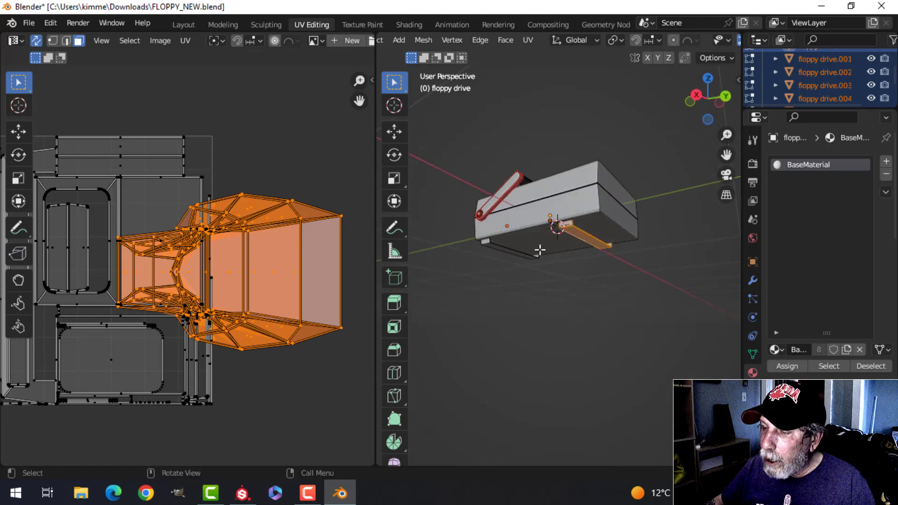
scroll(561, 255, up, 5)
Step: Return to Object Mode, select only the stand under the drive (floppy drive.003) and isolate it in local view
key(Tab)
middle_drag(568, 207, 633, 307)
key(Tab)
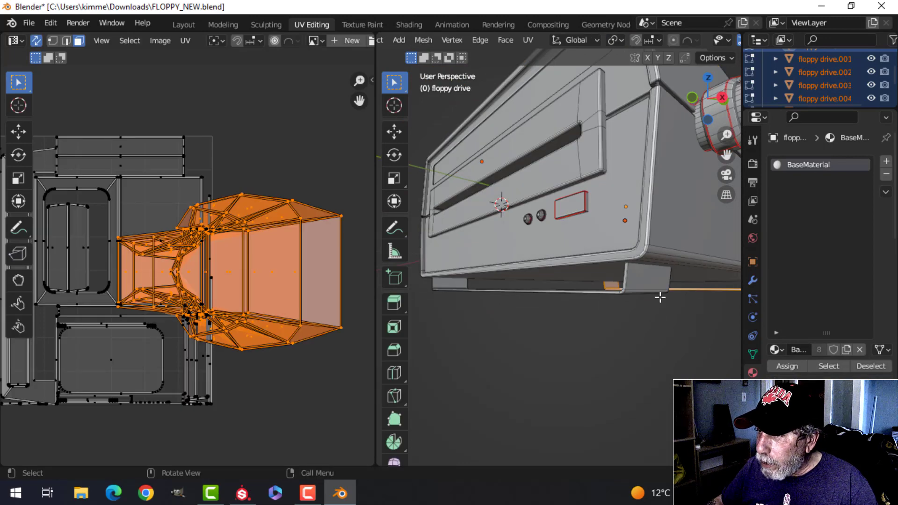
key(Tab)
click(650, 285)
key(KP_Divide)
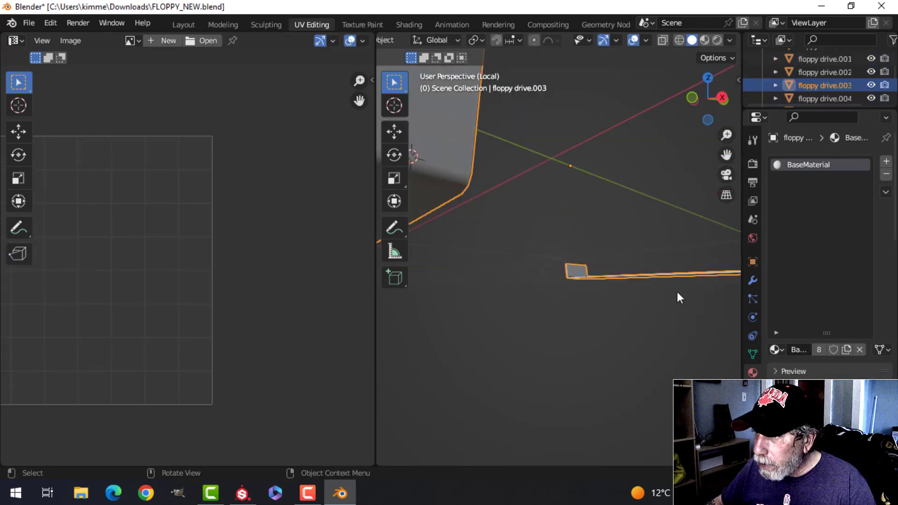
Step: Mark seams along the rim edge loops and across the bend at one end of a floppy drive.003 rail
middle_drag(678, 291, 642, 288)
key(Tab)
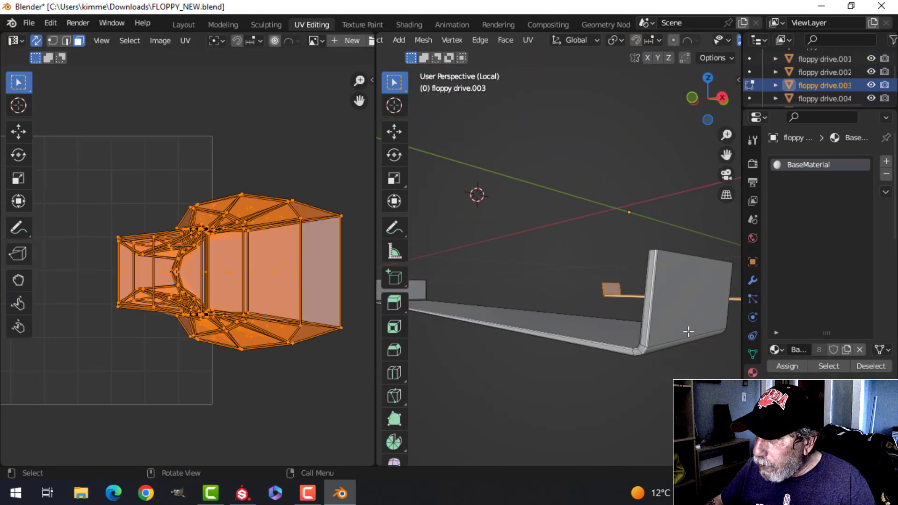
key(alt+a)
alt+click(648, 310)
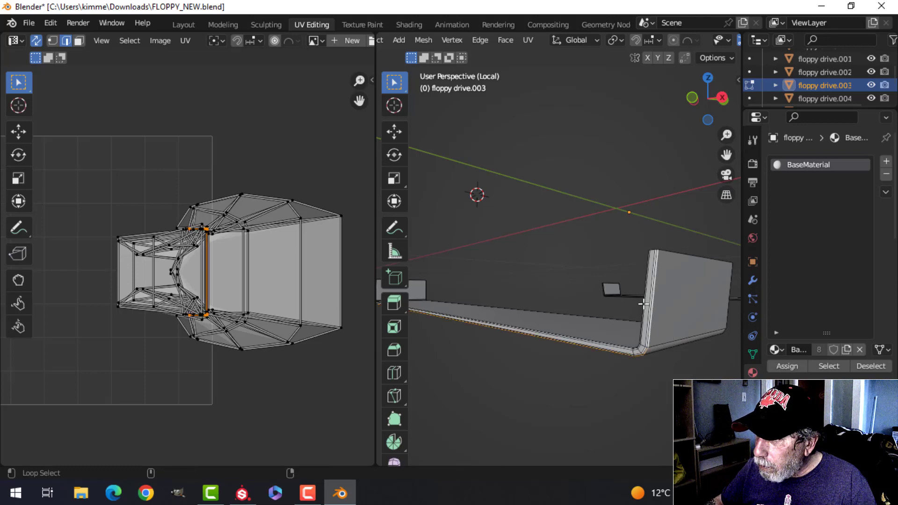
scroll(672, 301, up, 4)
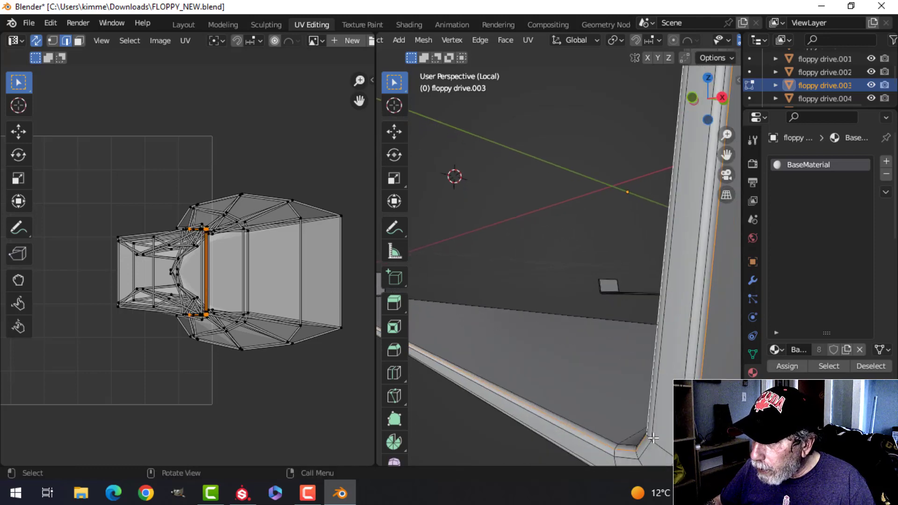
scroll(655, 433, down, 2)
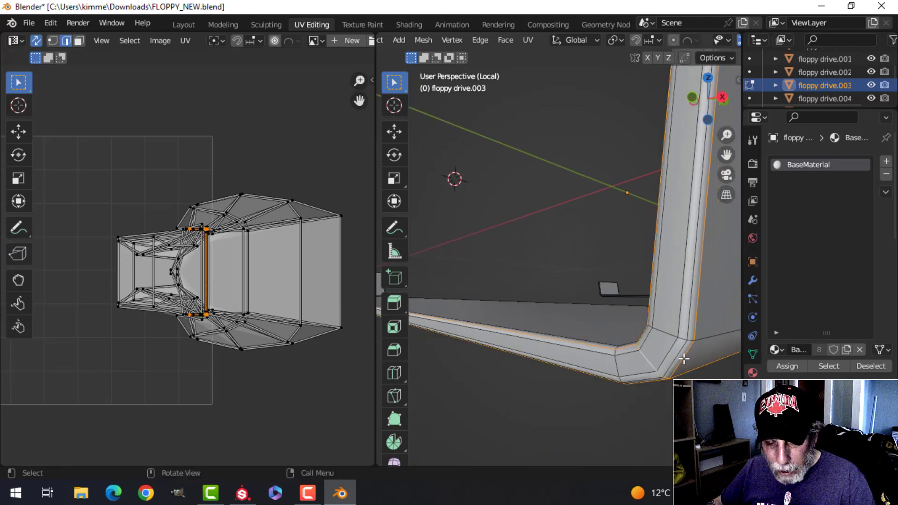
key(ctrl+e)
click(644, 369)
Step: Mark the corner bend edges at the opposite end of the same rail as seams
scroll(644, 369, down, 3)
middle_drag(644, 369, 621, 289)
scroll(639, 307, up, 2)
scroll(504, 313, up, 4)
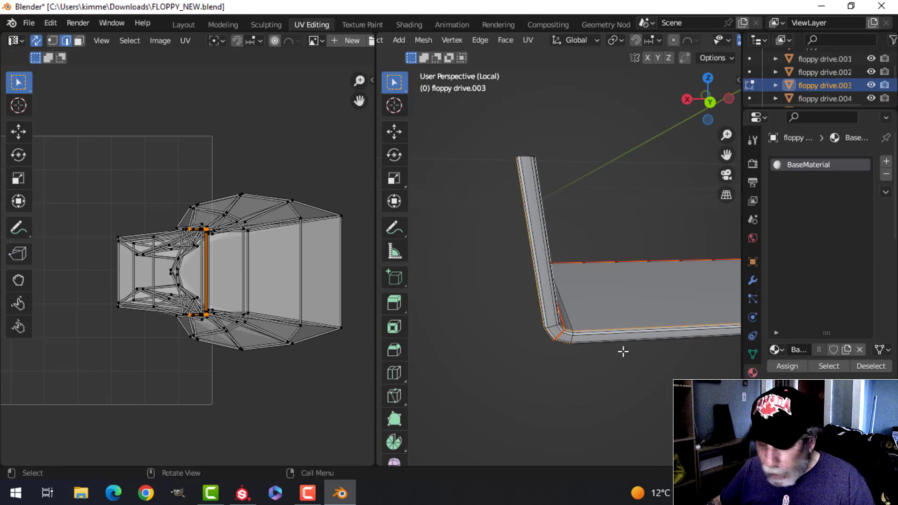
key(ctrl+e)
click(591, 354)
Step: Select all geometry linked to the seamed rail and unwrap it
key(a)
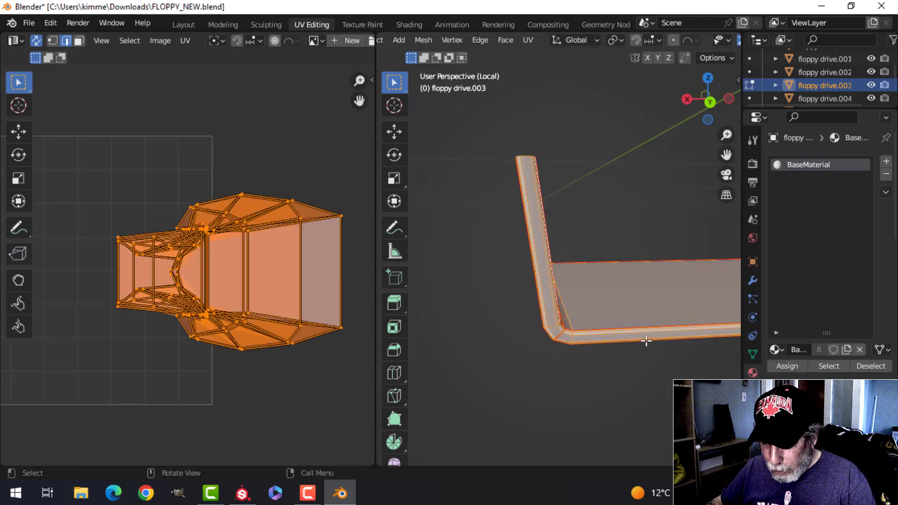
scroll(647, 341, down, 5)
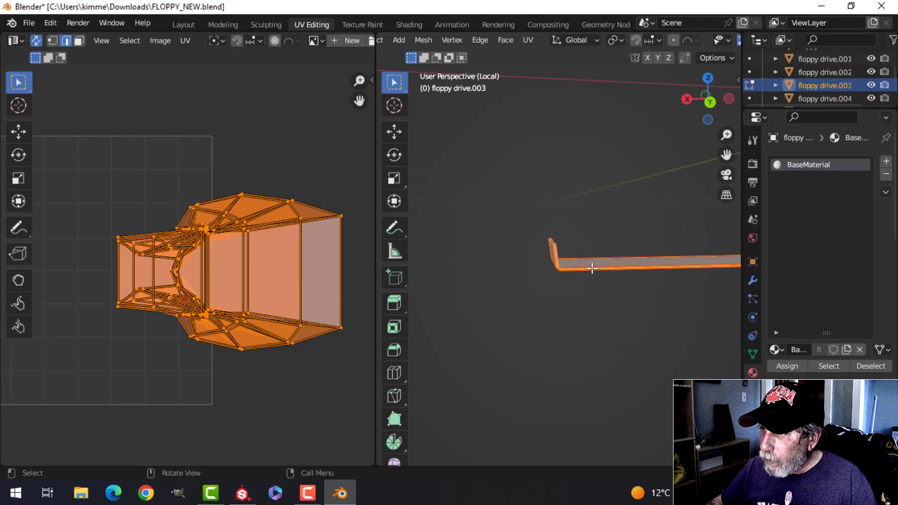
click(636, 265)
key(ctrl+l)
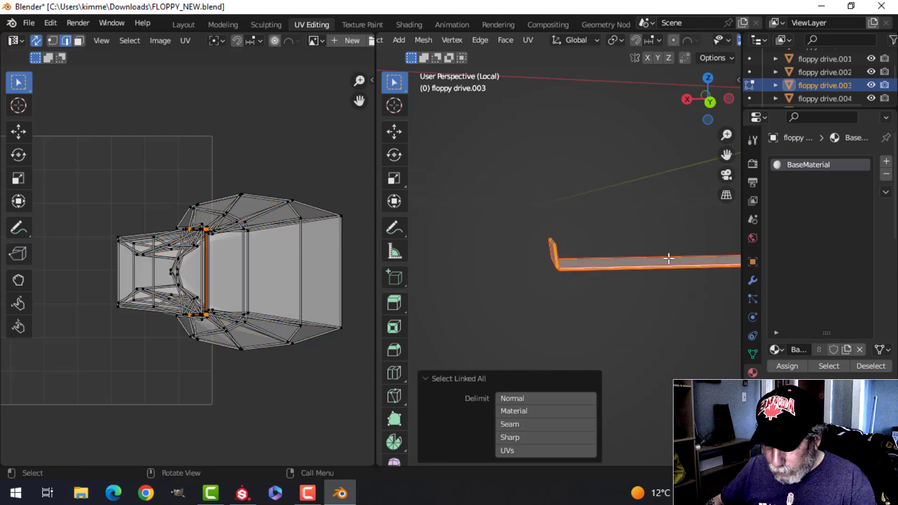
key(u)
click(669, 257)
scroll(210, 268, down, 2)
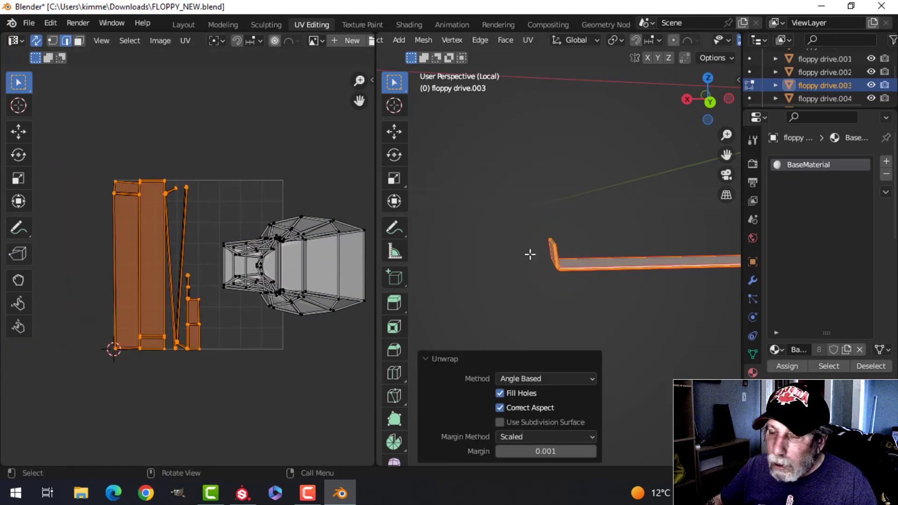
Step: Mark additional seams on the rail across the bends between its long plate and the upturned ends
scroll(552, 258, up, 1)
middle_drag(567, 262, 619, 281)
scroll(608, 285, up, 4)
key(alt+a)
scroll(634, 291, down, 3)
scroll(608, 283, up, 3)
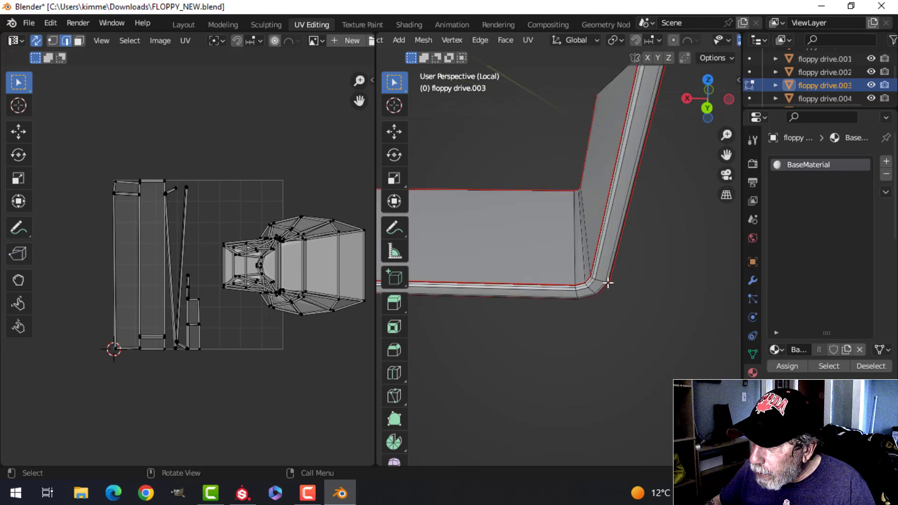
key(ctrl+e)
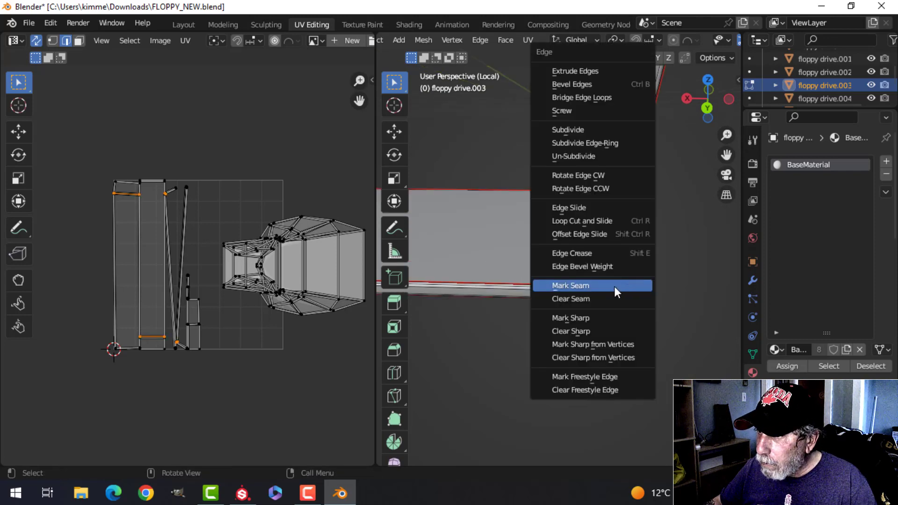
click(613, 290)
Step: Unwrap the entire linked rail again using the added bend seams
key(ctrl+l)
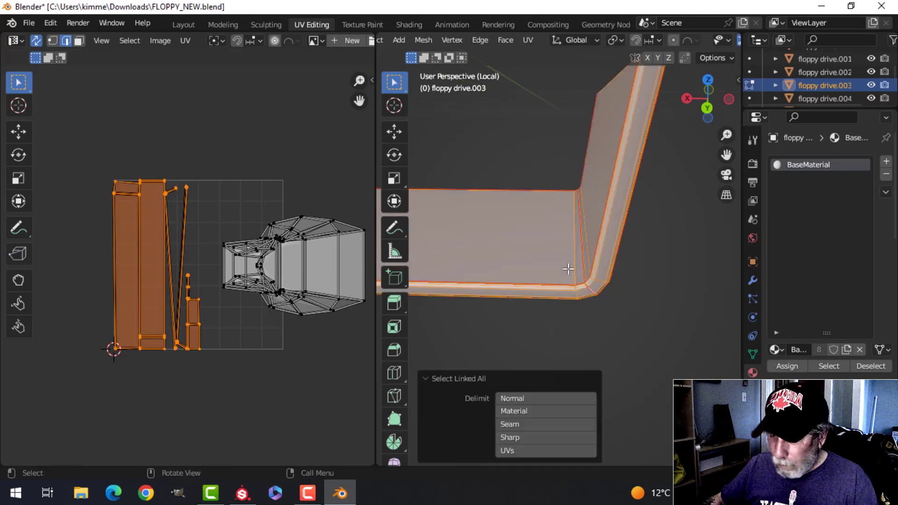
key(u)
click(561, 265)
scroll(176, 275, up, 2)
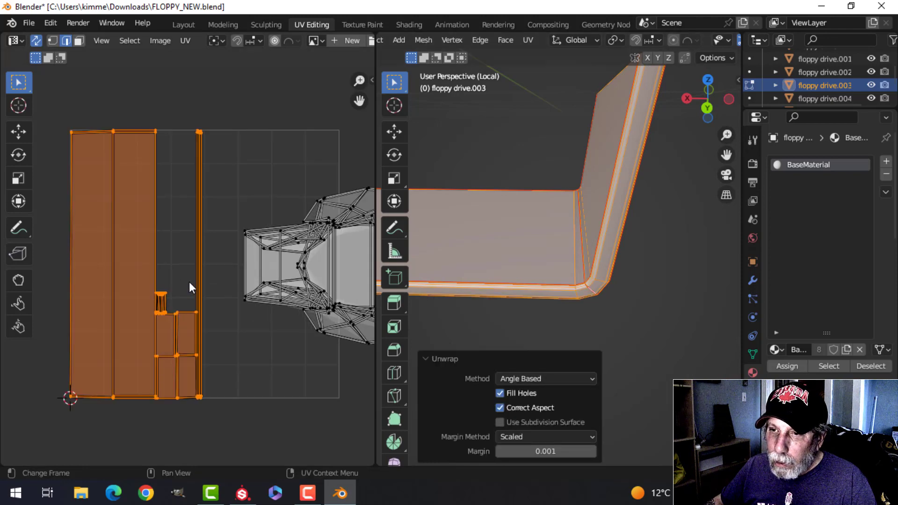
scroll(189, 281, down, 6)
Step: Snap the 3D cursor to the centre of the second rail without seams, and delete that rail's geometry
scroll(475, 270, down, 7)
shift+middle_drag(557, 272, 554, 182)
middle_drag(554, 181, 568, 161)
scroll(616, 262, down, 5)
alt+click(575, 231)
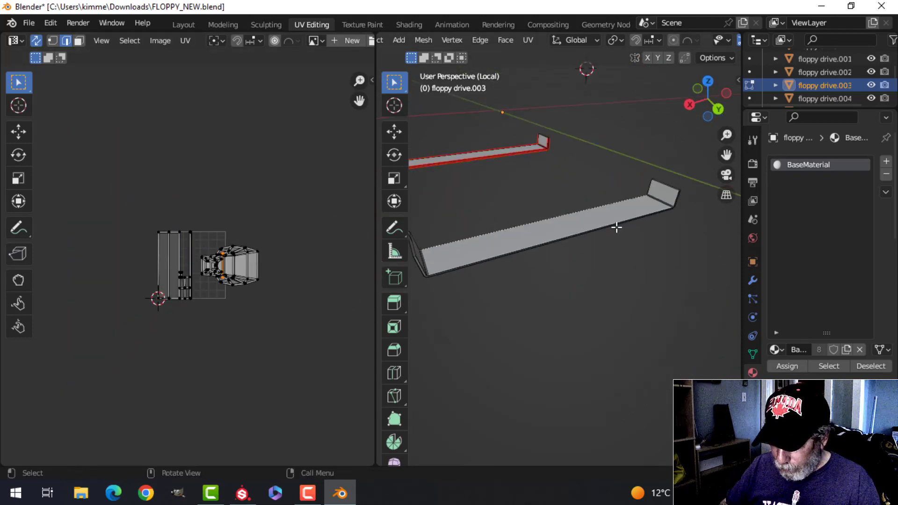
key(ctrl+l)
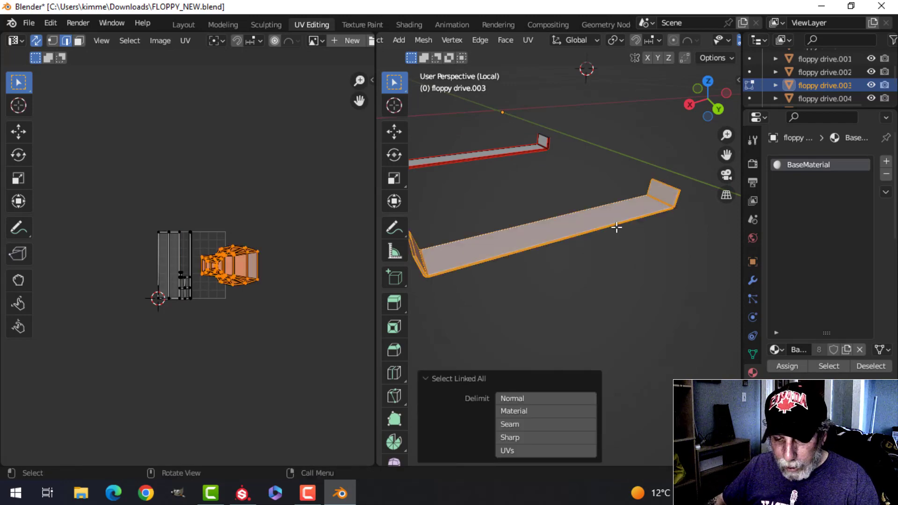
key(shift+s)
click(627, 304)
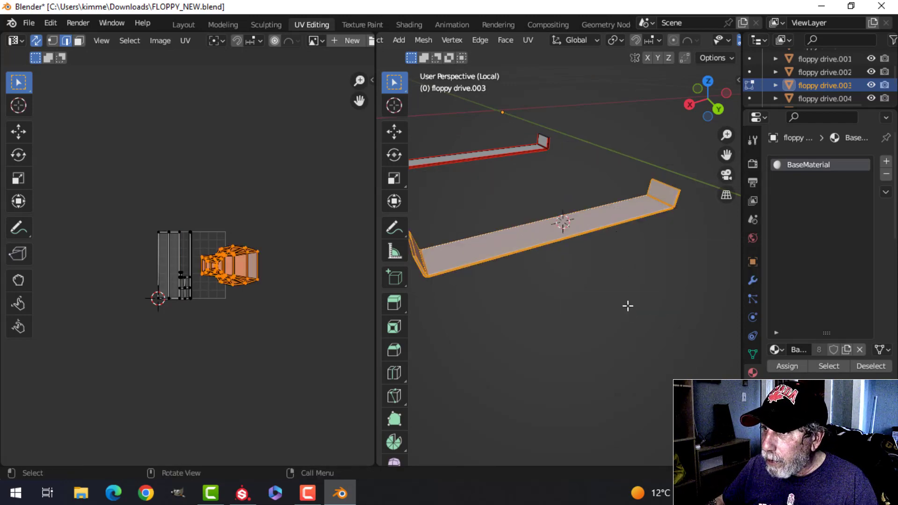
key(x)
click(621, 274)
Step: In top view, duplicate the remaining rail and move the copy about 0.55 m along Y to the 3D cursor
key(a)
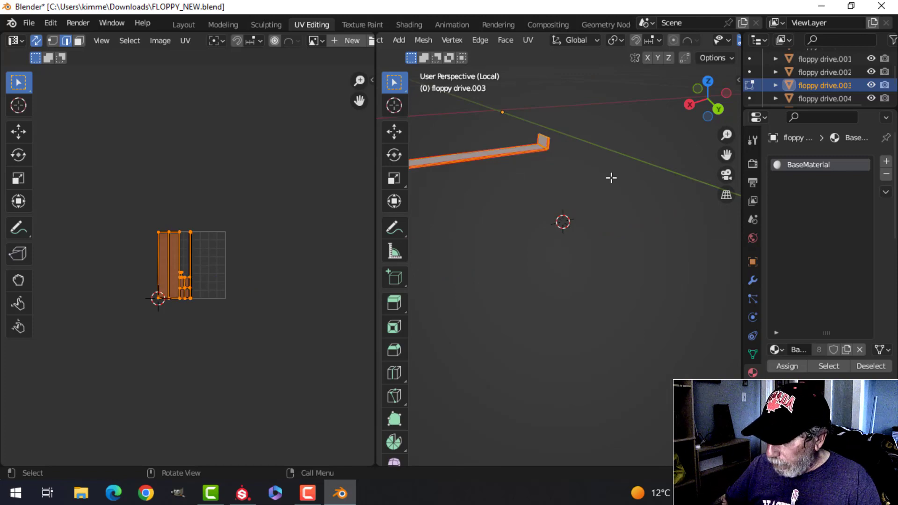
key(KP_7)
scroll(627, 183, down, 4)
shift+middle_drag(644, 191, 558, 248)
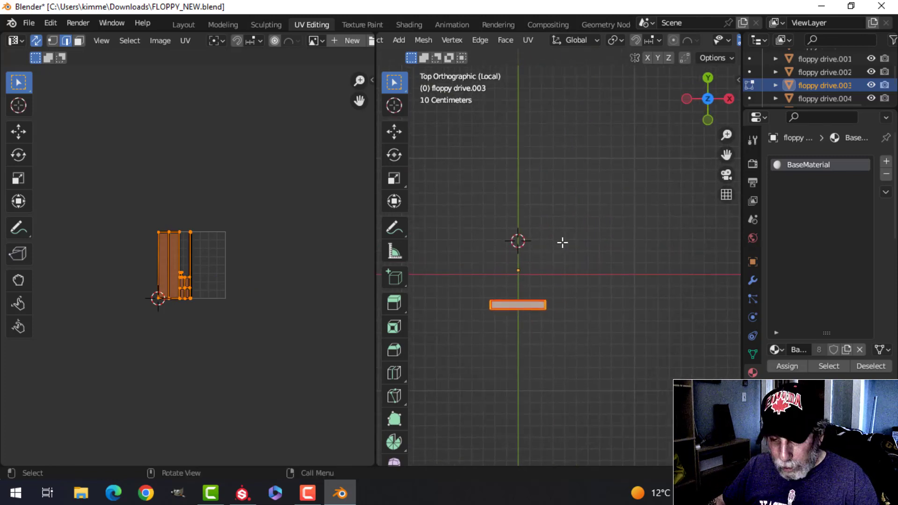
key(shift+d)
right_click(562, 242)
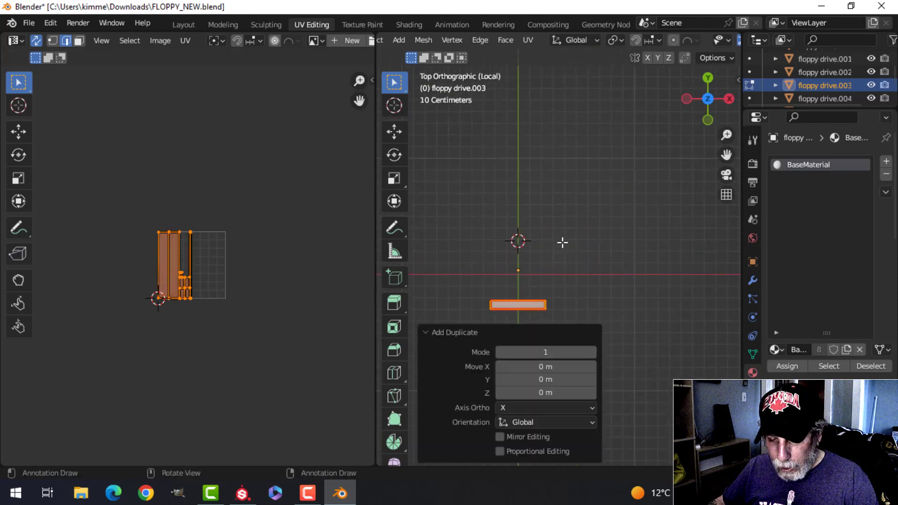
key(g)
key(y)
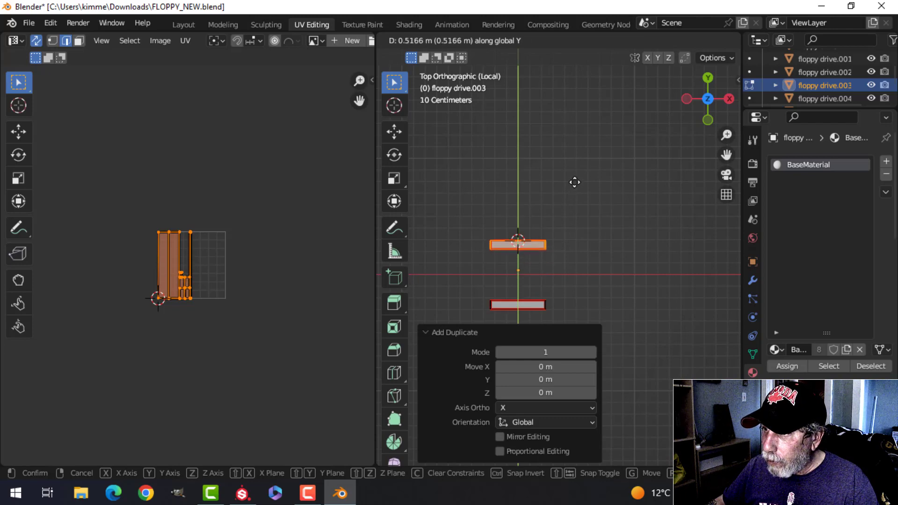
click(575, 178)
scroll(597, 258, up, 2)
scroll(595, 261, down, 2)
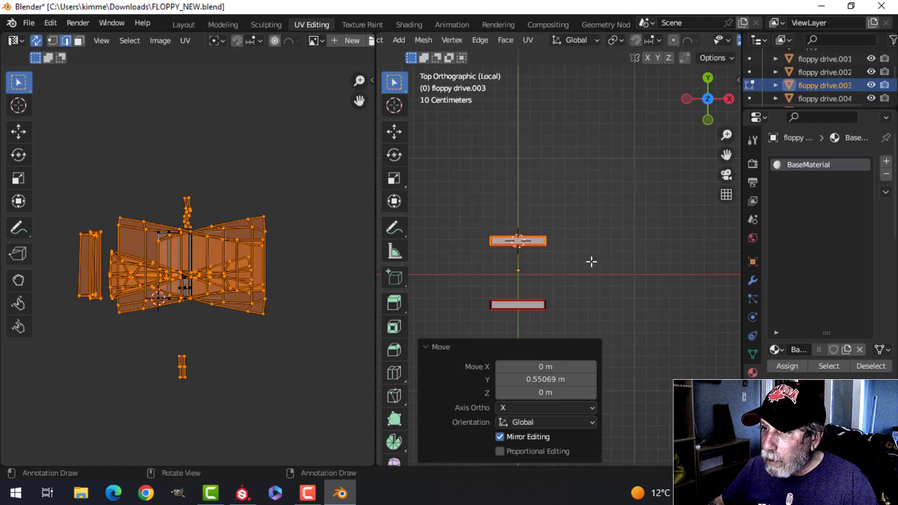
Step: Select both rails and unwrap them together
key(a)
scroll(591, 267, up, 1)
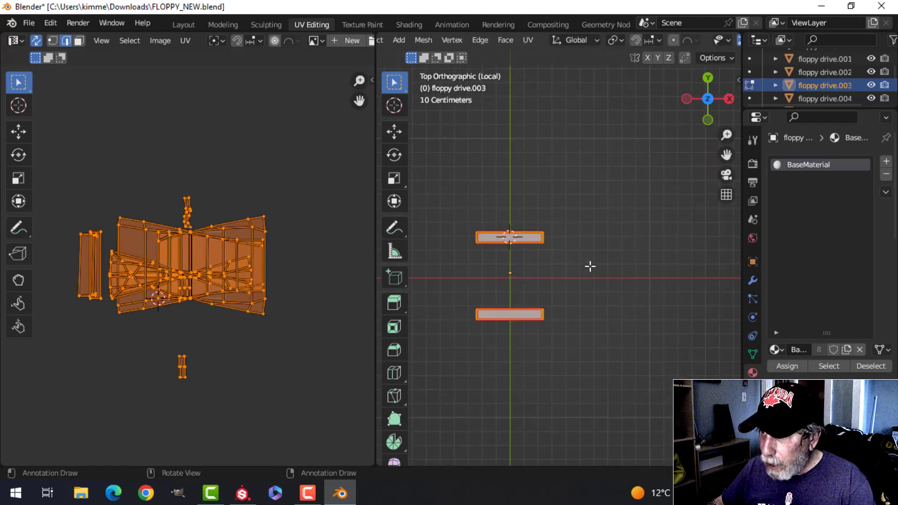
key(u)
click(591, 267)
scroll(290, 301, up, 3)
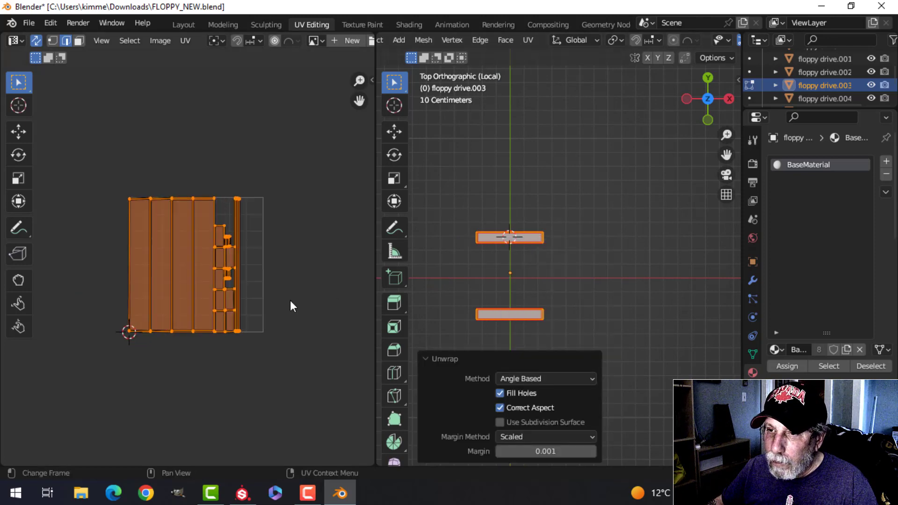
scroll(290, 299, down, 3)
Step: Move the rails' UV islands to empty space outside the UV tile on its right side
key(g)
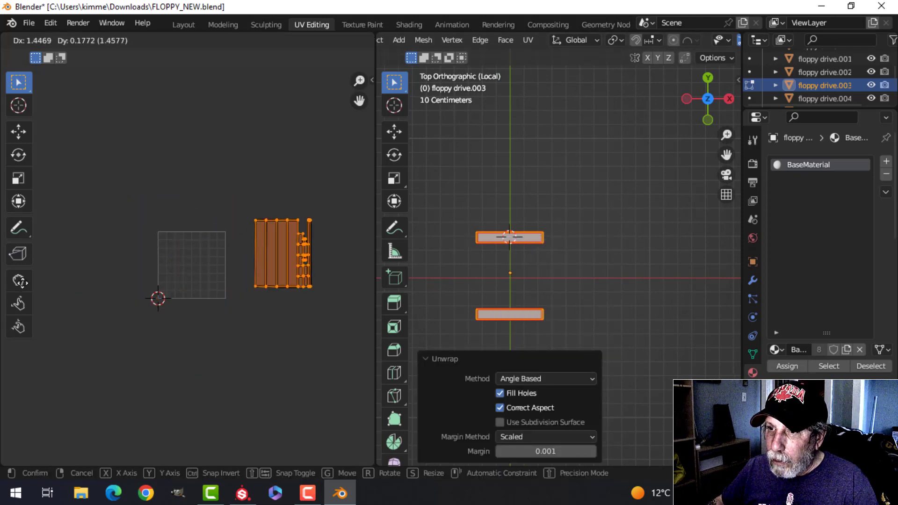
click(90, 291)
scroll(220, 275, down, 2)
Step: Leave local view, open all floppy drive parts together in Edit Mode, and select all their geometry
key(Tab)
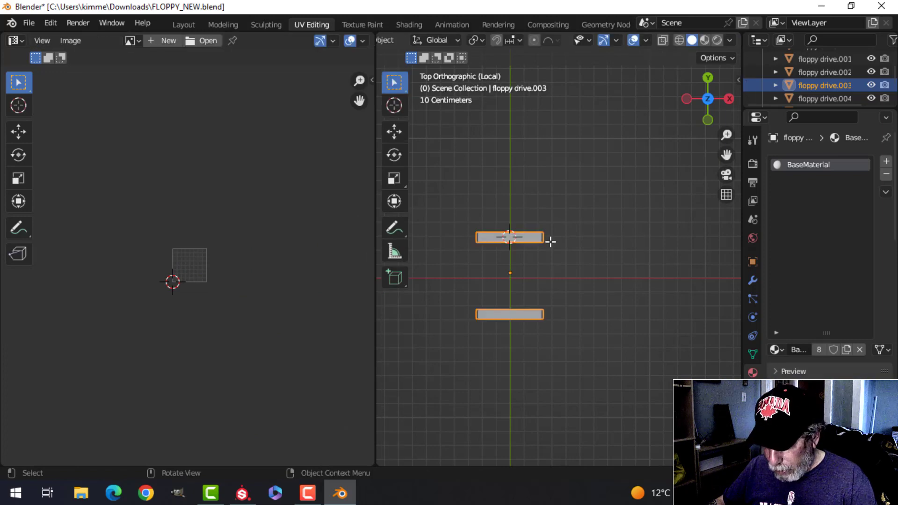
middle_drag(550, 241, 604, 269)
key(Tab)
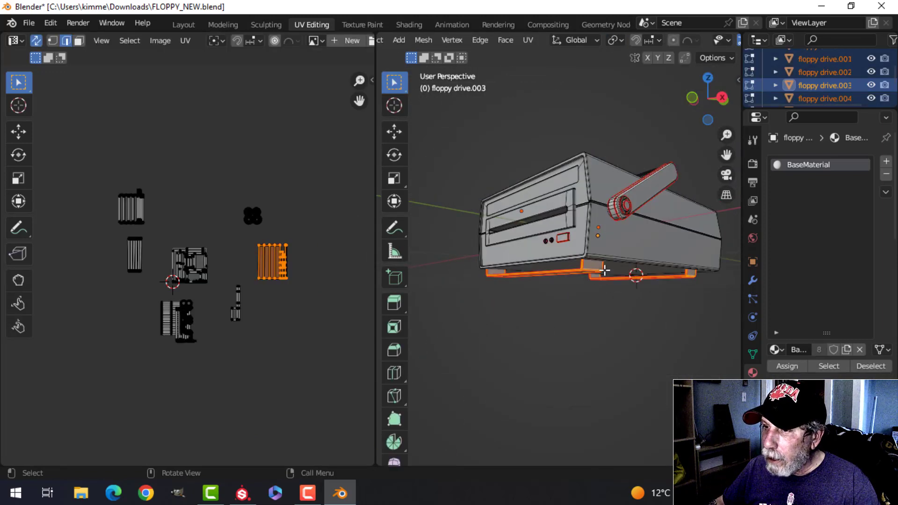
scroll(228, 320, up, 3)
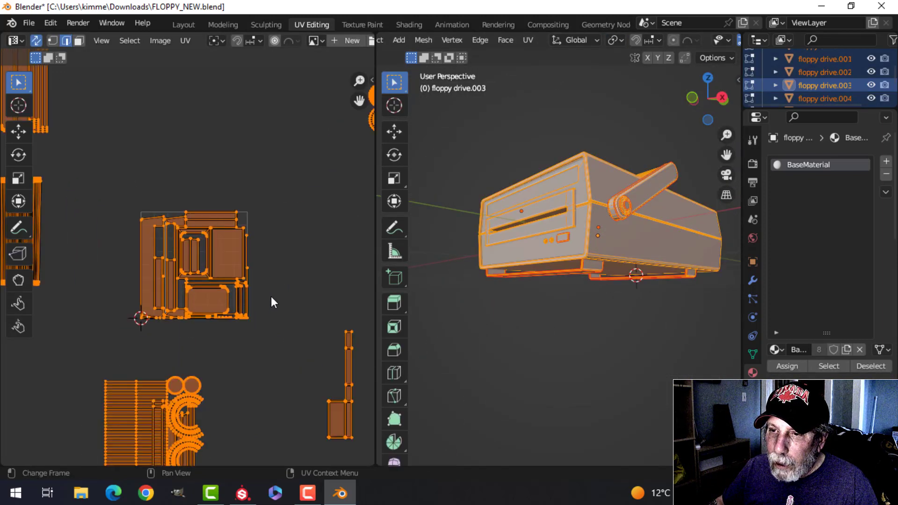
Step: Examine the UV islands of all the floppy drive parts inside and around the UV tile
scroll(215, 280, down, 1)
shift+middle_drag(215, 283, 217, 256)
scroll(217, 271, up, 1)
scroll(215, 274, up, 2)
shift+middle_drag(183, 287, 215, 281)
scroll(200, 257, up, 2)
scroll(287, 256, down, 6)
scroll(271, 251, up, 1)
scroll(271, 251, down, 1)
scroll(270, 250, down, 2)
scroll(213, 277, up, 2)
shift+middle_drag(264, 261, 282, 253)
scroll(232, 267, up, 1)
shift+middle_drag(230, 267, 255, 269)
scroll(238, 265, down, 1)
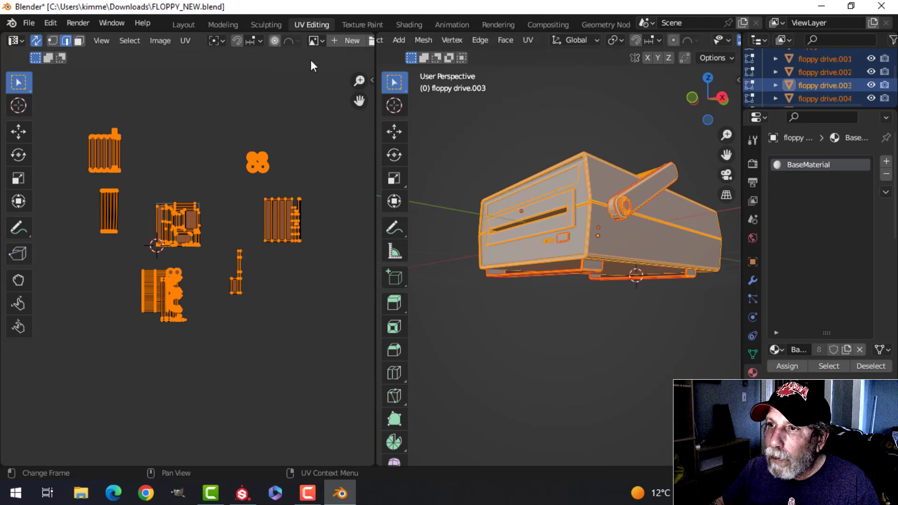
Step: Set the UV editor's grid overlay to 5 tiles in X and clear the UV selection
scroll(280, 38, down, 5)
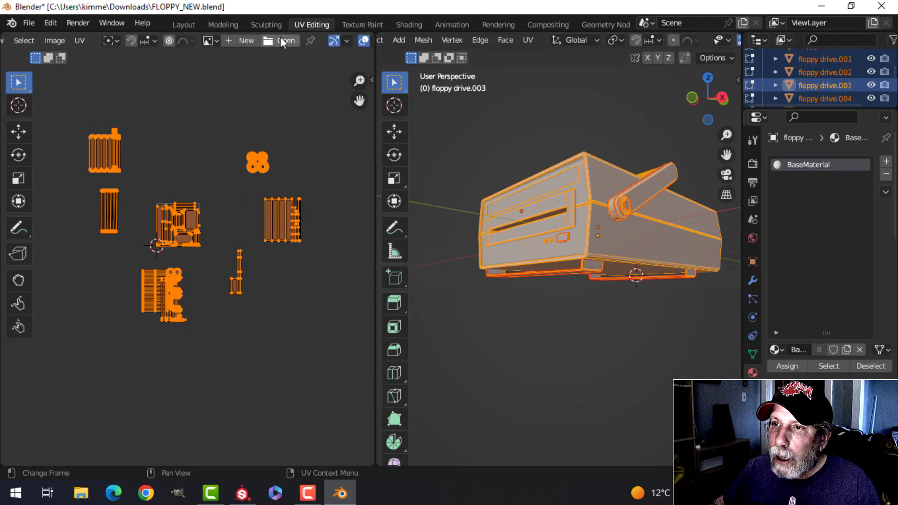
click(273, 40)
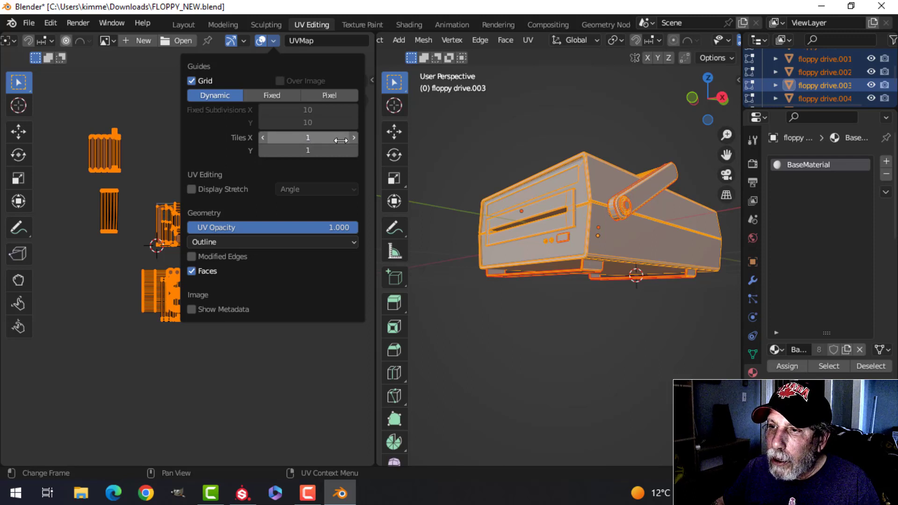
click(354, 137)
click(354, 137)
click(355, 139)
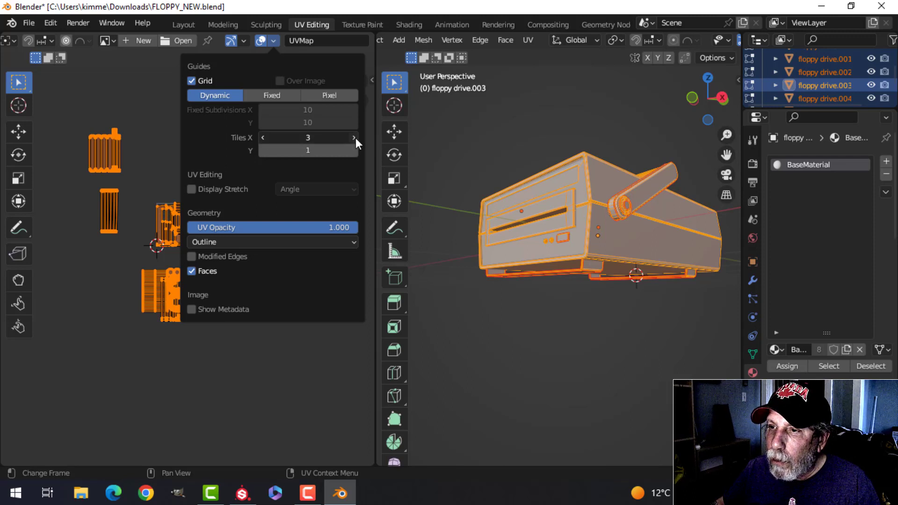
click(355, 138)
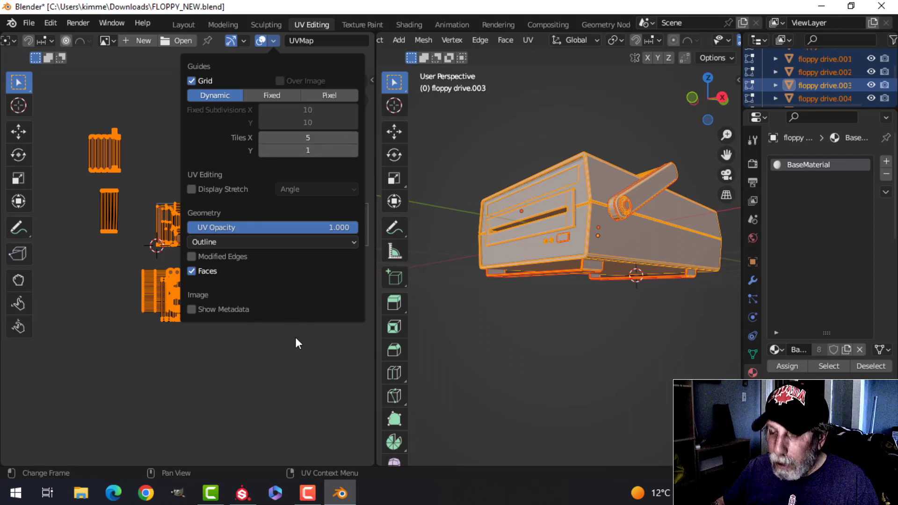
click(270, 400)
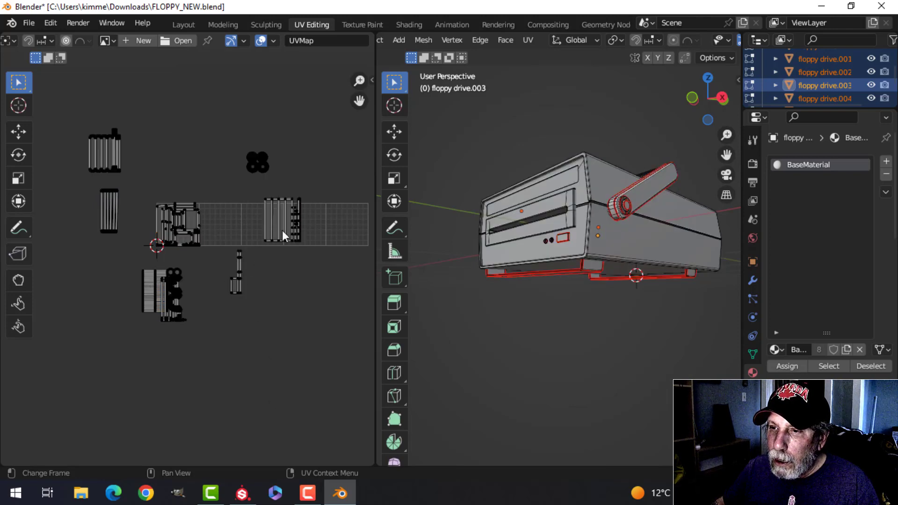
scroll(195, 249, up, 6)
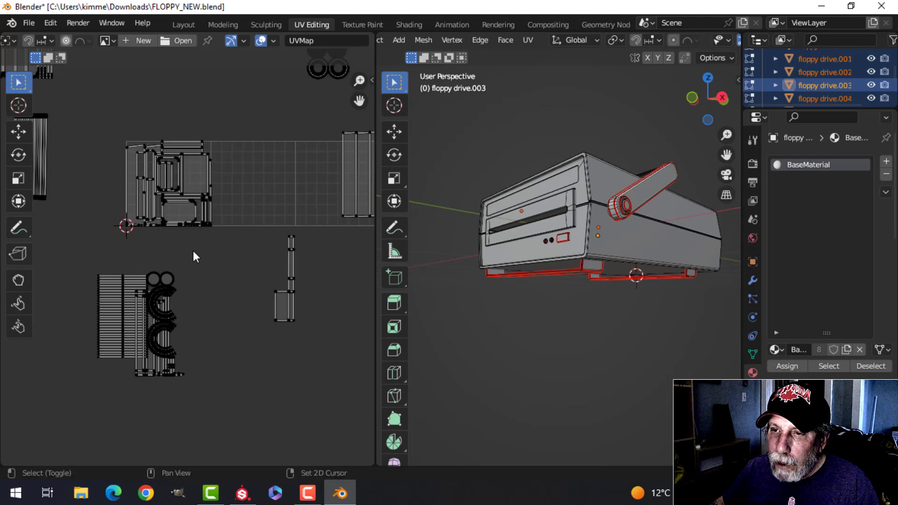
shift+middle_drag(175, 147, 174, 187)
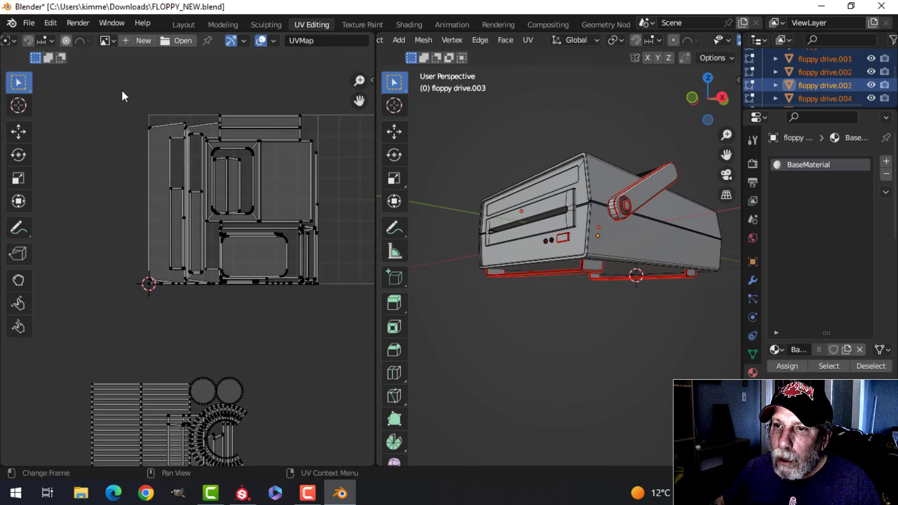
Step: Select the main body's UV islands in the first UV tile and scale them down slightly to leave a margin
drag(155, 127, 321, 317)
scroll(358, 273, up, 2)
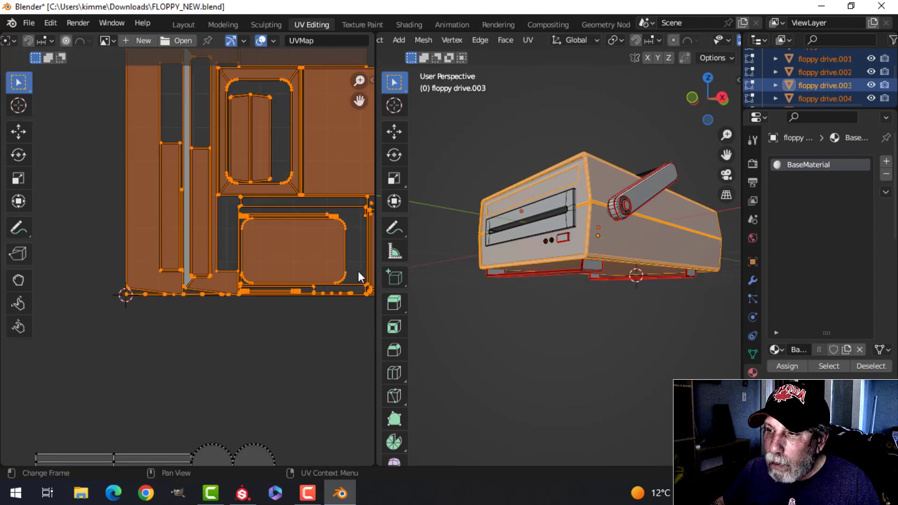
scroll(307, 231, down, 1)
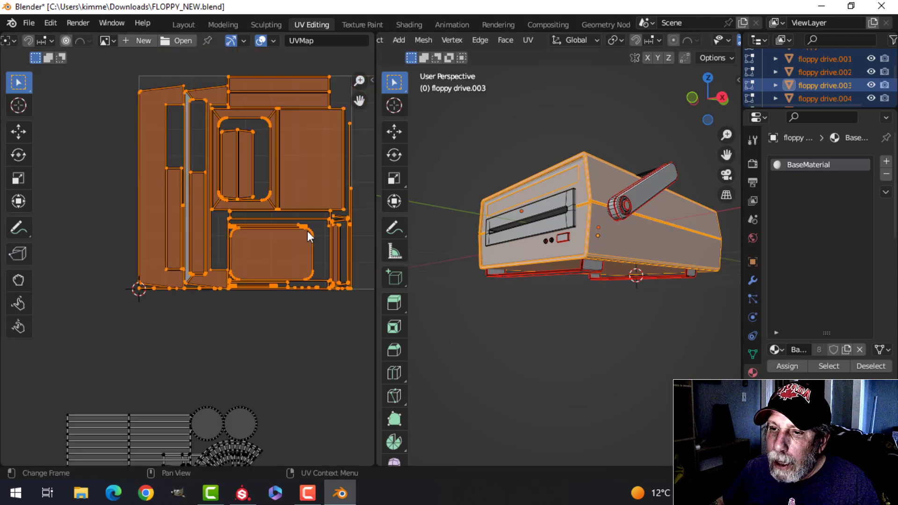
key(s)
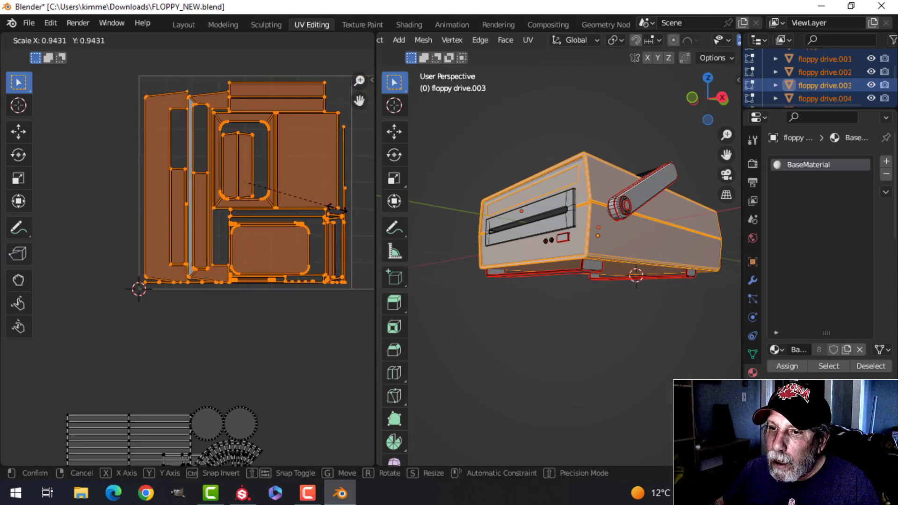
click(358, 191)
scroll(313, 226, down, 4)
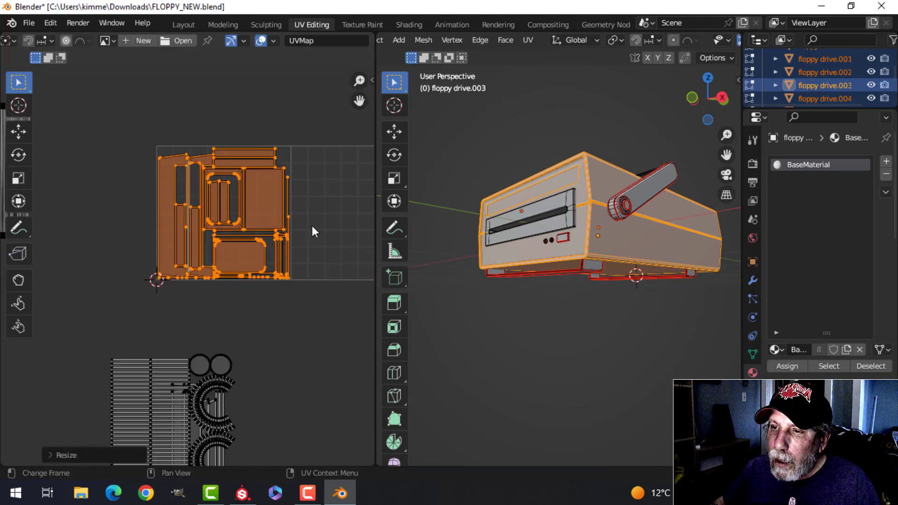
Step: Select all linked geometry of the front slot panel and move its UV islands into the second UV tile
middle_drag(301, 240, 224, 223)
scroll(224, 222, down, 2)
key(alt+a)
click(604, 218)
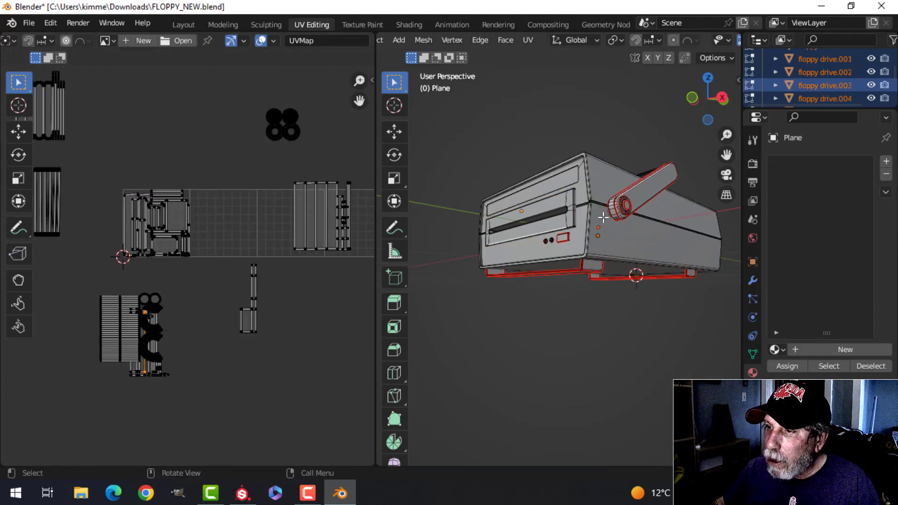
key(ctrl+l)
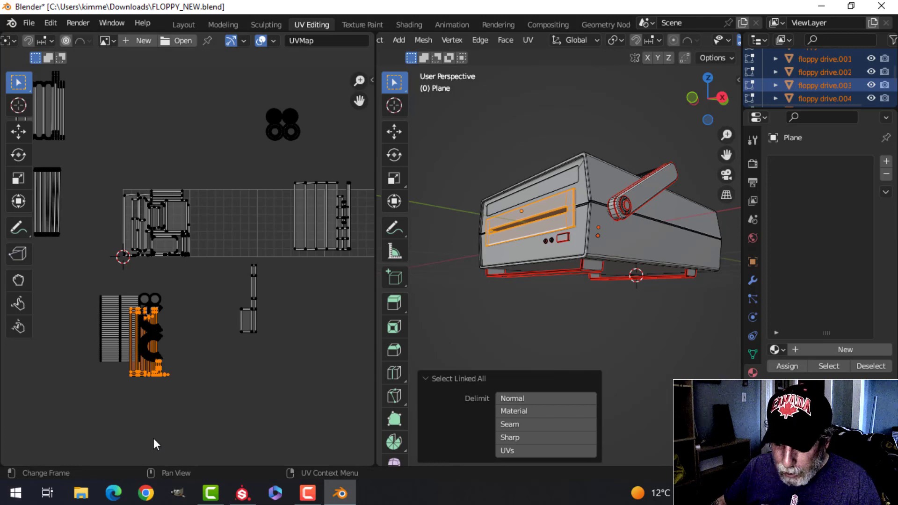
key(g)
click(223, 321)
scroll(276, 238, up, 4)
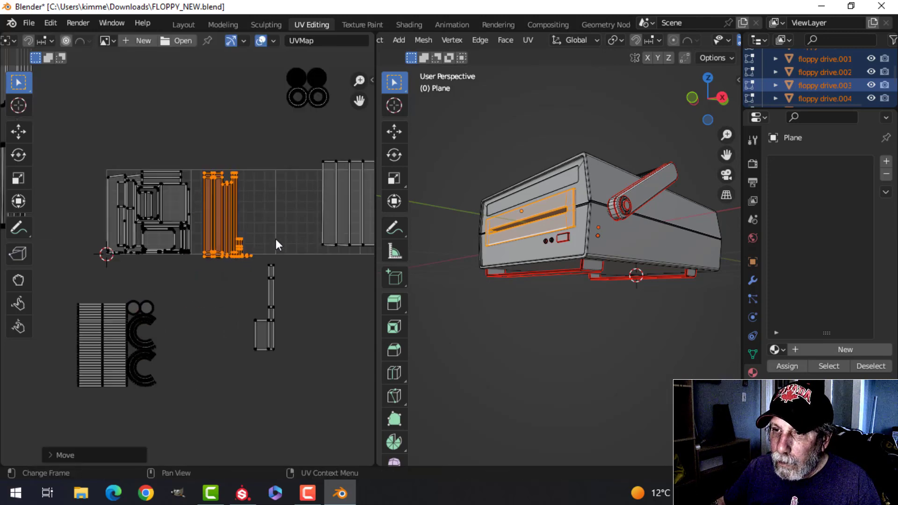
Step: Scale the slot panel's UV islands down slightly and shift them against the second tile's left edge
shift+middle_drag(165, 284, 175, 321)
scroll(187, 271, up, 2)
shift+middle_drag(227, 305, 239, 330)
scroll(267, 287, down, 4)
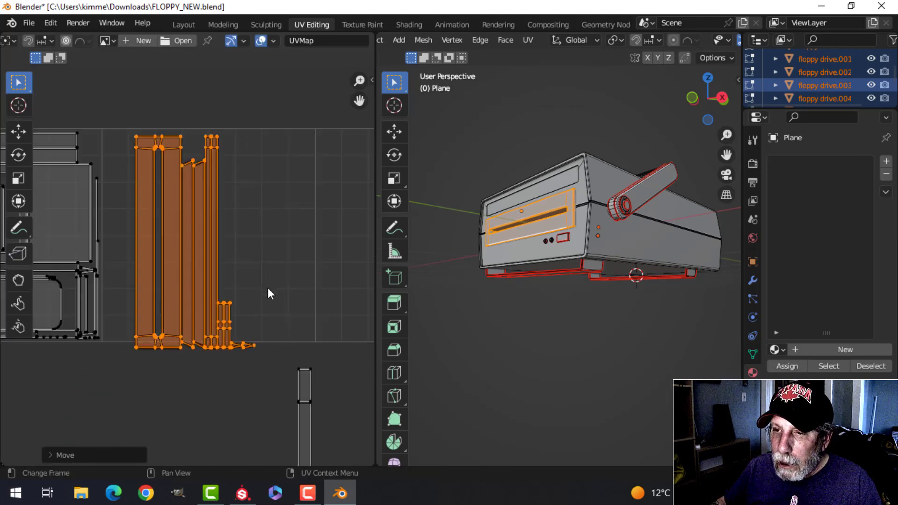
scroll(265, 286, up, 3)
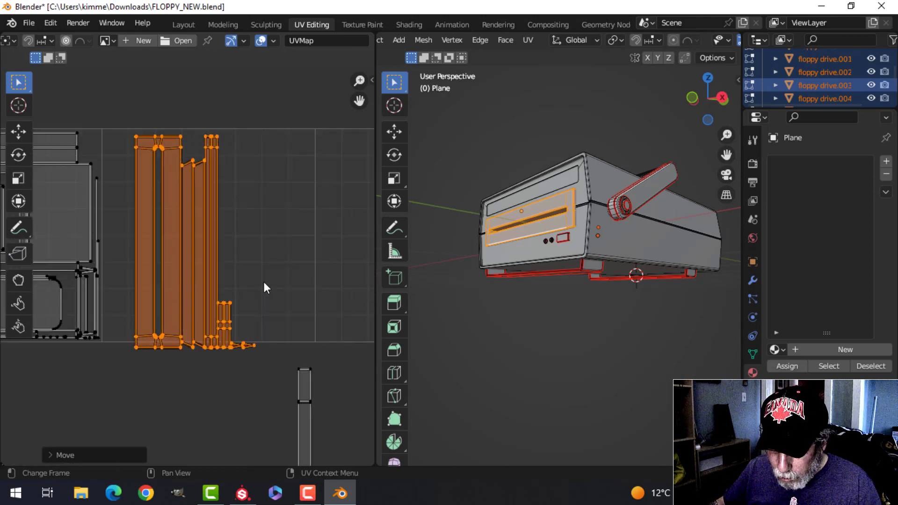
key(s)
click(255, 273)
key(g)
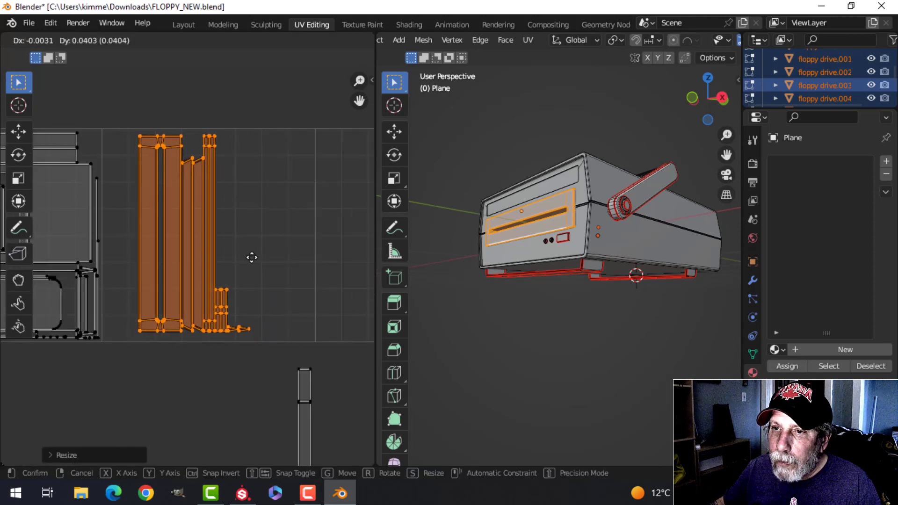
click(223, 263)
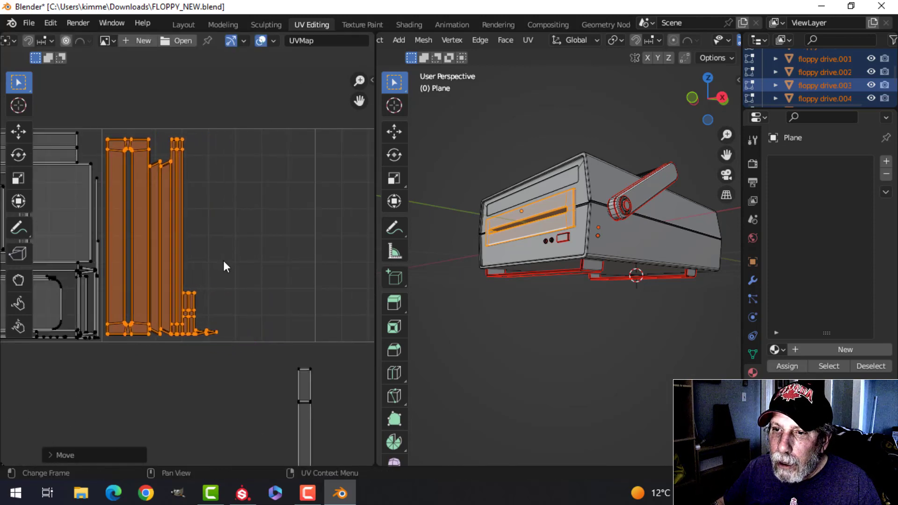
Step: Enlarge the slot panel's UV islands slightly and reposition them so they stay just inside the second tile's left edge
key(s)
click(254, 260)
key(g)
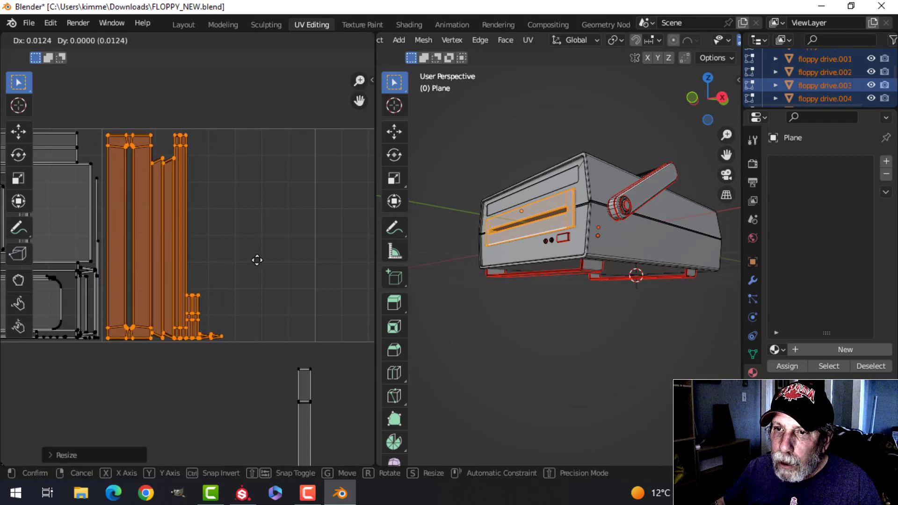
click(237, 260)
scroll(234, 267, down, 3)
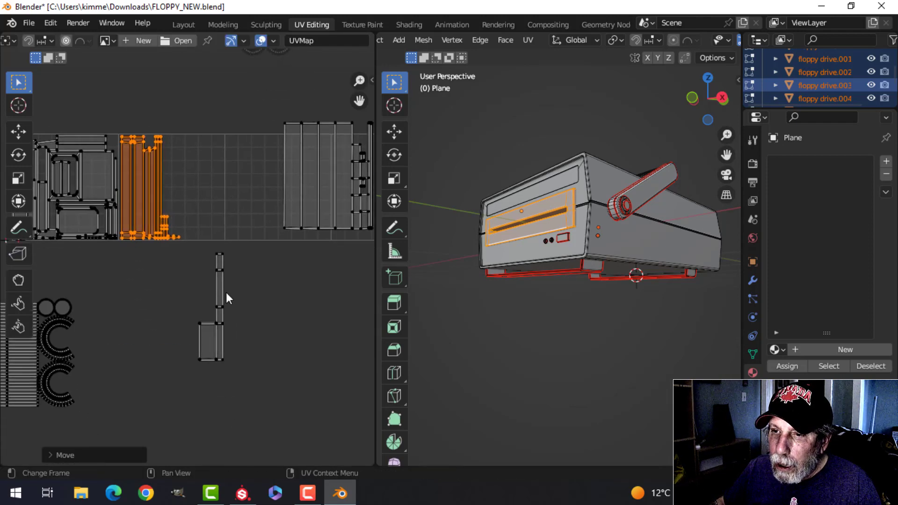
drag(184, 244, 265, 377)
scroll(253, 332, down, 5)
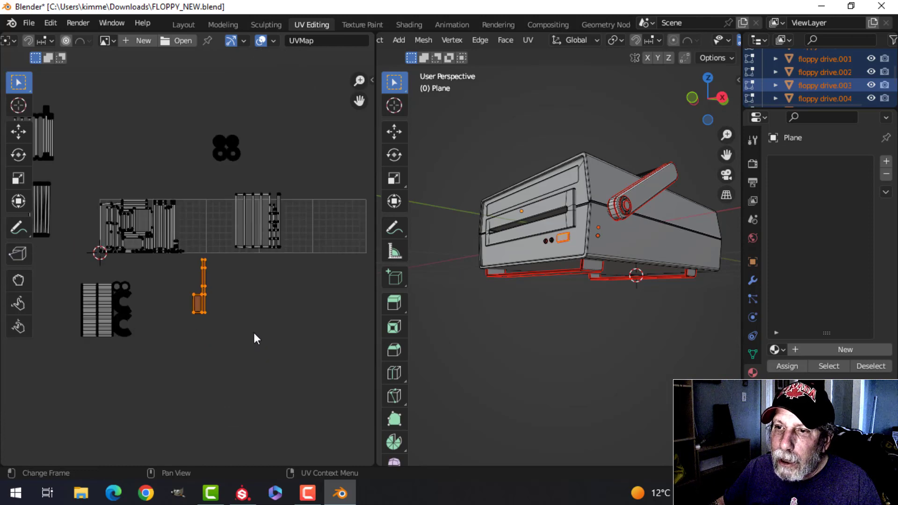
Step: Move the handle grip's UV islands into the second UV tile, just right of the slot panel's islands
shift+middle_drag(90, 239, 170, 251)
scroll(169, 251, up, 3)
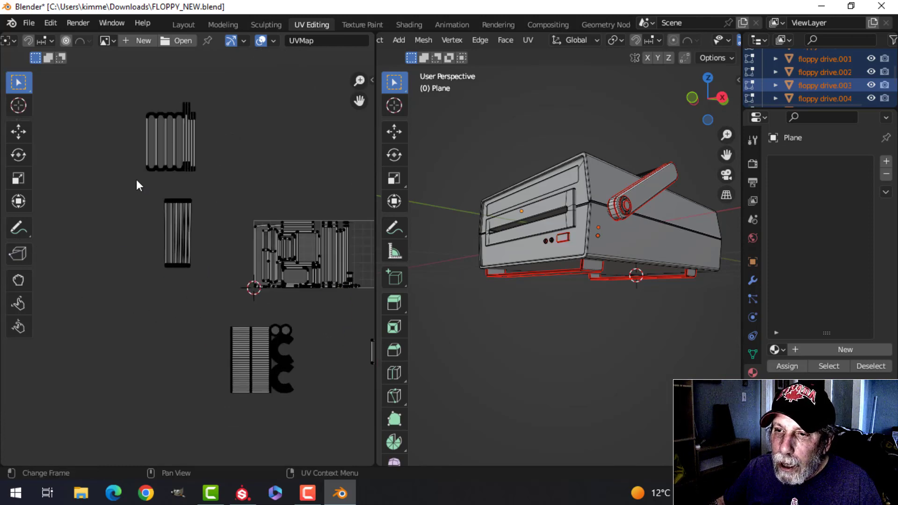
drag(136, 183, 218, 293)
middle_drag(690, 211, 689, 282)
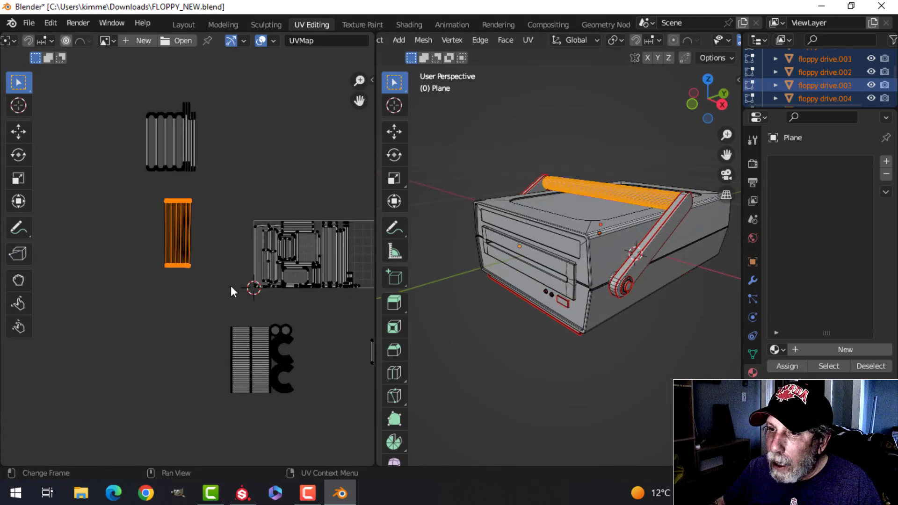
scroll(208, 260, up, 2)
shift+middle_drag(174, 285, 38, 285)
key(g)
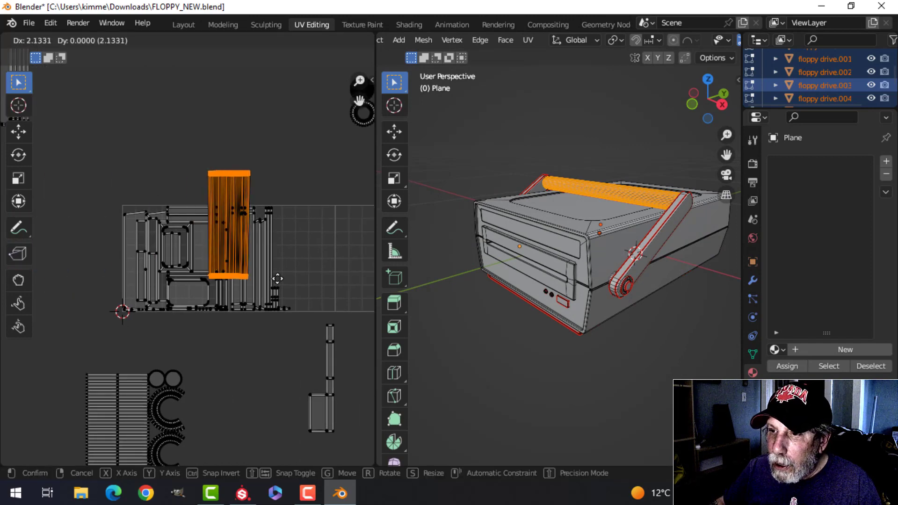
click(353, 310)
Step: Scale the handle grip's UV islands down slightly so they fit within the second tile's height
middle_drag(348, 301, 251, 288)
scroll(280, 276, up, 3)
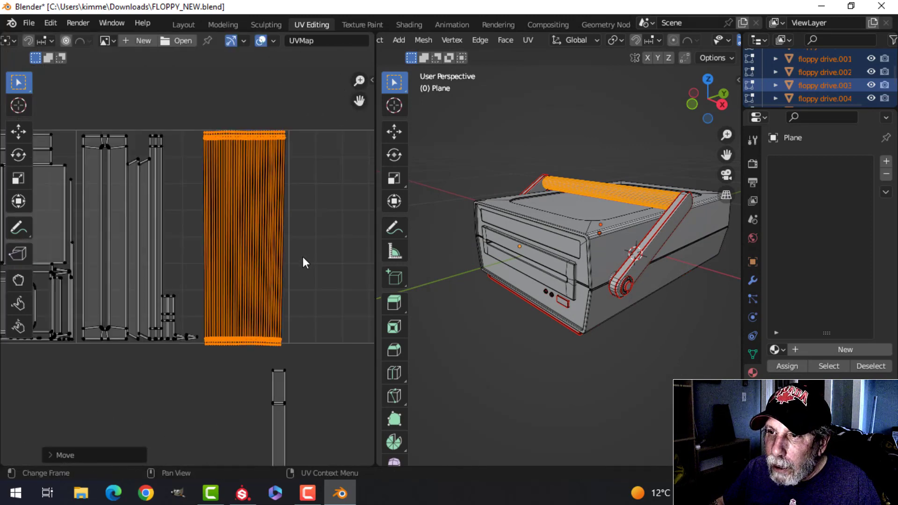
key(s)
click(309, 250)
Step: Select the bottom rails' UV islands and move them into the third UV tile
shift+middle_drag(311, 250, 271, 253)
scroll(269, 260, down, 2)
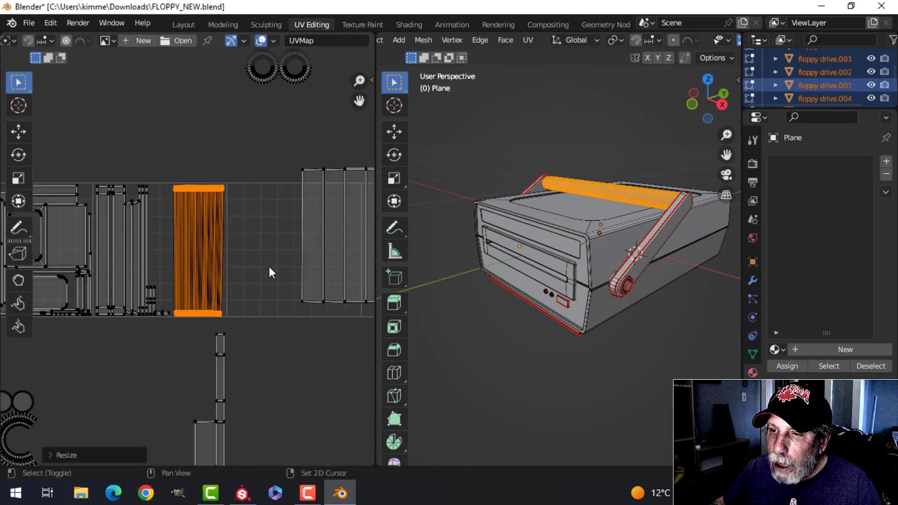
scroll(269, 268, down, 3)
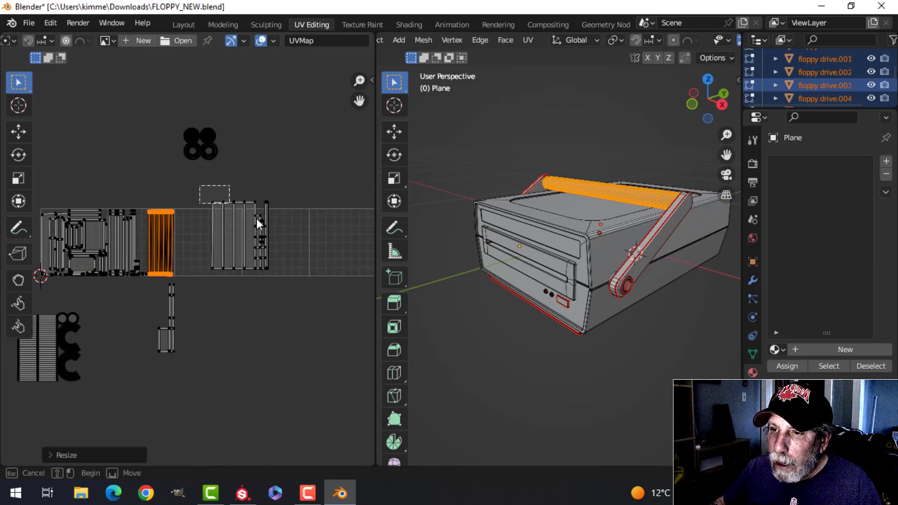
drag(256, 218, 304, 295)
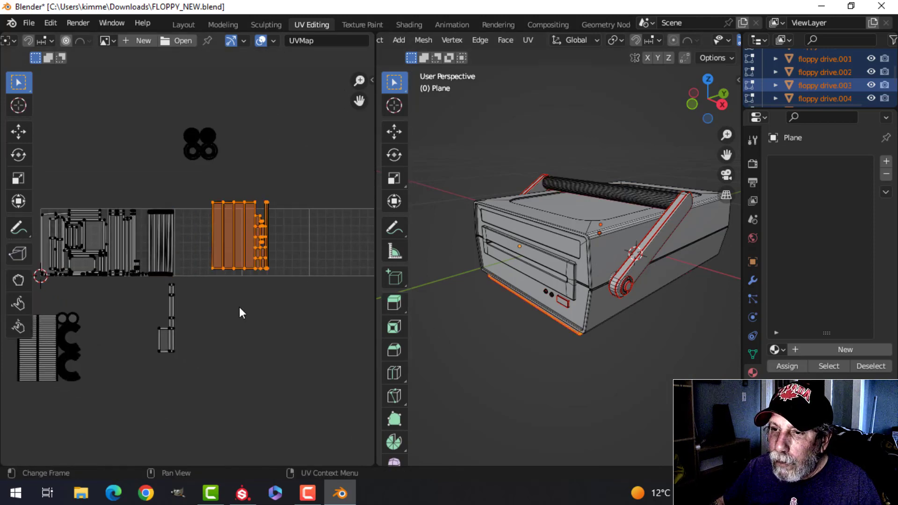
scroll(262, 300, up, 3)
key(g)
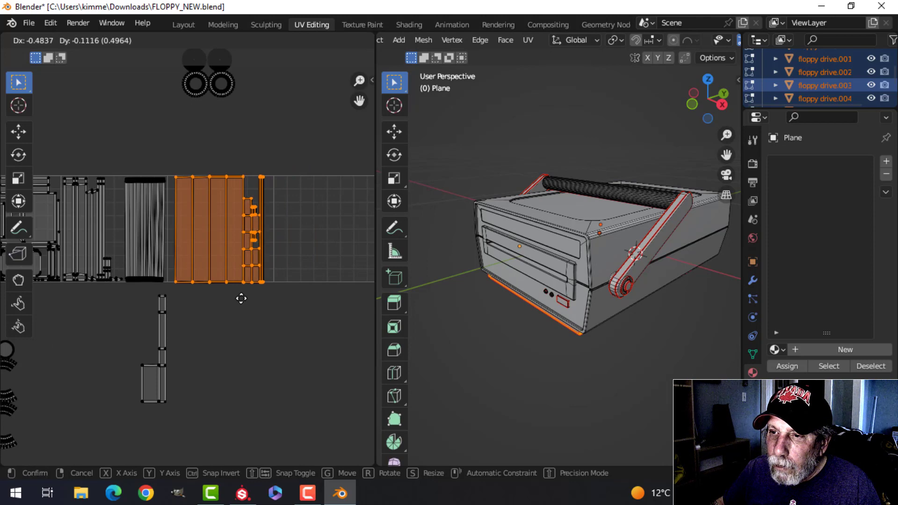
click(240, 299)
Step: Scale the rails' UV islands down slightly to leave a margin inside the third tile
scroll(286, 274, up, 3)
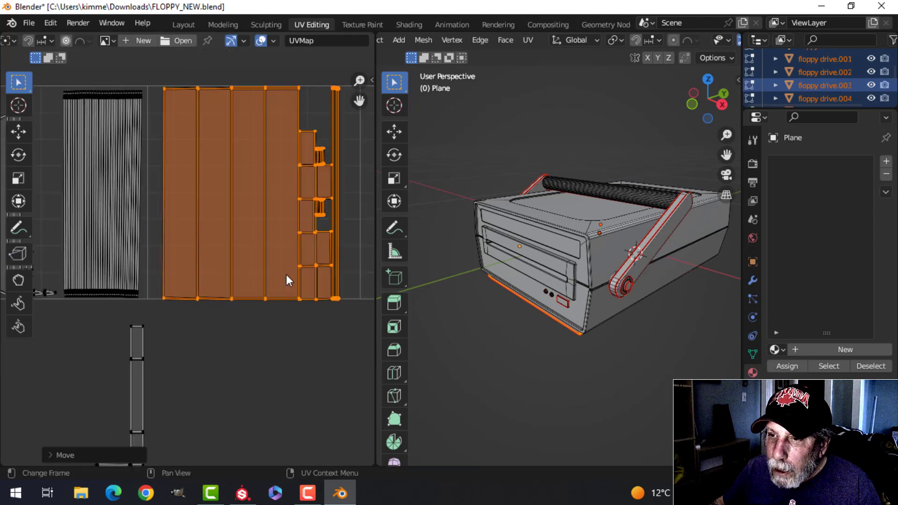
key(s)
click(360, 255)
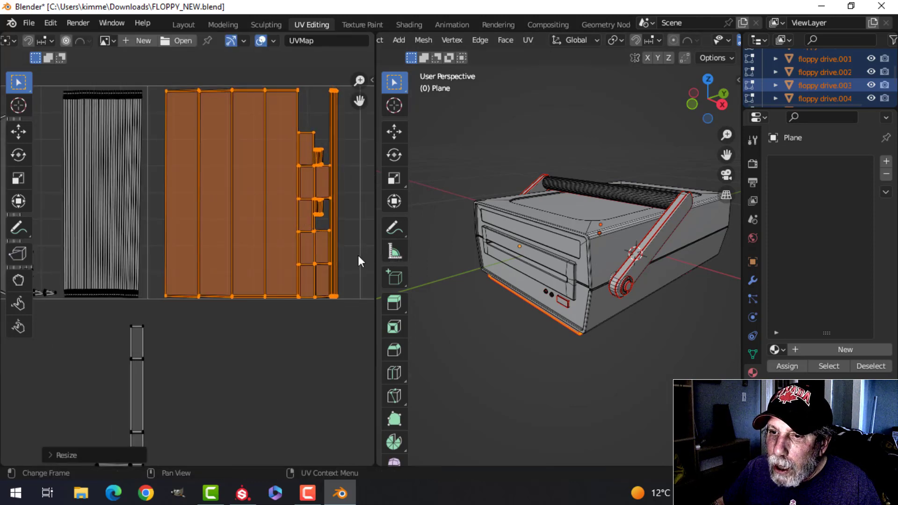
Step: Select the handle arms' UV islands and move them into the fourth UV tile
scroll(327, 268, down, 6)
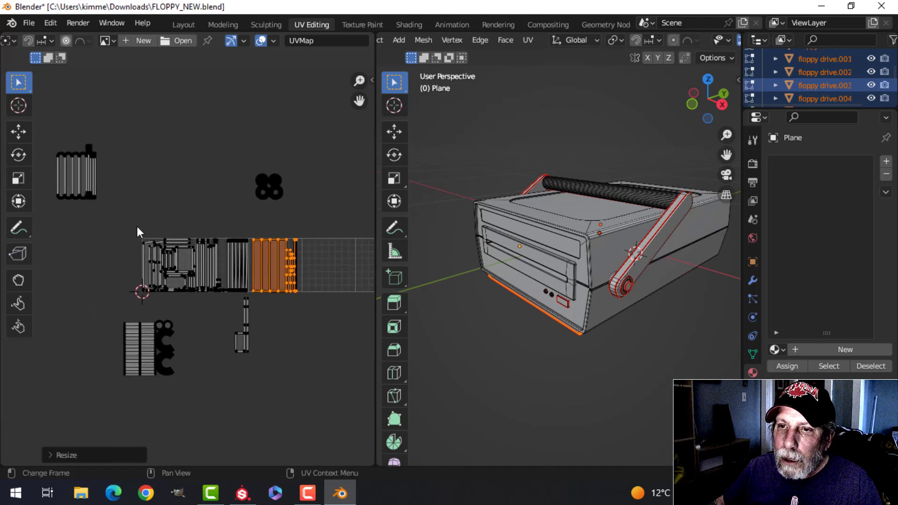
click(136, 226)
drag(44, 131, 172, 221)
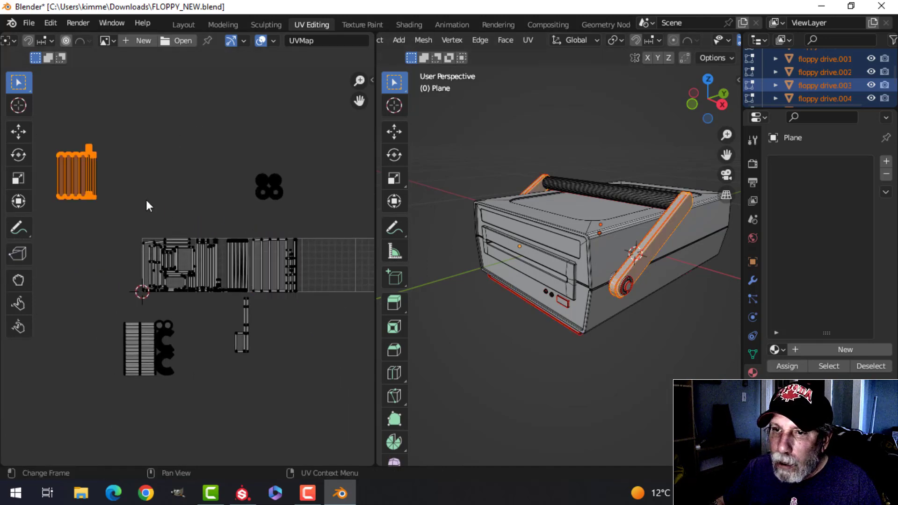
key(g)
click(37, 294)
scroll(87, 284, up, 1)
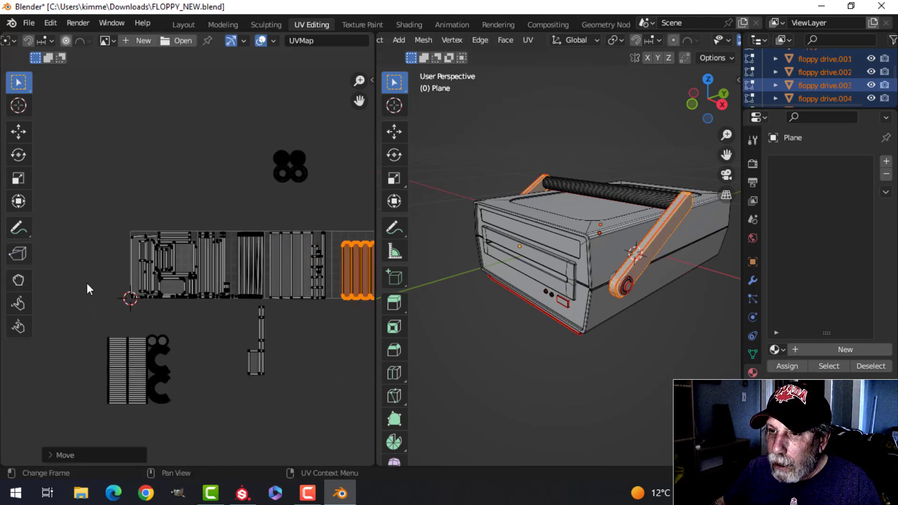
Step: Scale the handle arms' UV islands down slightly and shift them against the fourth tile's left edge
scroll(338, 318, up, 3)
shift+middle_drag(338, 318, 25, 273)
scroll(153, 256, up, 2)
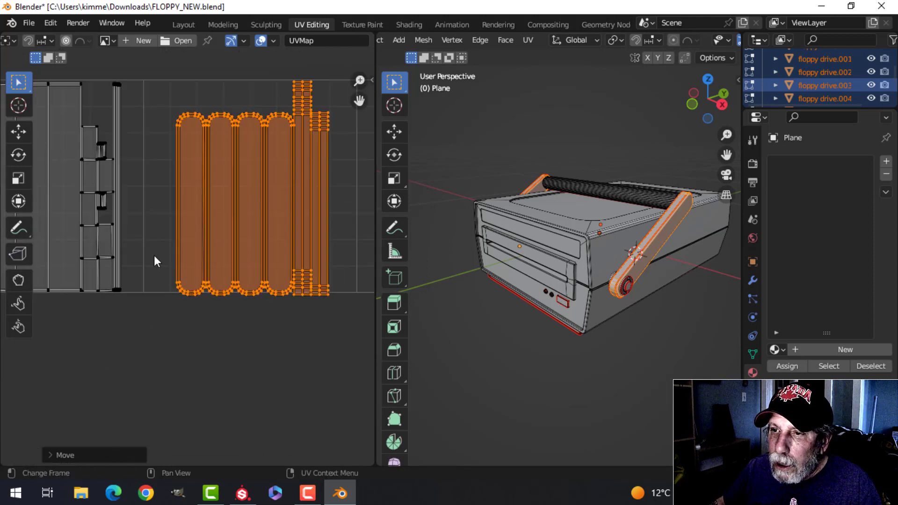
shift+middle_drag(224, 210, 186, 255)
scroll(249, 173, up, 2)
shift+middle_drag(275, 150, 244, 186)
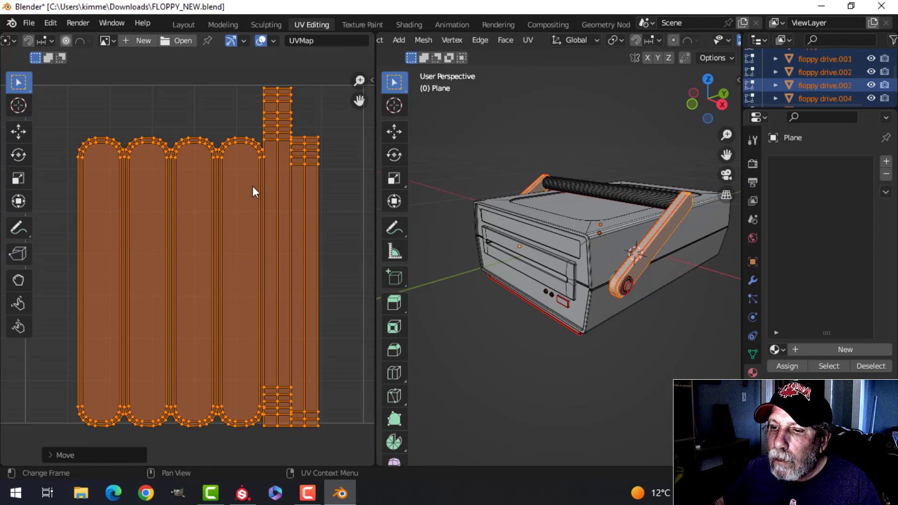
key(s)
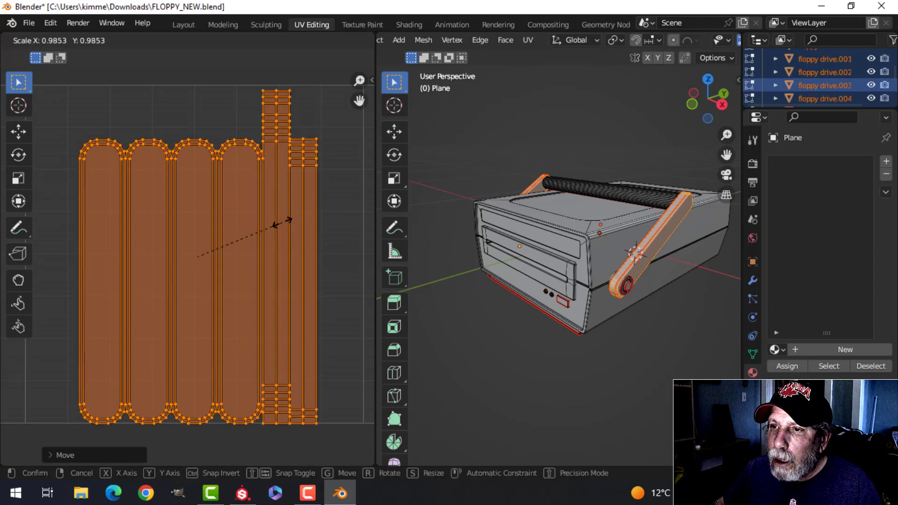
click(282, 223)
scroll(276, 224, down, 1)
key(g)
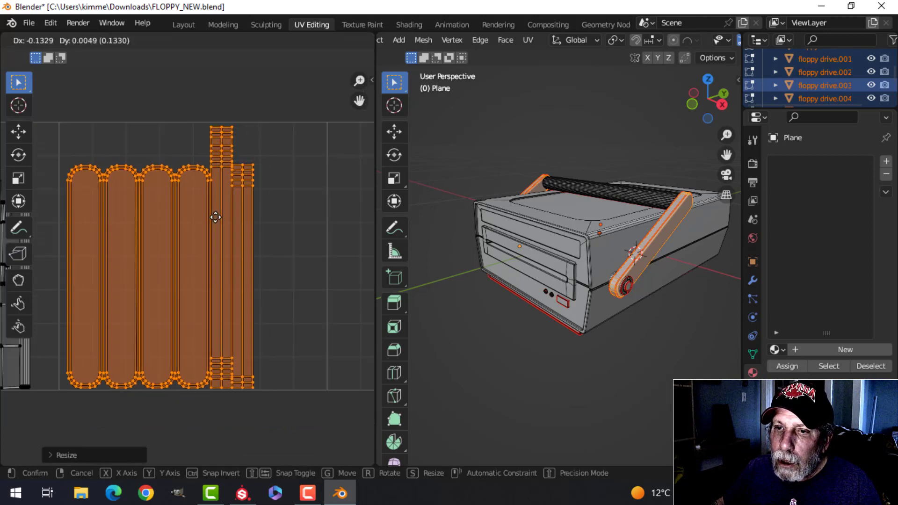
click(214, 215)
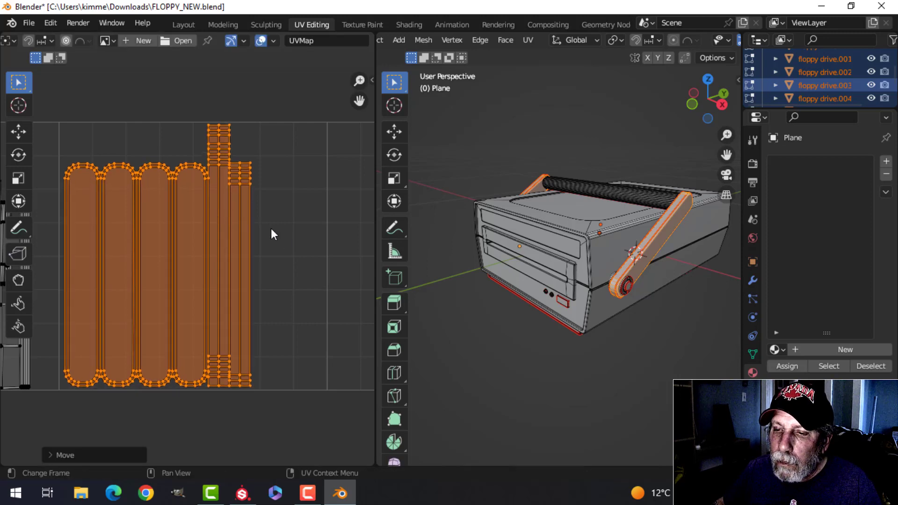
Step: Select the rectangular front button's UV islands and move them into the fourth UV tile beside the handle arms
scroll(281, 238, up, 2)
scroll(281, 239, down, 3)
scroll(197, 243, down, 4)
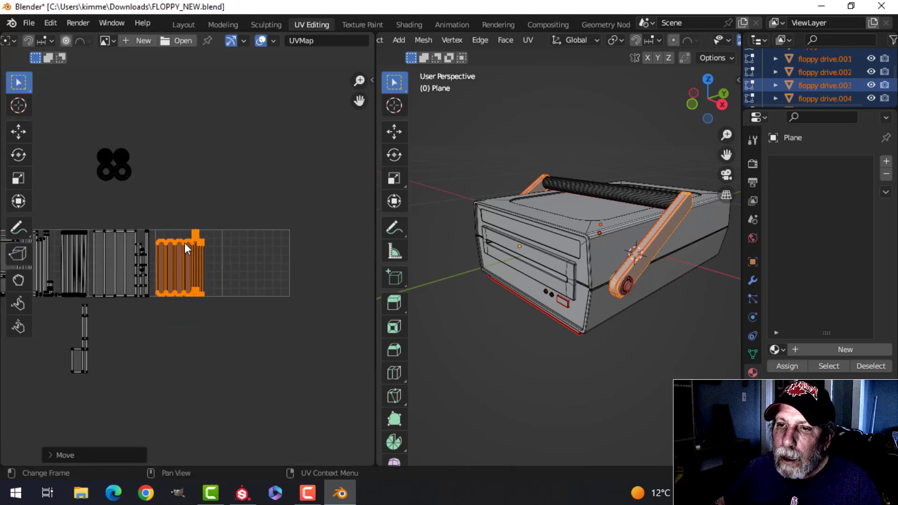
middle_drag(157, 325, 182, 278)
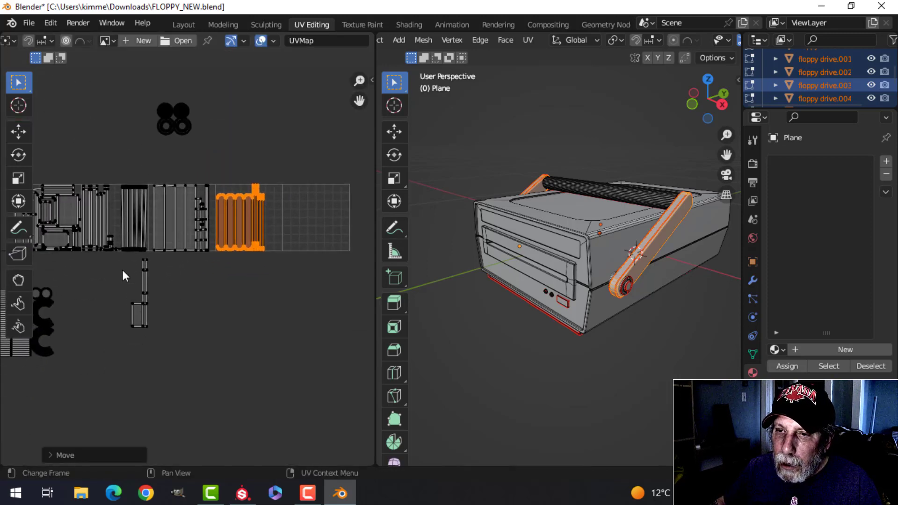
drag(123, 270, 172, 343)
key(g)
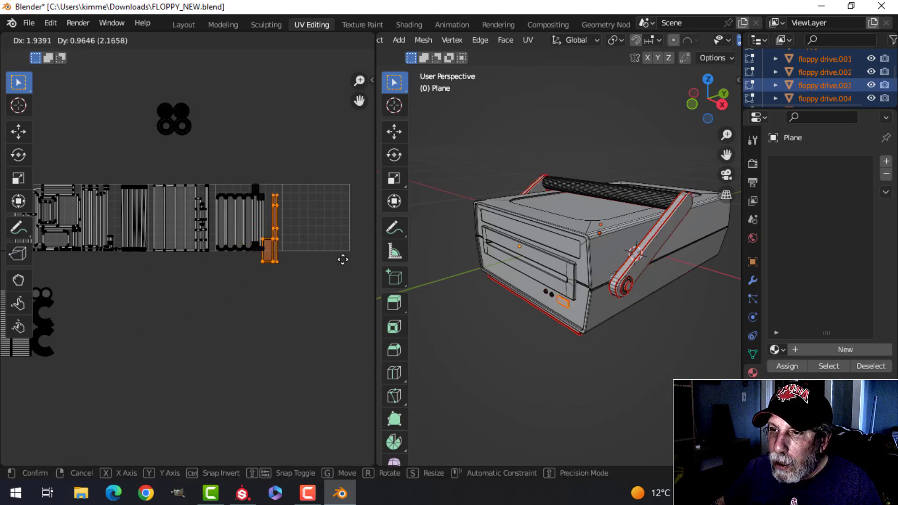
click(347, 249)
scroll(339, 252, up, 4)
shift+middle_drag(337, 251, 123, 330)
scroll(125, 329, up, 2)
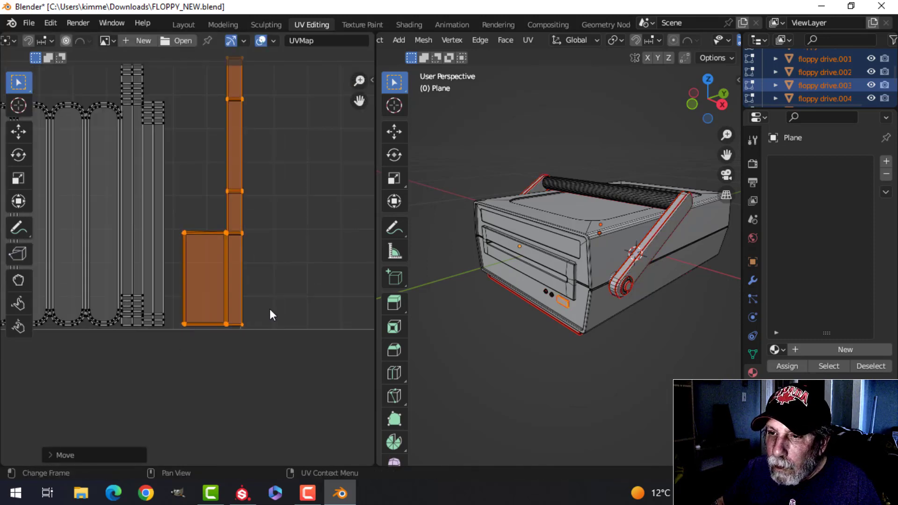
Step: Shift the button's UV islands inside the fourth tile's borders and scale them down slightly for a margin
key(g)
click(254, 311)
key(s)
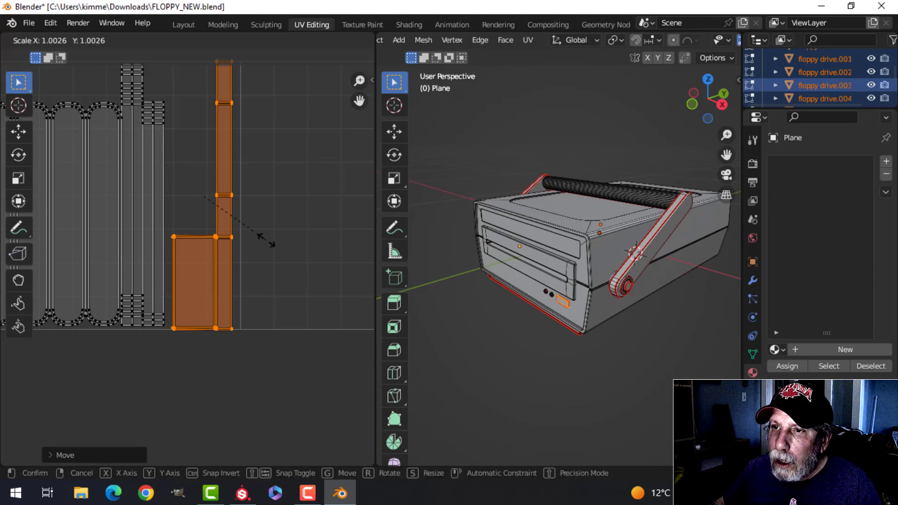
click(248, 248)
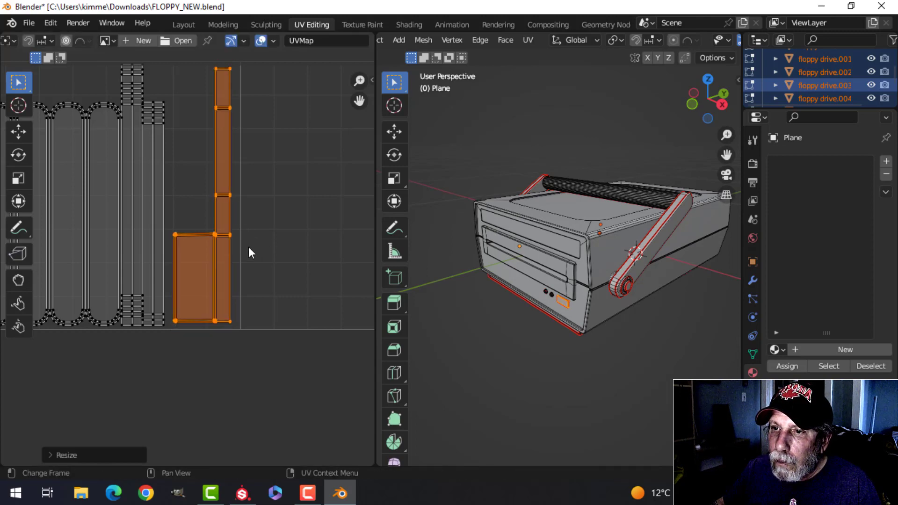
scroll(249, 247, down, 2)
shift+middle_drag(250, 247, 249, 253)
scroll(248, 254, up, 1)
Step: Select the handle's round pivot UV islands below the tiles and move them into the fifth UV tile
scroll(167, 303, down, 7)
mouse_move(162, 311)
shift+middle_down()
mouse_move(179, 303)
mouse_move(167, 304)
shift+middle_up()
drag(76, 253, 178, 328)
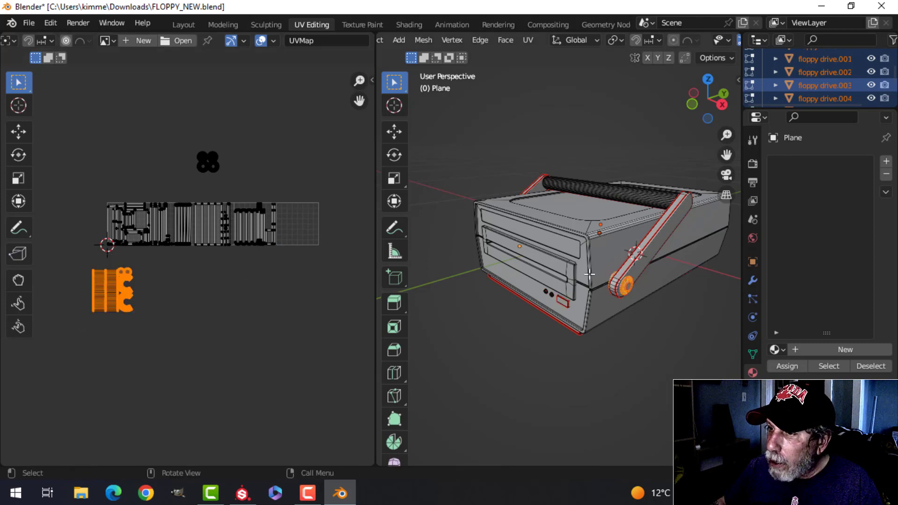
middle_drag(617, 276, 538, 278)
scroll(214, 285, down, 1)
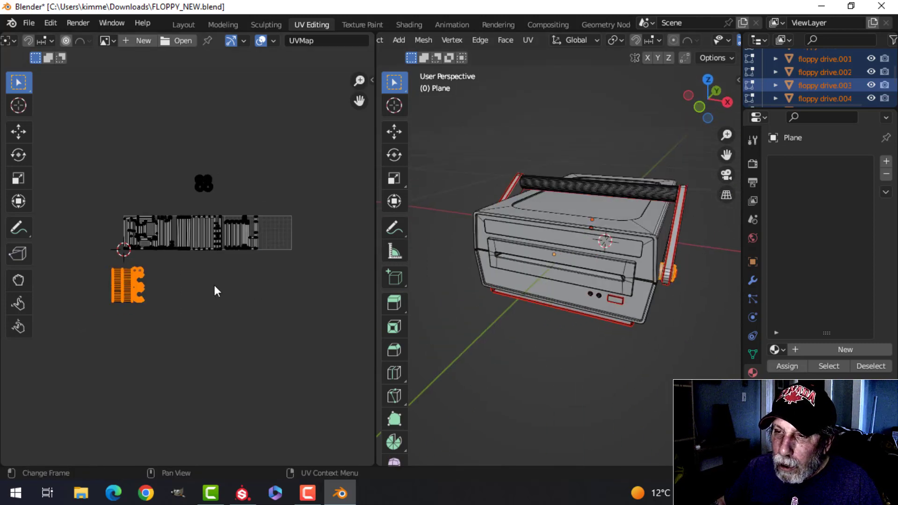
scroll(214, 285, down, 1)
shift+middle_drag(214, 285, 163, 310)
scroll(162, 310, up, 3)
key(g)
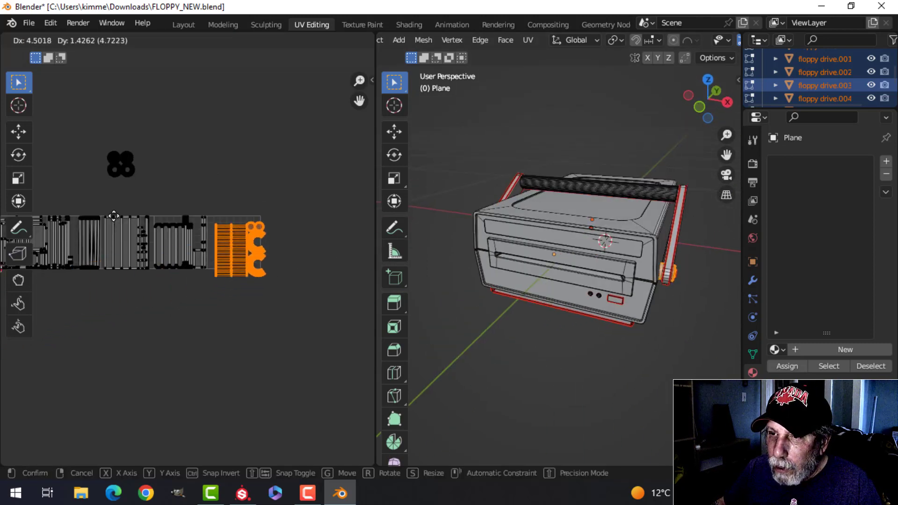
click(108, 211)
scroll(348, 234, up, 4)
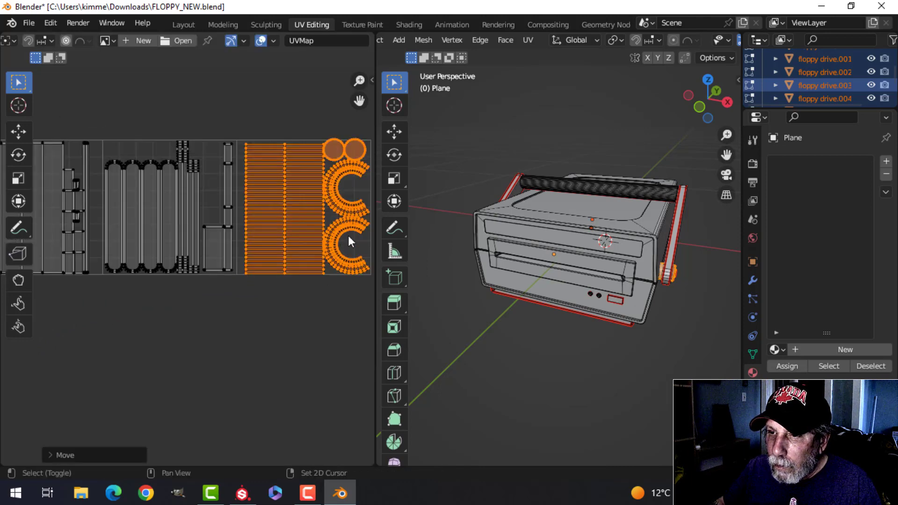
Step: Scale the pivot UV islands to about 0.96 and shift them slightly toward the fifth tile's left edge
shift+middle_drag(348, 235, 253, 299)
scroll(254, 300, up, 1)
key(s)
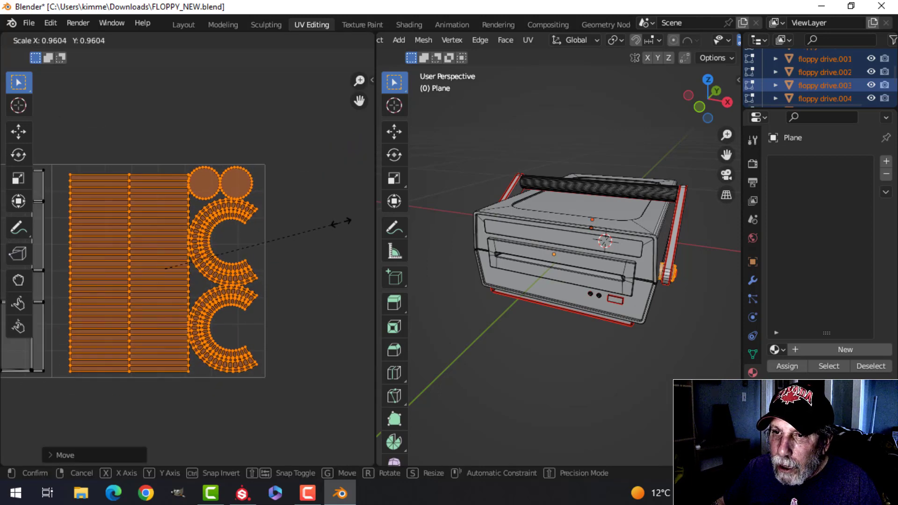
key(g)
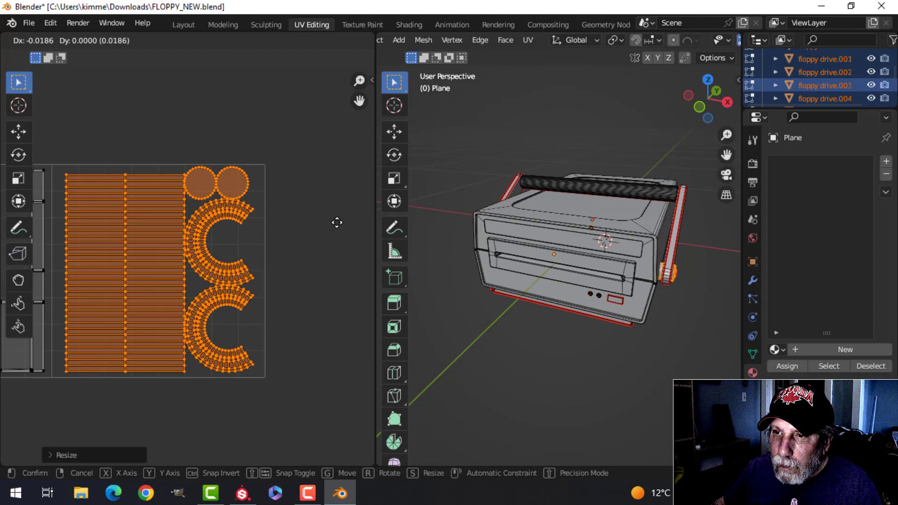
click(336, 223)
Step: Select the four circular UV islands of the small round front lights above the tiles
scroll(154, 235, down, 5)
shift+middle_drag(108, 226, 276, 203)
scroll(276, 203, up, 3)
drag(156, 93, 259, 191)
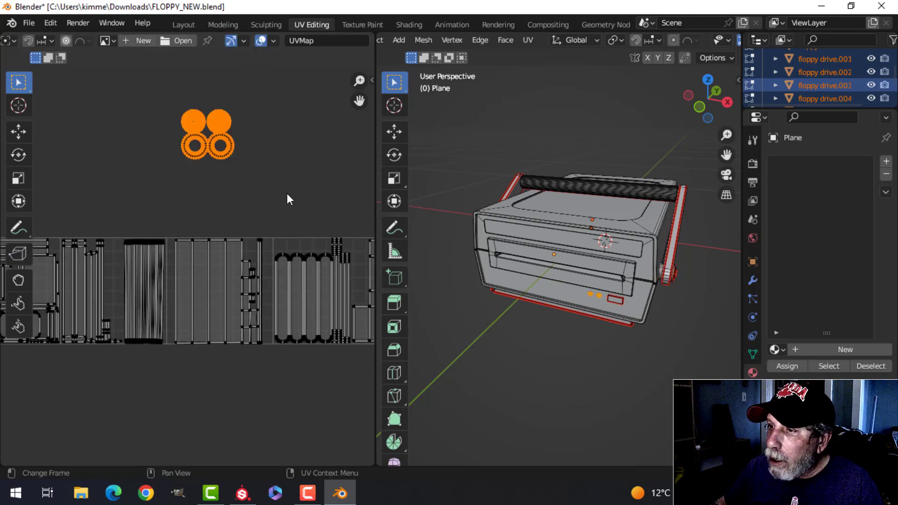
Step: Examine the free space in the fourth and fifth UV tiles for the round lights' islands
scroll(637, 325, up, 2)
scroll(216, 201, down, 2)
shift+middle_drag(188, 201, 53, 197)
scroll(109, 202, up, 2)
shift+middle_drag(133, 200, 248, 206)
scroll(184, 193, down, 1)
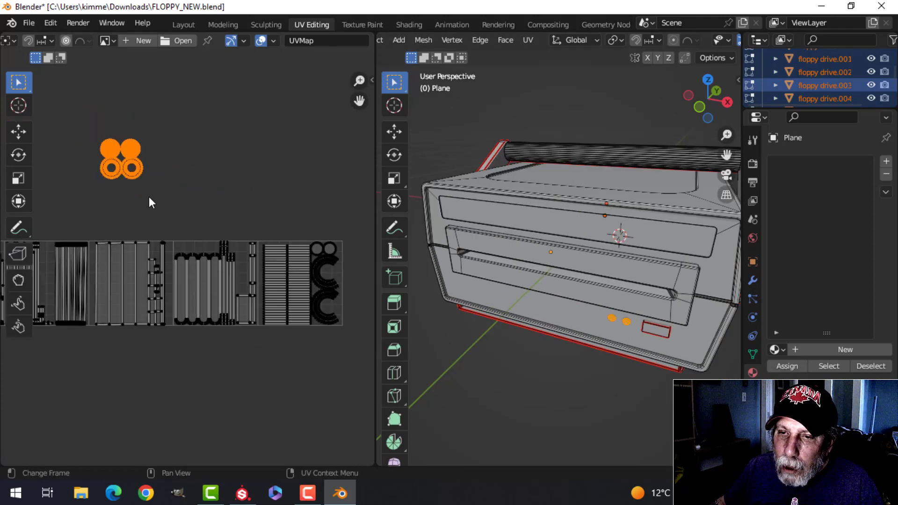
shift+middle_drag(149, 197, 140, 172)
scroll(301, 223, up, 3)
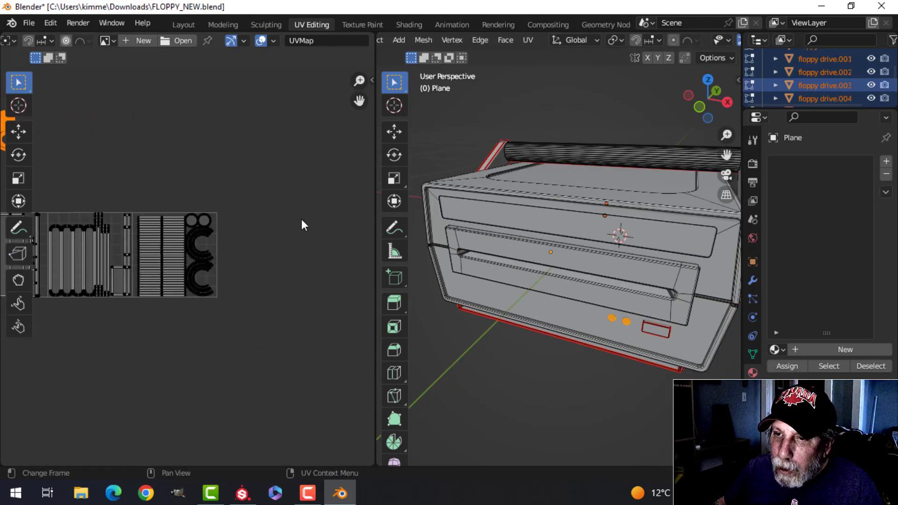
shift+middle_drag(226, 222, 313, 214)
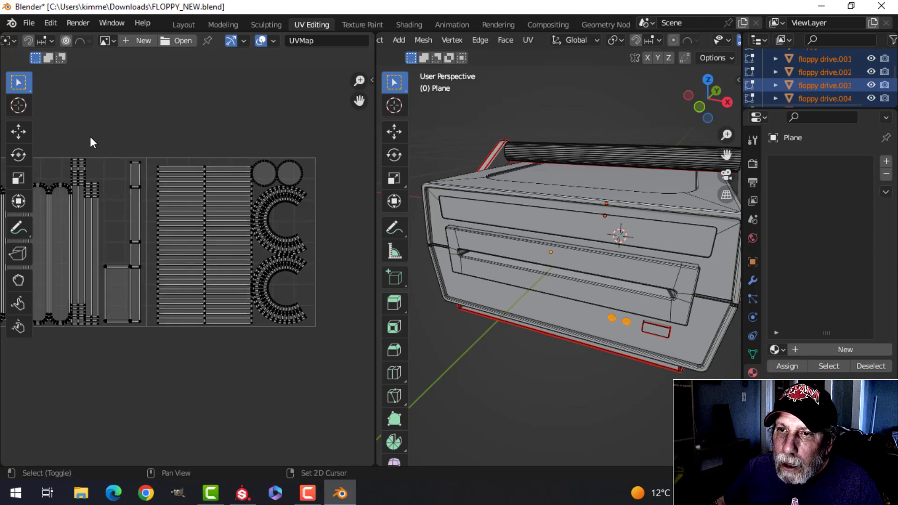
scroll(94, 134, down, 3)
shift+middle_drag(104, 125, 186, 180)
scroll(112, 144, up, 3)
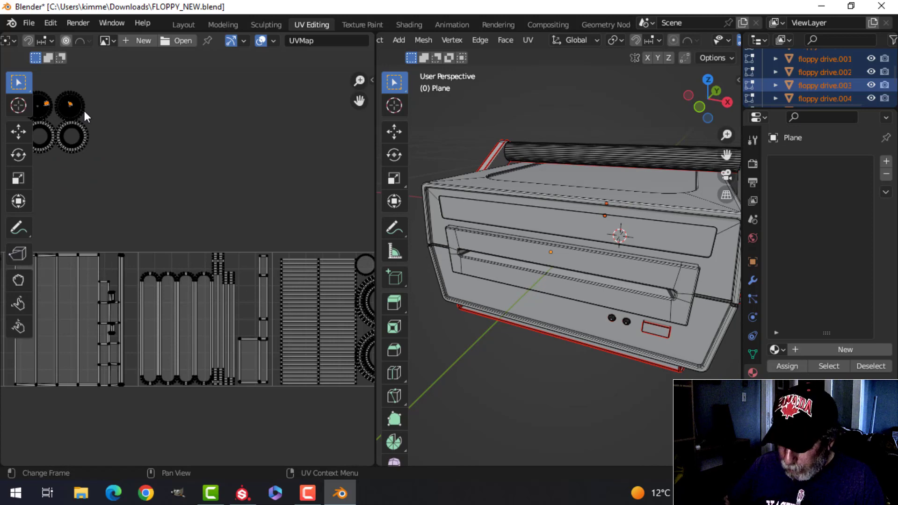
Step: Turn off UV sync selection and select all geometry so every part's UV islands show
key(ctrl+l)
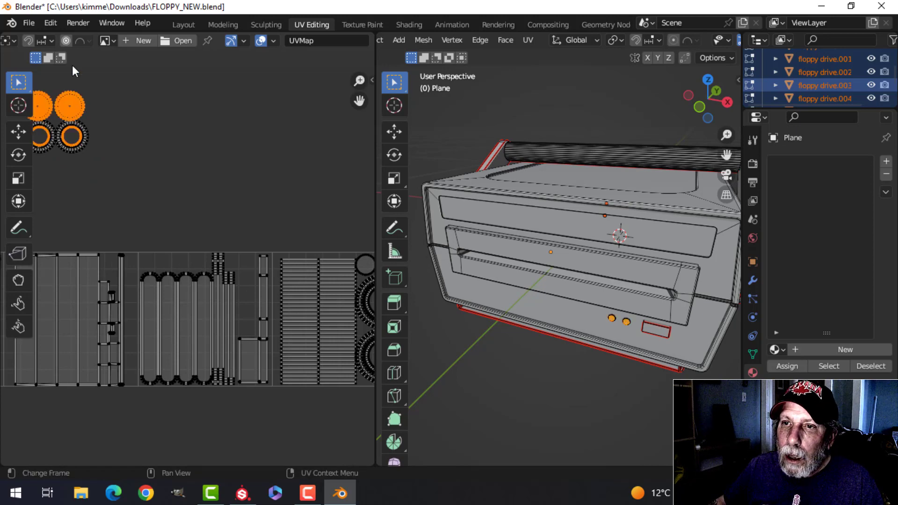
scroll(98, 42, up, 5)
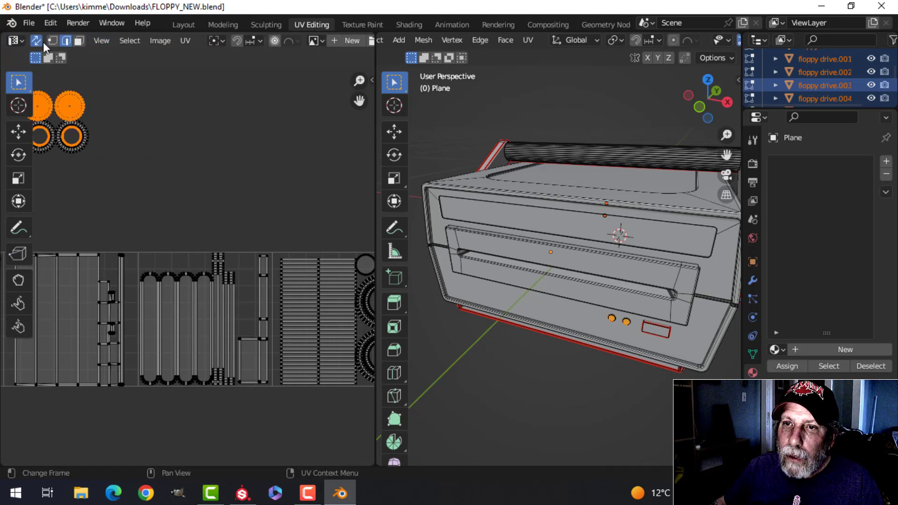
click(40, 42)
scroll(101, 117, down, 4)
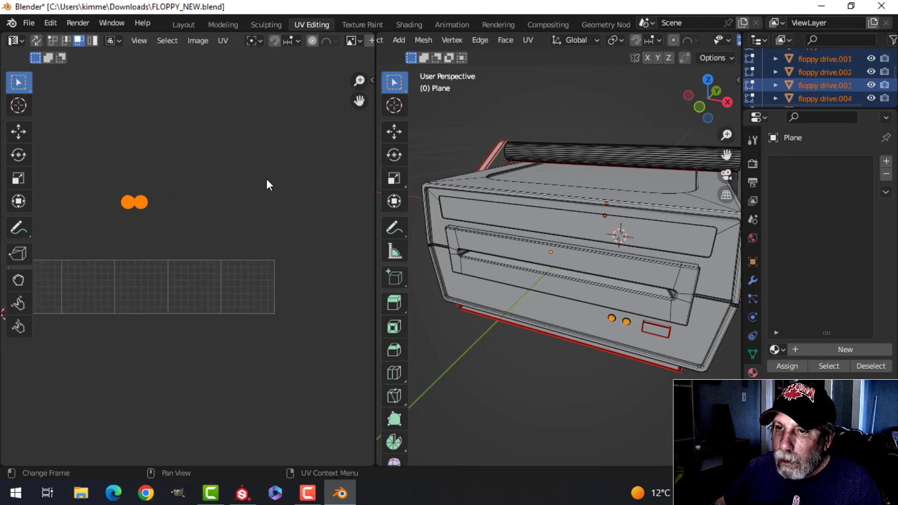
key(a)
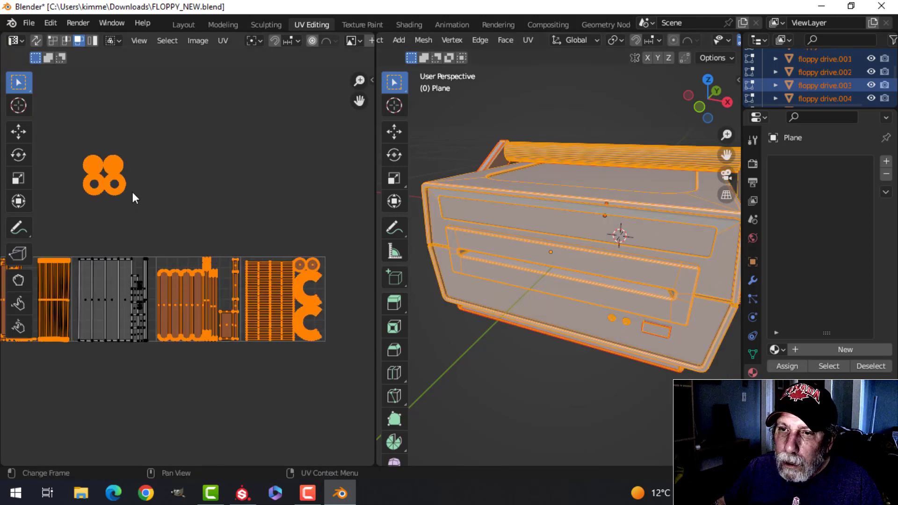
Step: Clear the UV selection and select only the two solid disc islands of the round front lights
click(136, 192)
scroll(137, 191, up, 3)
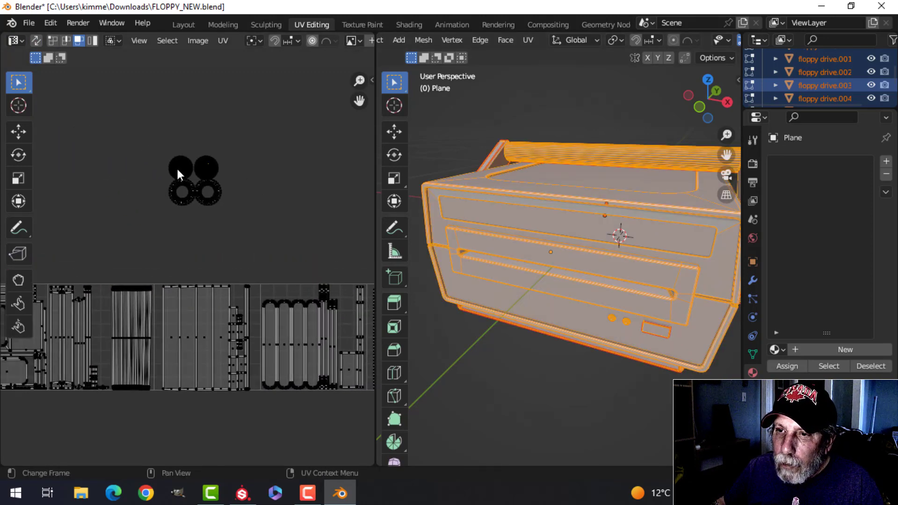
key(ctrl+l)
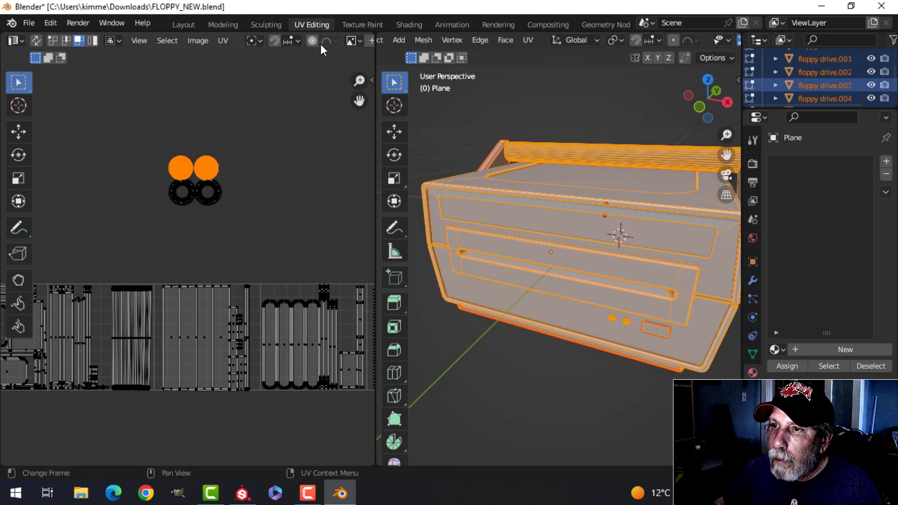
Step: Set the UV pivot to Individual Origins and scale each of the two disc islands down
scroll(321, 45, down, 3)
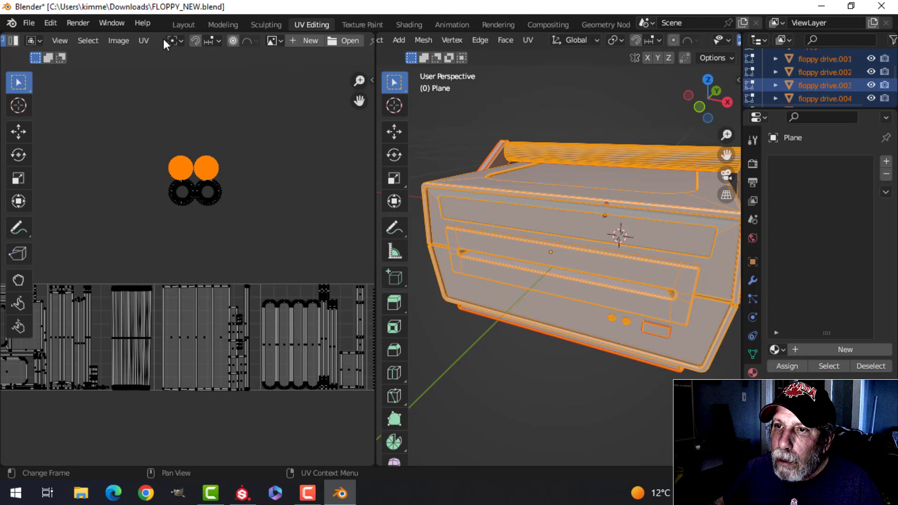
click(175, 40)
click(186, 99)
scroll(265, 162, up, 2)
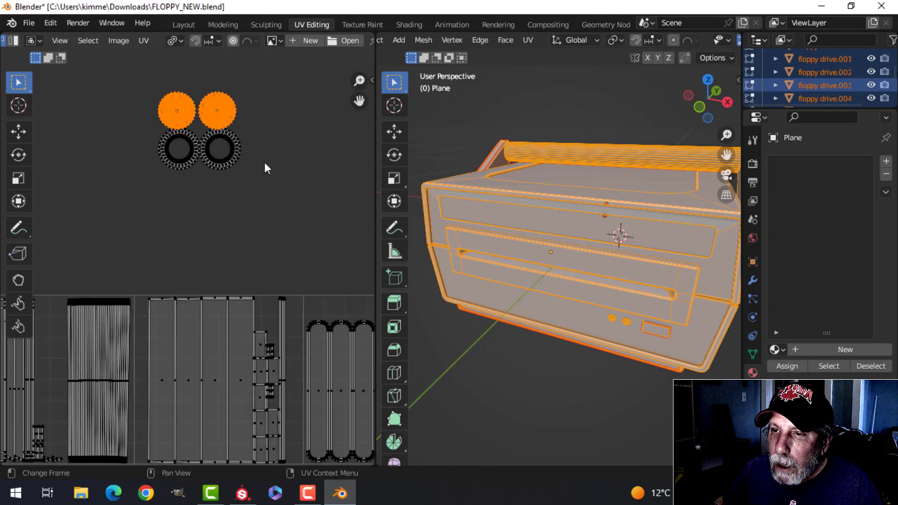
key(s)
click(274, 135)
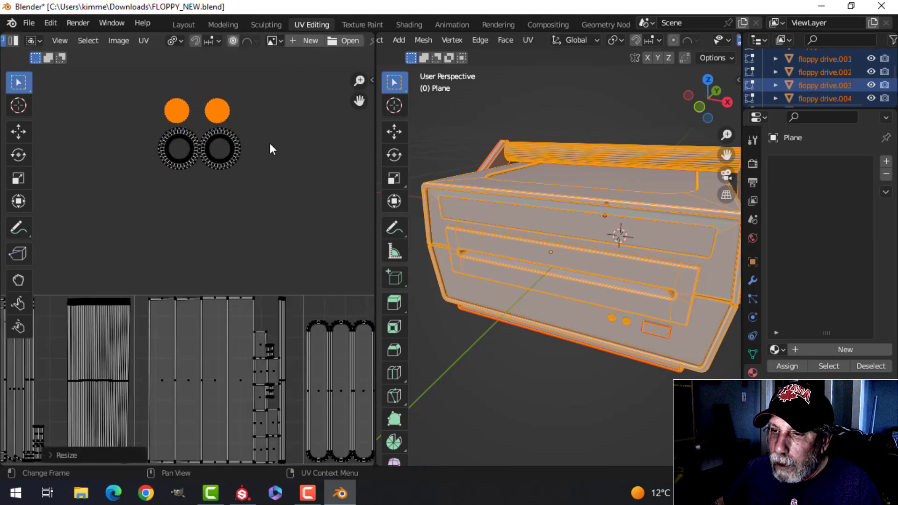
Step: Move the two disc islands to just above the fourth tile's right part, near the button's islands
key(g)
click(361, 283)
middle_drag(361, 283, 229, 195)
key(g)
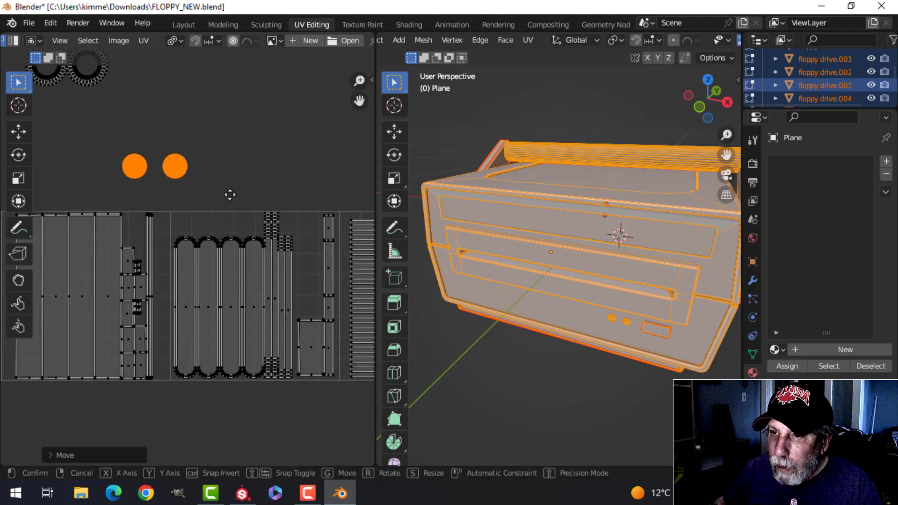
click(292, 253)
middle_drag(292, 253, 132, 199)
key(g)
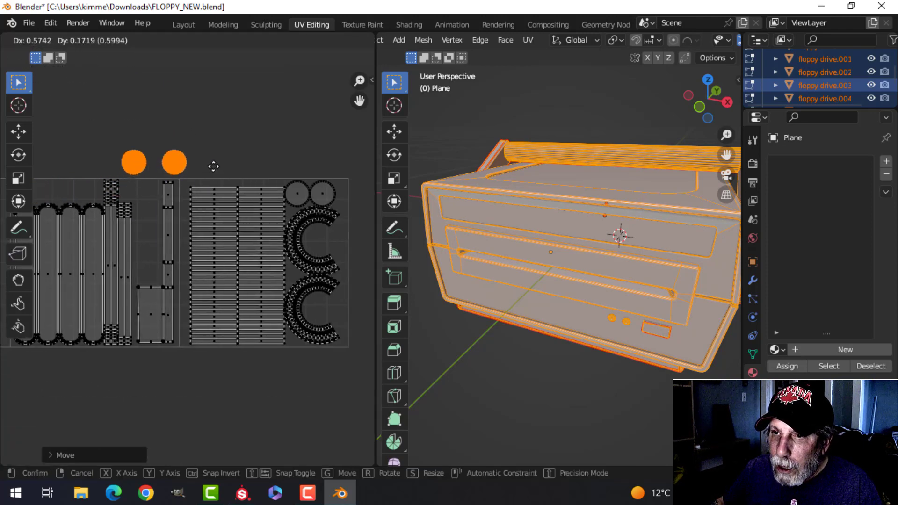
click(214, 166)
Step: Set the UV pivot to Median Point and rotate the pair of disc islands 90 degrees so they stack vertically
key(s)
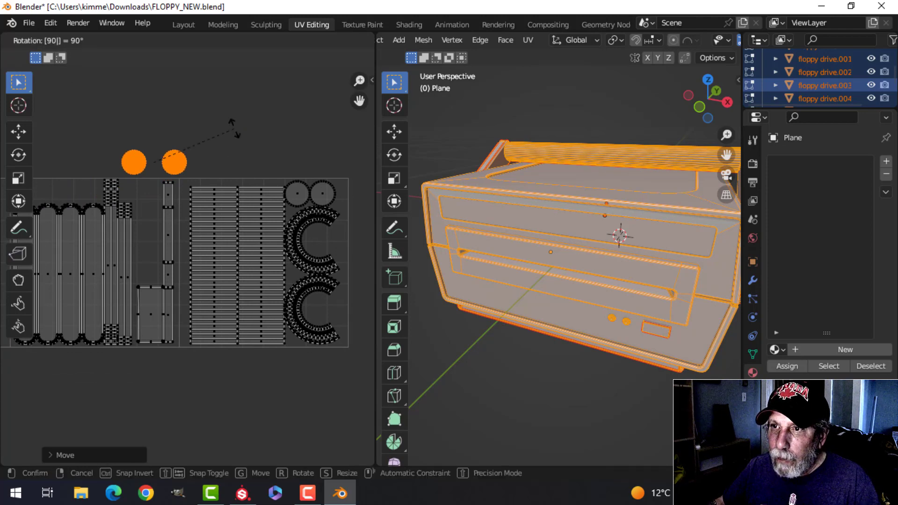
click(233, 128)
click(181, 40)
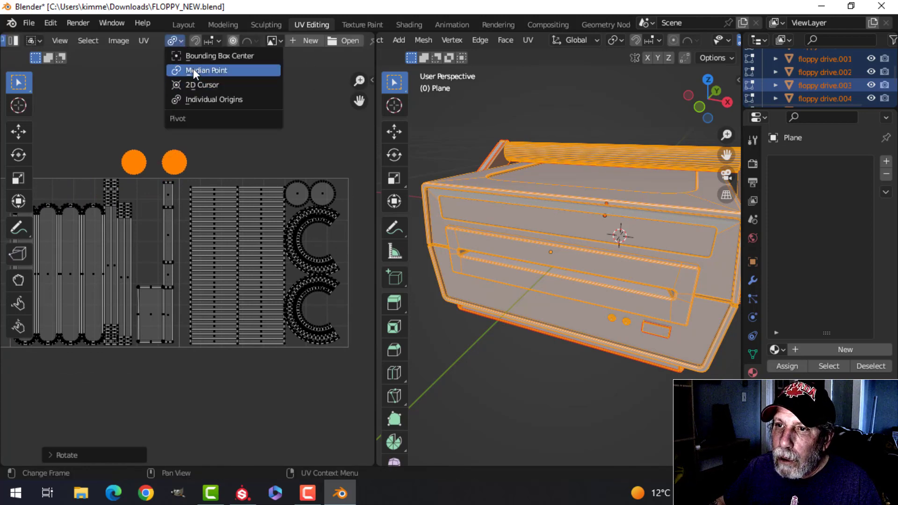
click(192, 68)
text(r)
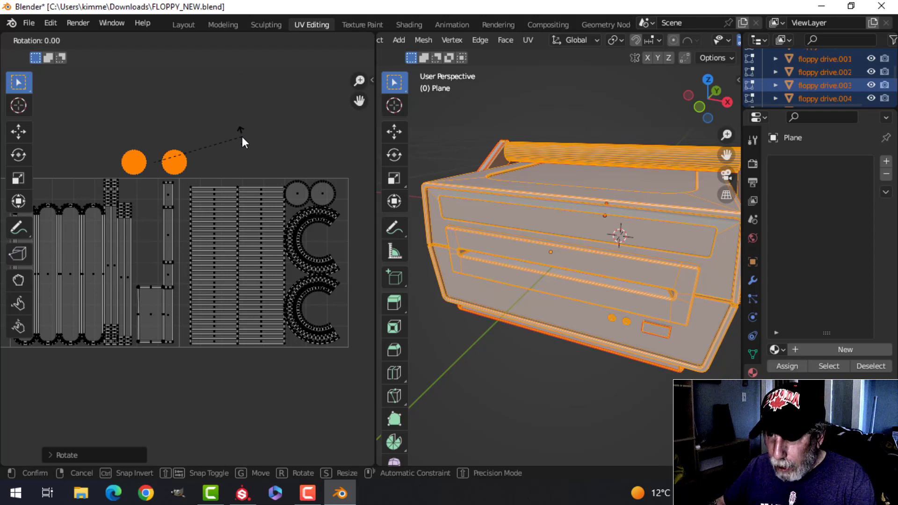
text(90)
key(Return)
Step: Move the stacked discs into the gap above the button's island in the fourth tile and scale them up slightly
key(g)
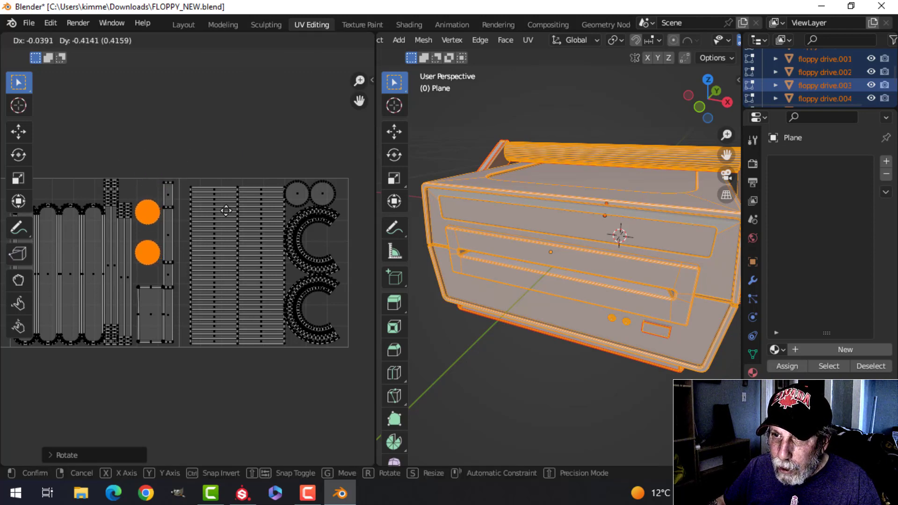
click(226, 211)
scroll(178, 197, up, 4)
scroll(166, 200, down, 1)
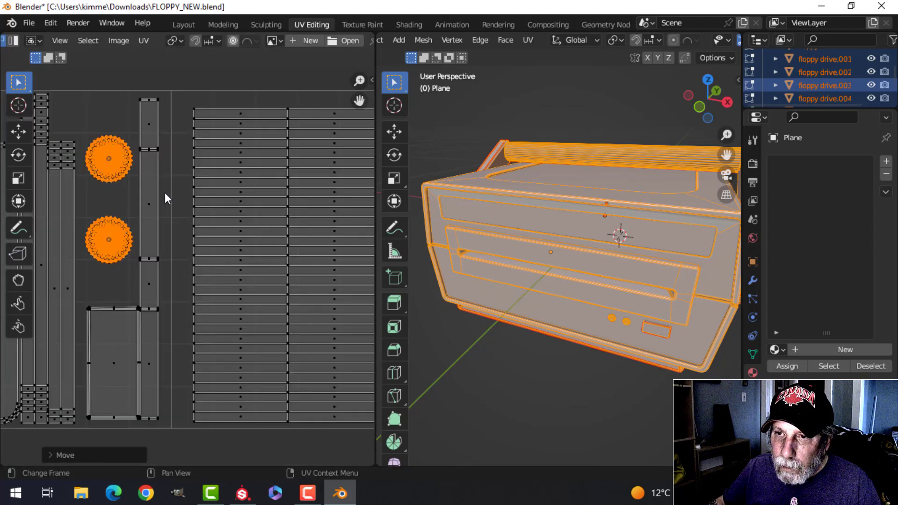
key(s)
click(183, 184)
Step: Move the pair of ring-shaped UV islands into the empty space just beyond the fifth tile
scroll(181, 179, down, 6)
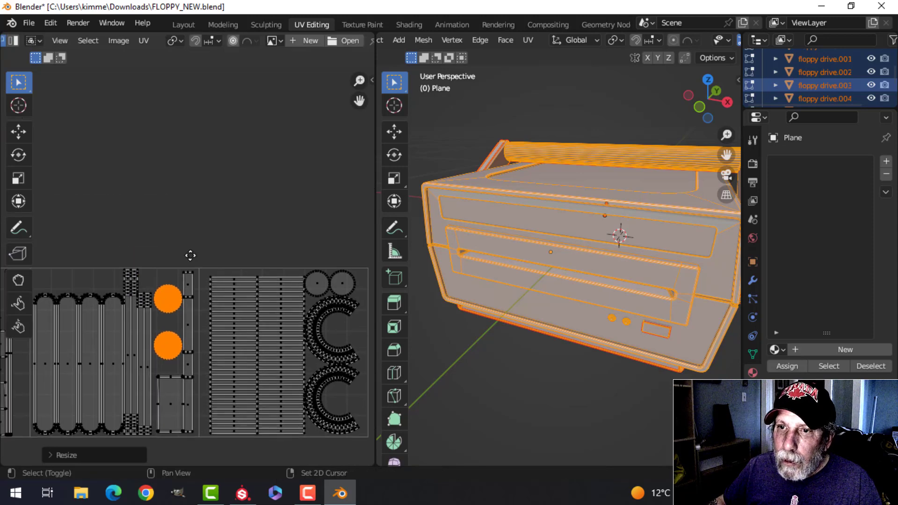
drag(84, 141, 210, 213)
middle_drag(211, 213, 150, 194)
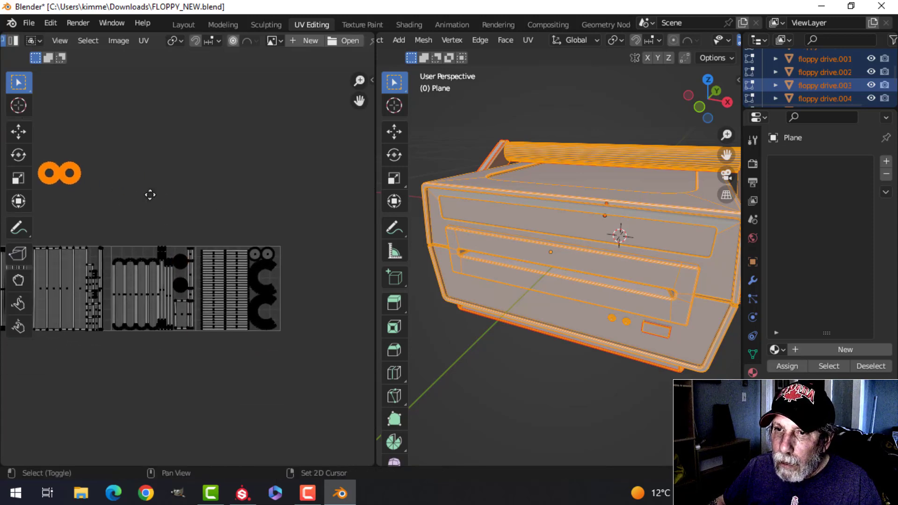
key(g)
click(49, 303)
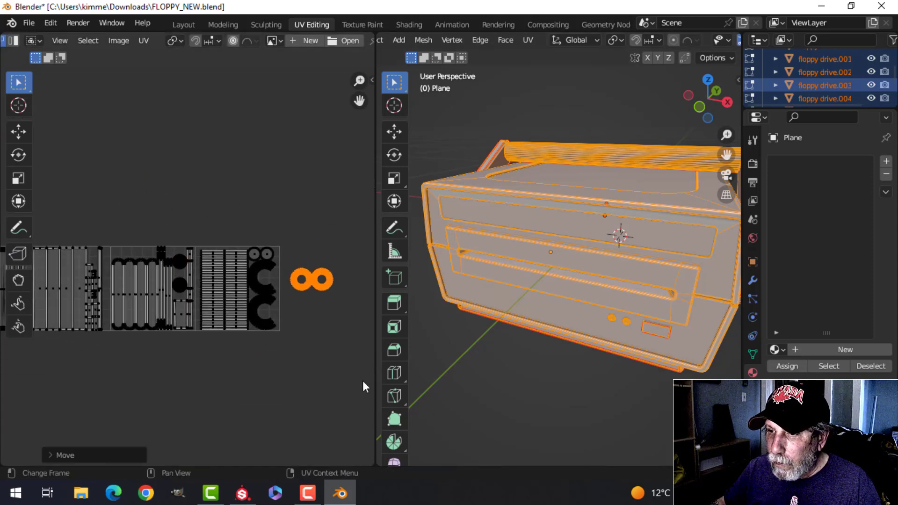
Step: Set the UV pivot to Individual Origins and scale each of the two ring islands down
scroll(351, 330, up, 6)
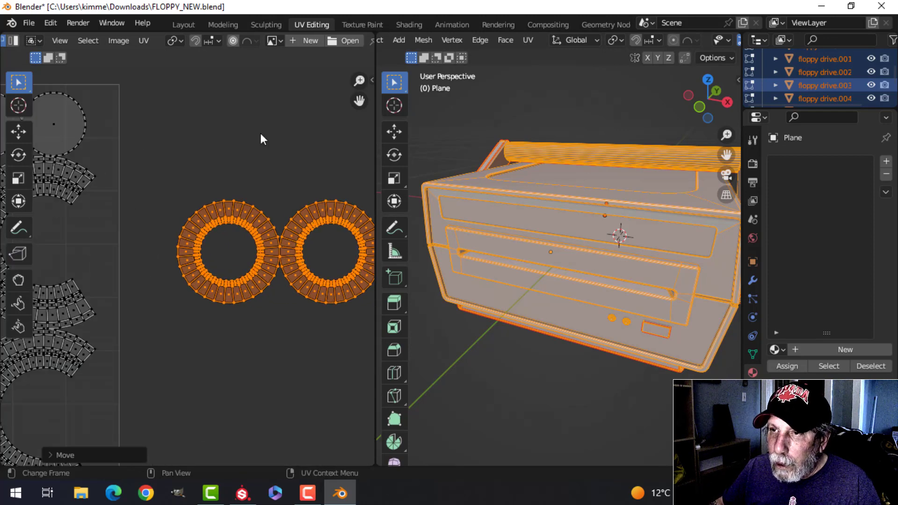
click(176, 41)
click(197, 99)
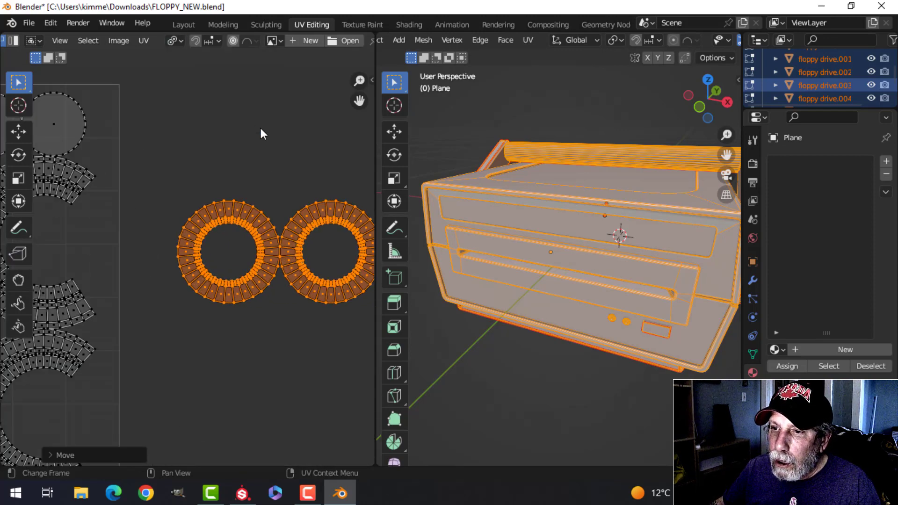
key(s)
click(245, 176)
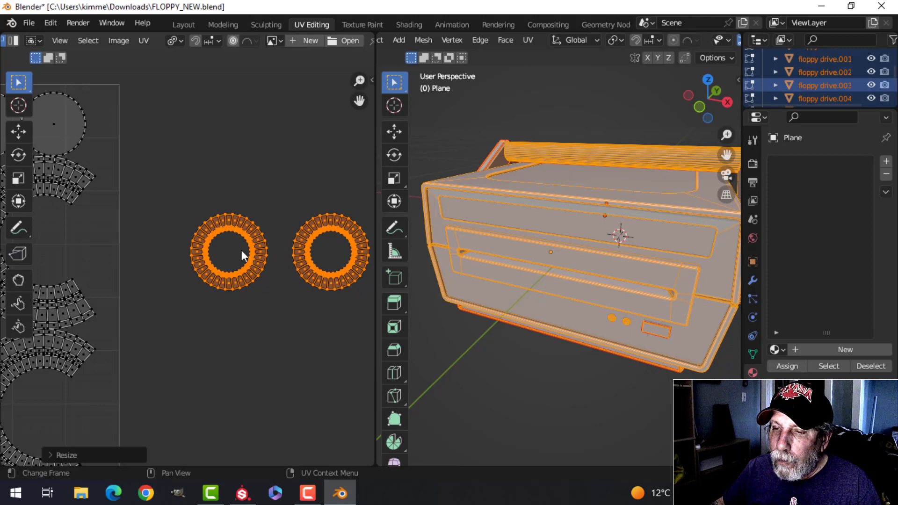
Step: Move the first ring island into the opening of the upper C-shaped island in the fifth tile
drag(151, 177, 274, 321)
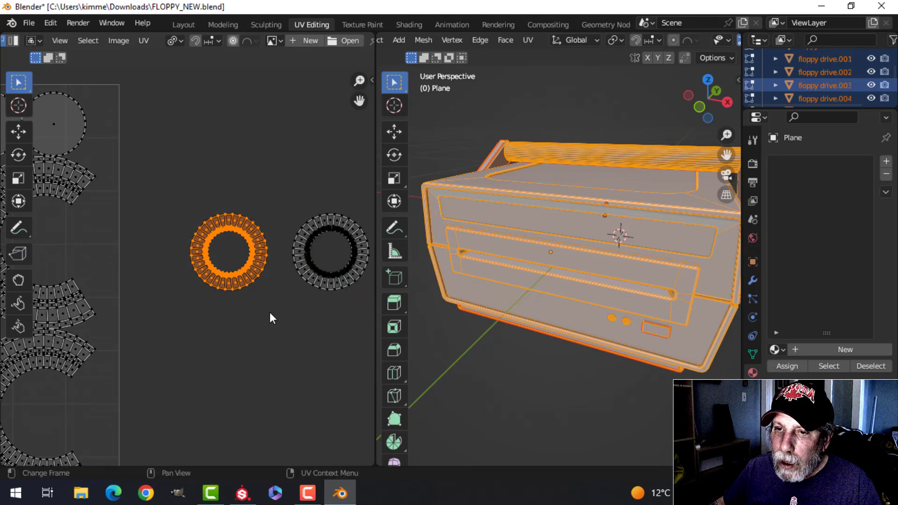
scroll(264, 318, down, 1)
key(g)
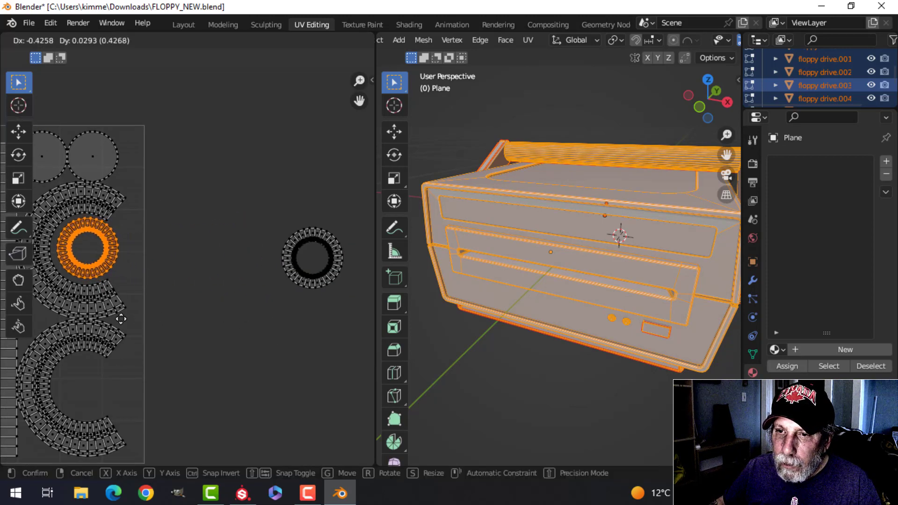
click(118, 319)
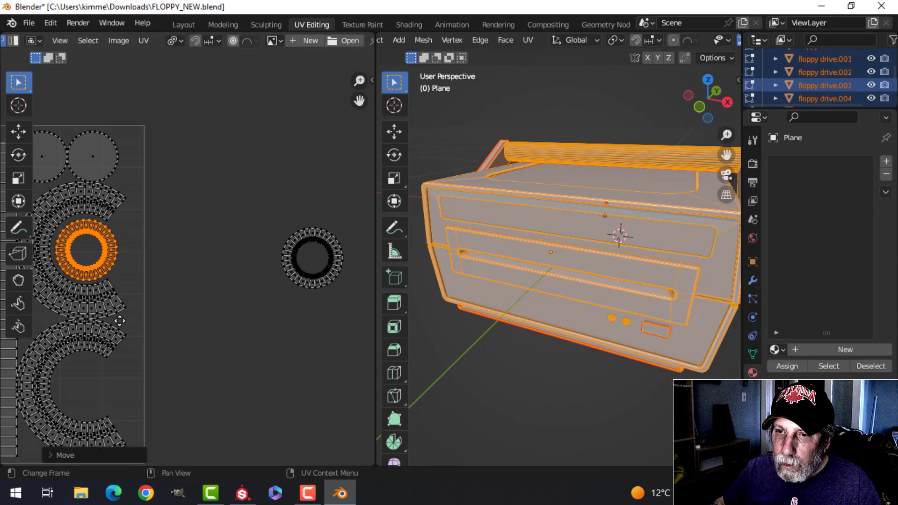
scroll(270, 352, up, 1)
Step: Move the remaining ring island into the opening of the lower C-shaped island in the fifth tile
scroll(215, 309, down, 3)
drag(167, 177, 295, 260)
middle_drag(273, 326, 340, 294)
key(g)
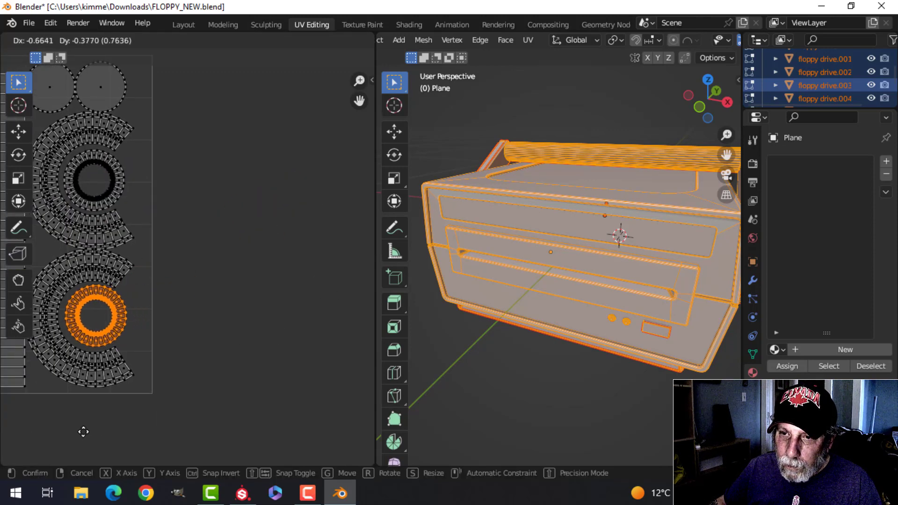
click(81, 433)
scroll(243, 312, down, 5)
shift+middle_drag(268, 282, 320, 282)
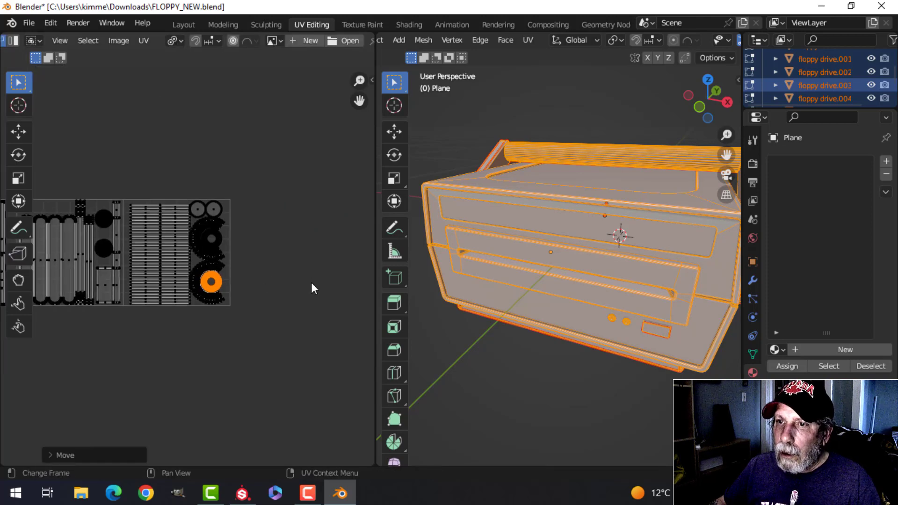
Step: Save the Blender file, check the overall UV tile layout, and return the drive's parts to Object Mode
key(ctrl+s)
scroll(290, 291, down, 4)
click(106, 337)
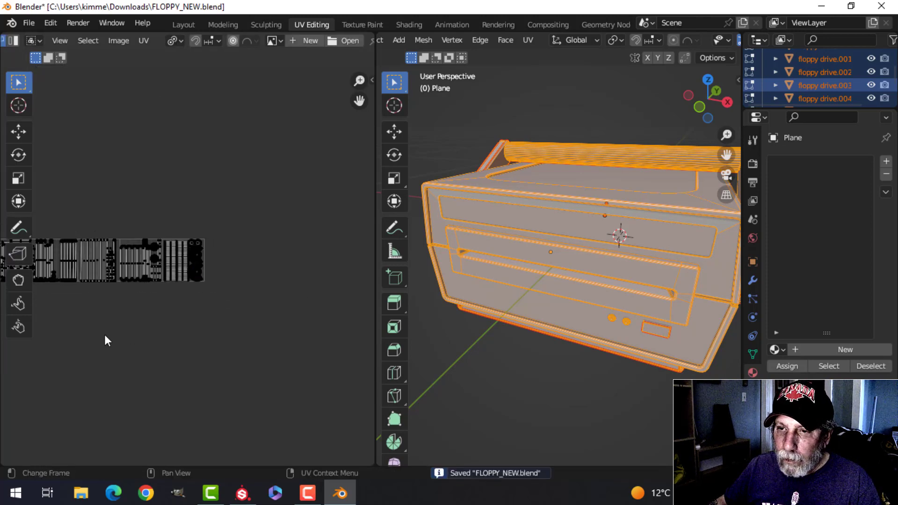
shift+middle_drag(106, 337, 184, 350)
scroll(207, 309, up, 3)
shift+middle_drag(133, 334, 204, 335)
scroll(196, 332, up, 4)
scroll(192, 331, down, 4)
key(Tab)
scroll(602, 246, down, 5)
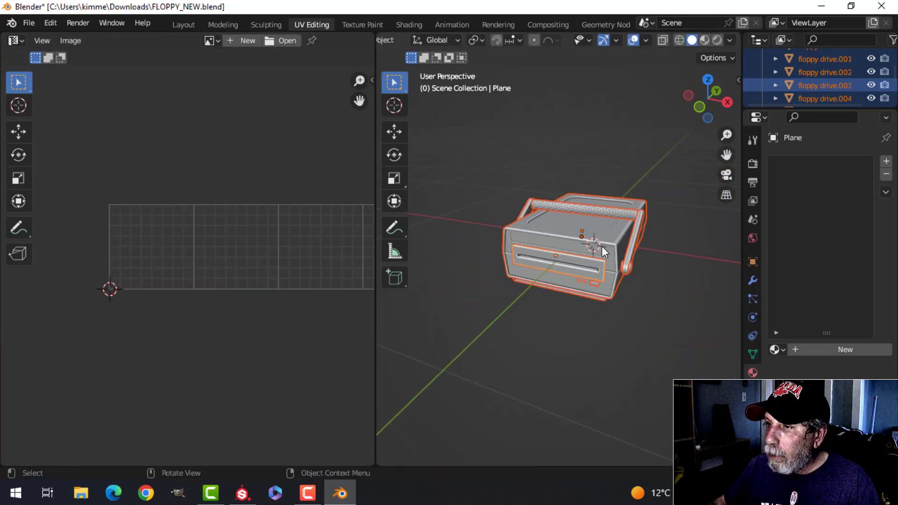
Step: Check the main body's modifiers and remove the Bevel modifier from the handle's ribbed grip
key(alt+a)
middle_drag(592, 271, 577, 224)
click(577, 224)
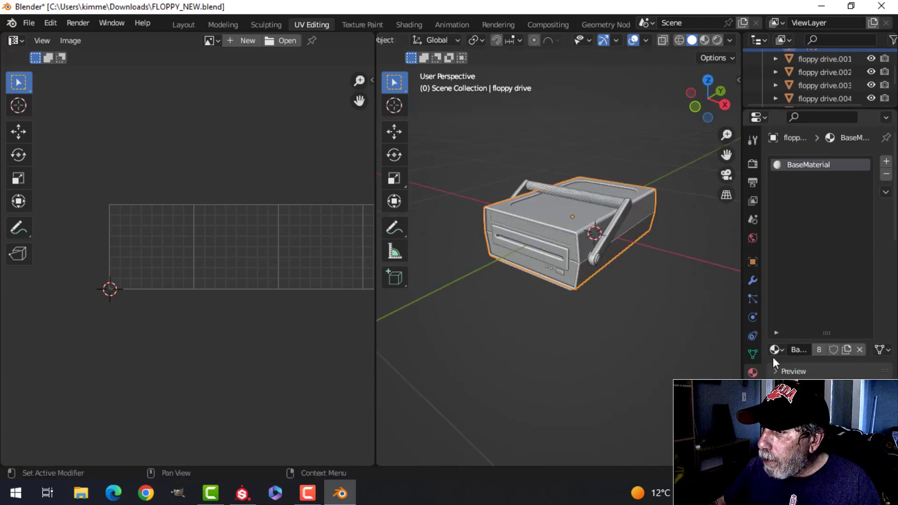
click(752, 280)
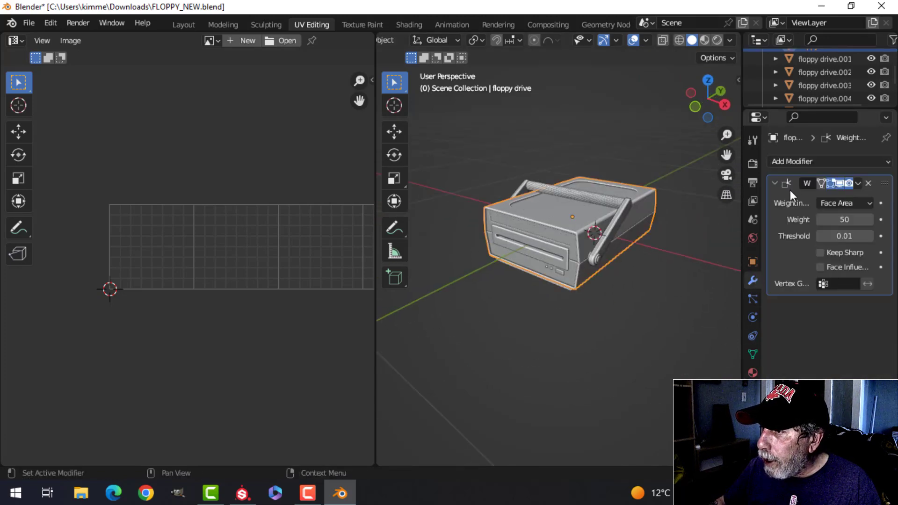
click(605, 206)
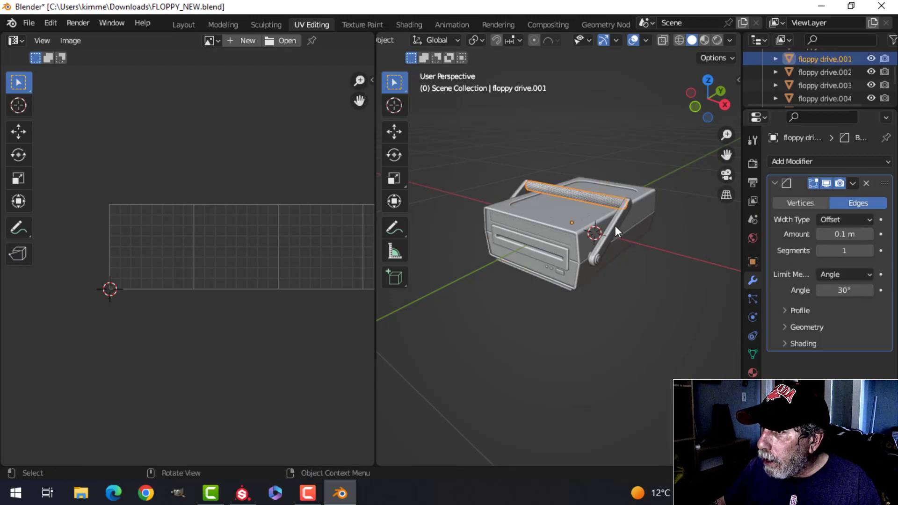
scroll(588, 281, up, 2)
middle_drag(588, 281, 561, 312)
scroll(561, 312, up, 2)
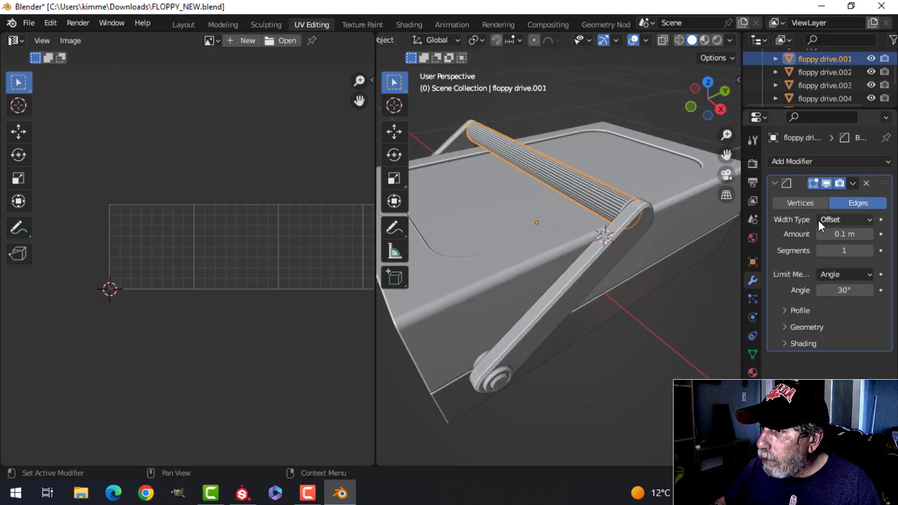
click(867, 183)
Step: Examine the modifiers on the handle arms, body, front faceplate, button and small front lights
scroll(548, 268, down, 3)
middle_drag(549, 268, 596, 277)
click(597, 276)
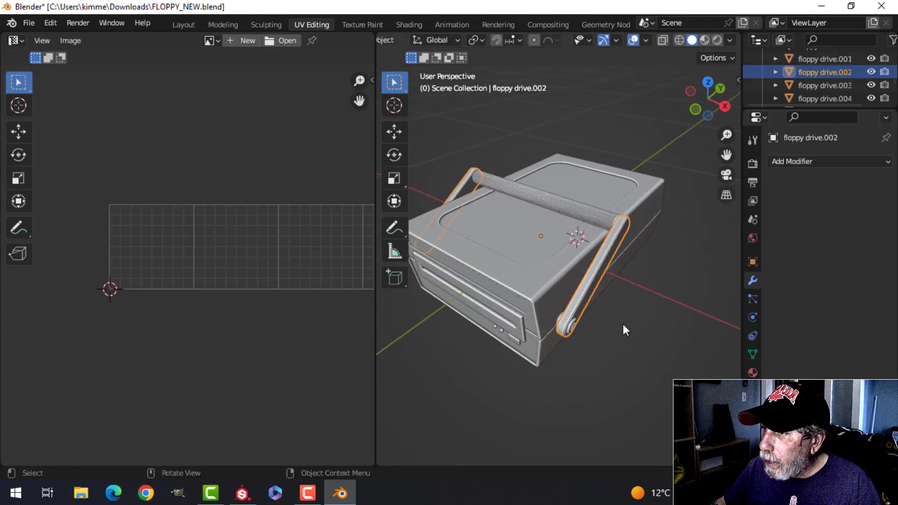
middle_drag(623, 324, 638, 224)
click(638, 223)
middle_drag(593, 365, 541, 270)
click(541, 271)
scroll(553, 297, up, 4)
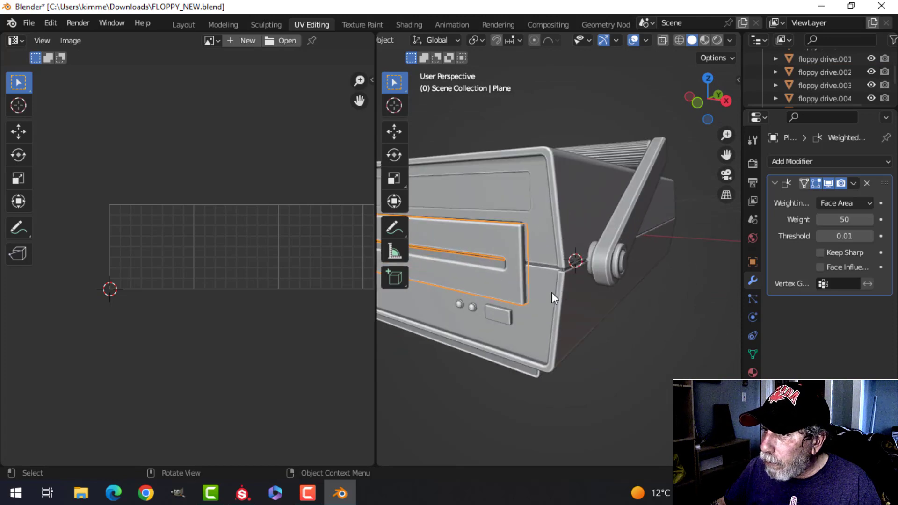
click(499, 322)
click(474, 309)
scroll(538, 318, down, 3)
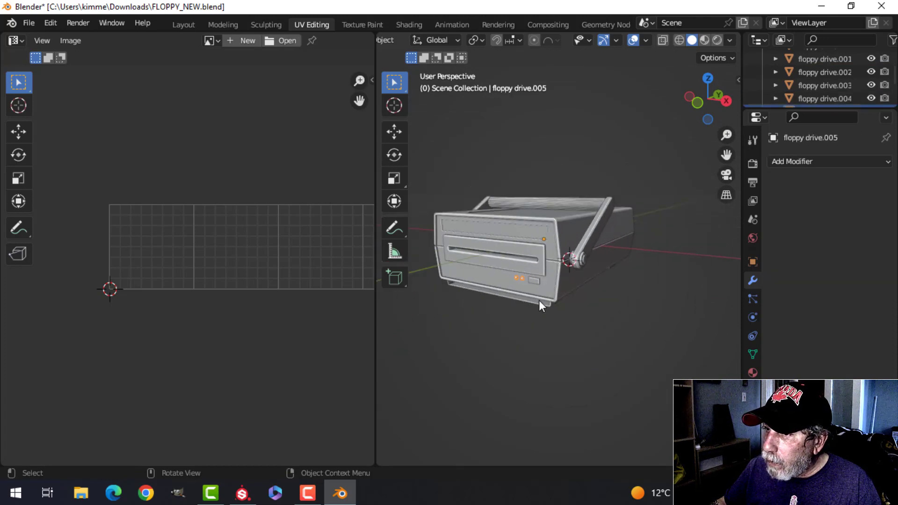
middle_drag(541, 306, 596, 312)
scroll(597, 335, down, 2)
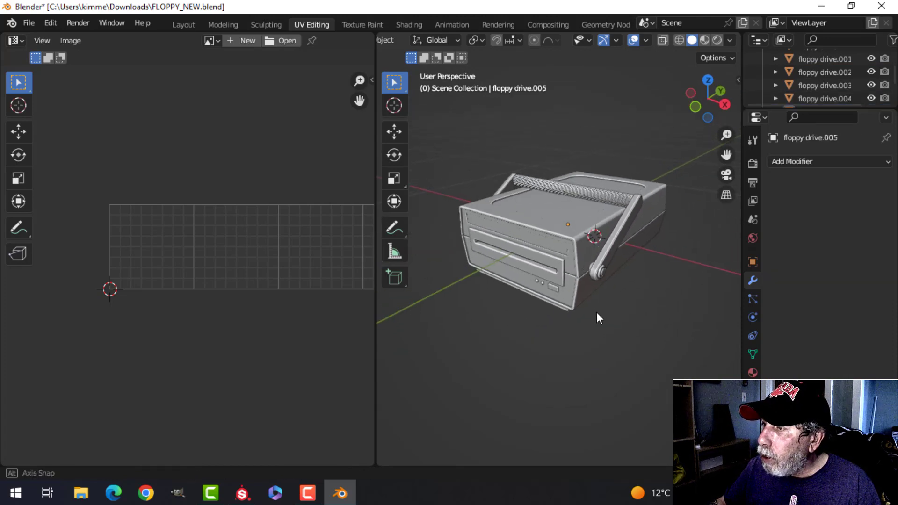
Step: Enlarge the Outliner to show every object, select all the floppy drive parts including Plane, and save the file
drag(795, 110, 797, 239)
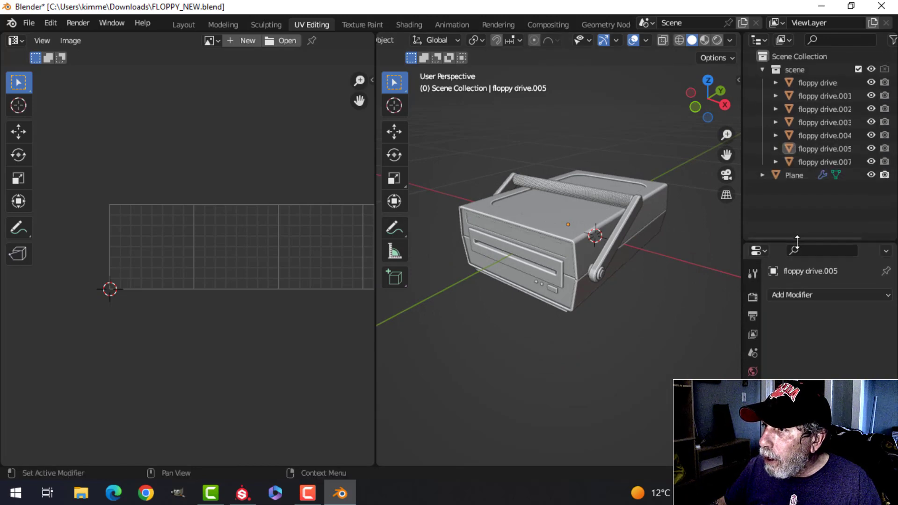
scroll(625, 305, down, 1)
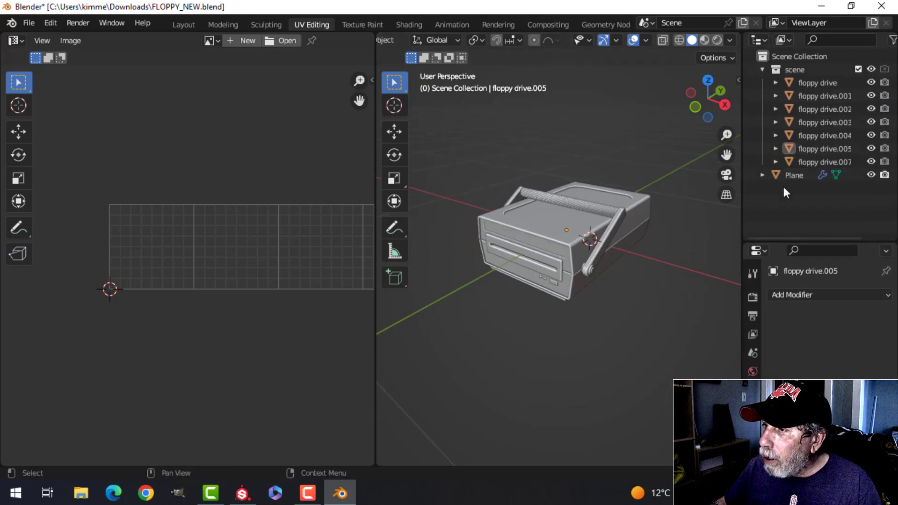
click(870, 173)
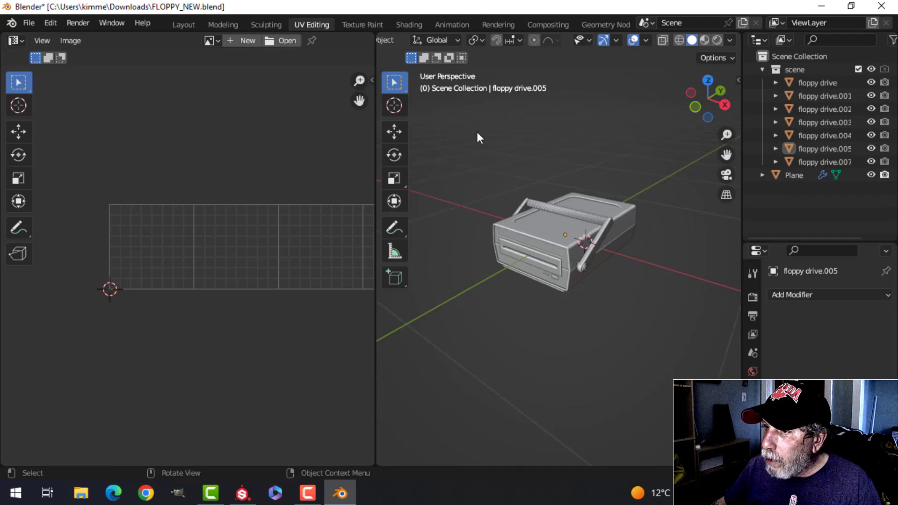
drag(474, 129, 687, 321)
key(ctrl+s)
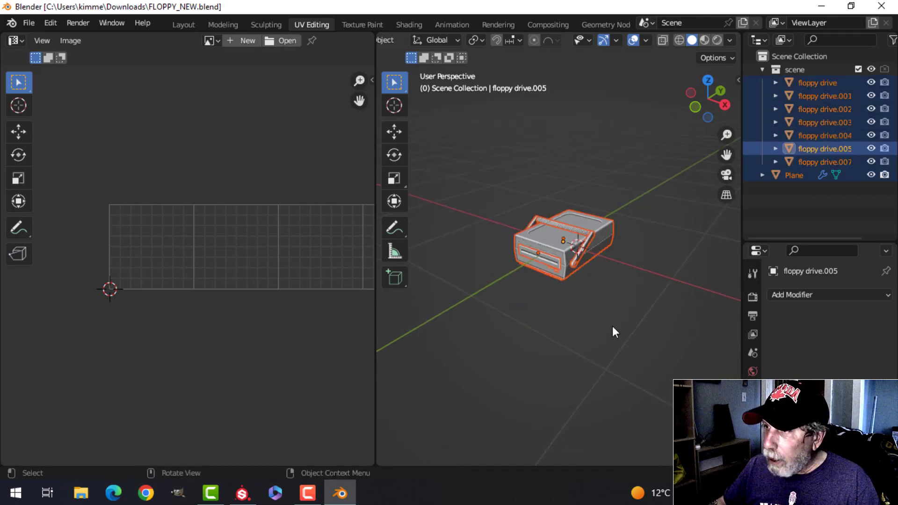
middle_drag(613, 333, 588, 296)
scroll(563, 300, up, 2)
scroll(583, 321, up, 2)
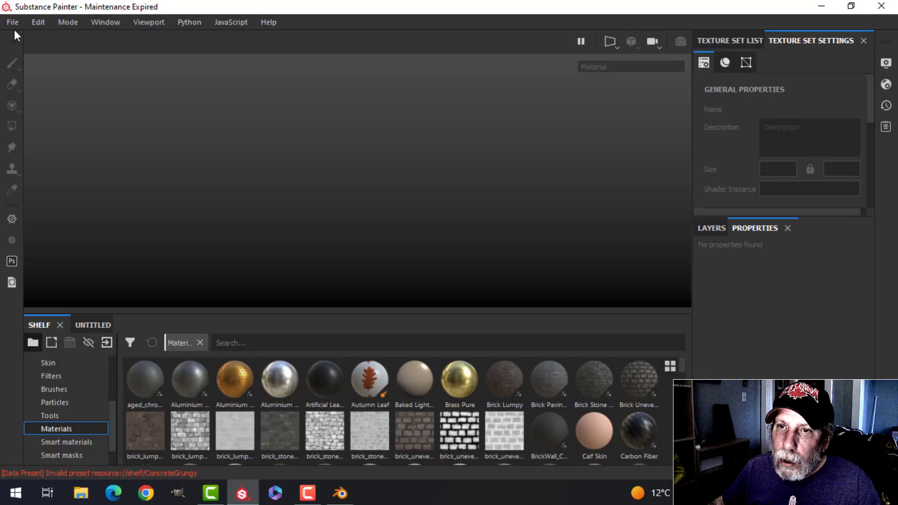
Step: Create a Substance Painter project from floppy_drive_NEW.fbx with the UV Tile workflow and inspect the imported drive's front
click(13, 21)
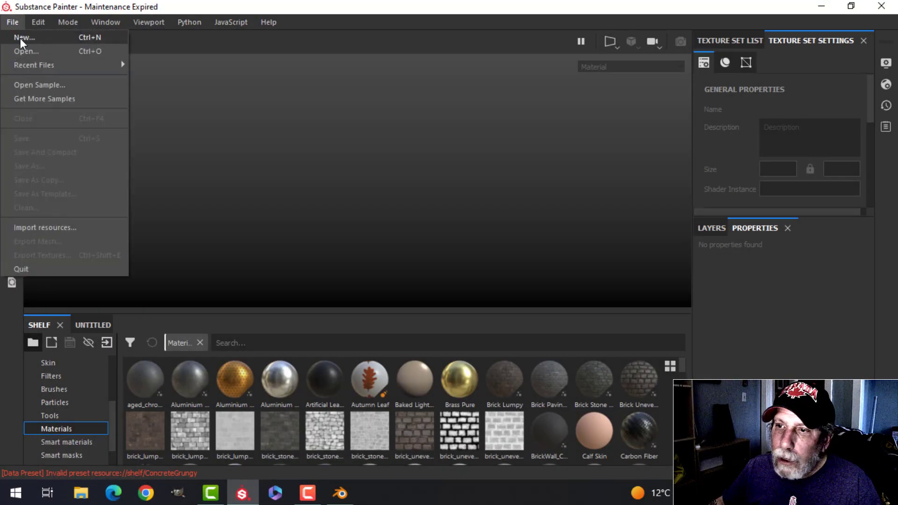
click(21, 37)
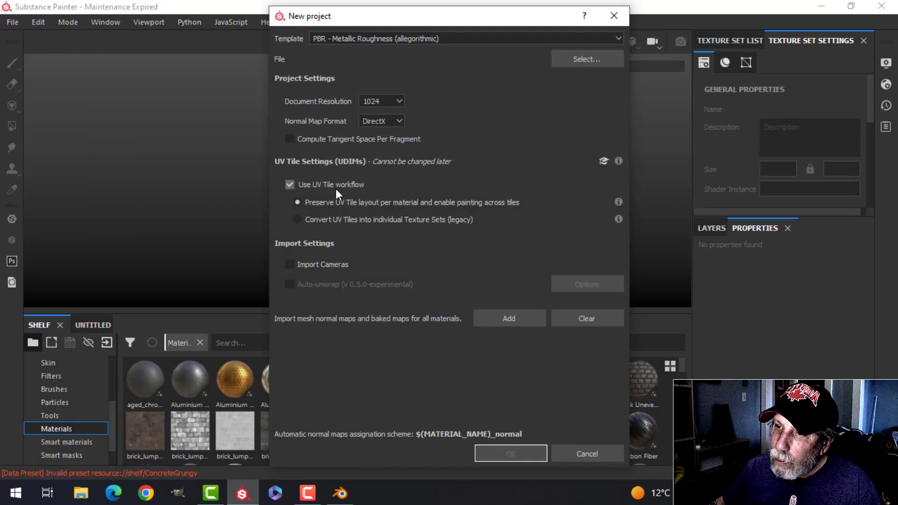
click(578, 60)
click(495, 161)
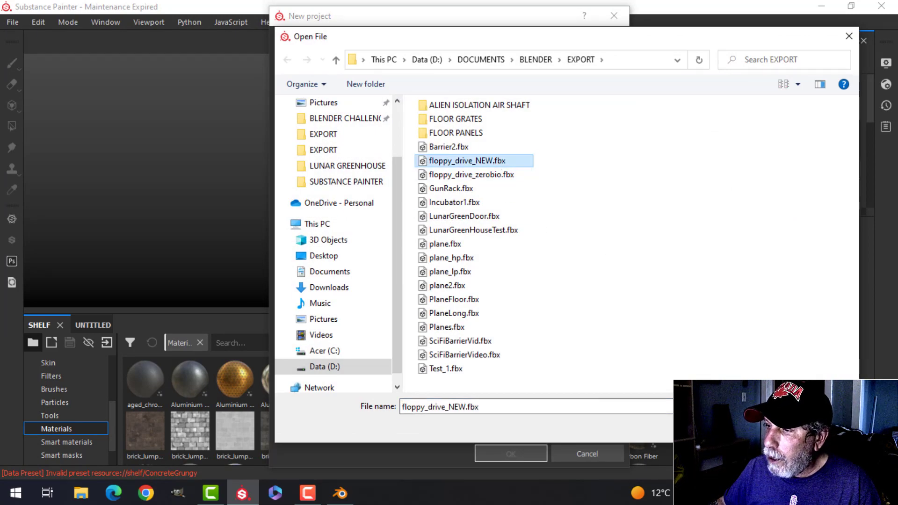
click(761, 427)
click(511, 453)
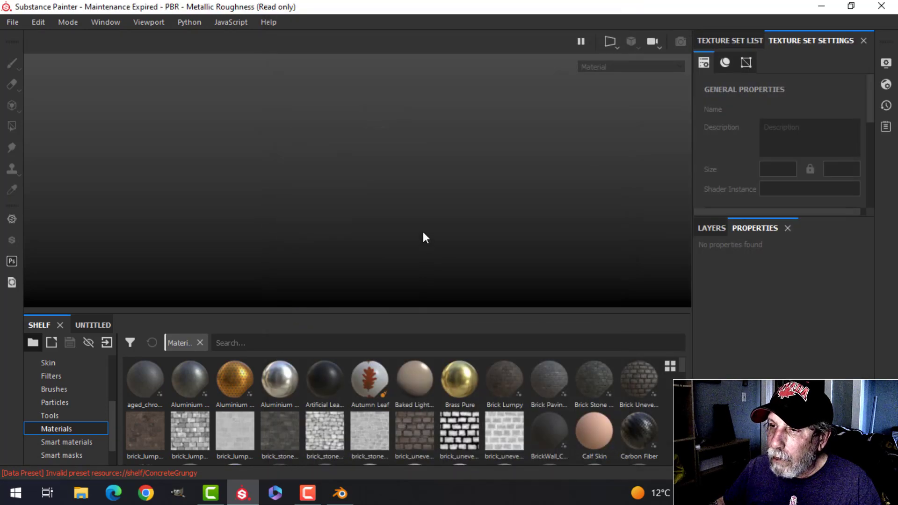
mouse_move(425, 232)
alt+mouse_down()
mouse_move(403, 149)
mouse_move(538, 172)
mouse_move(442, 116)
mouse_move(473, 203)
mouse_move(471, 245)
mouse_move(437, 231)
mouse_move(486, 202)
mouse_move(517, 204)
mouse_move(485, 207)
alt+mouse_up()
alt+middle_drag(482, 203, 478, 201)
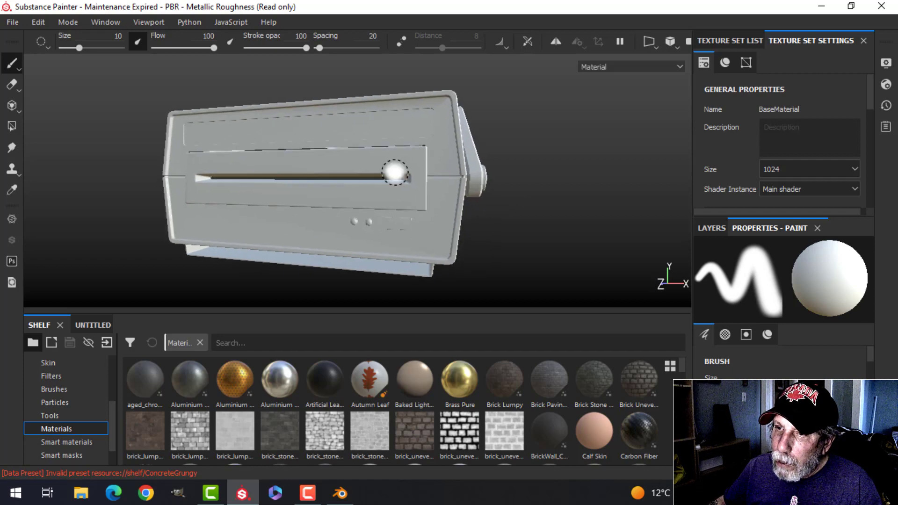
alt+drag(545, 200, 495, 217)
Step: Switch to Blender, inspect the front of the floppy drive and bring up the Layout workspace
click(340, 493)
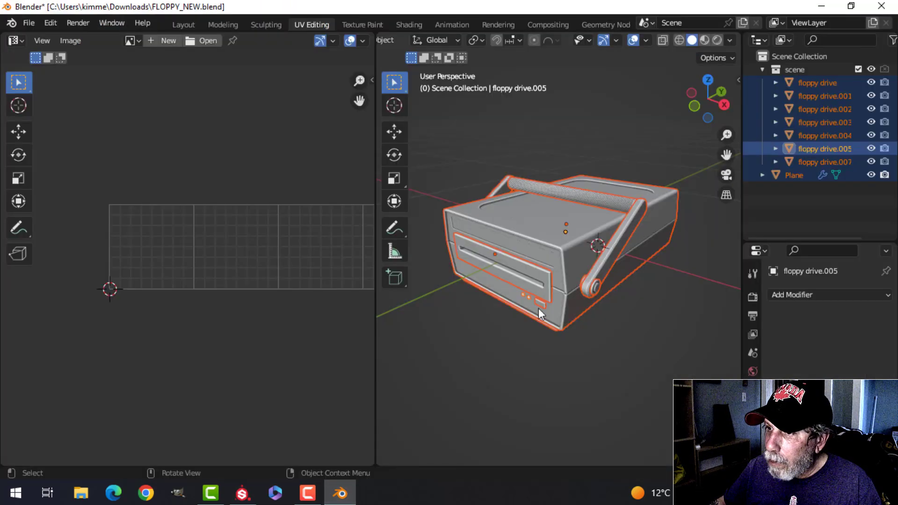
middle_drag(538, 308, 583, 256)
scroll(556, 296, up, 4)
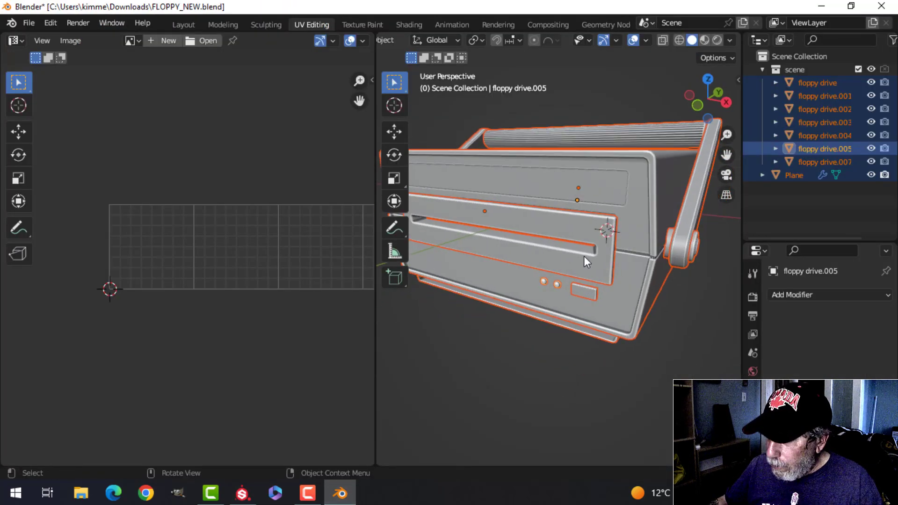
click(182, 25)
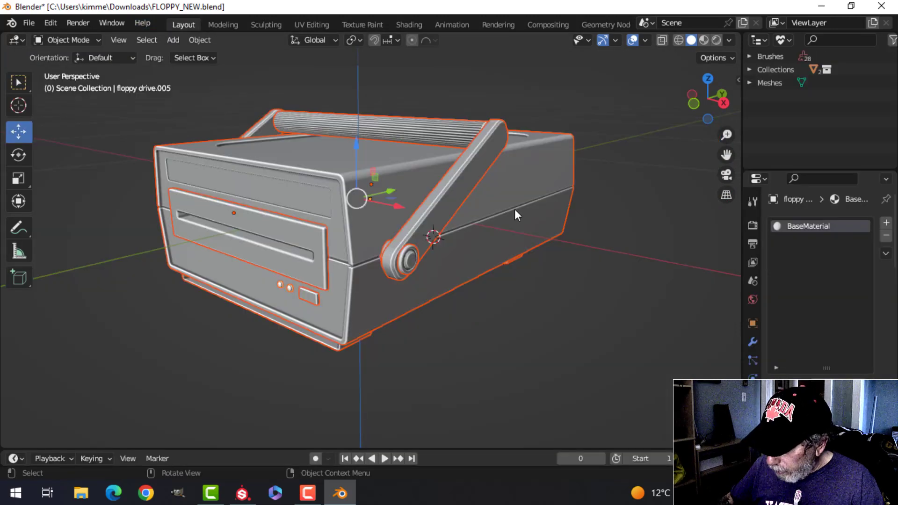
Step: Select the front faceplate with the disk slot and, in front view, move it up about 0.0056 m along Z
key(KP_1)
scroll(514, 209, up, 3)
click(548, 195)
shift+middle_drag(374, 192, 392, 200)
middle_drag(500, 225, 484, 231)
click(408, 182)
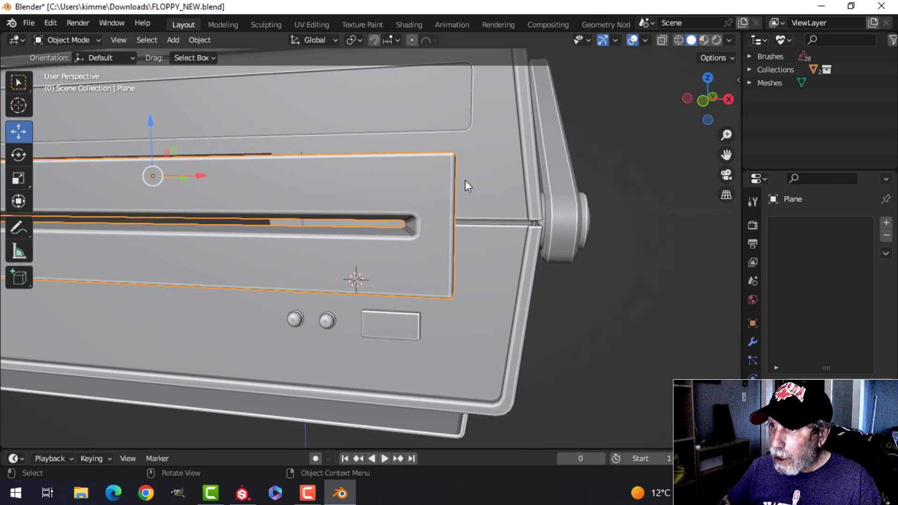
key(KP_1)
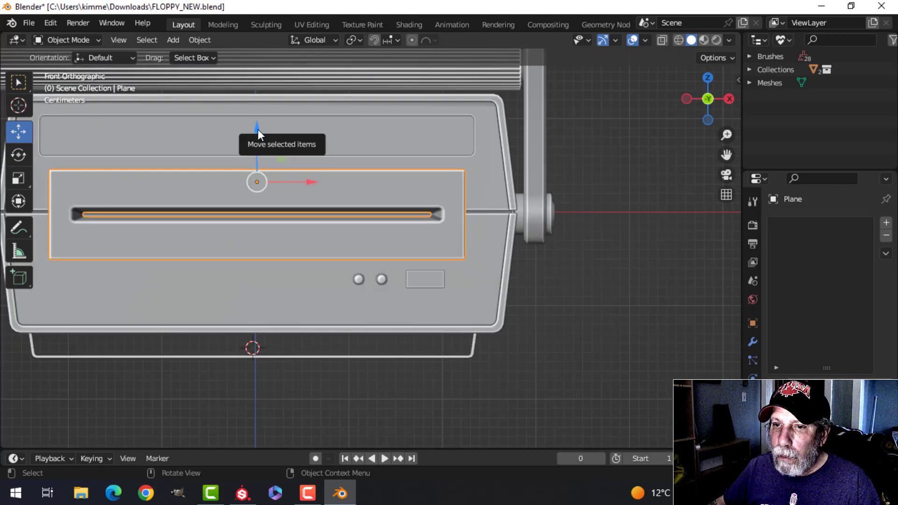
drag(257, 129, 263, 122)
Step: In Edit Mode, shift the faceplate's geometry down about 0.0052 m and scale it to about 1.055 along Z
middle_drag(510, 187, 453, 204)
scroll(455, 215, down, 5)
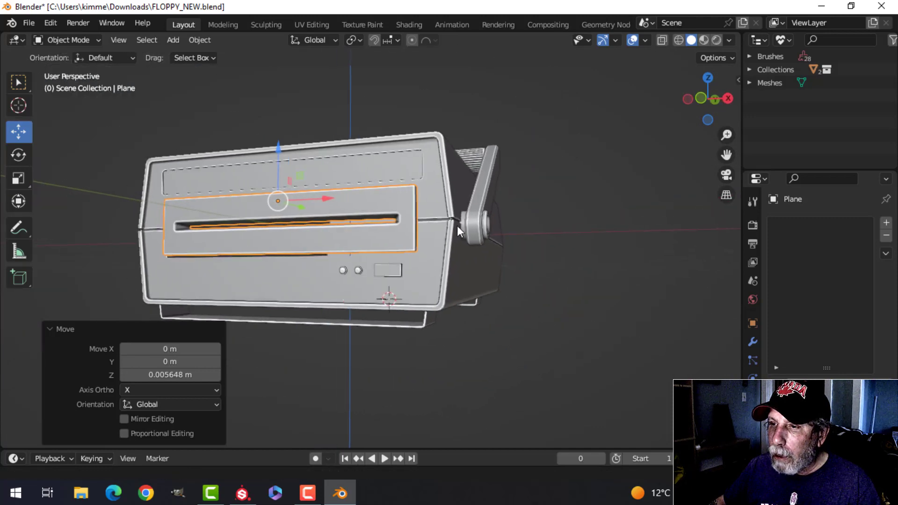
key(Tab)
drag(283, 172, 282, 175)
middle_drag(282, 175, 367, 276)
key(s)
key(z)
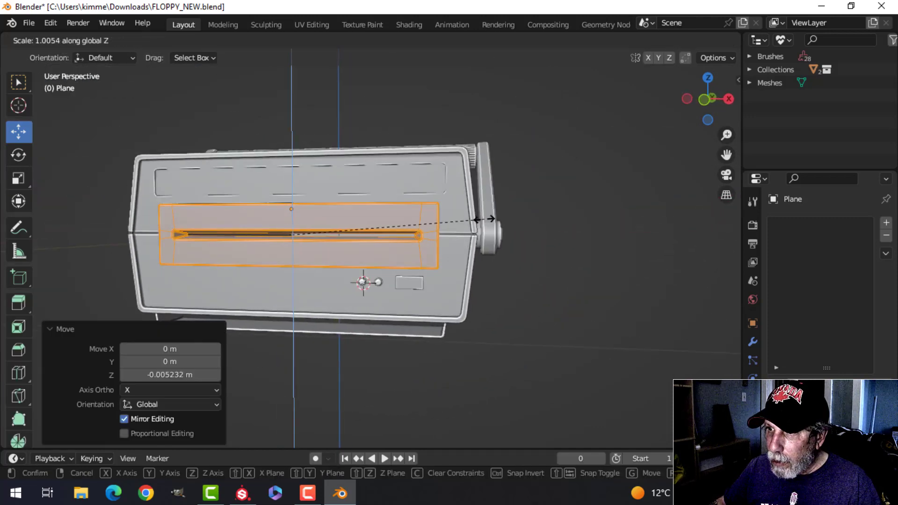
click(570, 209)
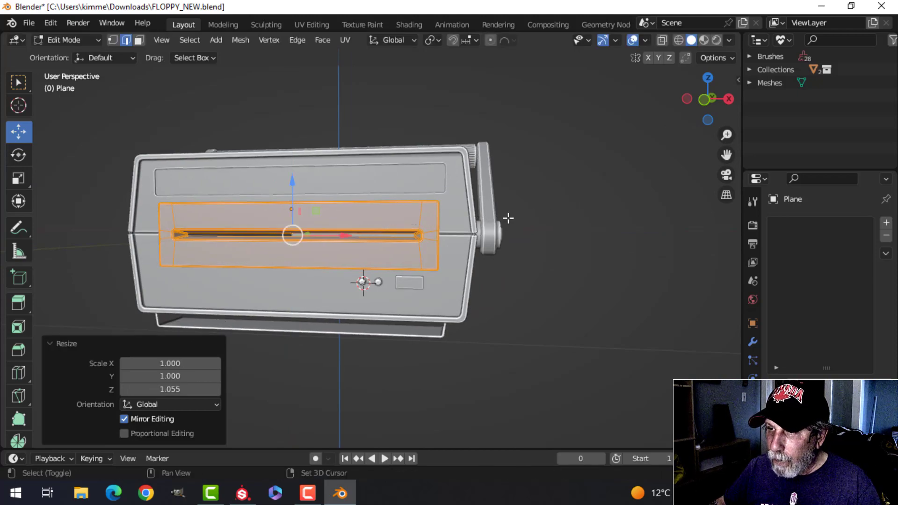
key(Tab)
Step: Check the adjusted model from the side, select all the floppy drive parts and save the Blender file
scroll(468, 239, down, 3)
key(alt+a)
scroll(452, 248, up, 2)
middle_drag(451, 248, 381, 276)
scroll(386, 270, up, 3)
scroll(437, 235, down, 5)
key(a)
key(ctrl+s)
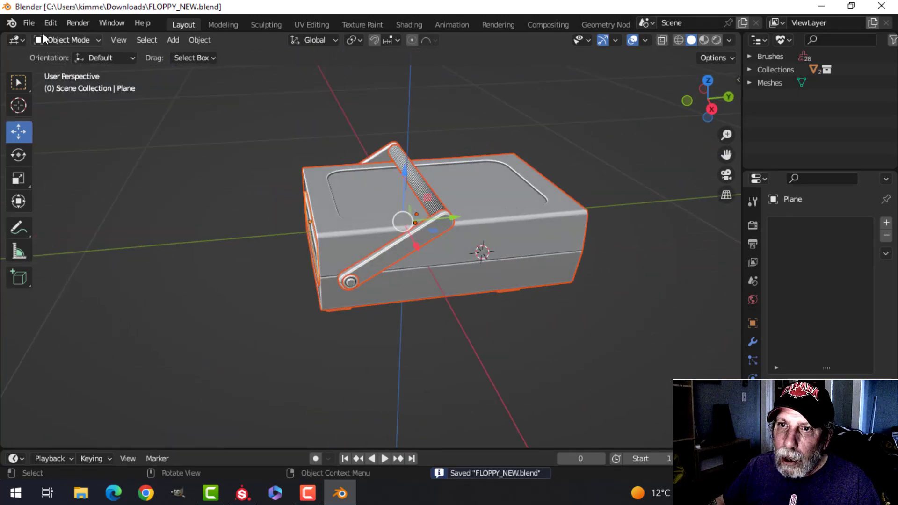
Step: Export the selected objects as FBX, overwriting floppy_drive_NEW.fbx in the EXPORT folder
click(30, 24)
mouse_move(77, 214)
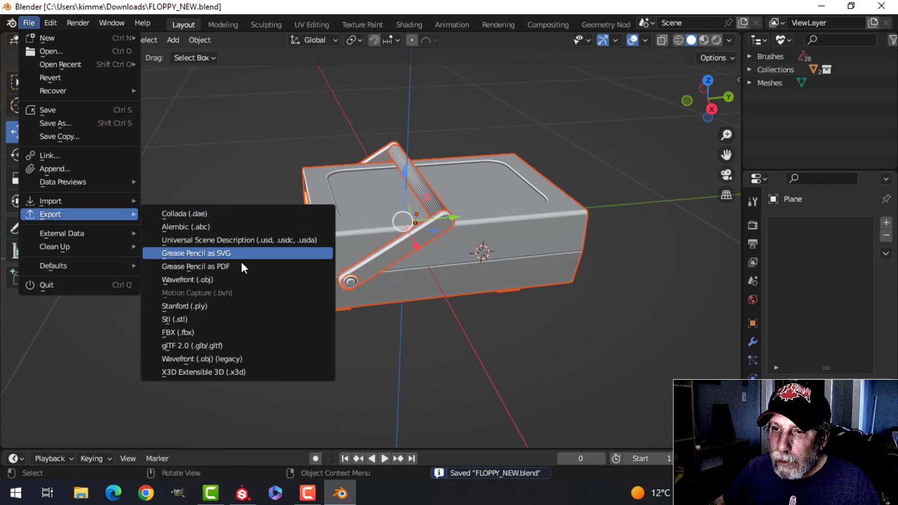
click(236, 331)
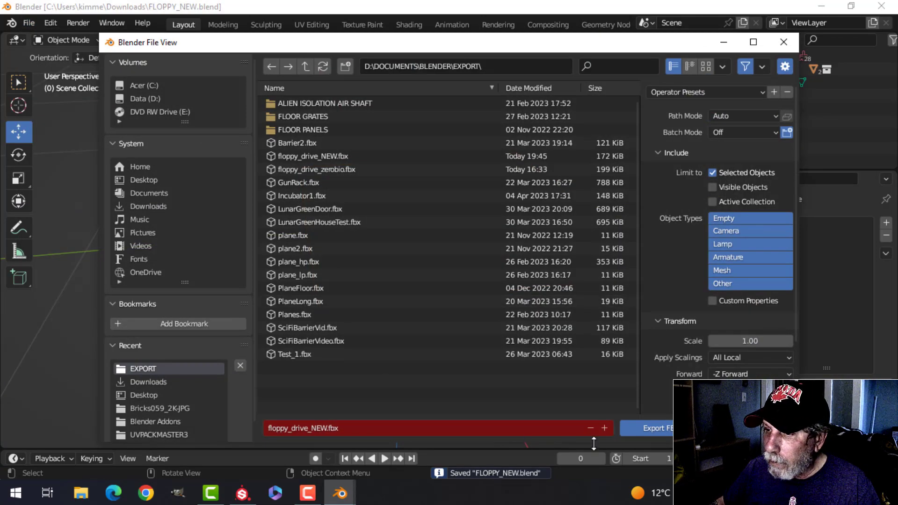
click(649, 429)
Step: Switch to Substance Painter and create a new project from floppy_drive_NEW.fbx with the UV Tile workflow at 1024 resolution
click(256, 497)
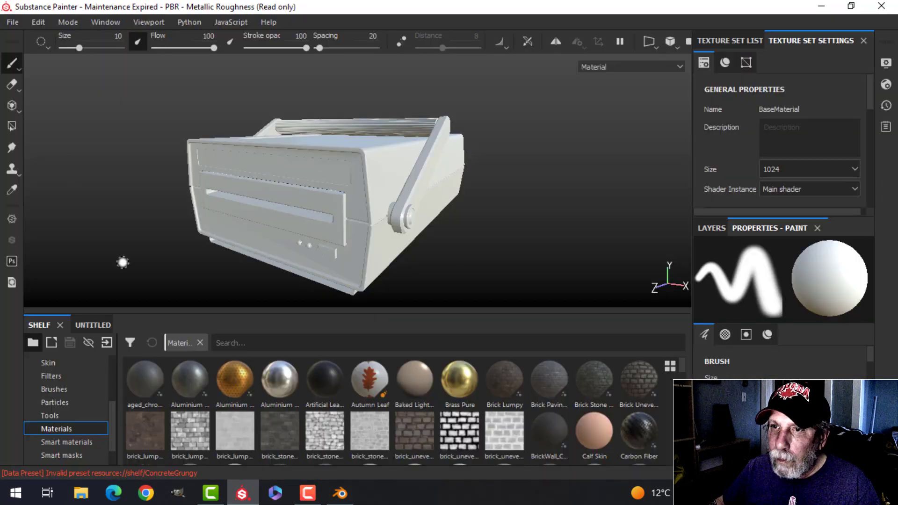
click(13, 19)
click(21, 34)
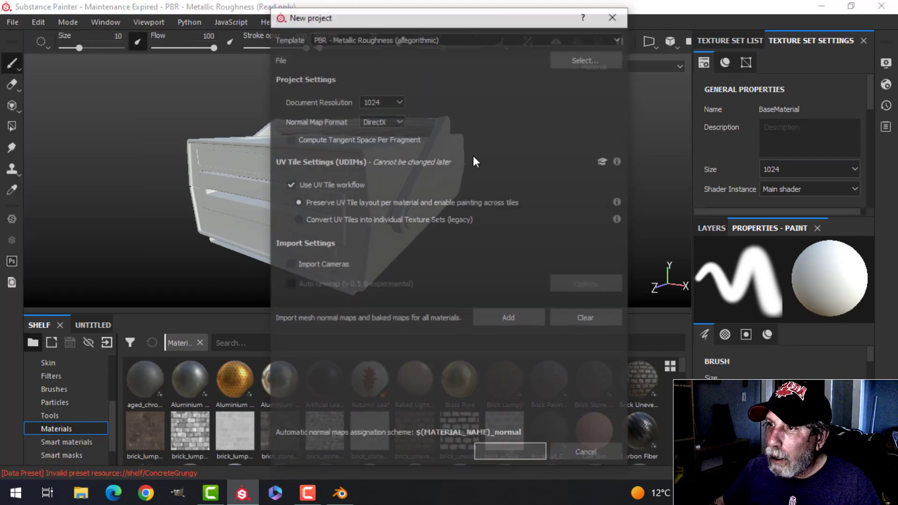
click(566, 55)
click(467, 160)
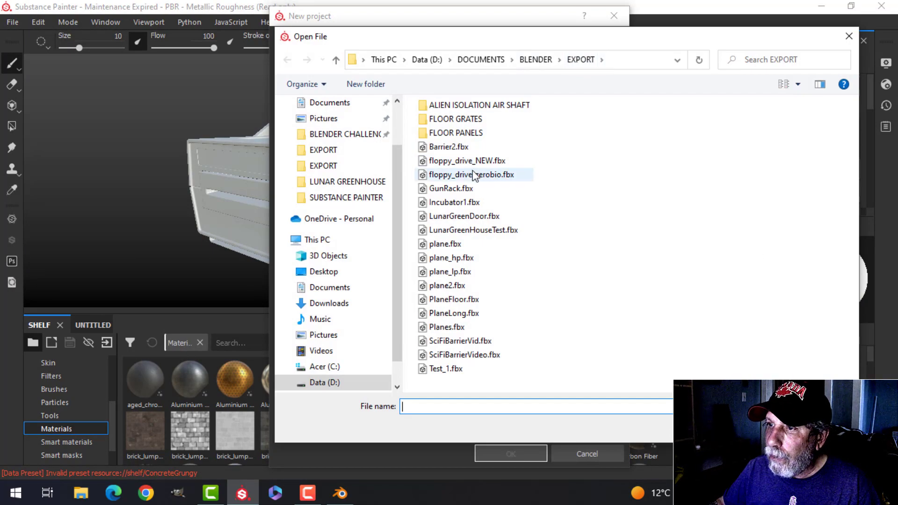
click(762, 428)
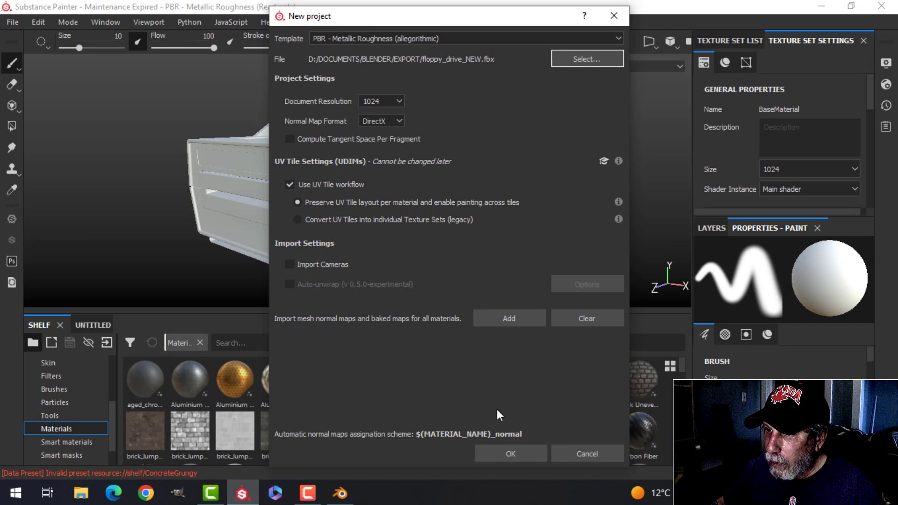
click(513, 460)
click(407, 265)
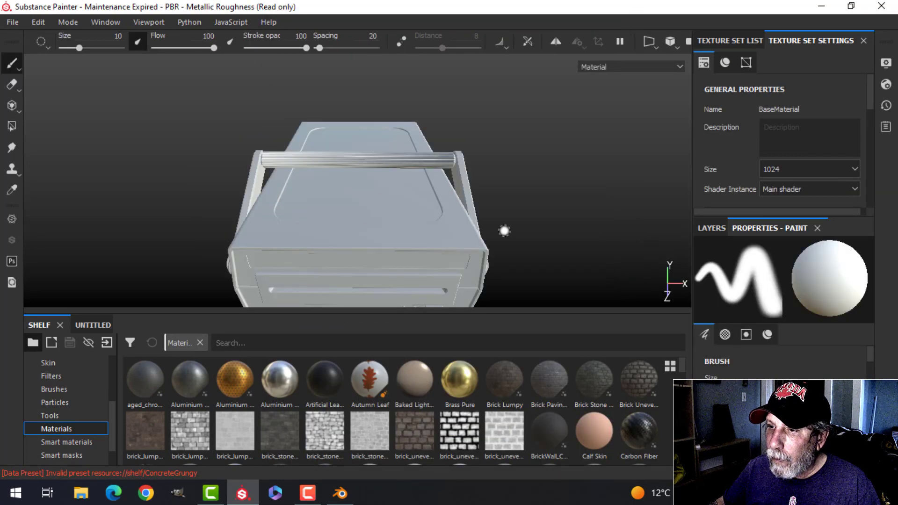
alt+drag(504, 231, 472, 193)
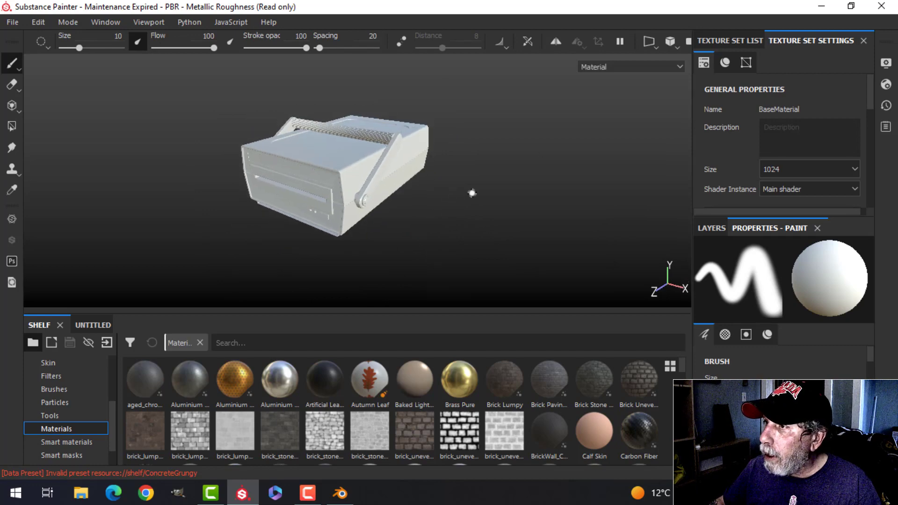
Step: Bake the mesh maps at an output size of 2048 with the ID map excluded
drag(870, 97, 880, 167)
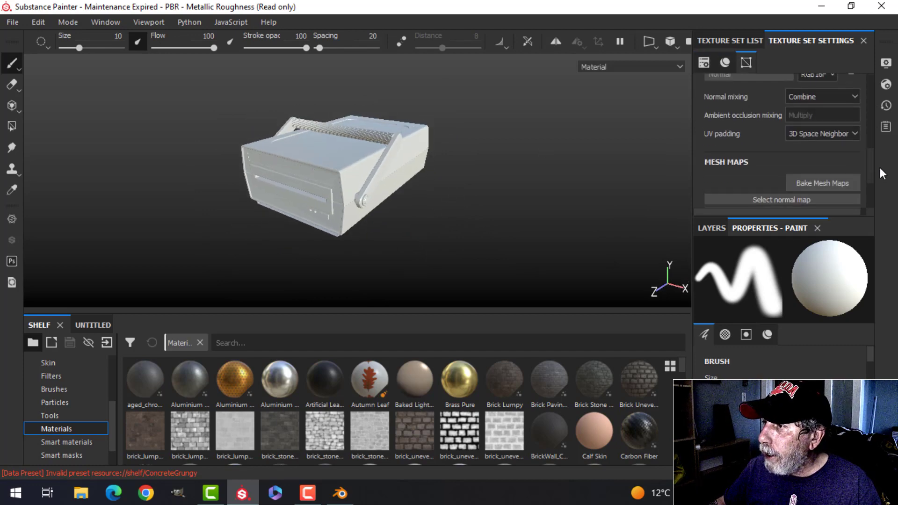
click(826, 182)
click(482, 63)
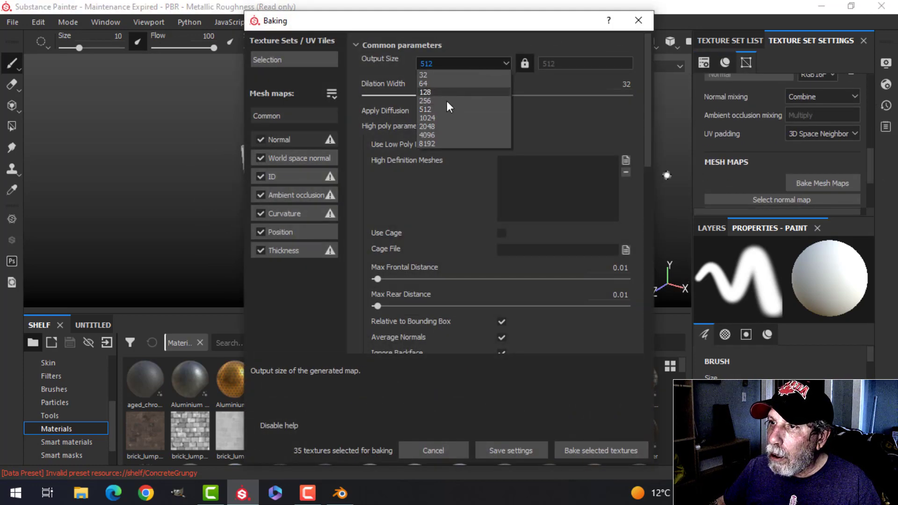
click(437, 125)
click(260, 176)
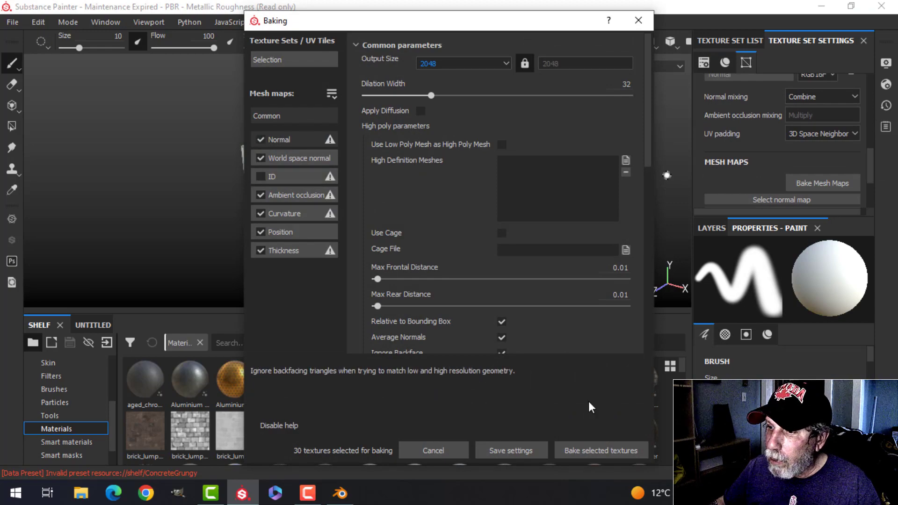
click(600, 451)
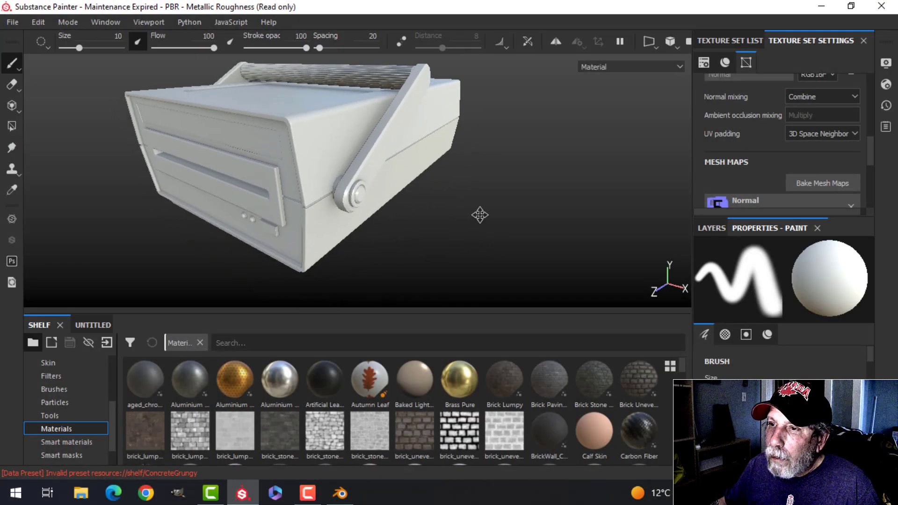
Step: Inspect the baked drive from above and the front, and delete the default Layer 1
alt+drag(480, 215, 241, 149)
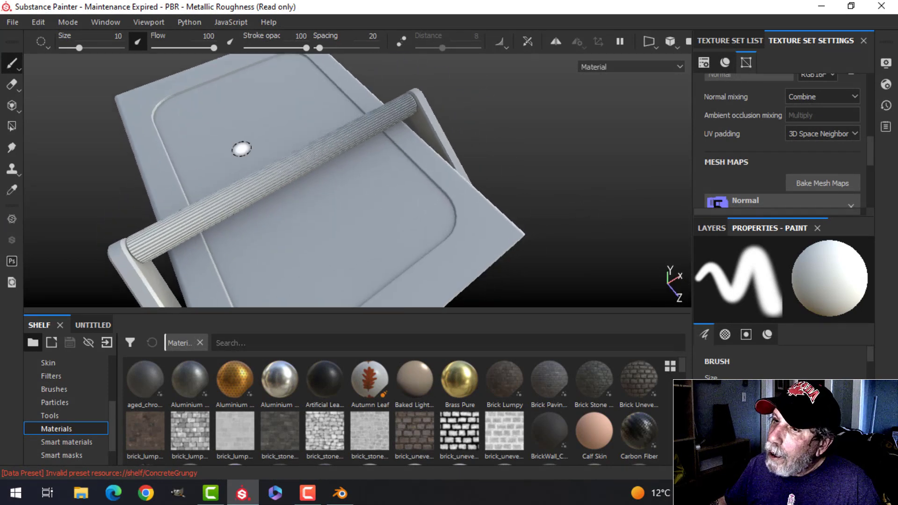
alt+drag(355, 145, 473, 236)
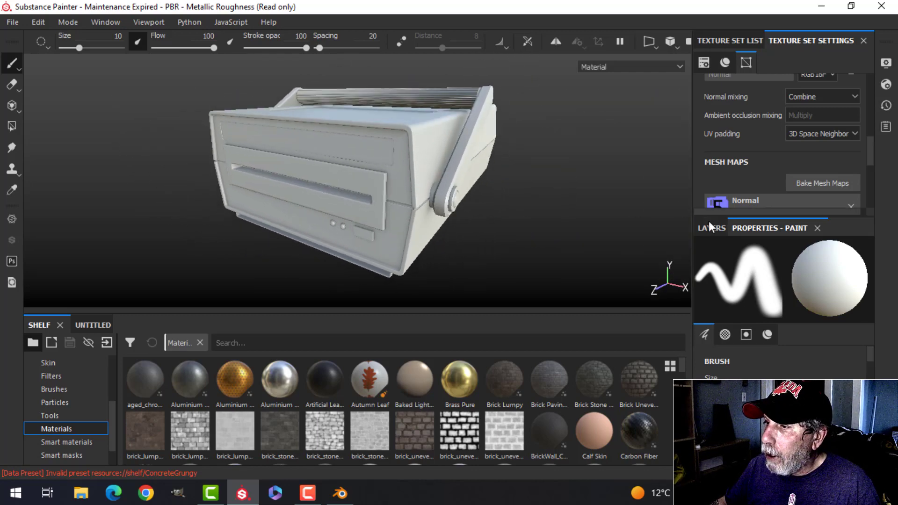
click(704, 232)
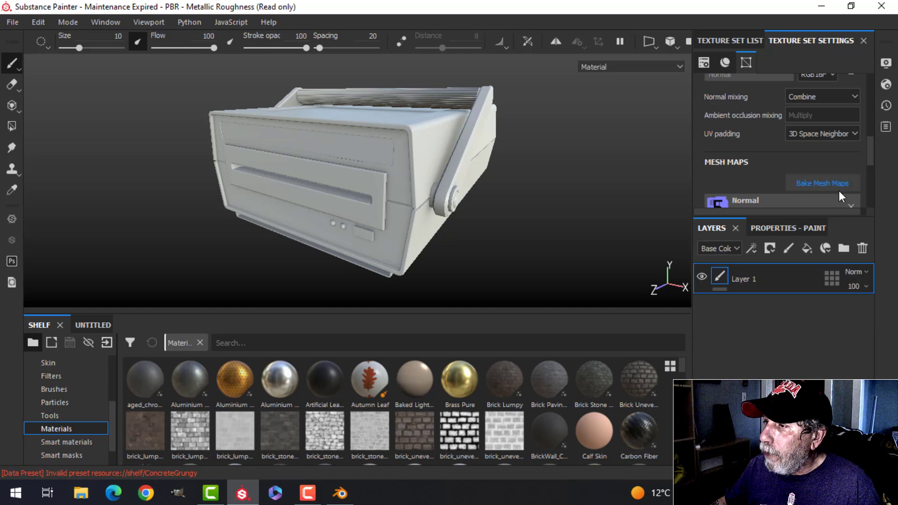
click(863, 248)
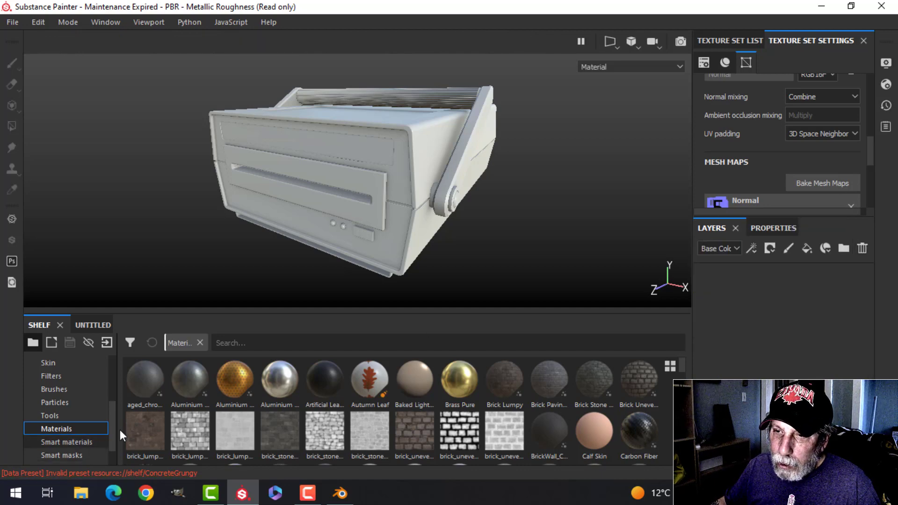
Step: Search the smart materials for PLA and add PlanIncubatorWhite to the layer stack
key(Down)
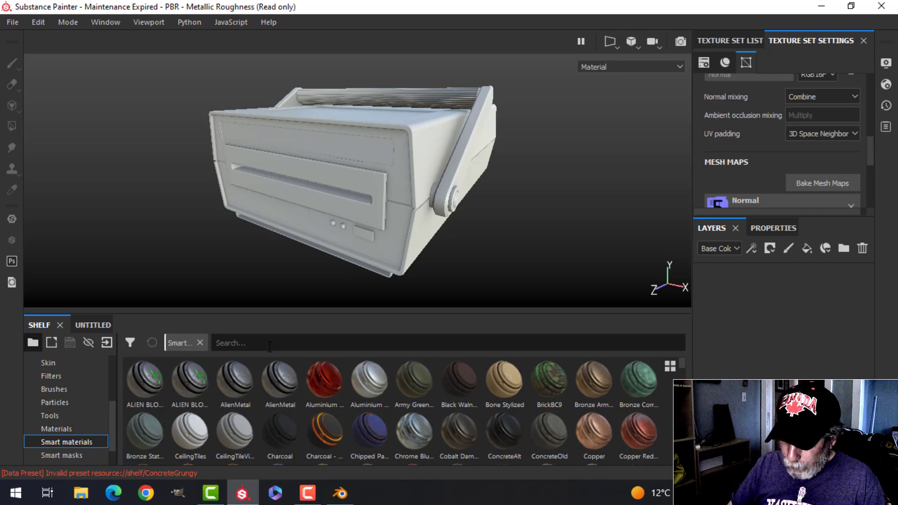
text(PLA)
drag(416, 381, 748, 290)
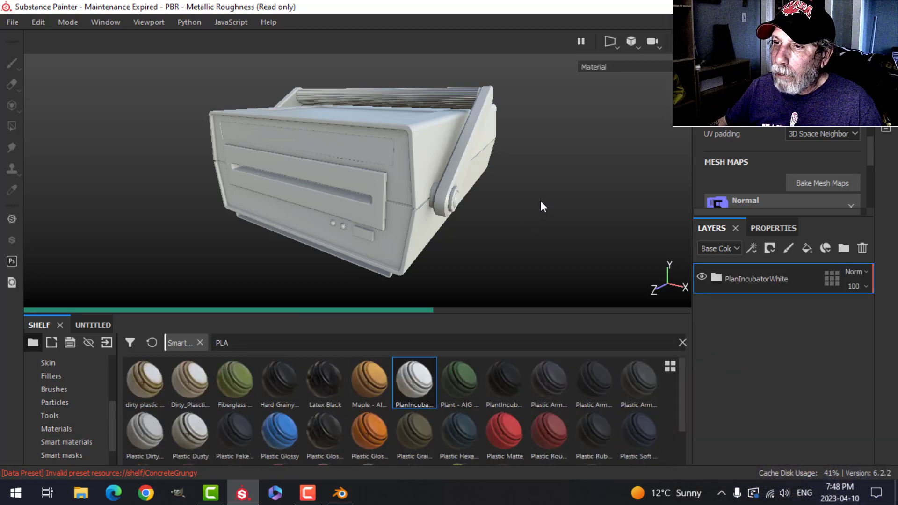
Step: Set the roughness of the white material's base fill to about 0.28 and check the result on the drive's side
mouse_move(550, 170)
alt+mouse_down()
mouse_move(506, 192)
mouse_move(535, 163)
alt+mouse_up()
click(711, 280)
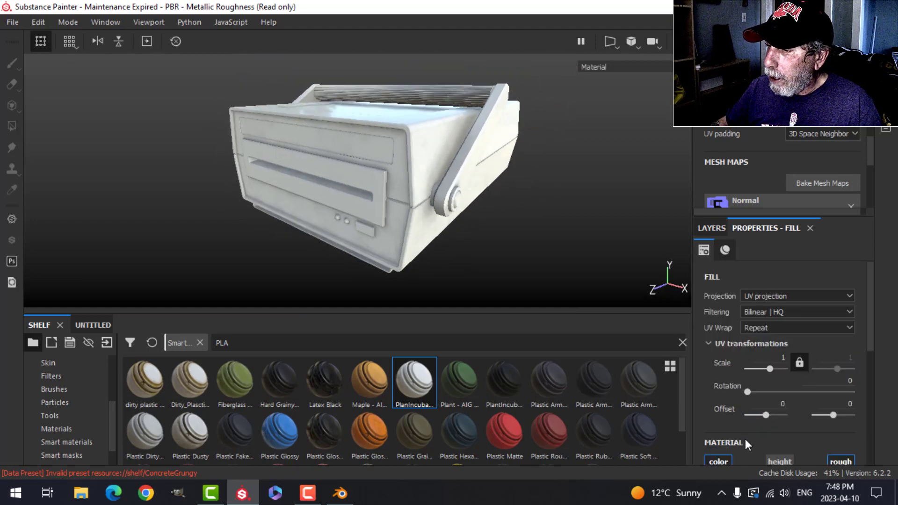
scroll(745, 439, down, 5)
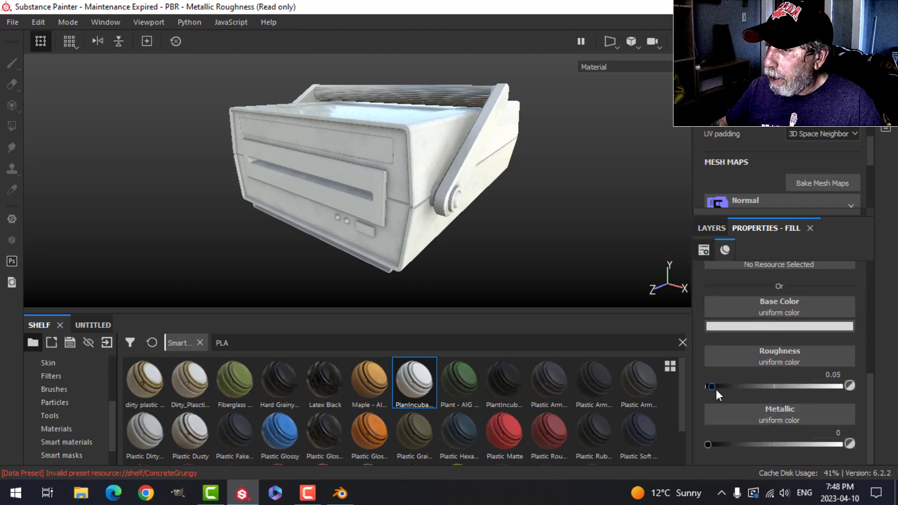
drag(716, 388, 744, 387)
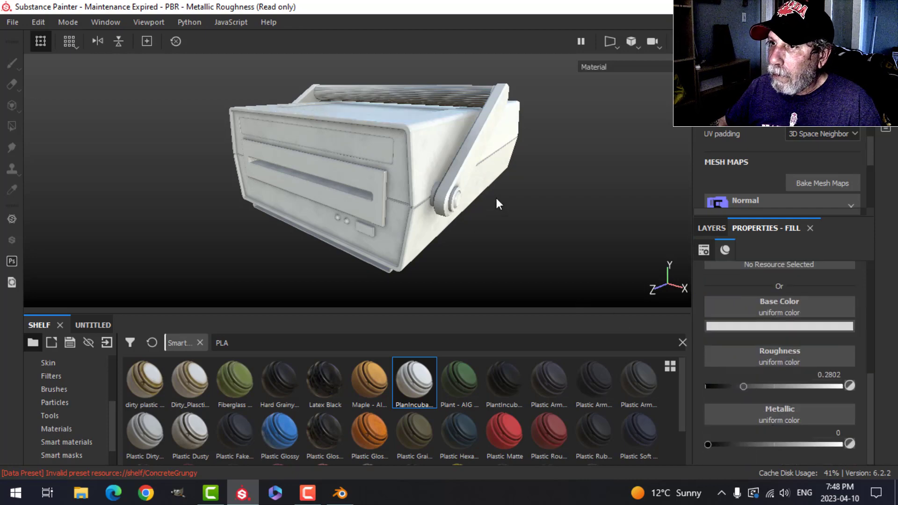
alt+drag(497, 201, 397, 176)
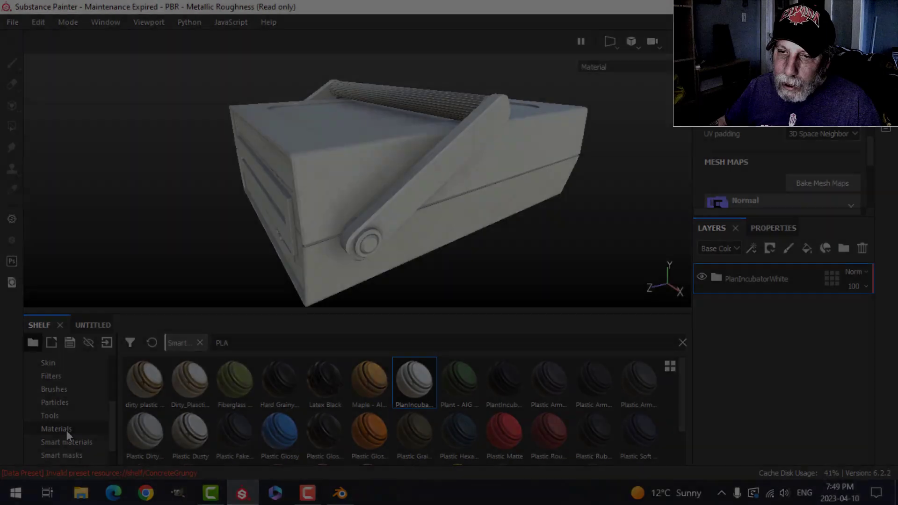
Step: Search the regular materials for PLA, add the blue Plastic Glossy material above PlanIncubatorWhite and open its fill properties
click(56, 429)
click(270, 342)
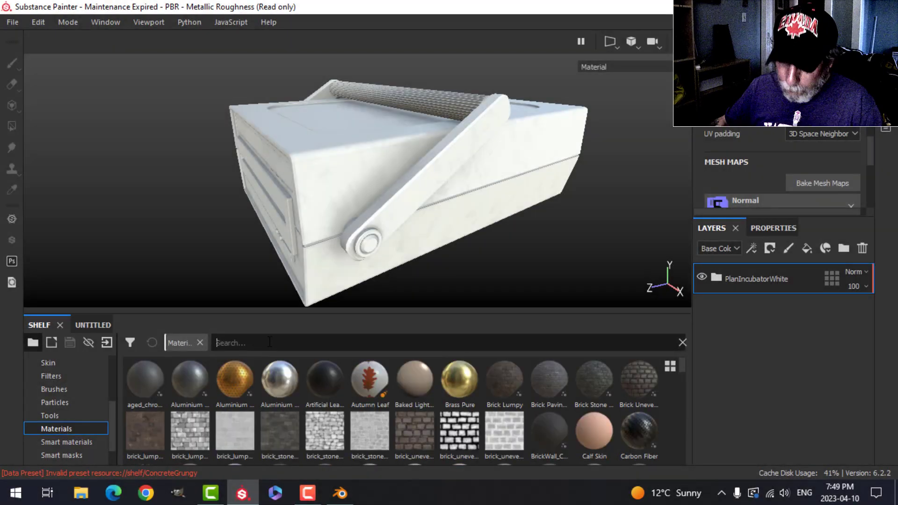
text(PLA)
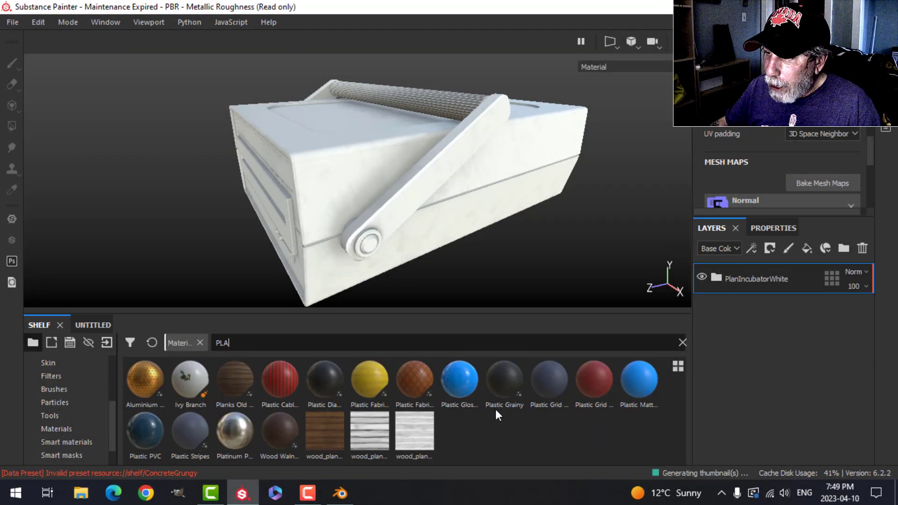
drag(459, 383, 766, 252)
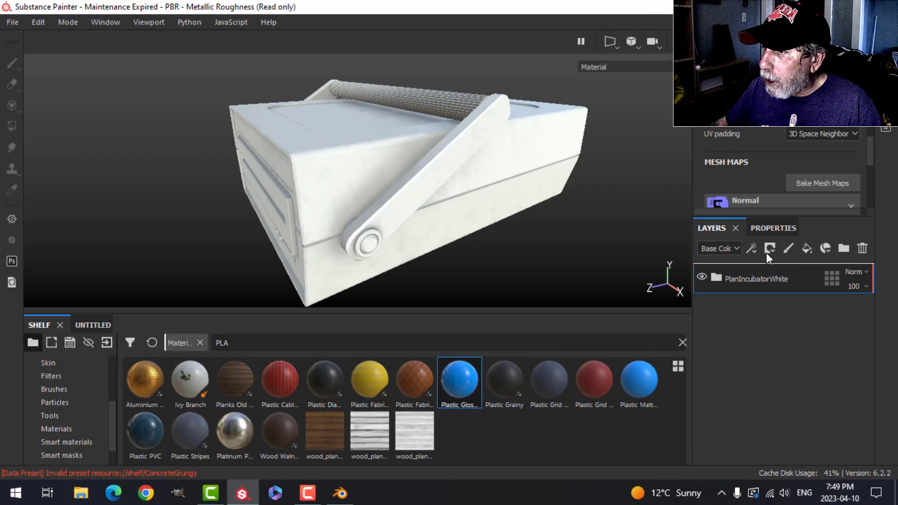
click(771, 227)
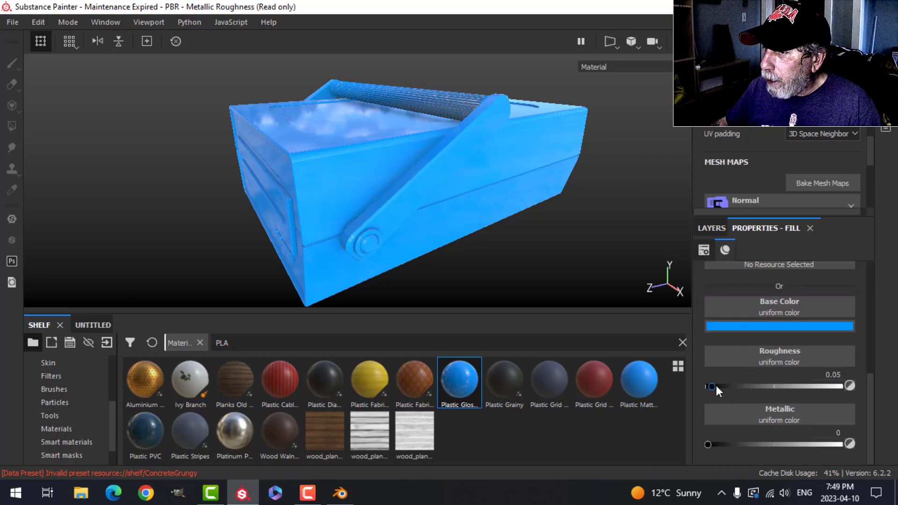
Step: Set the Plastic Glossy fill's roughness to about 0.3 and its base color to orange with a hue of 0.042
drag(717, 387, 747, 386)
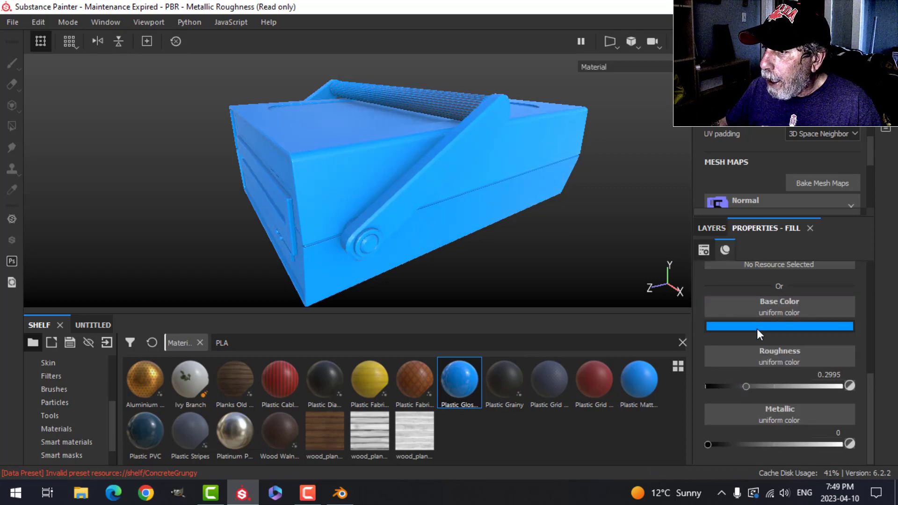
click(759, 328)
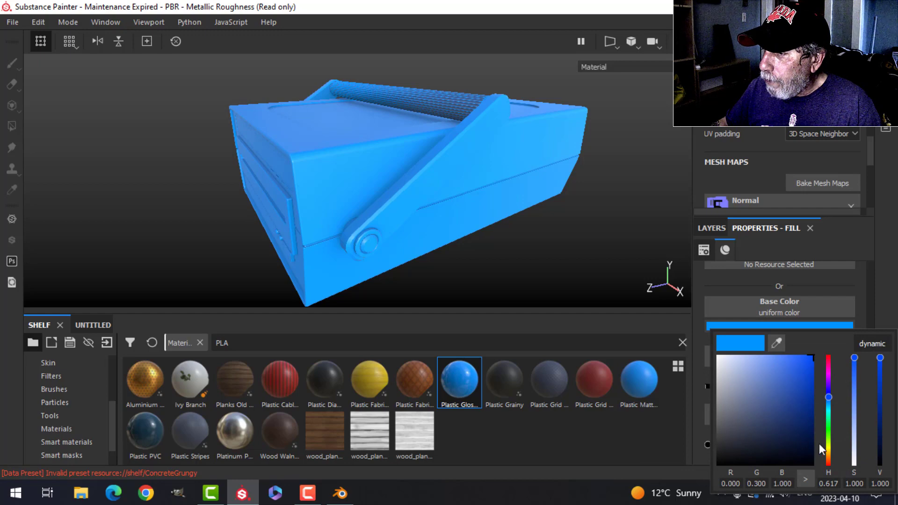
drag(828, 446, 831, 461)
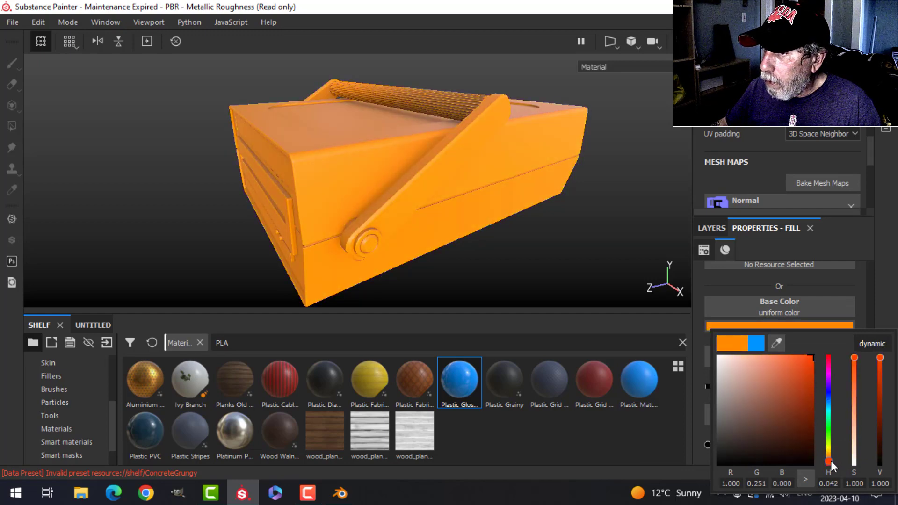
Step: Add a black mask to the orange Plastic Glossy Pure layer
click(716, 227)
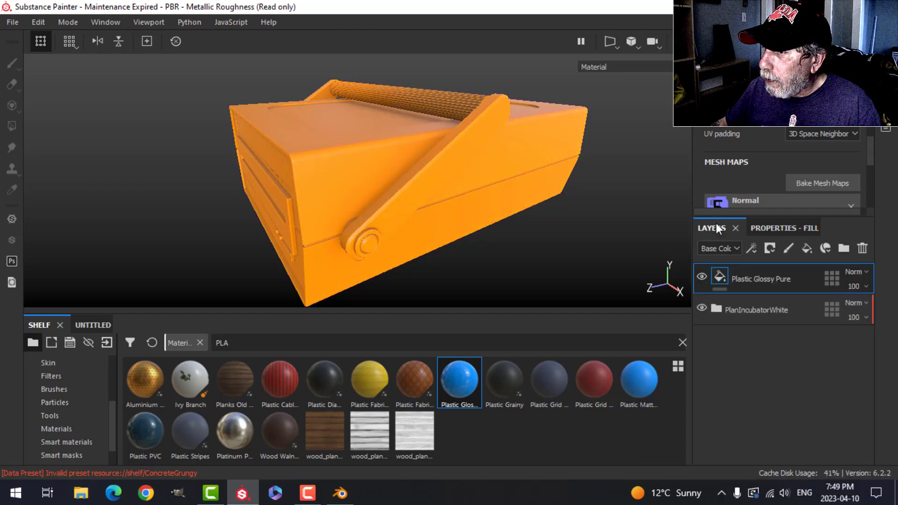
click(769, 249)
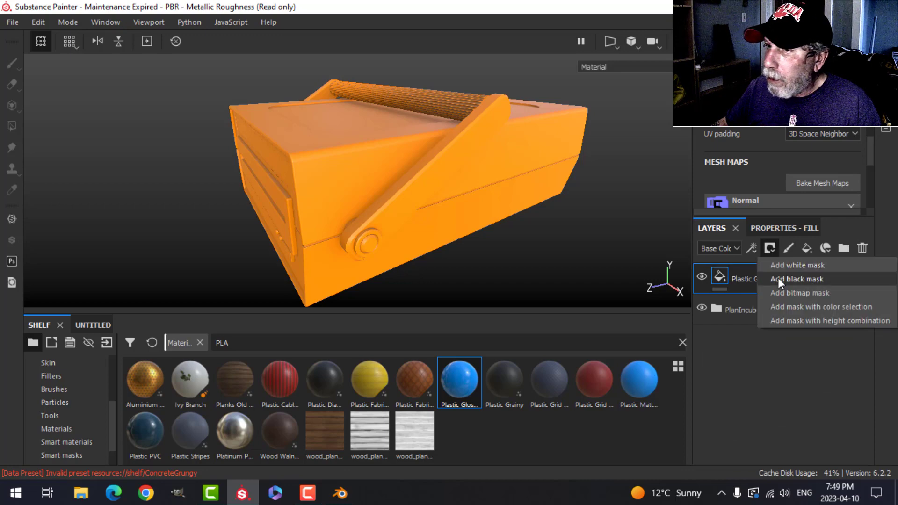
click(786, 279)
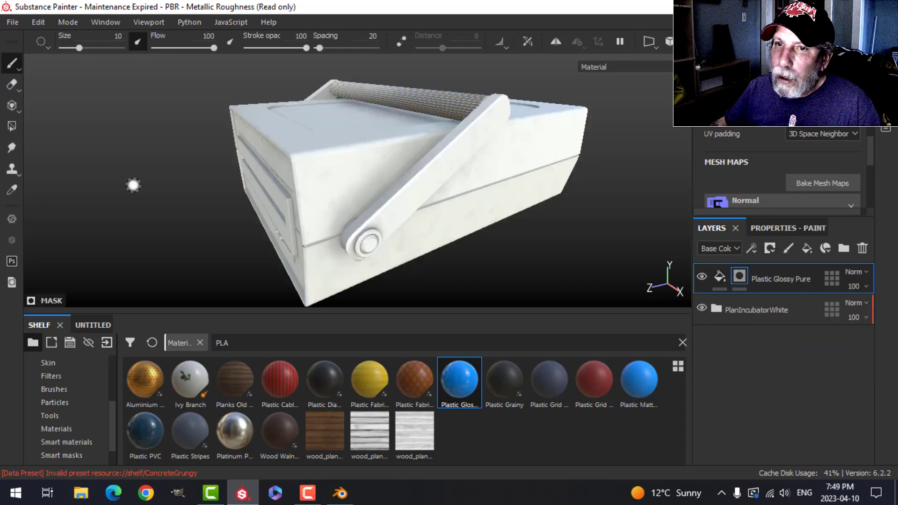
Step: Reveal the orange plastic on the carrying handle's side arms using Polygon Fill in mesh fill mode
click(12, 126)
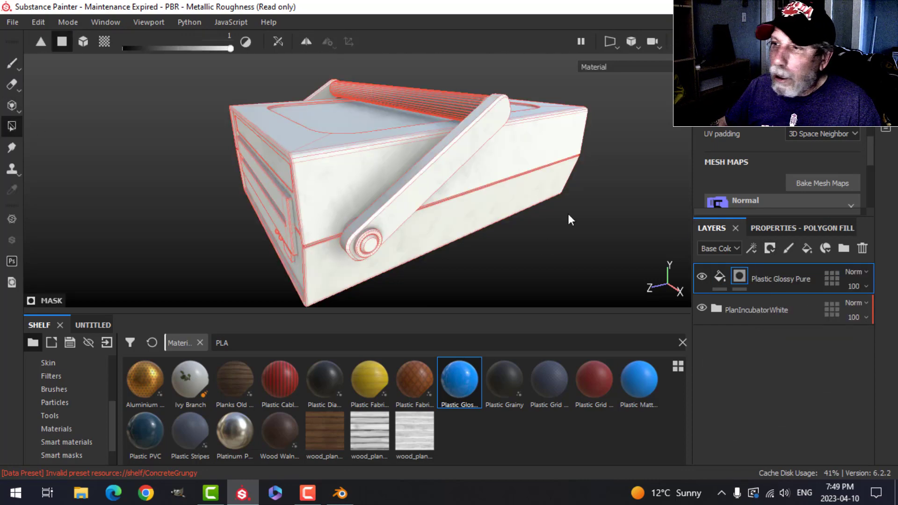
click(825, 226)
click(784, 250)
click(421, 188)
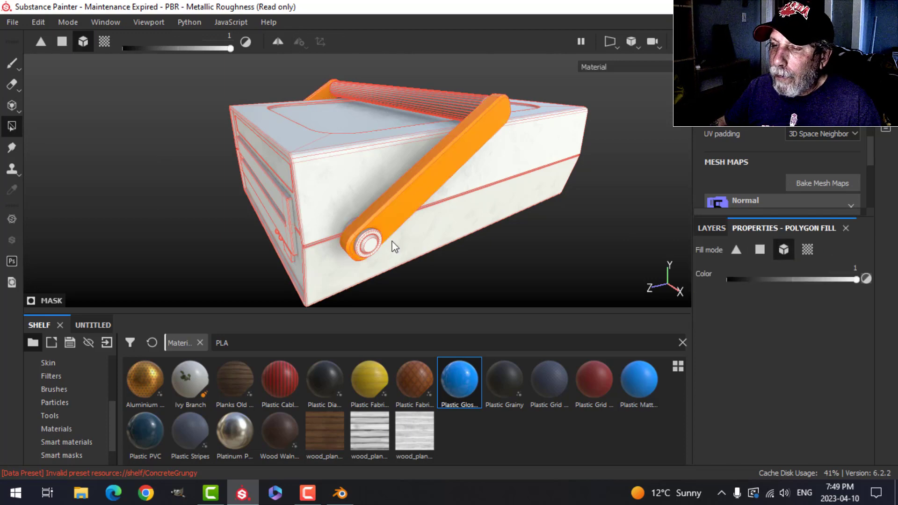
alt+drag(391, 245, 419, 245)
alt+drag(495, 192, 513, 197)
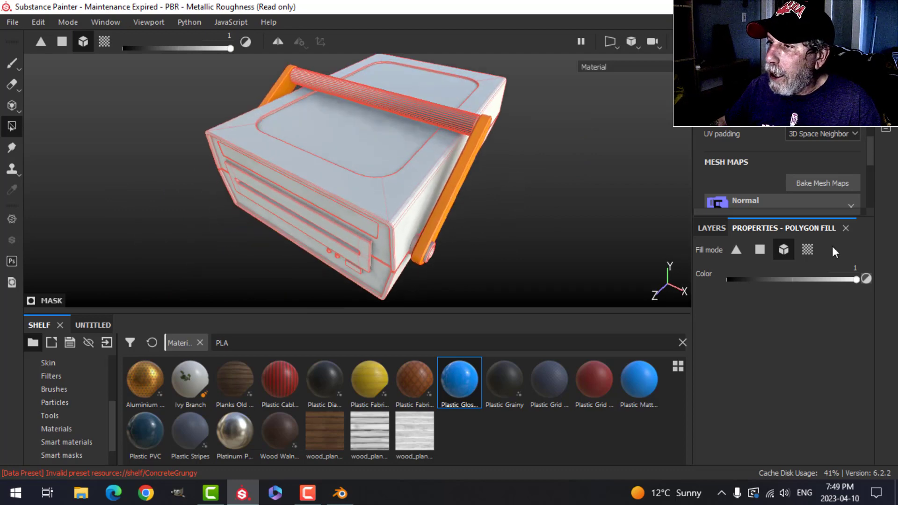
click(12, 65)
alt+drag(543, 224, 516, 189)
Step: Duplicate the orange Plastic Glossy Pure layer and clear the copy's mask
click(712, 228)
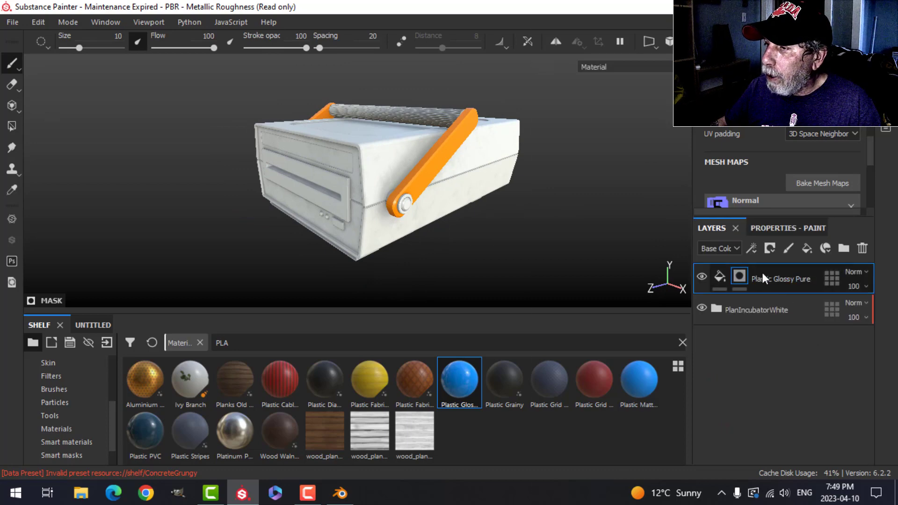
right_click(762, 273)
click(622, 260)
right_click(741, 275)
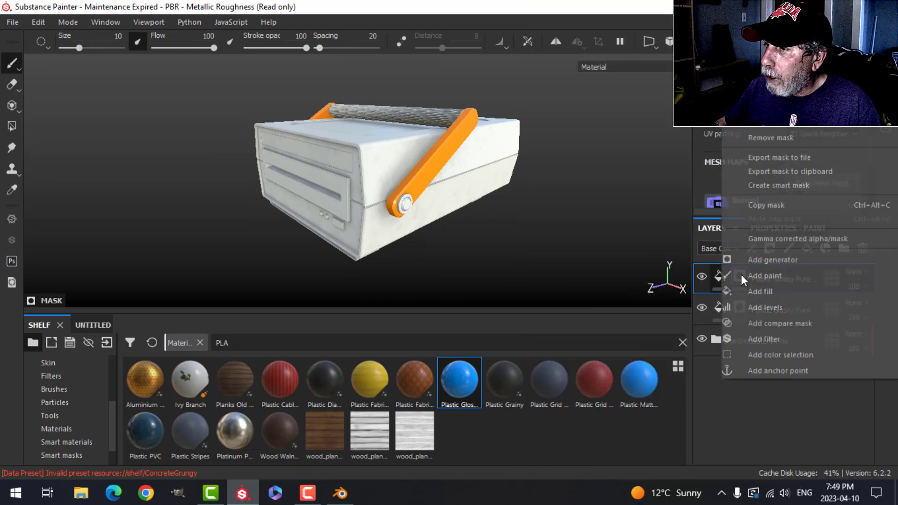
click(772, 124)
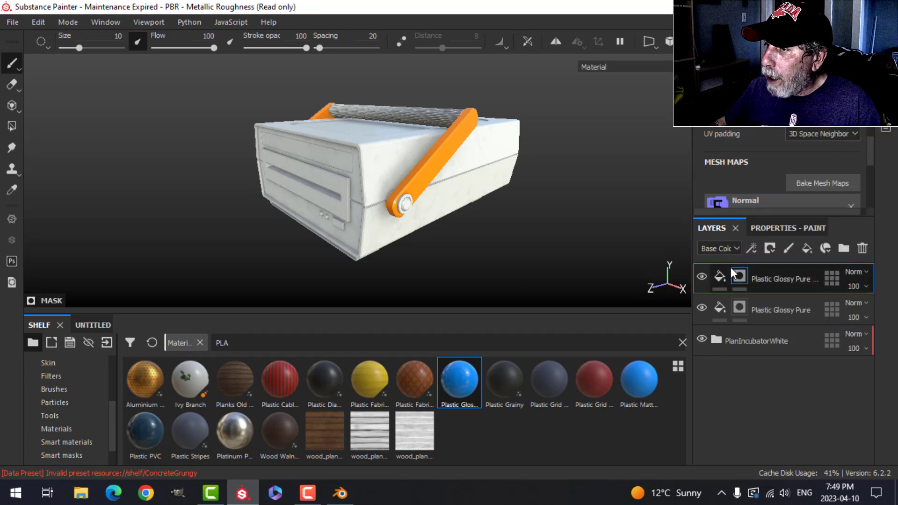
Step: Set the duplicated layer's base color to a near-black gray with RGB values of about 0.012
click(777, 234)
click(770, 325)
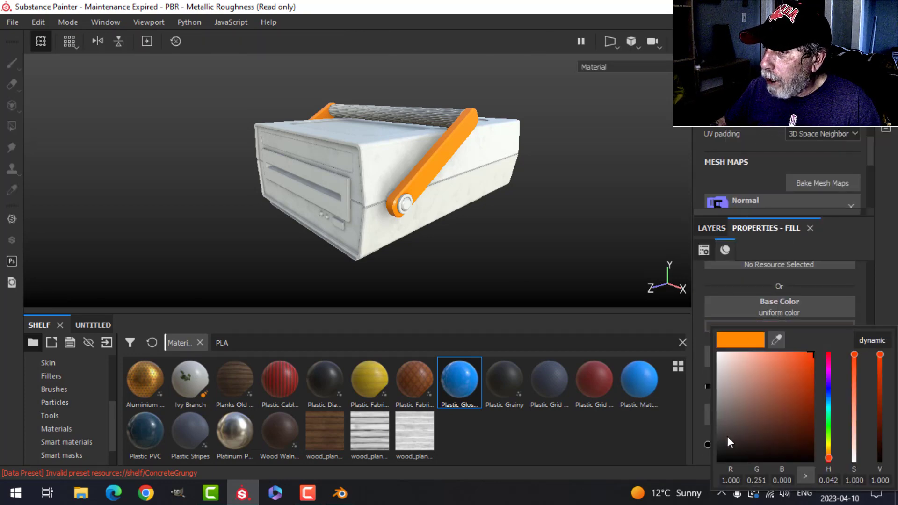
click(717, 448)
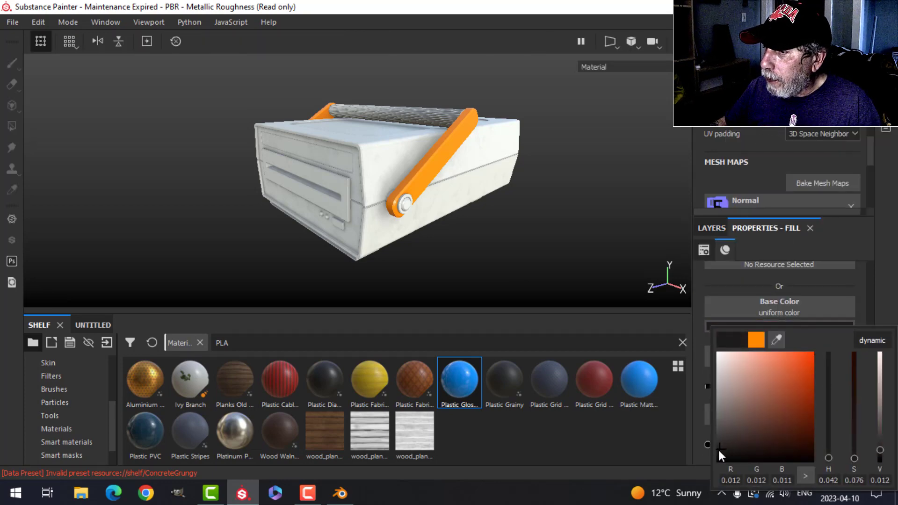
Step: Fill the front disk-slot panel in the duplicated layer's mask with Polygon Fill so it takes the black plastic
click(712, 228)
click(739, 276)
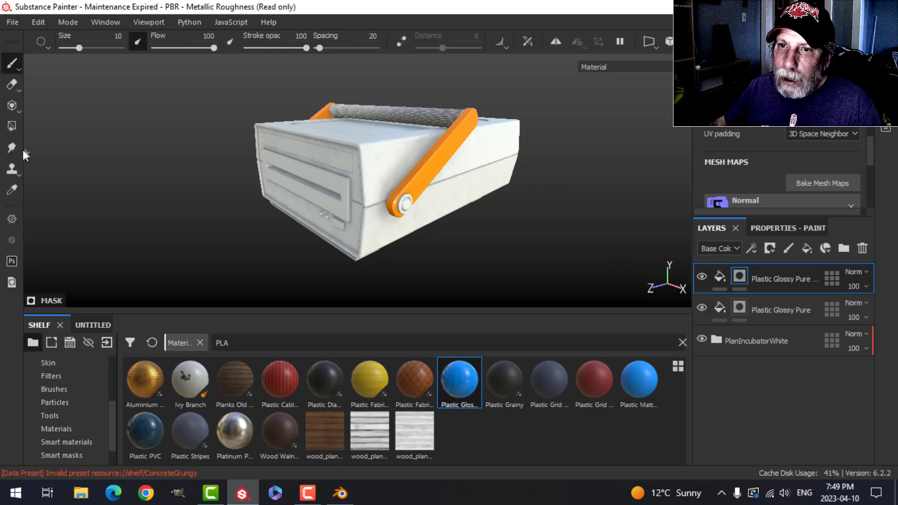
click(13, 125)
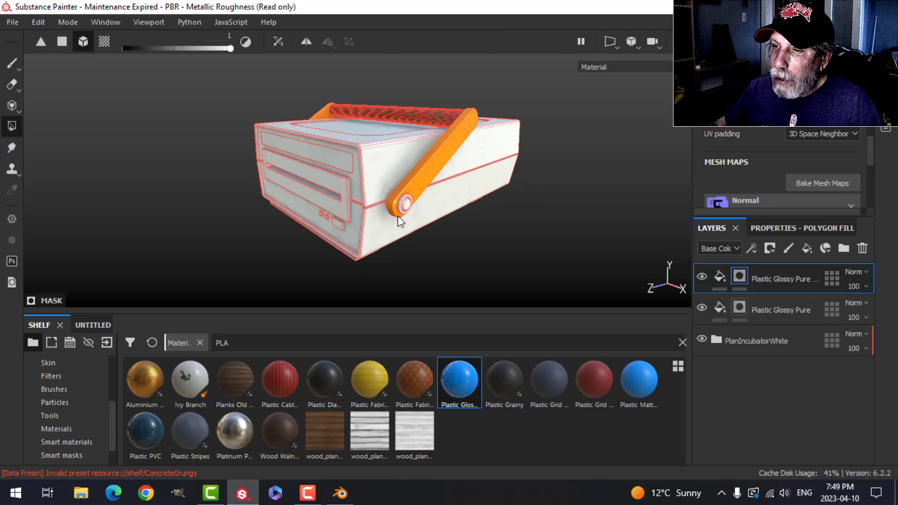
click(330, 189)
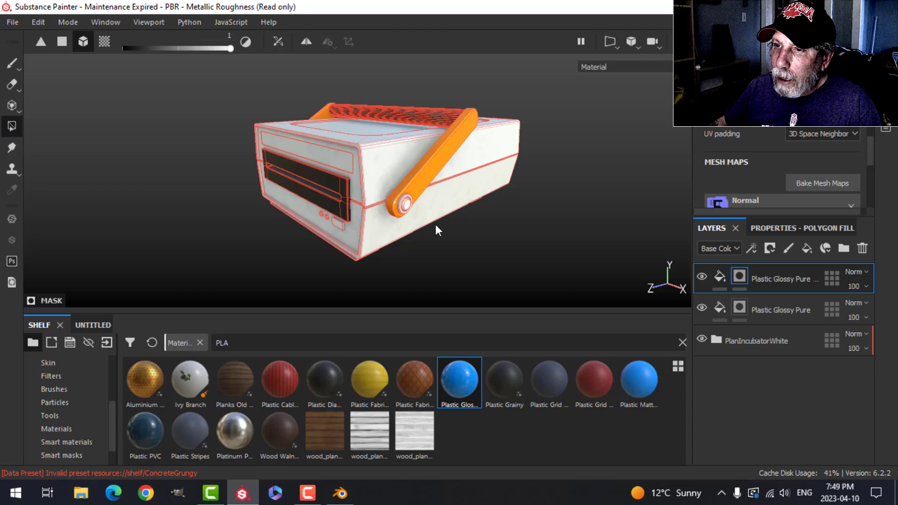
Step: Extend the black plastic mask to the drive's feet and the handle's ribbed grip
click(14, 64)
mouse_move(323, 191)
alt+mouse_down()
mouse_move(417, 177)
mouse_move(415, 151)
mouse_move(339, 124)
mouse_move(463, 219)
mouse_move(433, 185)
mouse_move(412, 183)
alt+mouse_up()
click(11, 125)
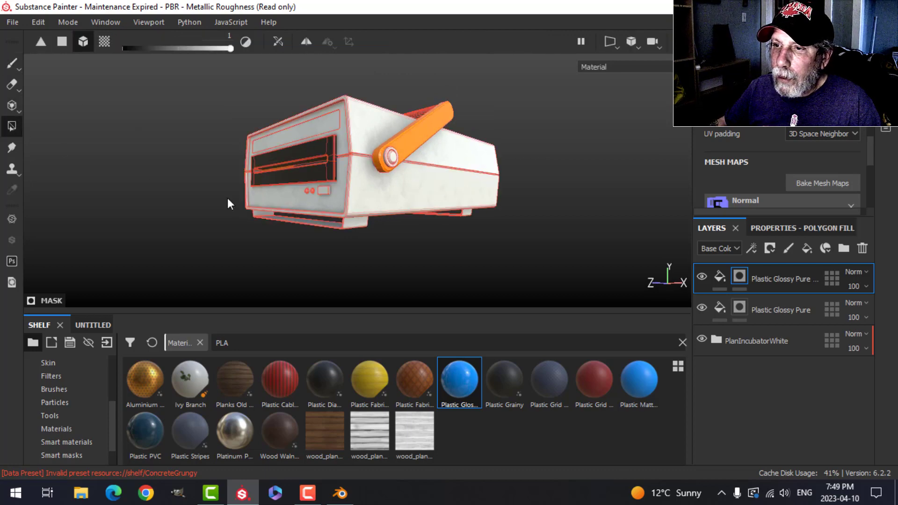
click(358, 224)
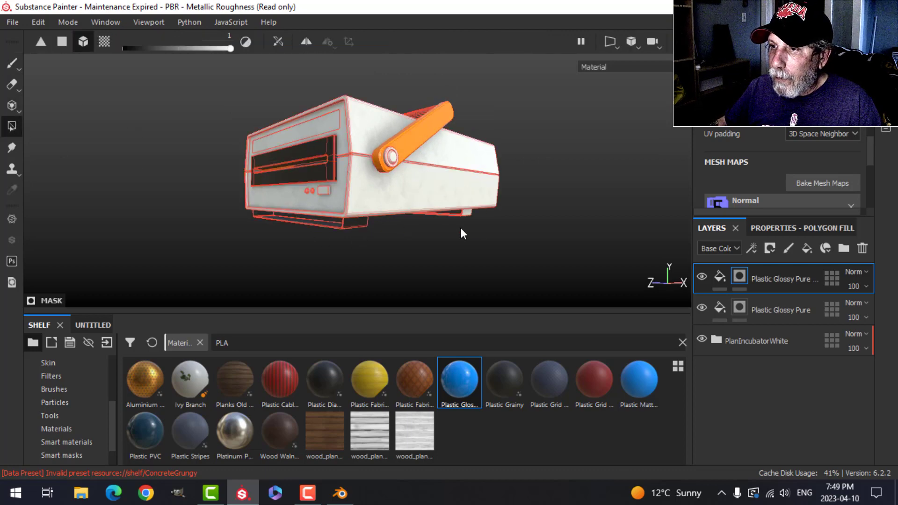
click(11, 63)
mouse_move(458, 187)
alt+mouse_down()
mouse_move(556, 171)
mouse_move(418, 239)
mouse_move(344, 234)
mouse_move(379, 262)
alt+mouse_up()
mouse_move(379, 262)
alt+middle_down()
mouse_move(496, 140)
mouse_move(412, 235)
mouse_move(414, 250)
alt+middle_up()
alt+drag(414, 250, 419, 216)
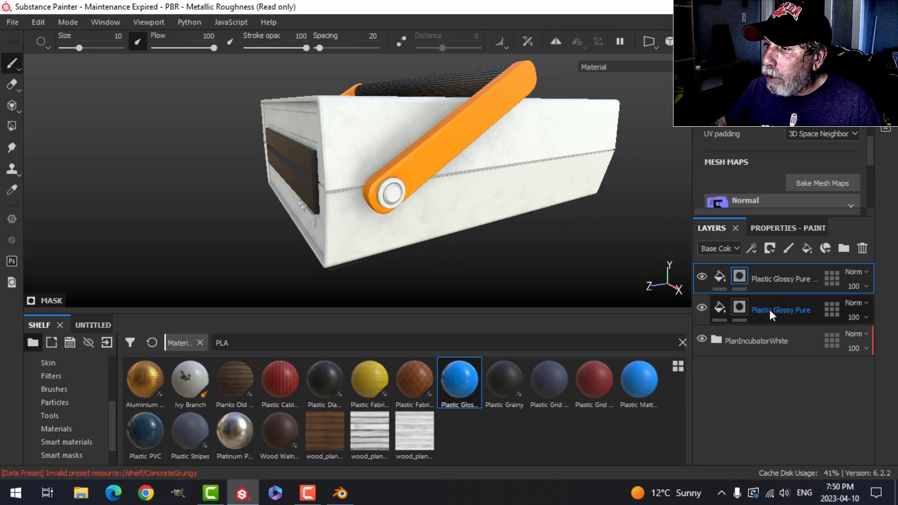
Step: Add the handle's pivot knobs to the black plastic mask, undoing any stray fills
click(12, 125)
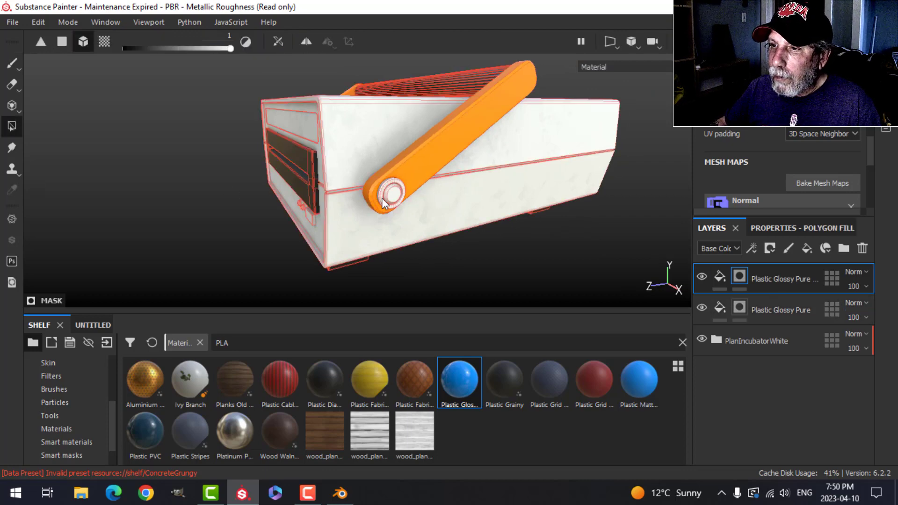
alt+drag(156, 117, 398, 140)
alt+middle_drag(397, 140, 408, 165)
scroll(317, 232, down, 5)
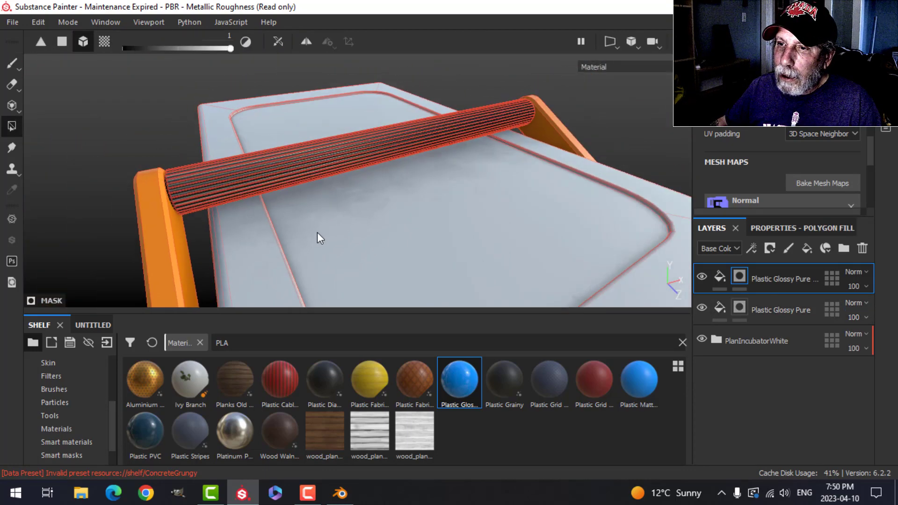
alt+middle_drag(374, 265, 454, 65)
click(361, 237)
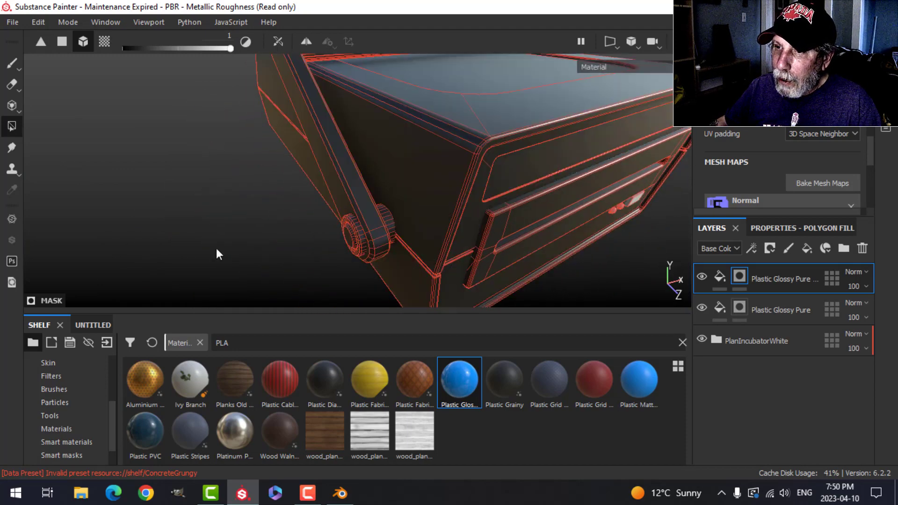
key(ctrl+z)
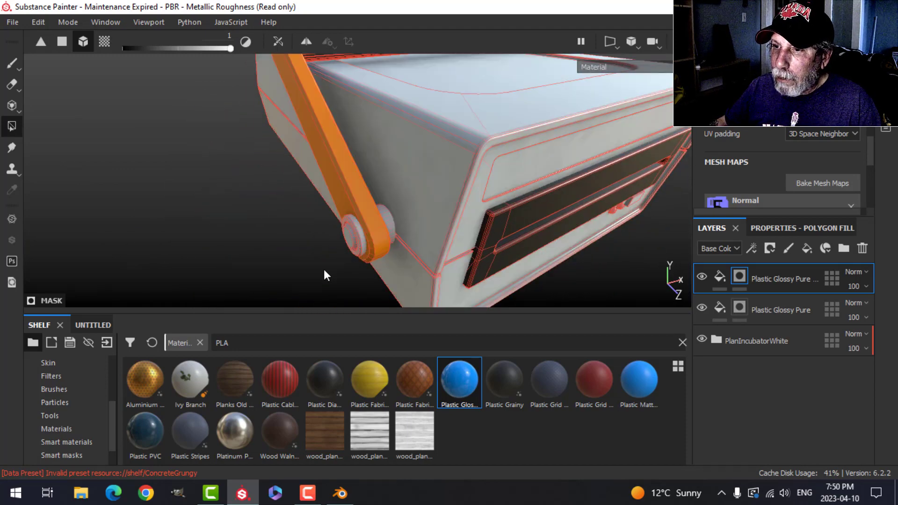
click(347, 237)
key(ctrl+z)
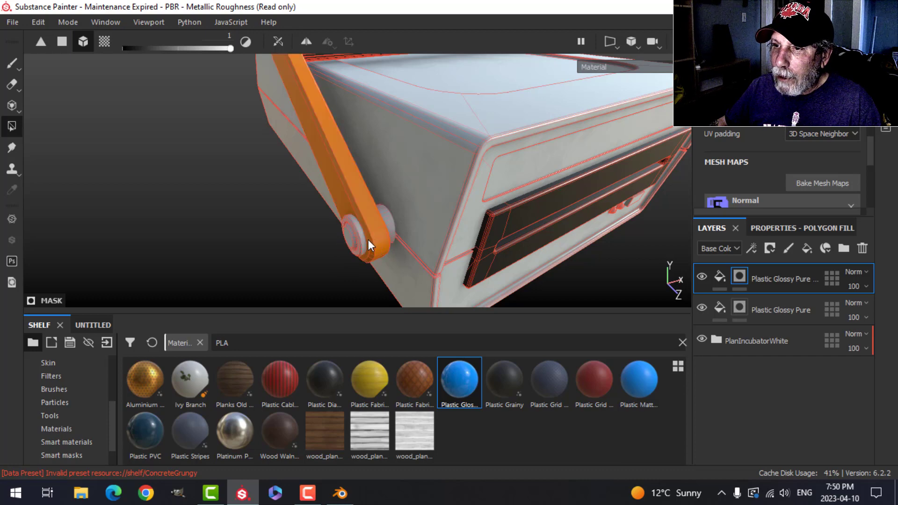
click(352, 234)
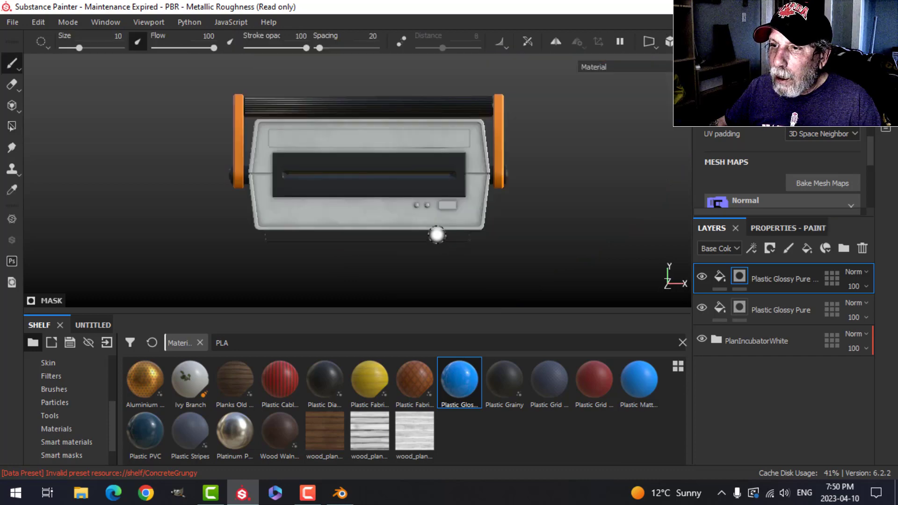
Step: Add a new paint layer, limit the brush to the height channel and set its height to about -0.39
alt+right_drag(437, 234, 460, 234)
alt+middle_drag(460, 234, 424, 234)
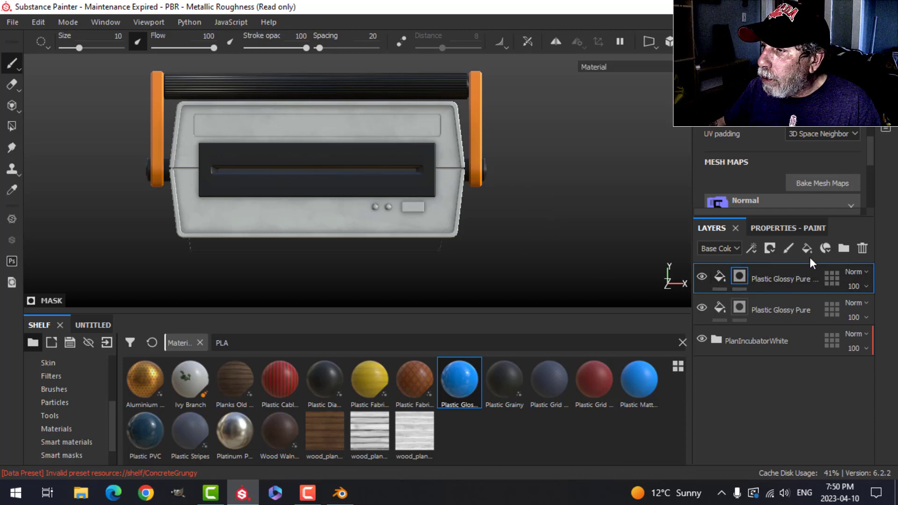
click(788, 248)
click(786, 229)
scroll(777, 367, down, 8)
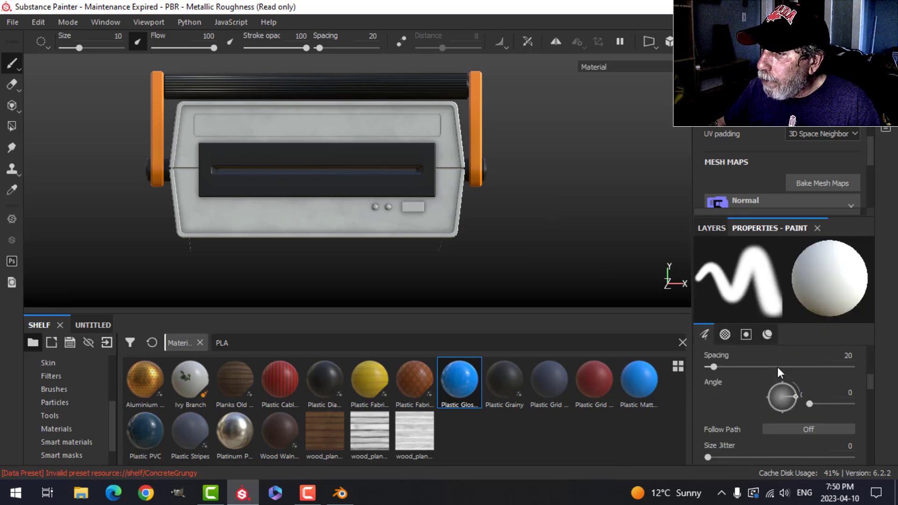
scroll(779, 368, down, 10)
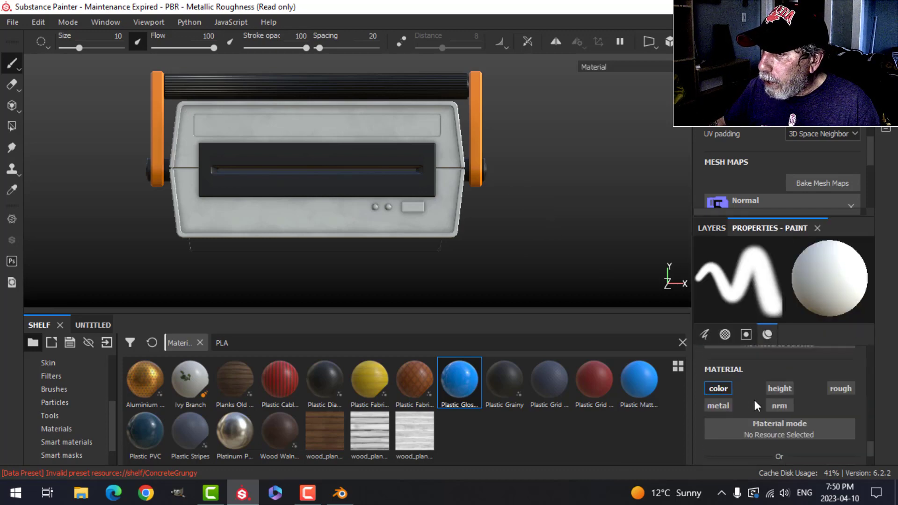
click(773, 388)
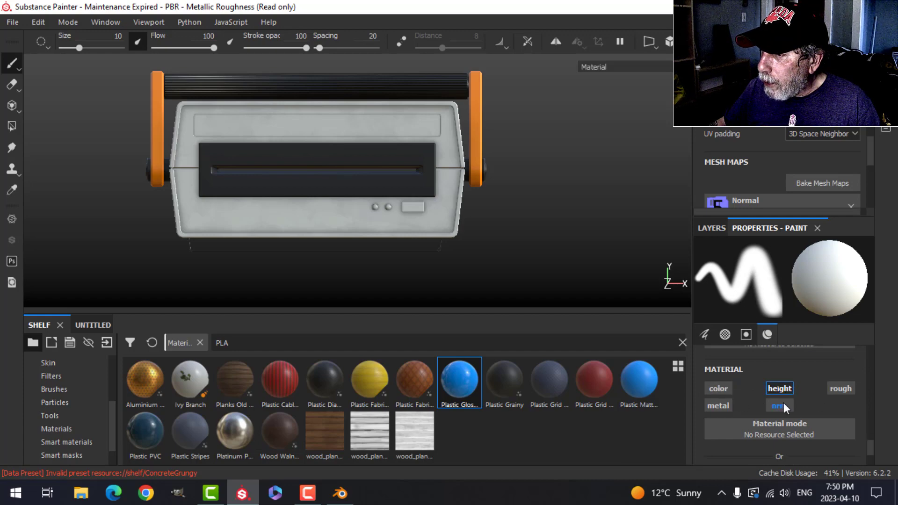
scroll(784, 404, down, 3)
drag(774, 446, 747, 445)
scroll(52, 388, up, 3)
Step: Find the JRO_Bolts alpha by searching the alphas for BOLT, load it in the brush and reduce the brush size to about 7.65
click(52, 389)
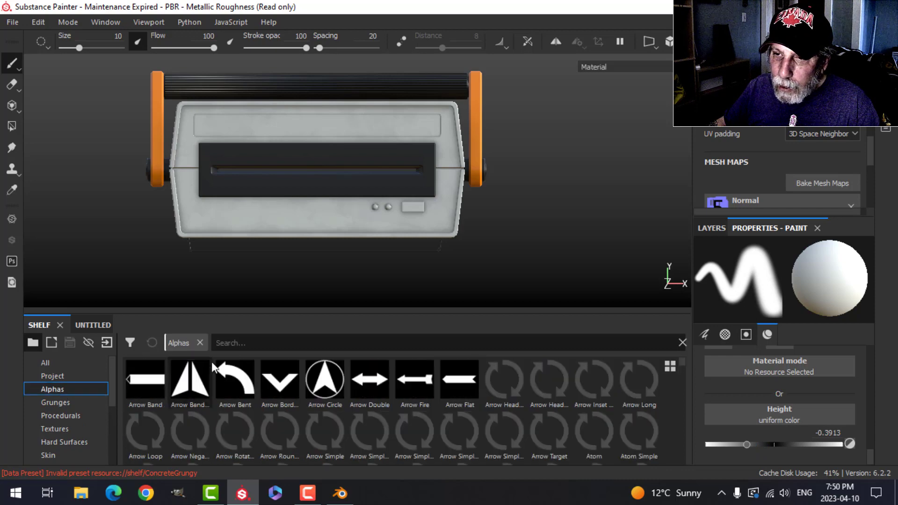
click(273, 343)
text(BOLT)
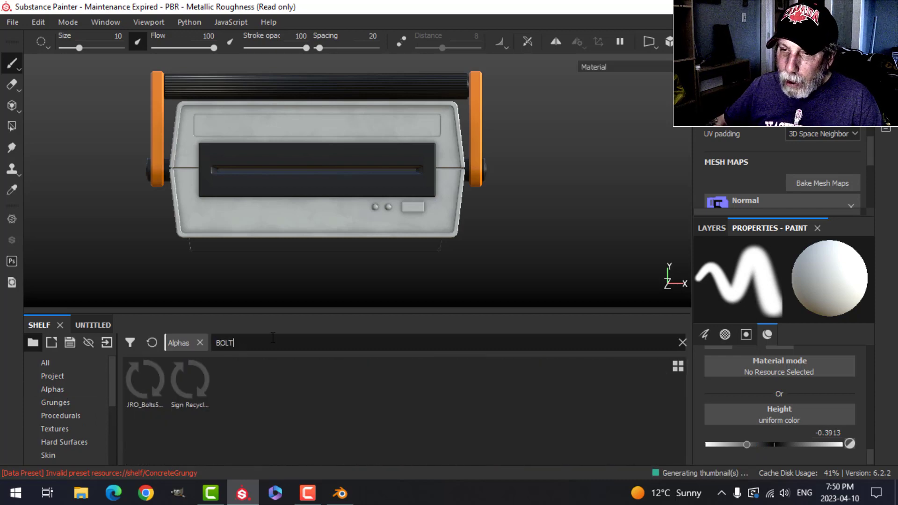
click(141, 388)
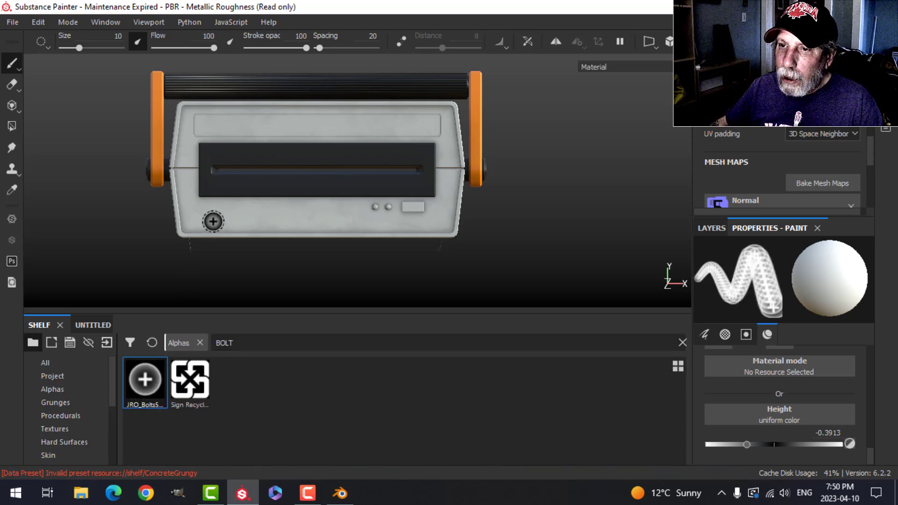
ctrl+right_drag(202, 218, 184, 218)
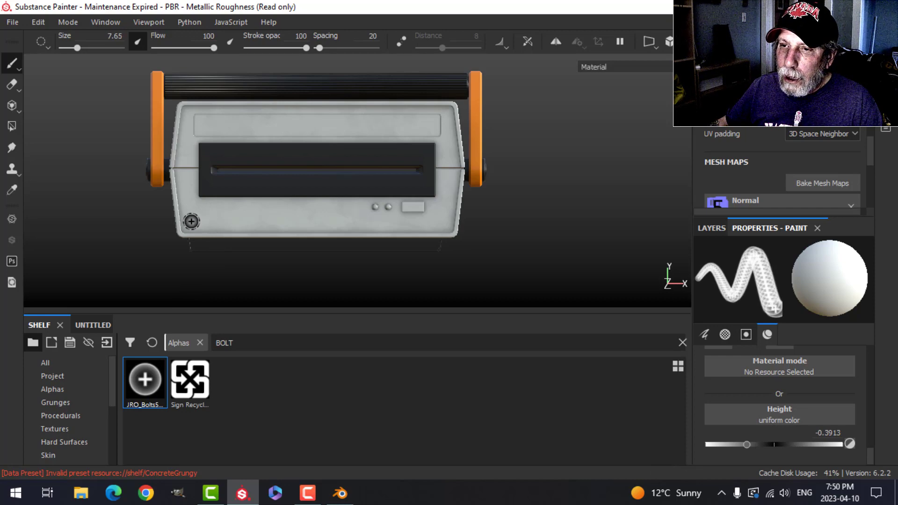
scroll(273, 227, up, 3)
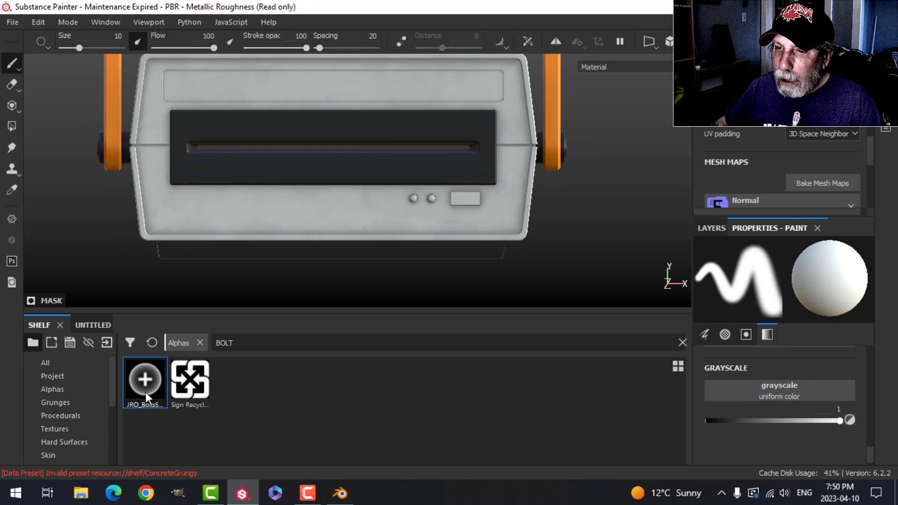
Step: Redo the adding of the paint layer above the black plastic layer and select it for painting
click(146, 393)
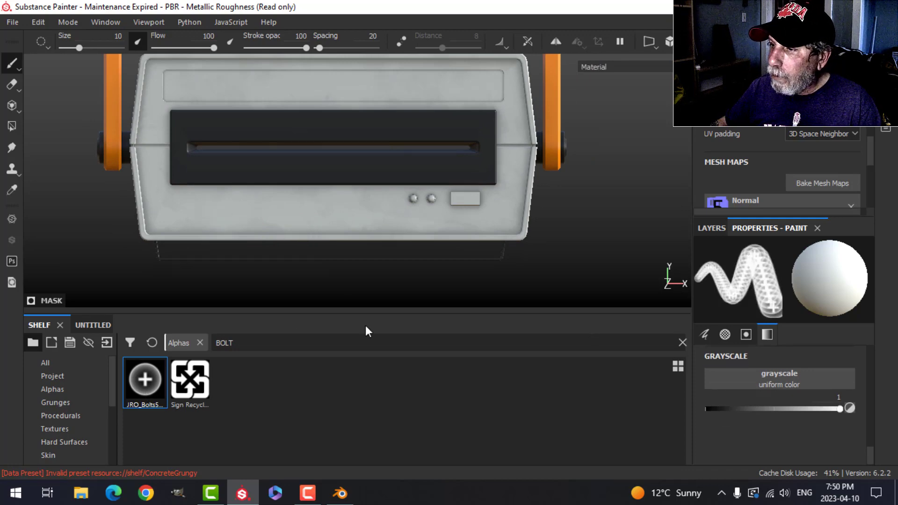
click(721, 231)
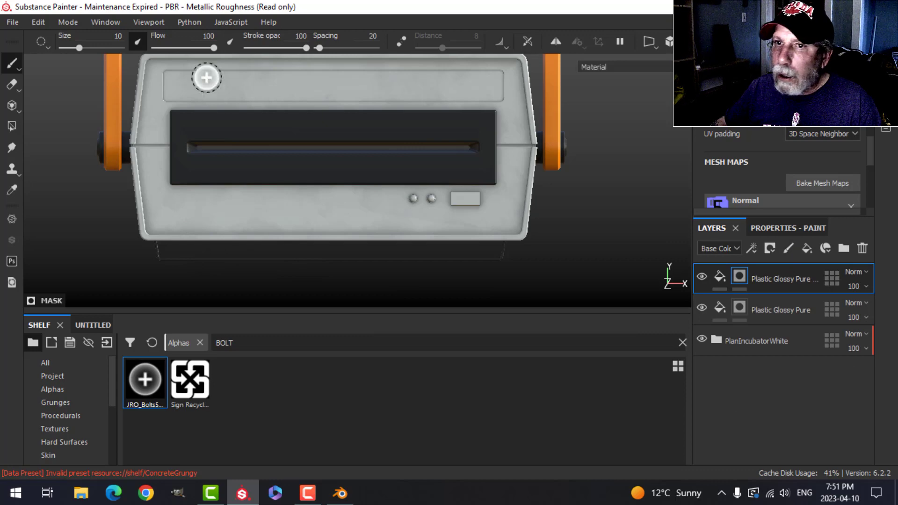
click(41, 22)
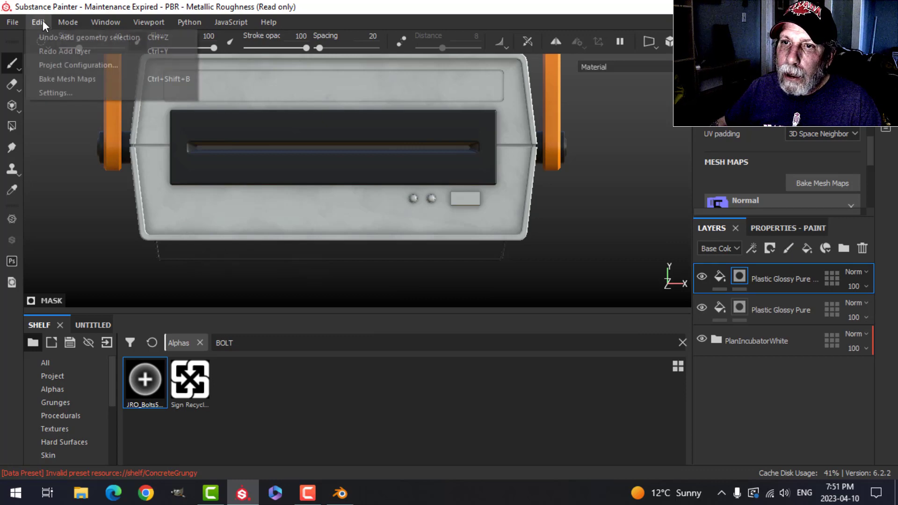
click(56, 51)
click(767, 280)
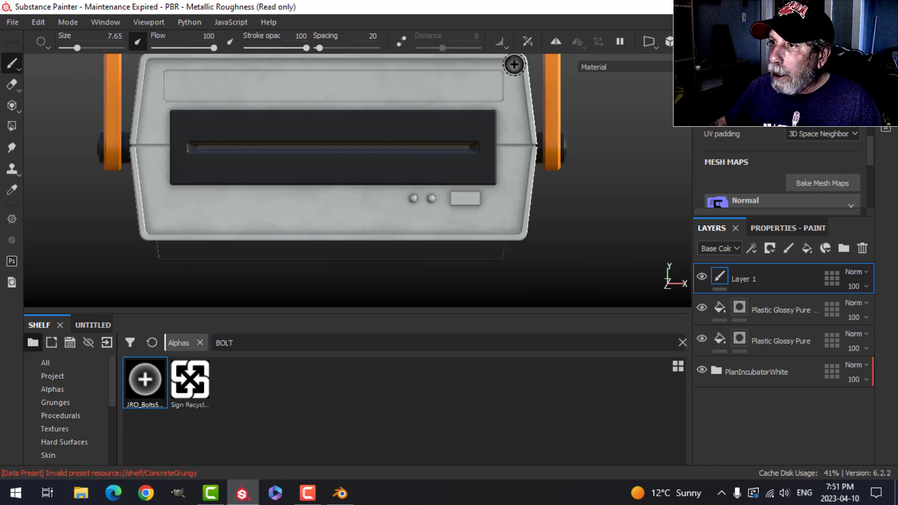
Step: With symmetry off and brush size 3.12, stamp eight bolts at the corners of the front face's upper and lower halves
click(556, 41)
key([)
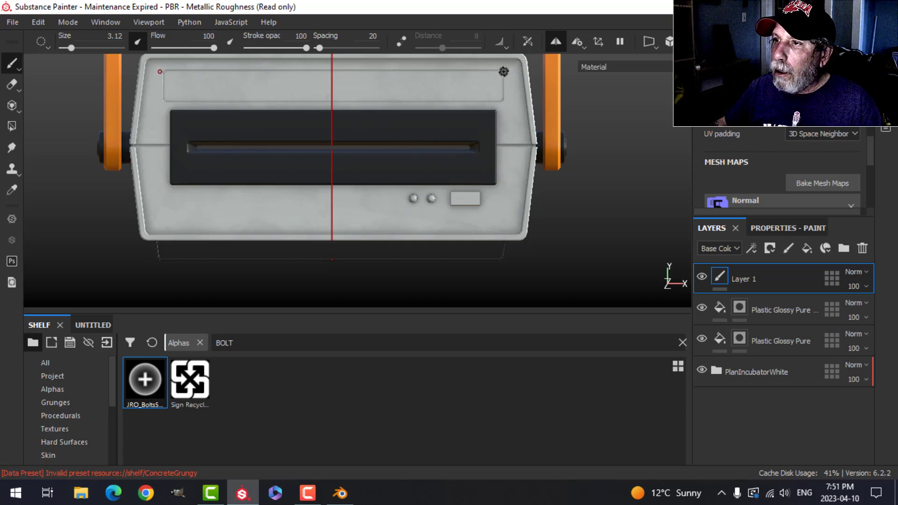
click(559, 41)
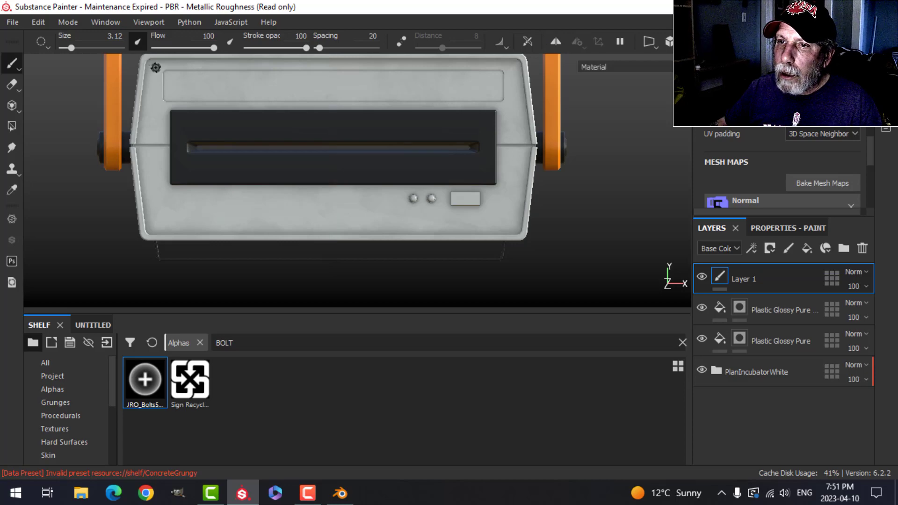
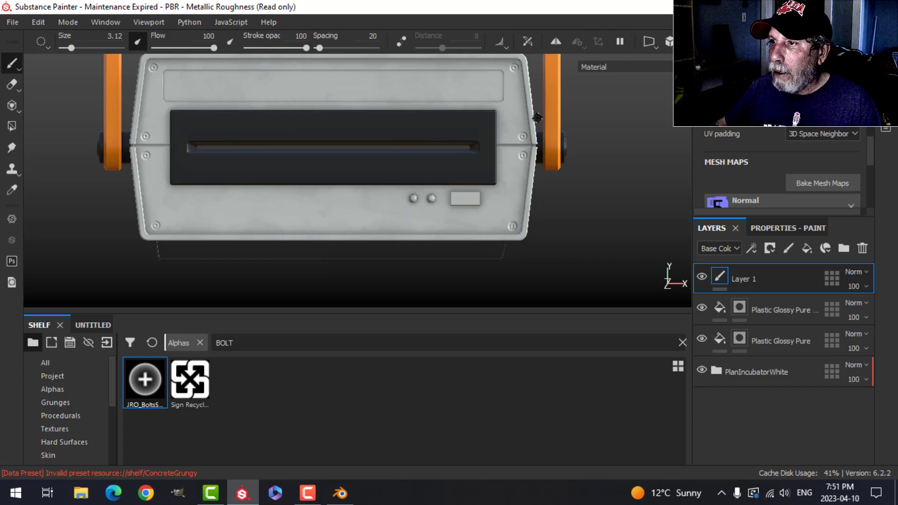
scroll(462, 221, down, 2)
mouse_move(528, 223)
alt+mouse_down()
mouse_move(453, 239)
mouse_move(536, 223)
mouse_move(539, 231)
alt+mouse_up()
alt+drag(484, 238, 520, 208)
alt+drag(586, 196, 567, 231)
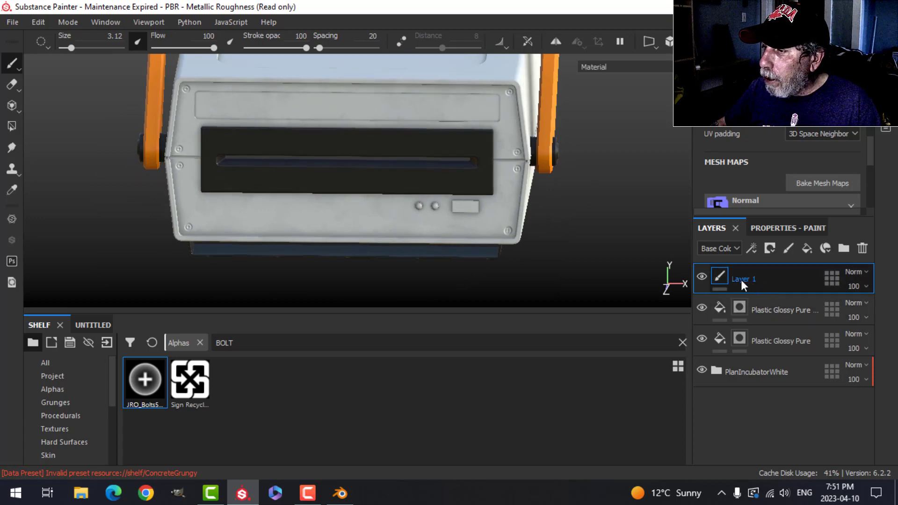
Step: Add a fill layer above the bolt layer, limit it to the color and roughness channels and set roughness to 1
click(806, 249)
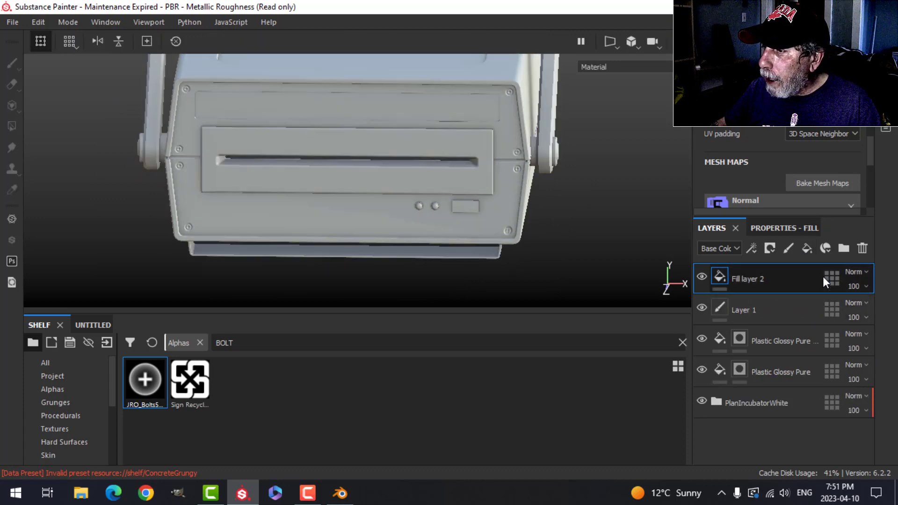
click(794, 226)
scroll(749, 325, up, 3)
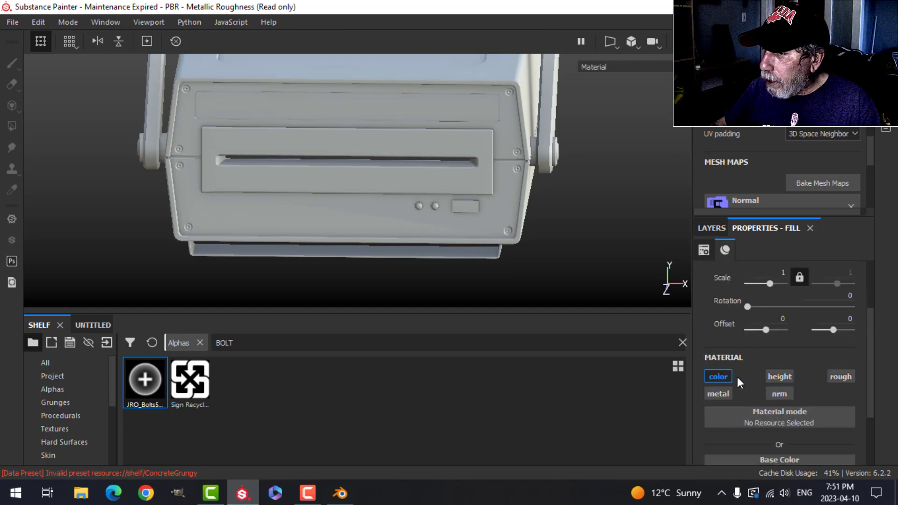
click(842, 377)
scroll(808, 402, down, 2)
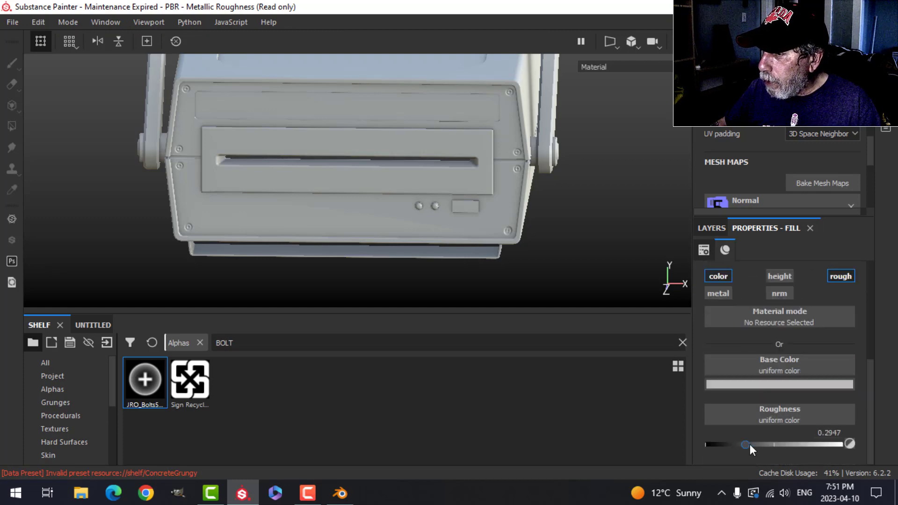
Step: Set the fill layer's base color to a very dark yellow-brown, RGB 0.010, 0.009, 0.000
click(816, 383)
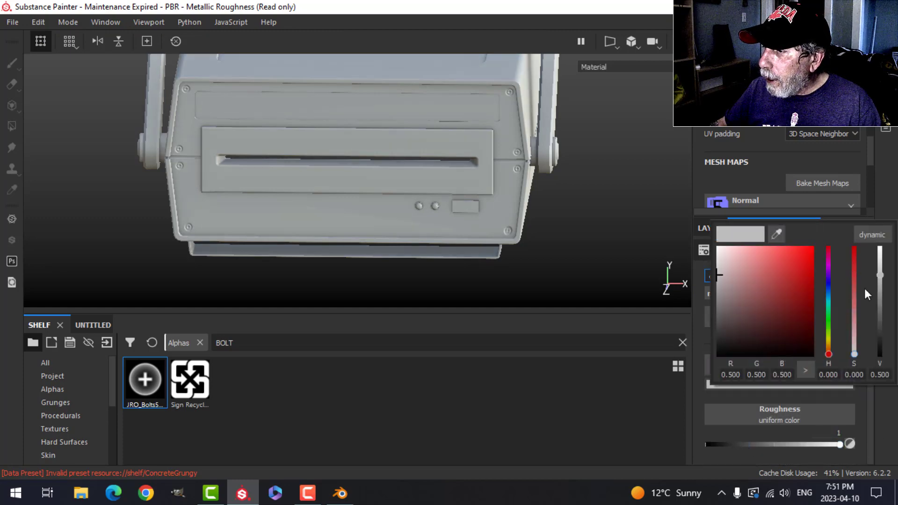
drag(831, 350, 827, 344)
click(791, 344)
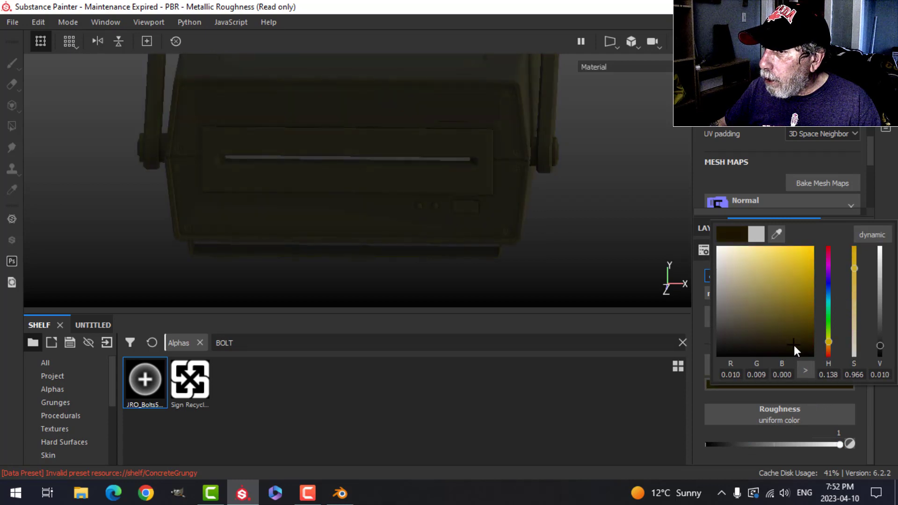
Step: Add a black mask to Fill layer 2 and apply a Dirt generator to it
click(710, 228)
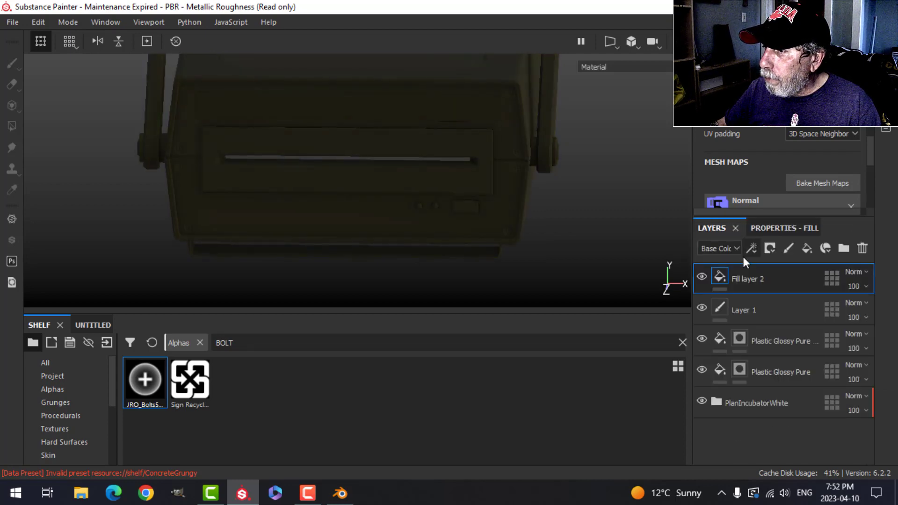
click(768, 248)
click(784, 278)
click(769, 248)
click(774, 265)
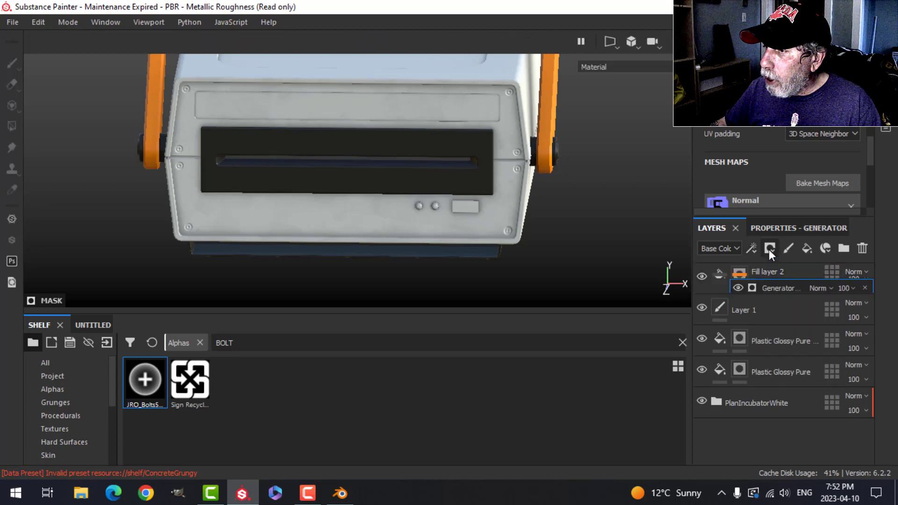
click(779, 269)
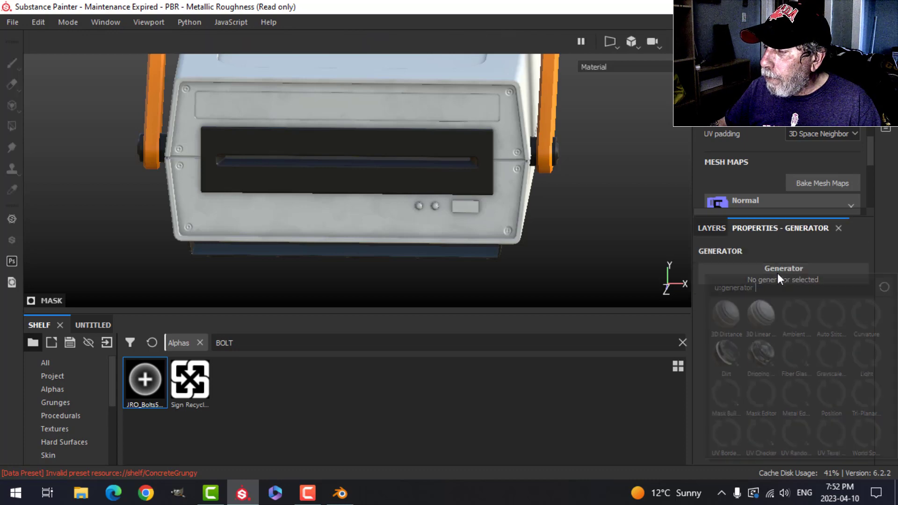
click(726, 360)
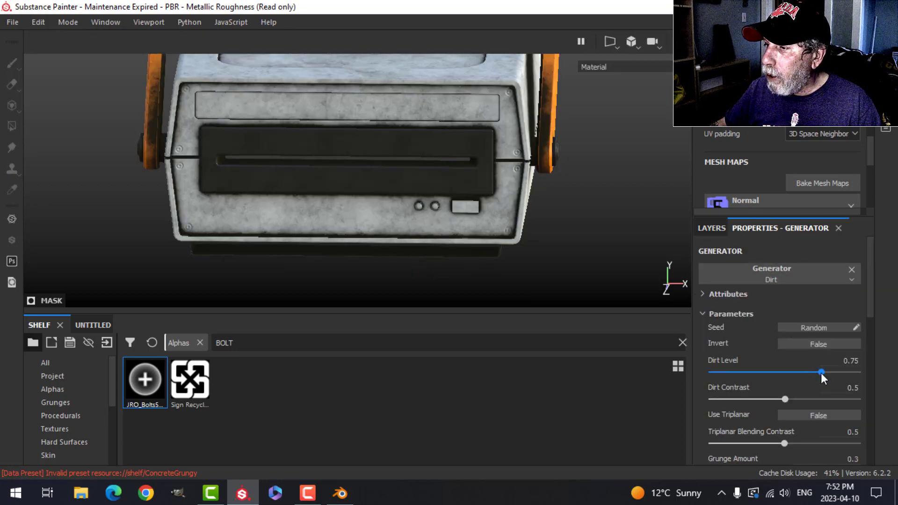
Step: Lower the generator's Dirt Level to 0.53 and check the grime on the drive's front and underside
drag(821, 372, 760, 375)
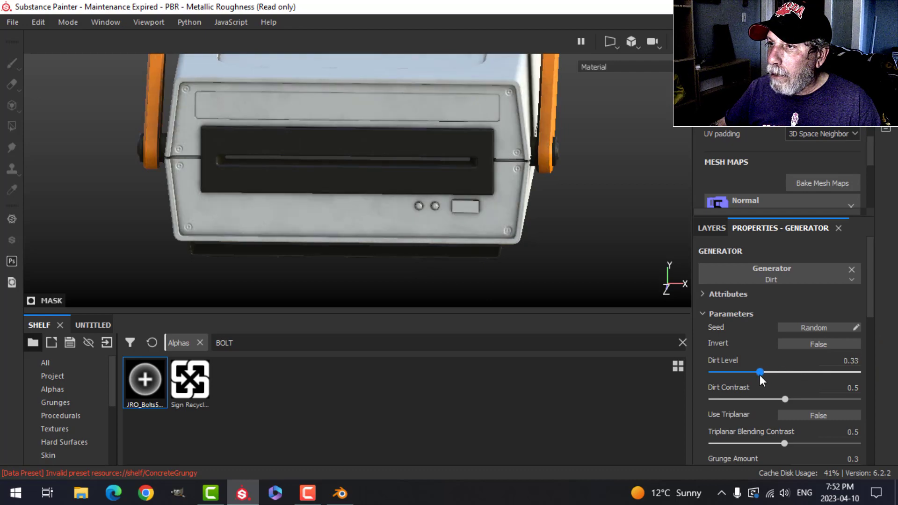
alt+drag(465, 235, 478, 241)
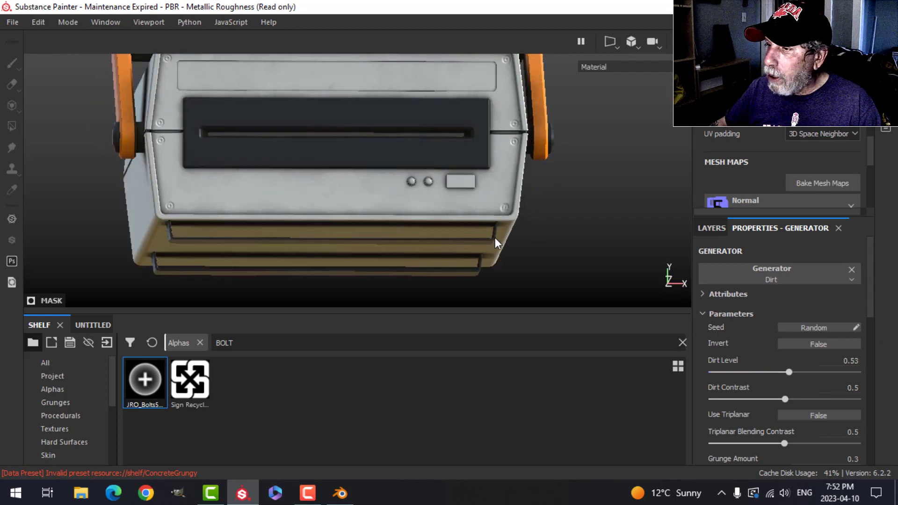
alt+middle_drag(495, 239, 491, 225)
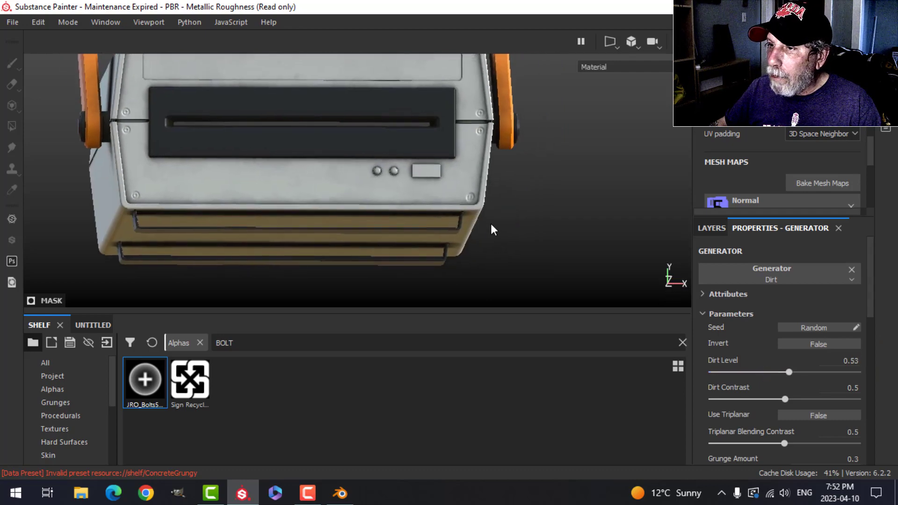
alt+drag(491, 225, 495, 254)
Step: Add an anchor point to Layer 1, the painted bolt layer
click(715, 230)
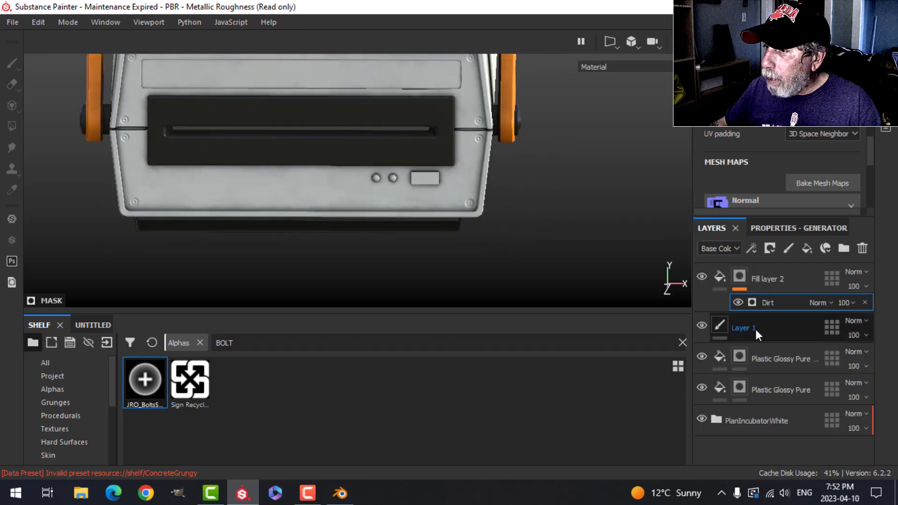
click(748, 326)
click(751, 247)
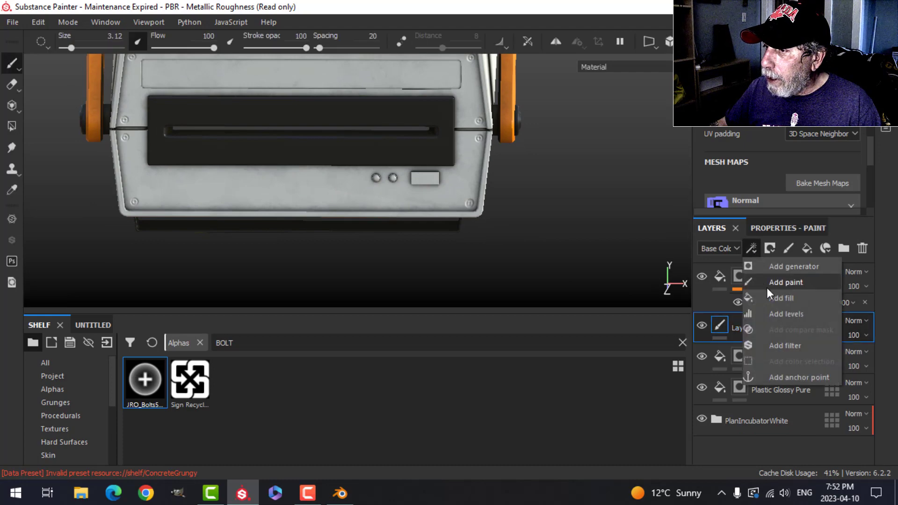
click(796, 377)
click(782, 229)
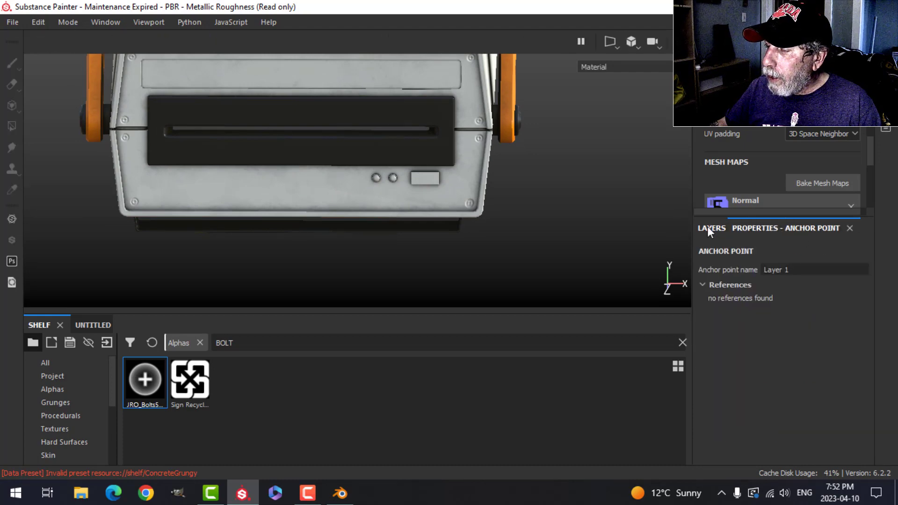
Step: Enable Micro Height in the micro details of the Dirt generator on Fill layer 2's mask
click(710, 229)
click(770, 303)
click(787, 228)
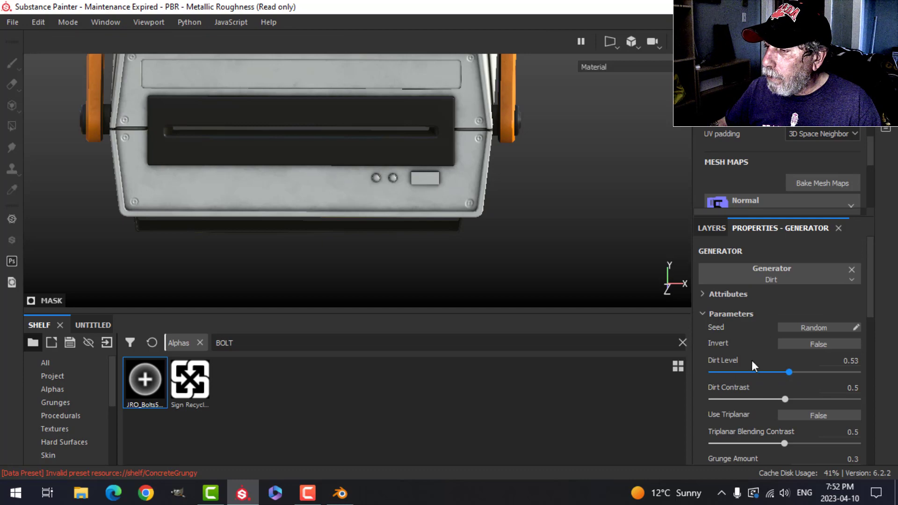
scroll(757, 423, down, 3)
click(744, 402)
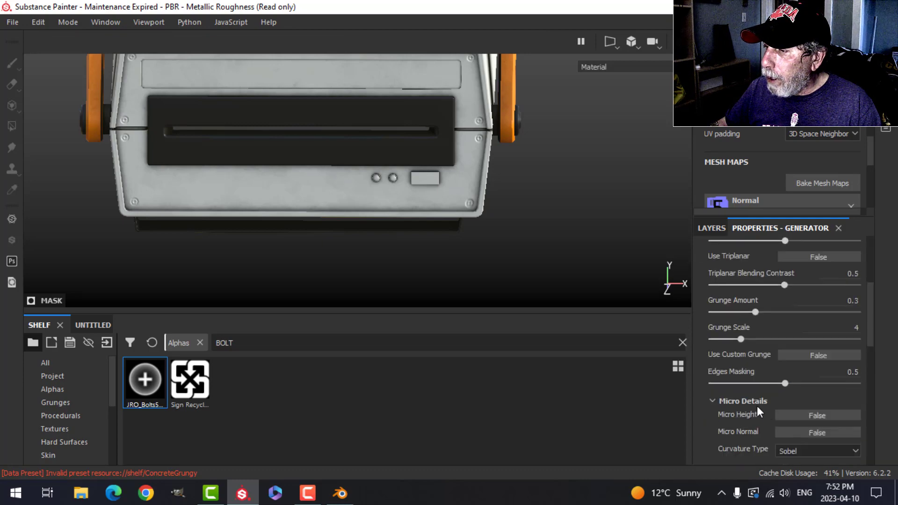
scroll(786, 393, down, 2)
scroll(813, 397, down, 10)
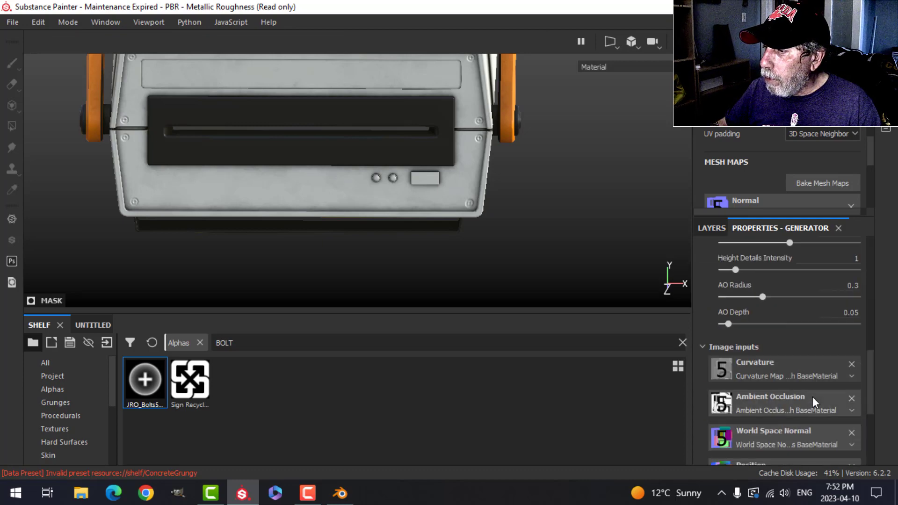
Step: Assign the Layer 1 anchor point to the generator's Micro Height input and set its referenced channel to Height
click(797, 428)
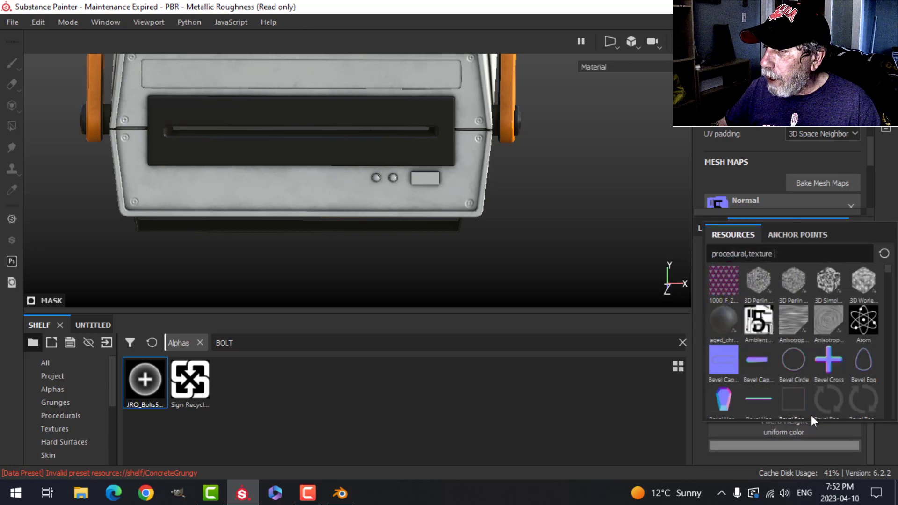
click(802, 236)
click(738, 255)
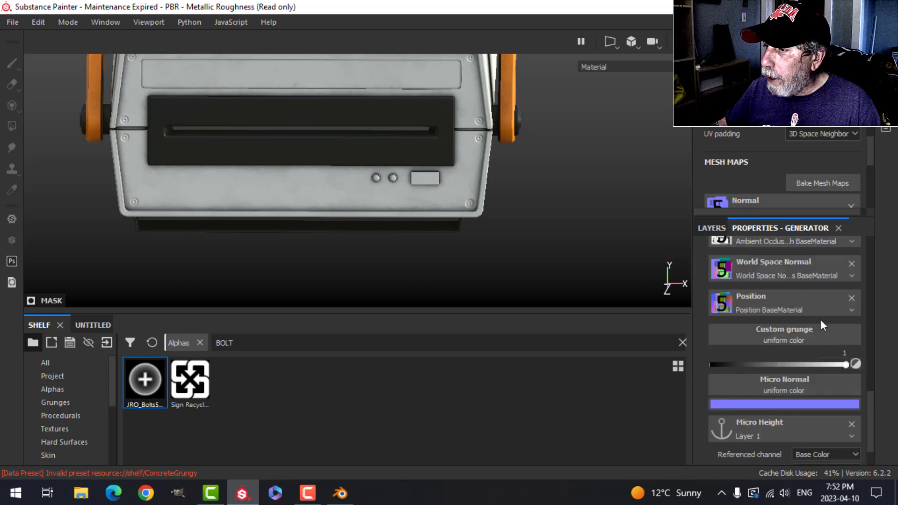
scroll(811, 445, down, 2)
click(810, 408)
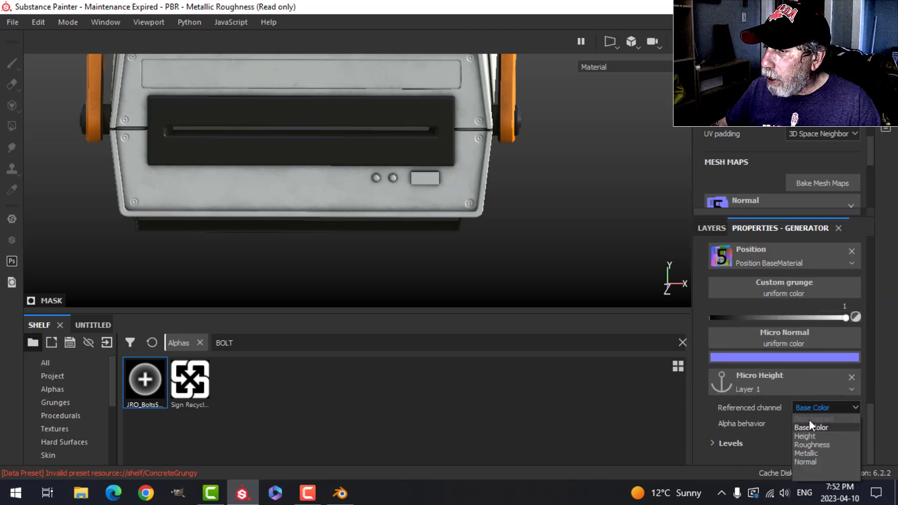
click(810, 428)
scroll(495, 226, down, 3)
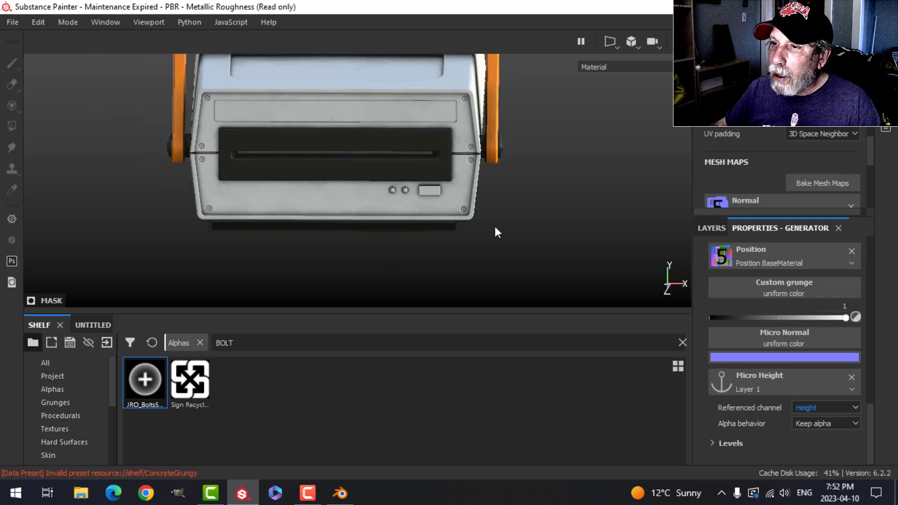
Step: Select Layer 1, the painted bolt layer, and set its brush material height to -0.1208
scroll(495, 226, up, 1)
mouse_move(482, 224)
alt+mouse_down()
mouse_move(471, 211)
mouse_move(489, 211)
alt+mouse_up()
alt+middle_drag(491, 216, 501, 243)
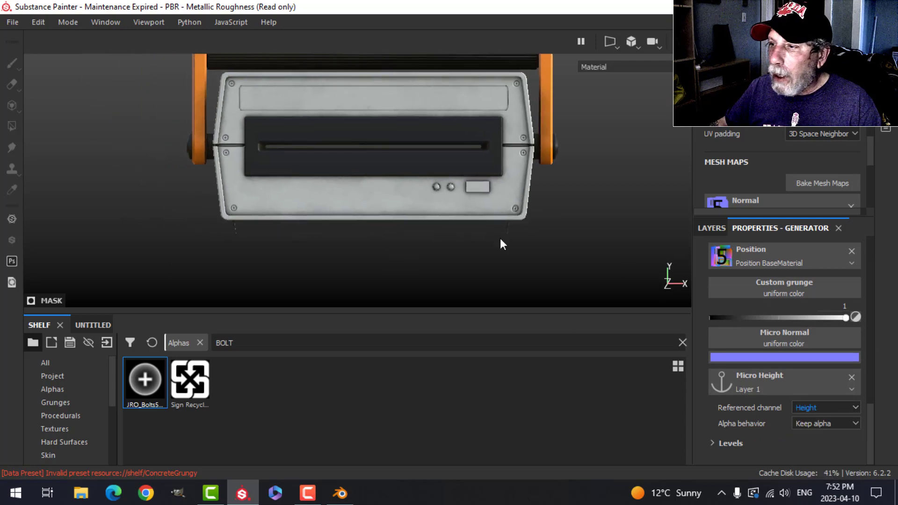
click(712, 228)
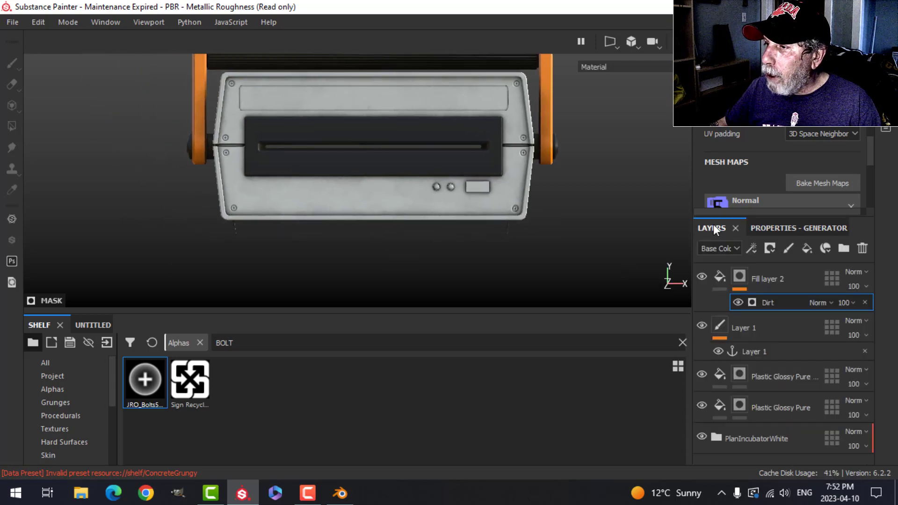
click(748, 330)
click(767, 229)
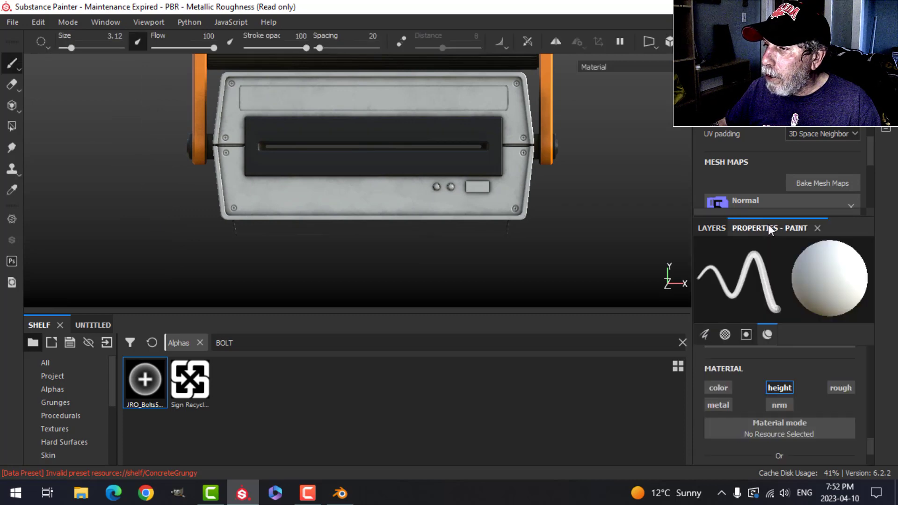
click(717, 228)
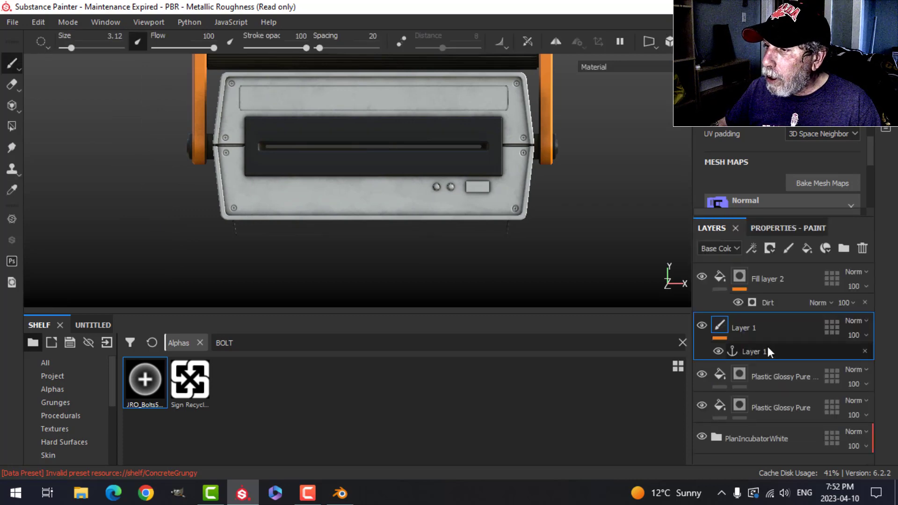
click(770, 228)
scroll(767, 414, down, 2)
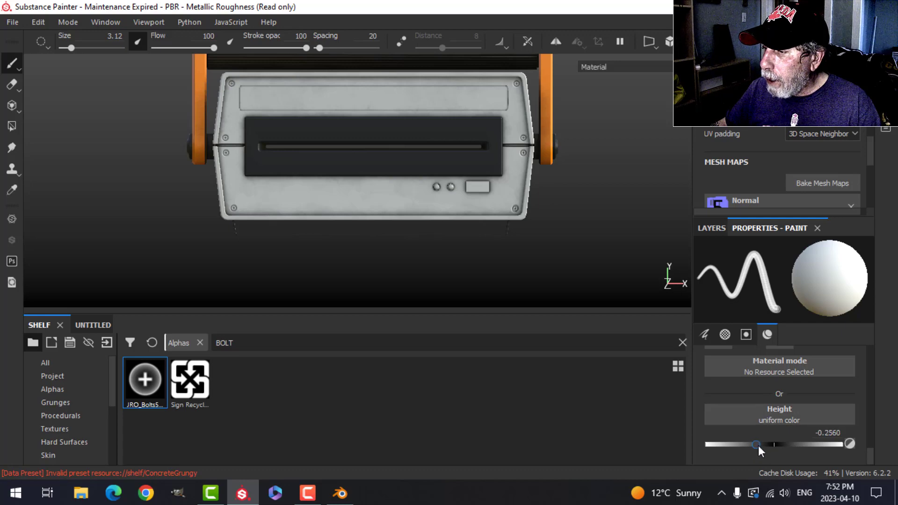
drag(758, 446, 765, 447)
click(709, 228)
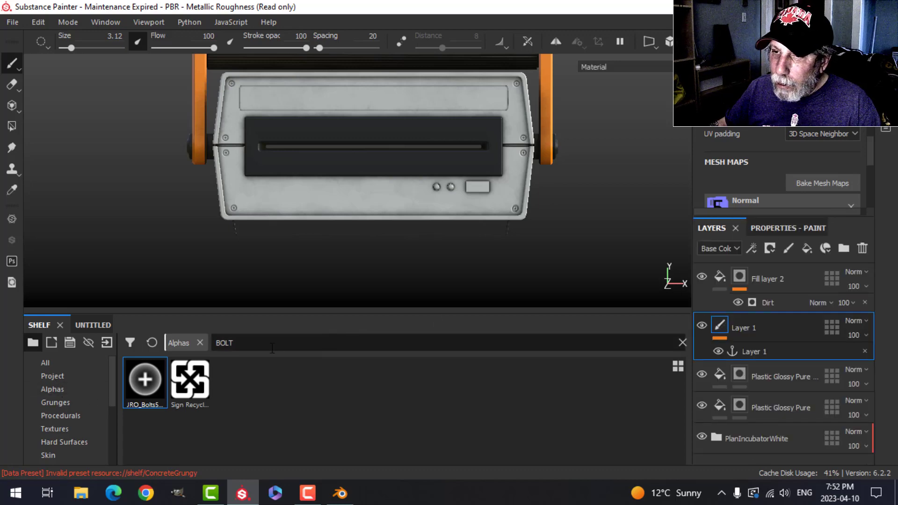
Step: Search the Alphas shelf for FONT and choose Font Jura as the brush alpha for Layer 1
text(FONT)
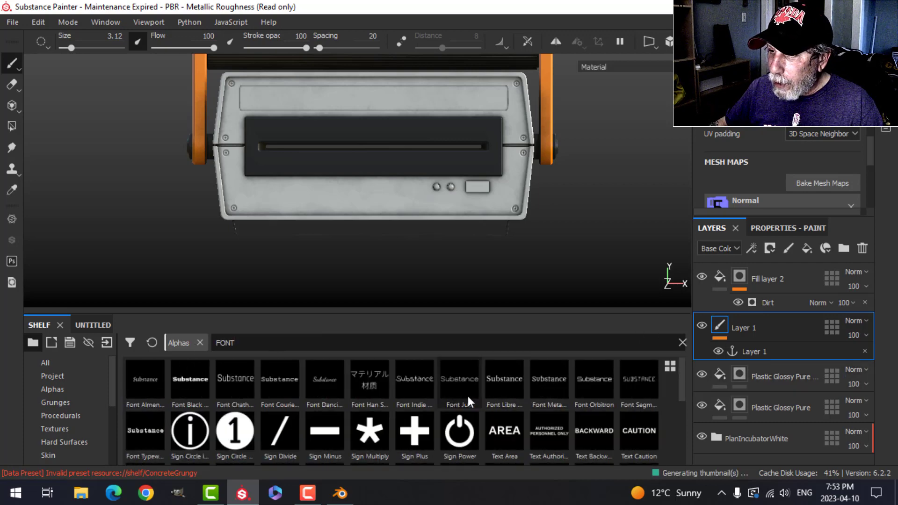
click(465, 392)
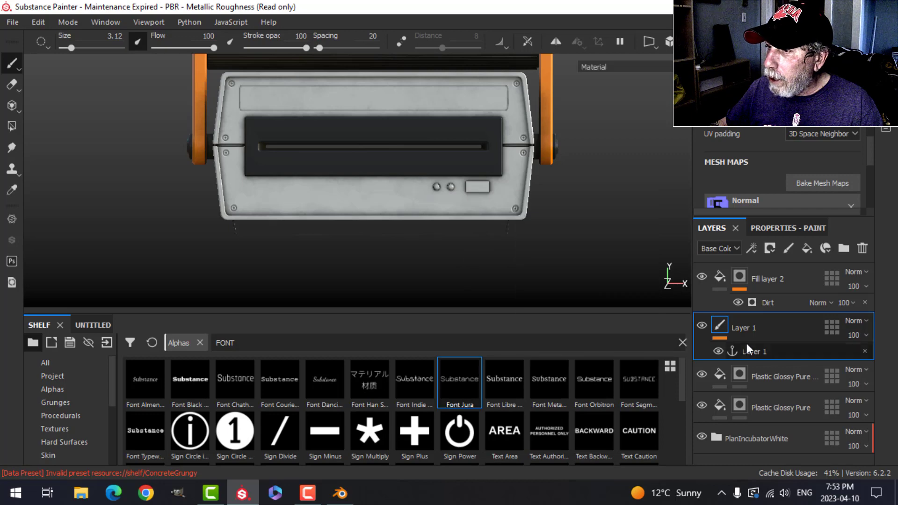
click(776, 228)
Step: Replace the Font Jura alpha's text with FLOPPY DRIVE
scroll(786, 365, down, 8)
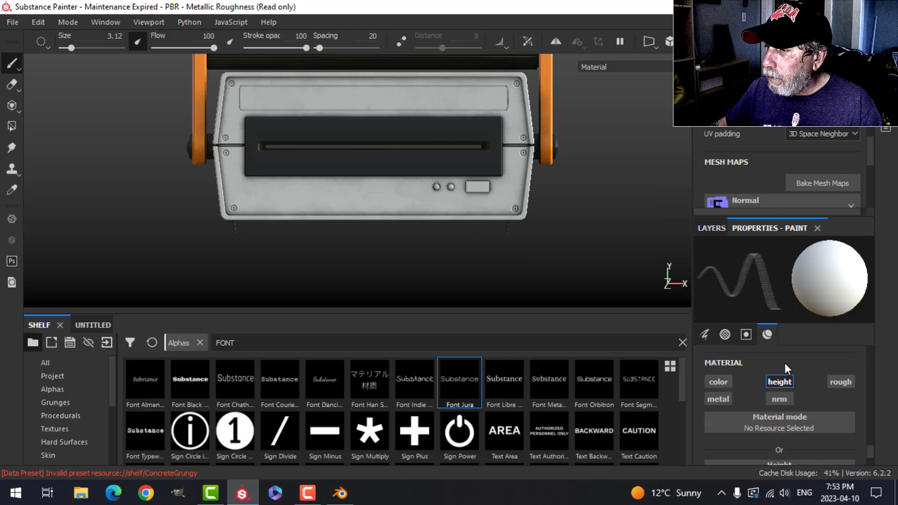
scroll(786, 367, up, 4)
scroll(796, 397, up, 3)
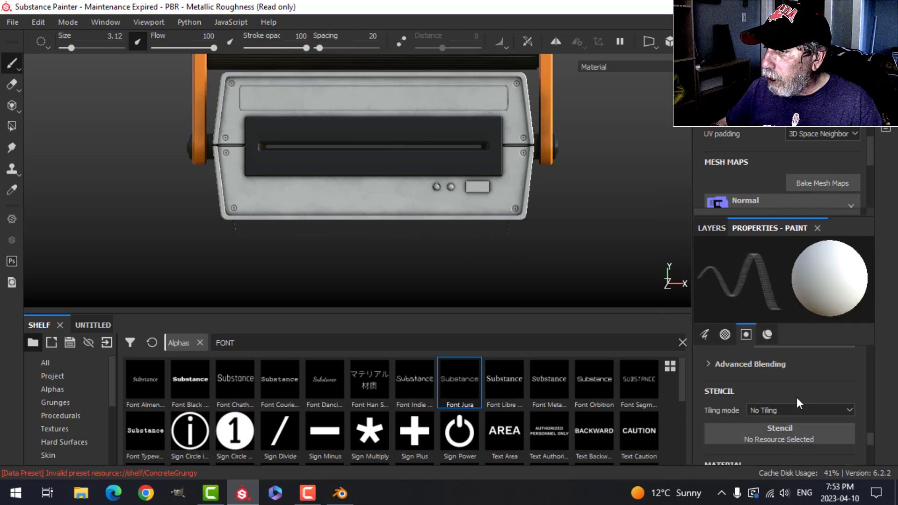
scroll(795, 398, down, 5)
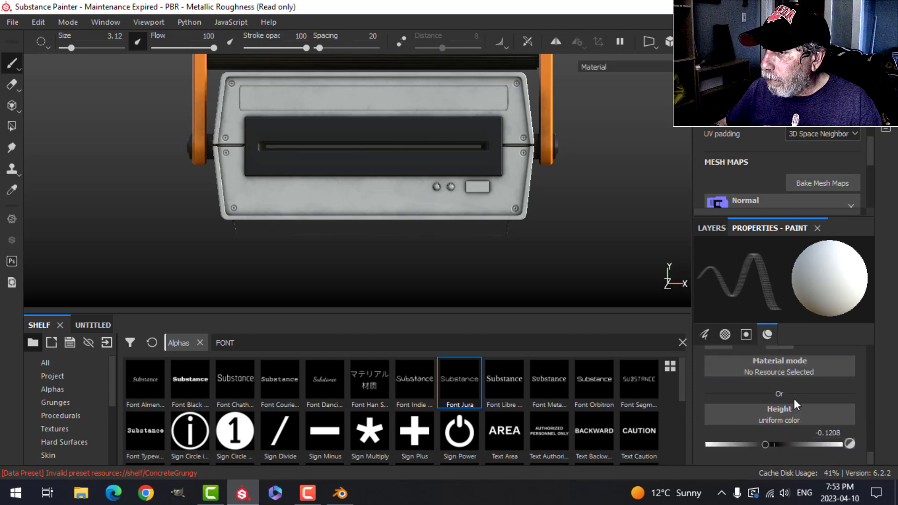
scroll(793, 397, up, 8)
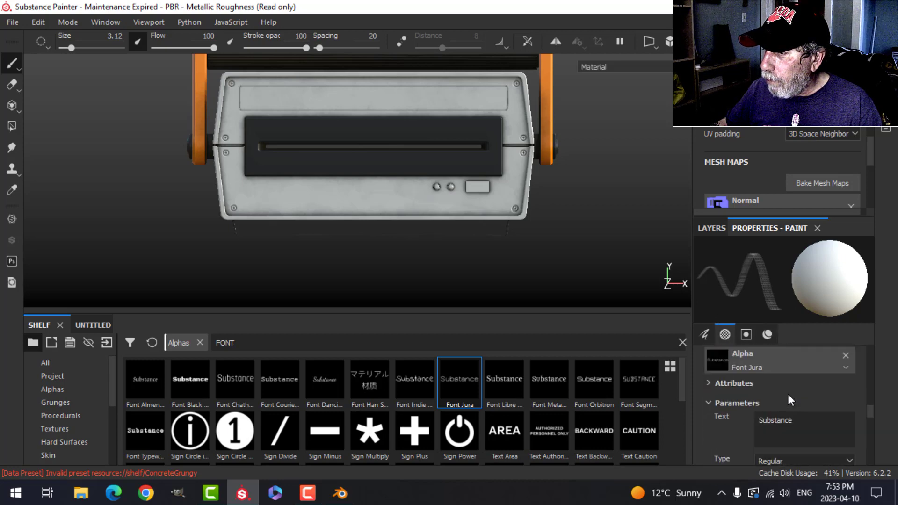
drag(803, 424, 681, 426)
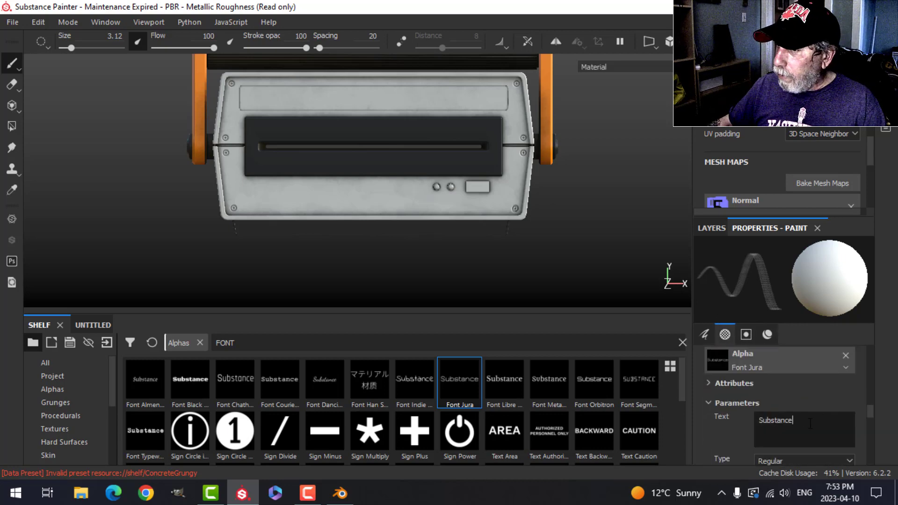
key(BackSpace)
key(Caps_Lock)
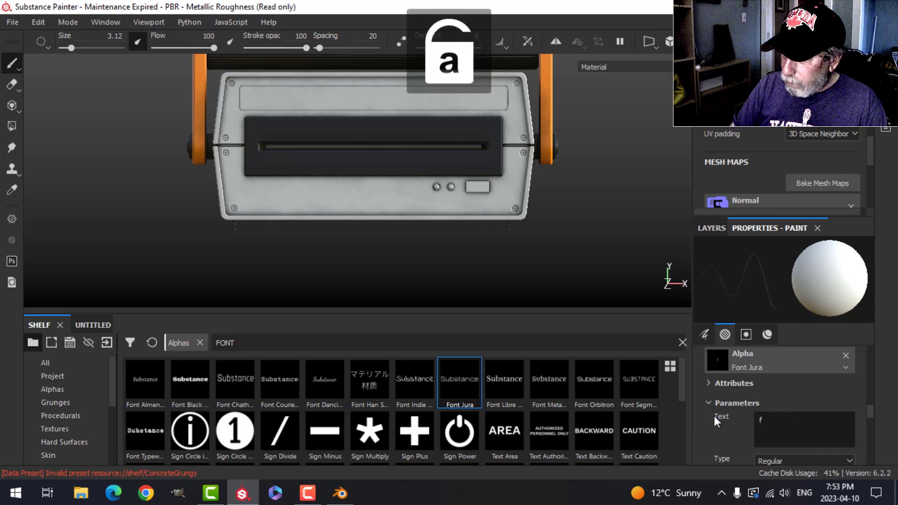
key(Caps_Lock)
text(FUL)
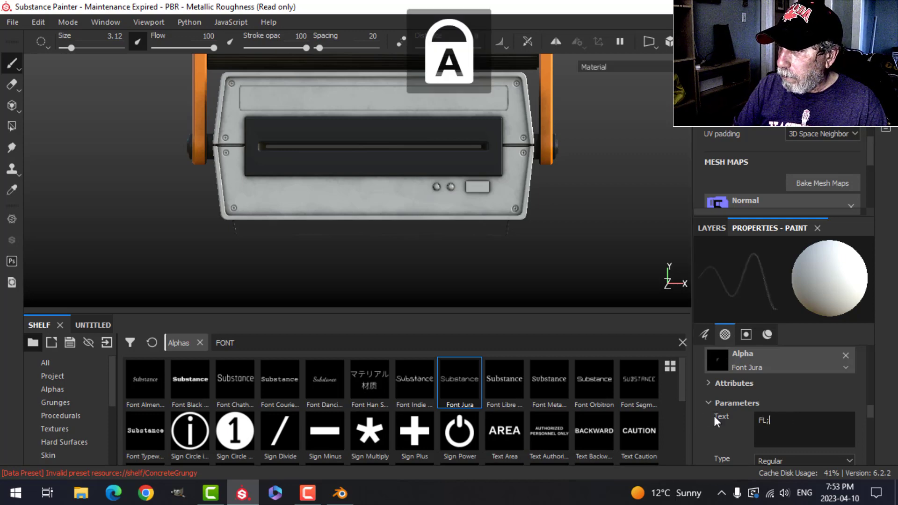
key(BackSpace)
key(BackSpace)
text(L)
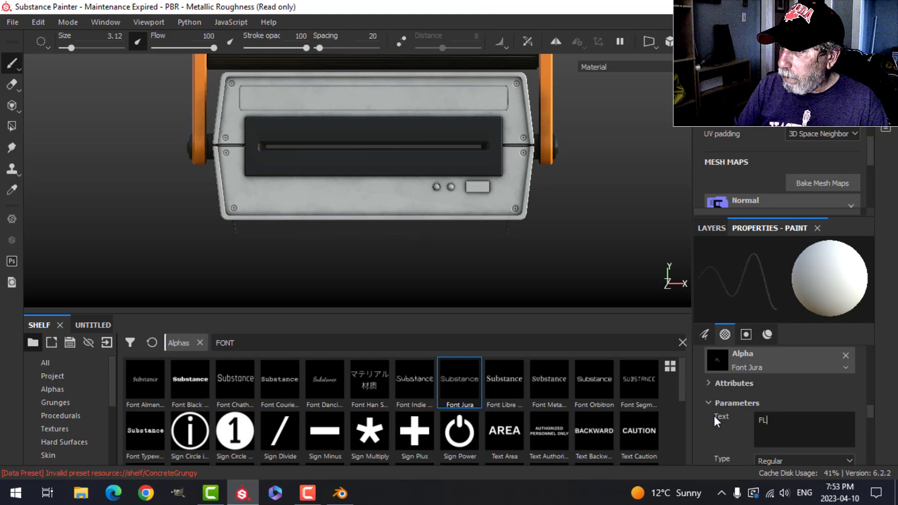
text(OPPY DRIVE)
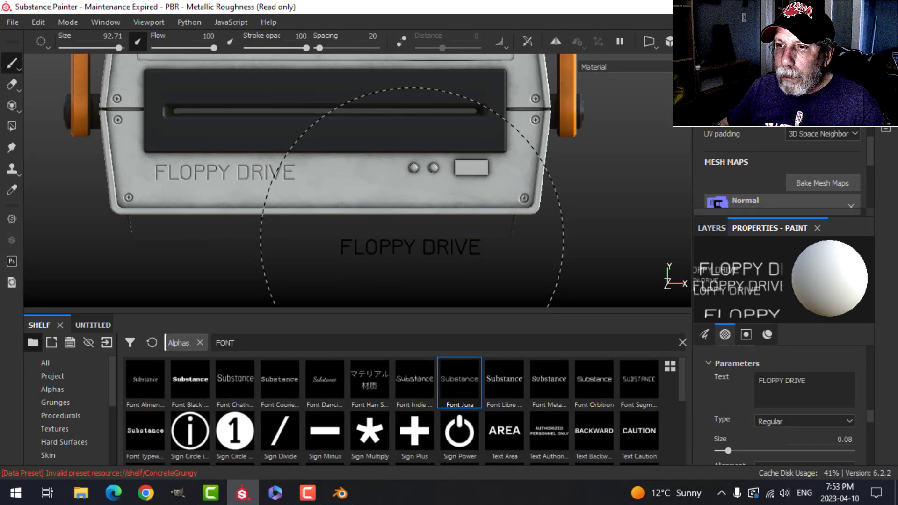
Step: Undo the test text stamp, then enable the brush's color channel with a near-black base color of 0.020 for R, G and B
key(ctrl+z)
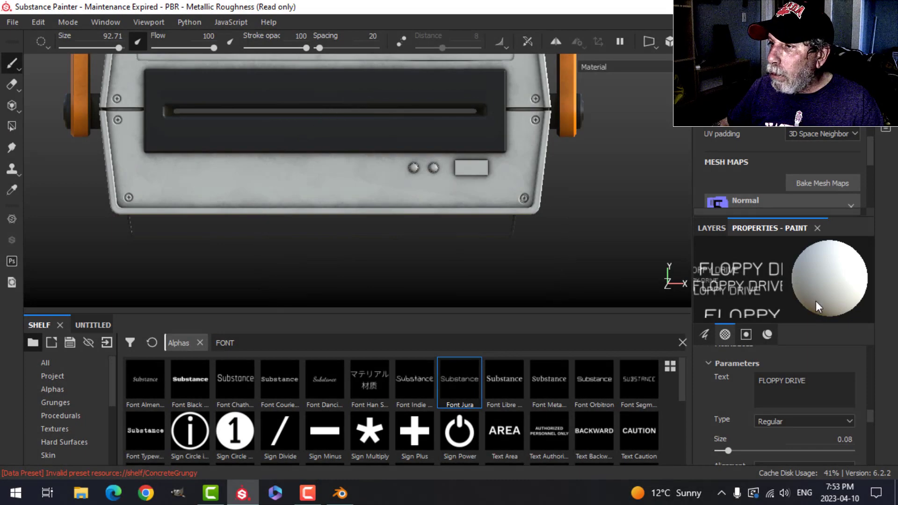
click(717, 229)
click(764, 228)
scroll(764, 410, down, 6)
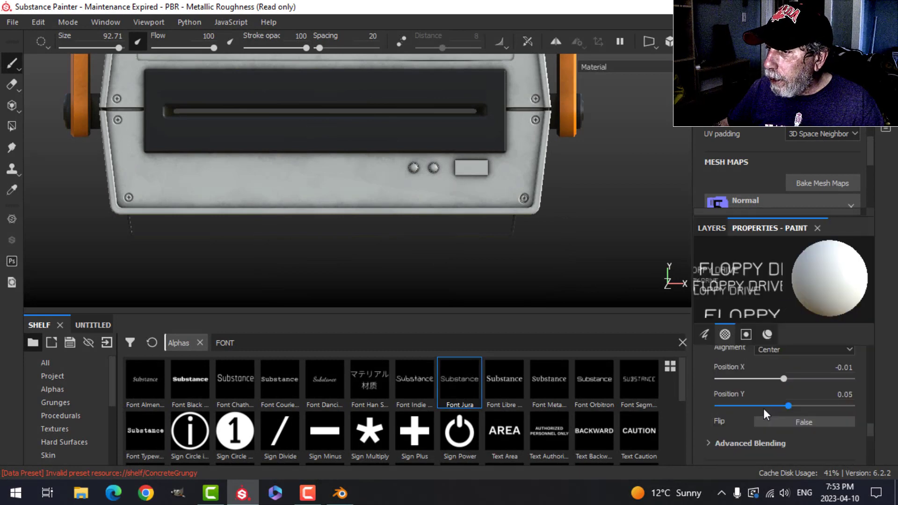
scroll(764, 417, down, 2)
click(722, 405)
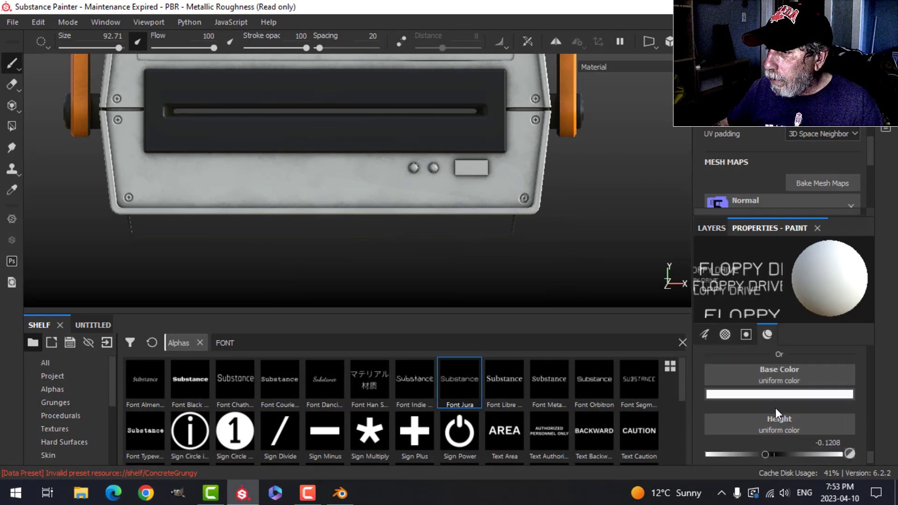
click(770, 394)
click(723, 343)
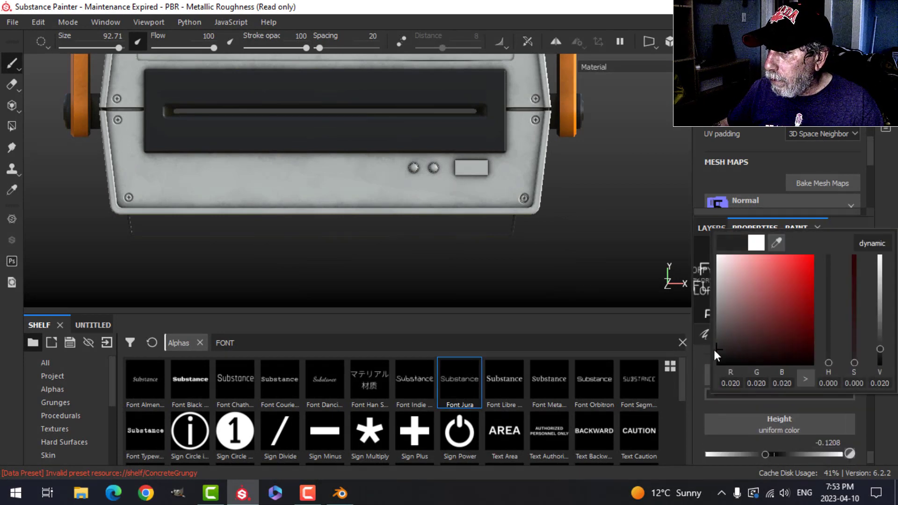
Step: Stamp the dark FLOPPY DRIVE text on the front panel below the disk slot, opposite the two small buttons, and check it at an angle
mouse_move(200, 187)
mouse_down()
mouse_move(220, 166)
mouse_move(244, 169)
mouse_up()
click(222, 167)
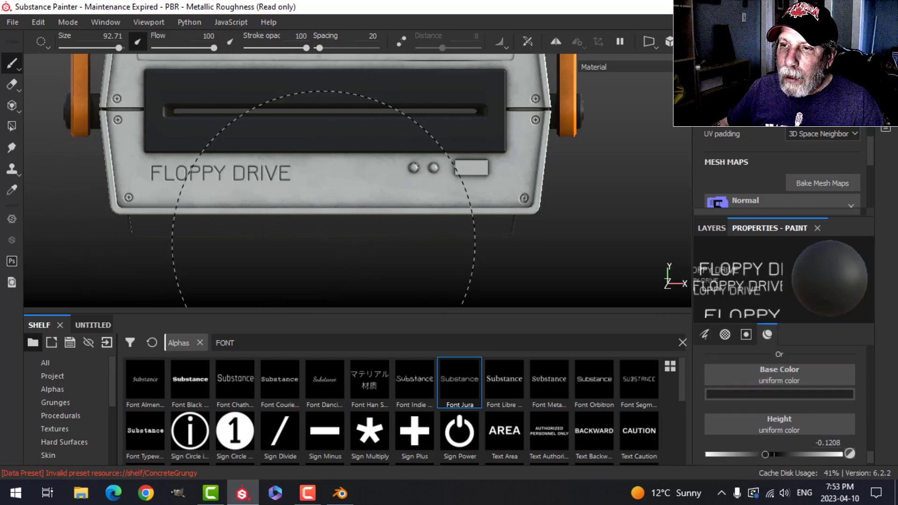
scroll(322, 246, down, 3)
alt+drag(321, 251, 508, 219)
scroll(508, 220, down, 2)
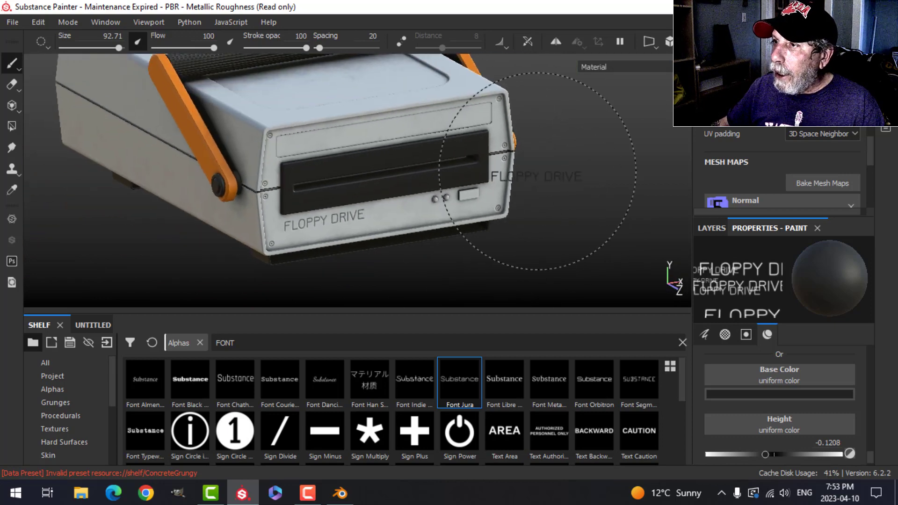
Step: Switch the viewport camera to perspective and frame the whole floppy drive
click(669, 42)
click(665, 61)
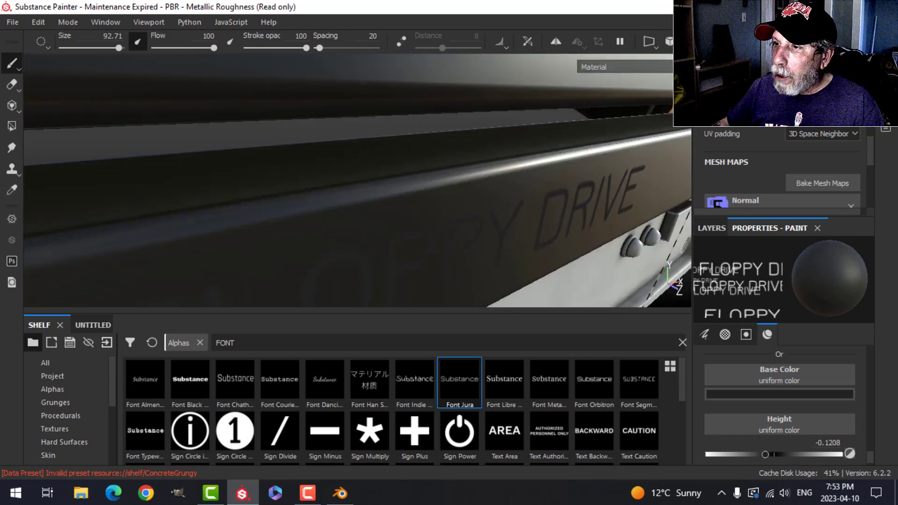
scroll(514, 199, down, 5)
alt+drag(514, 200, 452, 181)
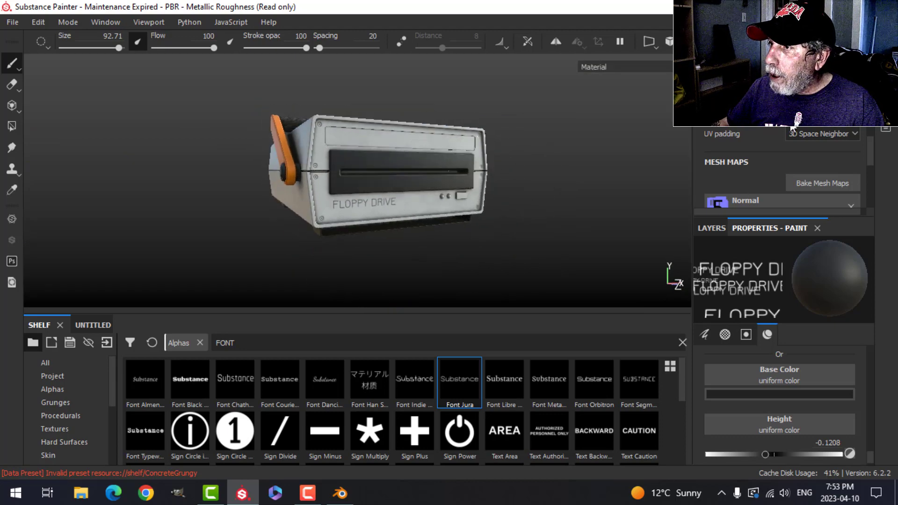
Step: Set the texture set size to 2048
scroll(791, 150, up, 5)
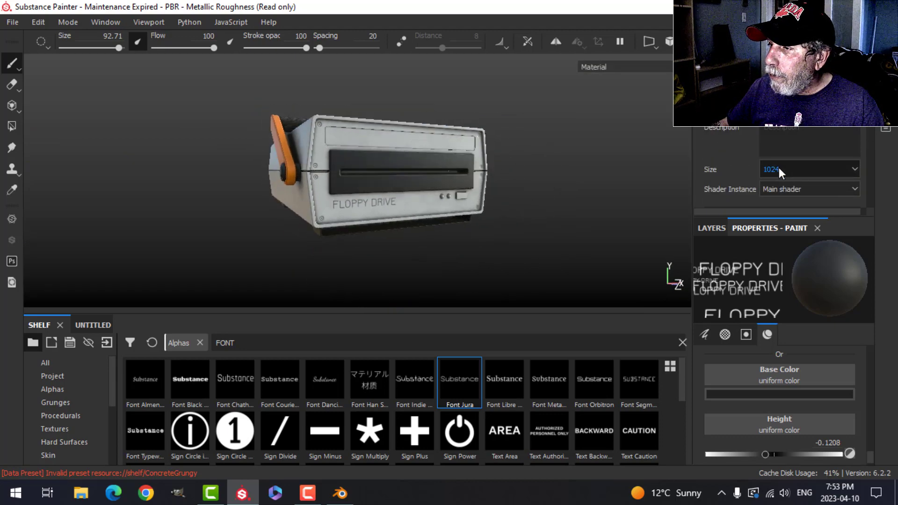
click(779, 169)
click(769, 218)
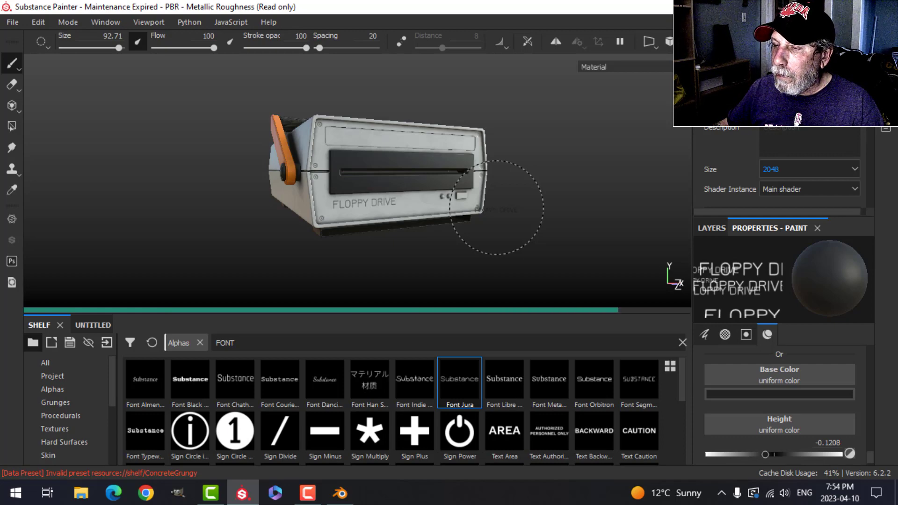
Step: Maximize the 3D view and activate the rec709 color profile in the display settings
key(Tab)
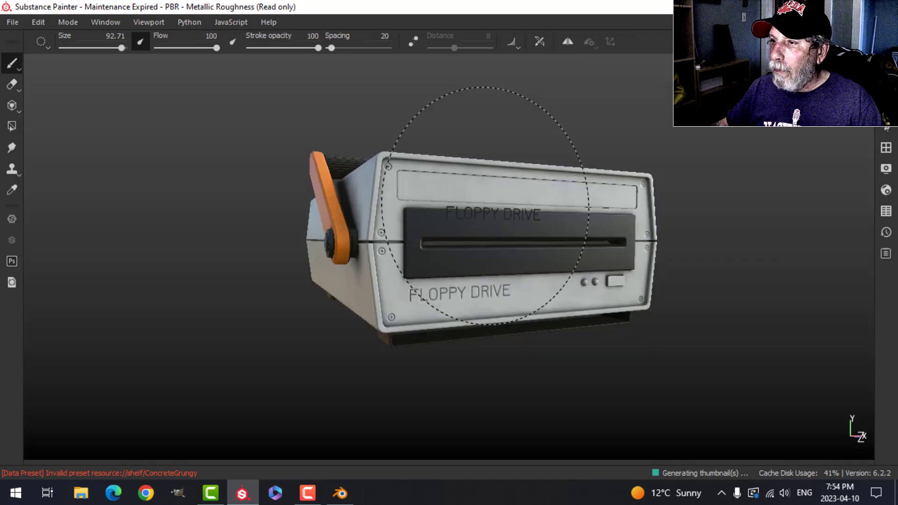
click(886, 169)
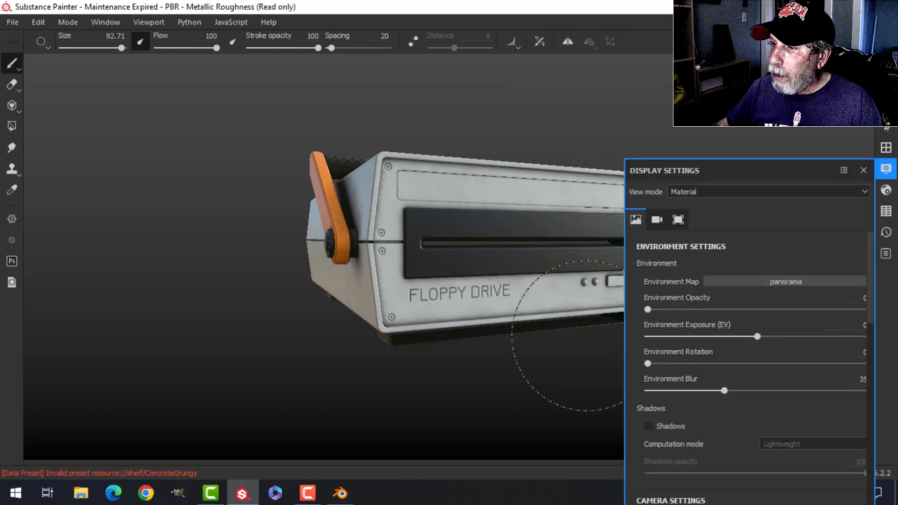
scroll(716, 363, down, 10)
scroll(702, 358, down, 5)
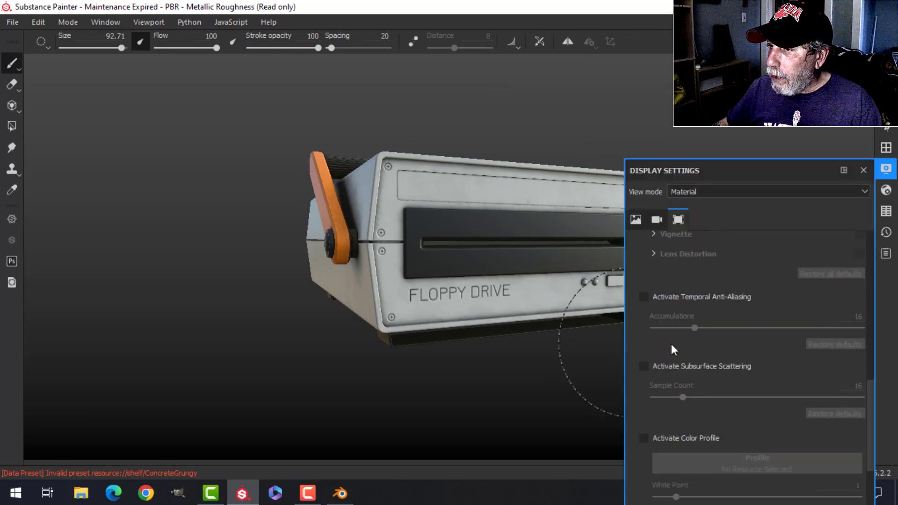
scroll(669, 313, down, 6)
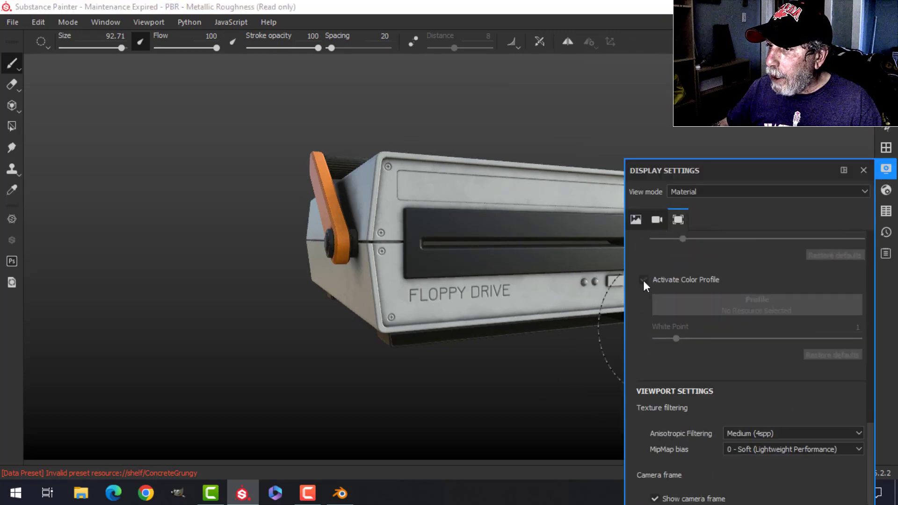
click(644, 280)
click(702, 311)
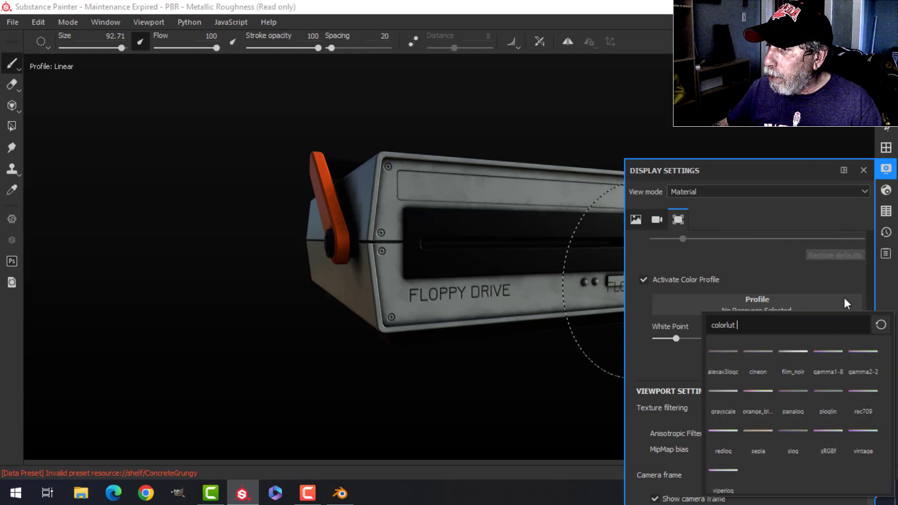
click(861, 392)
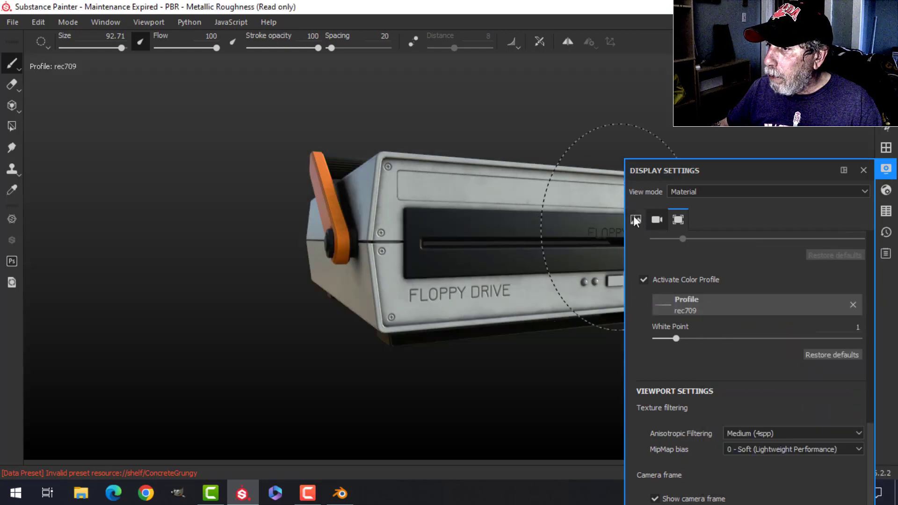
Step: Change the environment map to the first Bonifacio environment and close the display settings
click(636, 219)
click(759, 282)
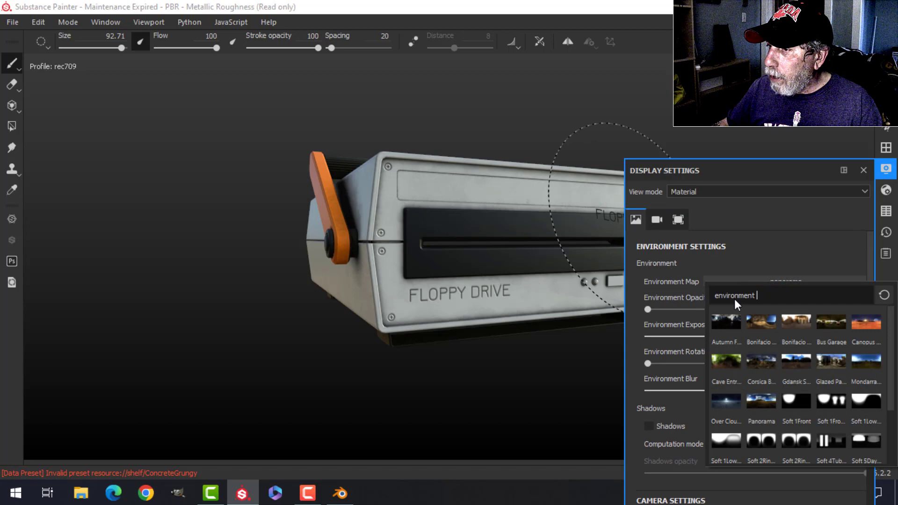
click(754, 324)
click(875, 169)
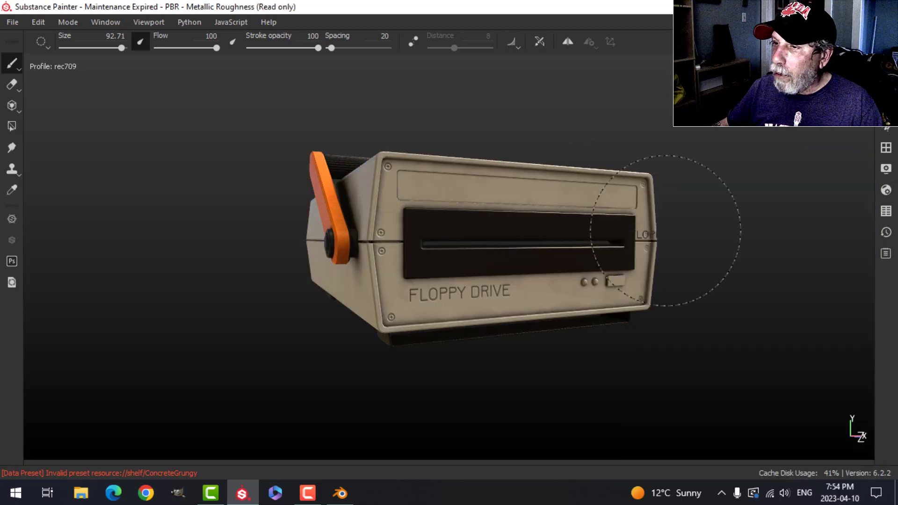
Step: Rotate the environment lighting and review the textured floppy drive from its sides and front
alt+drag(646, 231, 590, 241)
mouse_move(591, 241)
shift+right_down()
mouse_move(604, 244)
mouse_move(593, 239)
shift+right_up()
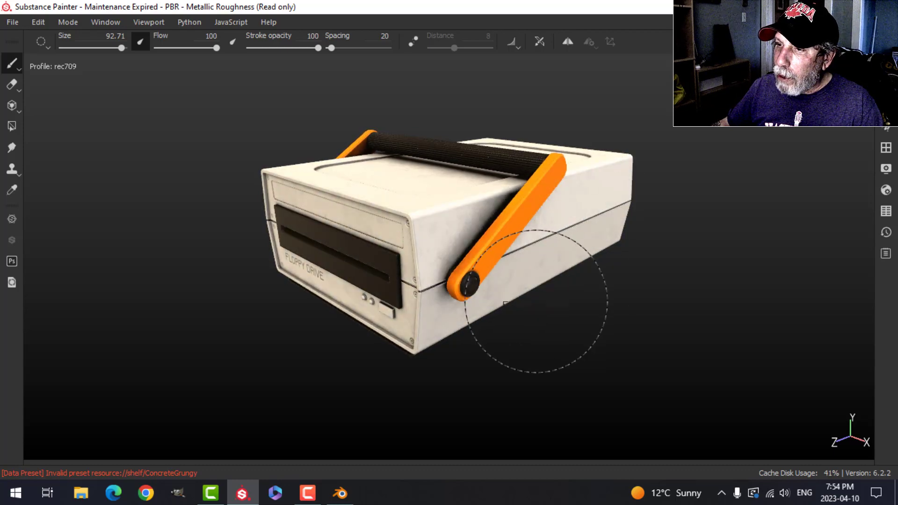
alt+drag(536, 301, 537, 345)
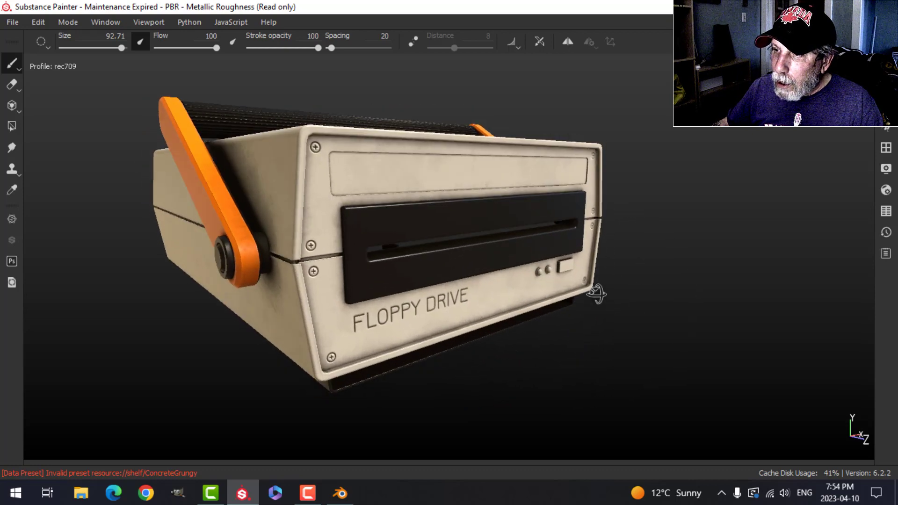
mouse_move(597, 293)
alt+mouse_down()
mouse_move(595, 311)
mouse_move(595, 266)
mouse_move(595, 317)
mouse_move(587, 247)
mouse_move(583, 263)
mouse_move(577, 245)
mouse_move(579, 292)
alt+mouse_up()
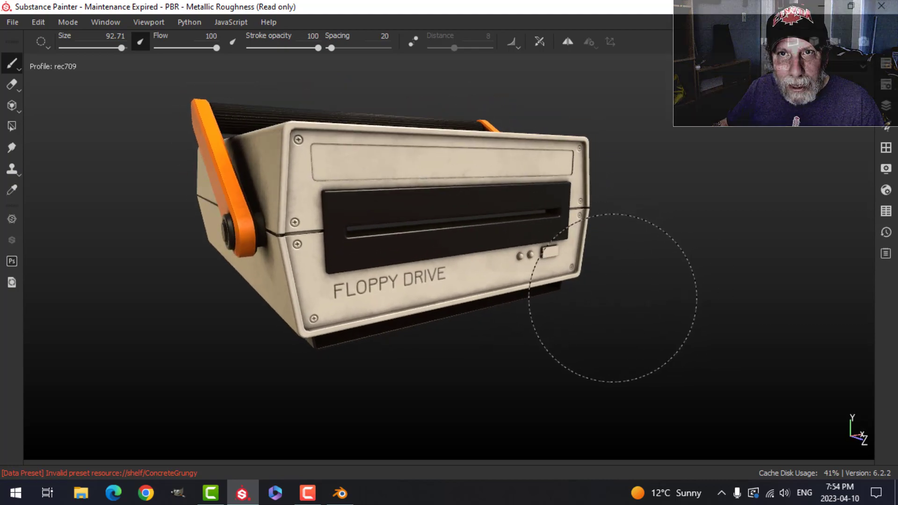